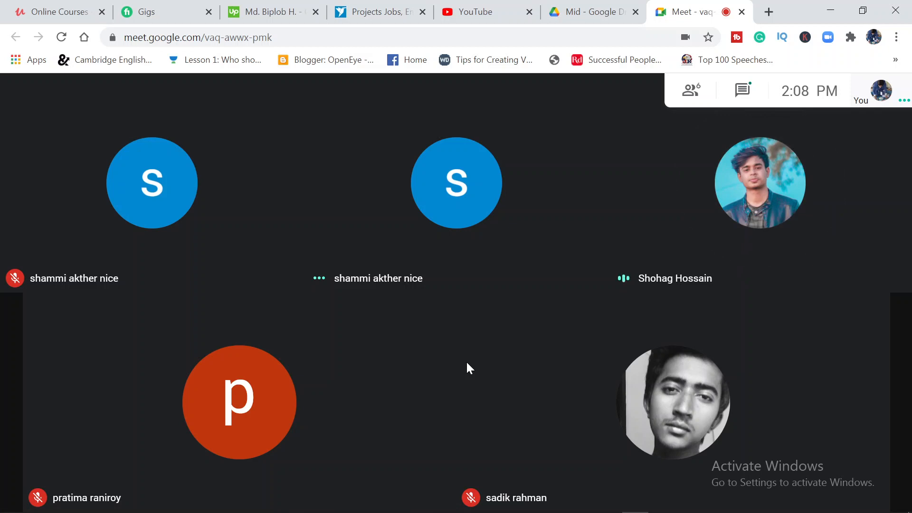
# Raise the system volume and return to the Google Meet call
pyautogui.press('XF86AudioRaiseVolume')
pyautogui.press('XF86AudioRaiseVolume')
pyautogui.click(589, 11)
pyautogui.click(711, 6)
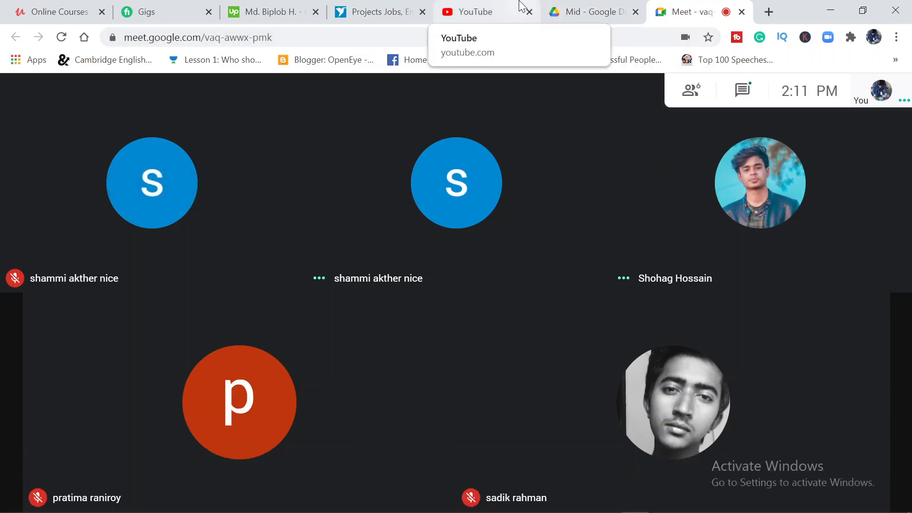
# Open the Freelancer jobs page, check the recording status in OBS and minimise the OBS window
pyautogui.click(365, 11)
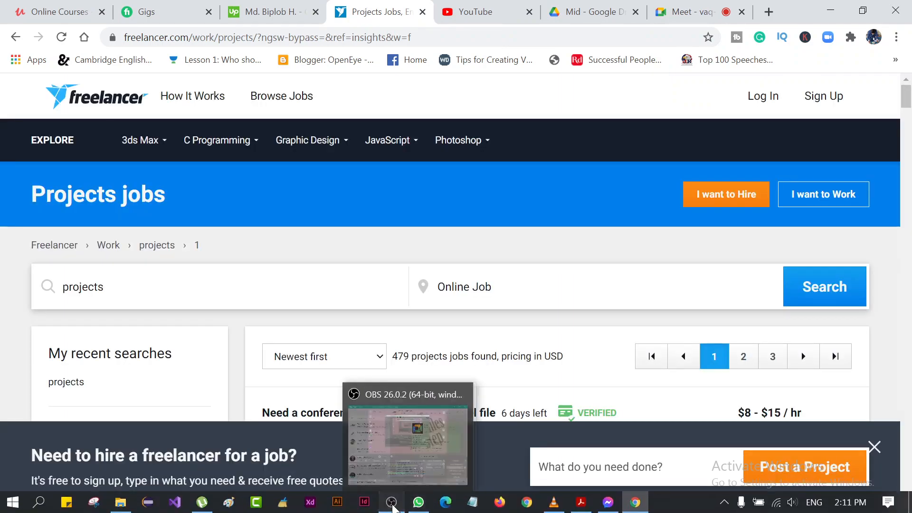
pyautogui.click(391, 510)
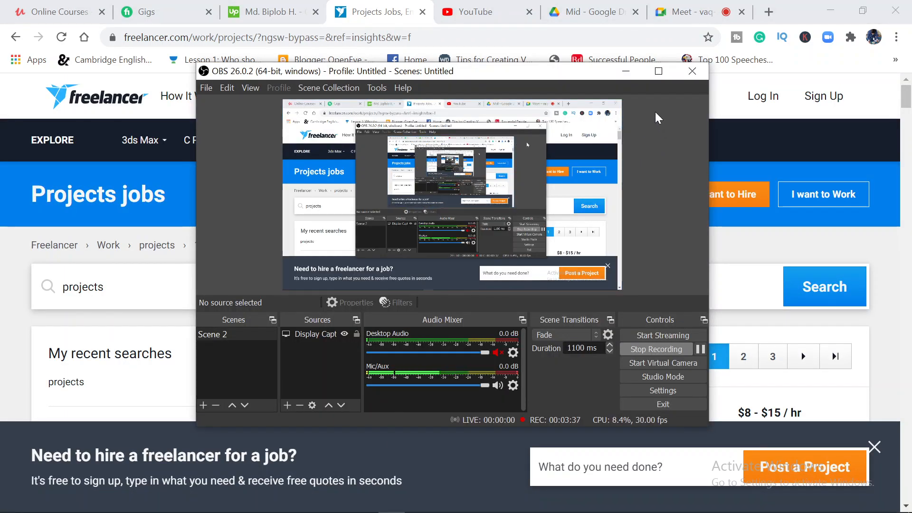
pyautogui.click(626, 71)
# Look through the open Upwork, Fiverr, Freelancer, YouTube and Google Drive pages and return to the Meet call
pyautogui.click(266, 12)
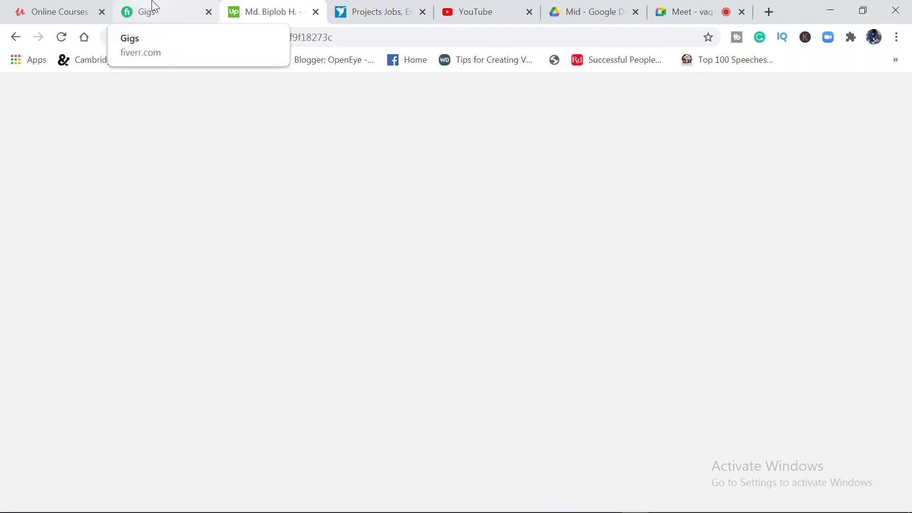
pyautogui.click(155, 7)
pyautogui.click(262, 10)
pyautogui.click(393, 7)
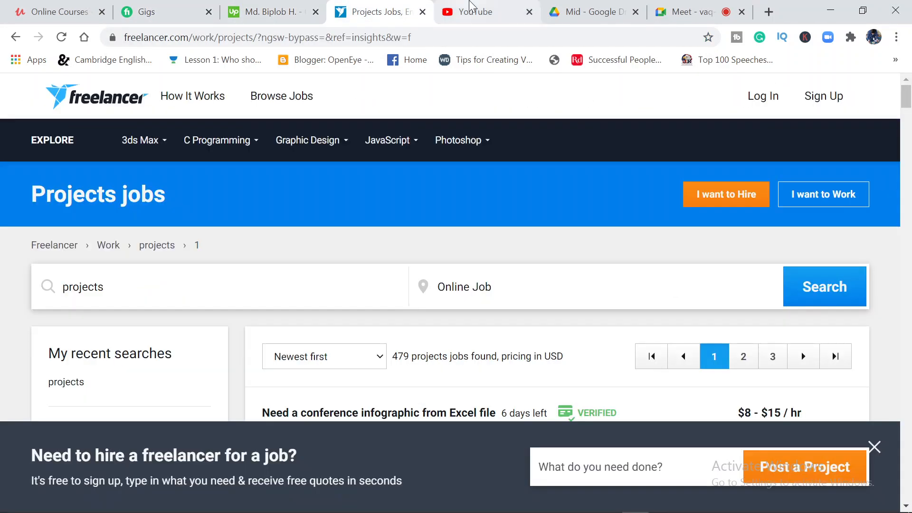
pyautogui.click(467, 9)
pyautogui.click(570, 8)
pyautogui.click(684, 9)
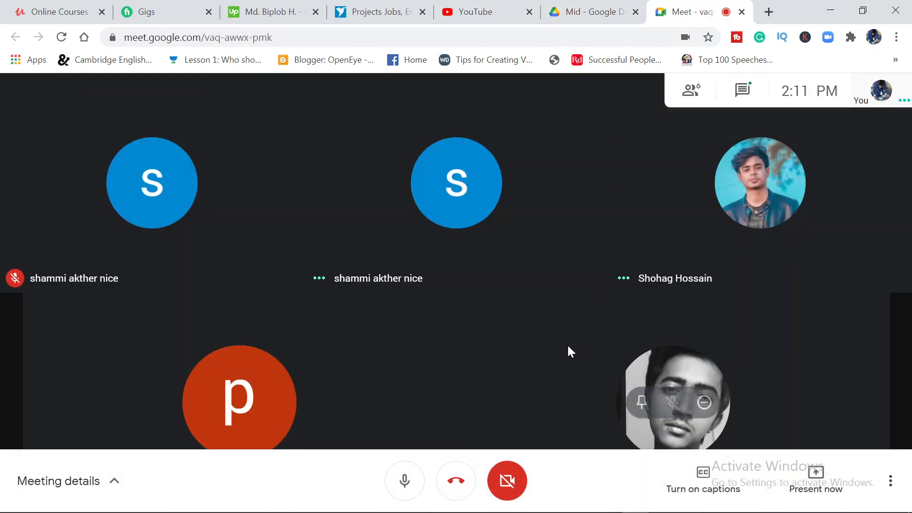
# Close the running Messenger and VLC video windows
pyautogui.moveTo(342, 494)
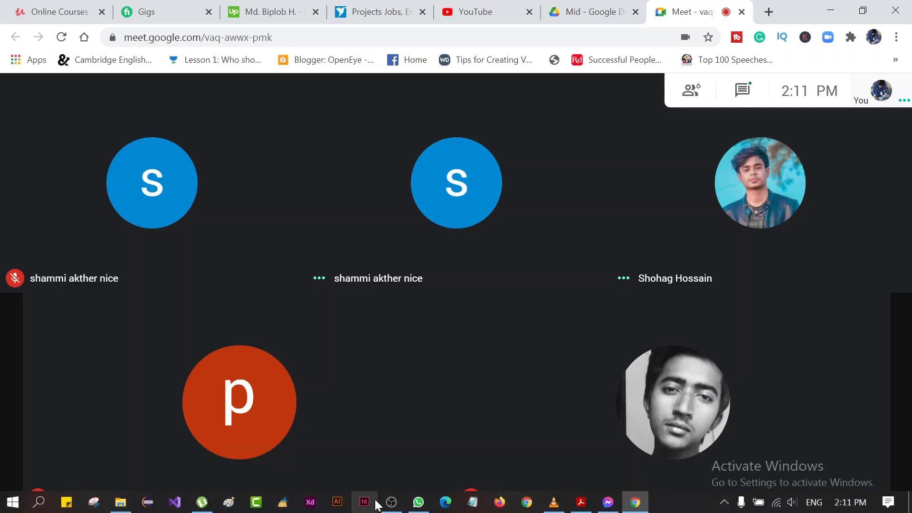
pyautogui.moveTo(607, 505)
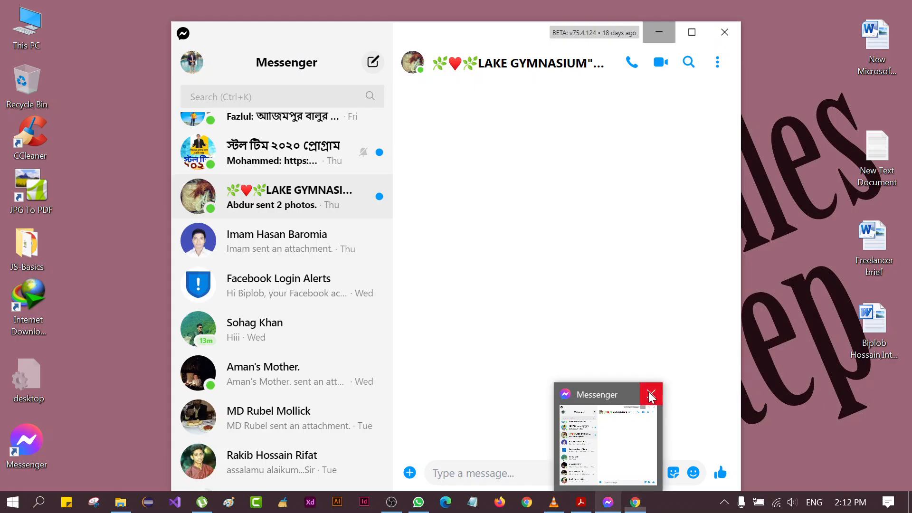
pyautogui.click(655, 387)
pyautogui.moveTo(555, 505)
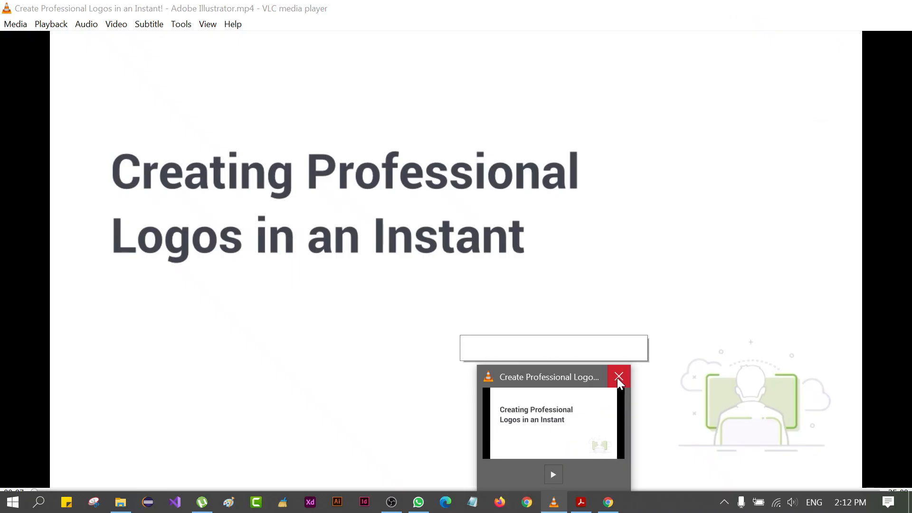
pyautogui.click(619, 379)
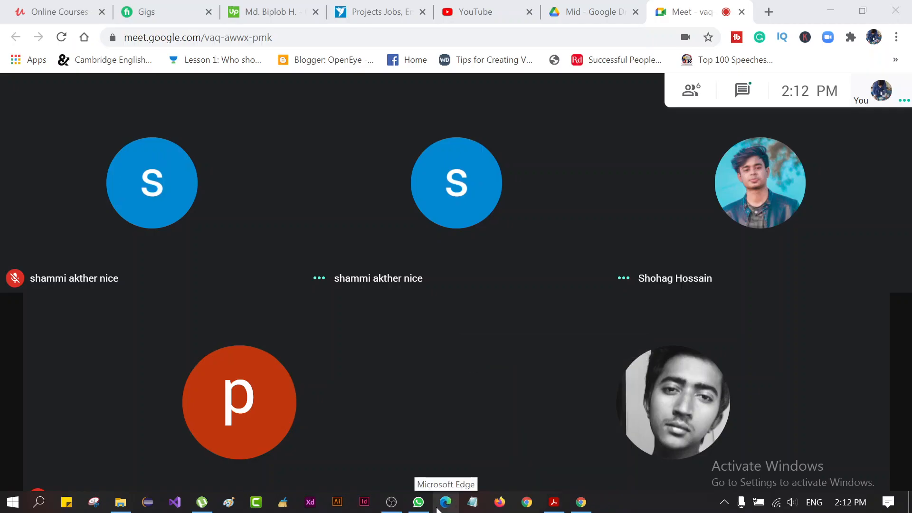
# Switch to the running WhatsApp window
pyautogui.moveTo(399, 506)
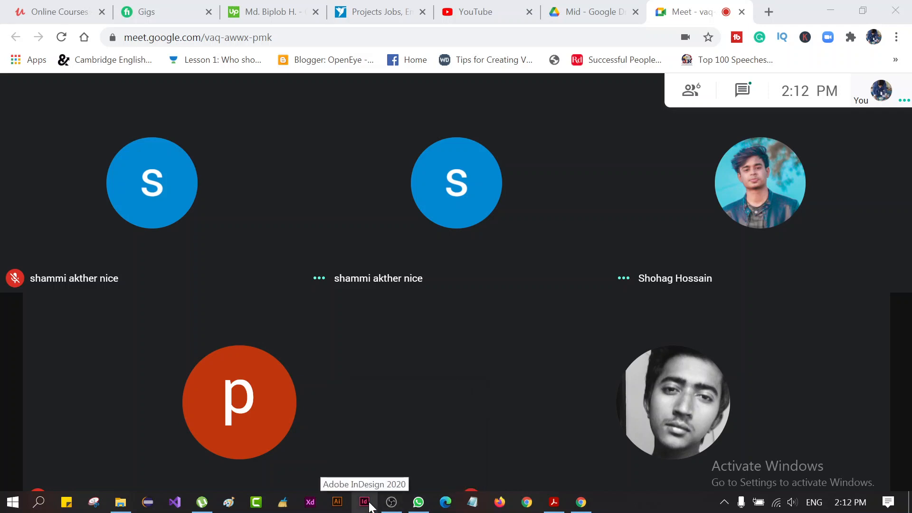
pyautogui.click(417, 504)
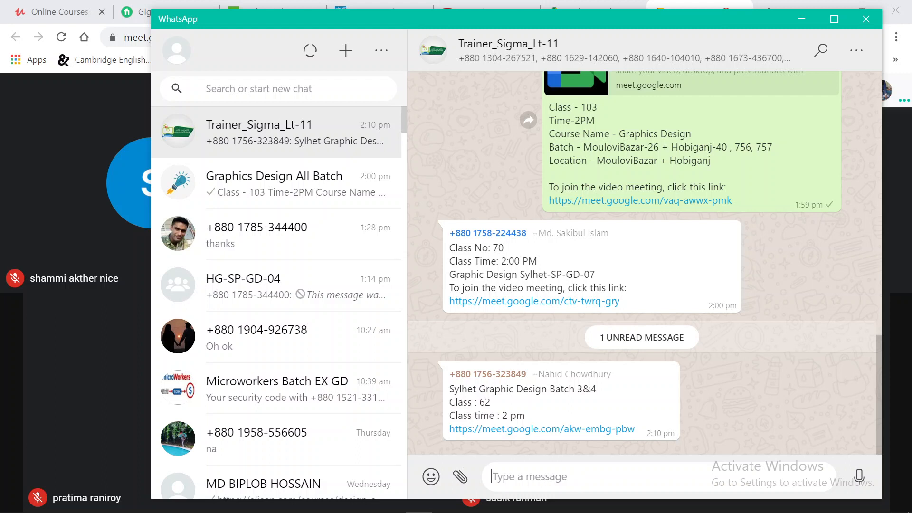
pyautogui.write('@')
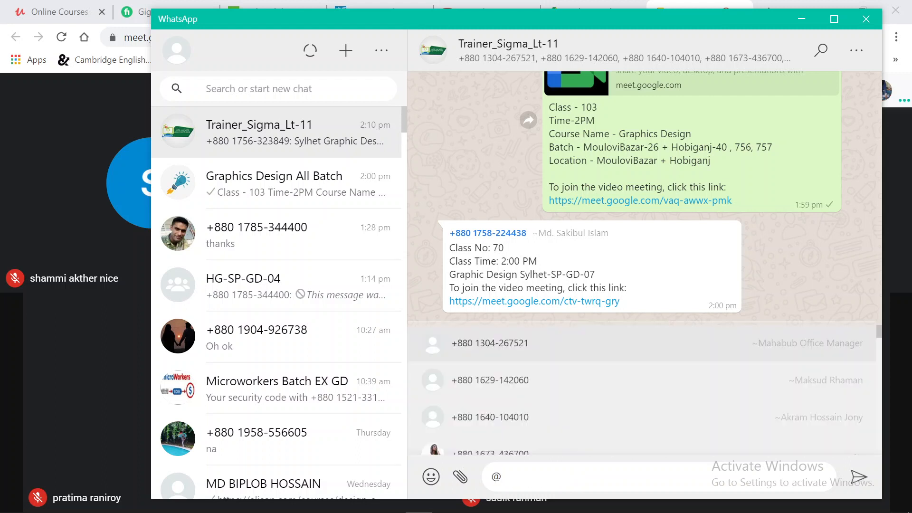
pyautogui.write('mamu')
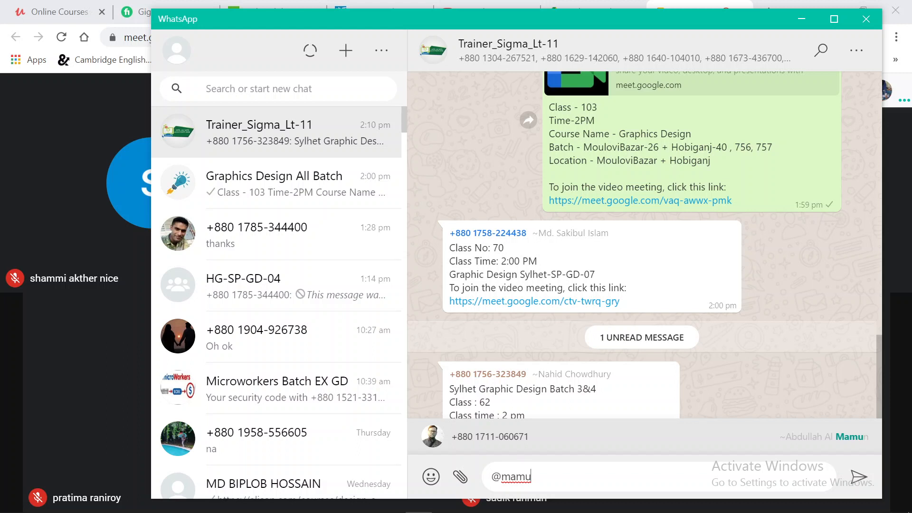
pyautogui.press('BackSpace')
pyautogui.press('BackSpace')
pyautogui.press('BackSpace')
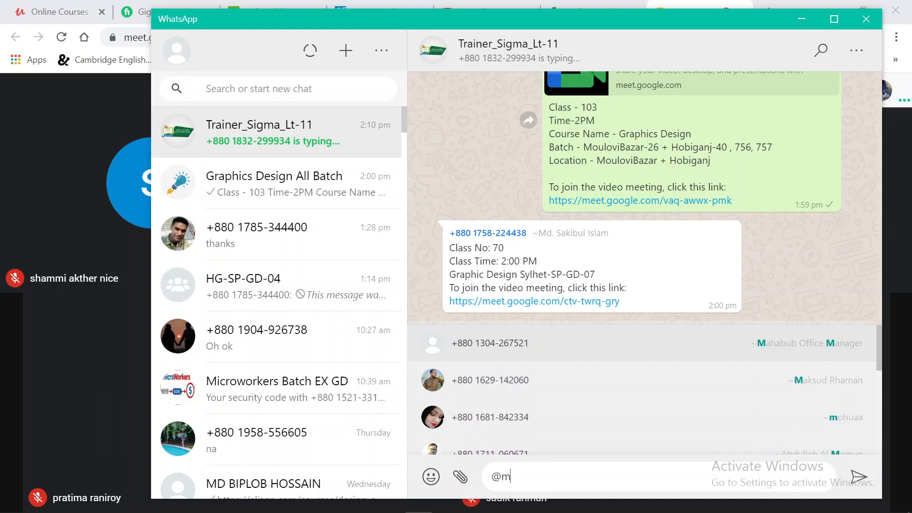
pyautogui.scroll(-2, 590, 394)
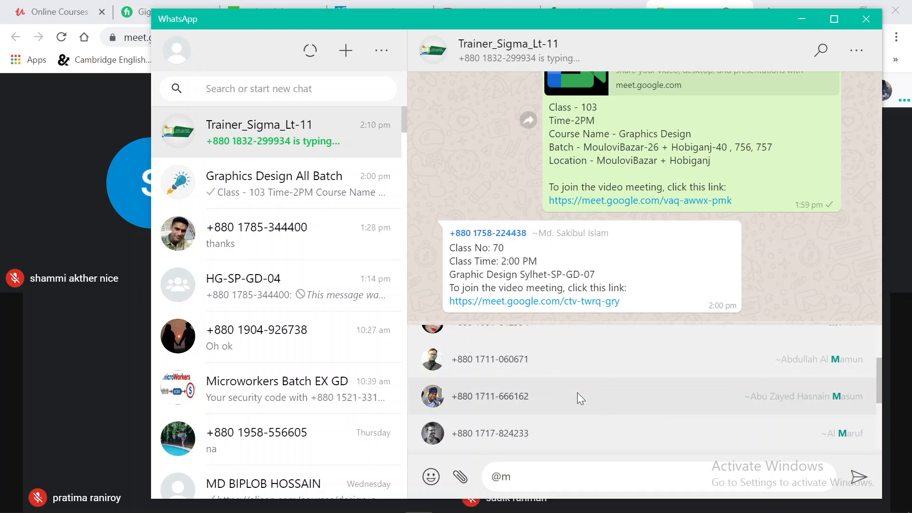
pyautogui.press('BackSpace')
pyautogui.press('BackSpace')
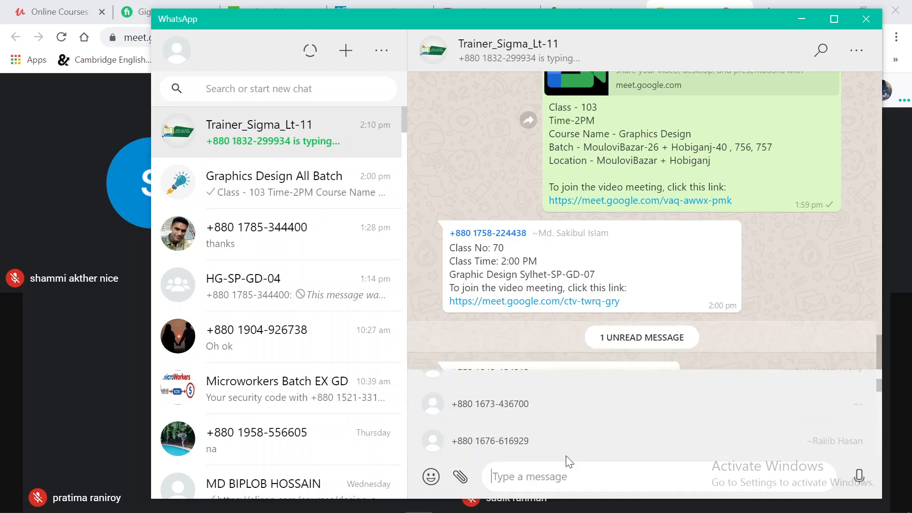
# In the Graphics Design All Batch group, send a message that mentions a group member followed by "????"
pyautogui.click(295, 209)
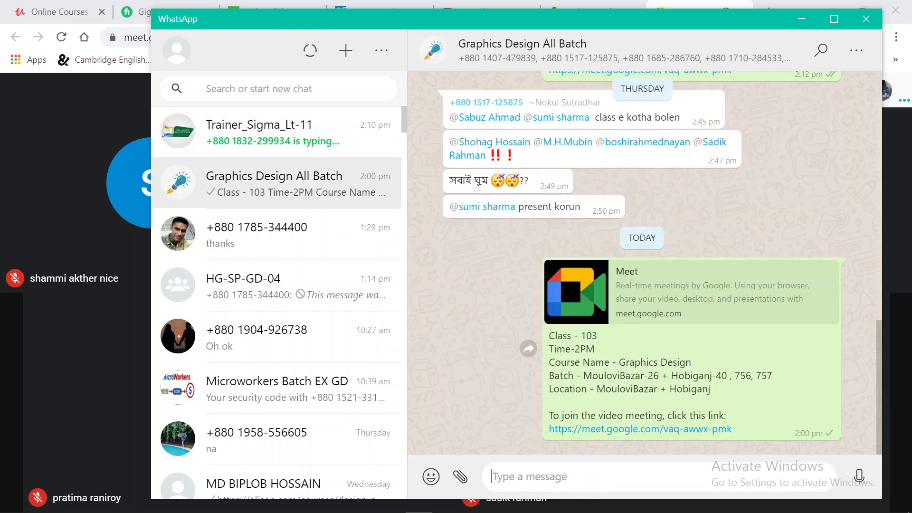
pyautogui.write('@mamu')
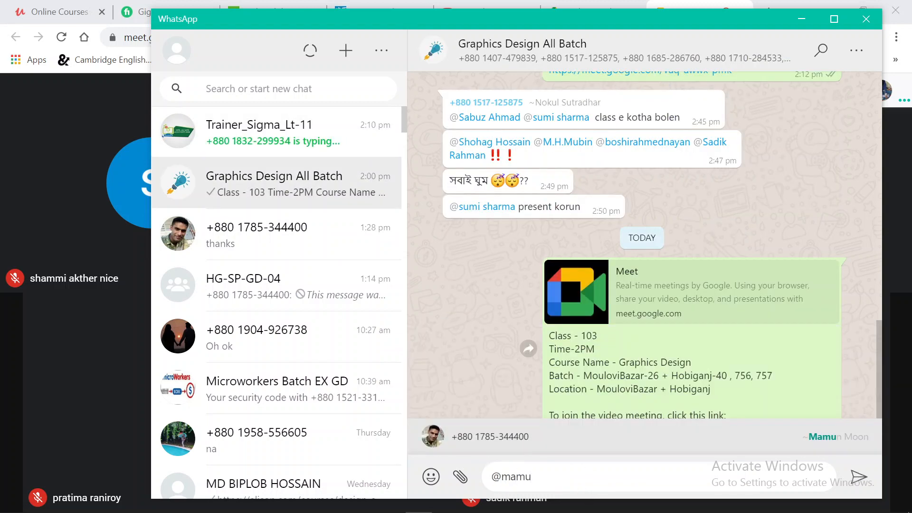
pyautogui.click(597, 436)
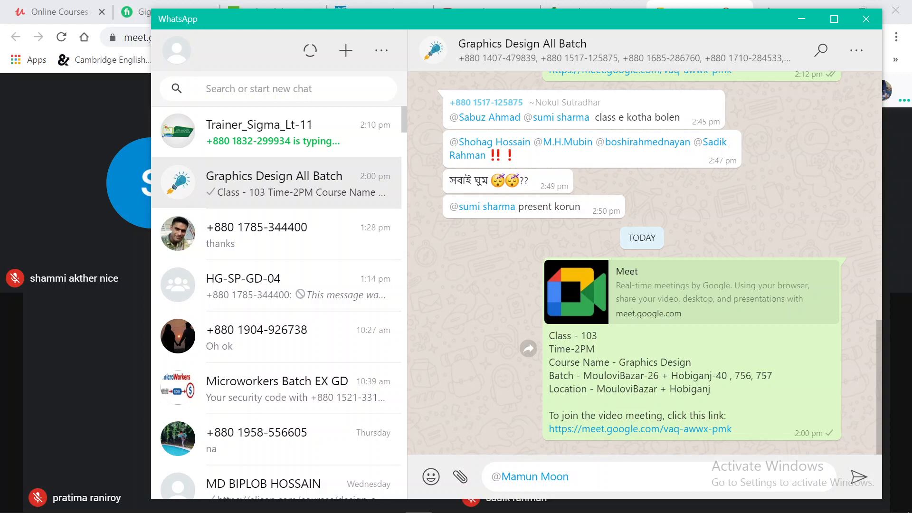
pyautogui.write('????')
pyautogui.press('Return')
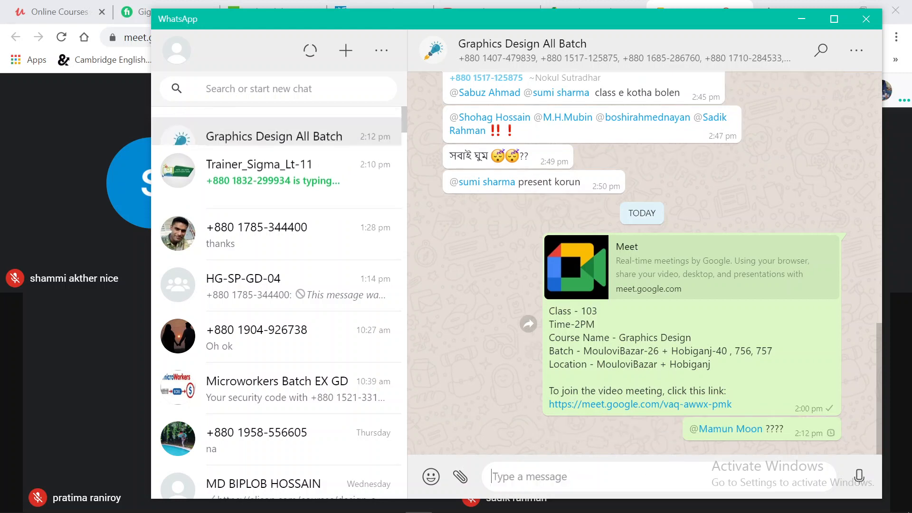
pyautogui.write('joi')
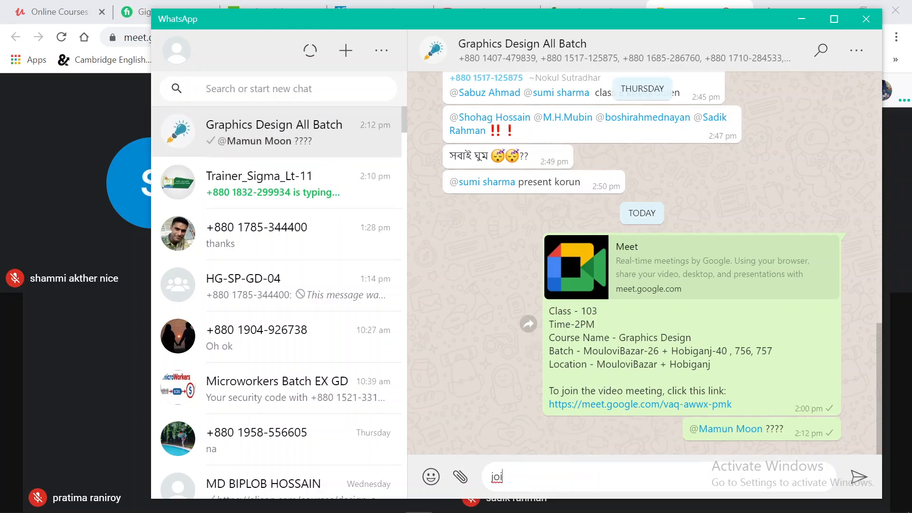
pyautogui.press('BackSpace')
pyautogui.press('BackSpace')
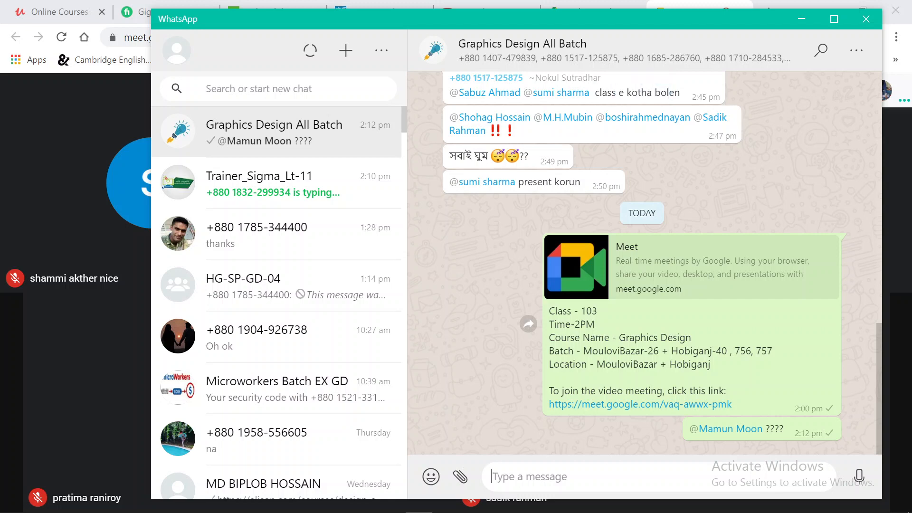
# Minimise WhatsApp and launch Adobe InDesign
pyautogui.click(806, 26)
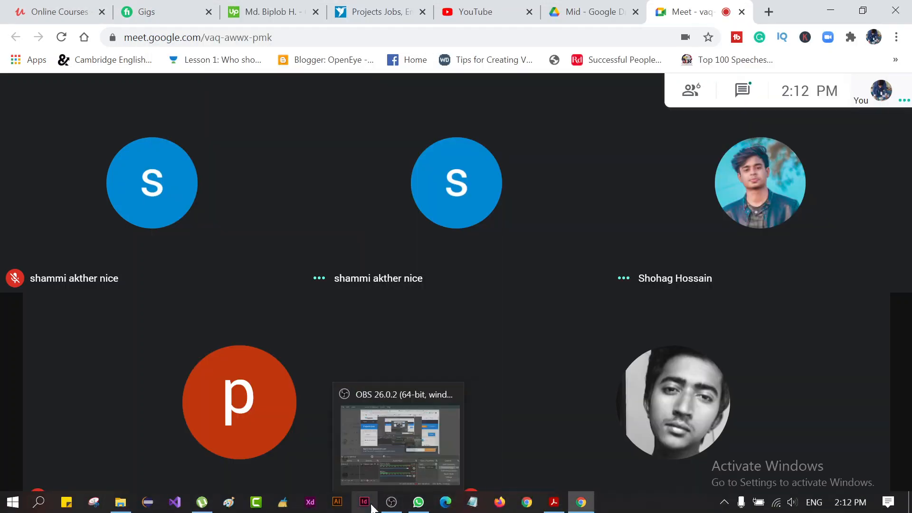
pyautogui.click(372, 507)
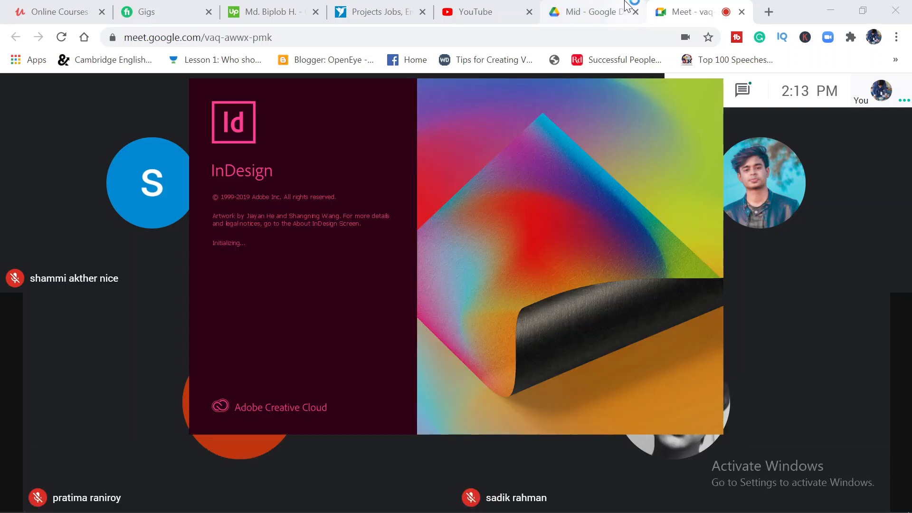
# Reorder the browser tabs so that Fiverr Gigs, the Upwork profile and Freelancer sit together just before the Meet tab
pyautogui.click(618, 7)
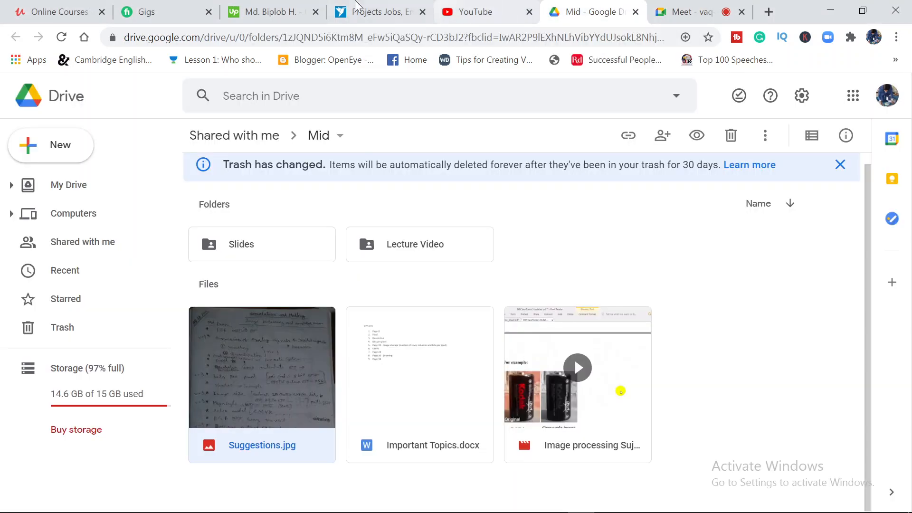
pyautogui.moveTo(205, 2); pyautogui.dragTo(590, 6)
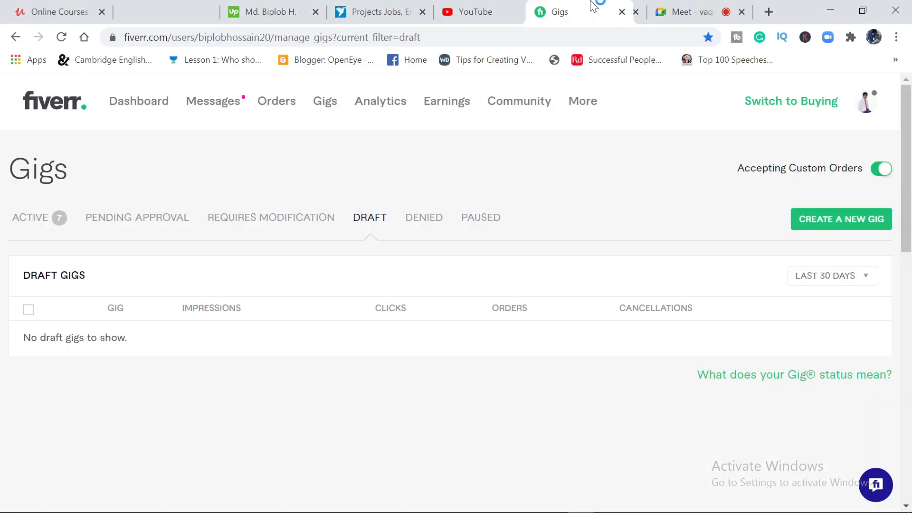
pyautogui.moveTo(259, 14); pyautogui.dragTo(594, 7)
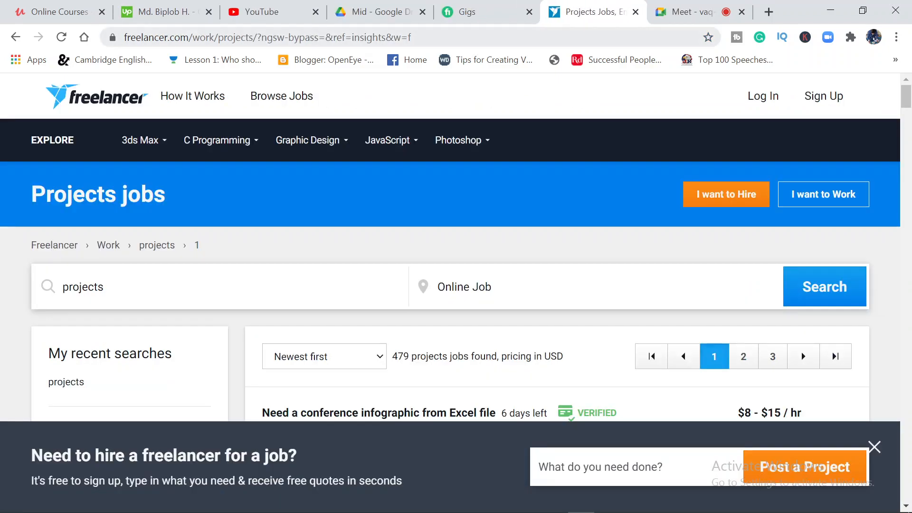
pyautogui.moveTo(181, 6); pyautogui.dragTo(461, 4)
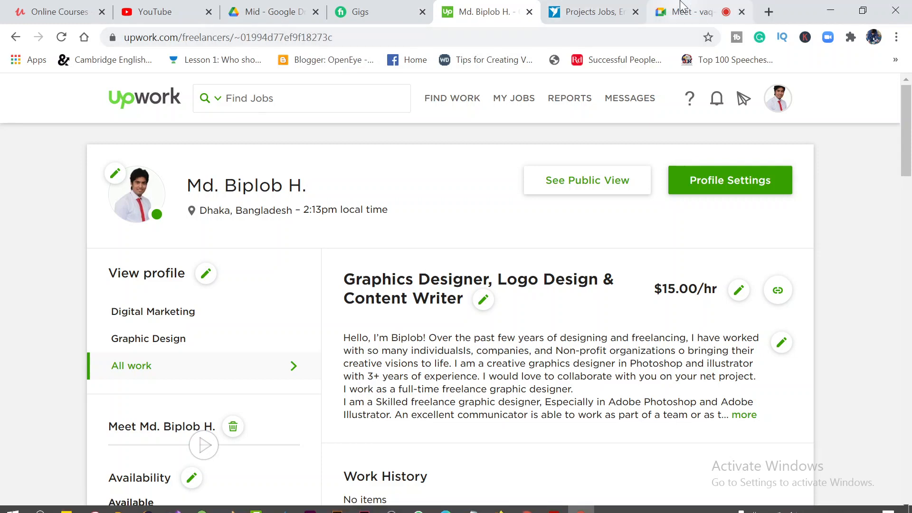
# Look over the Upwork profile's portfolio and skills, check InDesign's startup progress and return to the Meet call
pyautogui.scroll(-15, 596, 388)
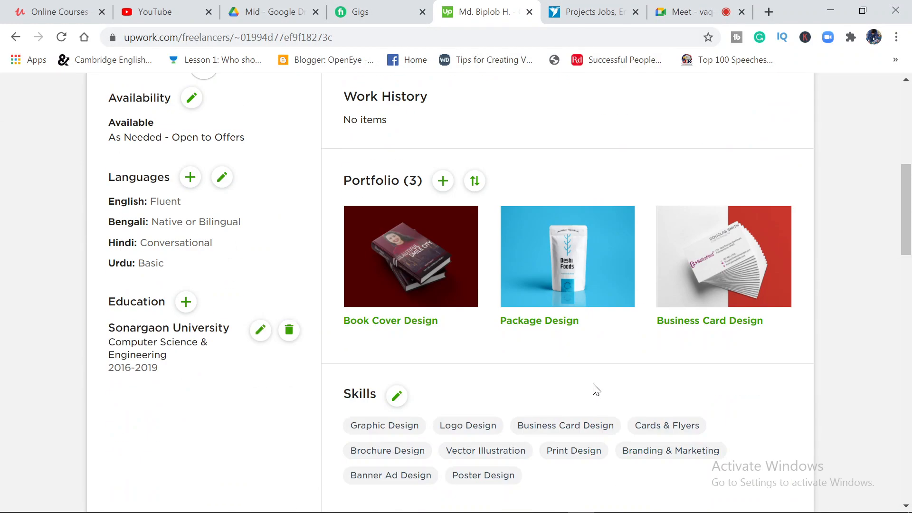
pyautogui.click(680, 7)
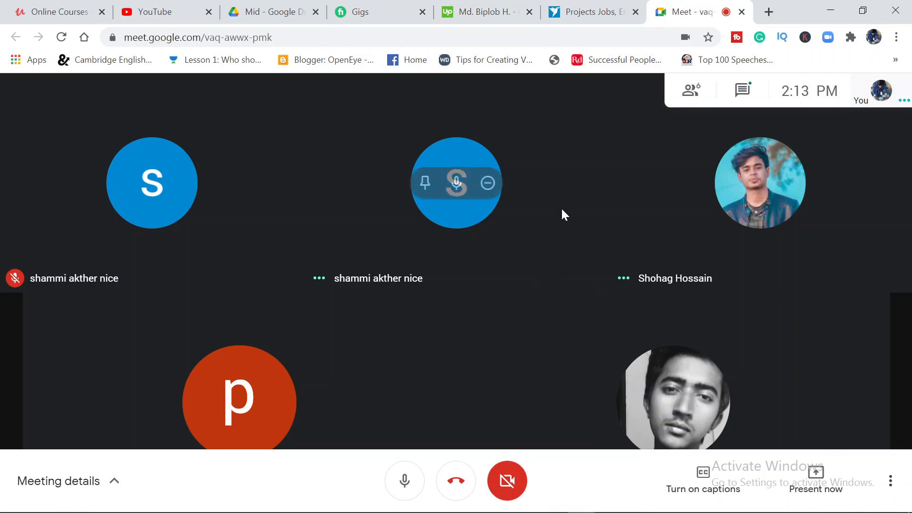
pyautogui.click(830, 11)
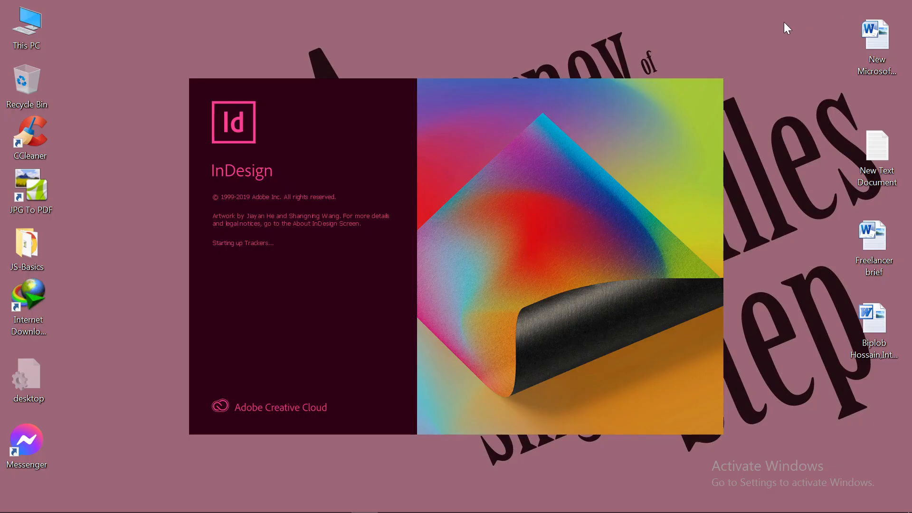
pyautogui.click(575, 503)
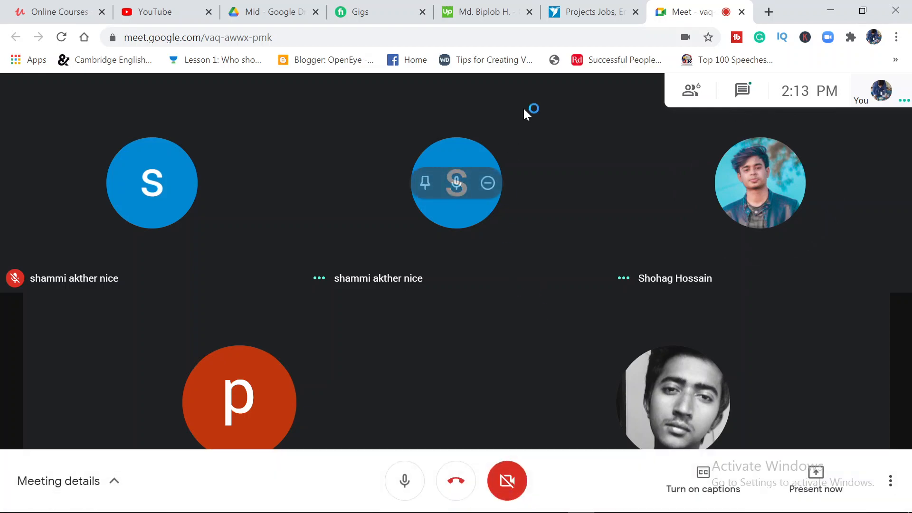
# Look over the projects job listings on the Freelancer page
pyautogui.click(557, 4)
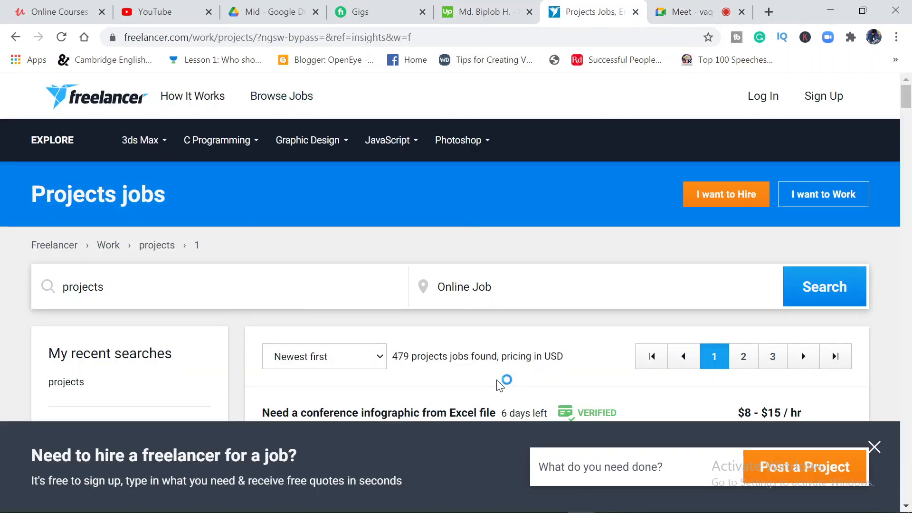
pyautogui.scroll(-2, 503, 378)
pyautogui.scroll(2, 637, 209)
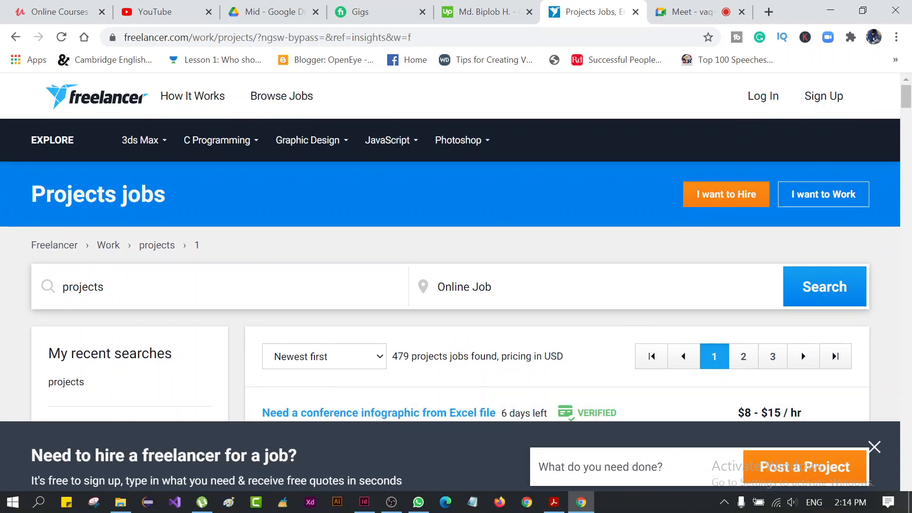
# Dismiss the hire-a-freelancer banner on the Projects jobs page and return to the start of the listings
pyautogui.scroll(-6, 410, 332)
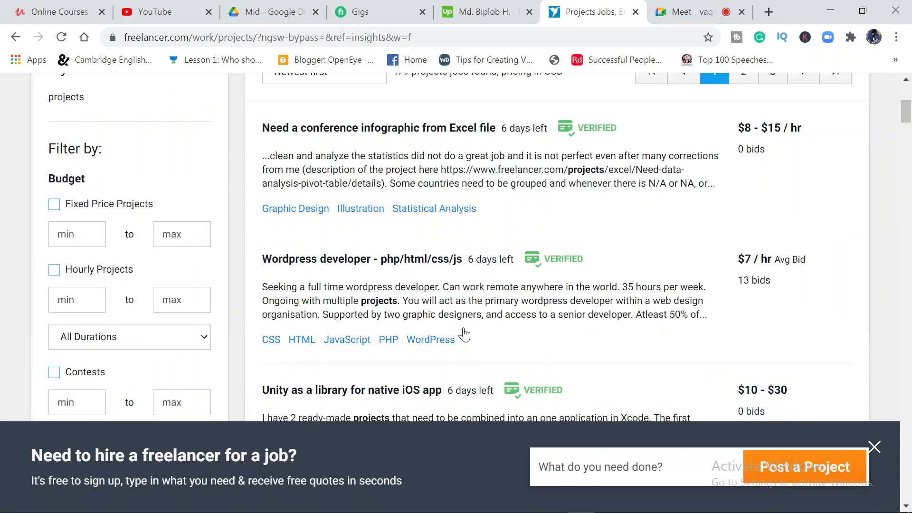
pyautogui.click(875, 449)
pyautogui.scroll(6, 378, 414)
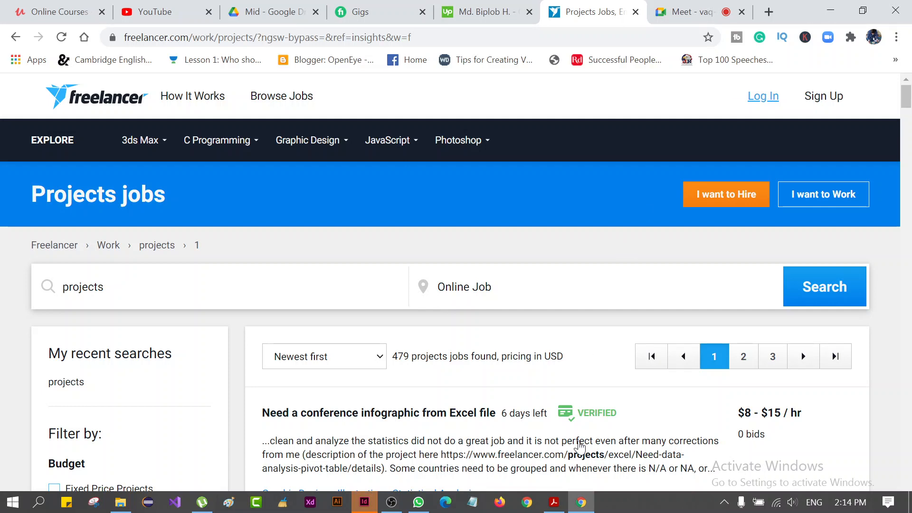
# Check InDesign's startup and log in to Freelancer with the saved account credentials and Remember me enabled
pyautogui.click(364, 502)
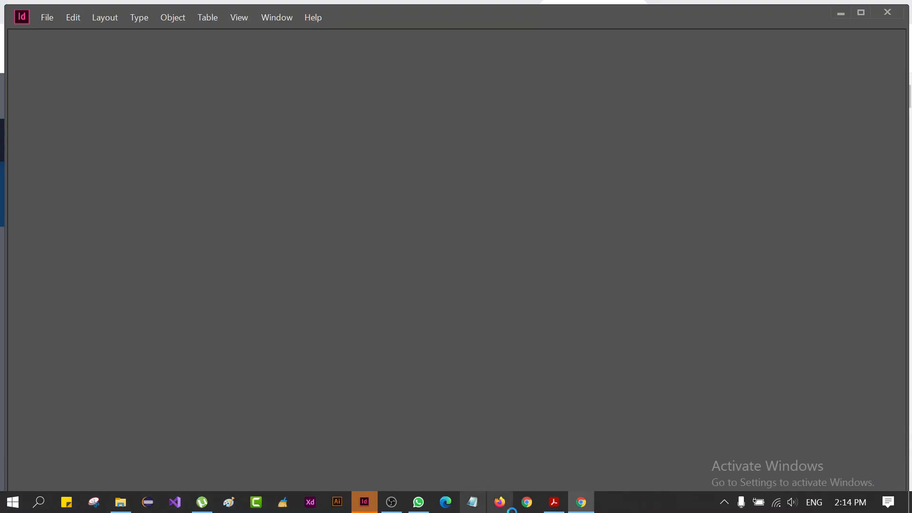
pyautogui.click(580, 440)
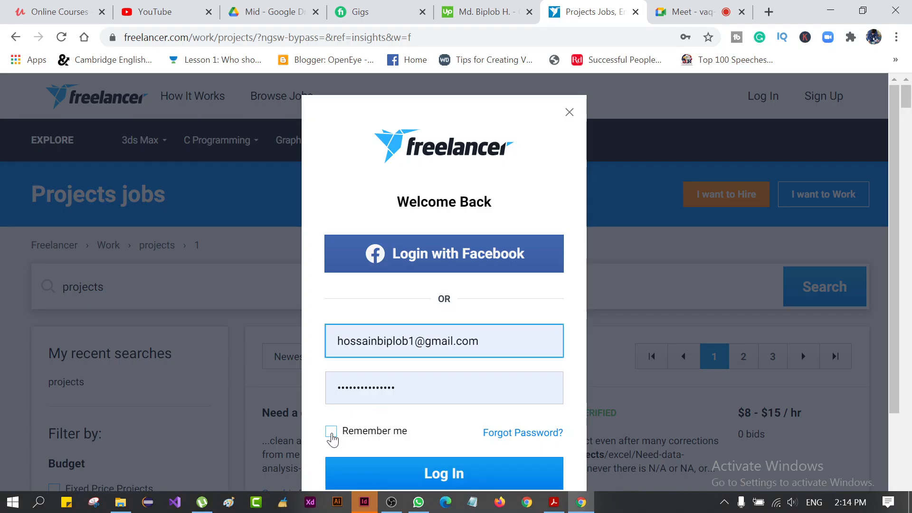
pyautogui.click(331, 432)
pyautogui.click(420, 473)
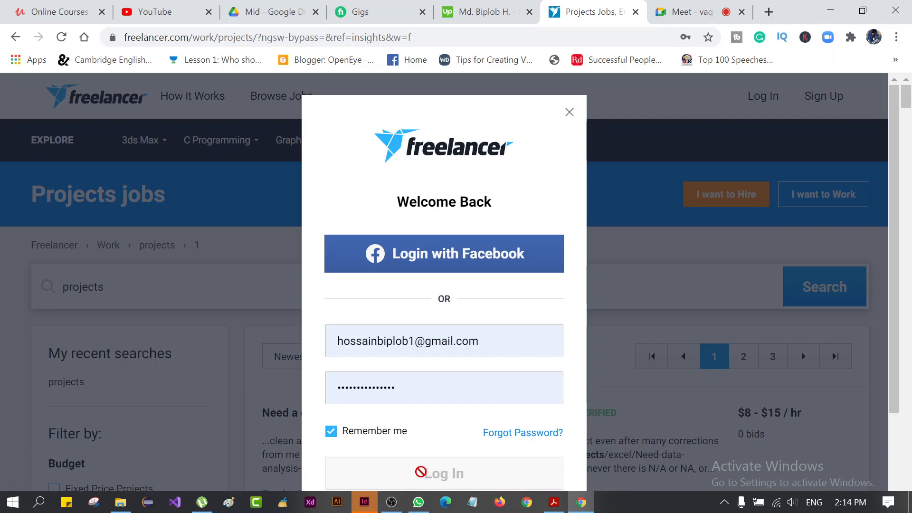
# Check the Freelancer login progress and InDesign's startup, and return to the Meet call
pyautogui.click(682, 6)
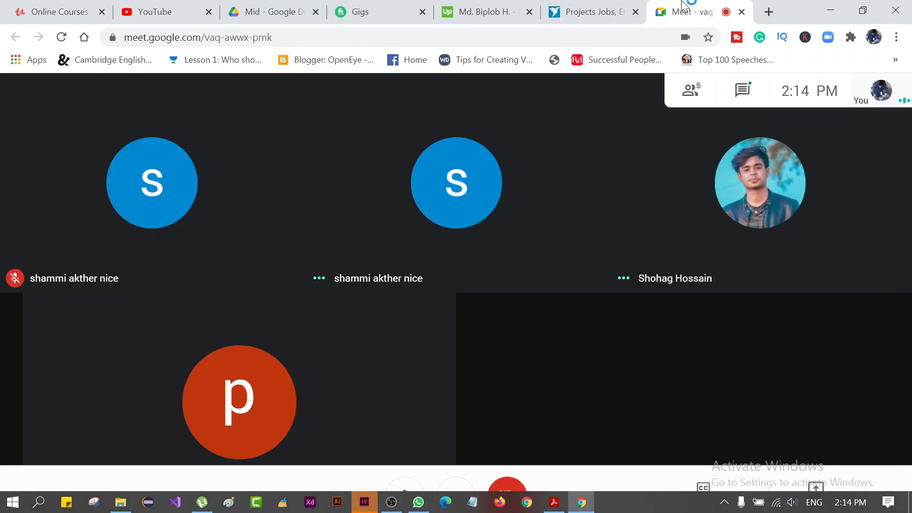
pyautogui.click(599, 9)
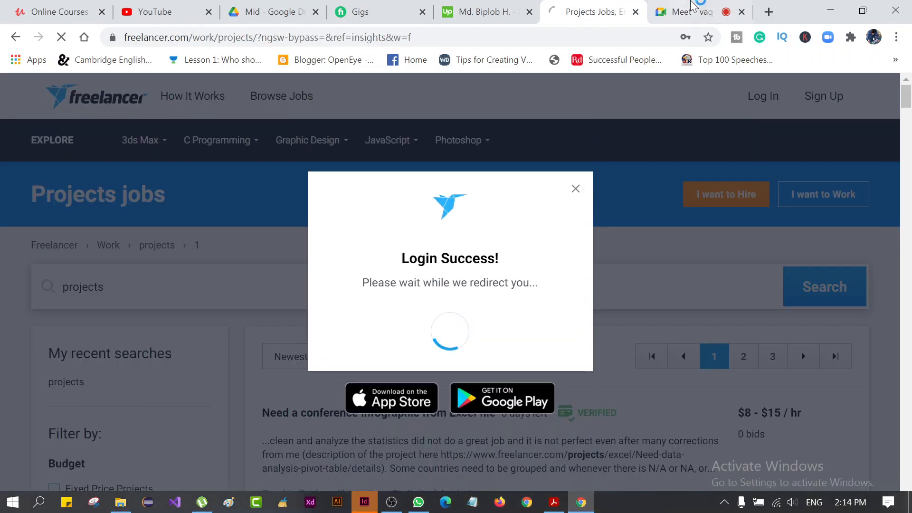
pyautogui.click(691, 10)
pyautogui.click(829, 11)
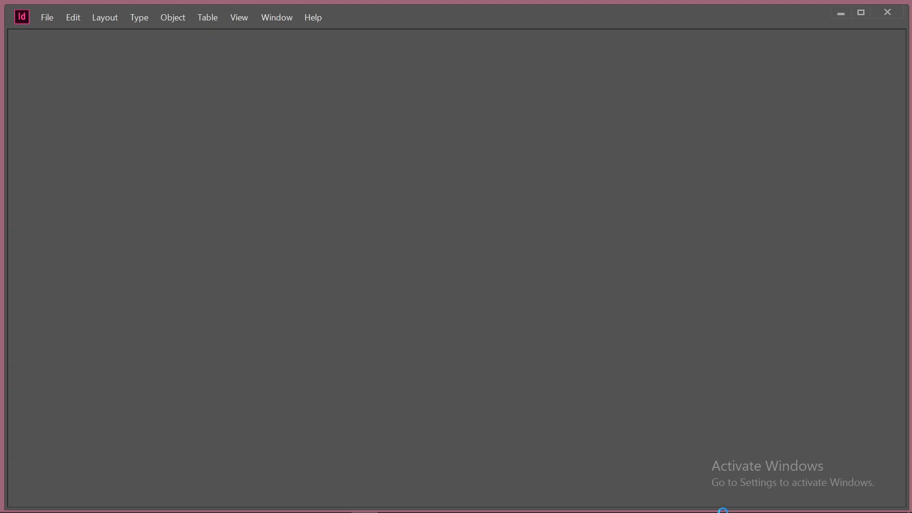
pyautogui.click(581, 502)
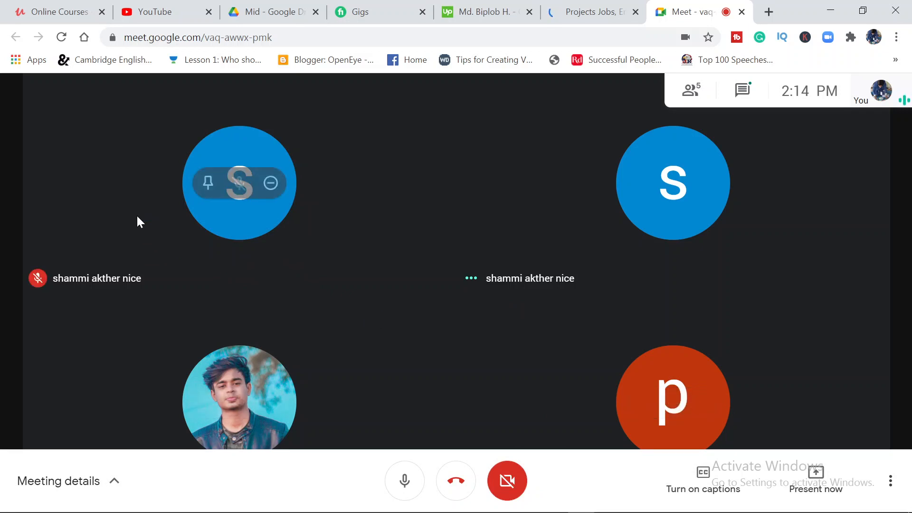
# Check the reloading Freelancer projects page between looks at the Meet call participants
pyautogui.click(608, 4)
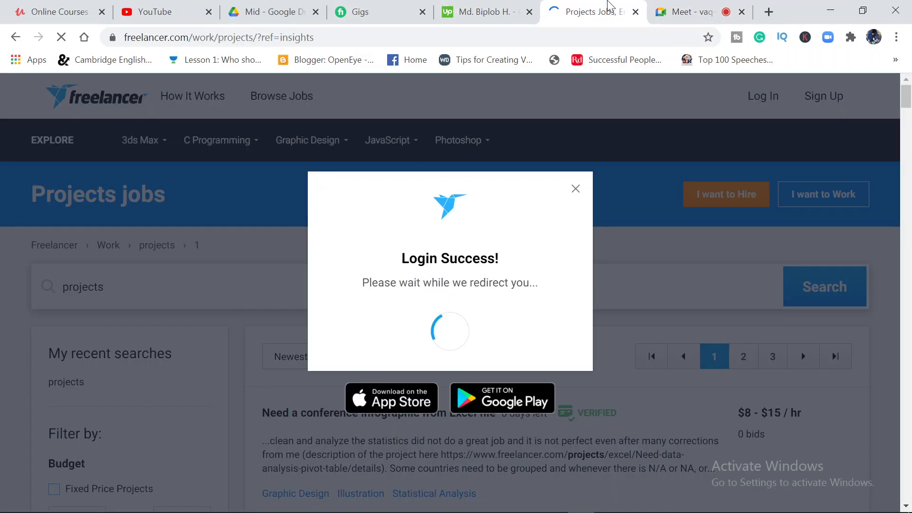
pyautogui.click(707, 6)
pyautogui.click(594, 10)
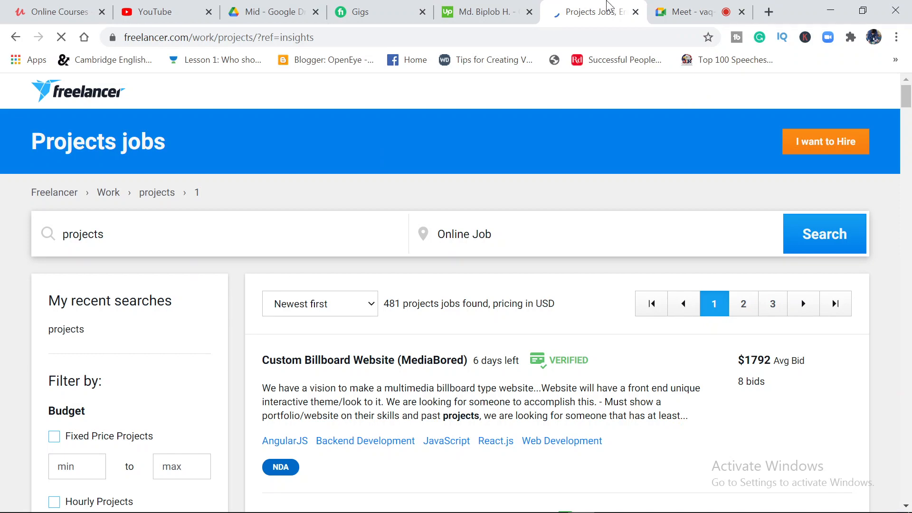
pyautogui.click(693, 9)
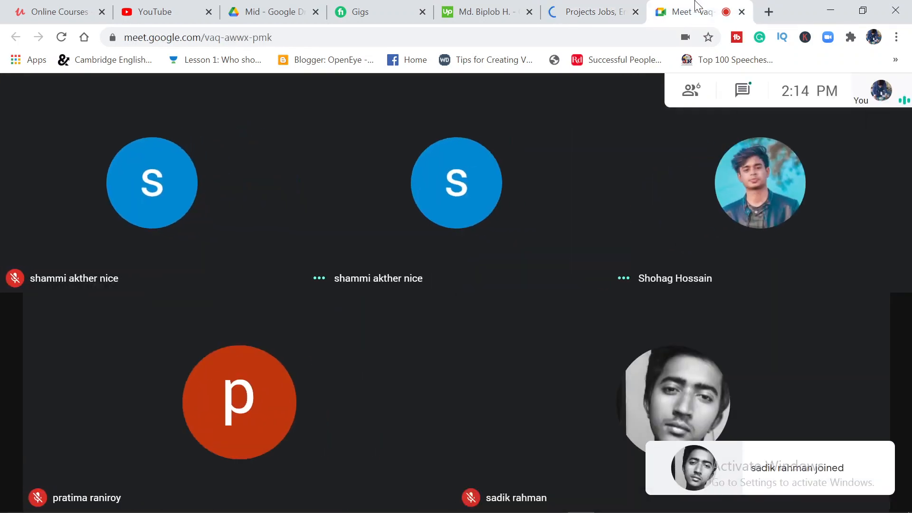
pyautogui.click(597, 11)
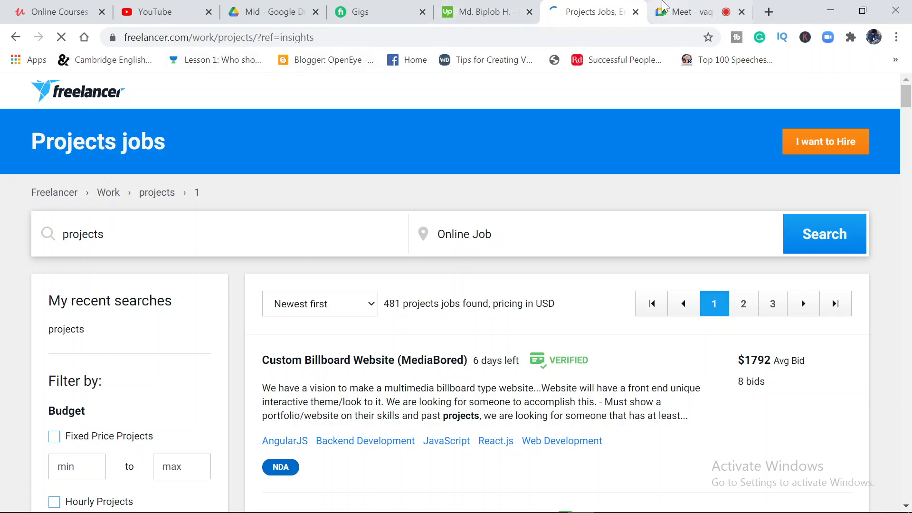
pyautogui.click(665, 9)
pyautogui.moveTo(487, 269)
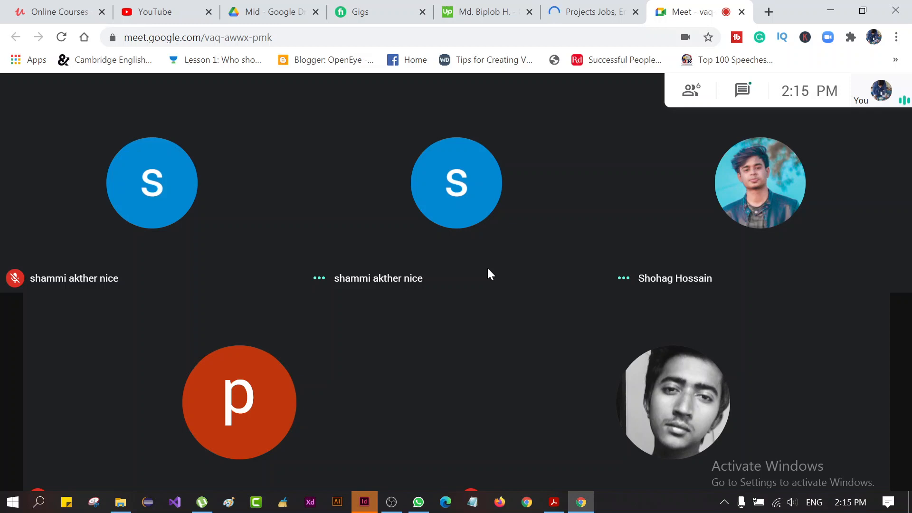
# Bring up InDesign to check its home screen, and minimise it to return to the Meet call
pyautogui.click(500, 502)
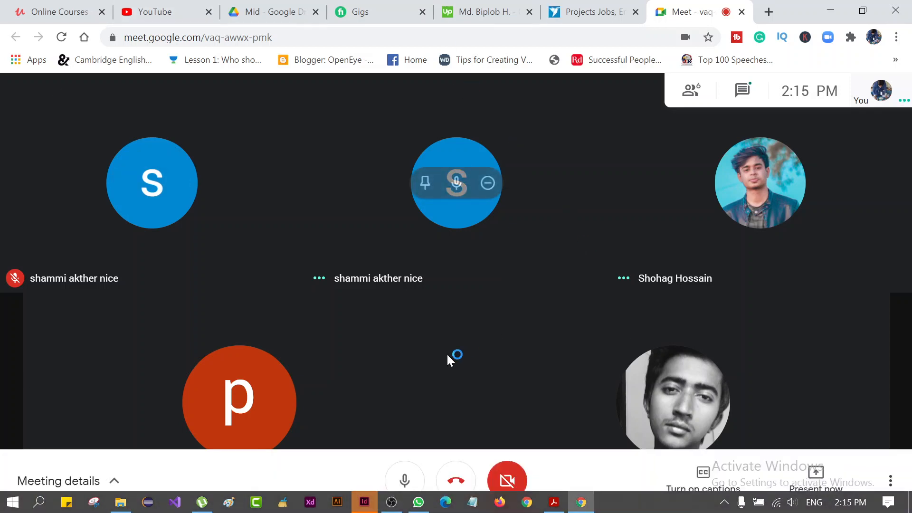
pyautogui.click(362, 505)
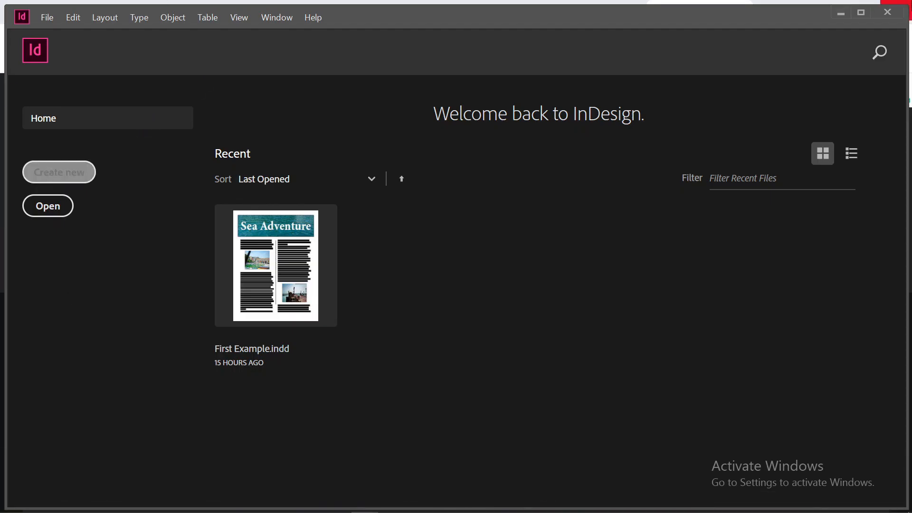
pyautogui.click(841, 12)
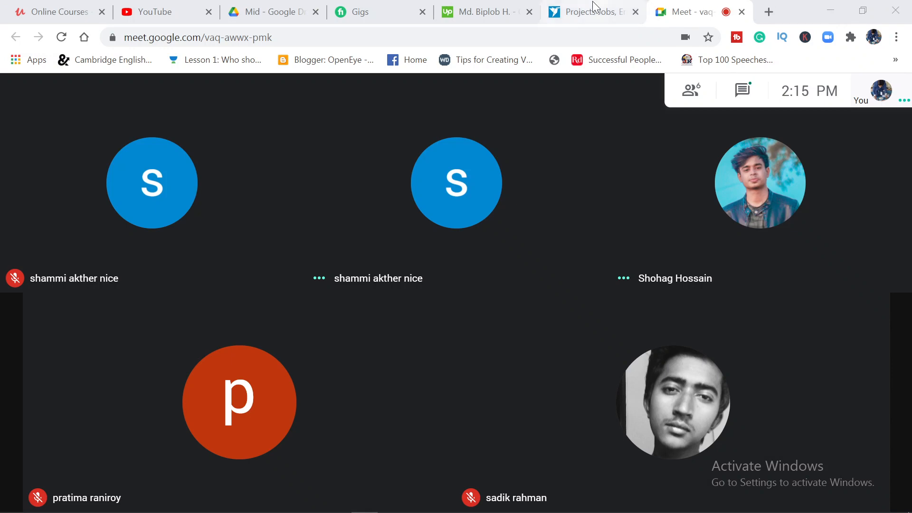
pyautogui.moveTo(578, 506)
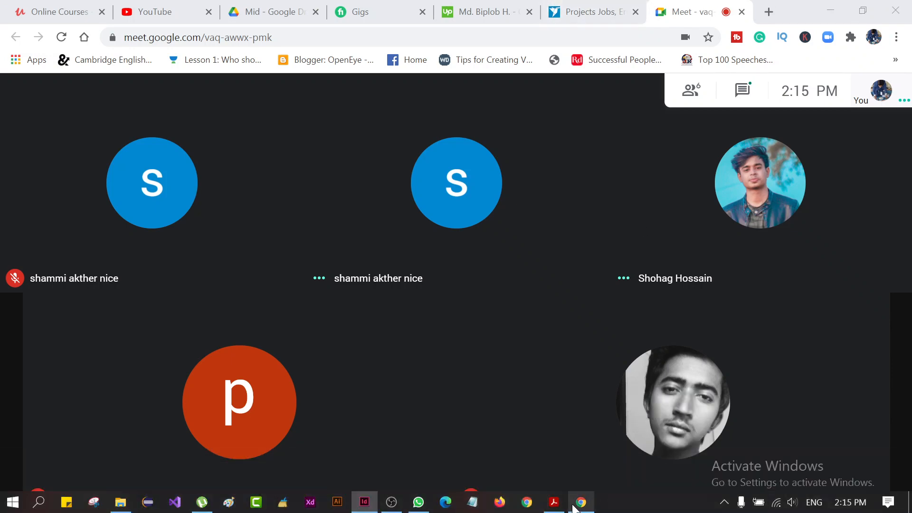
# Open WhatsApp and look through the student's chat and the Graphics Design All Batch and Trainer_Sigma_Lt-11 groups
pyautogui.click(418, 502)
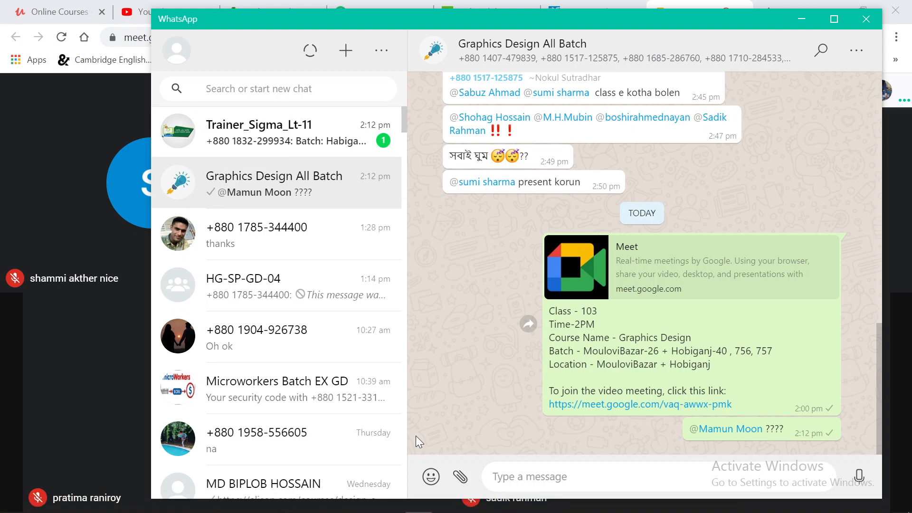
pyautogui.click(299, 238)
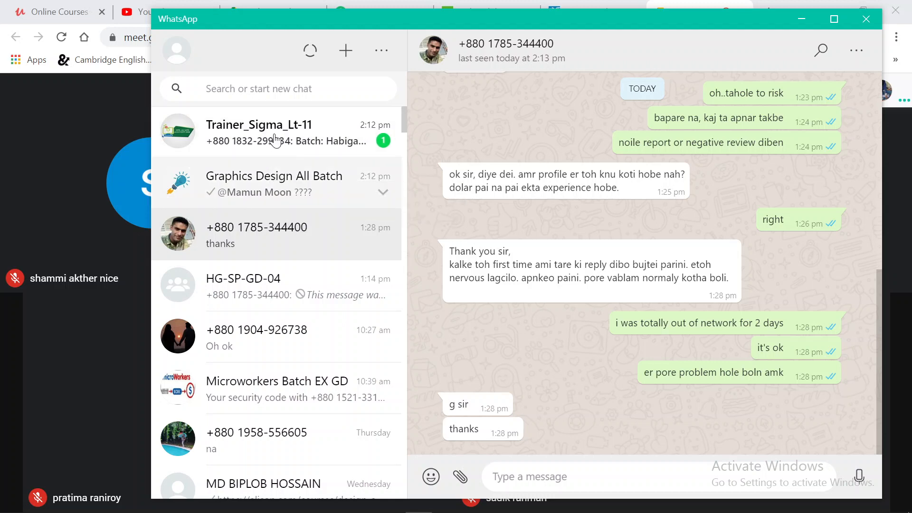
pyautogui.click(280, 183)
pyautogui.click(280, 137)
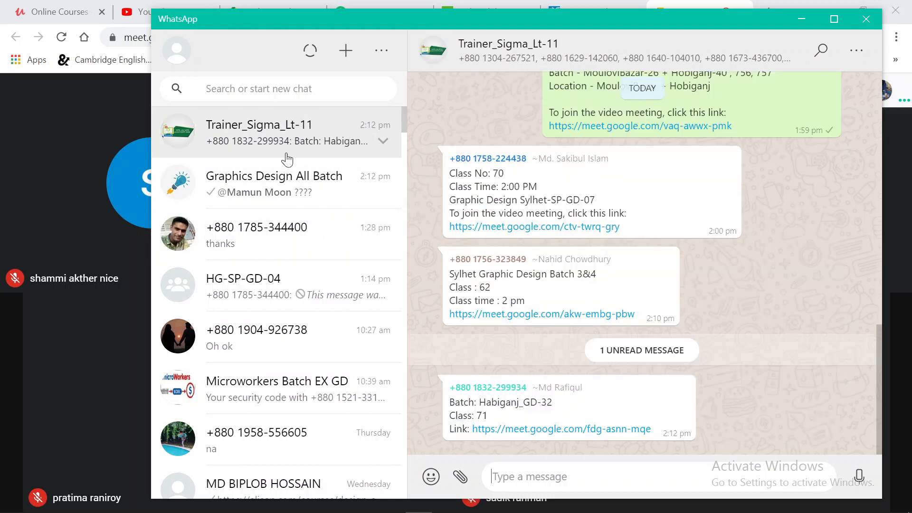
# Send the message "classe join koren" in the student's private chat and minimise WhatsApp
pyautogui.click(311, 223)
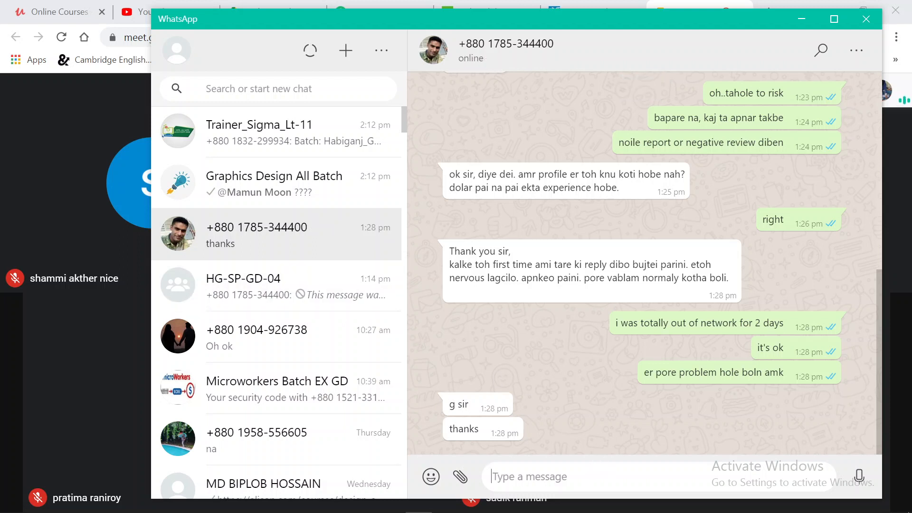
pyautogui.write('classe')
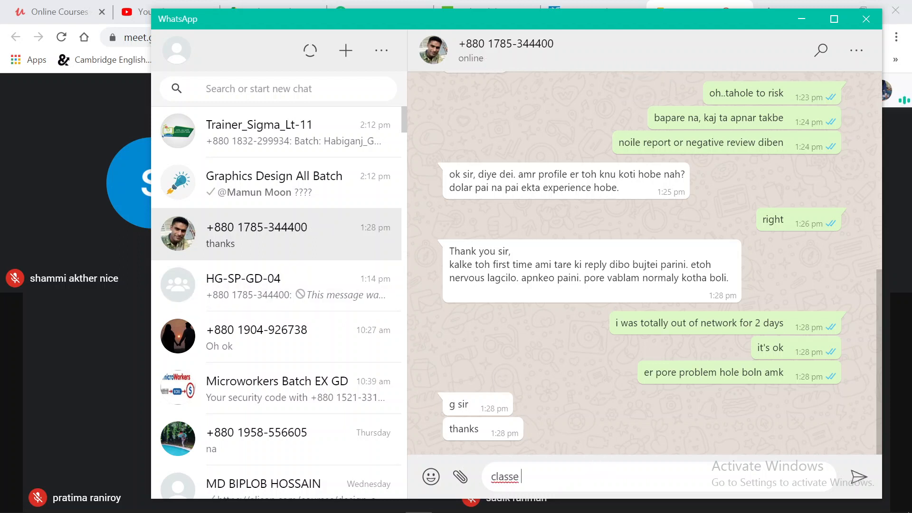
pyautogui.write(' join koren')
pyautogui.press('Return')
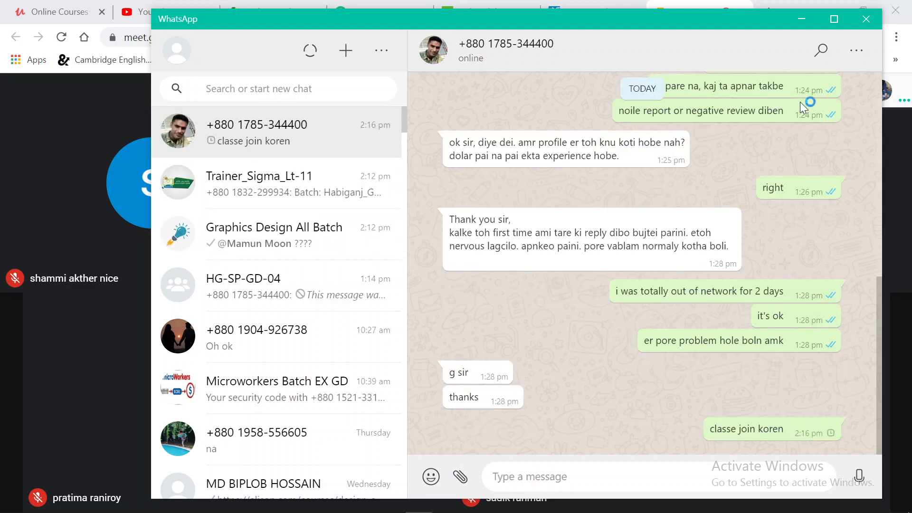
pyautogui.click(802, 19)
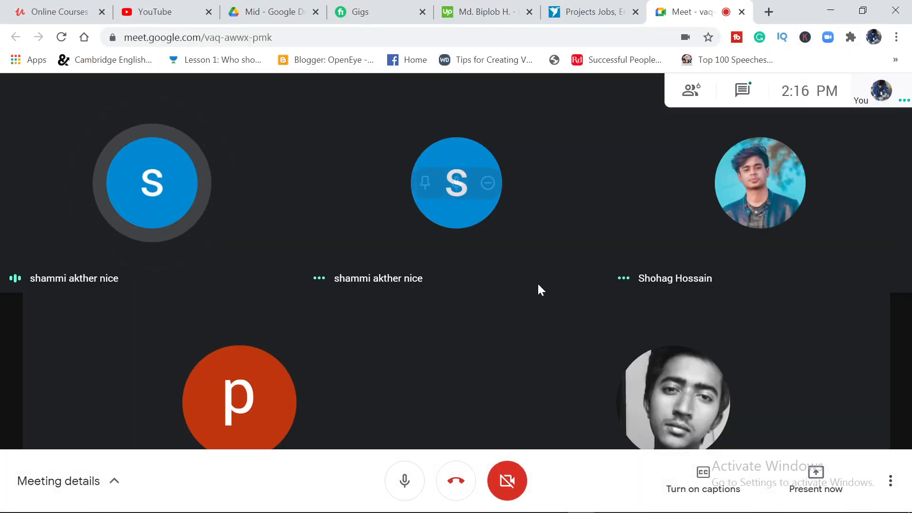
# Look through the job listings on the logged-in Freelancer projects page and return to the Meet call
pyautogui.click(589, 7)
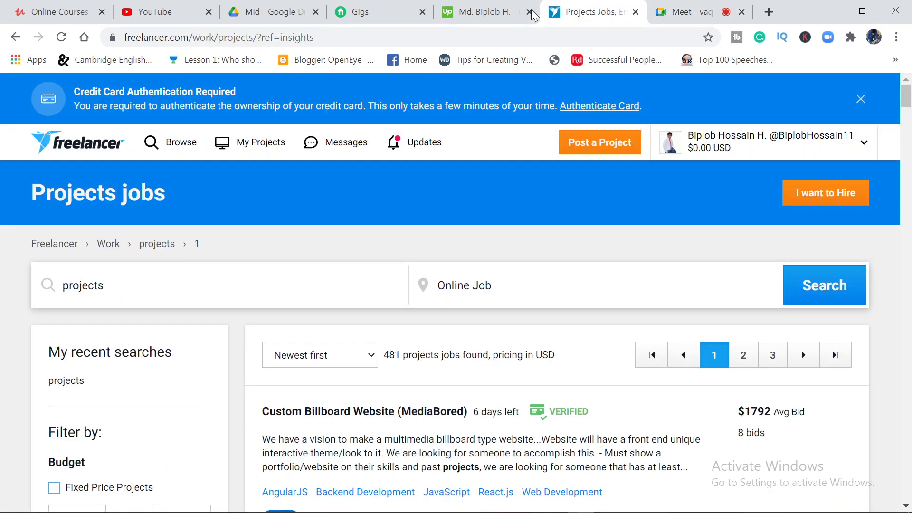
pyautogui.scroll(-1, 383, 373)
pyautogui.scroll(-15, 383, 373)
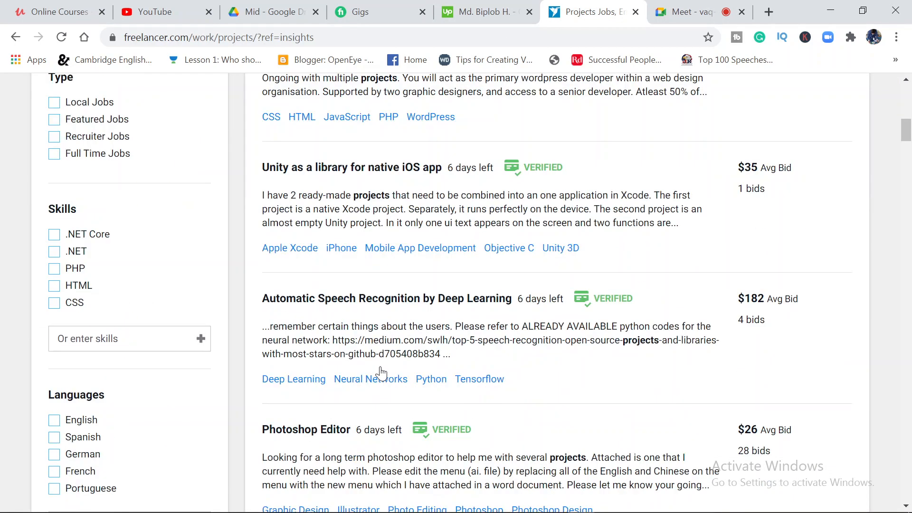
pyautogui.scroll(9, 382, 373)
pyautogui.scroll(6, 381, 373)
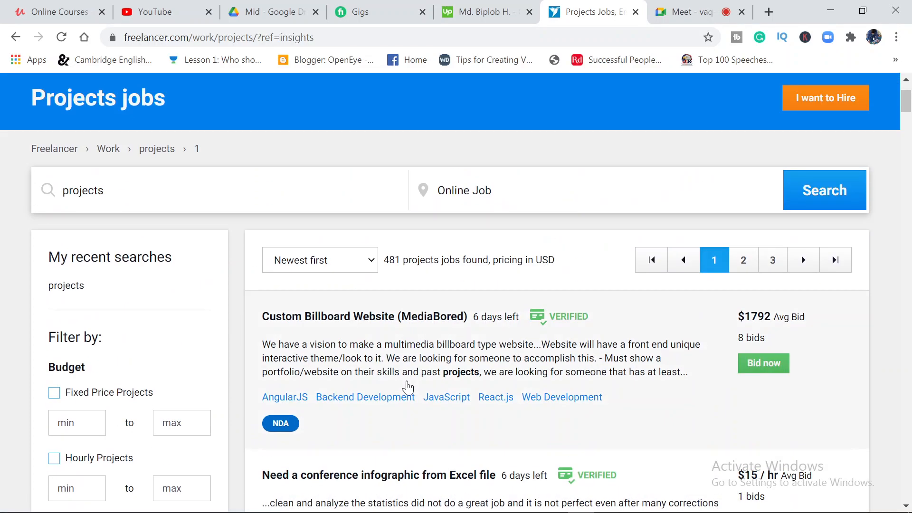
pyautogui.scroll(-10, 403, 382)
pyautogui.scroll(-8, 405, 386)
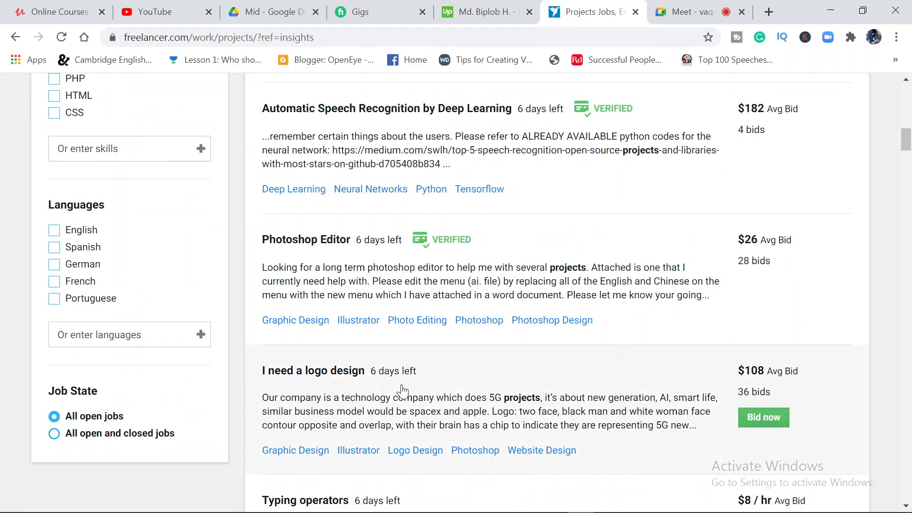
pyautogui.scroll(-17, 403, 390)
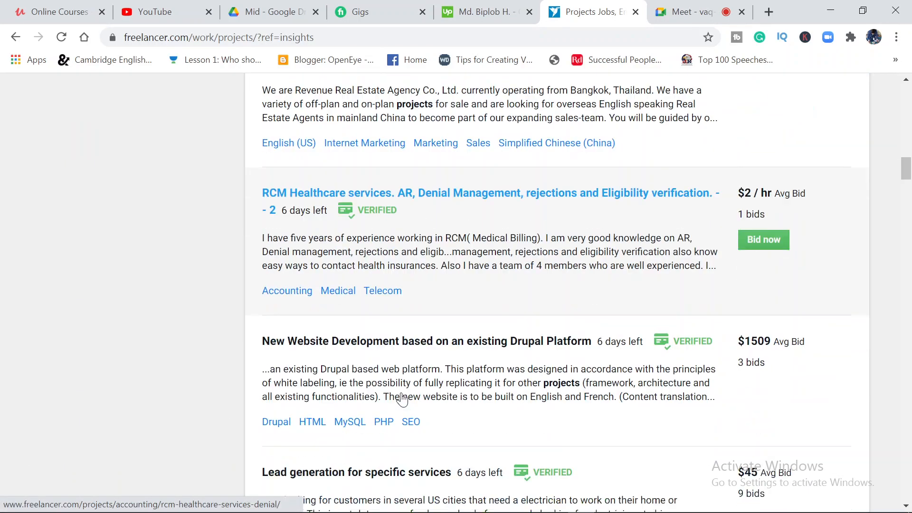
pyautogui.scroll(12, 402, 399)
pyautogui.scroll(15, 402, 399)
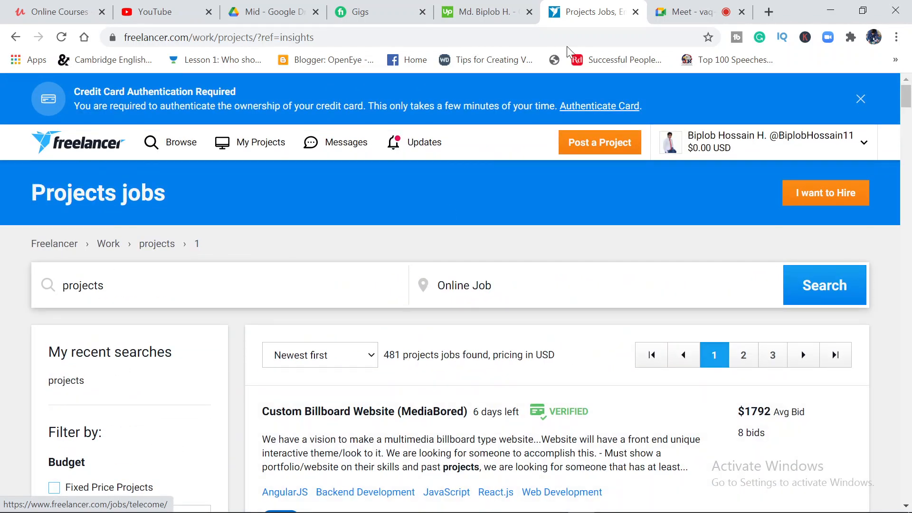
pyautogui.click(692, 8)
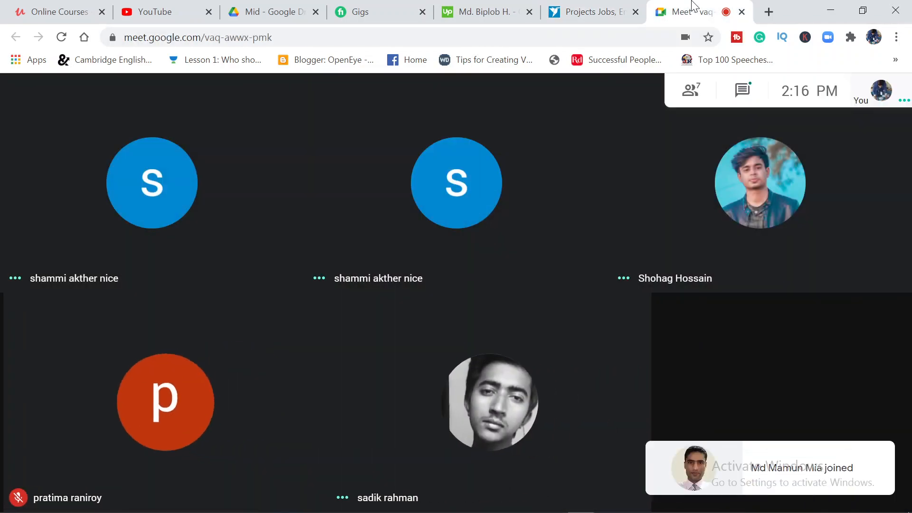
# Raise the system volume for the Meet call, glance at the Freelancer page and return to the call
pyautogui.moveTo(575, 215)
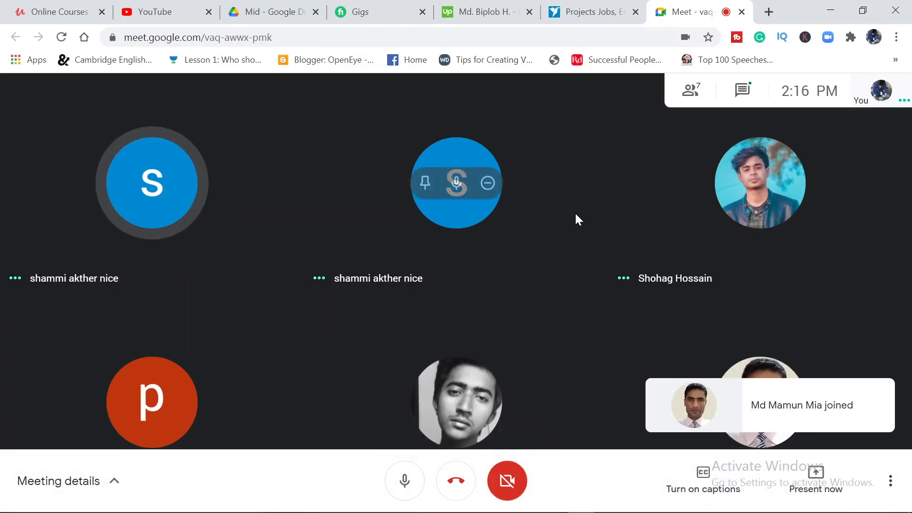
pyautogui.press('XF86AudioRaiseVolume')
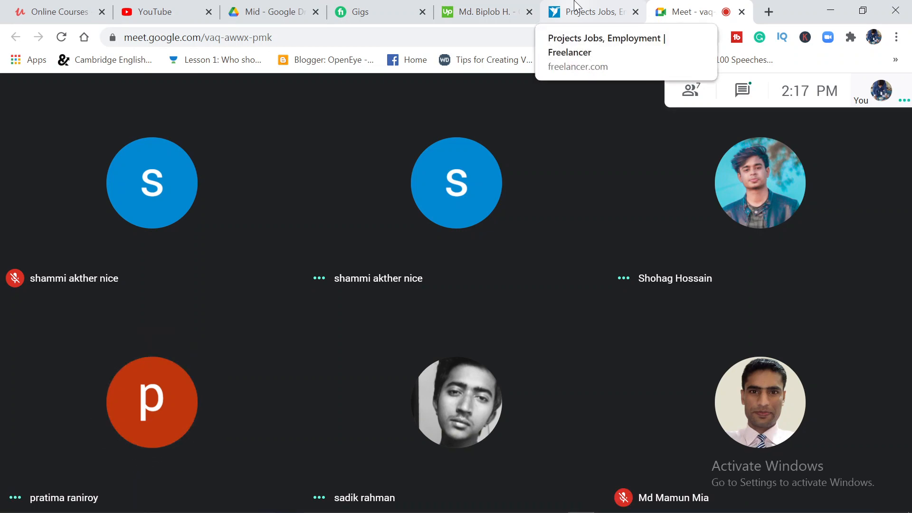
pyautogui.click(575, 6)
pyautogui.hotkey('ctrl', 'Tab')
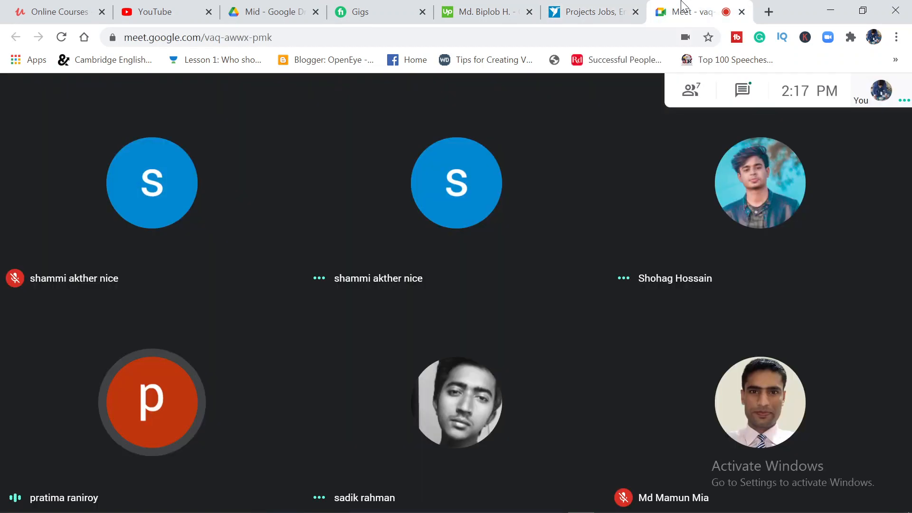
# Present the entire screen to everyone in the Meet call and hide the screen-sharing notice
pyautogui.click(582, 5)
pyautogui.click(707, 6)
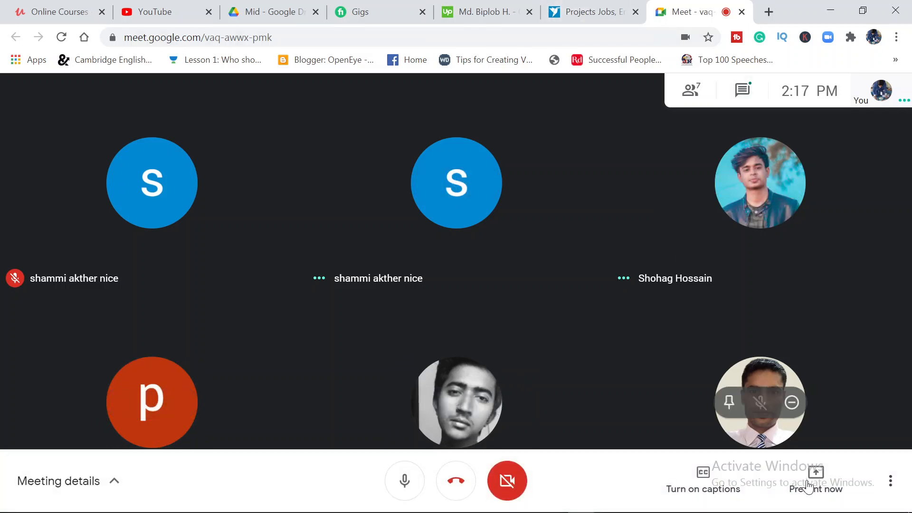
pyautogui.click(805, 480)
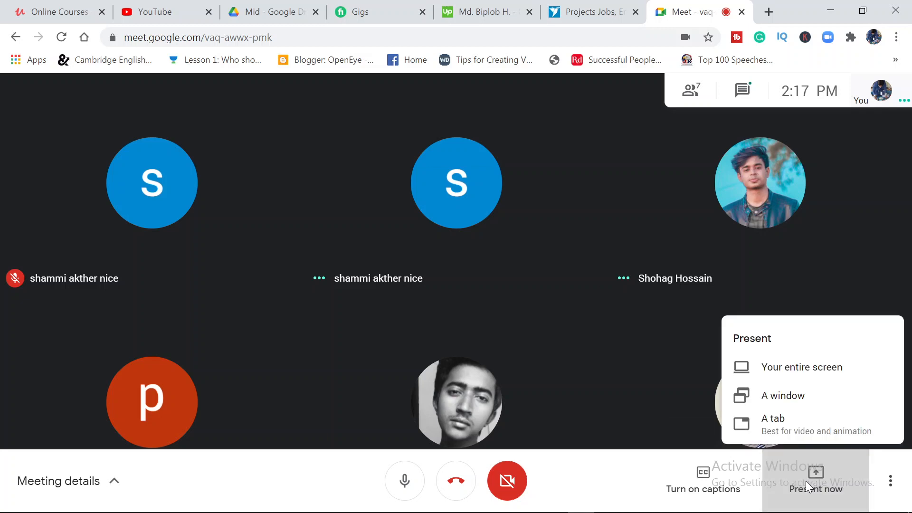
pyautogui.click(786, 360)
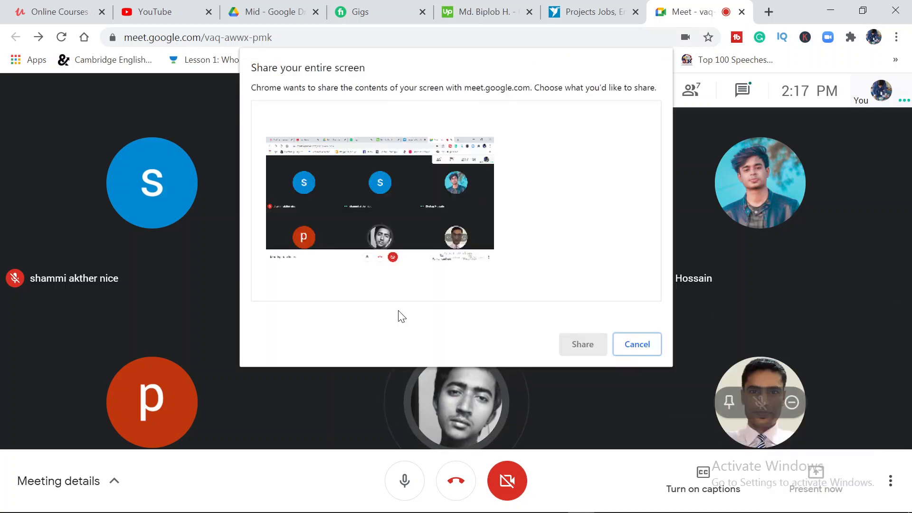
pyautogui.click(365, 211)
pyautogui.click(579, 345)
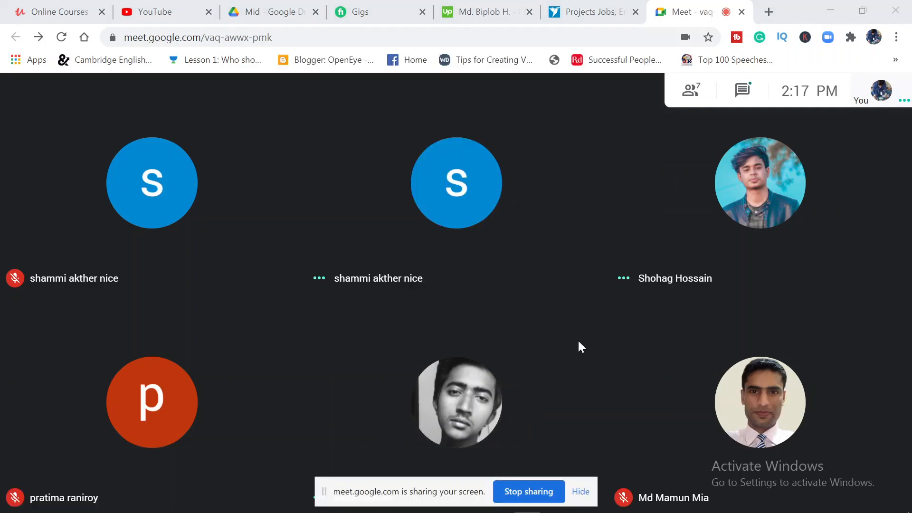
pyautogui.click(582, 491)
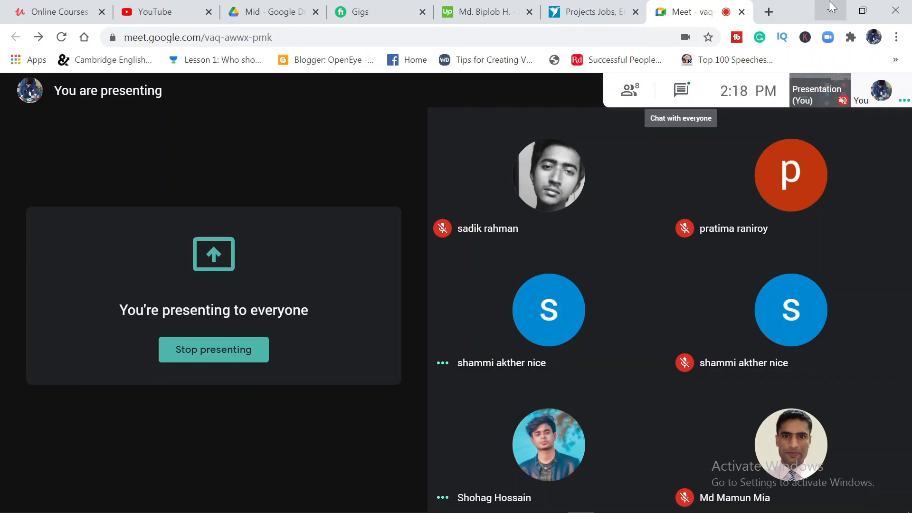
# Minimise the browser, move the InDesign taskbar icon beside the last Chrome icon and switch to InDesign
pyautogui.click(831, 7)
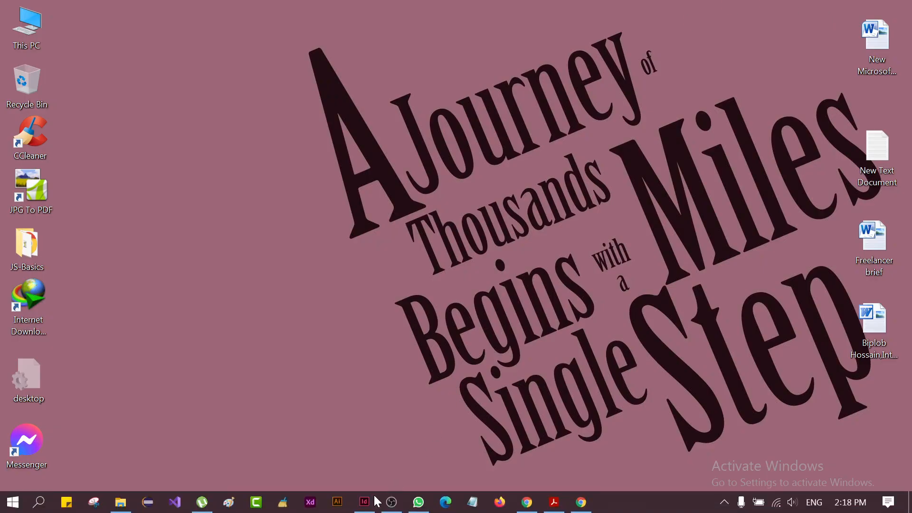
pyautogui.moveTo(375, 501); pyautogui.dragTo(555, 509)
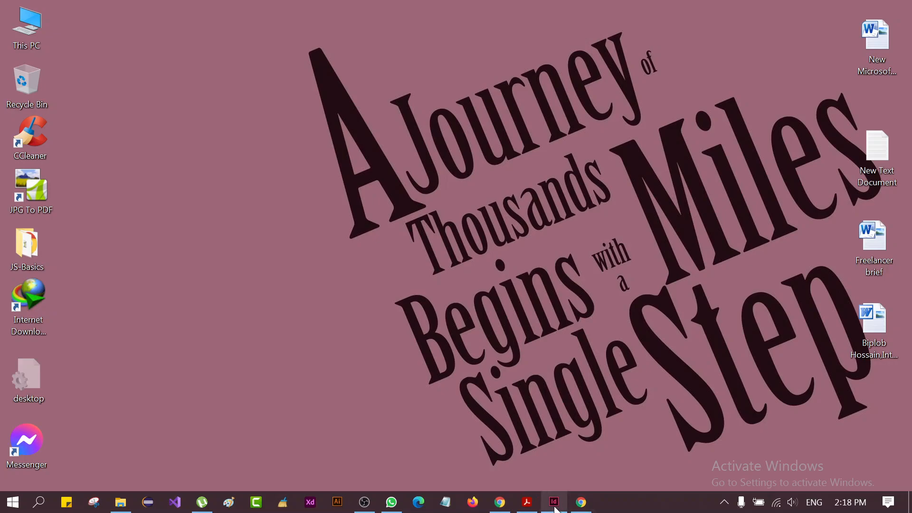
pyautogui.click(554, 507)
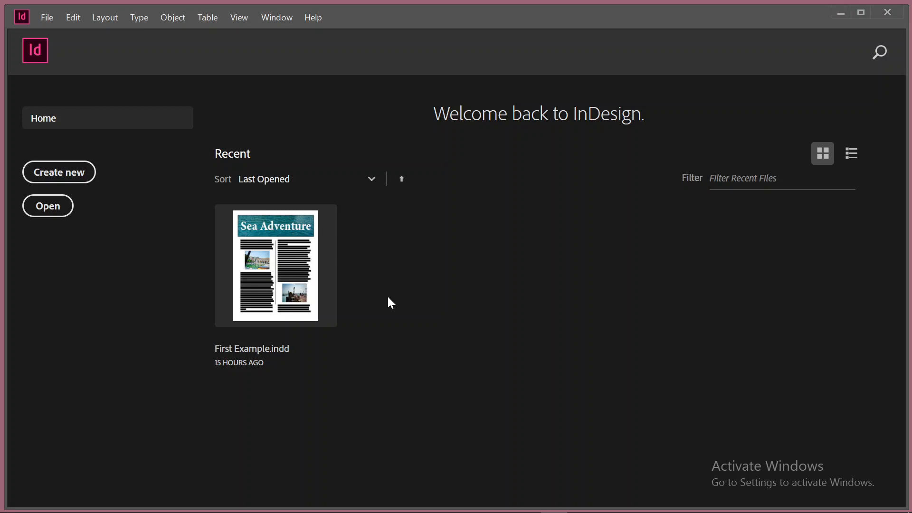
# Check the participants in the Meet call and return to InDesign
pyautogui.moveTo(641, 501)
pyautogui.click(581, 502)
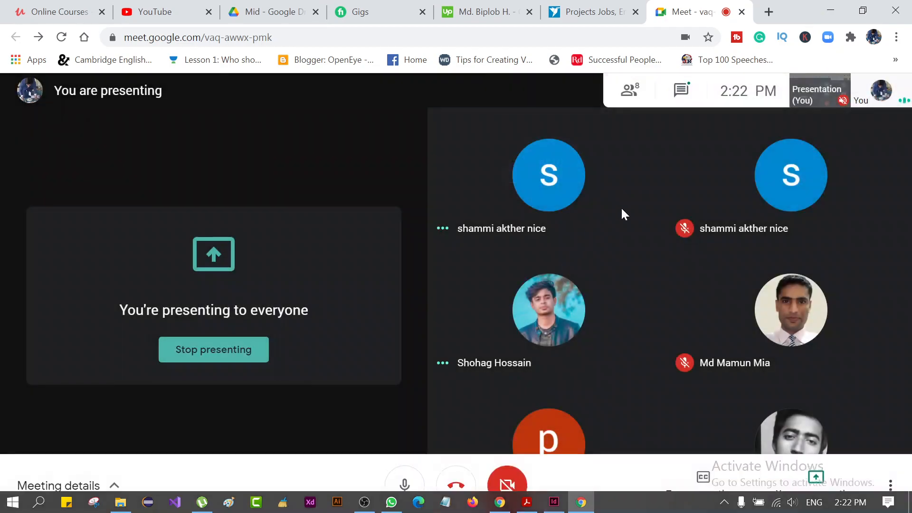
pyautogui.click(830, 10)
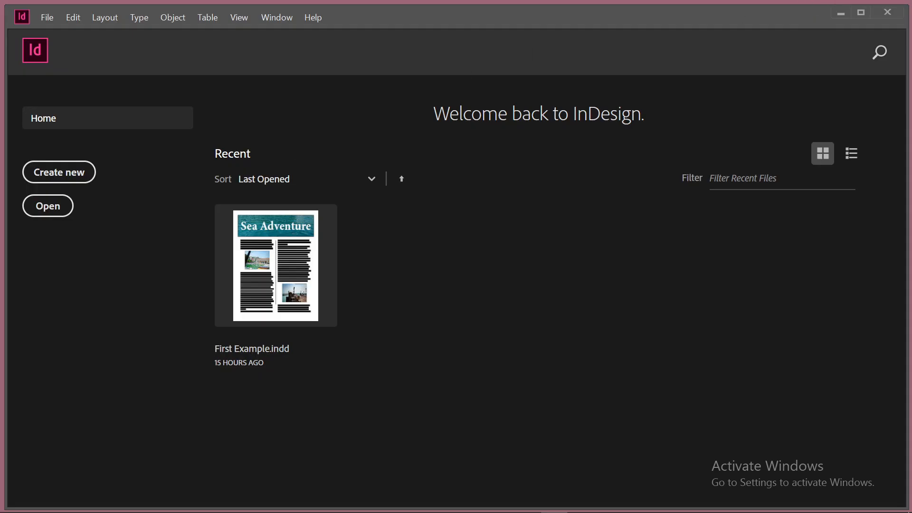
# Look through the File commands and the New Document dialog, closing the dialog without creating a document
pyautogui.click(46, 17)
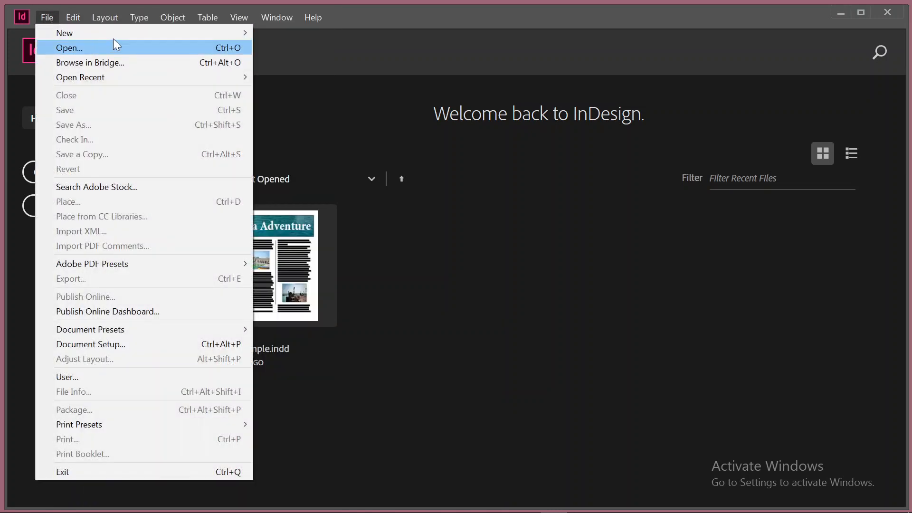
pyautogui.moveTo(232, 31)
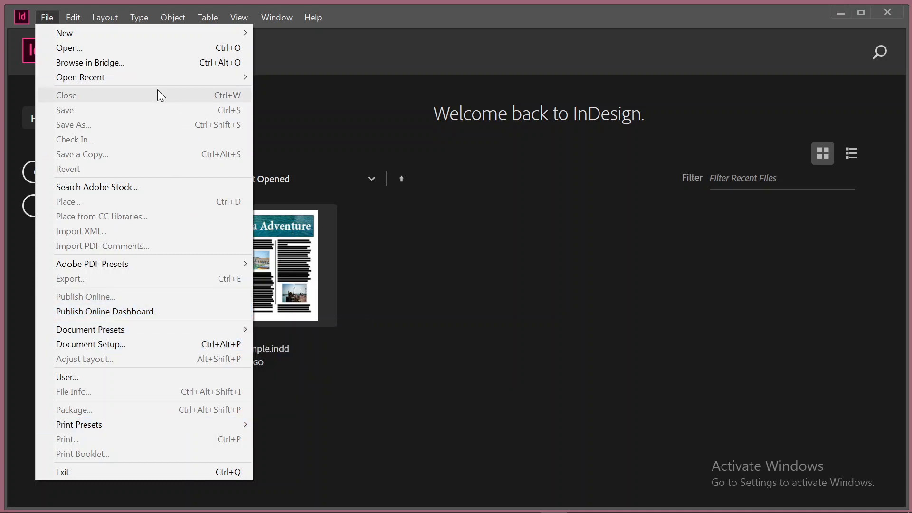
pyautogui.click(346, 72)
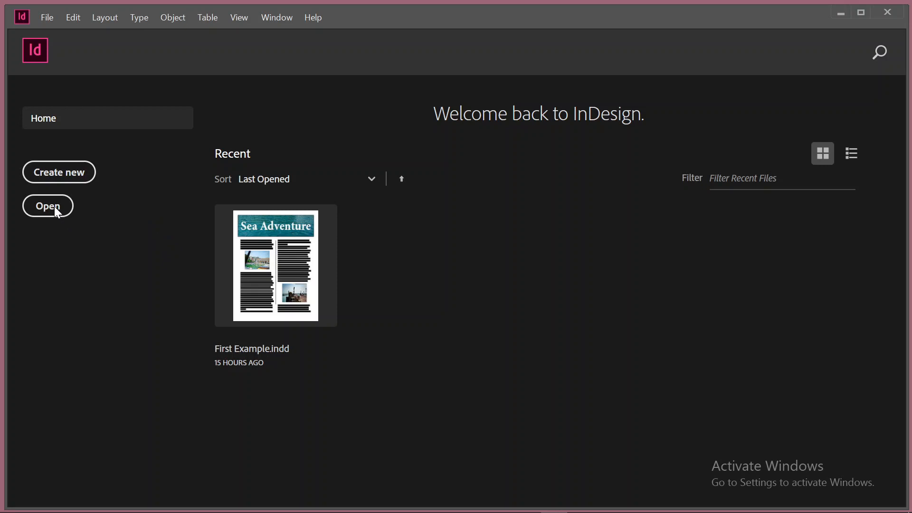
pyautogui.hotkey('ctrl', 'n')
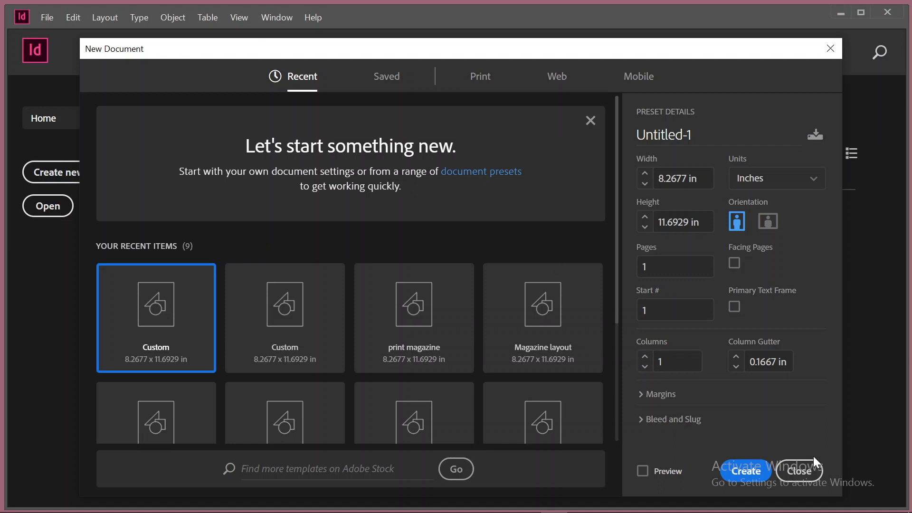
pyautogui.click(807, 471)
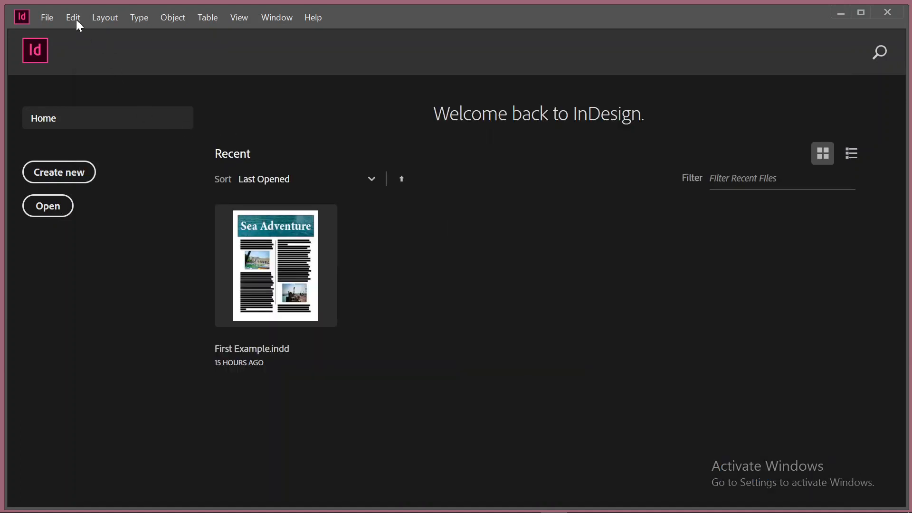
# Review the horizontal ruler unit choices in the Units & Increments preferences and the General preferences, and close Preferences
pyautogui.click(77, 20)
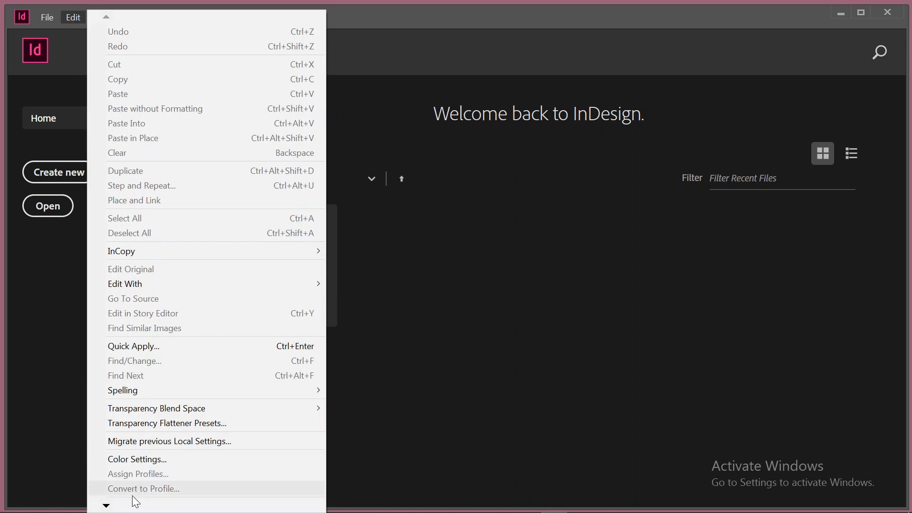
pyautogui.moveTo(127, 506)
pyautogui.moveTo(183, 487)
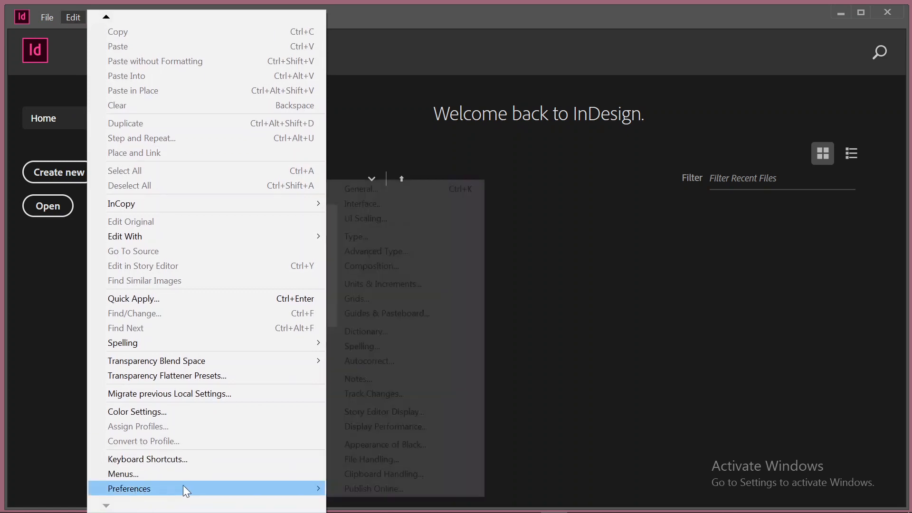
pyautogui.click(393, 283)
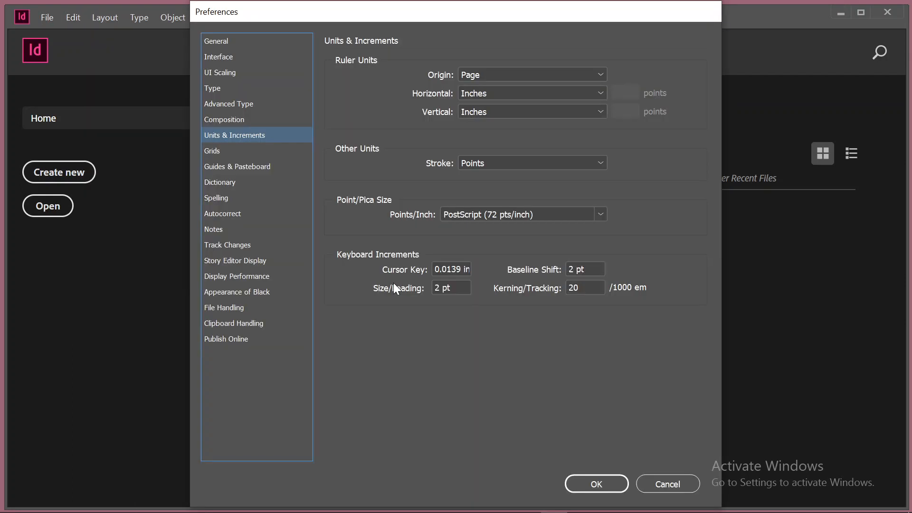
pyautogui.click(508, 97)
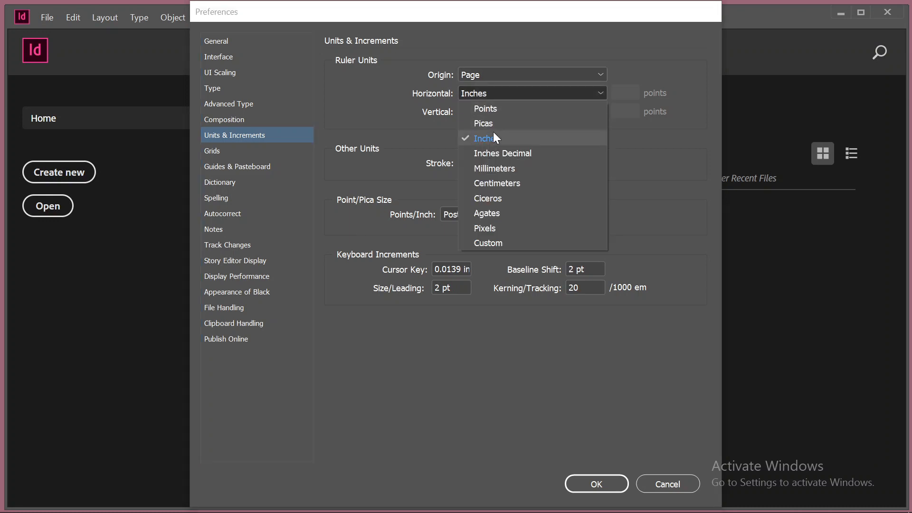
pyautogui.click(532, 47)
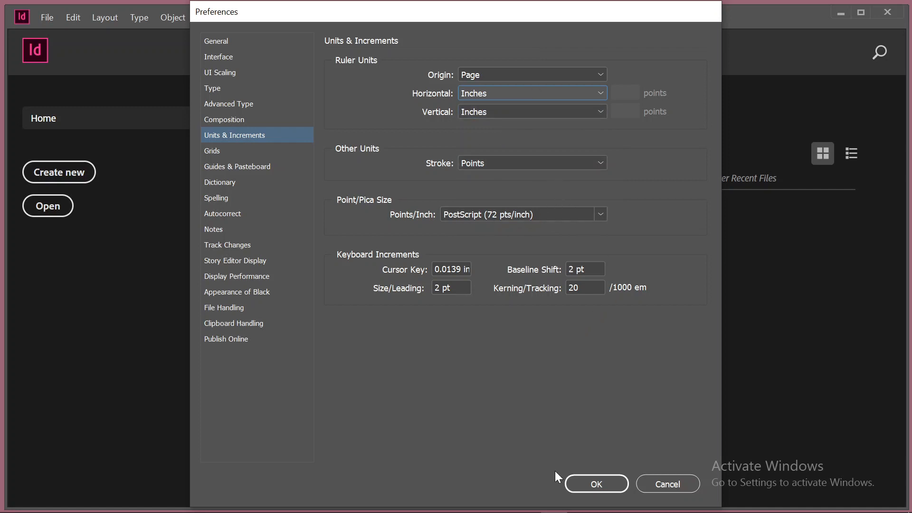
pyautogui.click(217, 42)
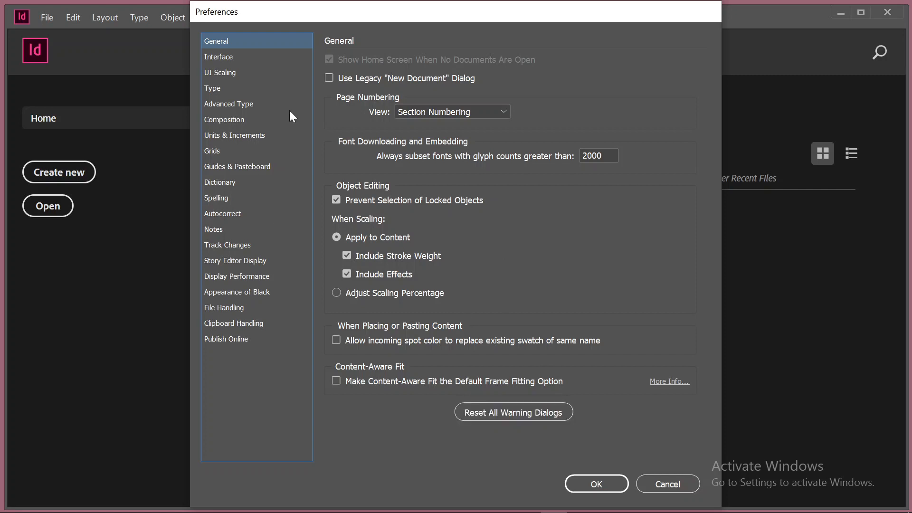
pyautogui.click(232, 135)
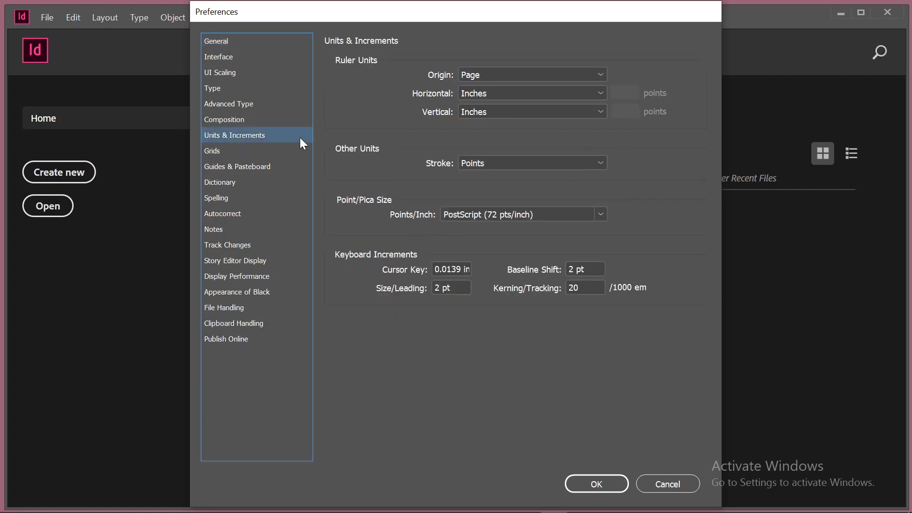
pyautogui.click(597, 488)
# Start a new document, compare the blank presets for Print and Web, and return to the Print presets
pyautogui.click(46, 176)
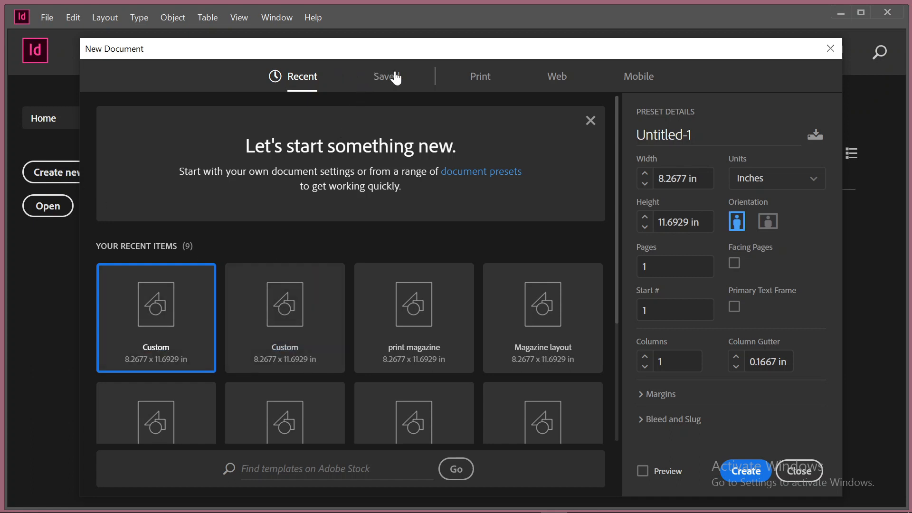
pyautogui.click(482, 86)
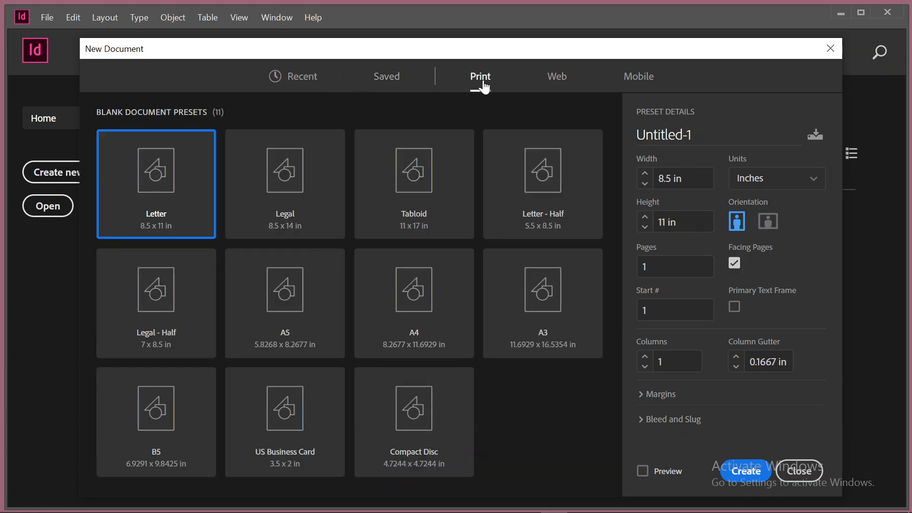
pyautogui.click(561, 86)
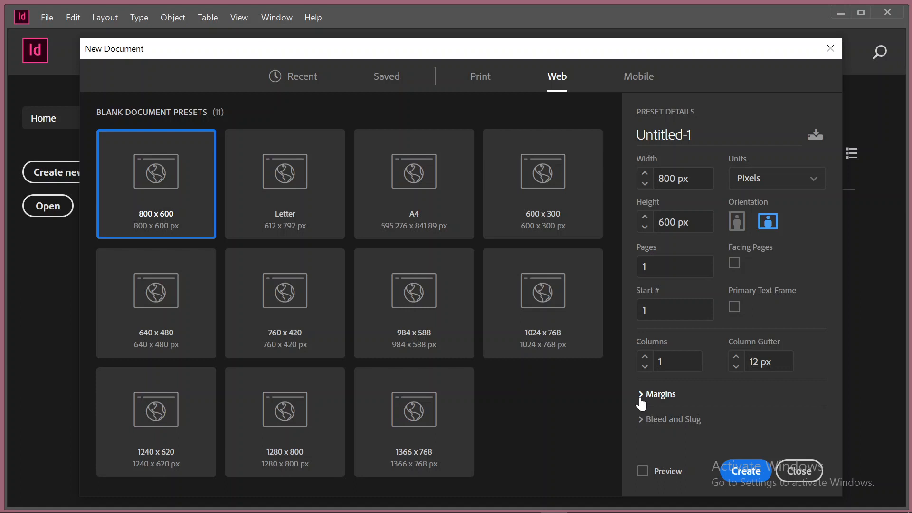
pyautogui.click(481, 82)
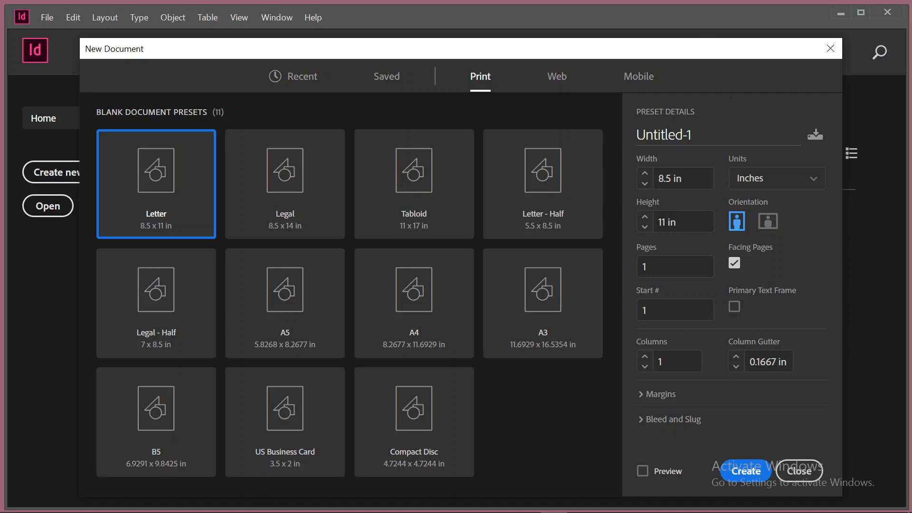
# Name the new document "Magazine layout" and choose the A4 preset
pyautogui.click(664, 135)
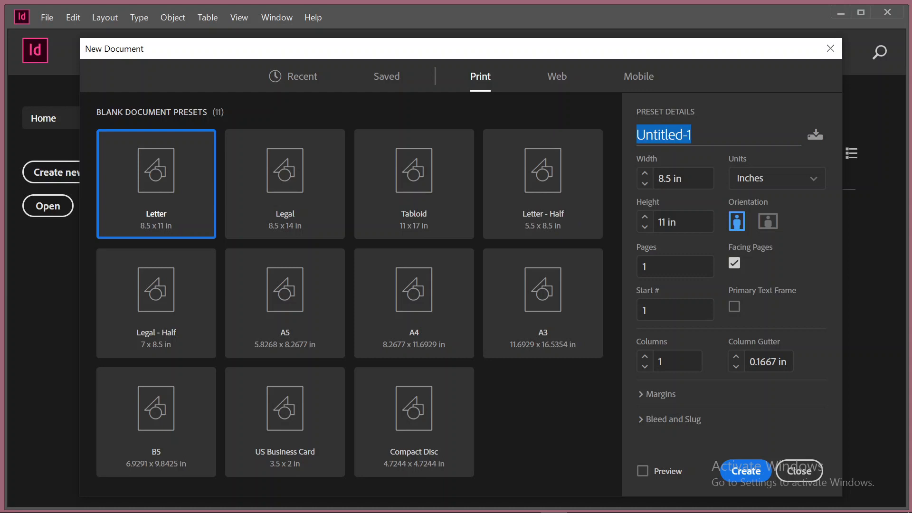
pyautogui.write('Magazine')
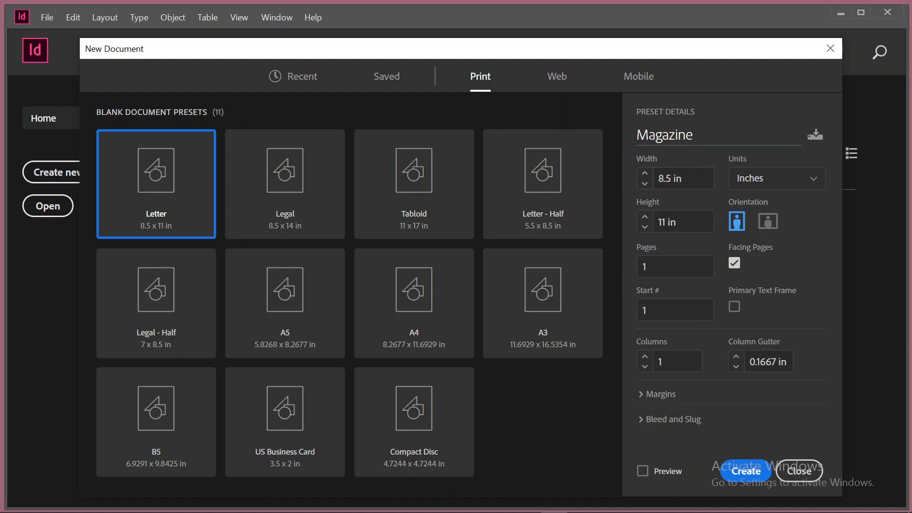
pyautogui.write(' layout')
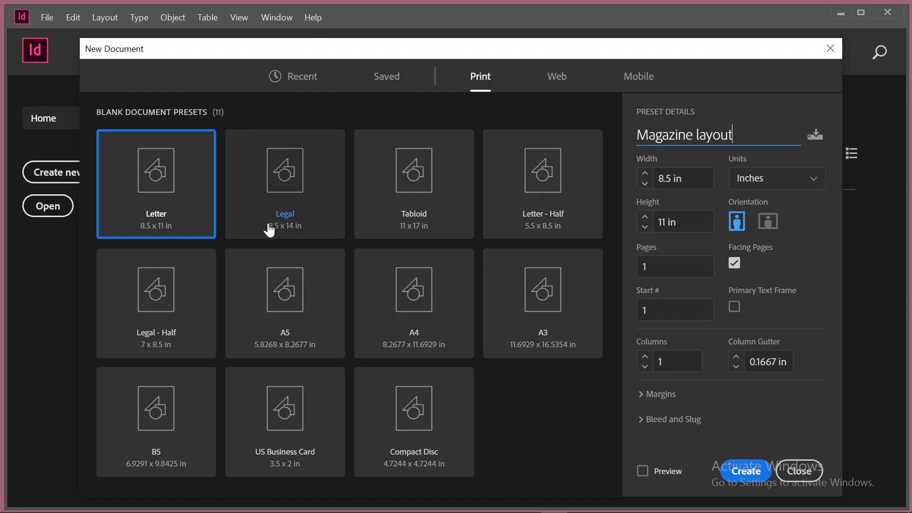
pyautogui.click(431, 305)
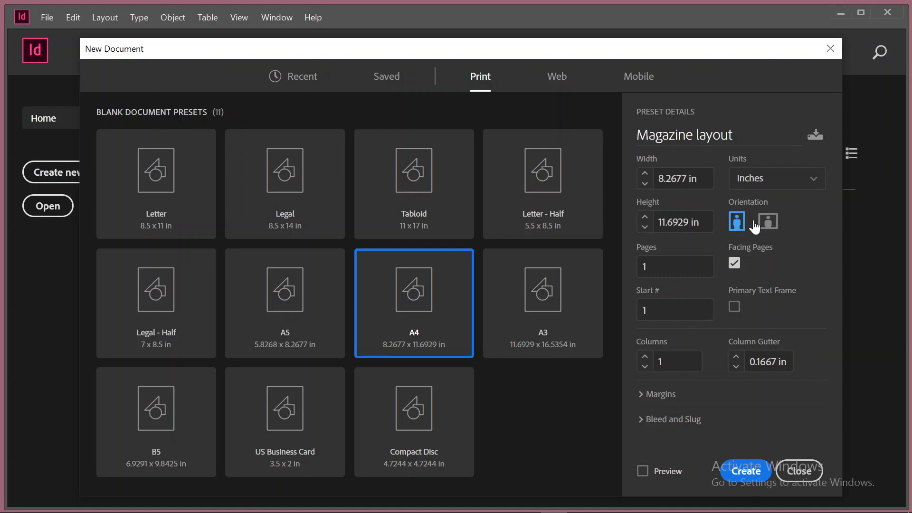
# Turn off facing pages and try the landscape orientation before setting the page back to portrait
pyautogui.click(734, 265)
pyautogui.click(763, 230)
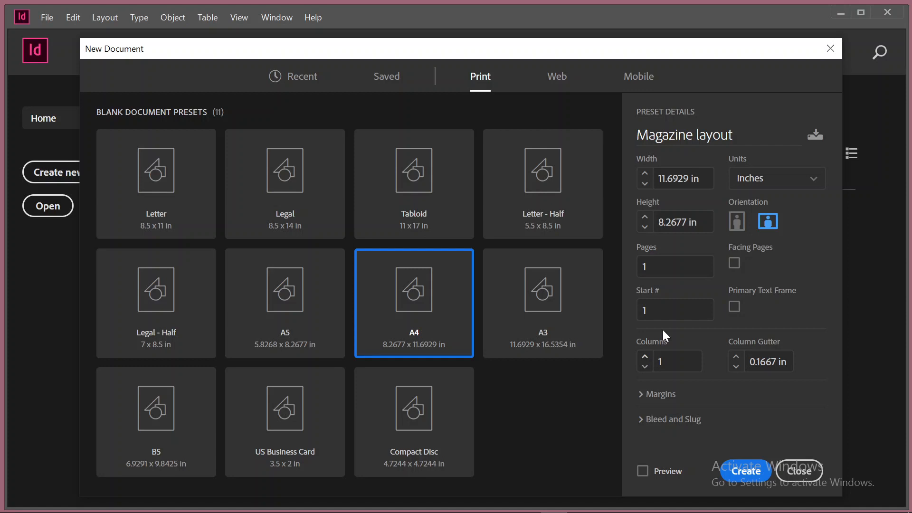
pyautogui.click(736, 224)
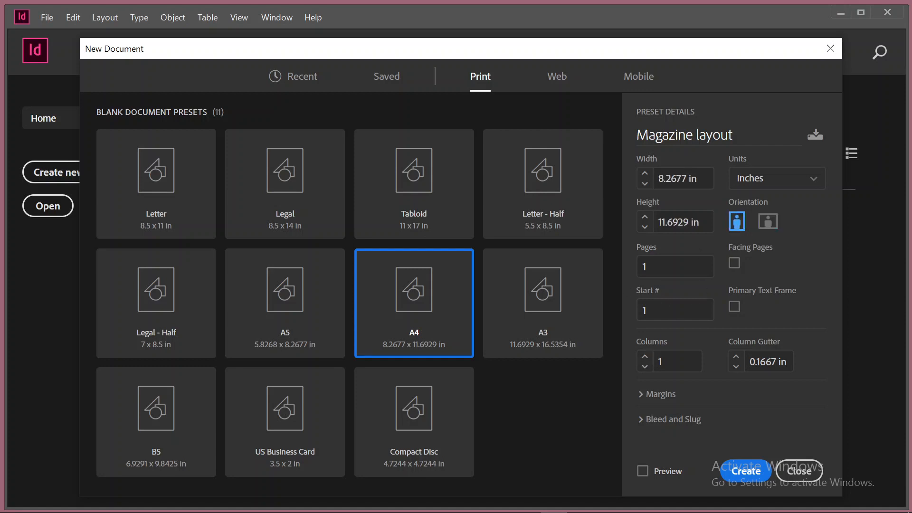
# Set the linked margins of the new document to 1 in on all four sides
pyautogui.click(642, 394)
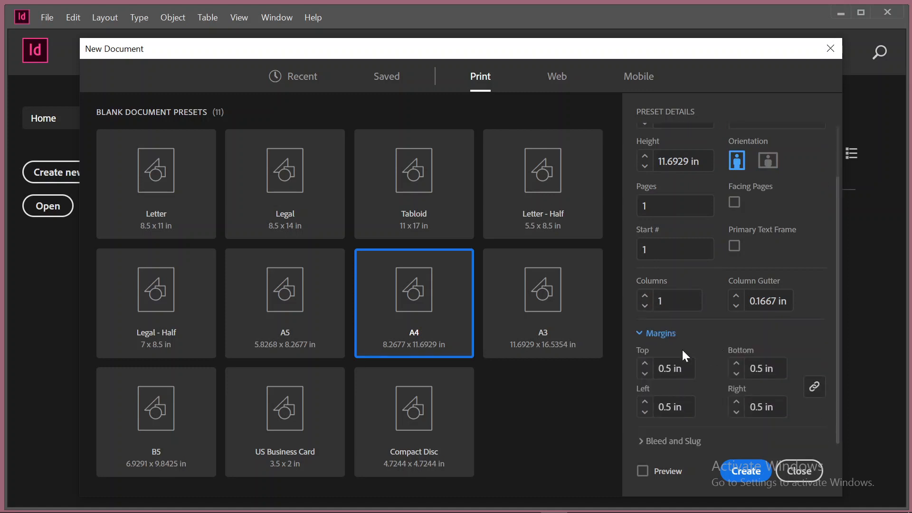
pyautogui.click(644, 364)
pyautogui.click(645, 364)
pyautogui.click(644, 364)
pyautogui.click(644, 365)
# Set the top slug to 0.125 in and link the slug values so all four sides match
pyautogui.click(670, 440)
pyautogui.scroll(-5, 715, 350)
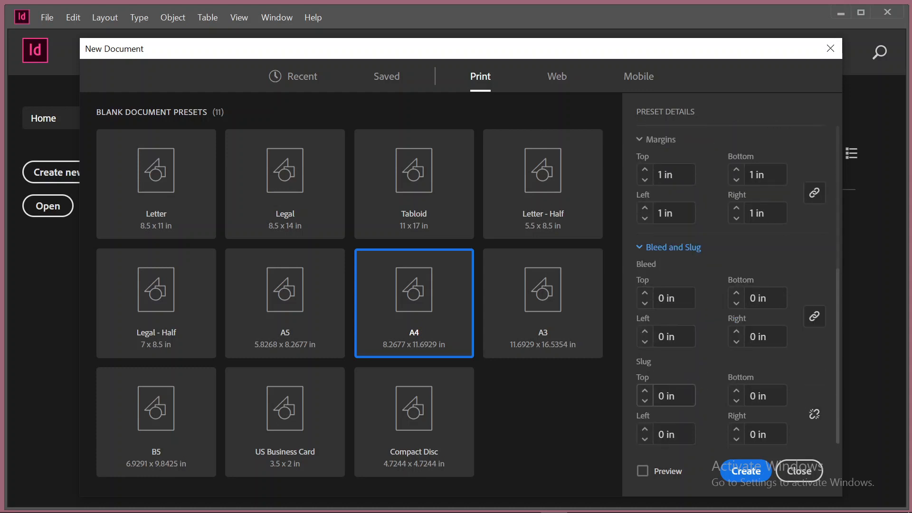
pyautogui.click(655, 396)
pyautogui.write('125')
pyautogui.click(813, 415)
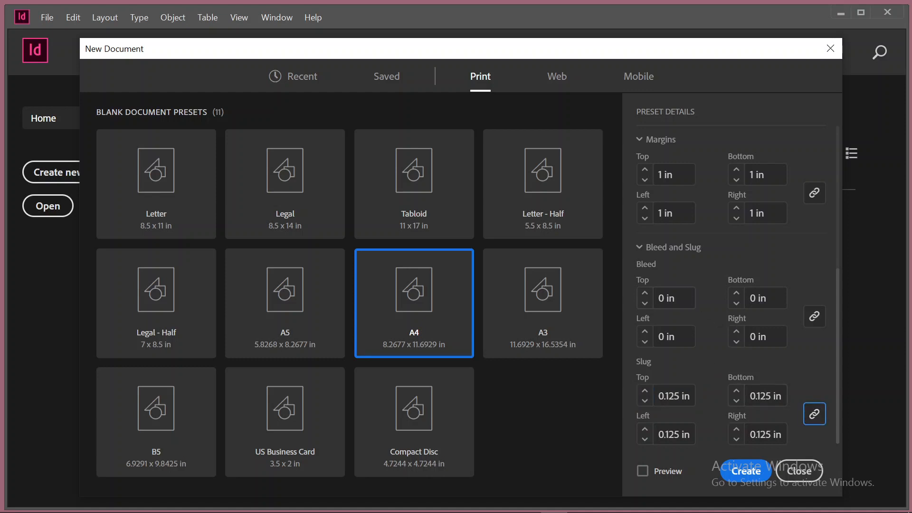
# Raise the new document's linked slug values to 0.75 in on all four sides
pyautogui.click(663, 299)
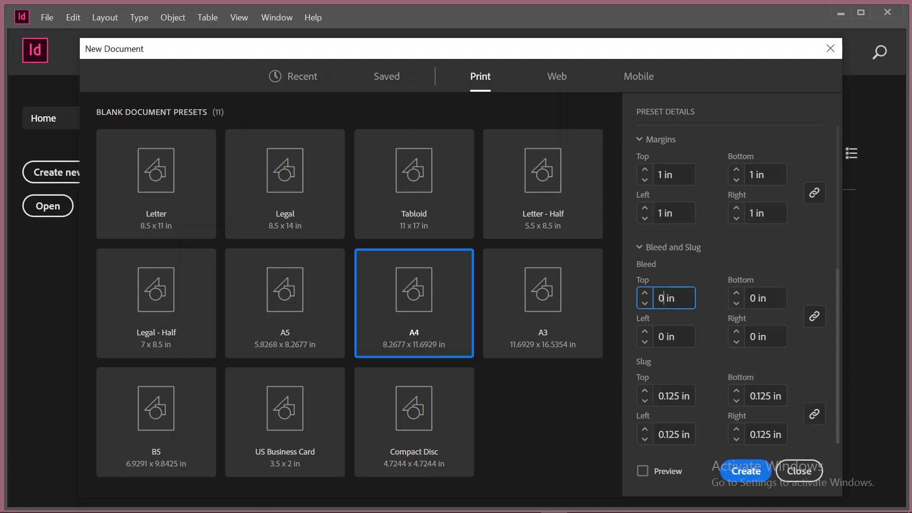
pyautogui.tripleClick(664, 298)
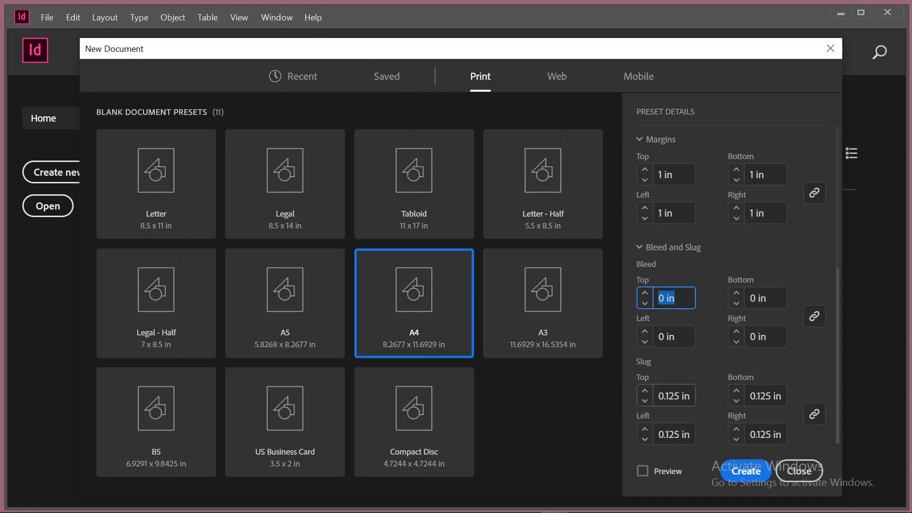
pyautogui.click(645, 391)
pyautogui.click(645, 391)
pyautogui.click(645, 392)
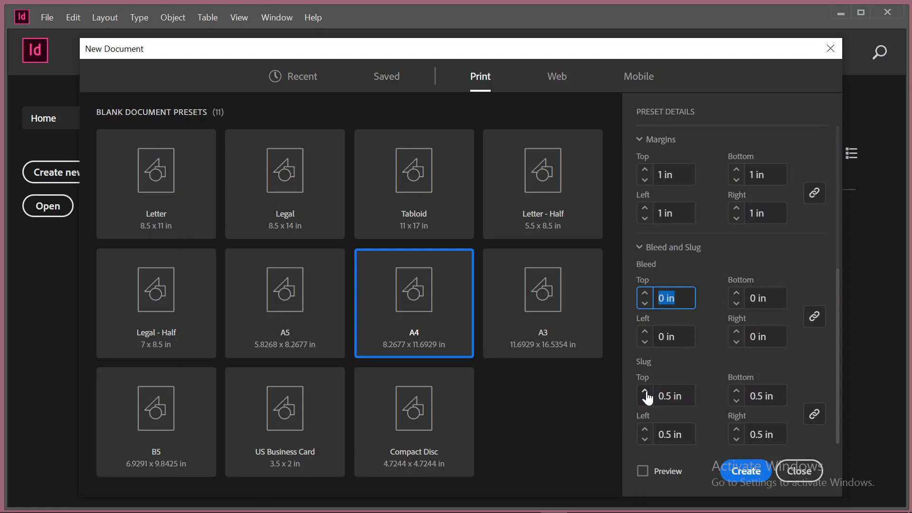
pyautogui.click(645, 392)
pyautogui.click(645, 391)
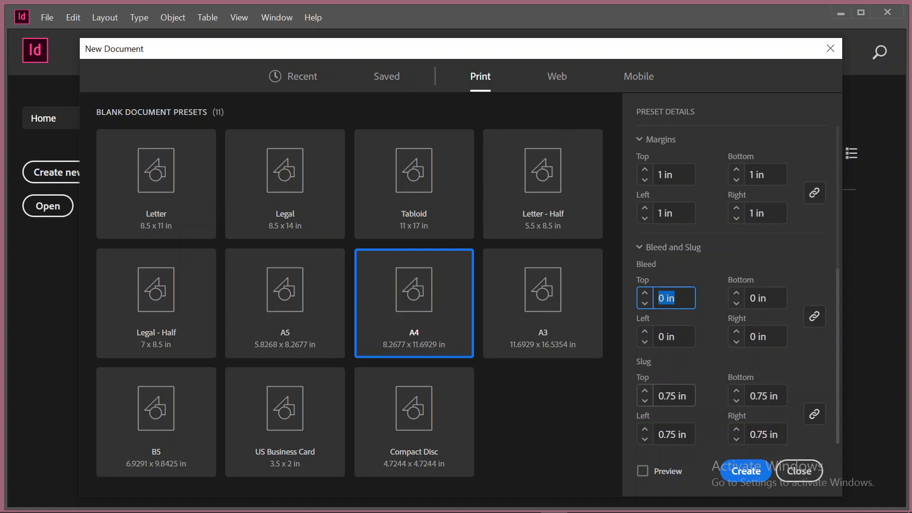
# Set the slug to 0 in on all four sides and the linked bleed values to 0.125 in
pyautogui.moveTo(675, 396); pyautogui.dragTo(626, 394)
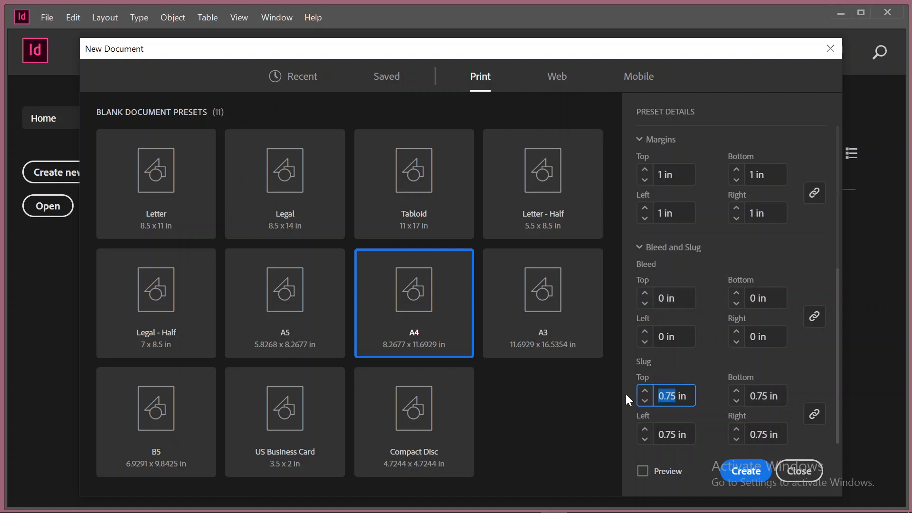
pyautogui.write('0')
pyautogui.click(814, 414)
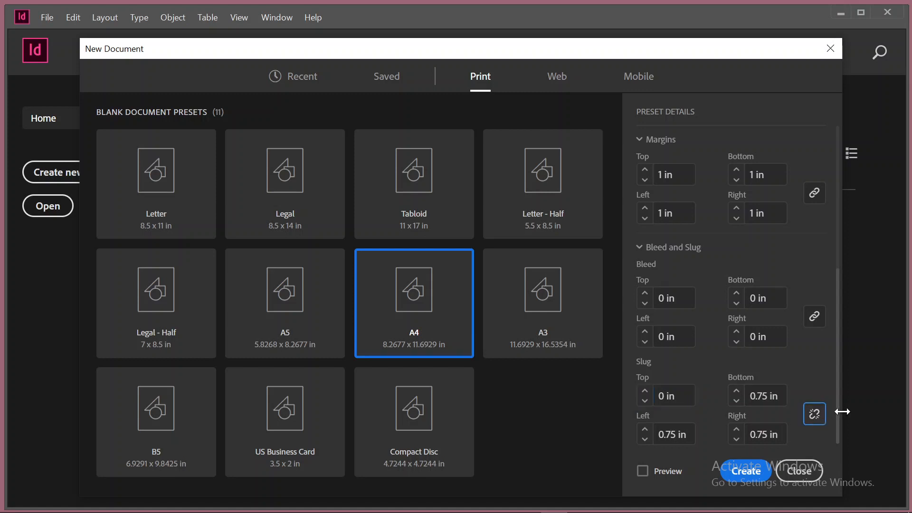
pyautogui.click(815, 415)
pyautogui.click(645, 293)
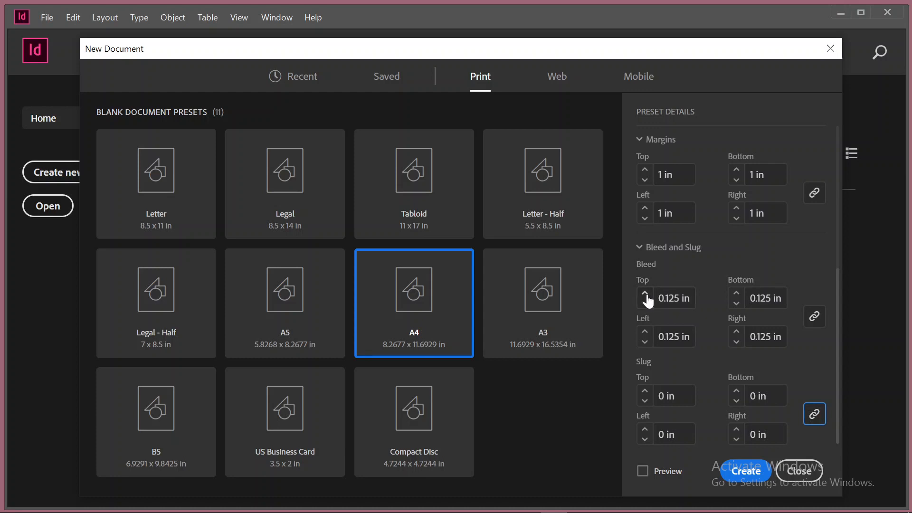
pyautogui.click(646, 249)
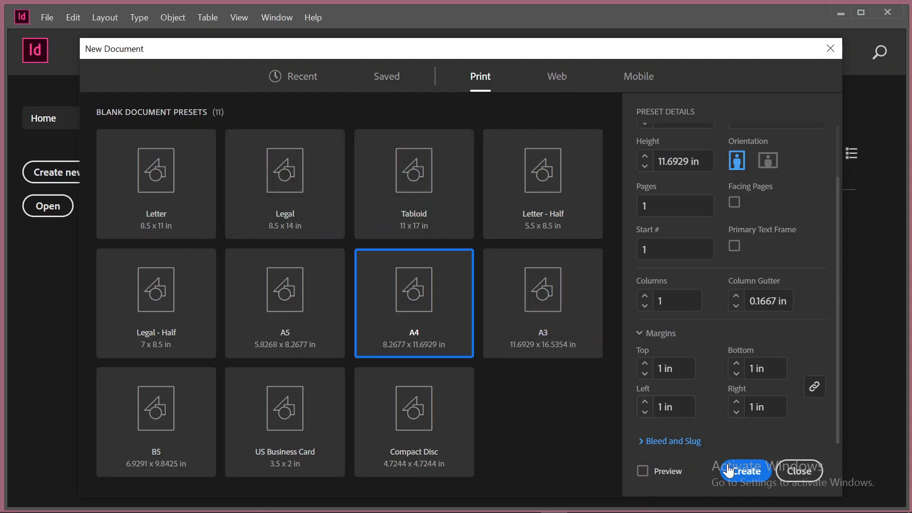
# Reselect the A4 print preset and create the Magazine layout document
pyautogui.scroll(2, 718, 324)
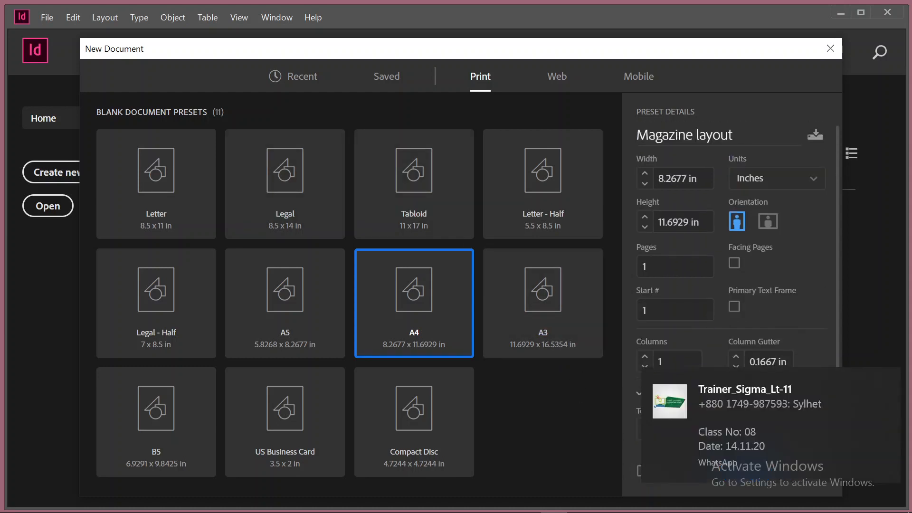
pyautogui.scroll(-2, 736, 295)
pyautogui.scroll(2, 788, 213)
pyautogui.click(280, 79)
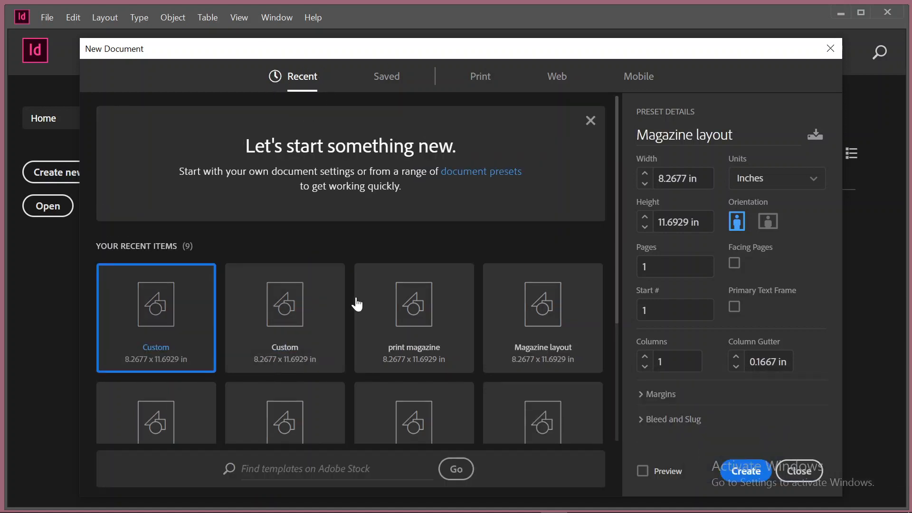
pyautogui.scroll(-3, 357, 304)
pyautogui.scroll(3, 427, 309)
pyautogui.click(488, 84)
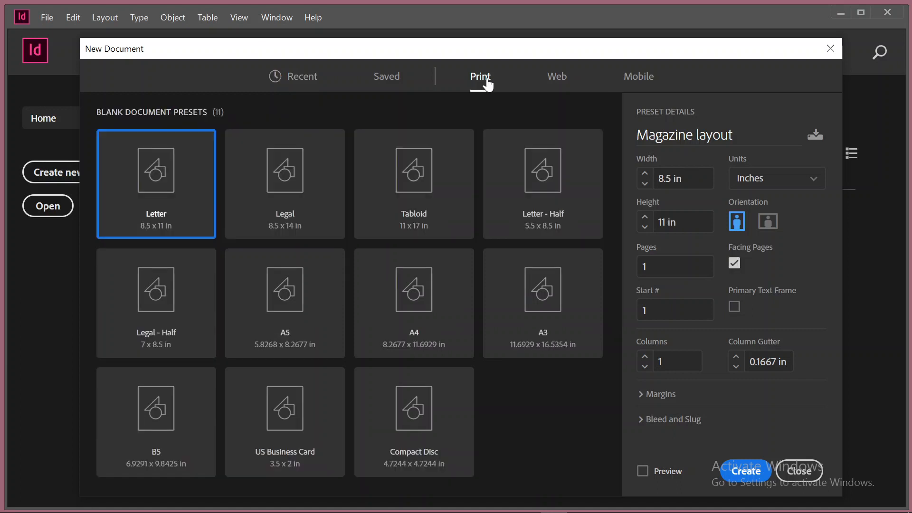
pyautogui.click(425, 331)
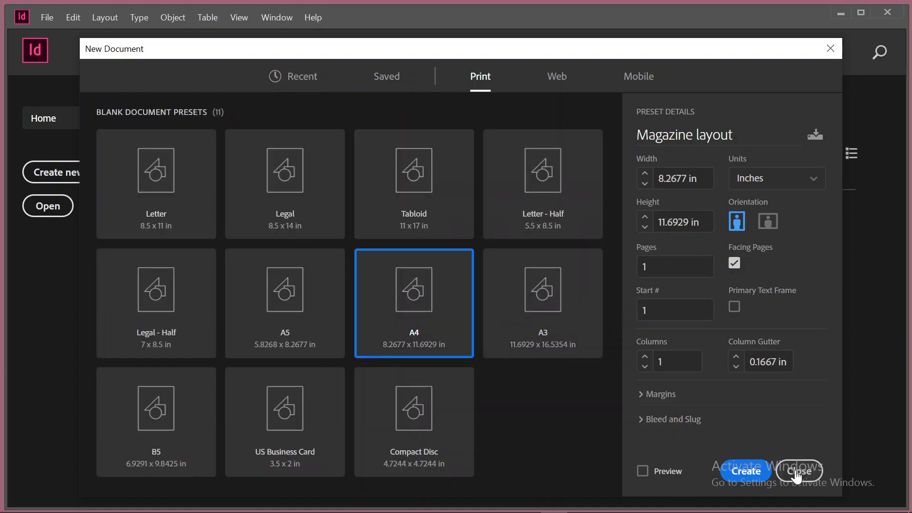
pyautogui.click(740, 467)
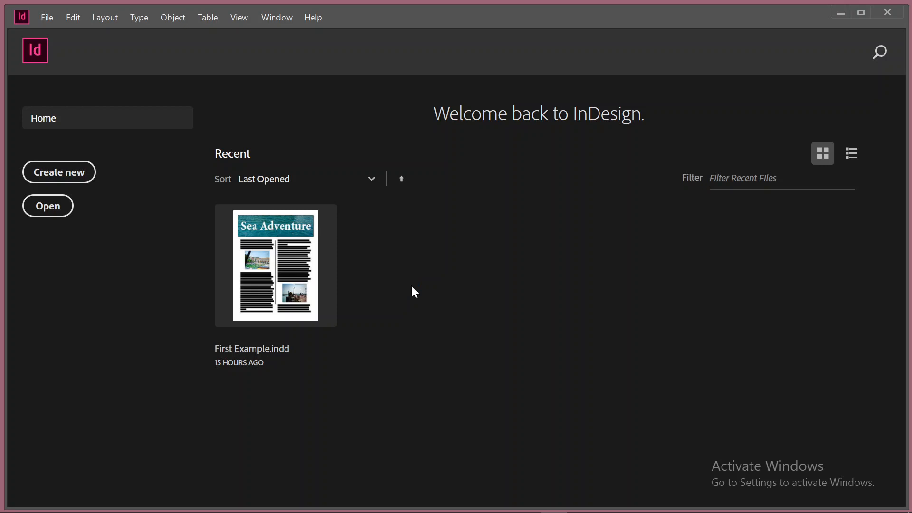
pyautogui.hotkey('ctrl', 'n')
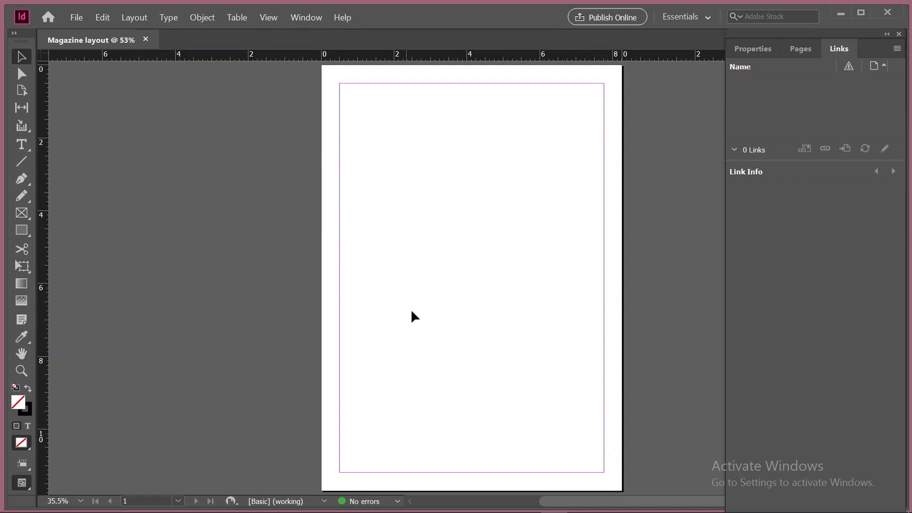
# Examine the page edges and margin guides at the upper-left corner of the new page
pyautogui.scroll(5, 392, 339)
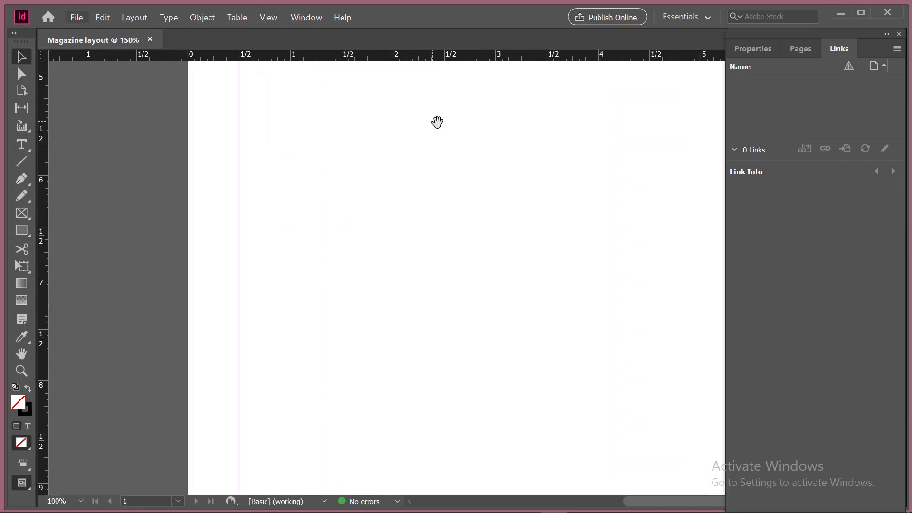
pyautogui.moveTo(459, 154); pyautogui.dragTo(446, 365)
pyautogui.moveTo(427, 185); pyautogui.dragTo(417, 365)
pyautogui.moveTo(441, 190); pyautogui.dragTo(438, 286)
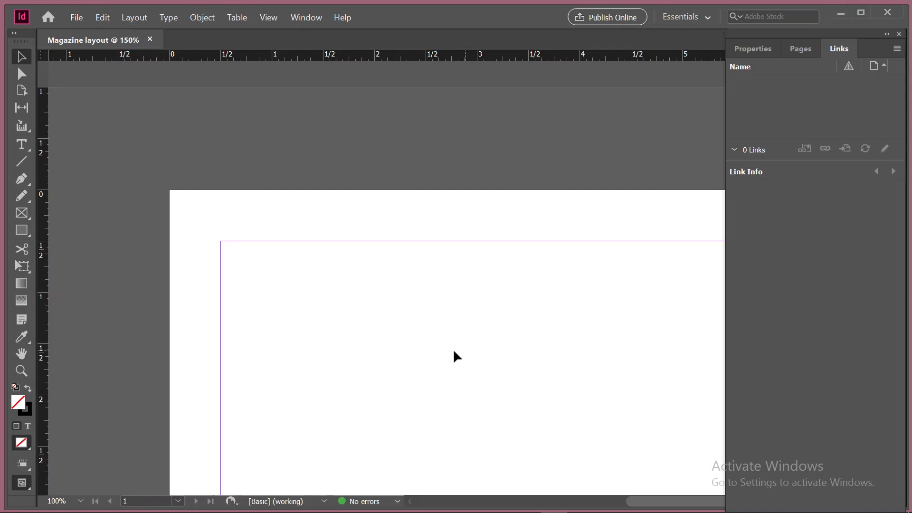
pyautogui.scroll(-3, 451, 351)
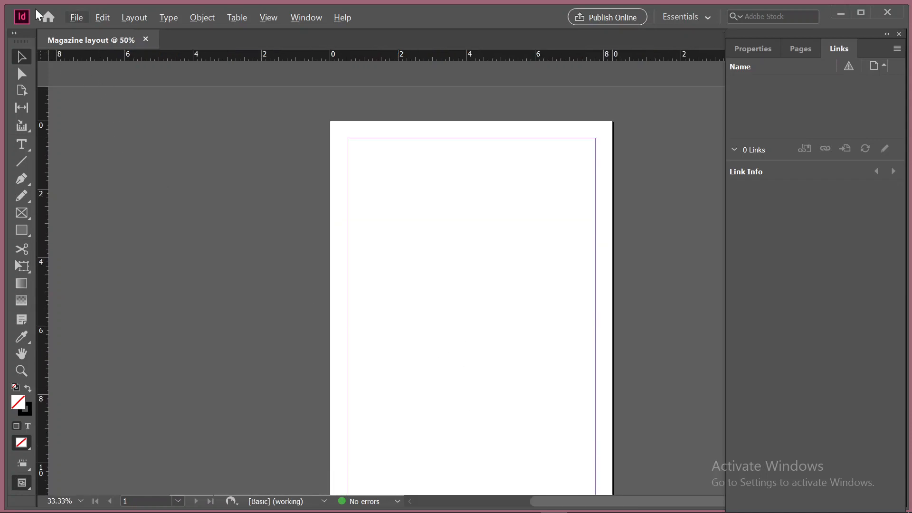
# Start another new document, name it "Magazine multi pages" and set the page count to 4
pyautogui.click(75, 17)
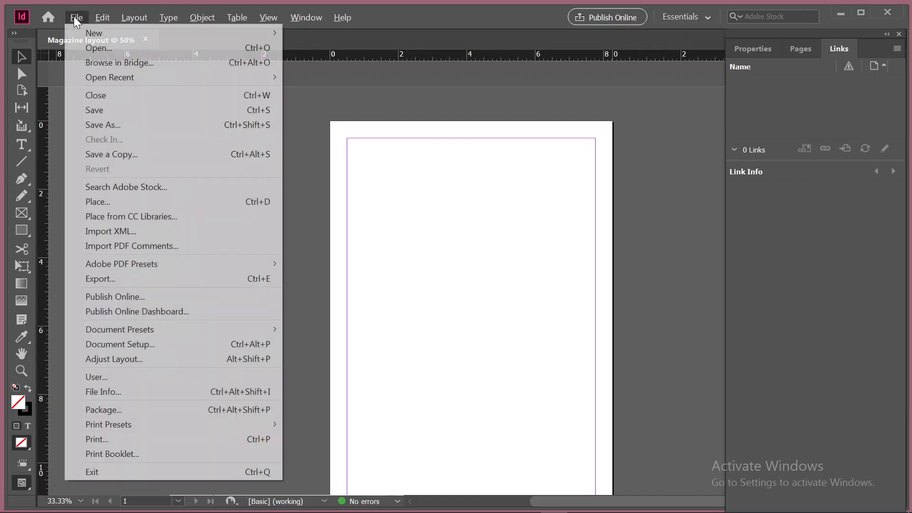
pyautogui.moveTo(269, 34)
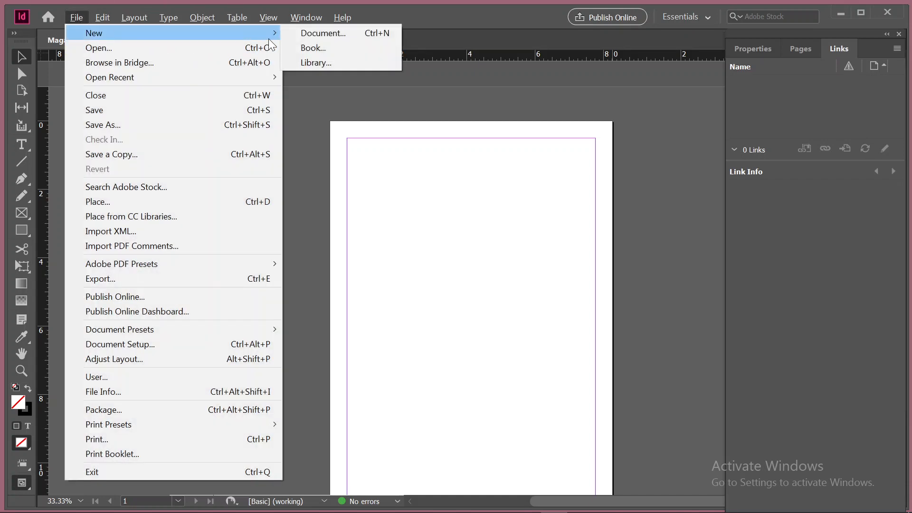
pyautogui.click(307, 31)
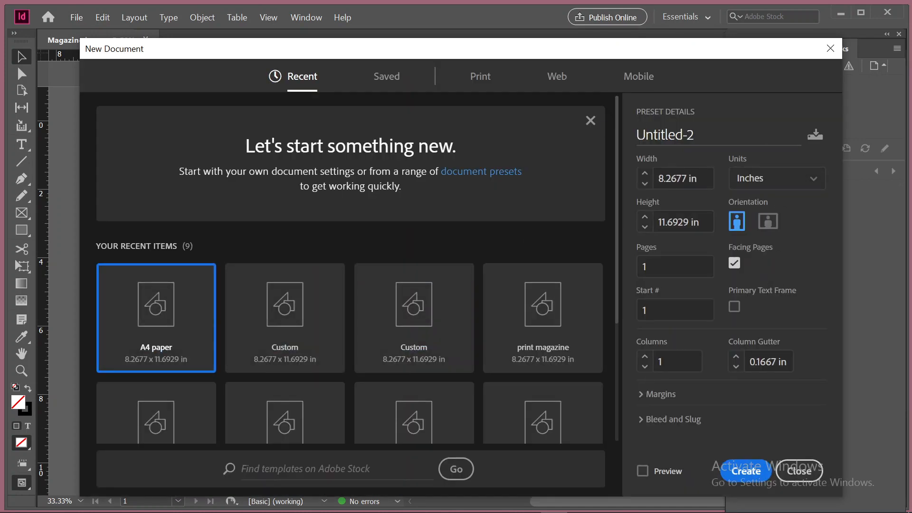
pyautogui.moveTo(709, 135); pyautogui.dragTo(590, 132)
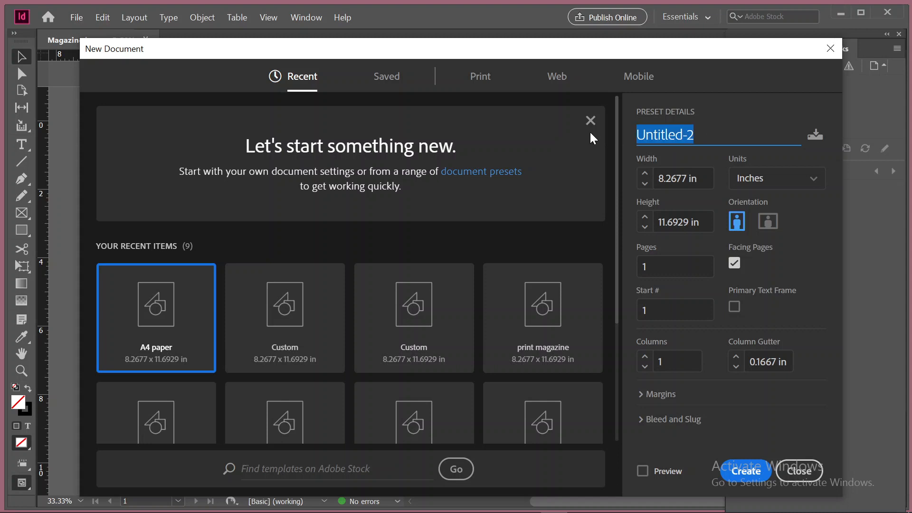
pyautogui.write('Magazine ')
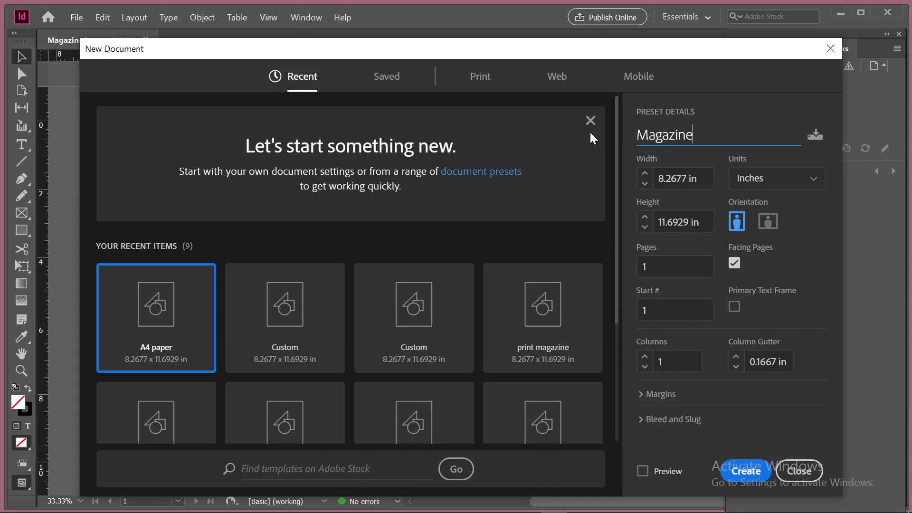
pyautogui.write('multi pages')
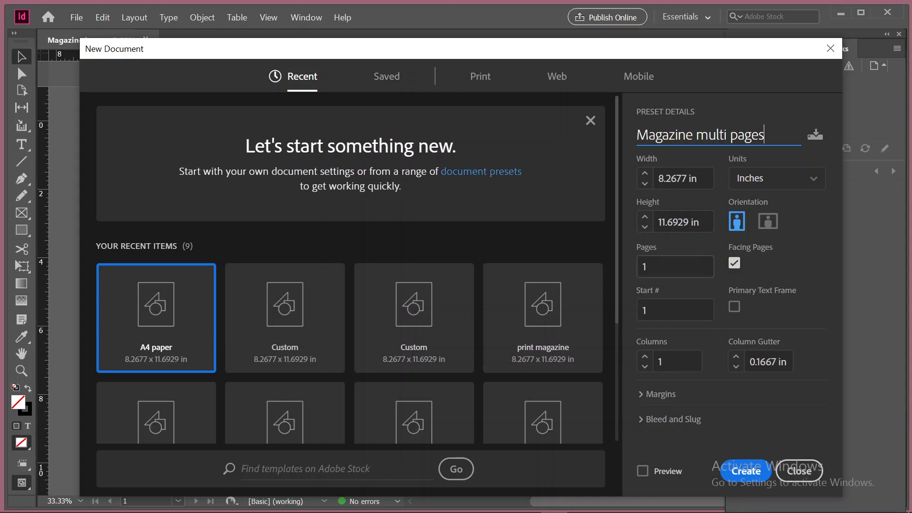
pyautogui.click(639, 268)
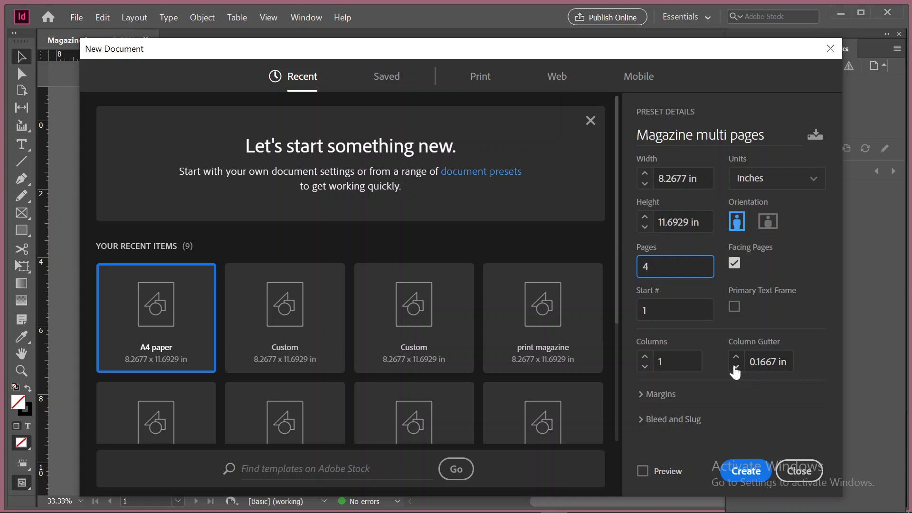
# Set the linked margins of the multi-page document to 1 in on all four sides
pyautogui.click(640, 395)
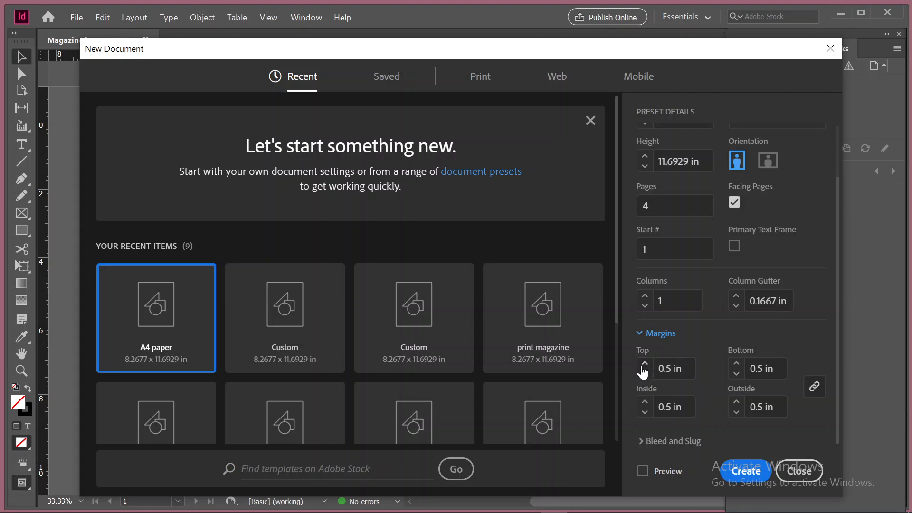
pyautogui.click(644, 363)
pyautogui.click(644, 364)
pyautogui.click(644, 365)
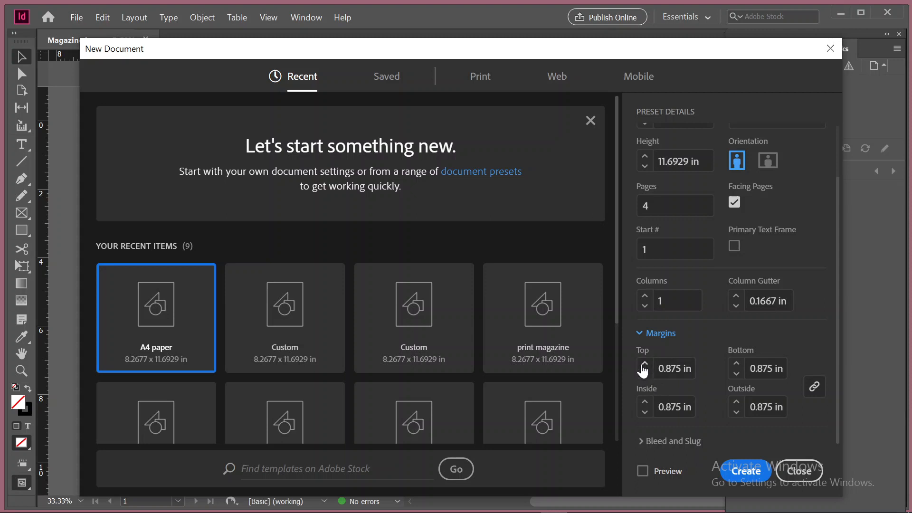
pyautogui.click(644, 364)
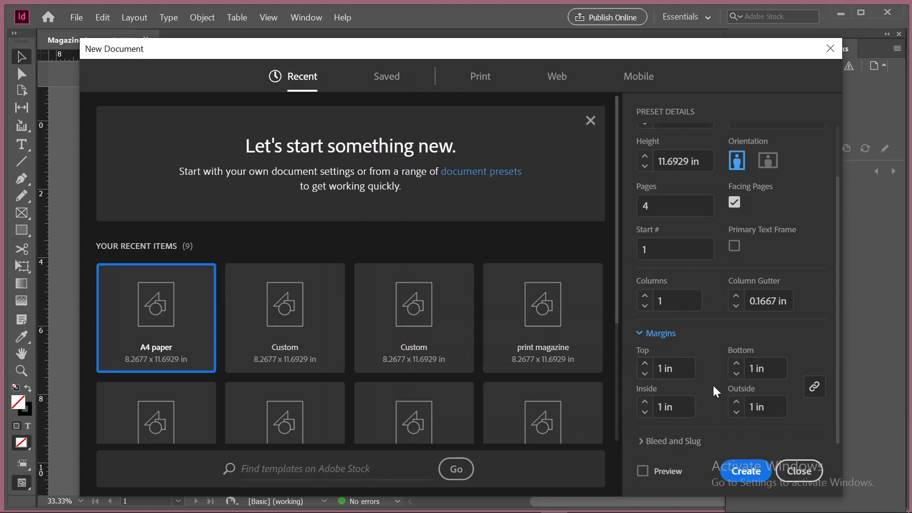
# Link the slug values, set them to 0.125 in on all sides and create the document
pyautogui.click(668, 441)
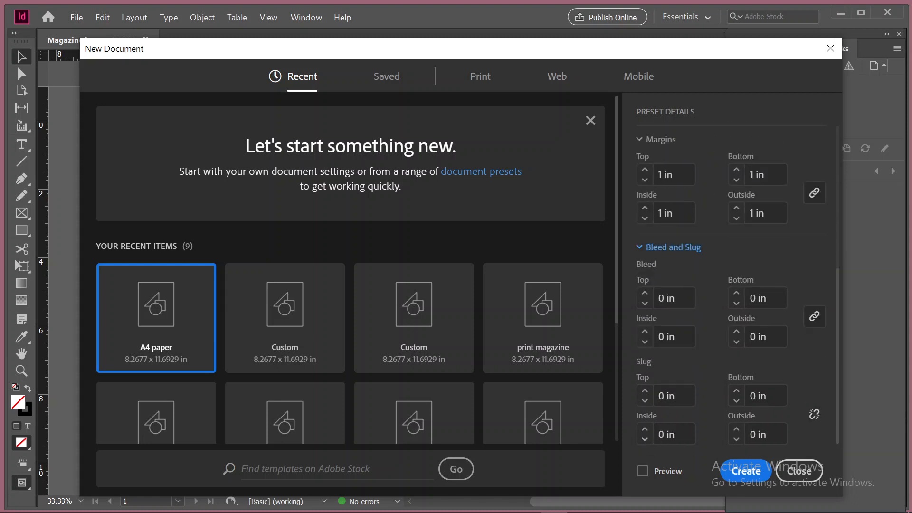
pyautogui.click(648, 392)
pyautogui.click(644, 401)
pyautogui.click(814, 414)
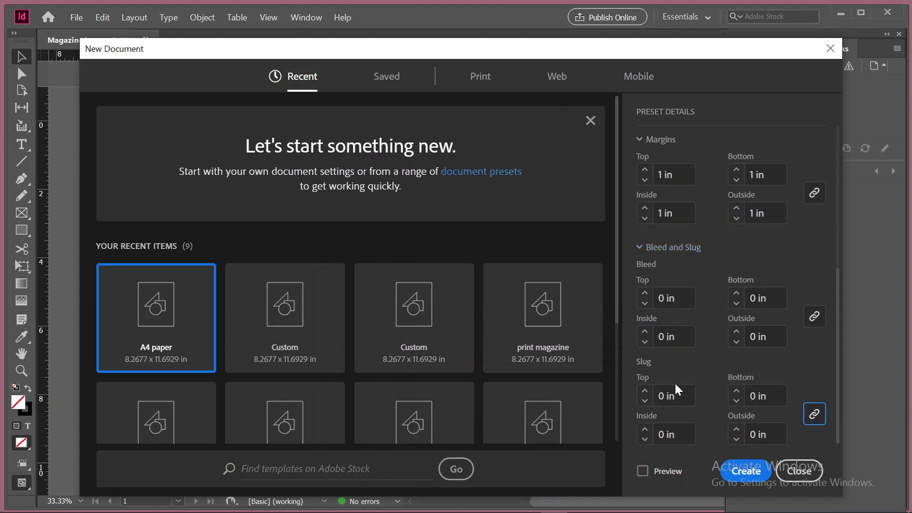
pyautogui.click(647, 392)
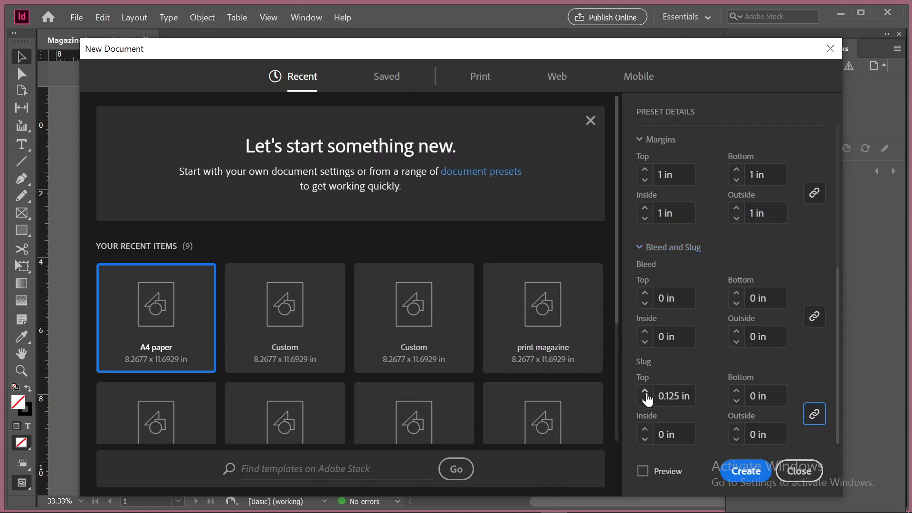
pyautogui.click(747, 471)
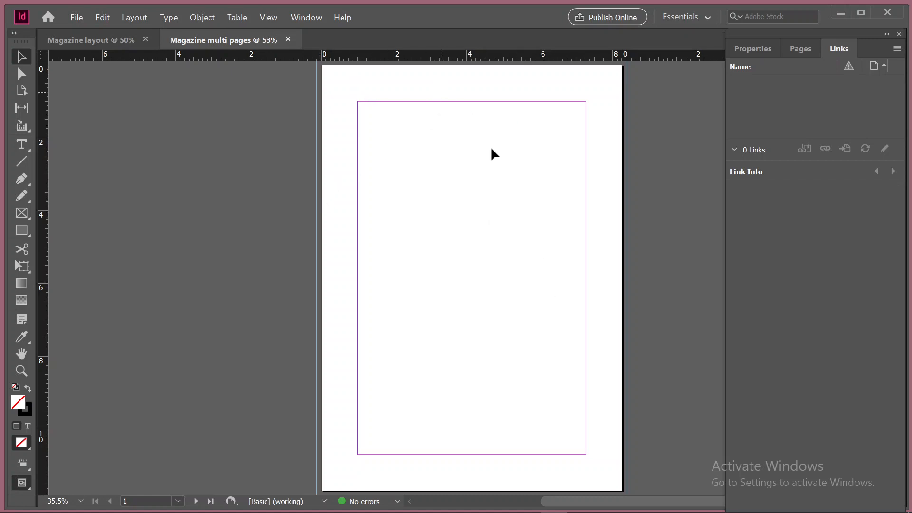
# Examine how the four facing pages and spreads of the new document are arranged
pyautogui.scroll(-6, 496, 426)
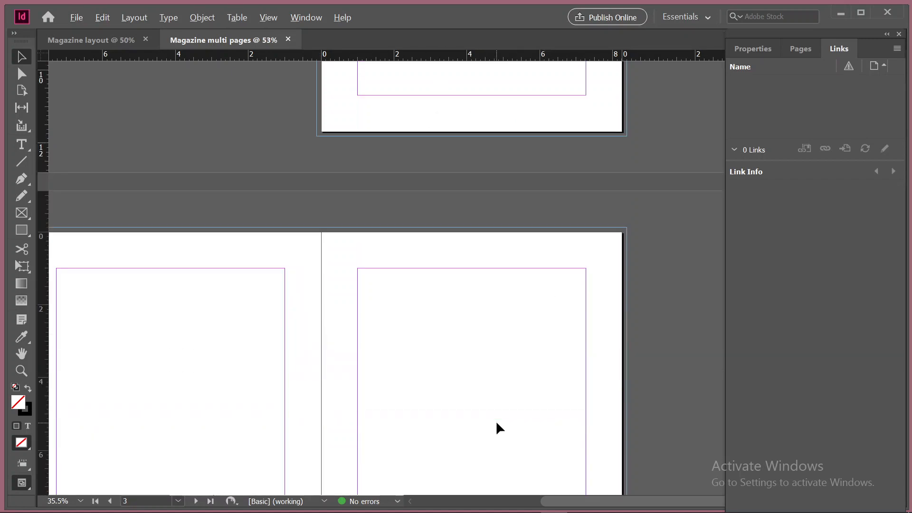
pyautogui.scroll(-2, 495, 420)
pyautogui.scroll(2, 565, 281)
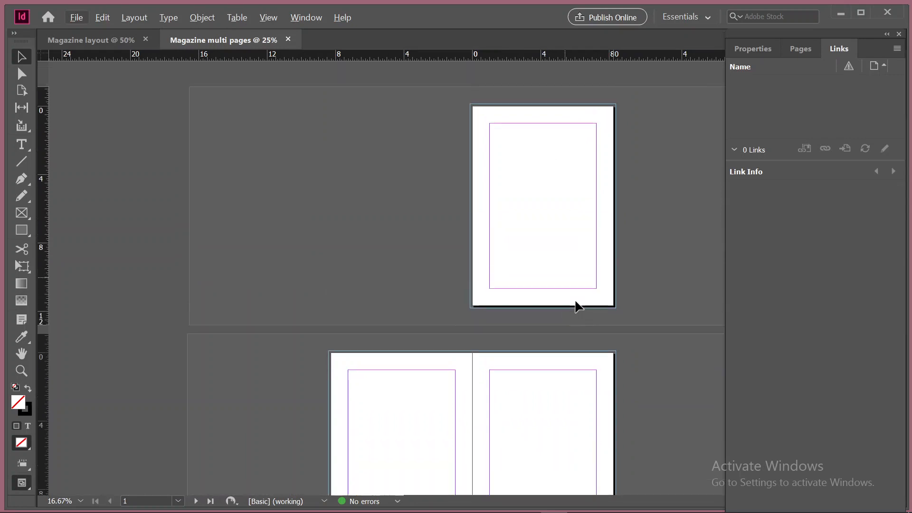
pyautogui.scroll(-6, 576, 306)
pyautogui.scroll(3, 542, 353)
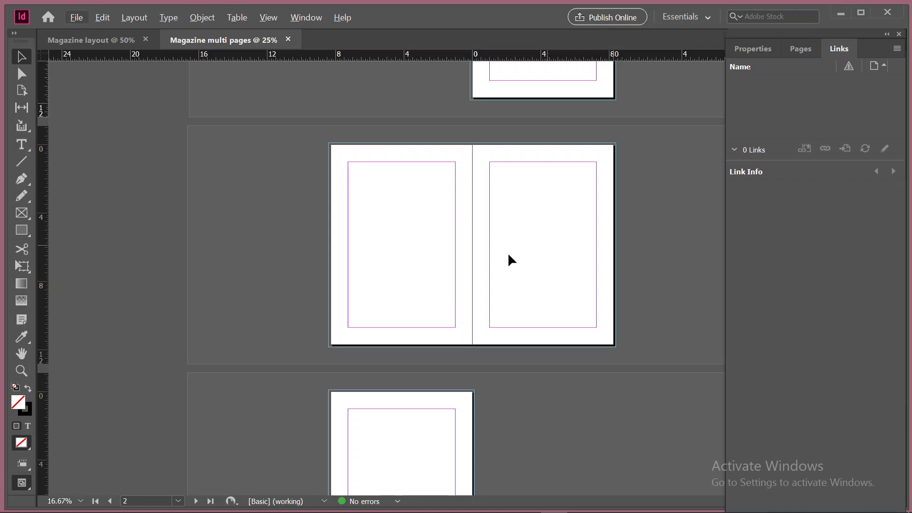
pyautogui.scroll(1, 535, 317)
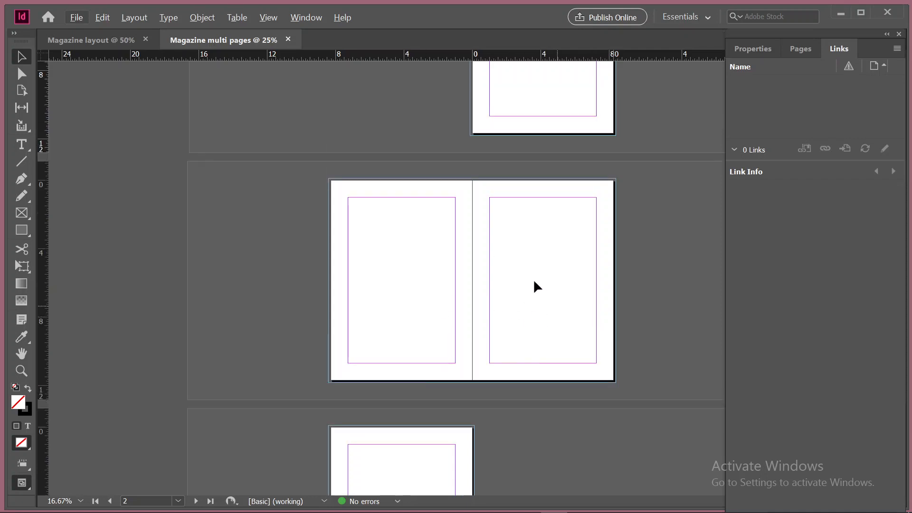
pyautogui.scroll(2, 573, 157)
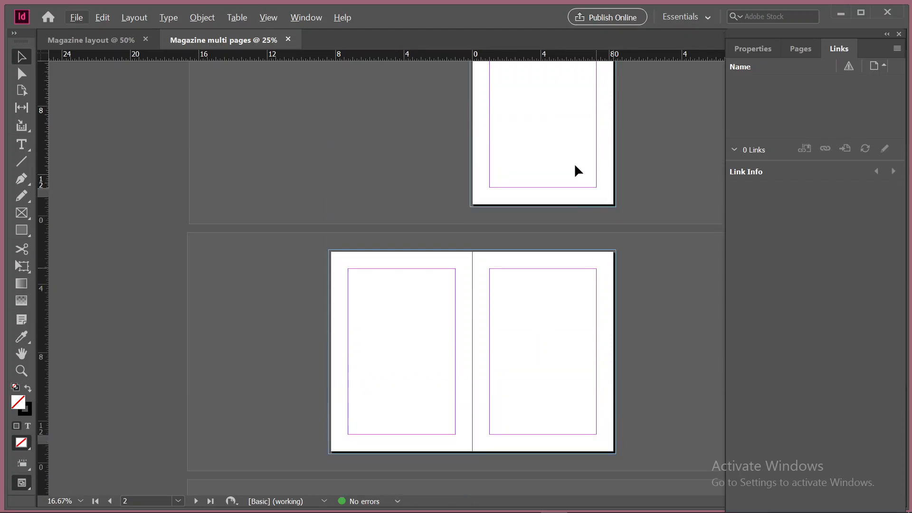
pyautogui.scroll(-1, 553, 333)
pyautogui.scroll(-2, 521, 428)
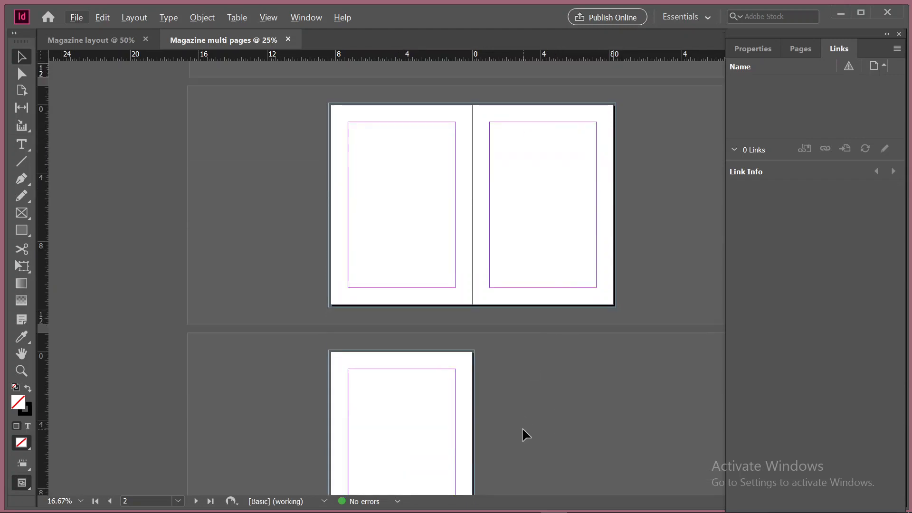
# Compare the single page of the Magazine layout document with the facing spreads of the Magazine multi pages document
pyautogui.scroll(1, 522, 426)
pyautogui.scroll(3, 521, 427)
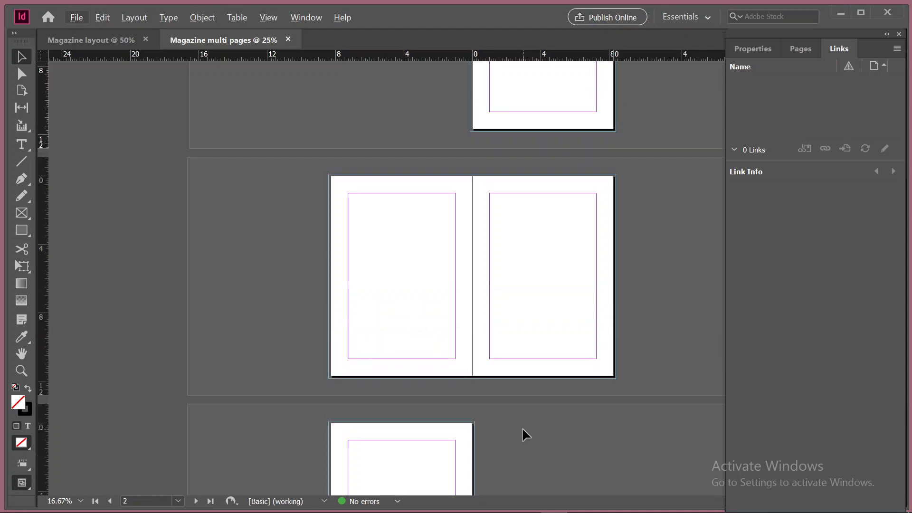
pyautogui.scroll(3, 521, 427)
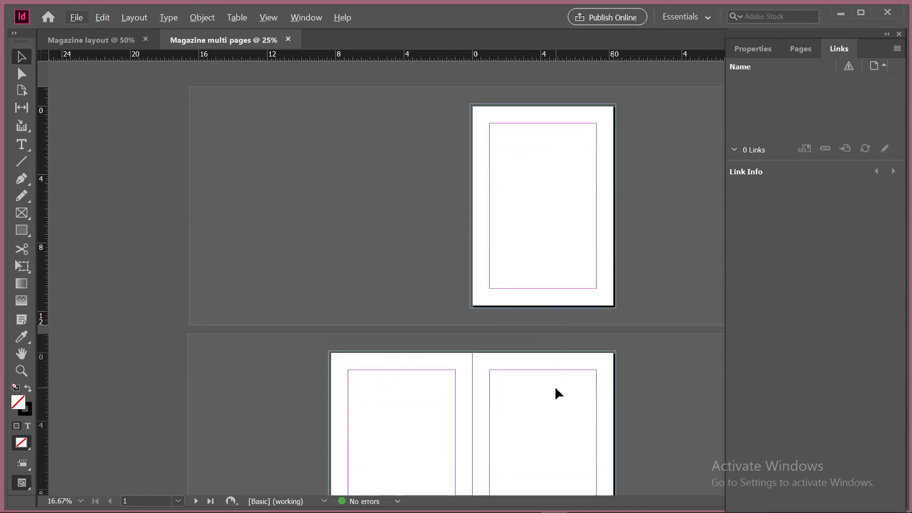
pyautogui.click(120, 41)
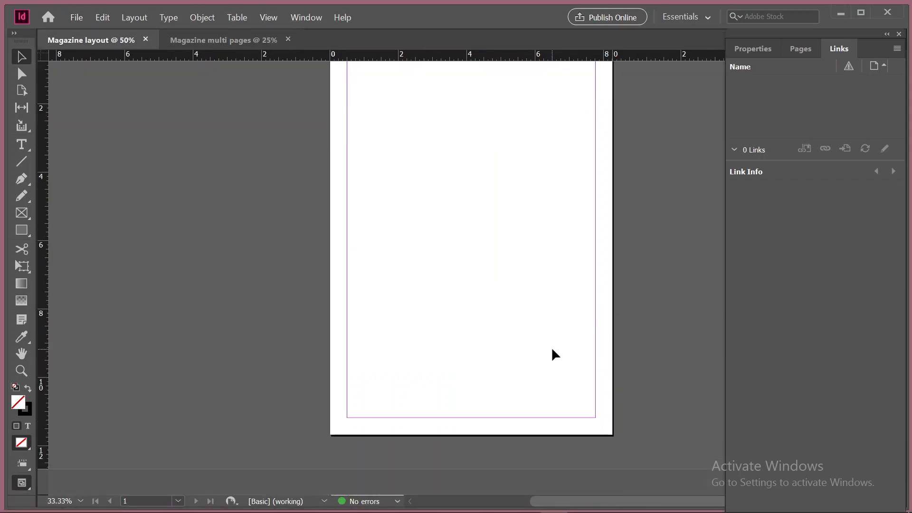
pyautogui.scroll(3, 547, 349)
pyautogui.scroll(-3, 546, 350)
pyautogui.scroll(3, 476, 285)
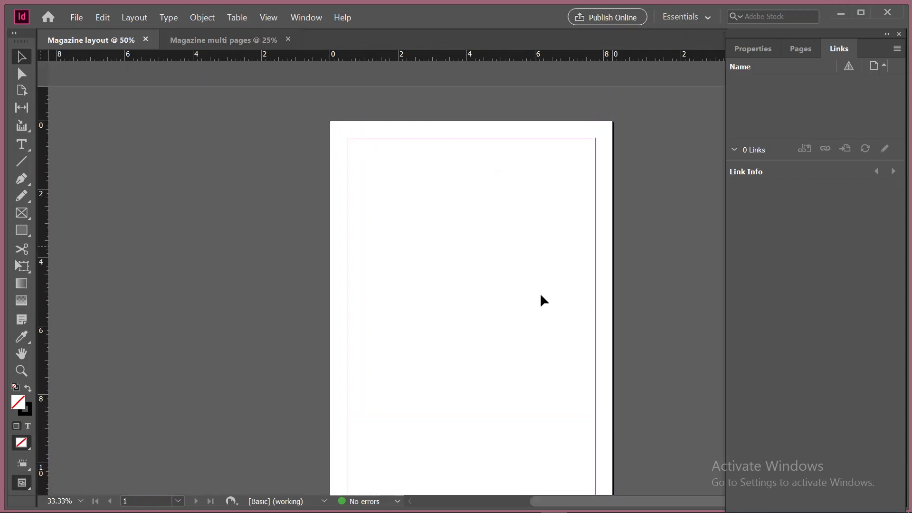
pyautogui.scroll(-3, 540, 296)
pyautogui.click(225, 39)
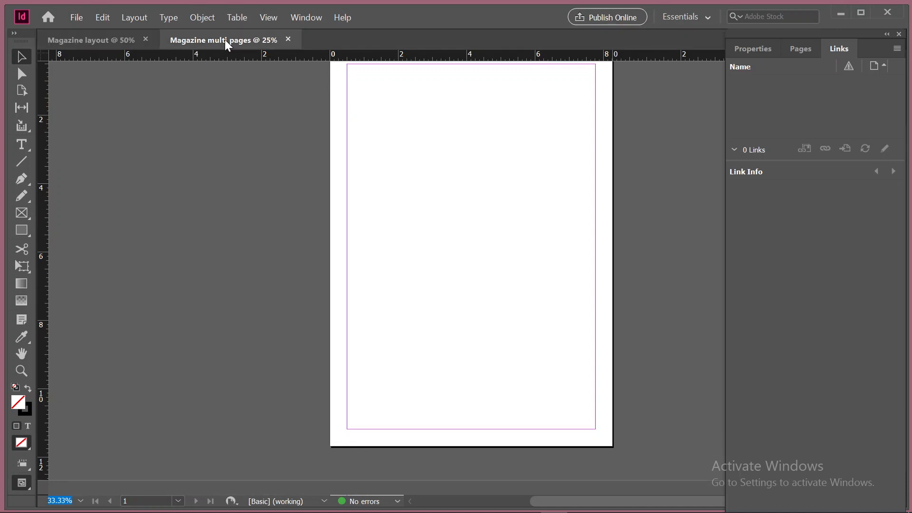
pyautogui.scroll(-3, 560, 280)
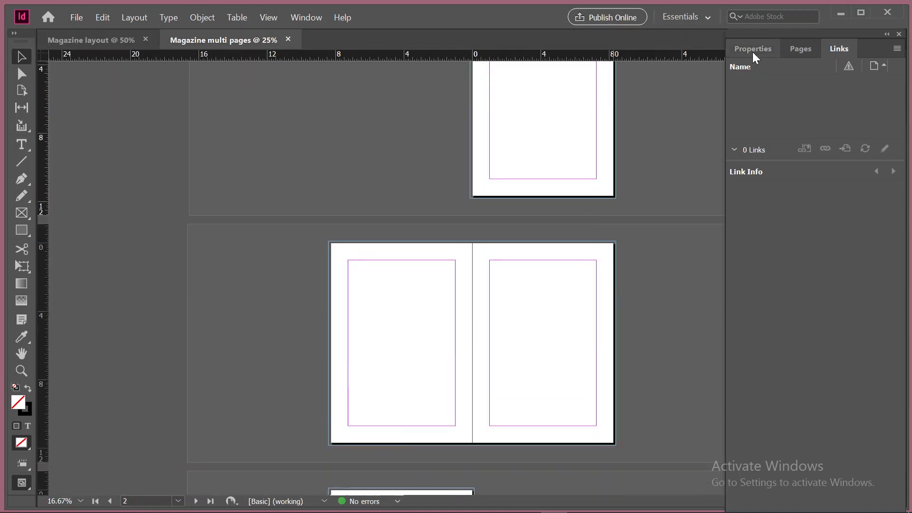
# Review the multi-page document's properties and compare its page thumbnails with the cover, inner spread and last page on the canvas
pyautogui.click(752, 49)
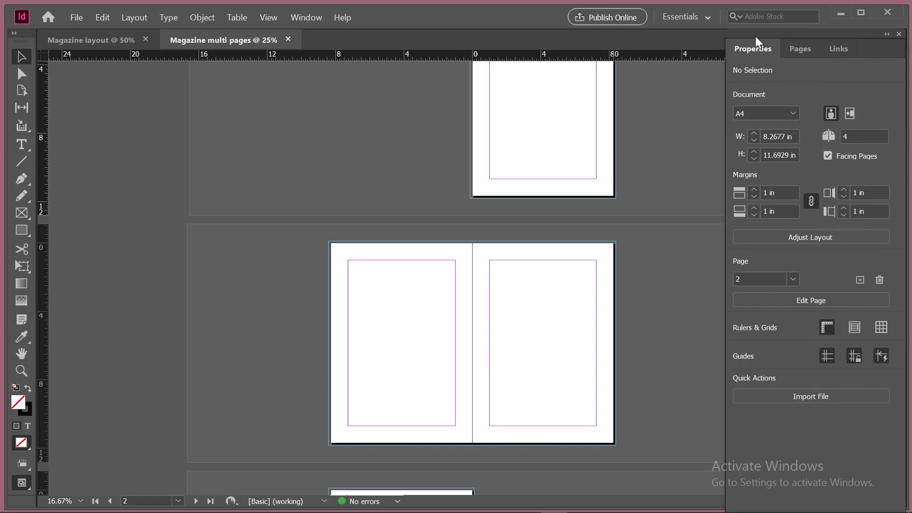
pyautogui.click(802, 48)
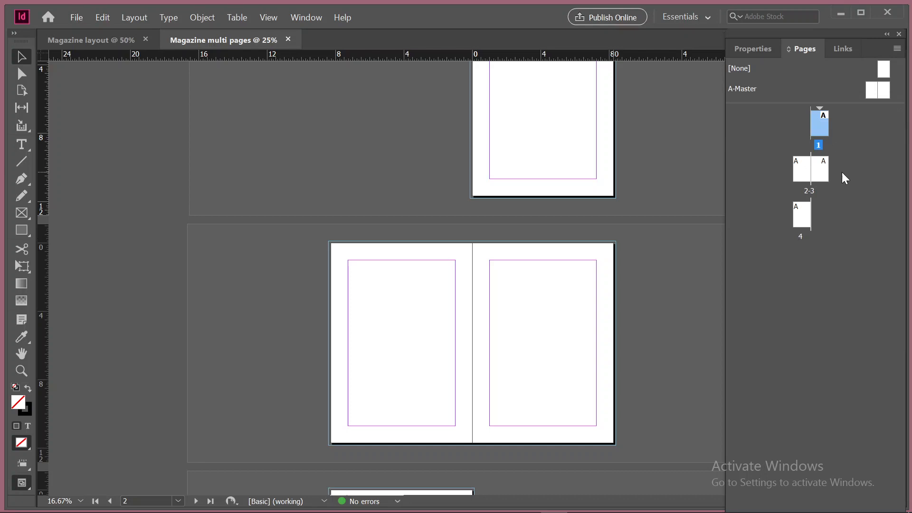
pyautogui.scroll(-3, 620, 292)
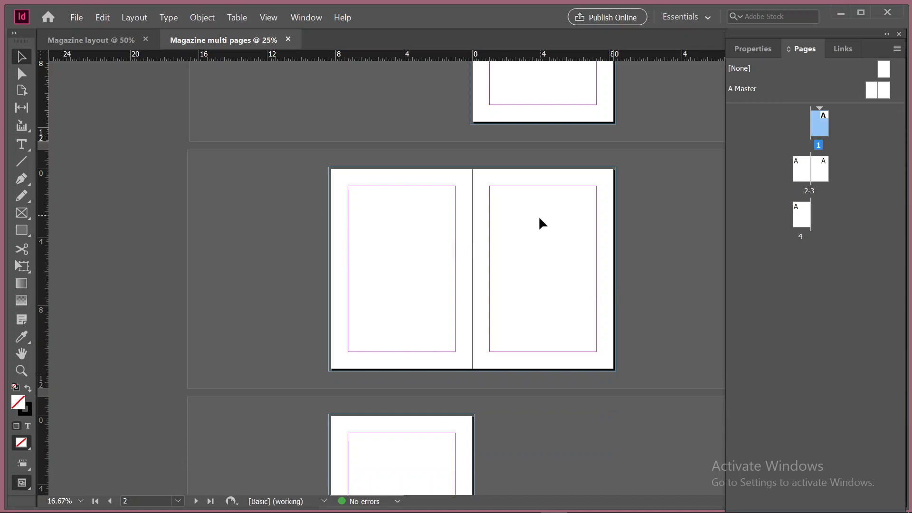
pyautogui.scroll(4, 551, 252)
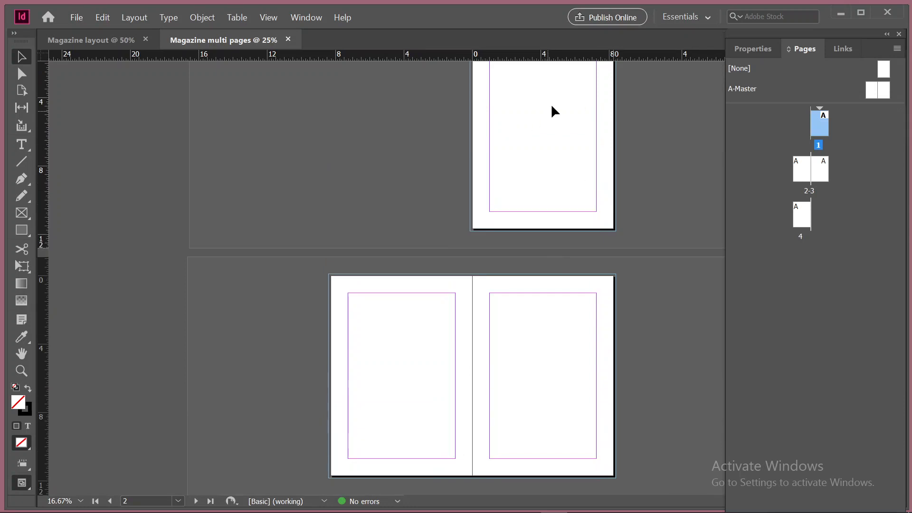
pyautogui.scroll(1, 545, 209)
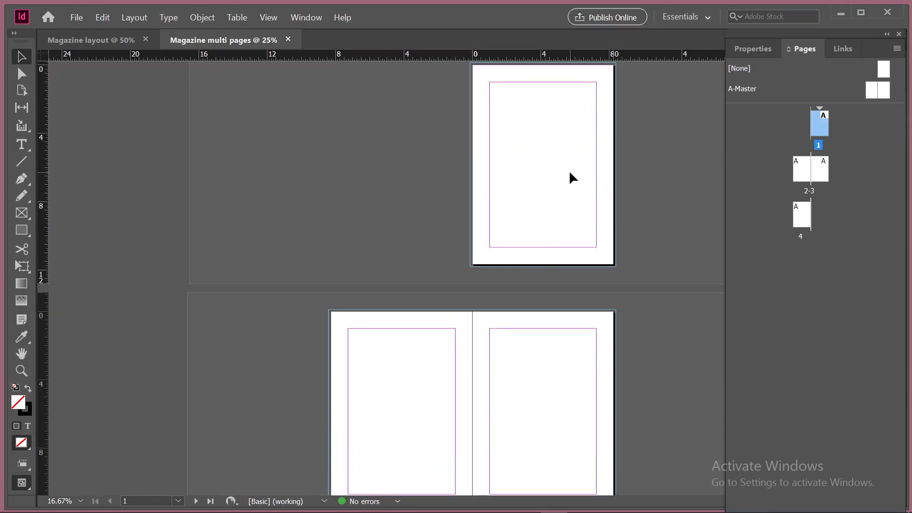
pyautogui.scroll(1, 568, 170)
pyautogui.scroll(-9, 568, 170)
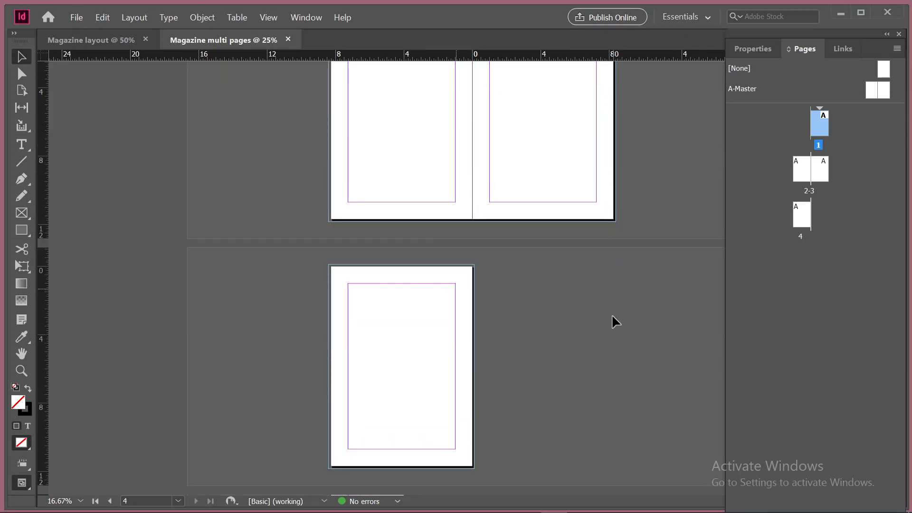
pyautogui.scroll(-1, 560, 442)
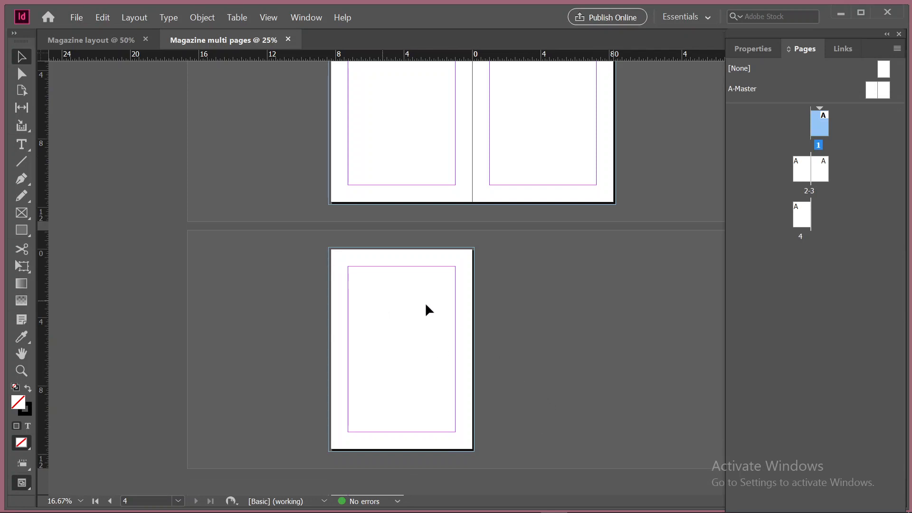
pyautogui.scroll(3, 584, 348)
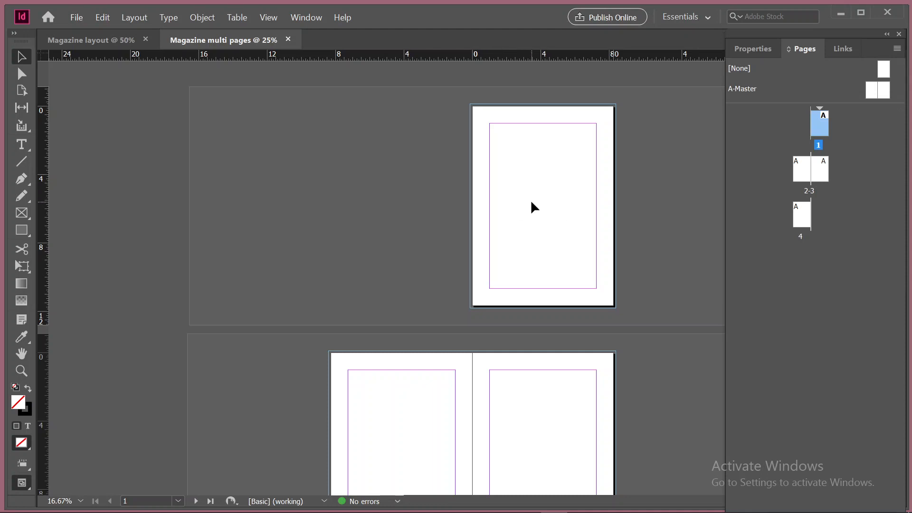
pyautogui.scroll(-2, 531, 203)
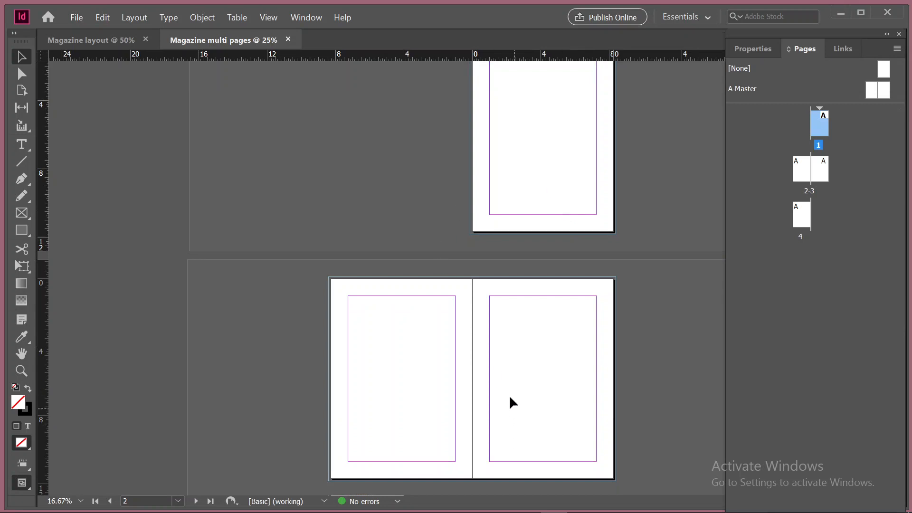
pyautogui.scroll(2, 409, 298)
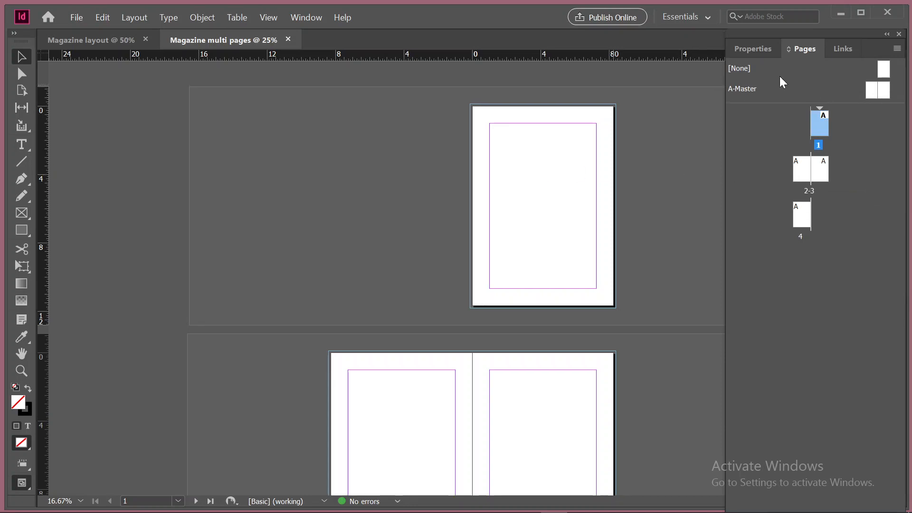
# Check the multi-page document's links and its size, page count and margin properties
pyautogui.click(842, 51)
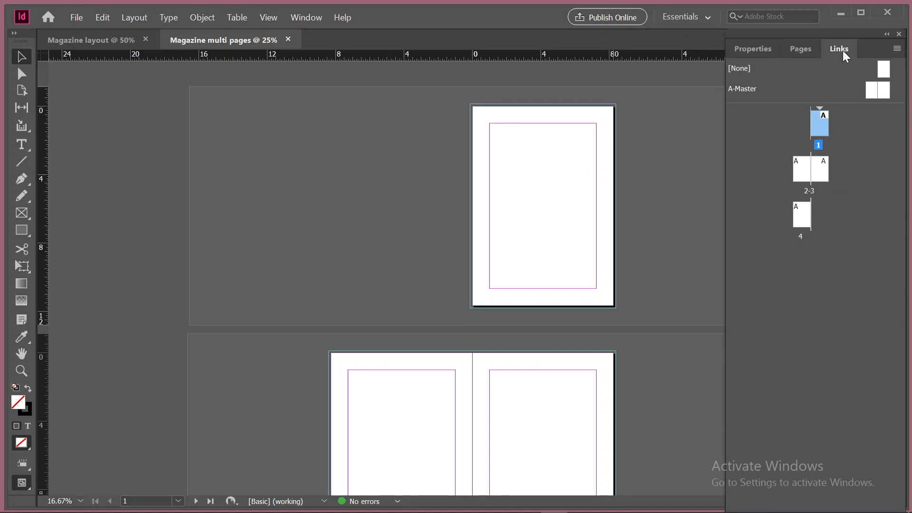
pyautogui.click(759, 46)
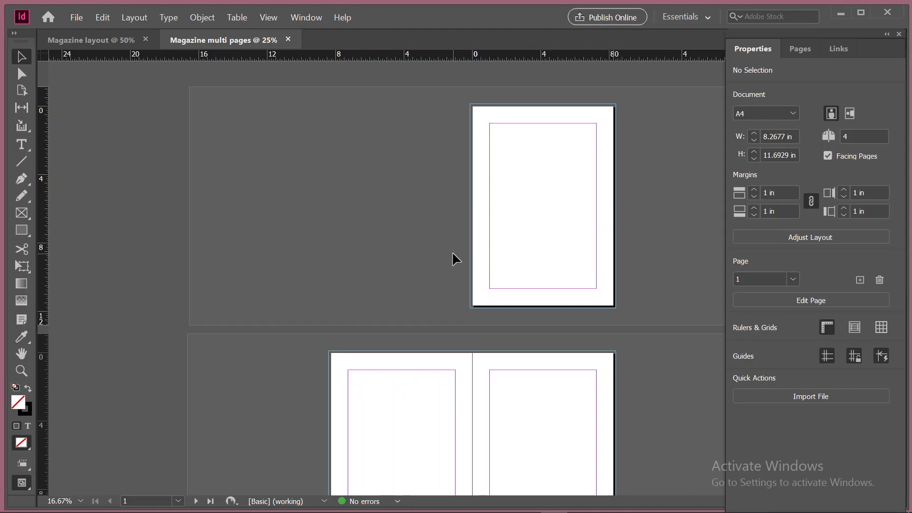
pyautogui.scroll(-3, 452, 252)
pyautogui.scroll(3, 451, 251)
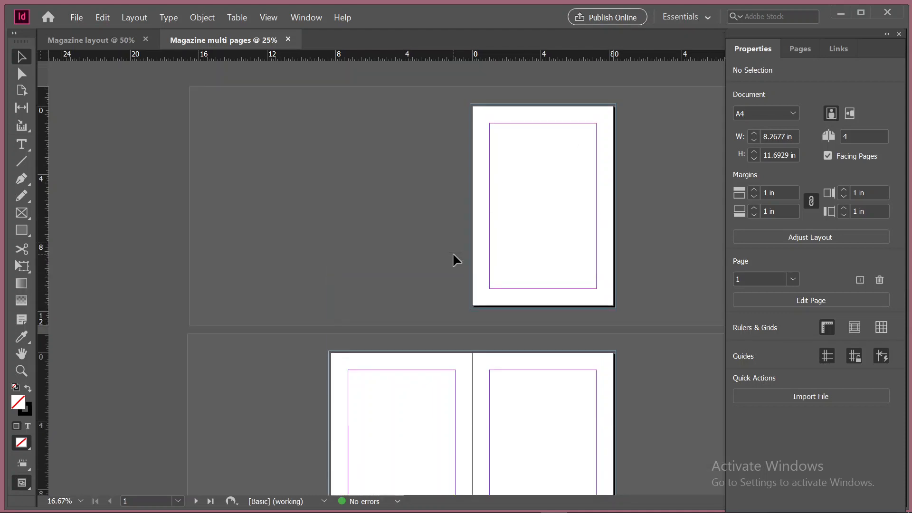
# Switch to the single-page Magazine layout document and activate the Direct Selection tool
pyautogui.click(107, 41)
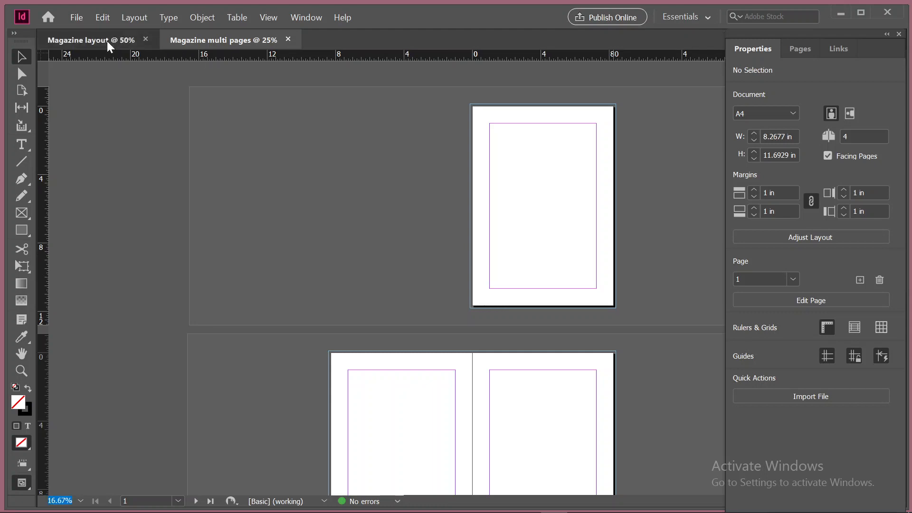
pyautogui.scroll(-1, 486, 232)
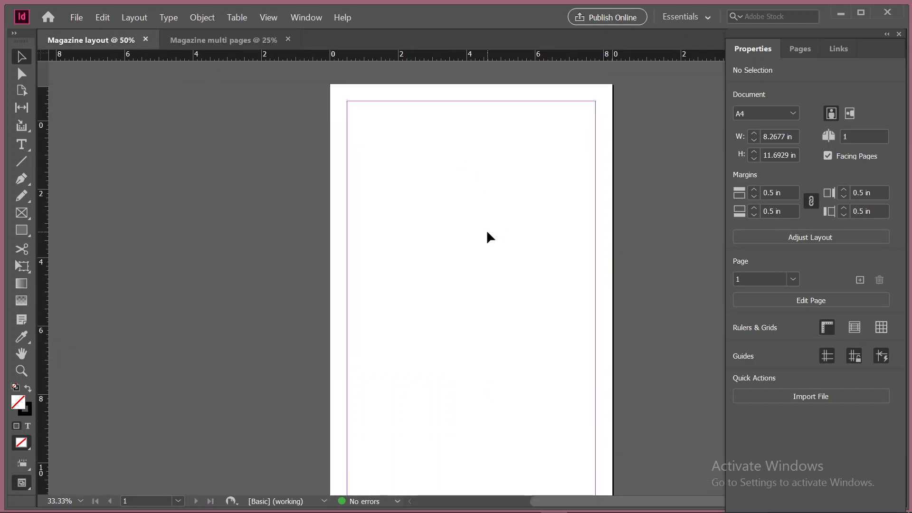
pyautogui.scroll(2, 486, 229)
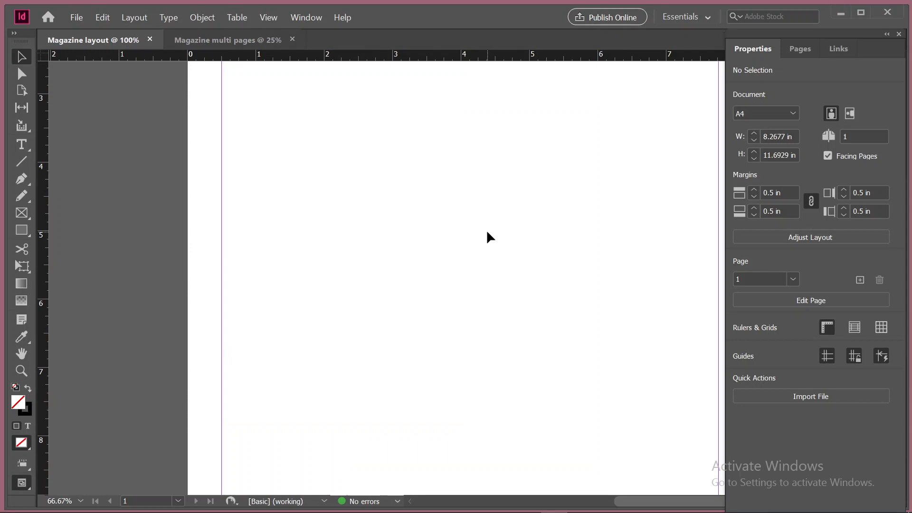
pyautogui.scroll(-2, 485, 230)
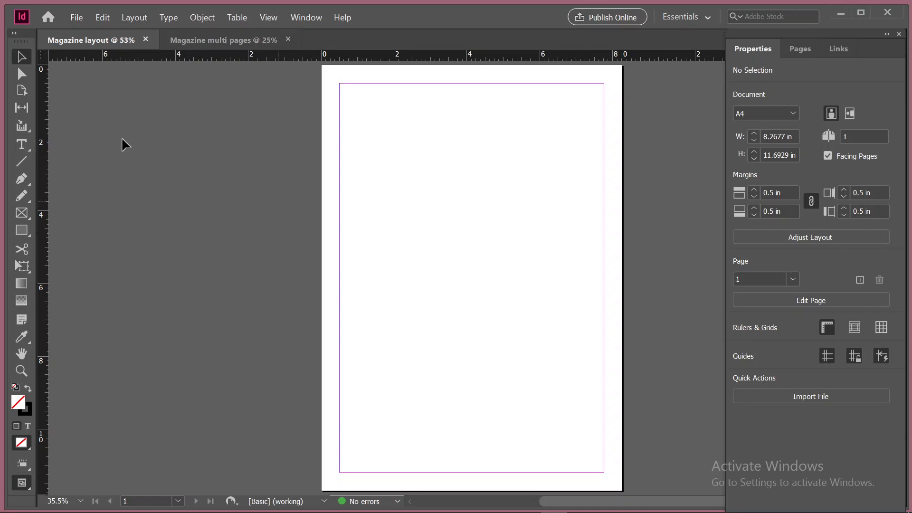
pyautogui.click(22, 74)
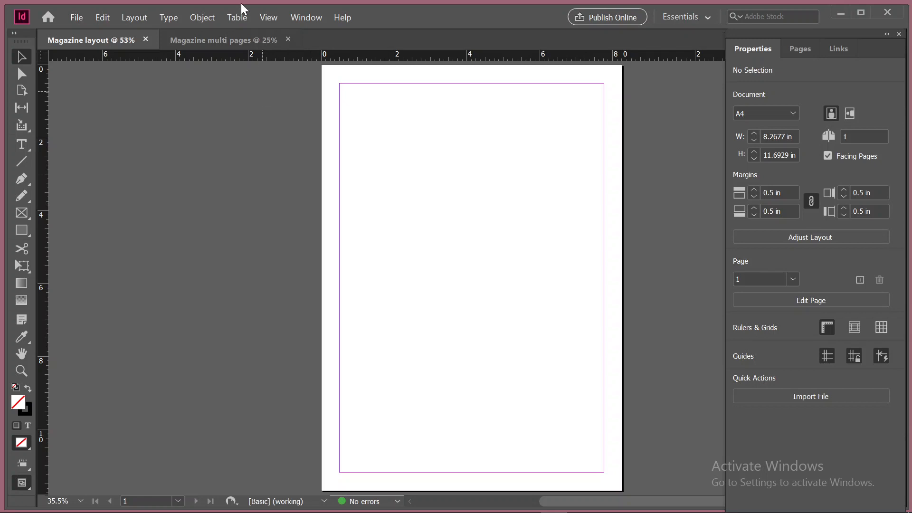
# Review the available editing, layout, type, object, view and window commands in the single-page Magazine layout document
pyautogui.click(101, 17)
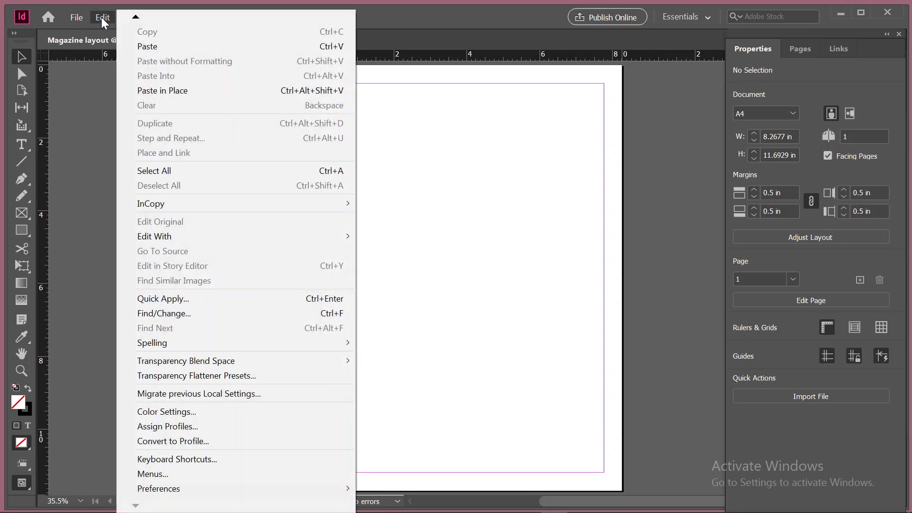
pyautogui.click(109, 86)
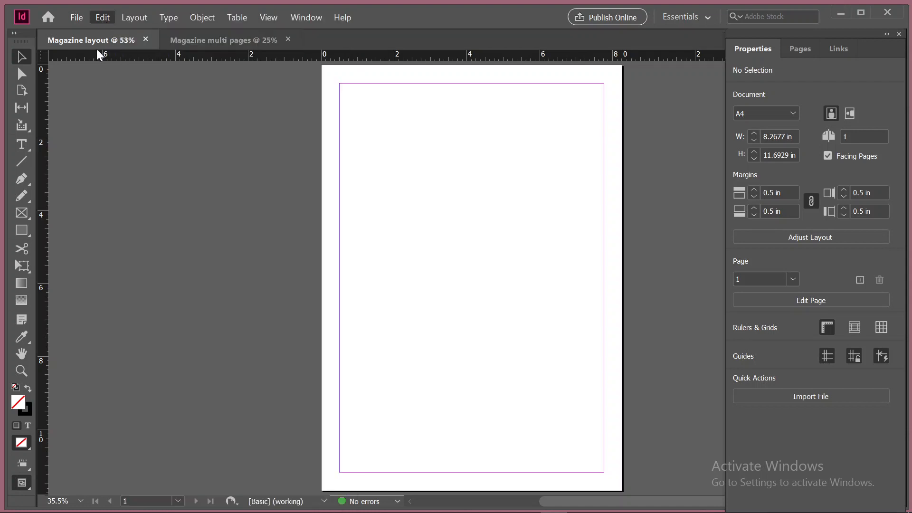
pyautogui.click(127, 20)
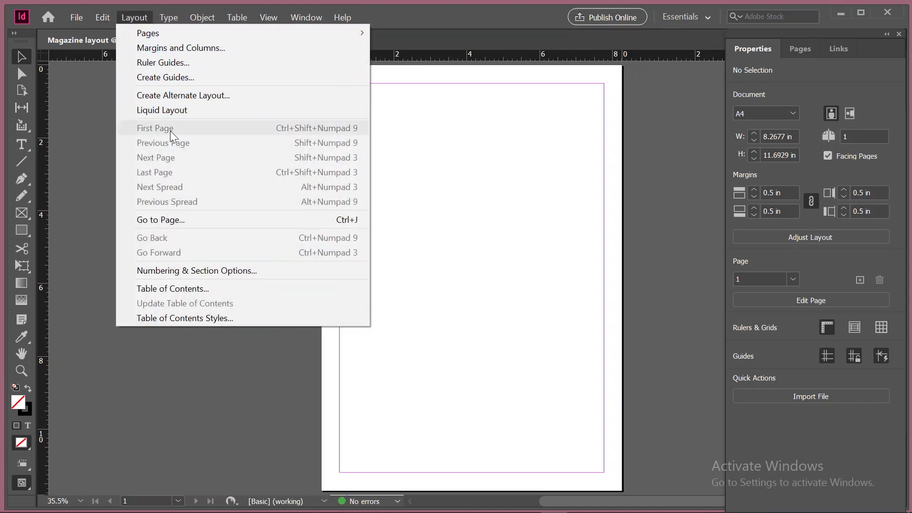
pyautogui.click(80, 132)
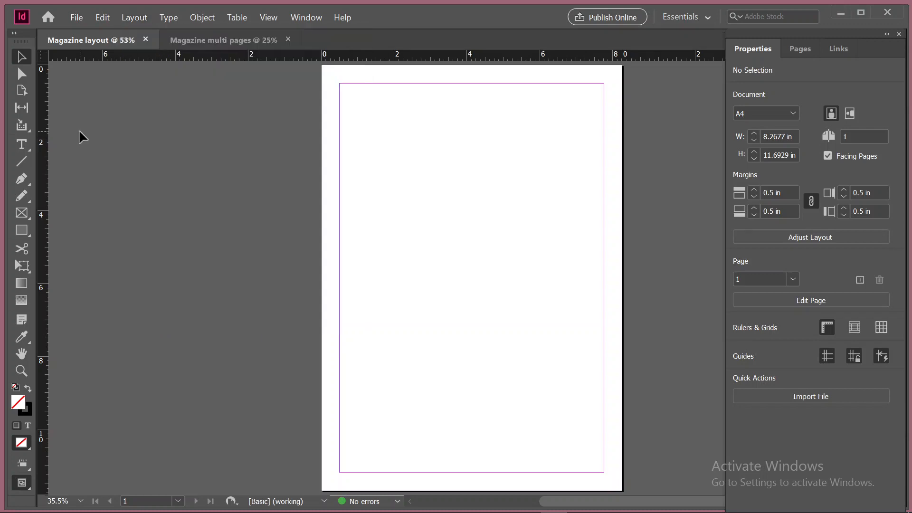
pyautogui.click(160, 18)
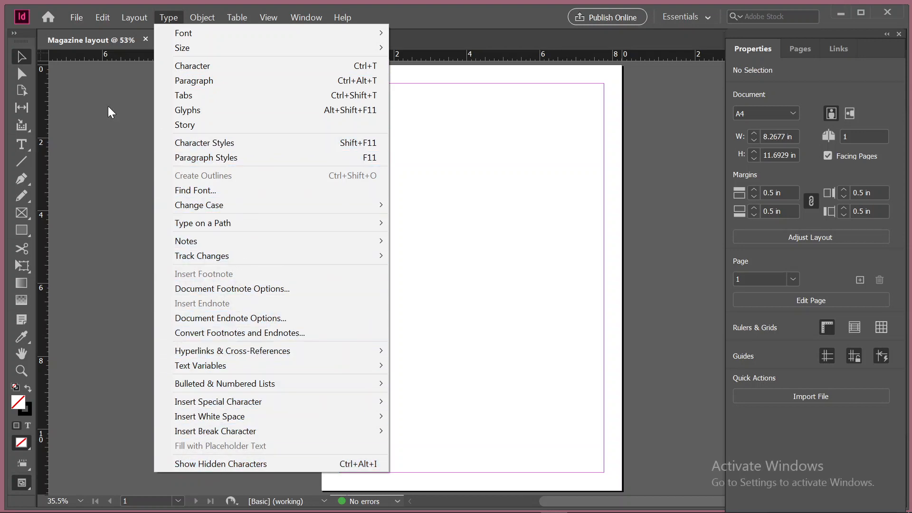
pyautogui.click(91, 97)
pyautogui.click(204, 17)
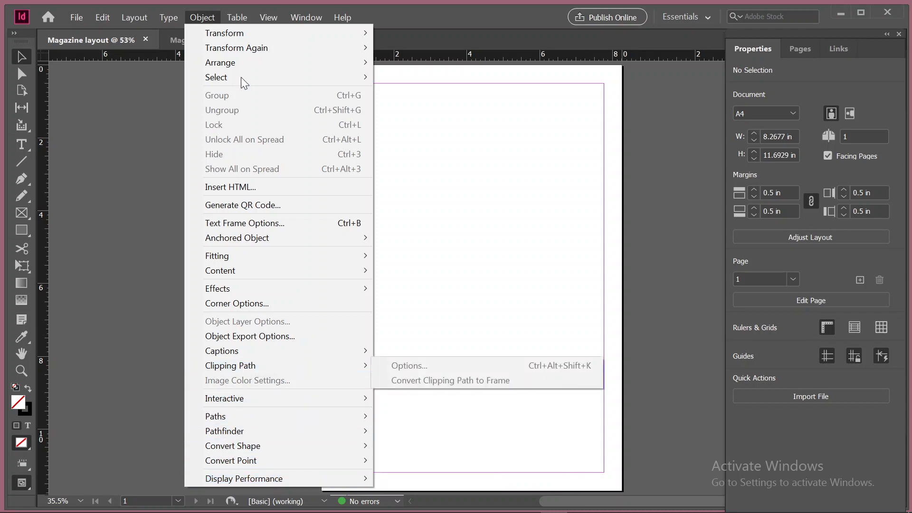
pyautogui.moveTo(241, 11)
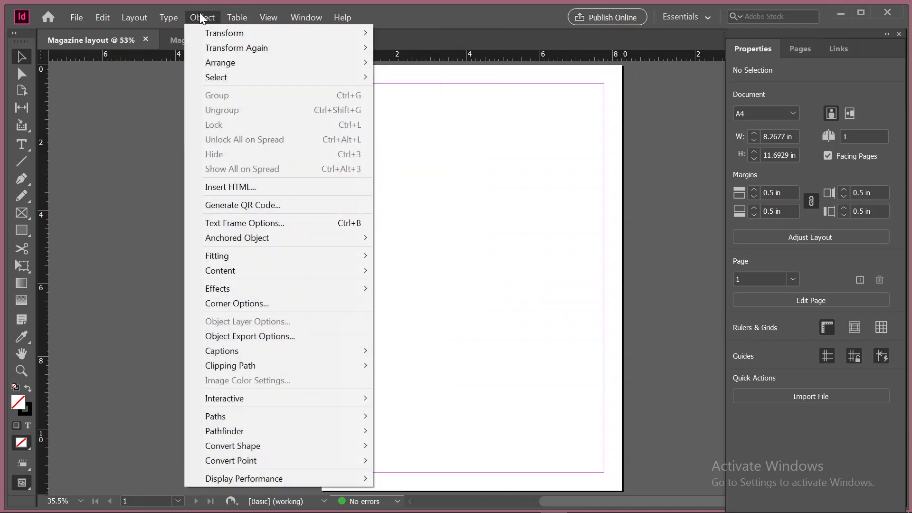
pyautogui.moveTo(266, 20)
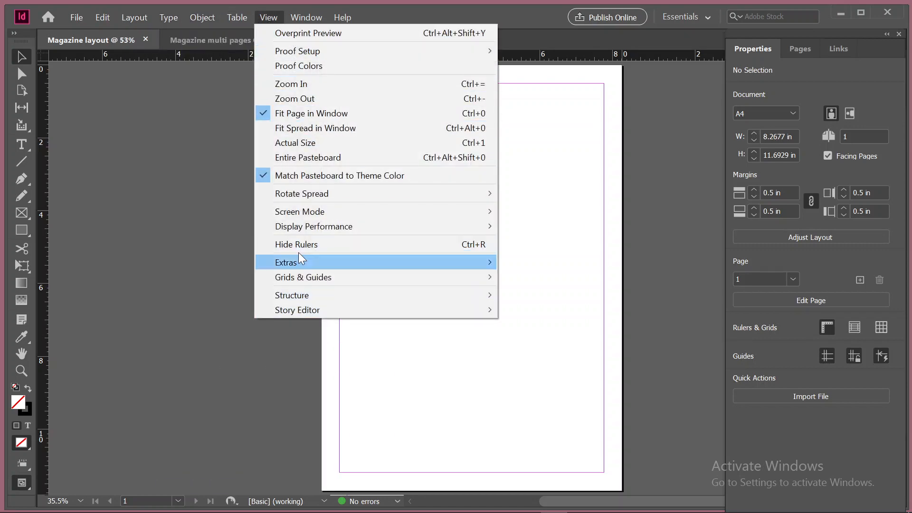
pyautogui.moveTo(309, 17)
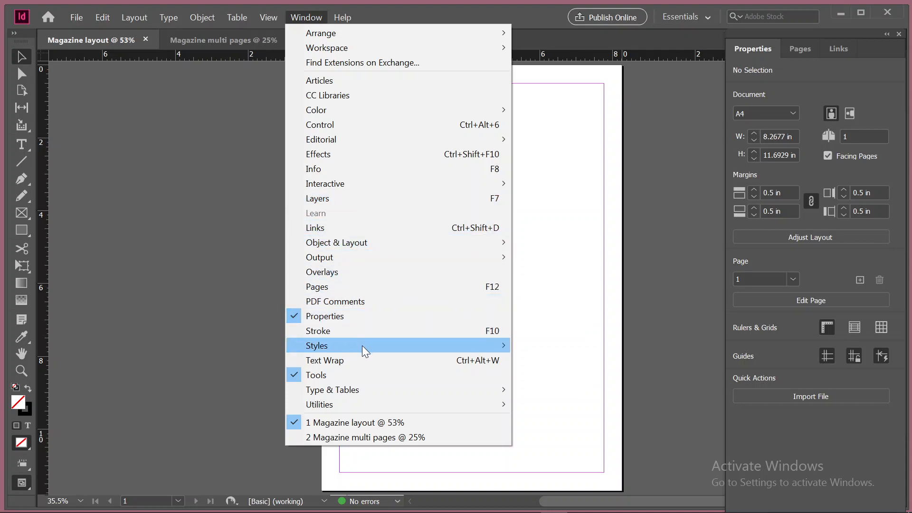
pyautogui.moveTo(330, 343)
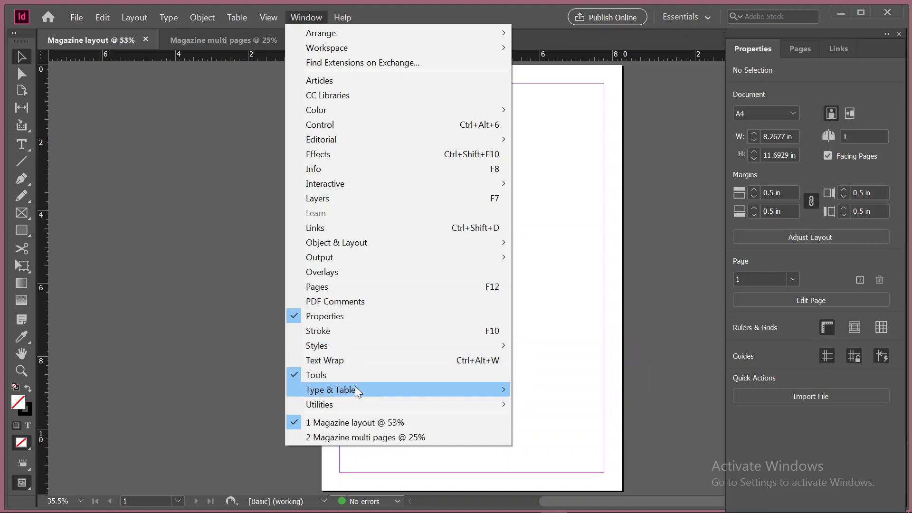
pyautogui.moveTo(336, 394)
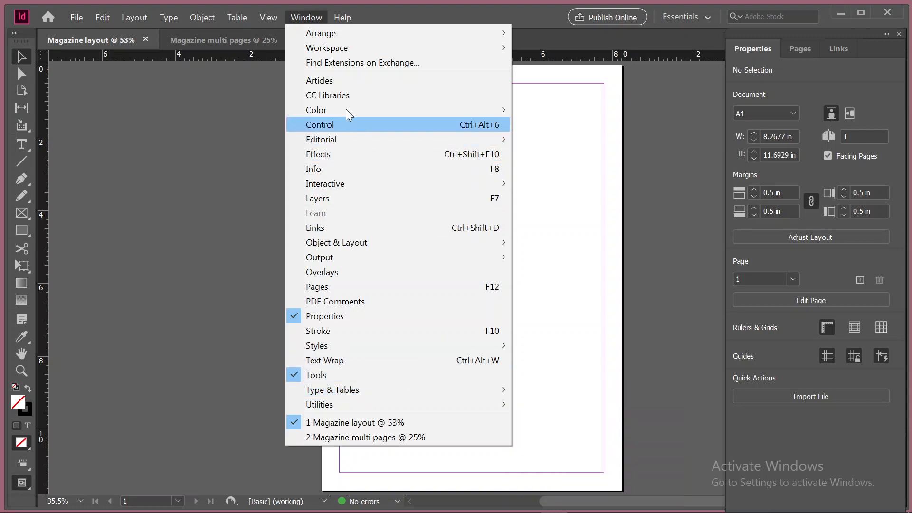
pyautogui.click(190, 131)
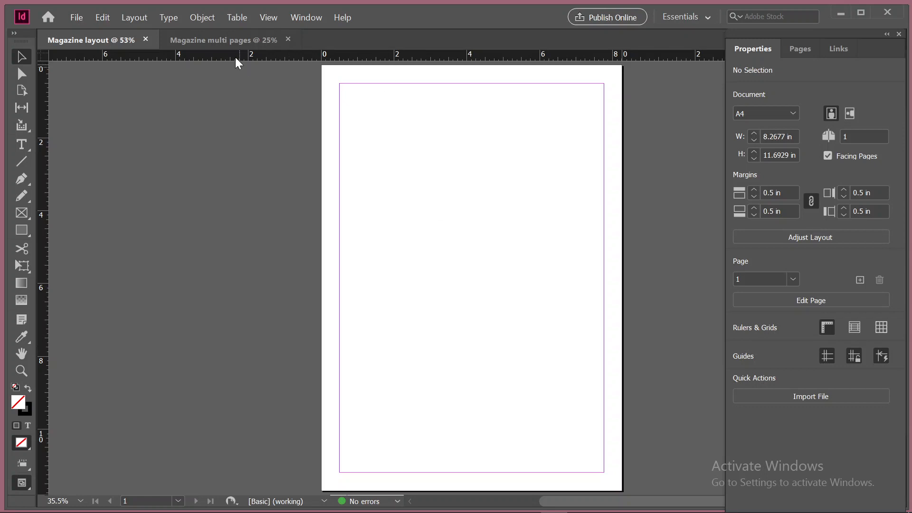
# In the Magazine multi pages document, draw a rectangle about 6.46 by 8.57 in from the first page's upper-left margin corner
pyautogui.click(236, 41)
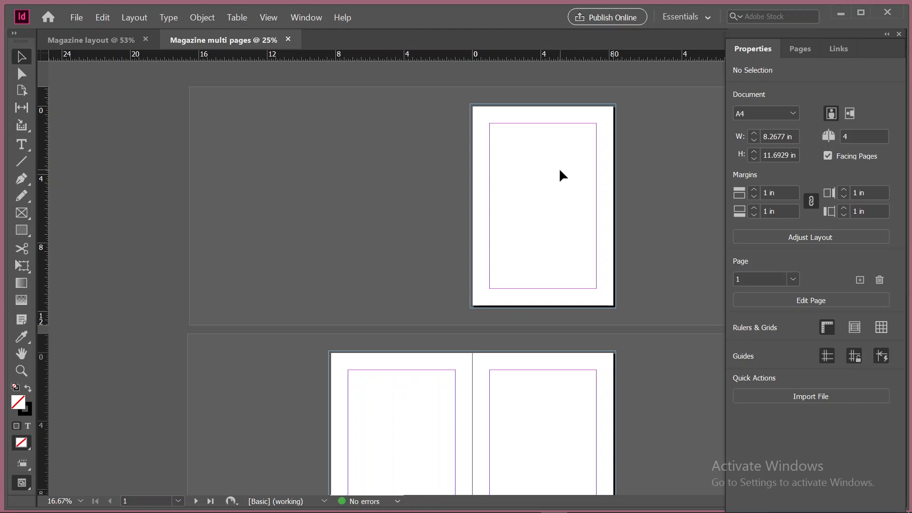
pyautogui.hotkey('ctrl', '0')
pyautogui.scroll(1, 439, 189)
pyautogui.scroll(-1, 457, 230)
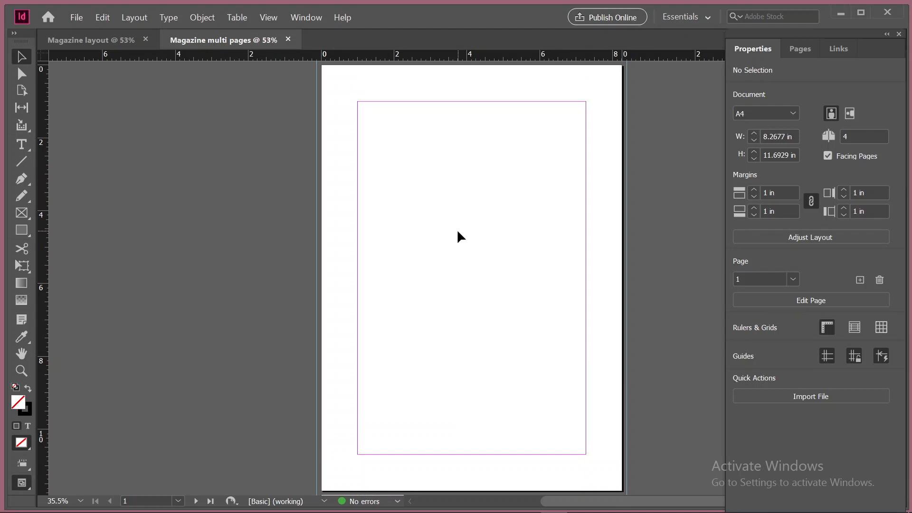
pyautogui.scroll(1, 357, 257)
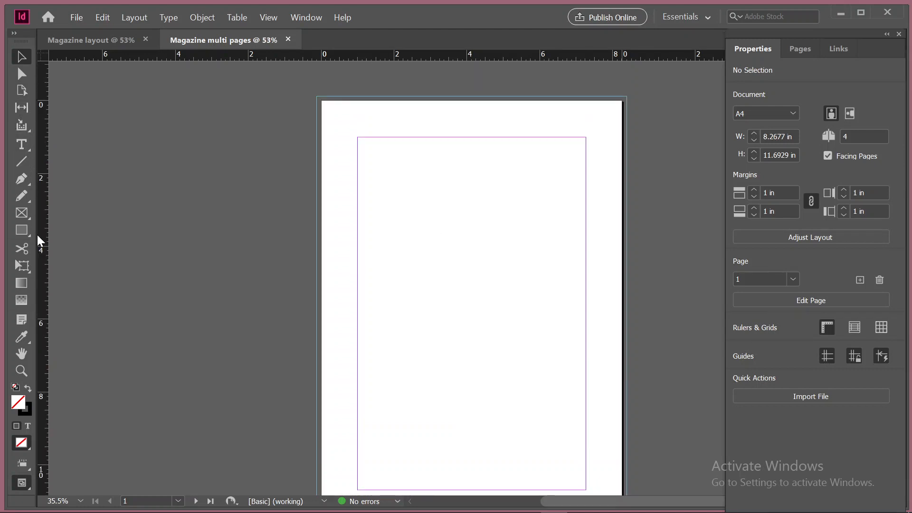
pyautogui.click(21, 230)
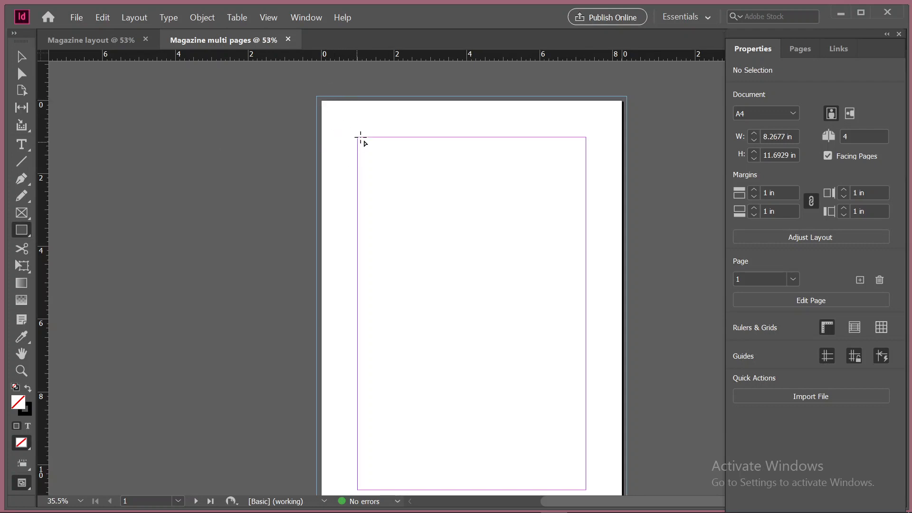
pyautogui.moveTo(357, 137); pyautogui.dragTo(592, 449)
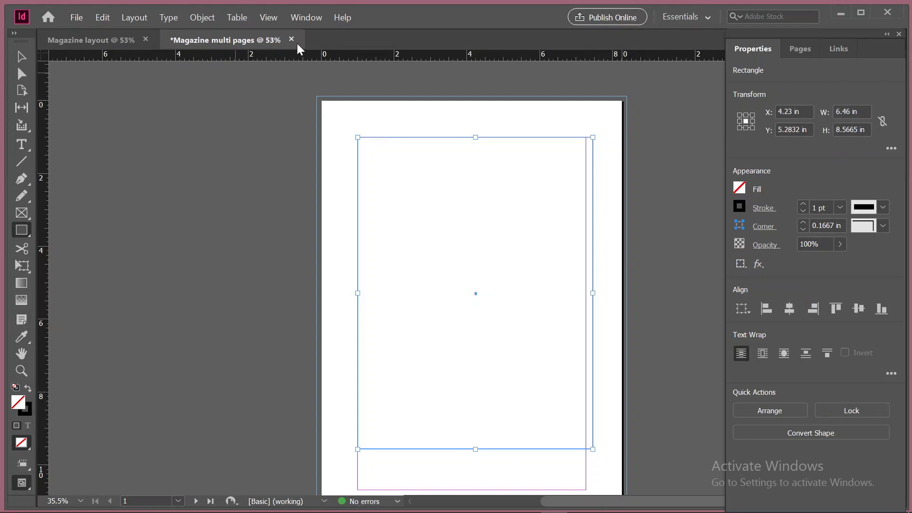
# Fill the rectangle with light blue 64e3ff, using the RGB colour mode and its spectrum
pyautogui.click(739, 186)
pyautogui.click(739, 187)
pyautogui.click(739, 187)
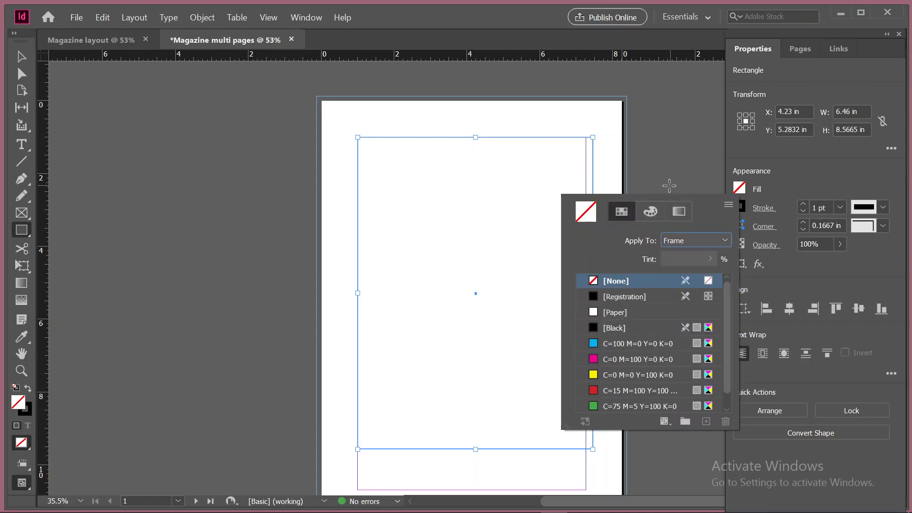
pyautogui.scroll(-1, 639, 350)
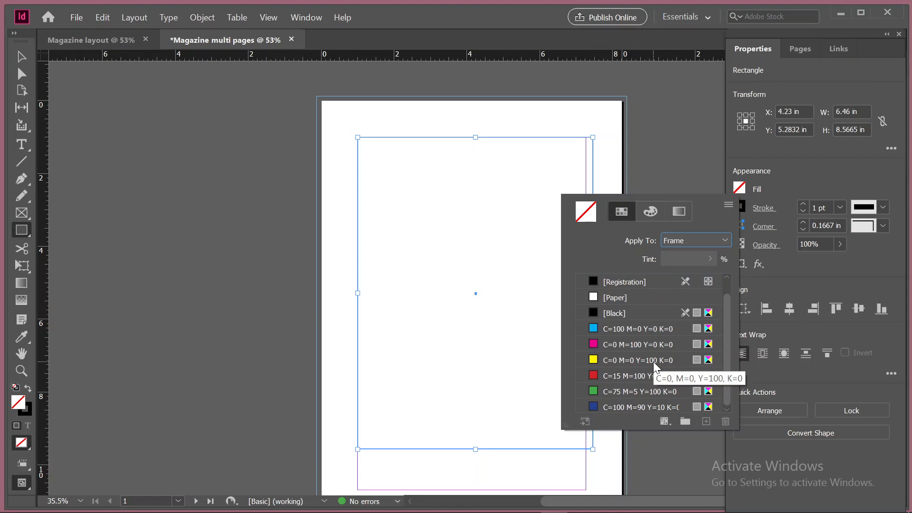
pyautogui.click(651, 209)
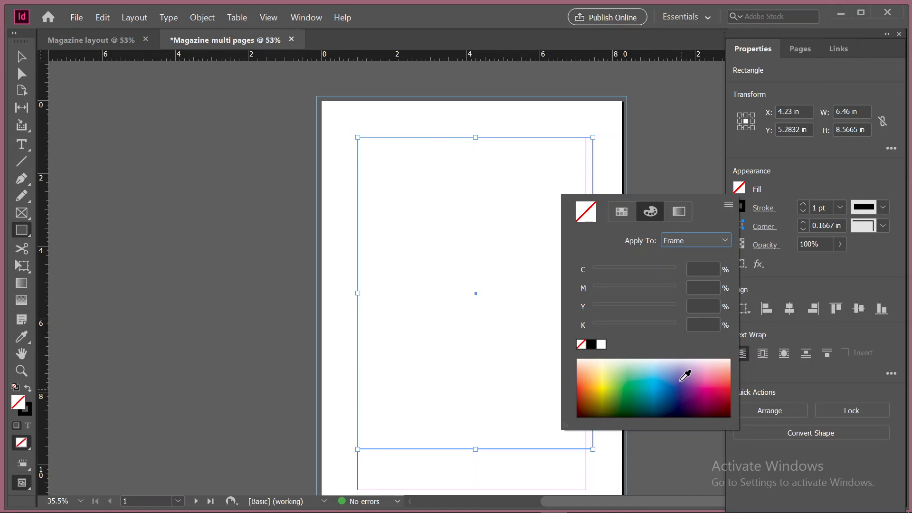
pyautogui.click(728, 205)
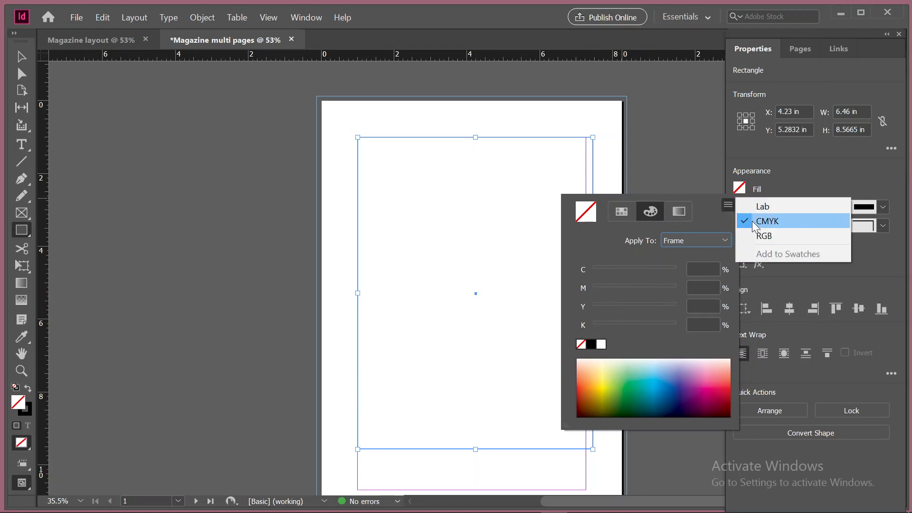
pyautogui.click(779, 237)
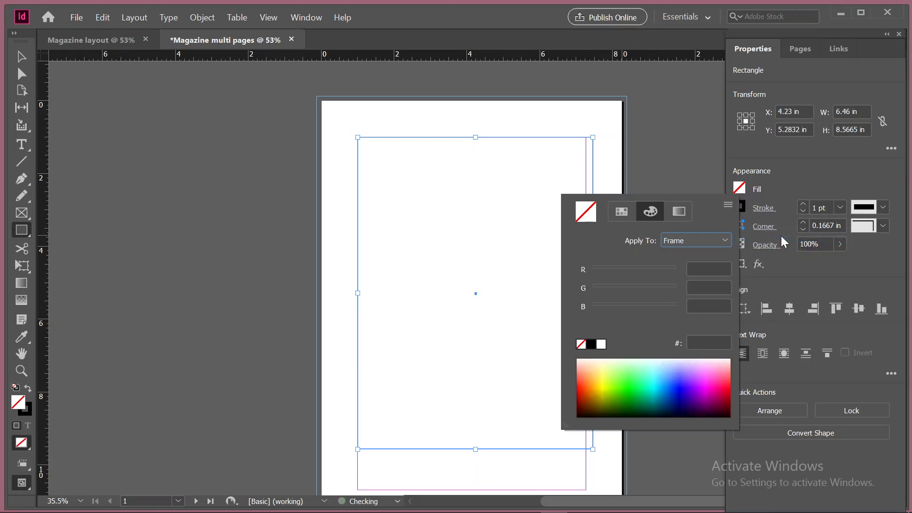
pyautogui.click(679, 211)
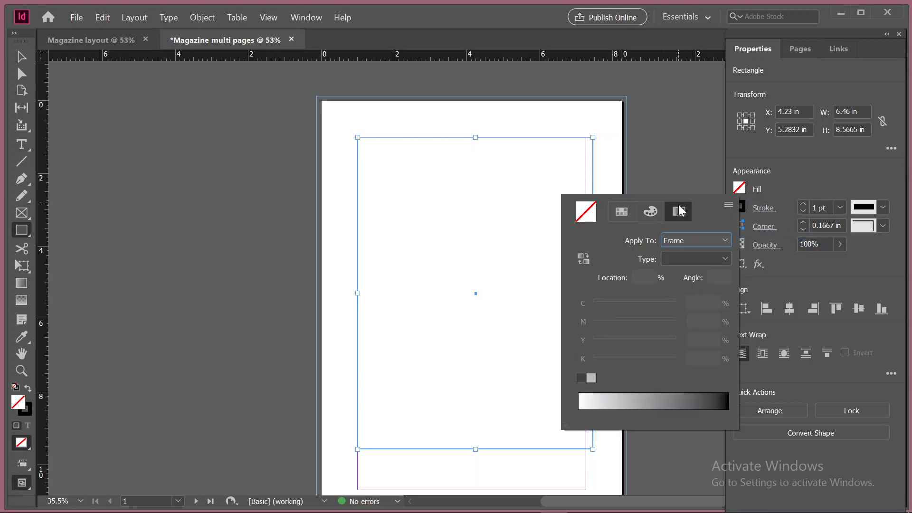
pyautogui.click(650, 212)
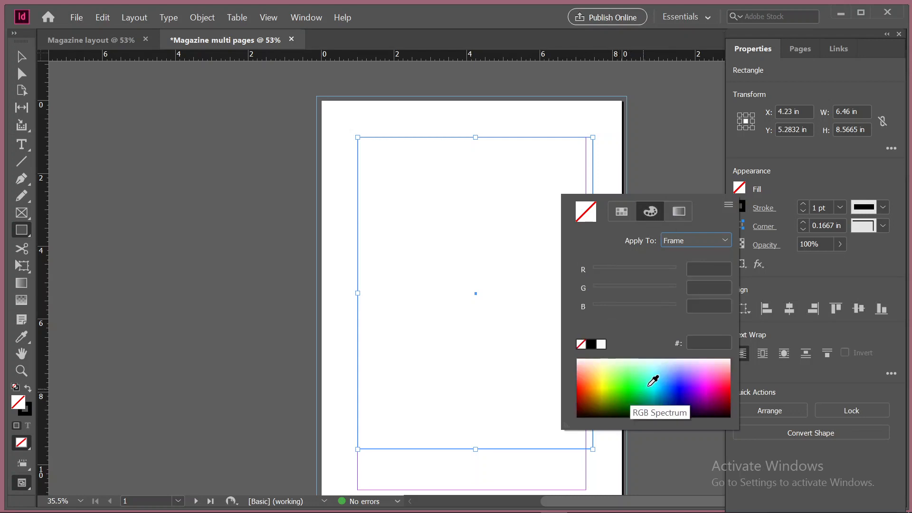
pyautogui.click(663, 372)
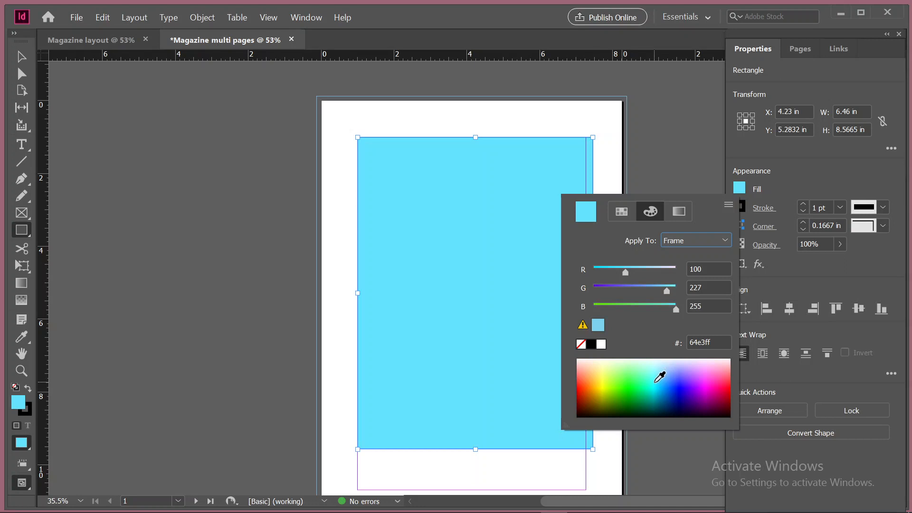
pyautogui.click(621, 211)
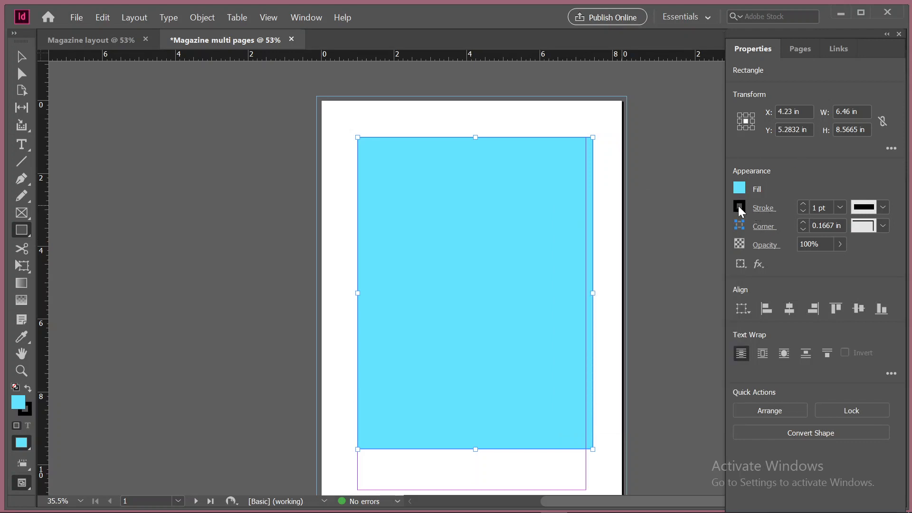
# Switch the rectangle's stroke colour to RGB mode and make it red from the spectrum
pyautogui.click(739, 207)
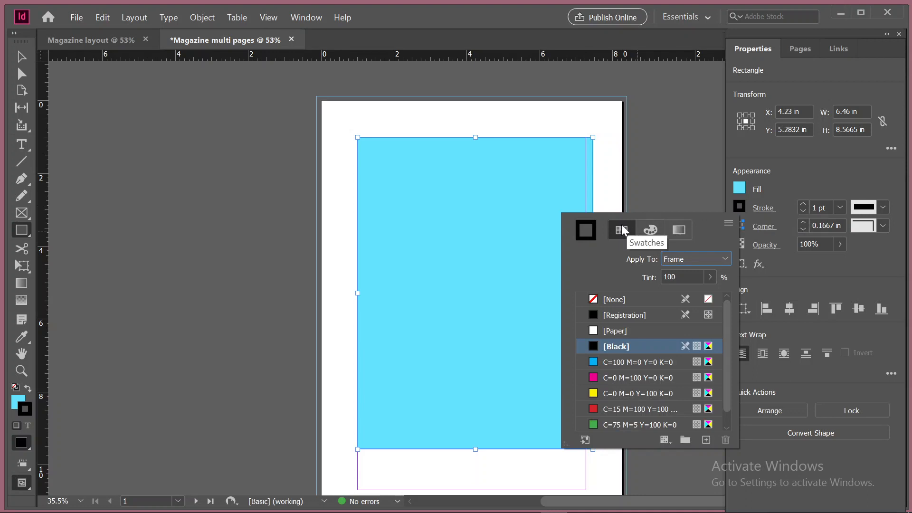
pyautogui.click(649, 229)
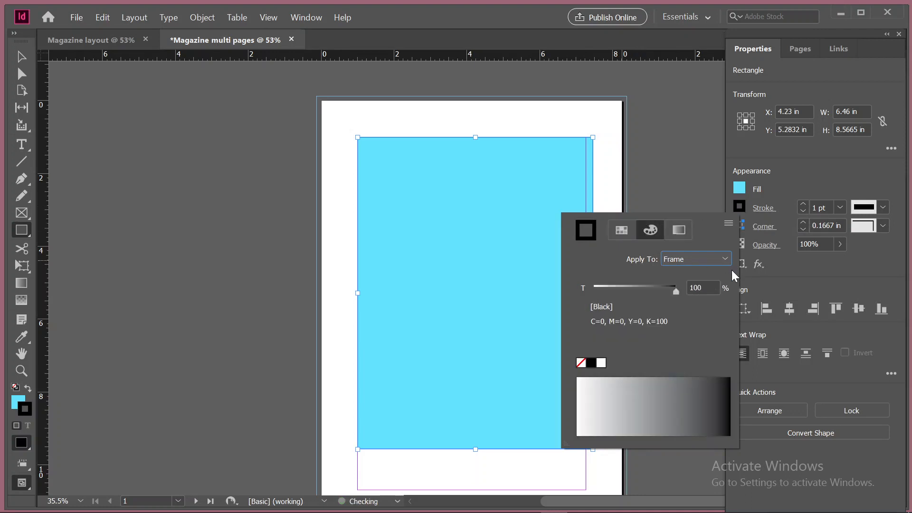
pyautogui.click(725, 229)
pyautogui.click(764, 255)
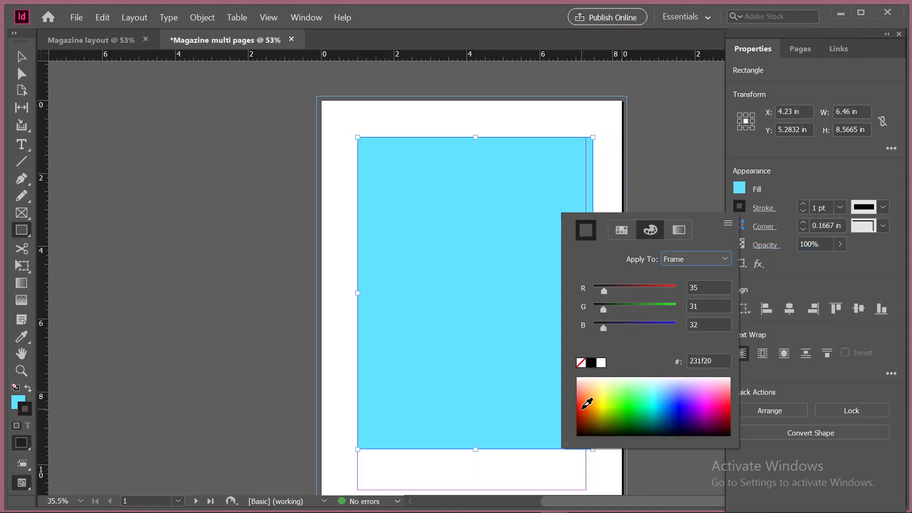
pyautogui.click(583, 407)
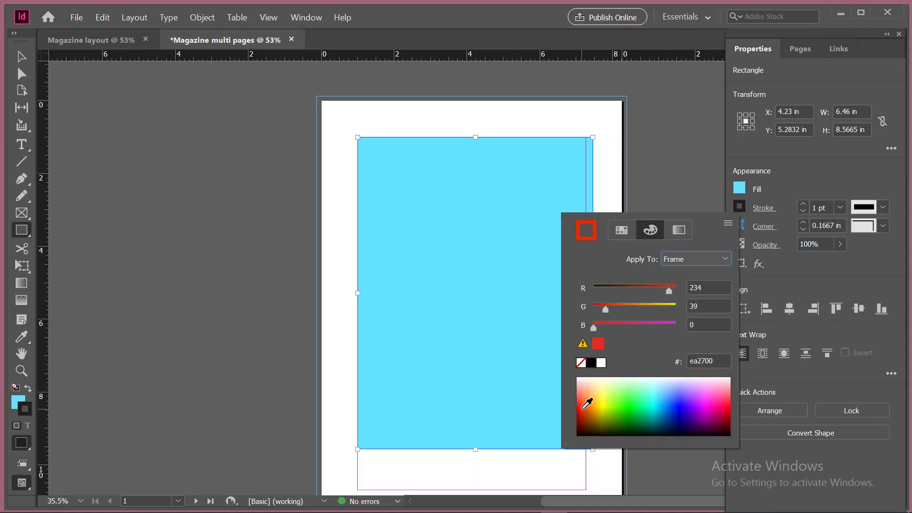
# Increase the rectangle's stroke weight to 10 pt
pyautogui.click(804, 203)
pyautogui.click(803, 203)
pyautogui.click(804, 203)
pyautogui.click(803, 204)
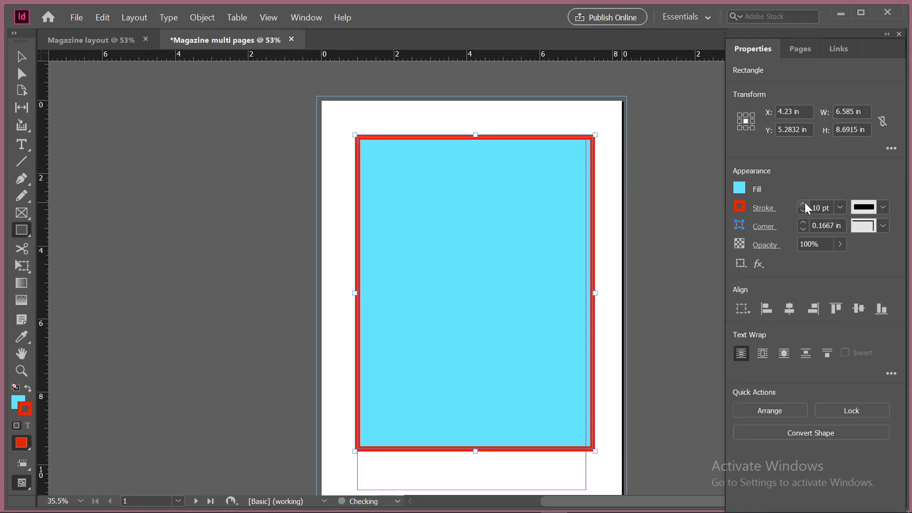
# Check the rectangle's detailed stroke options, try the Thick - Thick stroke type and set it back to Solid
pyautogui.click(762, 209)
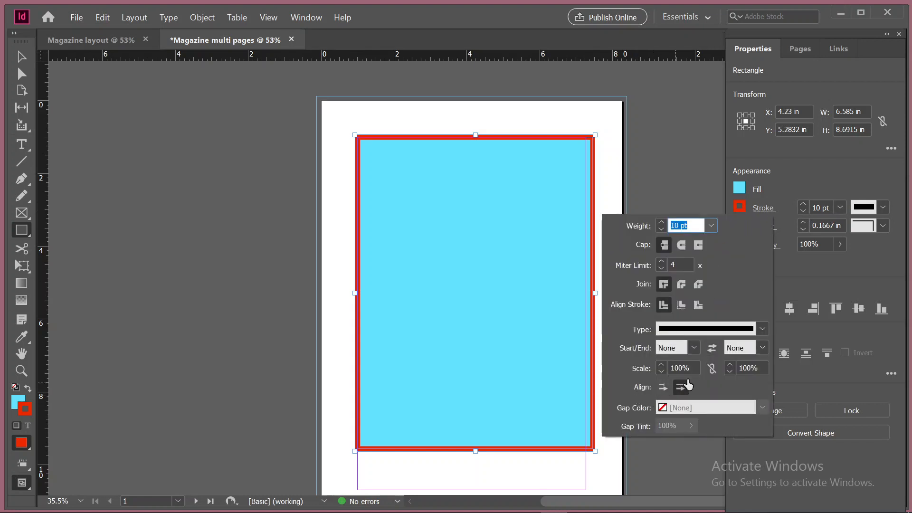
pyautogui.click(746, 323)
pyautogui.click(881, 207)
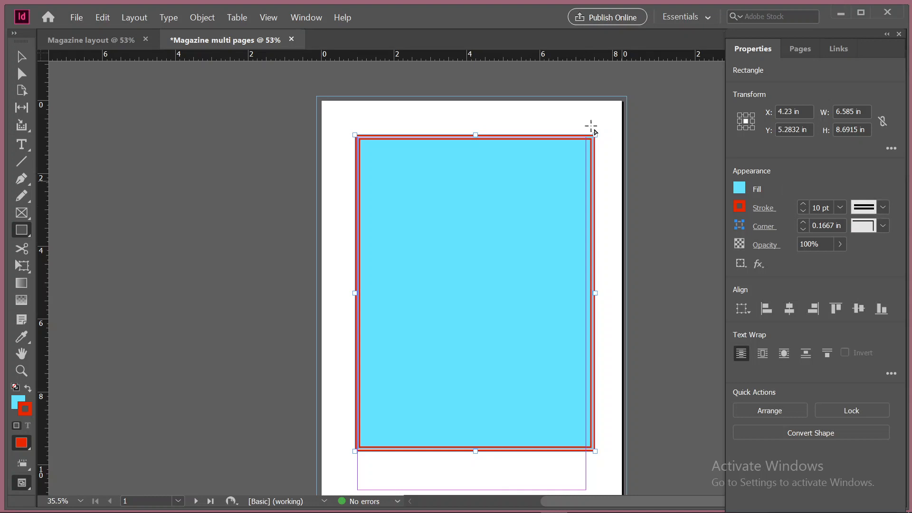
pyautogui.click(864, 210)
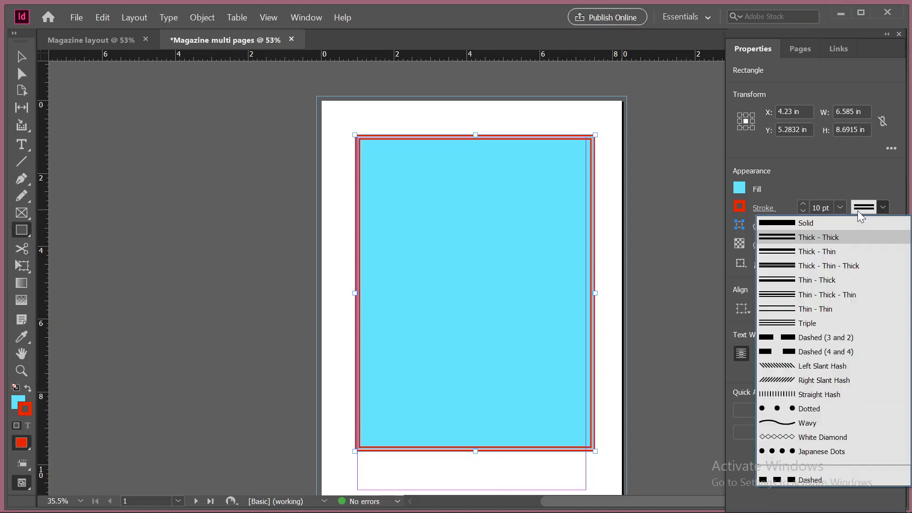
pyautogui.click(798, 224)
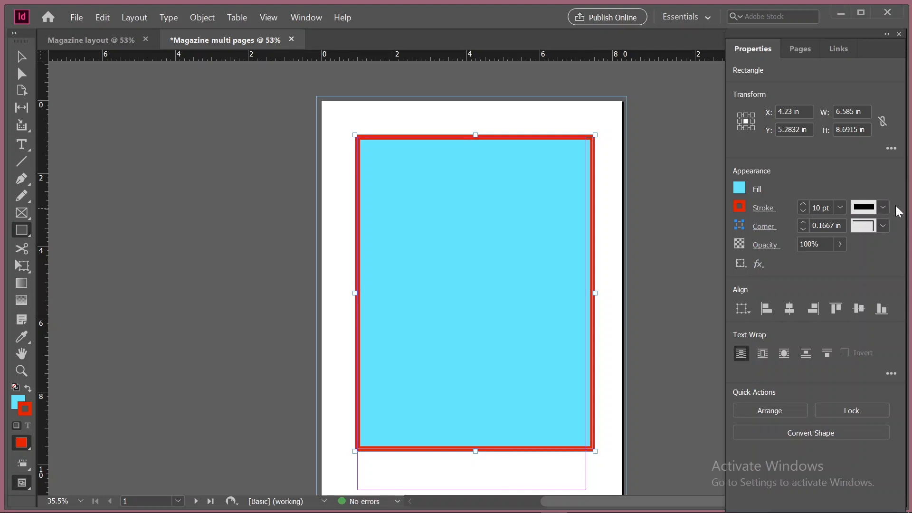
# Try the Dotted, Thin - Thin and Left Slant Hash stroke types on the rectangle and return it to Solid
pyautogui.click(880, 207)
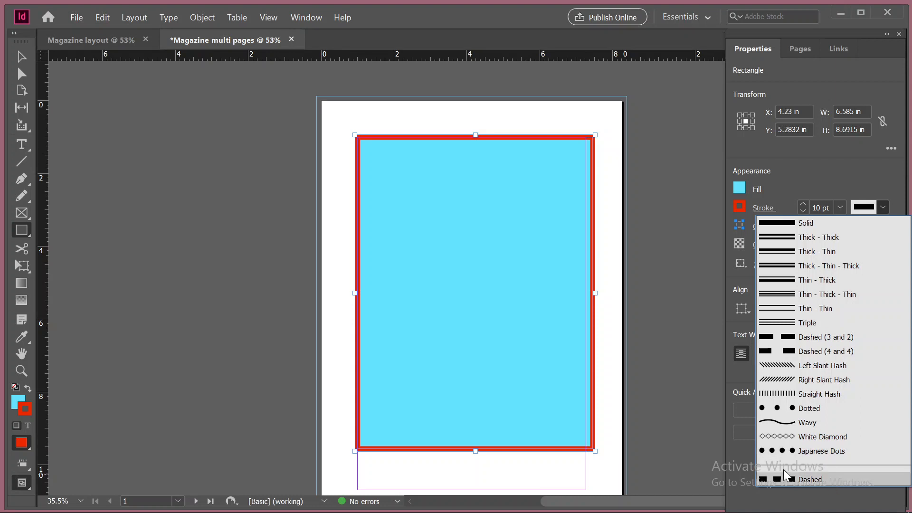
pyautogui.click(774, 409)
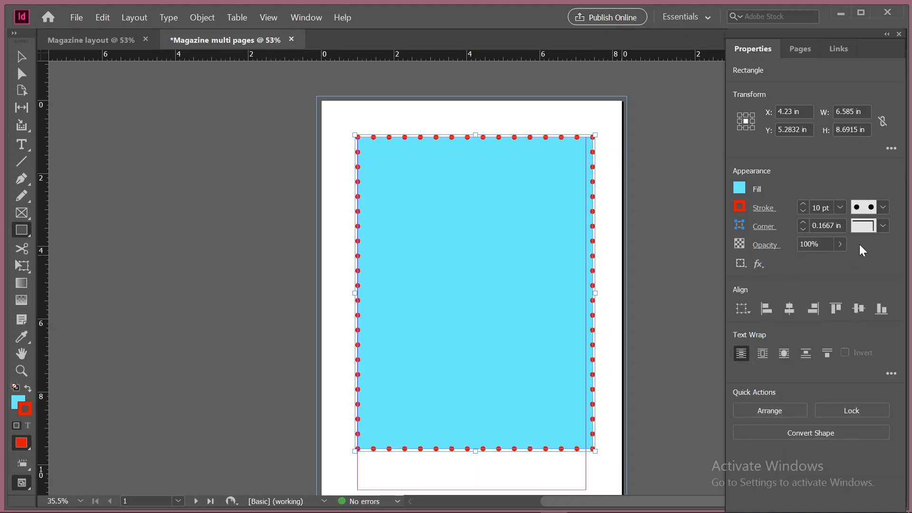
pyautogui.click(881, 208)
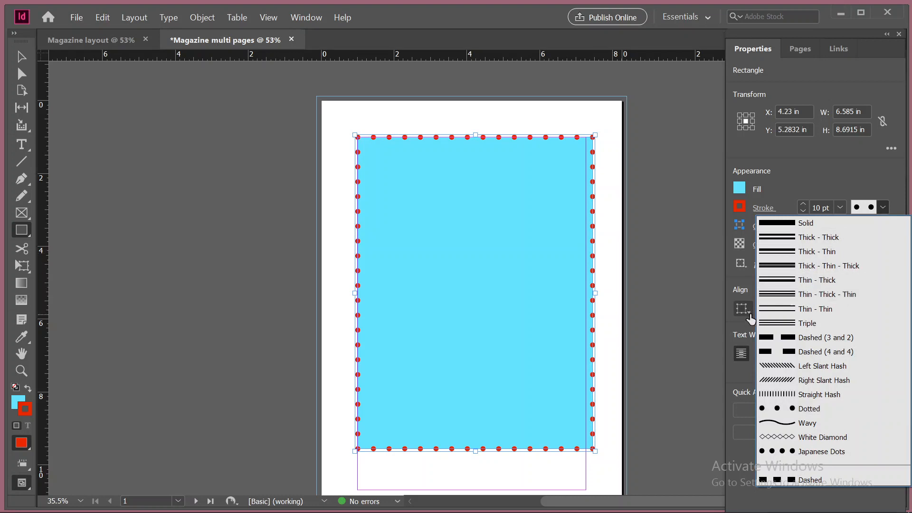
pyautogui.click(781, 309)
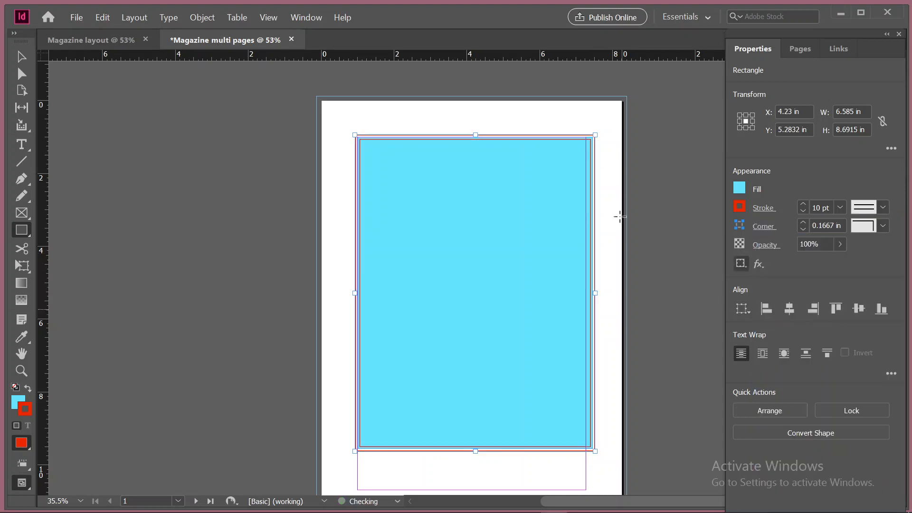
pyautogui.click(883, 208)
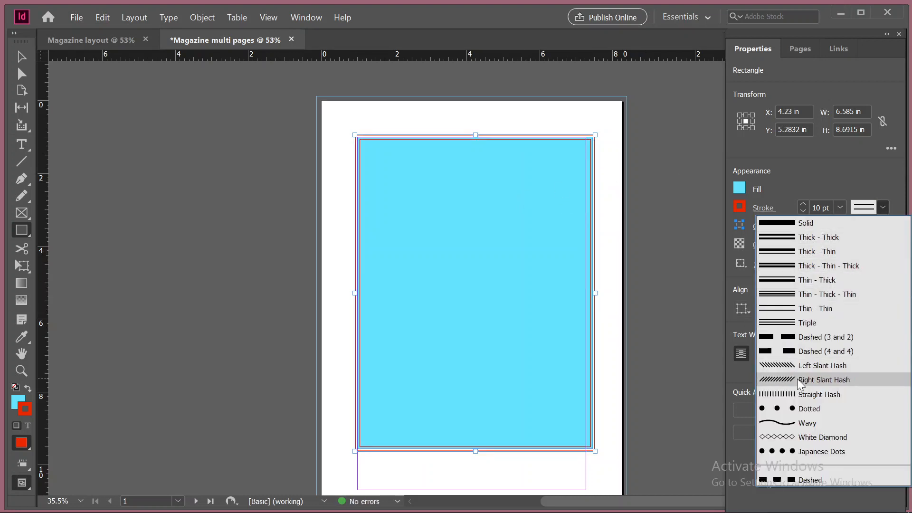
pyautogui.click(793, 365)
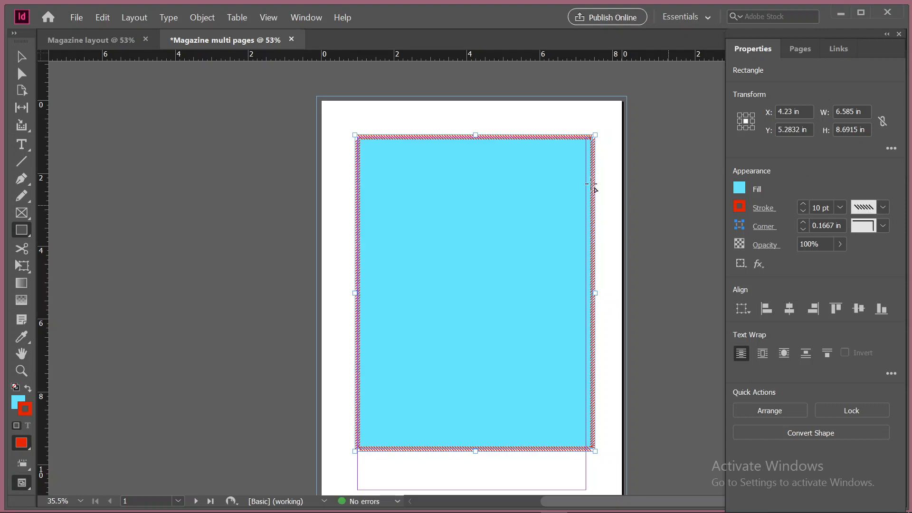
pyautogui.click(885, 206)
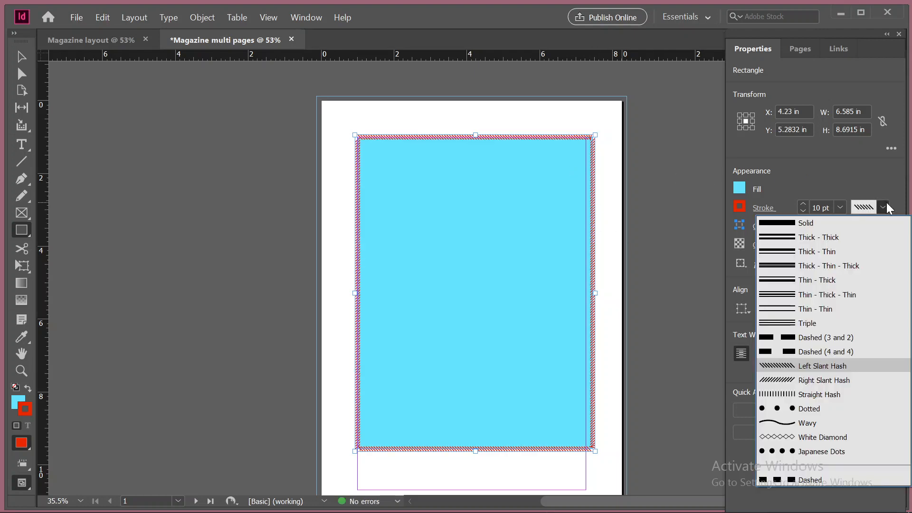
pyautogui.click(828, 216)
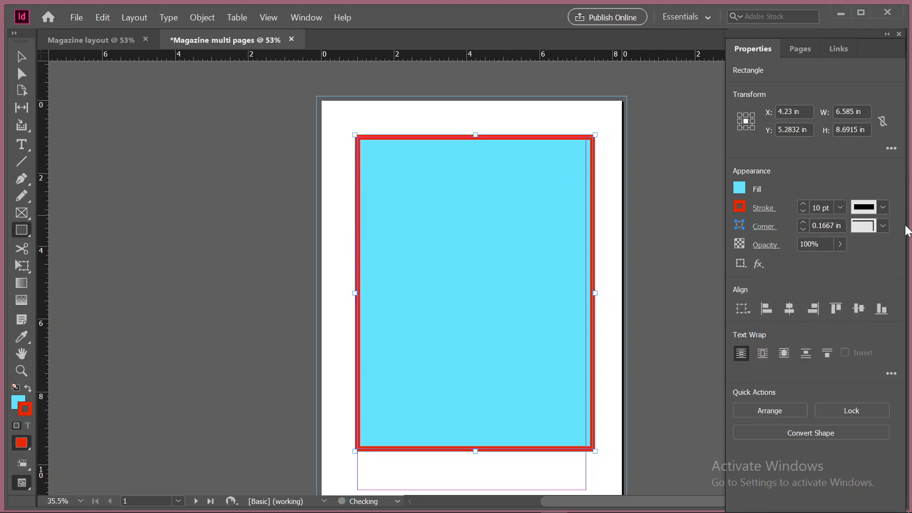
# Check the rectangle's corner options, try the Fancy, Bevel, Inset and Inverse Rounded corner shapes and set the corners back to None
pyautogui.click(763, 227)
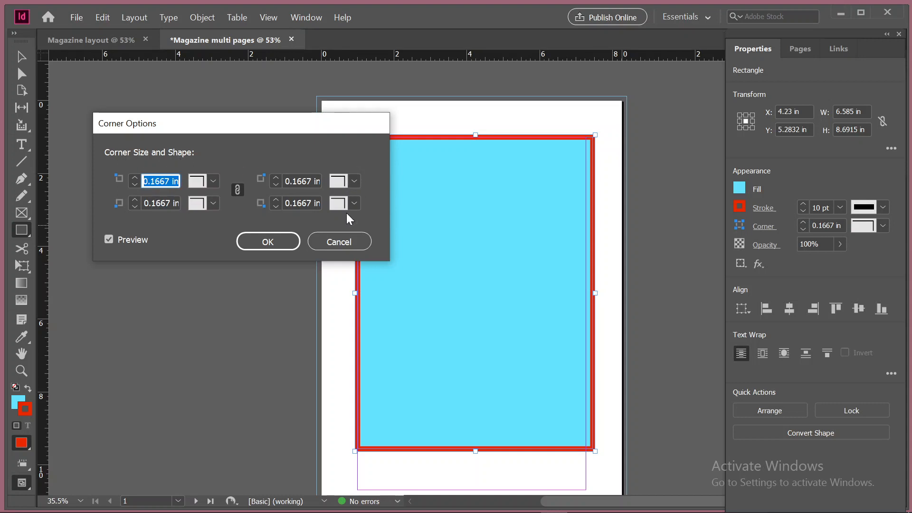
pyautogui.click(361, 243)
pyautogui.click(884, 225)
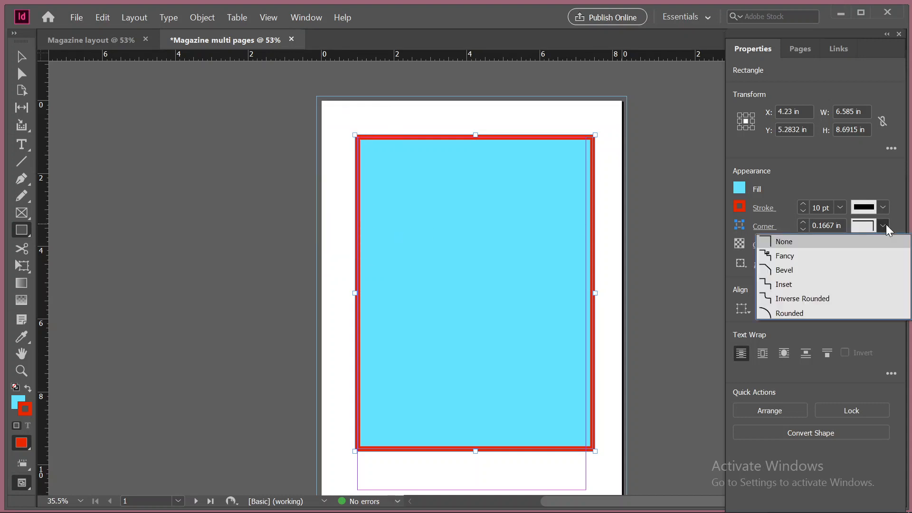
pyautogui.click(803, 255)
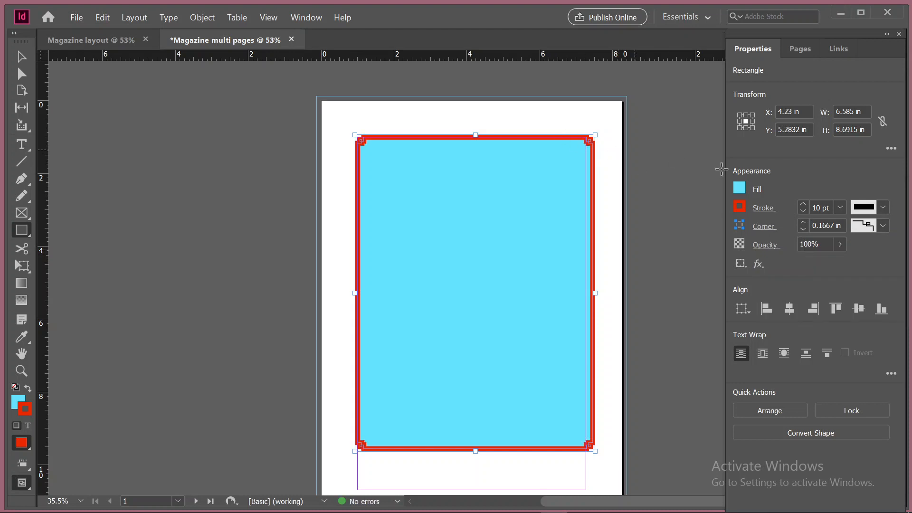
pyautogui.click(883, 225)
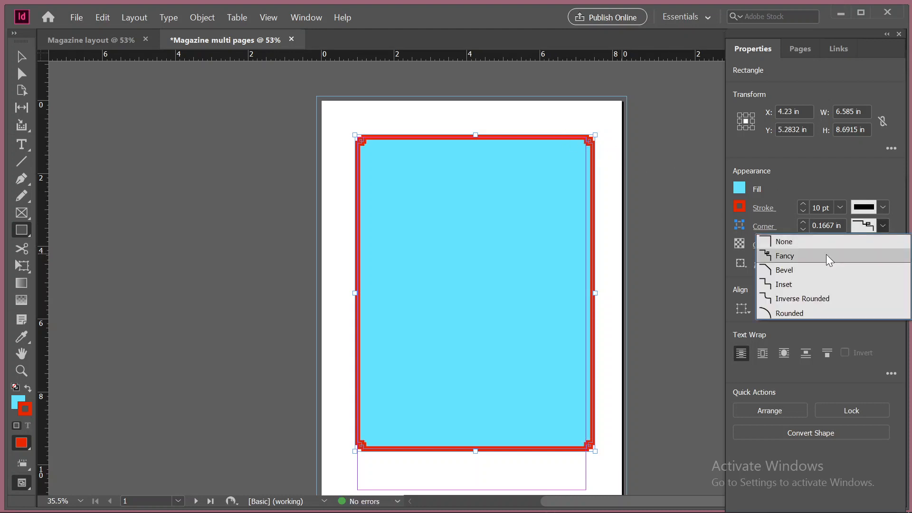
pyautogui.click(817, 269)
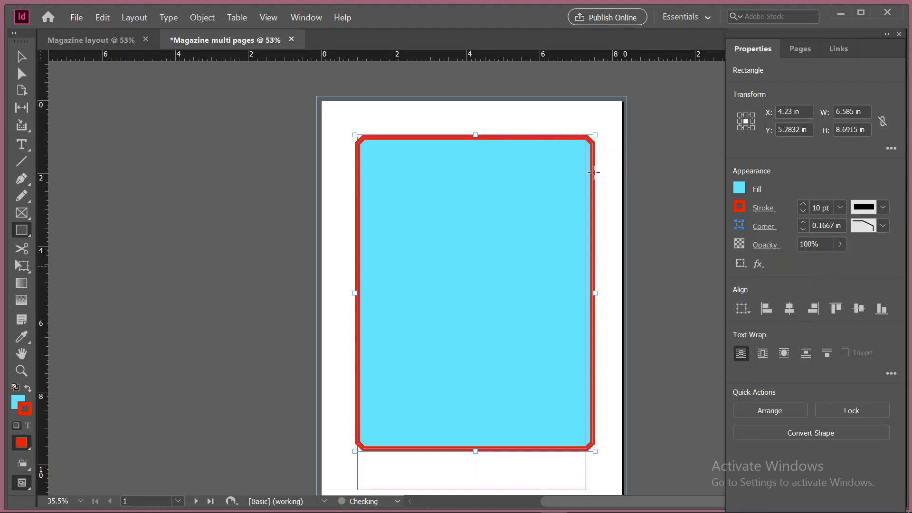
pyautogui.click(872, 231)
pyautogui.click(804, 283)
pyautogui.click(875, 224)
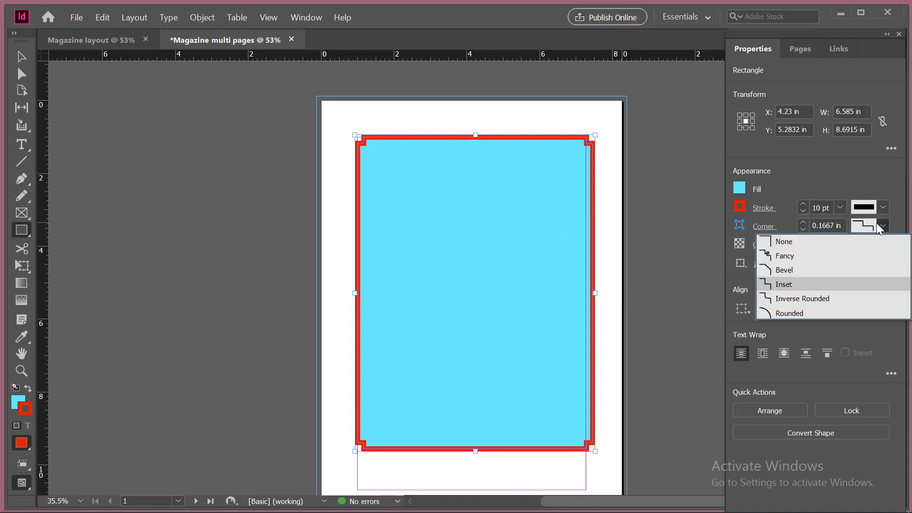
pyautogui.click(811, 297)
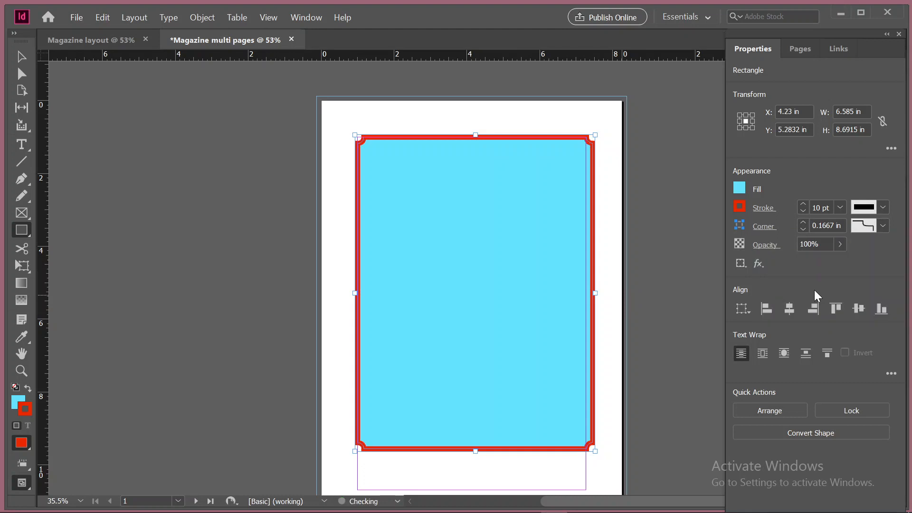
pyautogui.click(885, 224)
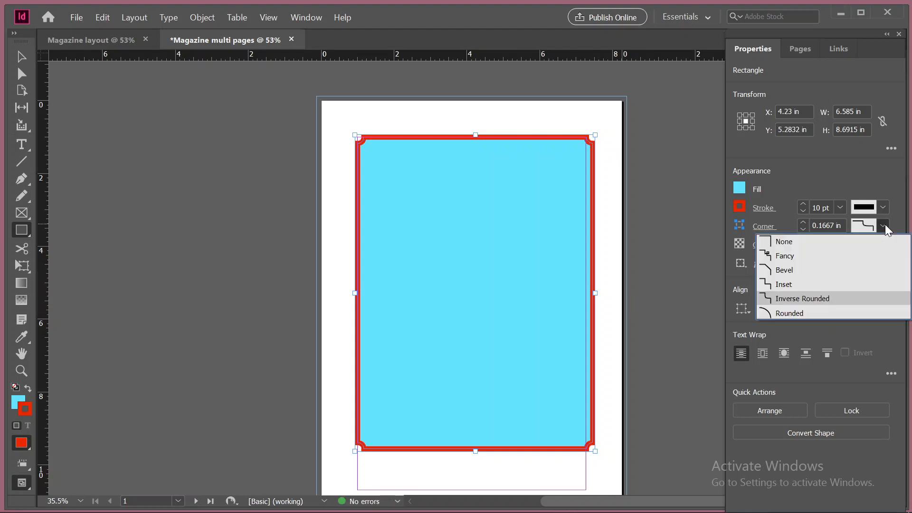
pyautogui.click(828, 244)
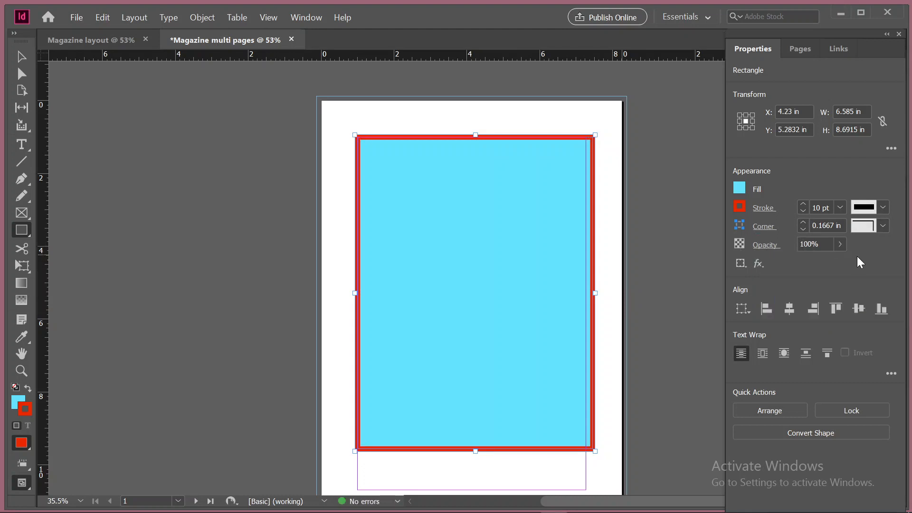
# Preview a drop shadow on the rectangle with its angle changed to 145° and discard the effect
pyautogui.click(758, 265)
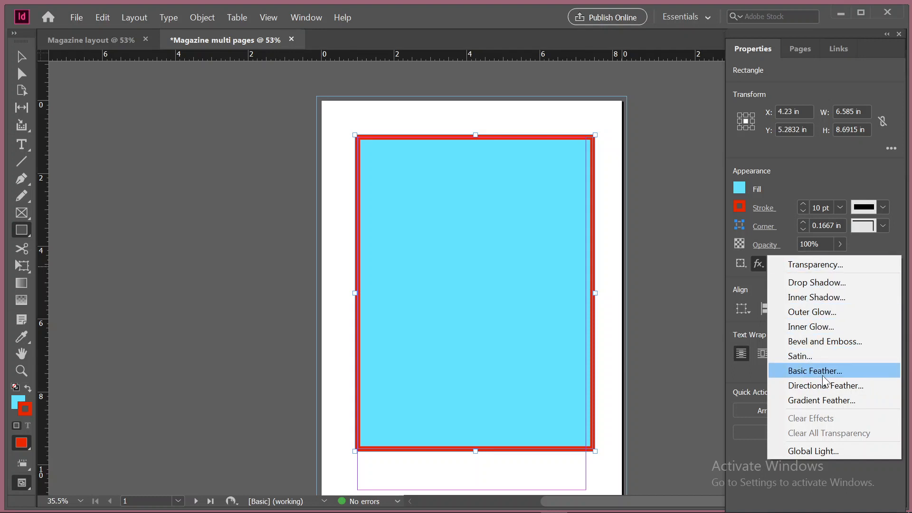
pyautogui.click(827, 282)
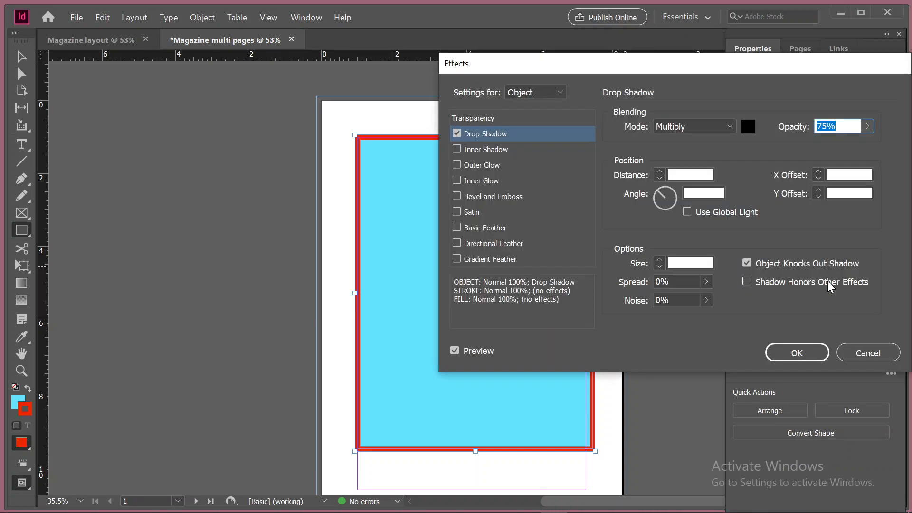
pyautogui.moveTo(730, 59); pyautogui.dragTo(130, 73)
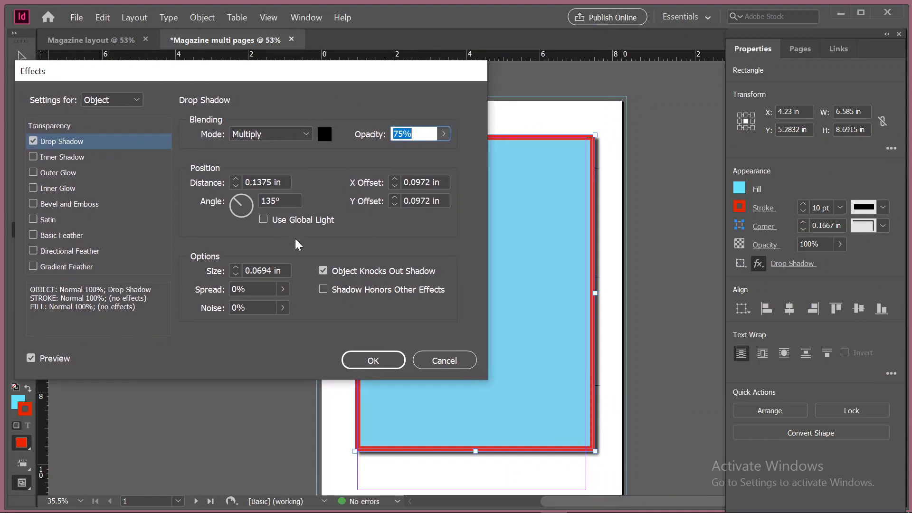
pyautogui.moveTo(240, 205)
pyautogui.mouseDown()
pyautogui.moveTo(245, 197)
pyautogui.moveTo(232, 199)
pyautogui.mouseUp()
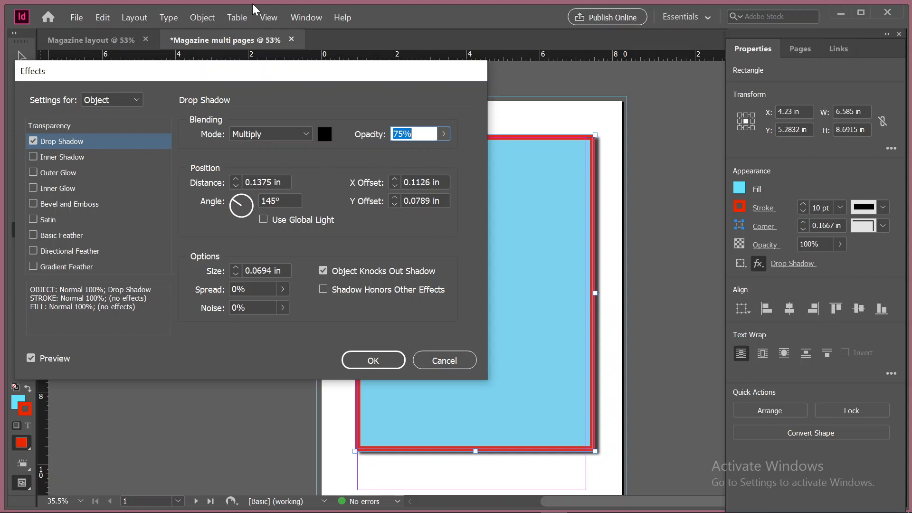
pyautogui.click(455, 362)
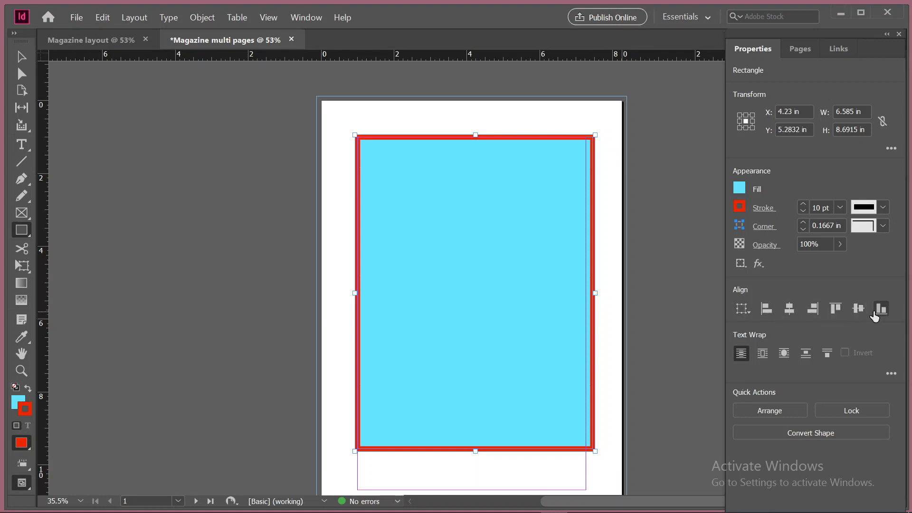
# Set the rectangle's alignment reference to Align to Spread
pyautogui.click(745, 311)
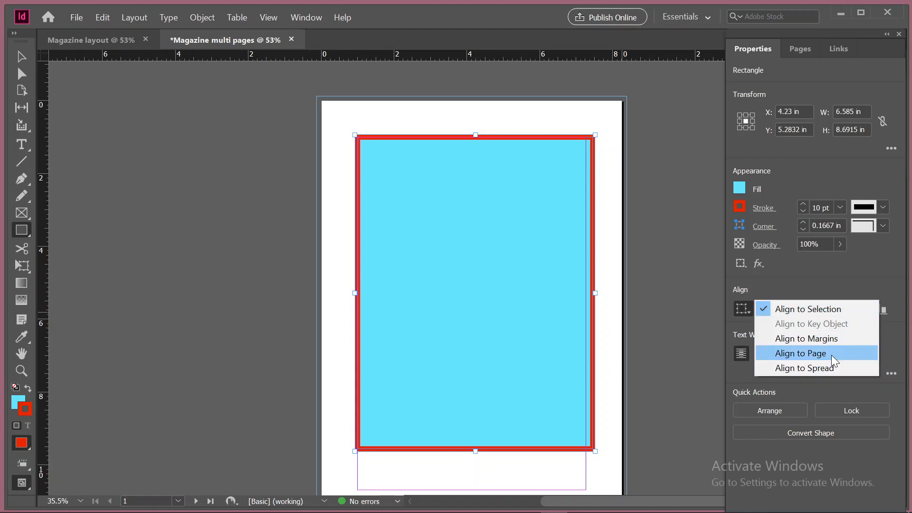
pyautogui.click(839, 373)
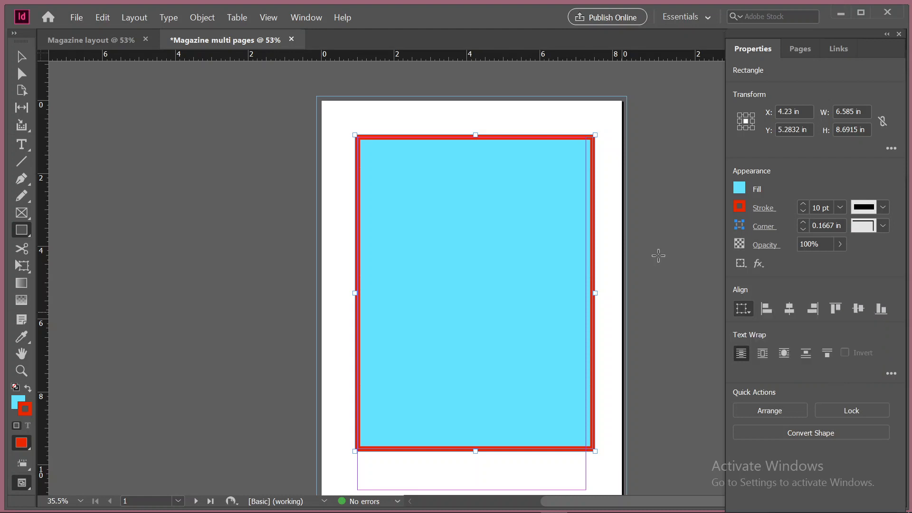
pyautogui.click(443, 407)
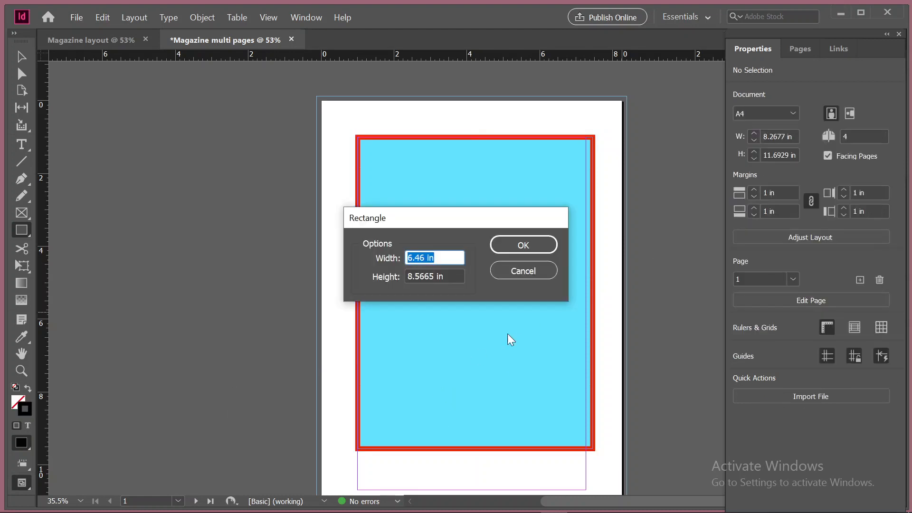
pyautogui.click(546, 272)
# Look through the blank facing pages 2 and 3 and return to the rectangle on page 1
pyautogui.scroll(-12, 477, 417)
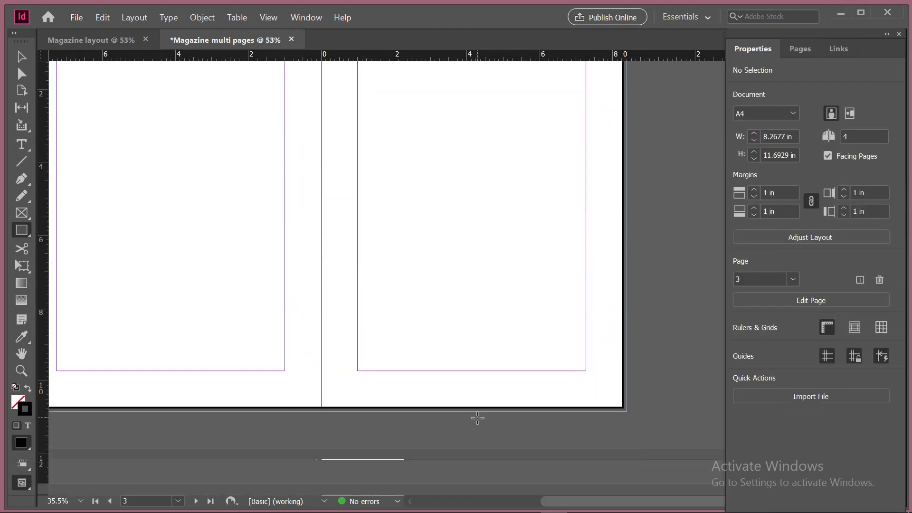
pyautogui.scroll(2, 477, 418)
pyautogui.hscroll(-3, 477, 418)
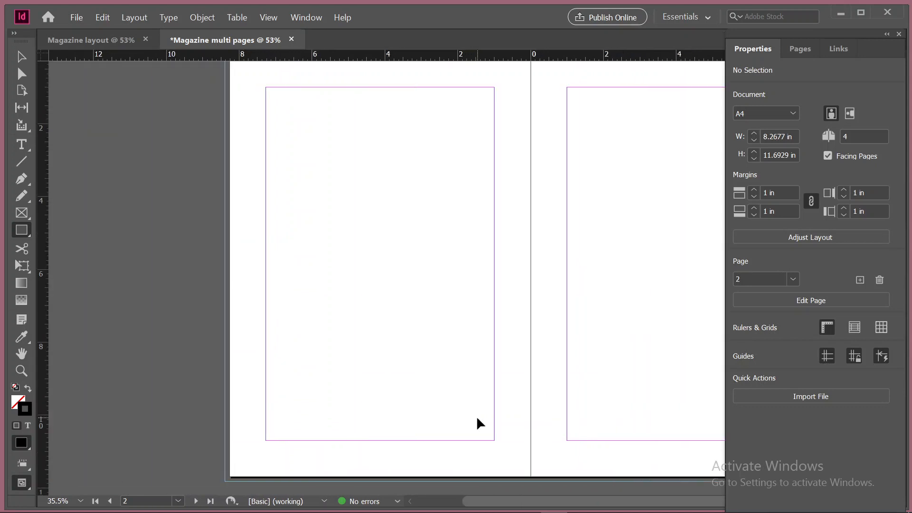
pyautogui.hscroll(1, 477, 418)
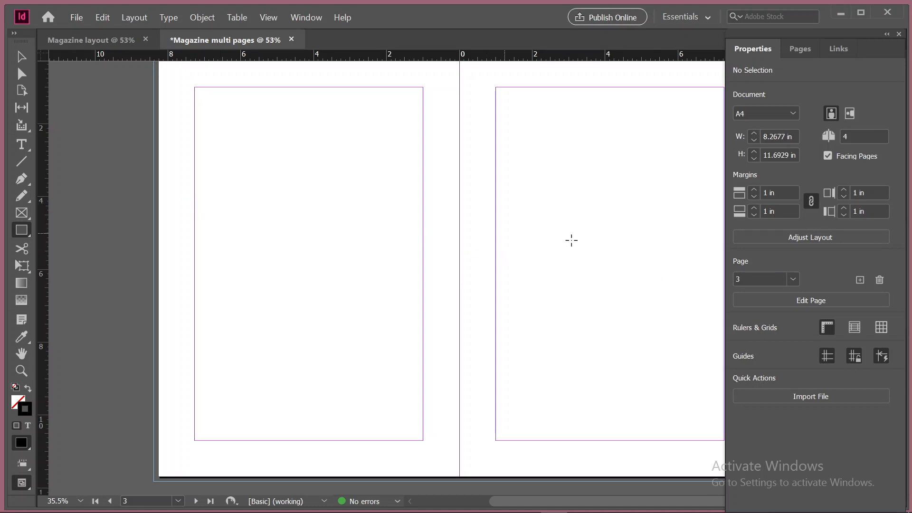
pyautogui.scroll(-1, 524, 366)
pyautogui.scroll(1, 579, 348)
pyautogui.scroll(15, 574, 328)
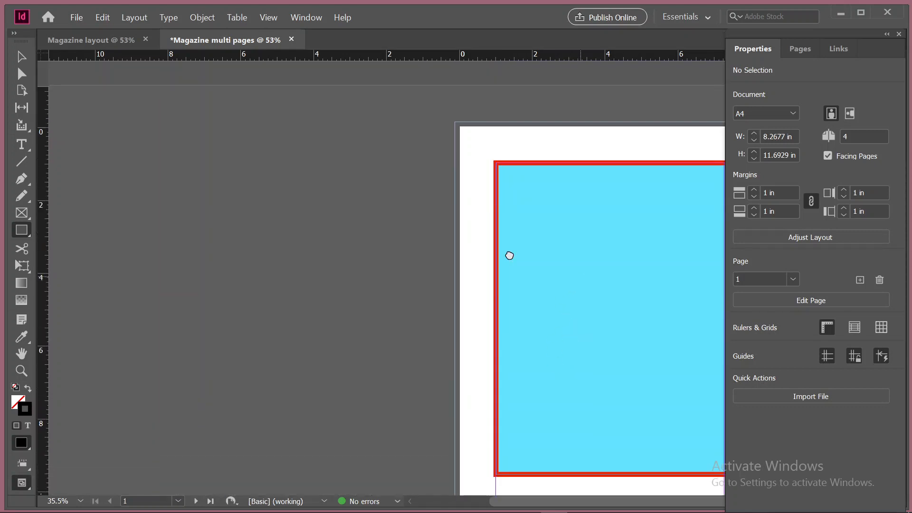
pyautogui.moveTo(508, 255); pyautogui.dragTo(380, 233)
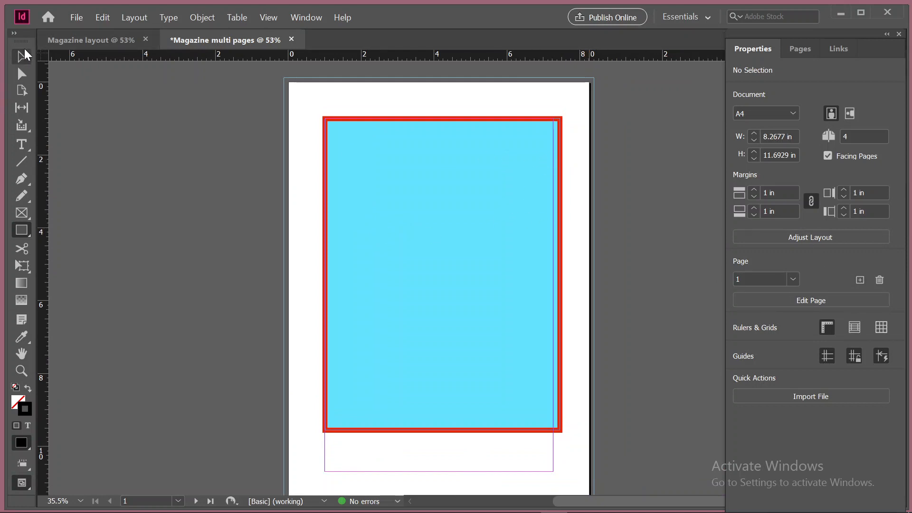
# Select the light blue rectangle on page 1 and convert its shape to an ellipse
pyautogui.press('v')
pyautogui.click(360, 141)
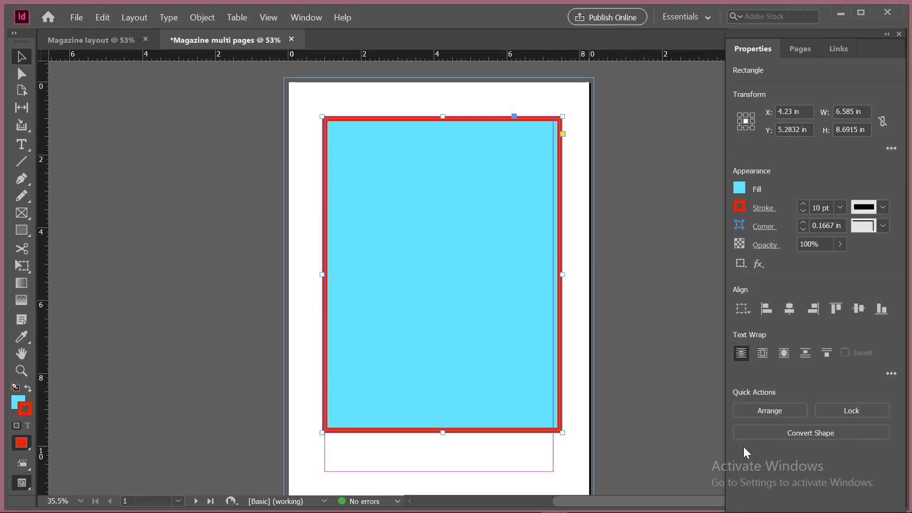
pyautogui.click(820, 441)
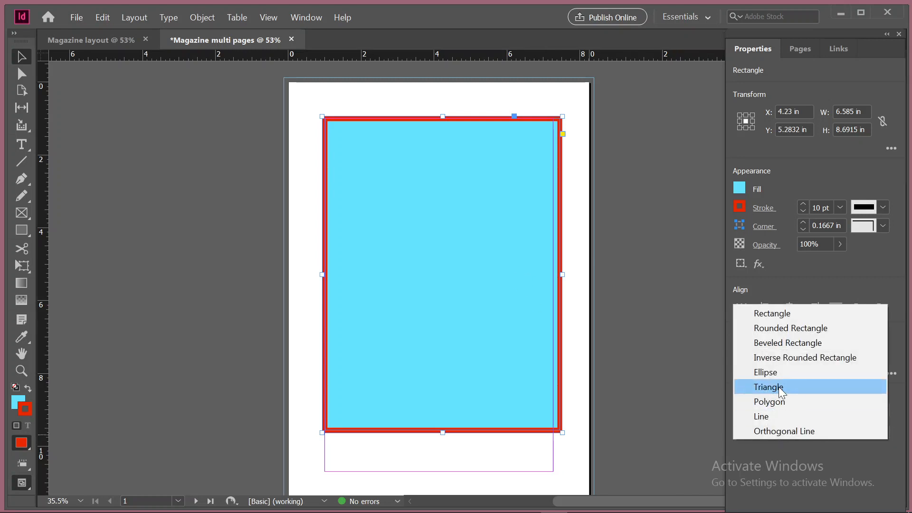
pyautogui.click(778, 373)
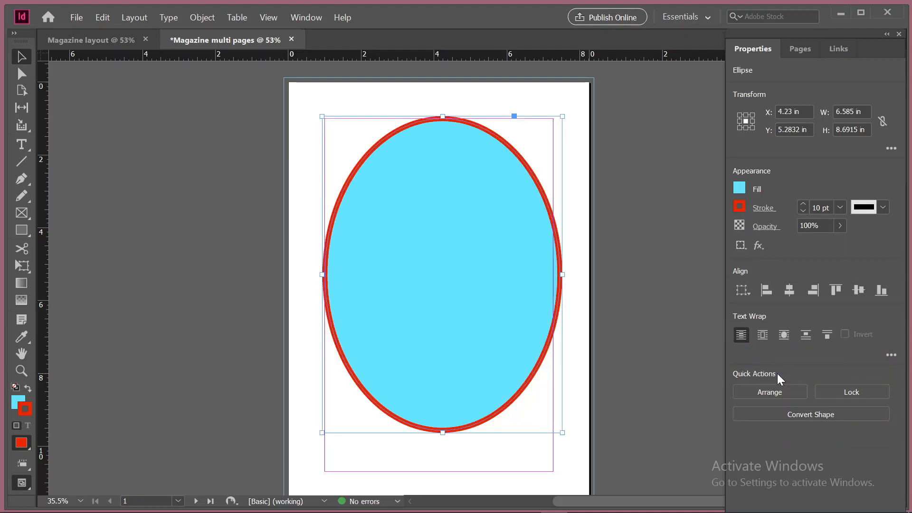
# Convert the ellipse on page 1 to a triangle, and that triangle to a rounded rectangle
pyautogui.click(810, 414)
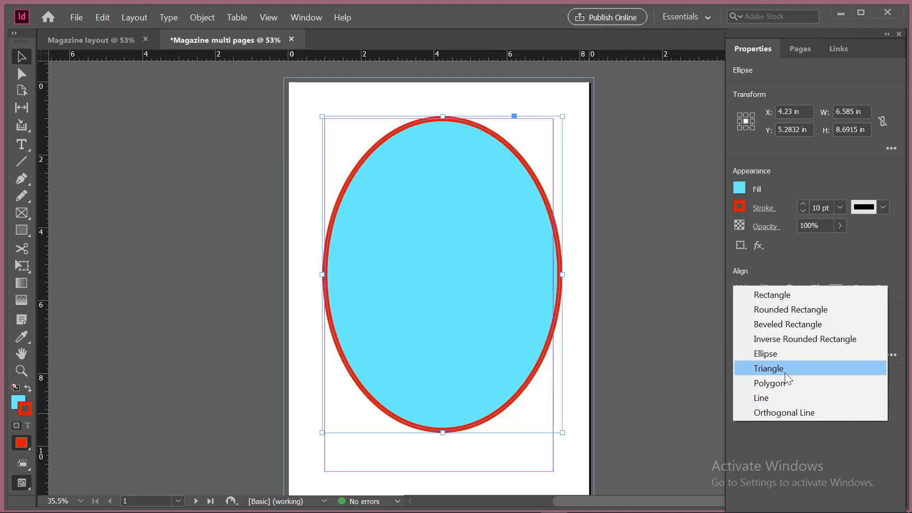
pyautogui.click(786, 374)
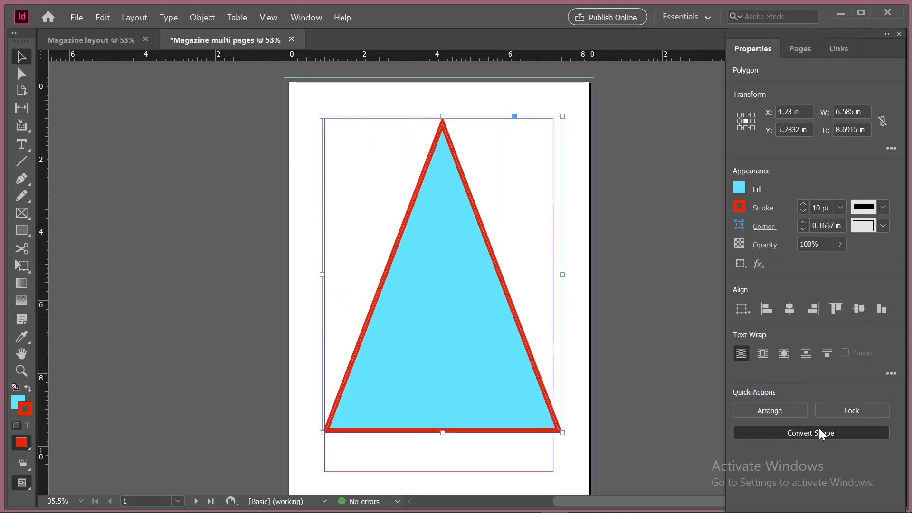
pyautogui.click(820, 434)
pyautogui.click(804, 332)
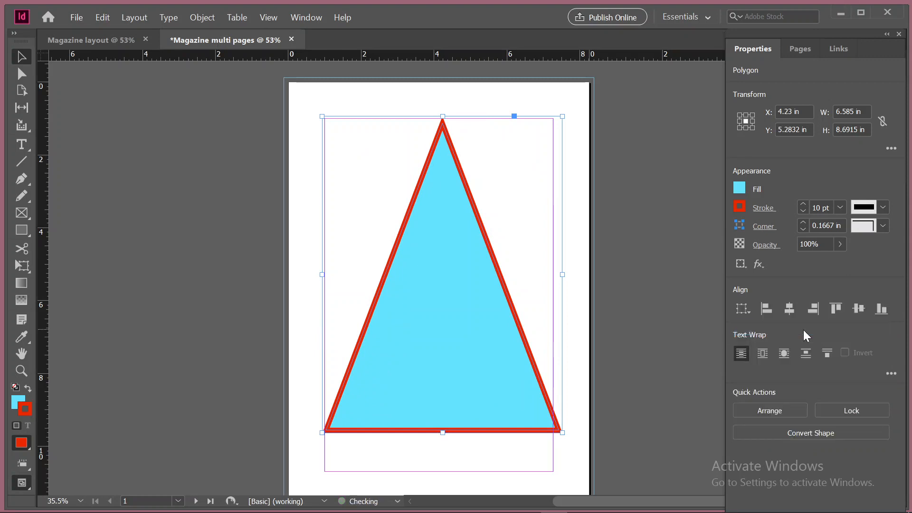
# Try converting the rounded rectangle to a line and undo the conversion
pyautogui.click(836, 434)
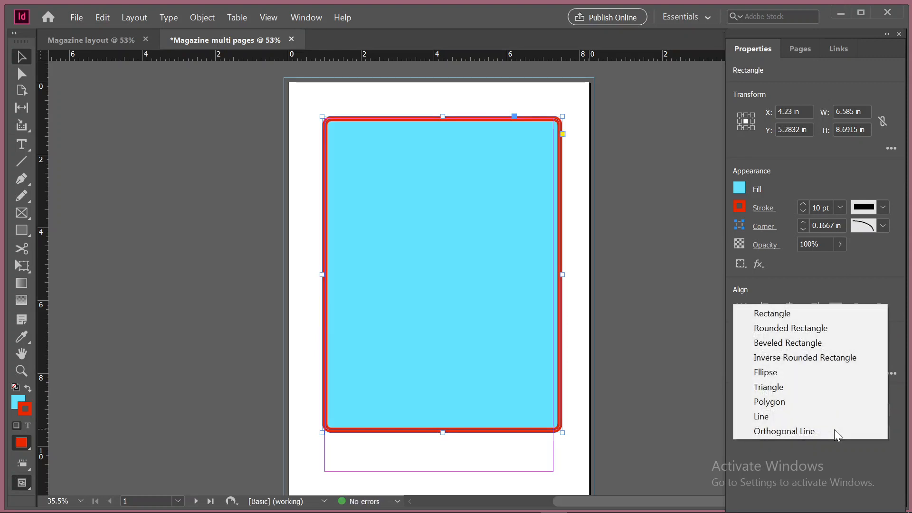
pyautogui.click(797, 417)
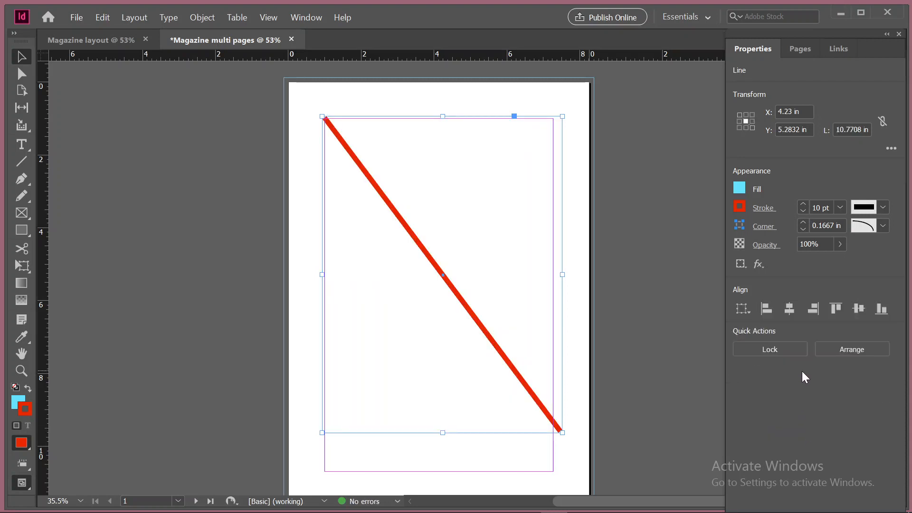
pyautogui.hotkey('ctrl', 'z')
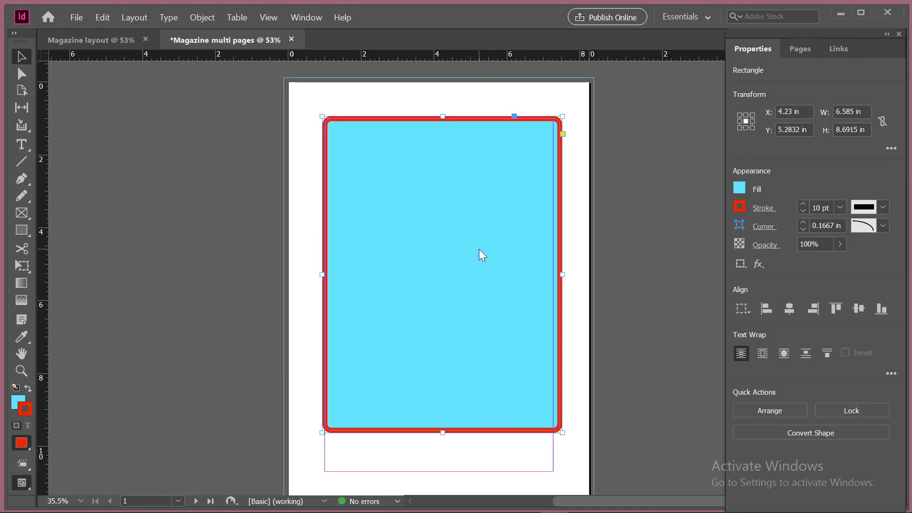
pyautogui.hotkey('ctrl', 'd')
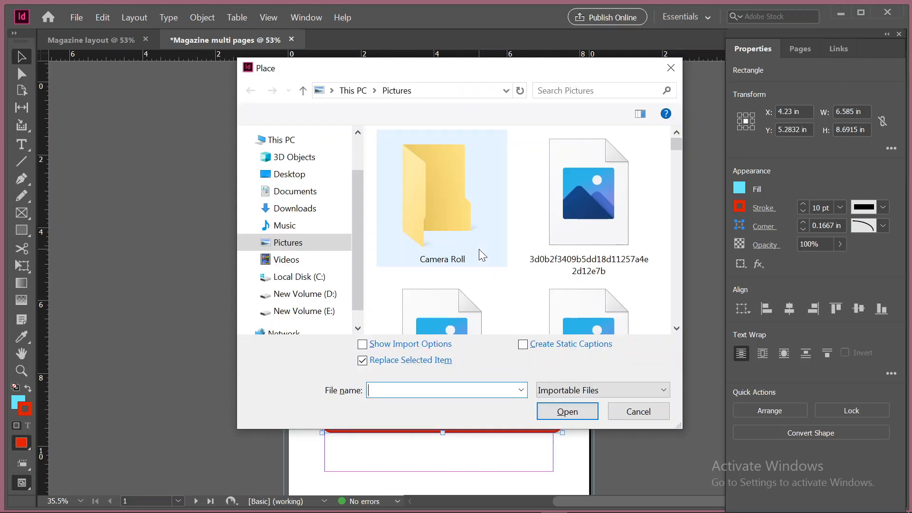
pyautogui.scroll(-10, 480, 255)
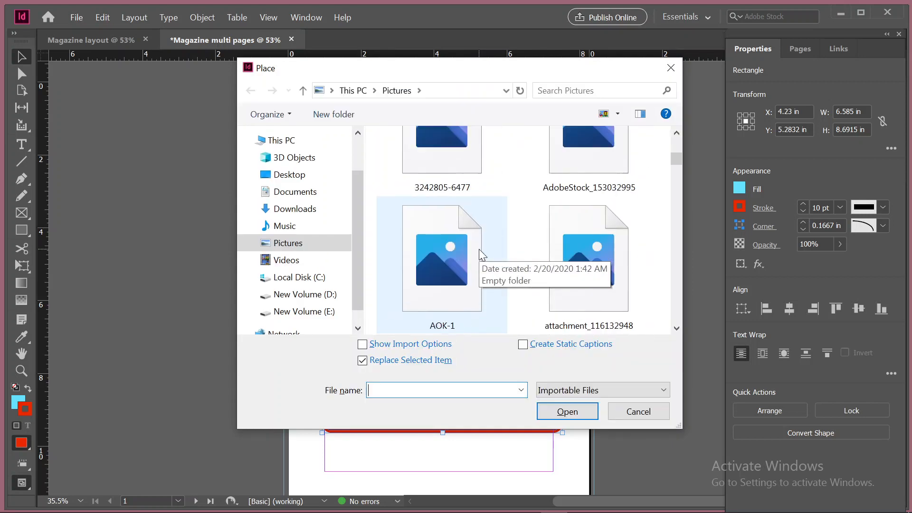
pyautogui.scroll(-10, 481, 255)
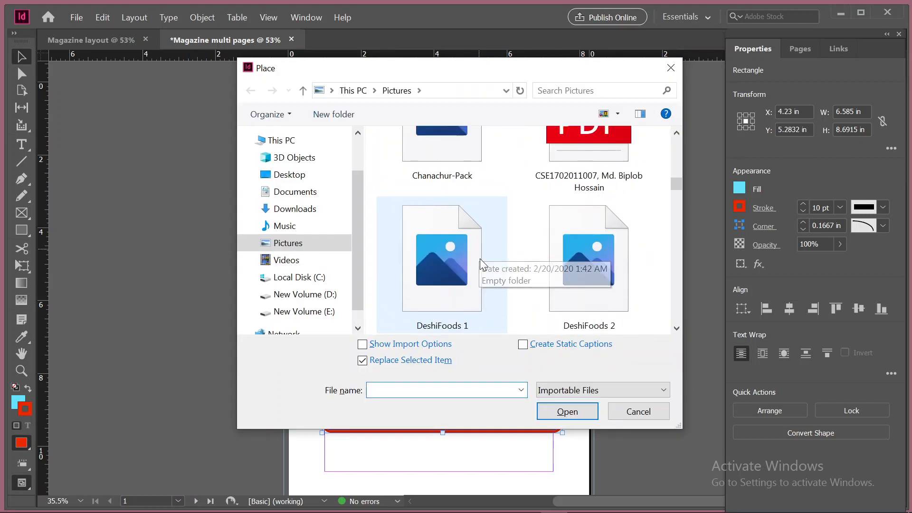
pyautogui.scroll(-5, 482, 265)
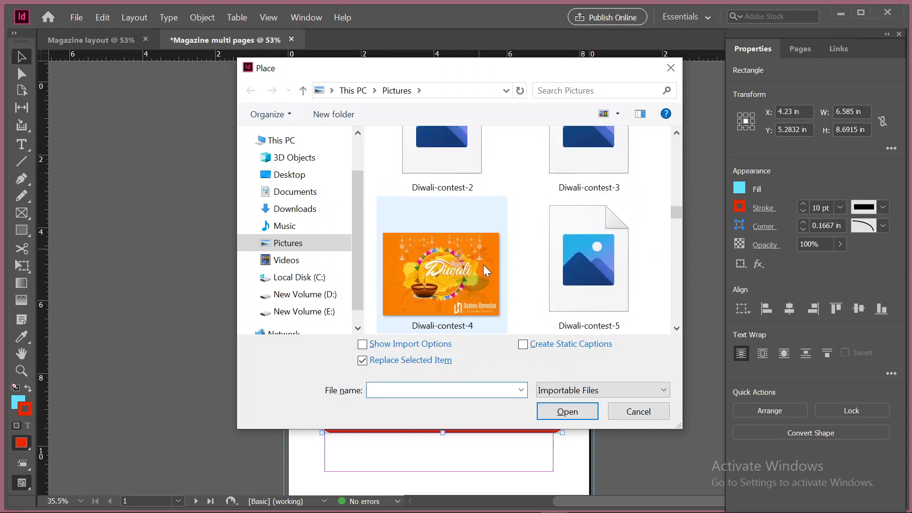
pyautogui.click(647, 417)
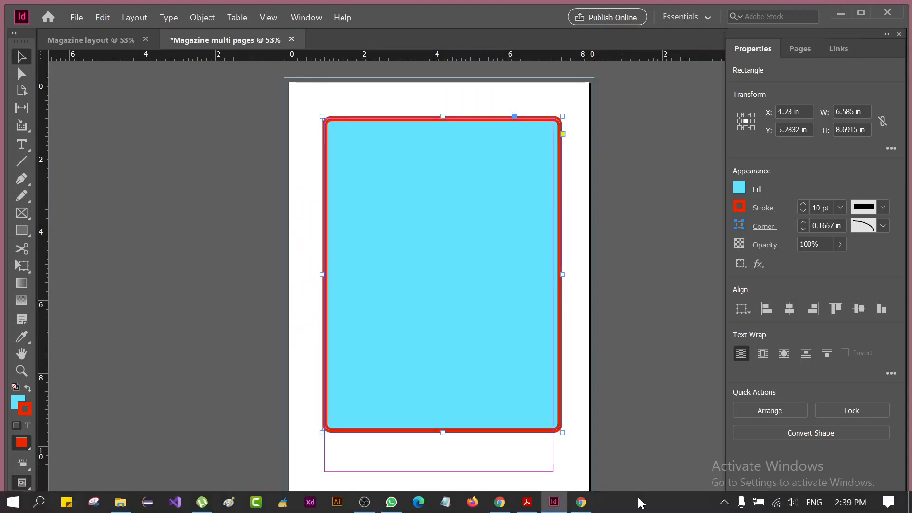
# Switch to Chrome, search Google for "unspalash" in a new tab and open the Unsplash website from the results
pyautogui.click(589, 504)
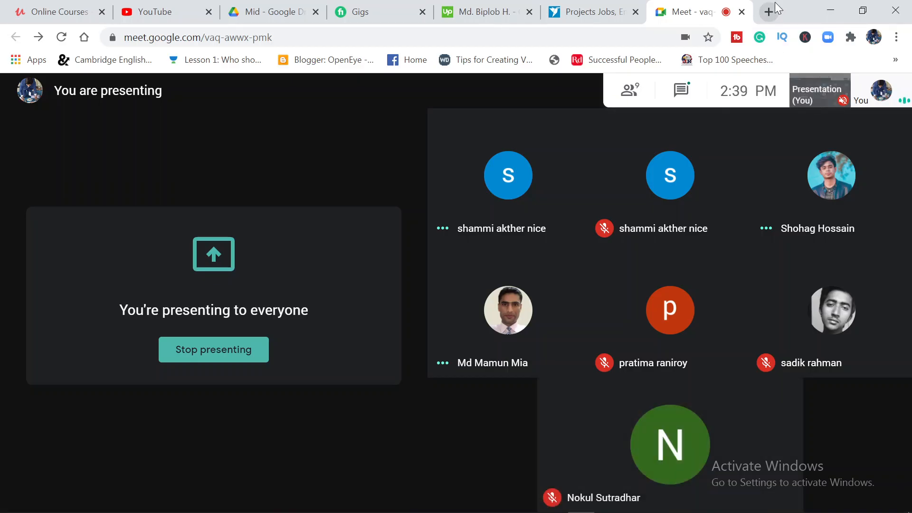
pyautogui.click(770, 10)
pyautogui.click(570, 36)
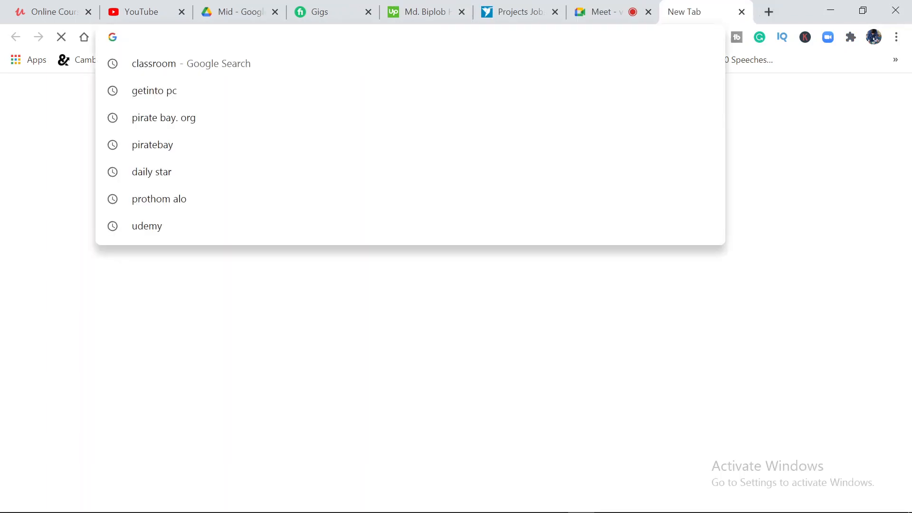
pyautogui.write('unspalash')
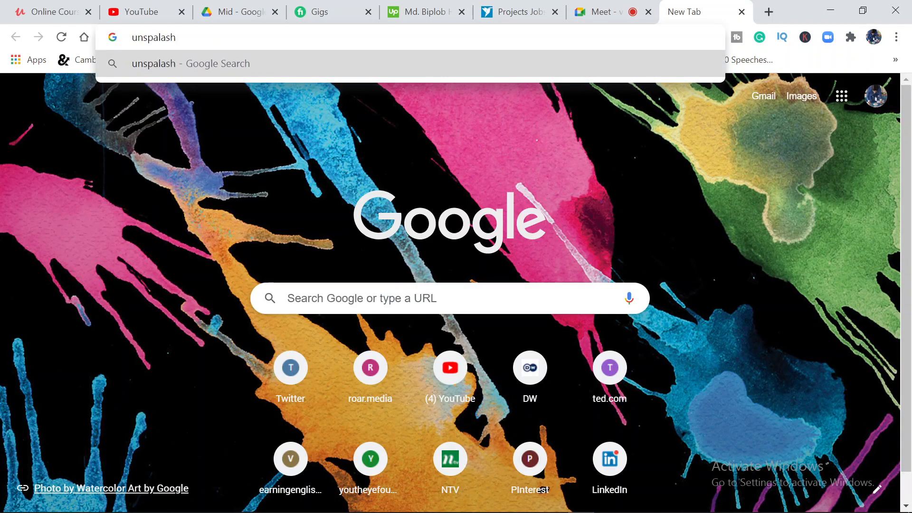
pyautogui.press('Return')
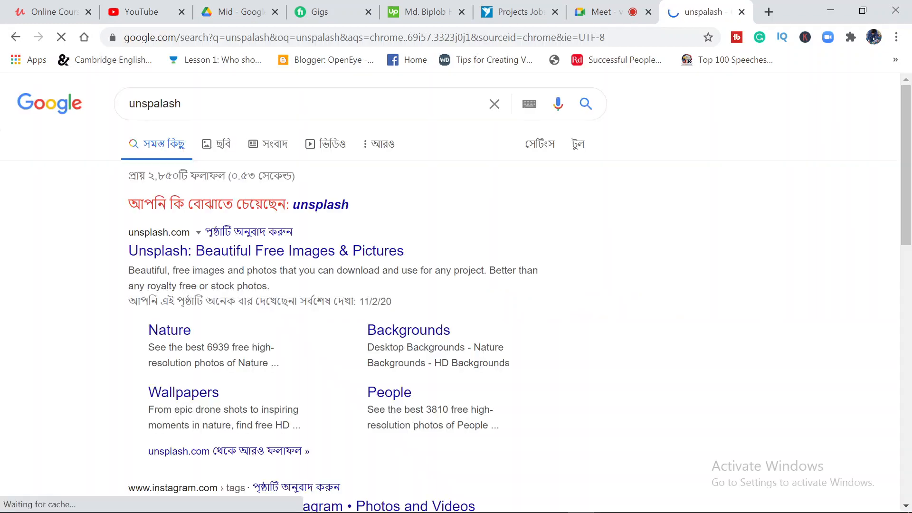
pyautogui.click(234, 254)
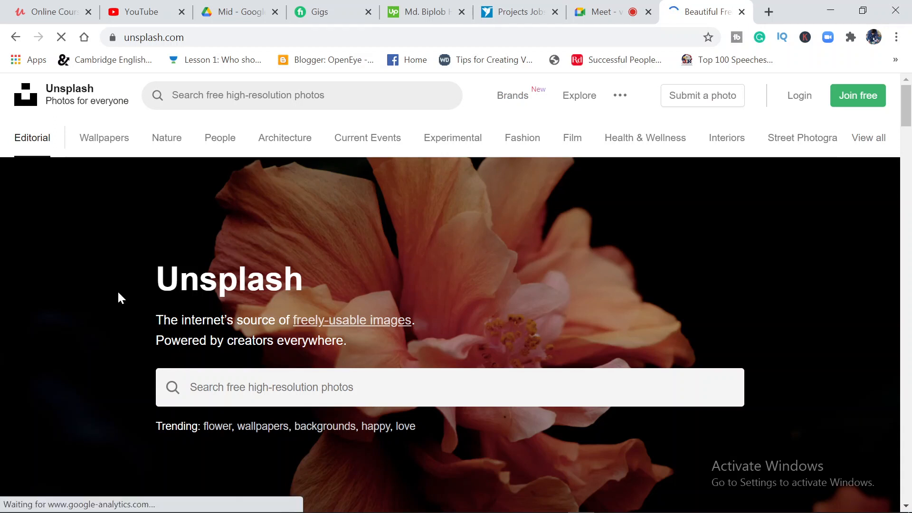
# Search Unsplash for "bangladesh" photos
pyautogui.click(271, 387)
pyautogui.write('b')
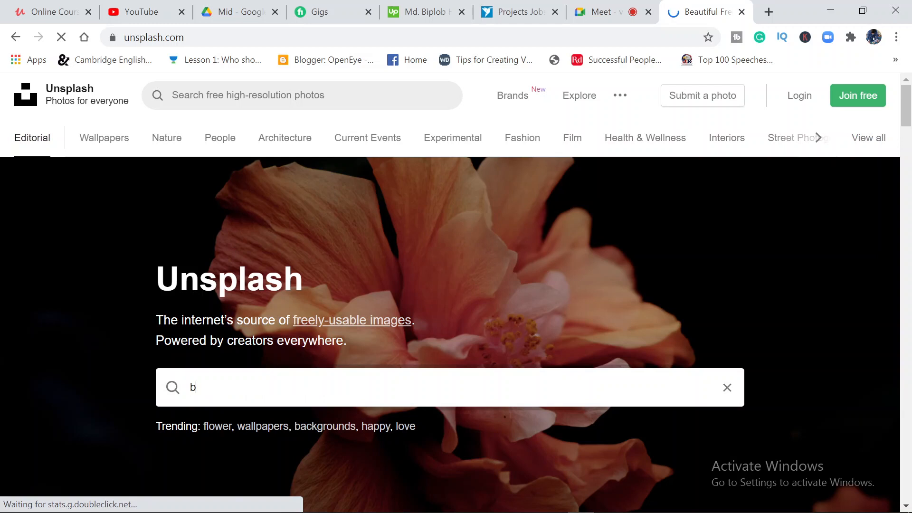
pyautogui.write('angladesh')
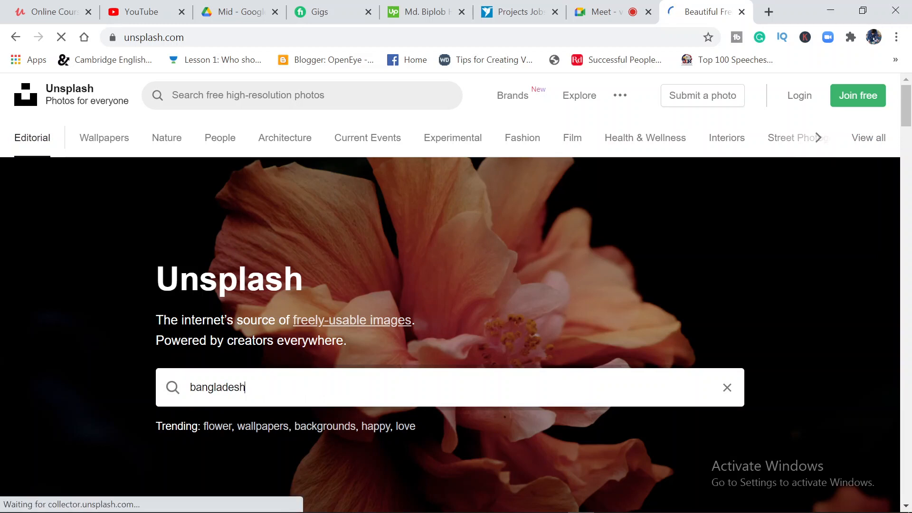
pyautogui.press('Return')
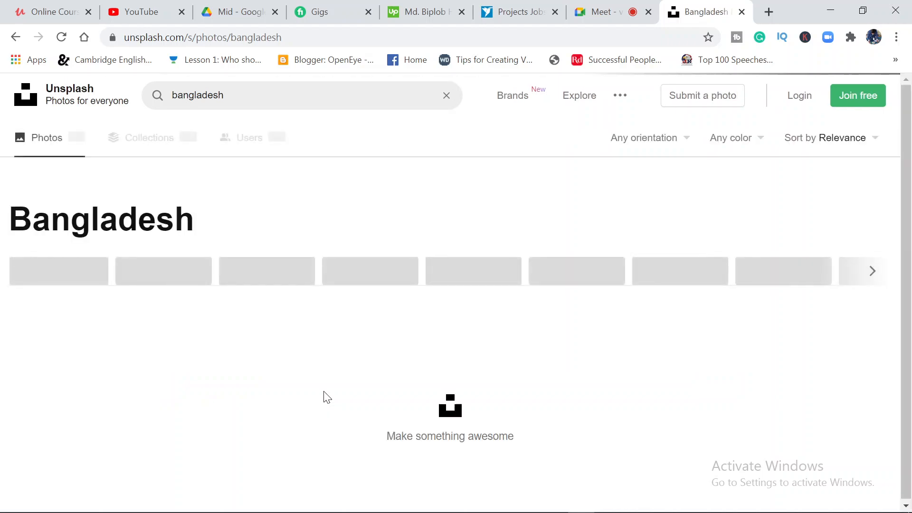
# Look through the Bangladesh photo results for a picture suitable for the magazine page
pyautogui.scroll(-4, 326, 396)
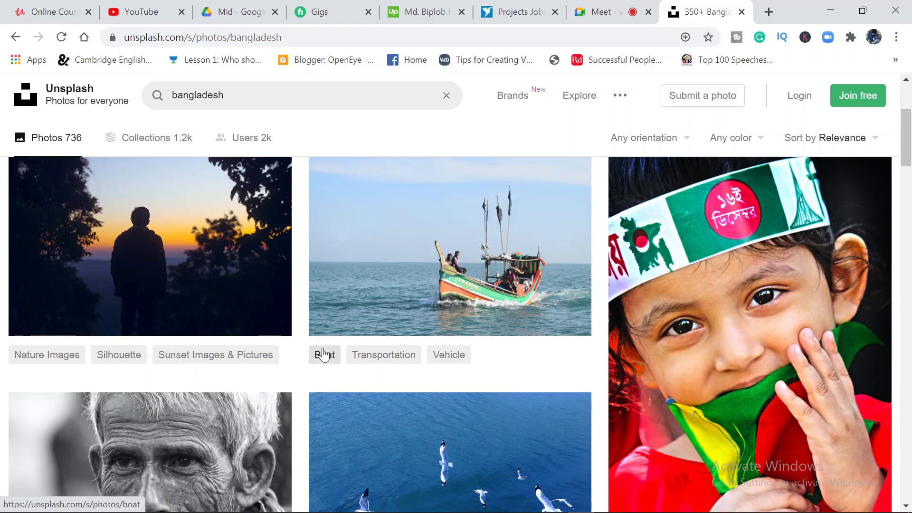
pyautogui.scroll(-9, 323, 354)
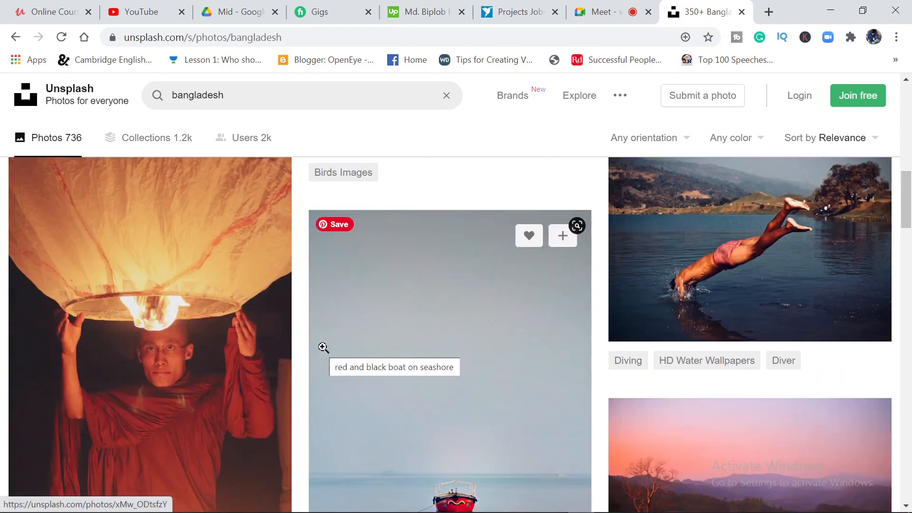
pyautogui.scroll(-6, 323, 347)
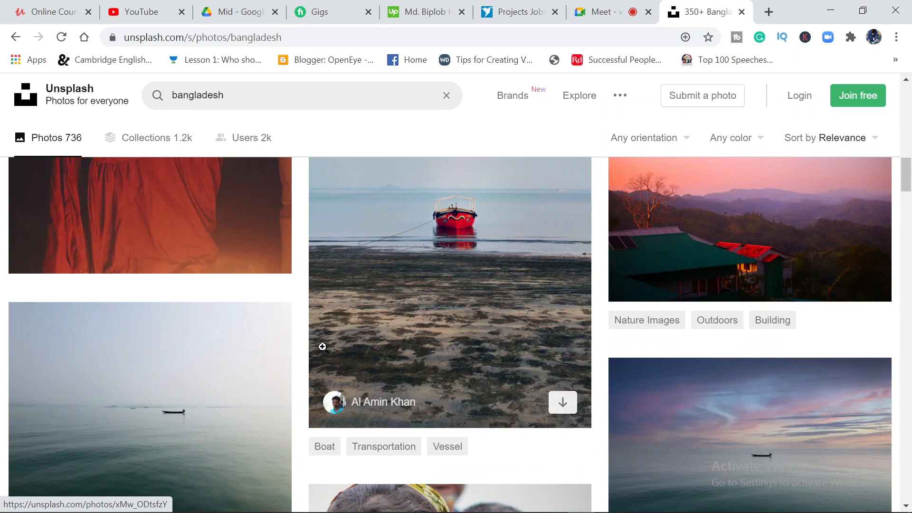
pyautogui.scroll(2, 322, 347)
pyautogui.scroll(-12, 323, 347)
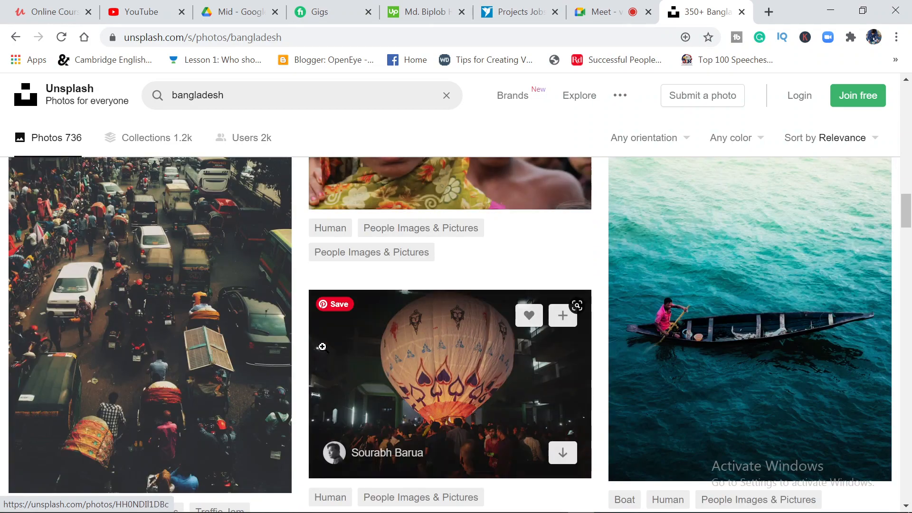
pyautogui.scroll(-9, 322, 347)
pyautogui.scroll(4, 322, 346)
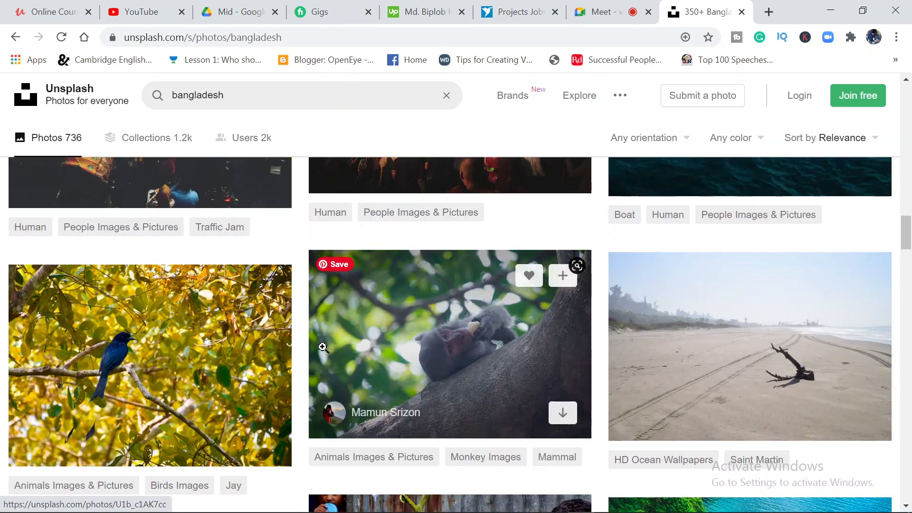
pyautogui.scroll(-10, 322, 346)
pyautogui.scroll(-5, 322, 347)
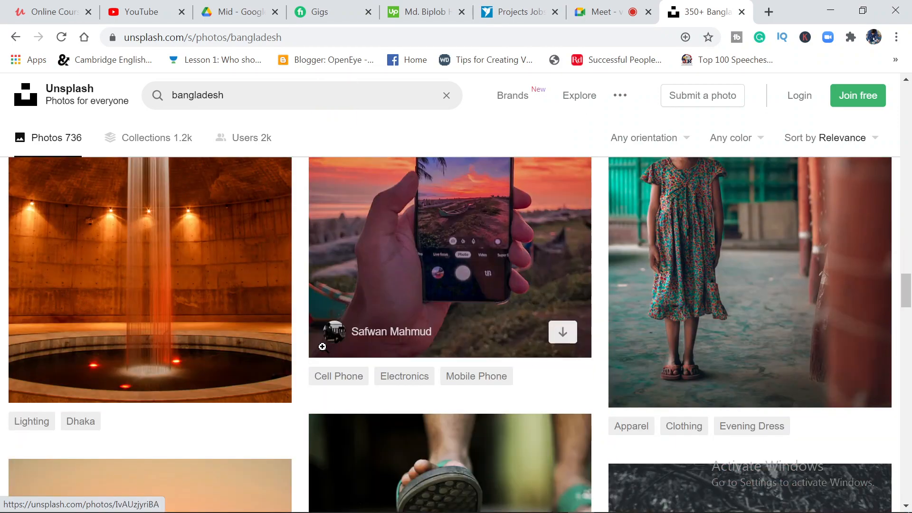
# Refine the Unsplash search to "bangladesh hill" and look through the landscape photos in the results
pyautogui.scroll(20, 332, 333)
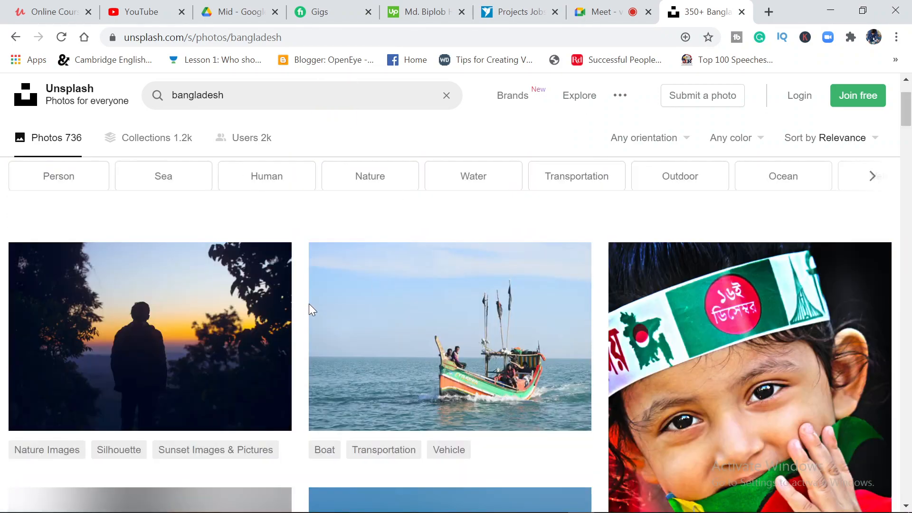
pyautogui.scroll(2, 309, 304)
pyautogui.click(256, 95)
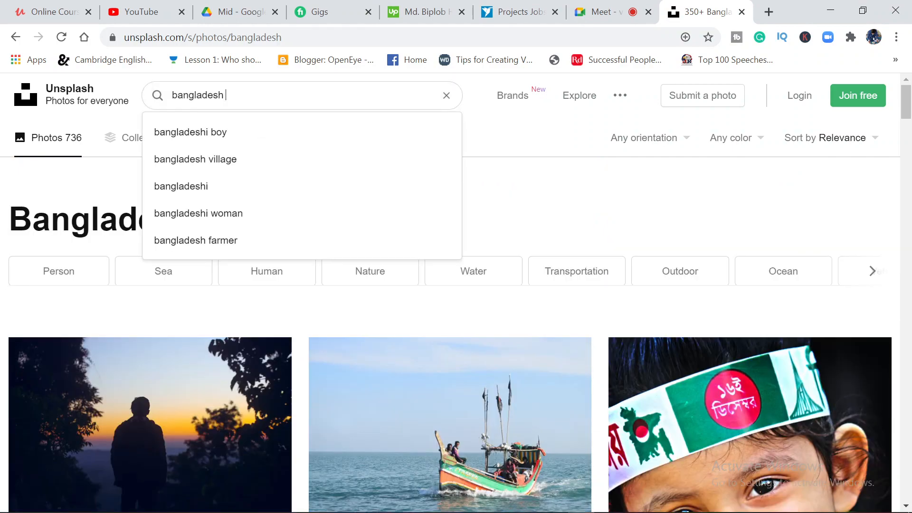
pyautogui.press('Return')
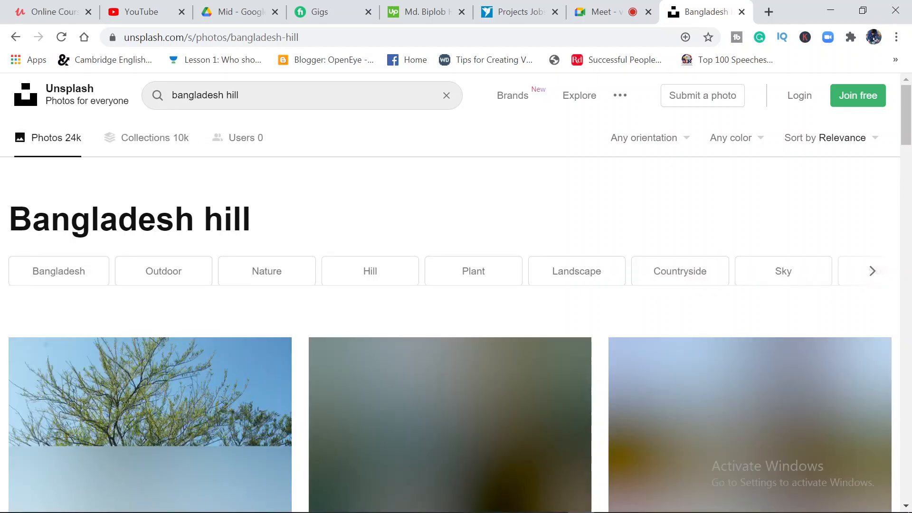
pyautogui.scroll(-5, 230, 348)
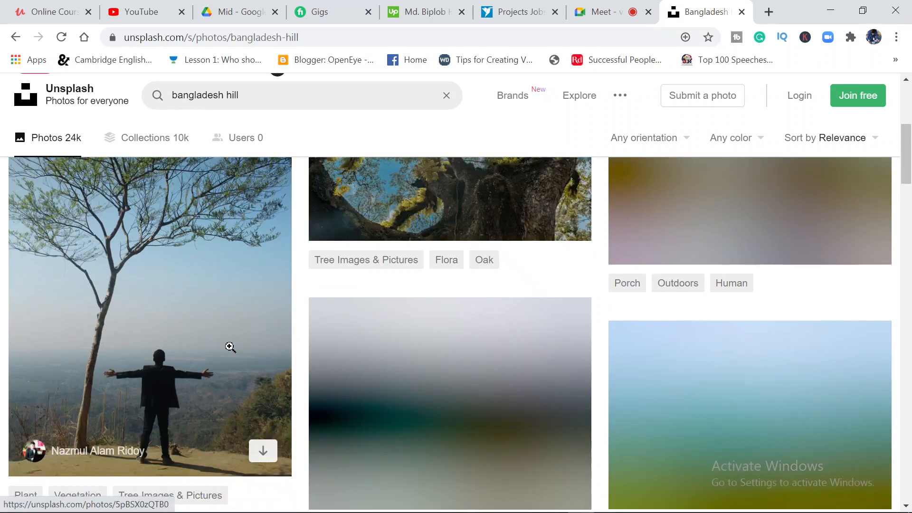
pyautogui.scroll(4, 229, 347)
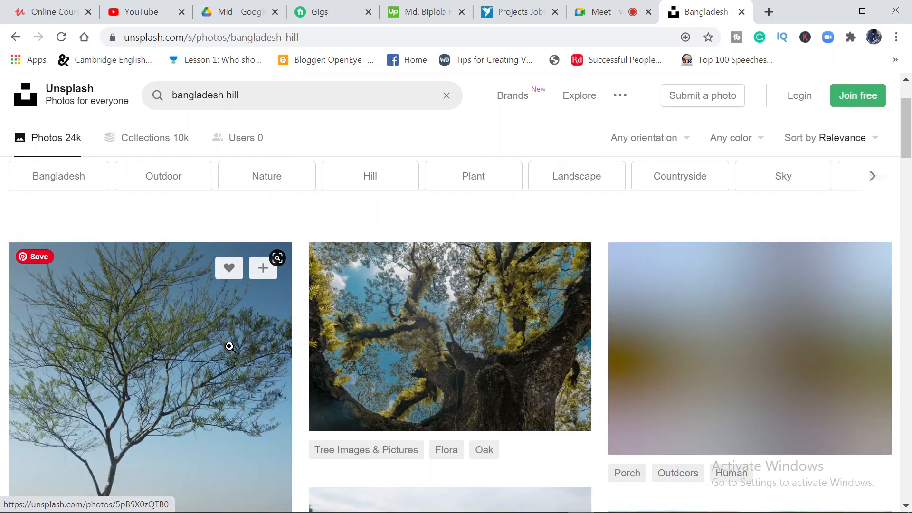
pyautogui.scroll(-8, 230, 347)
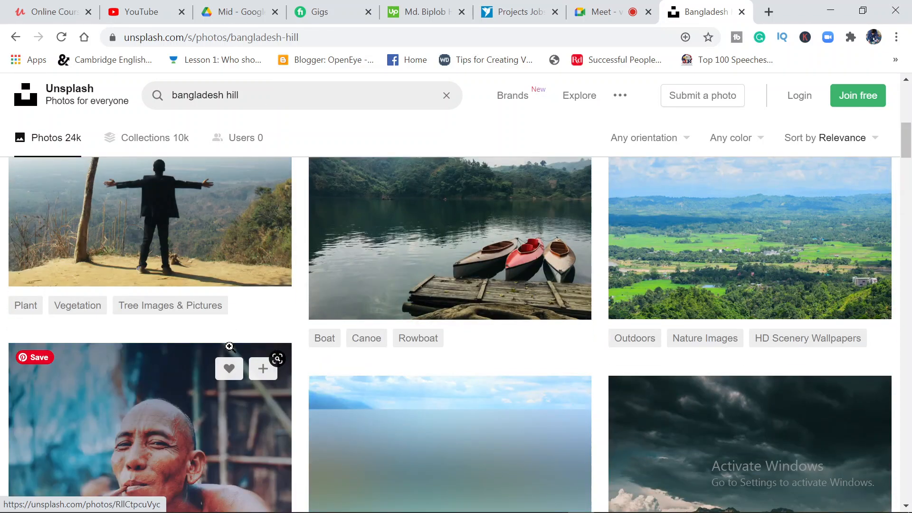
pyautogui.scroll(-4, 230, 347)
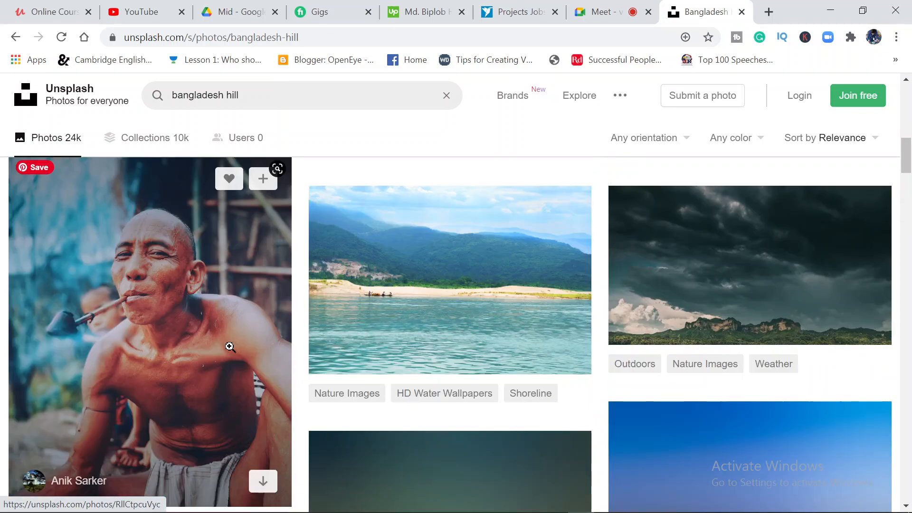
pyautogui.scroll(6, 230, 347)
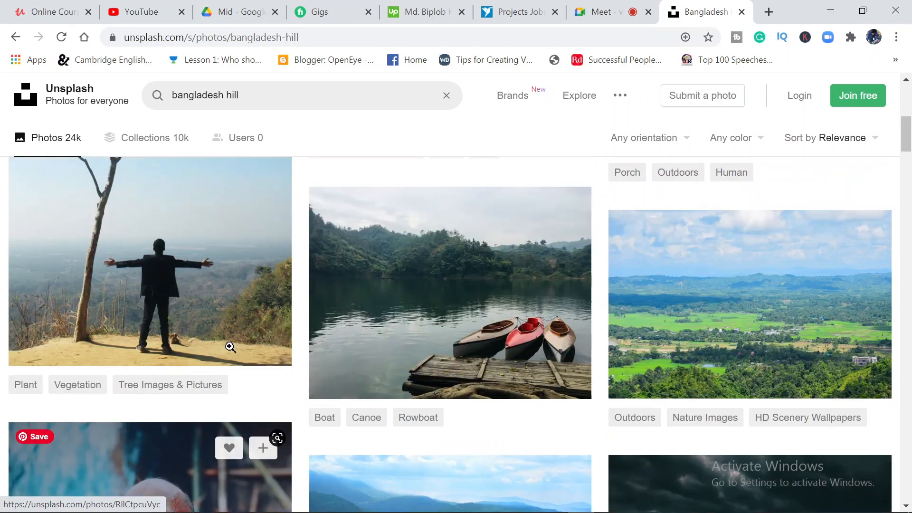
pyautogui.scroll(-10, 230, 347)
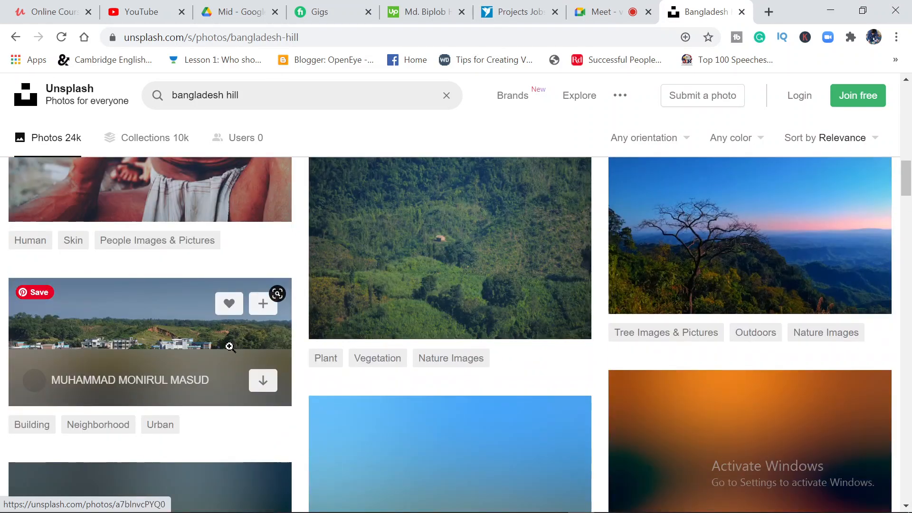
pyautogui.scroll(2, 230, 347)
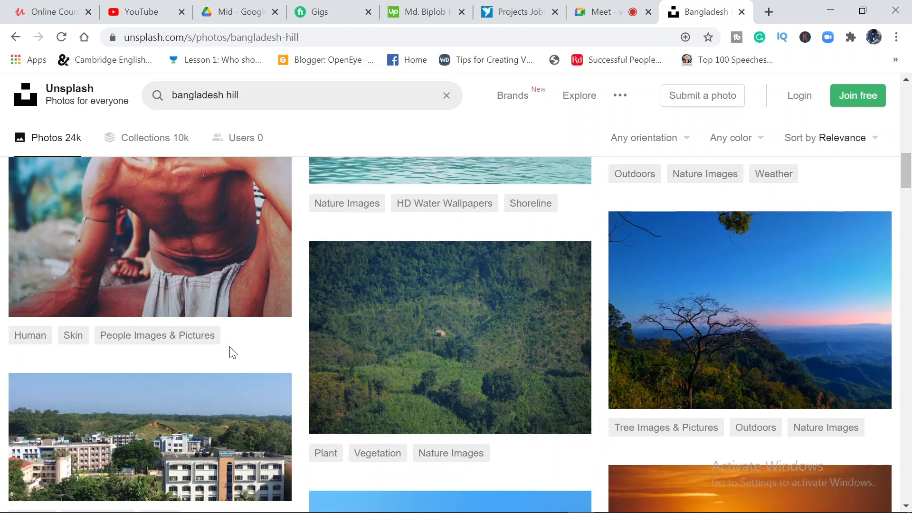
# Find the portrait photo of a green hill trail under clouds in the results and save it to Downloads as pidangzi-Oii3k5bAHLc-unsplash
pyautogui.scroll(-1, 233, 352)
pyautogui.scroll(-2, 233, 352)
pyautogui.scroll(-4, 229, 347)
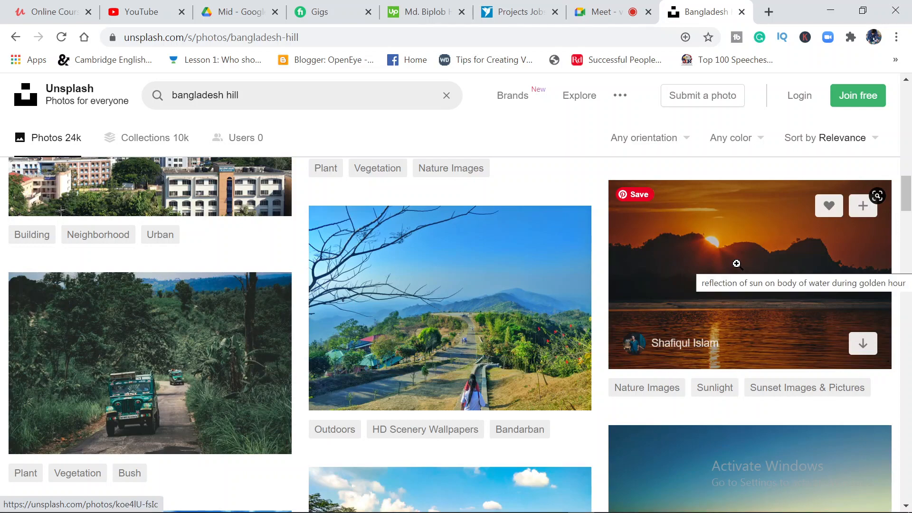
pyautogui.scroll(-8, 737, 263)
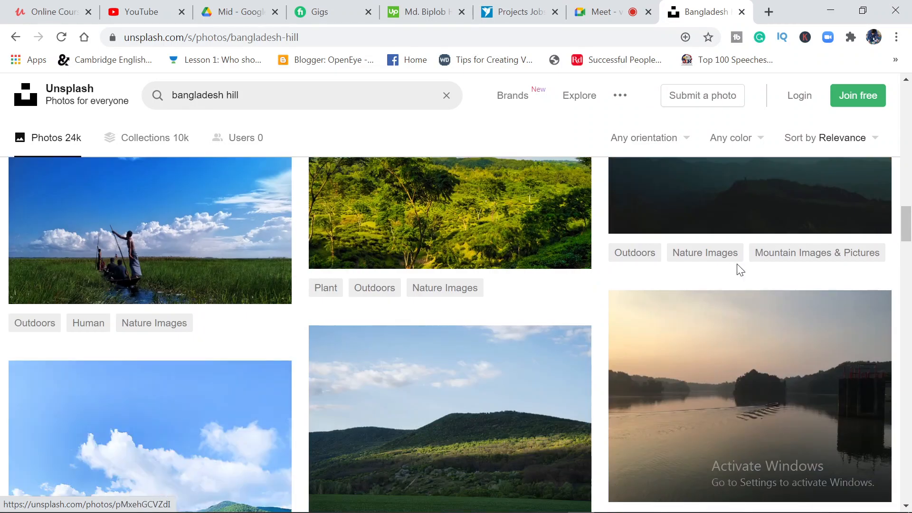
pyautogui.scroll(-2, 738, 266)
pyautogui.scroll(-3, 738, 264)
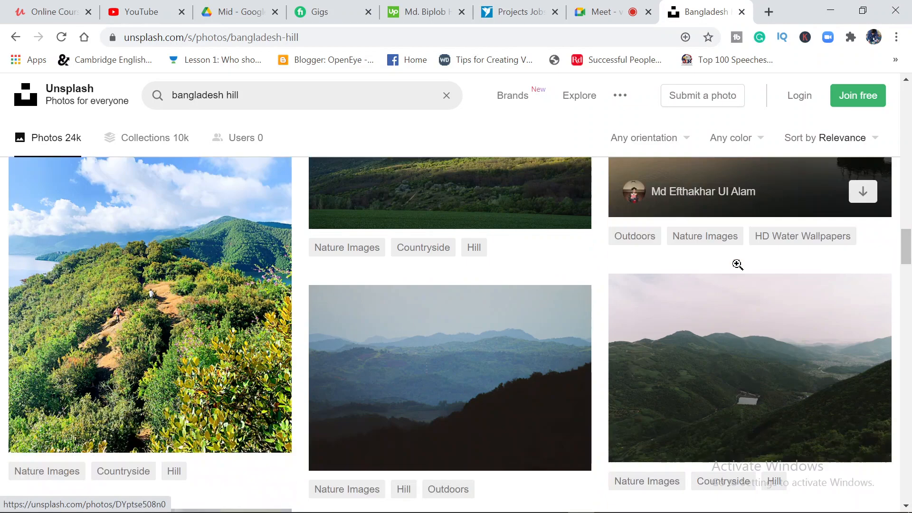
pyautogui.click(161, 283)
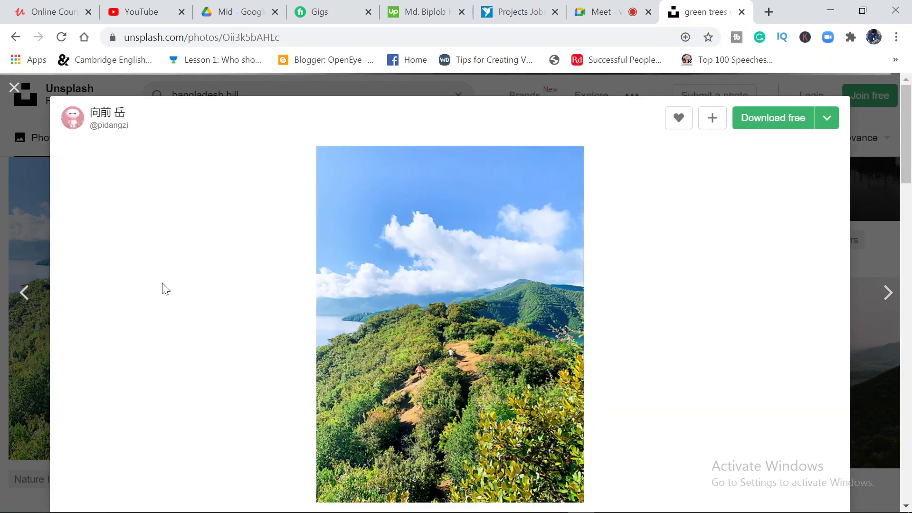
pyautogui.click(766, 124)
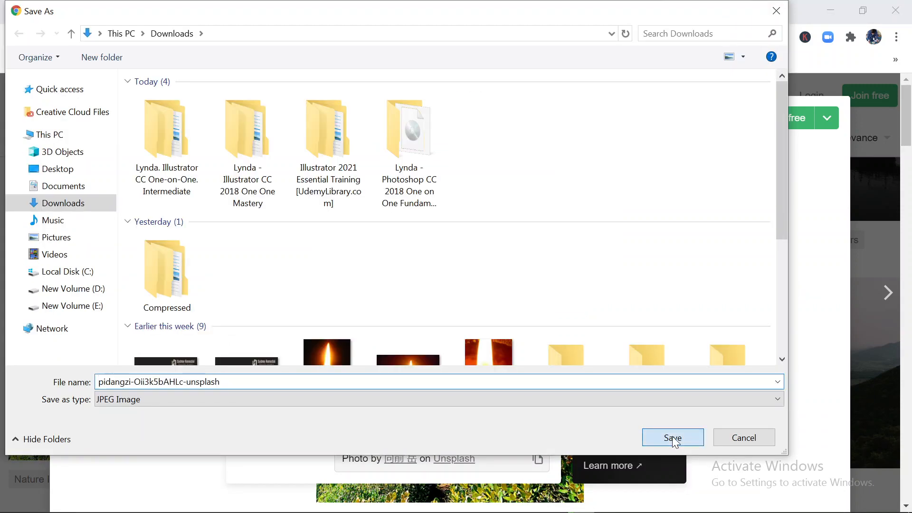
pyautogui.click(672, 436)
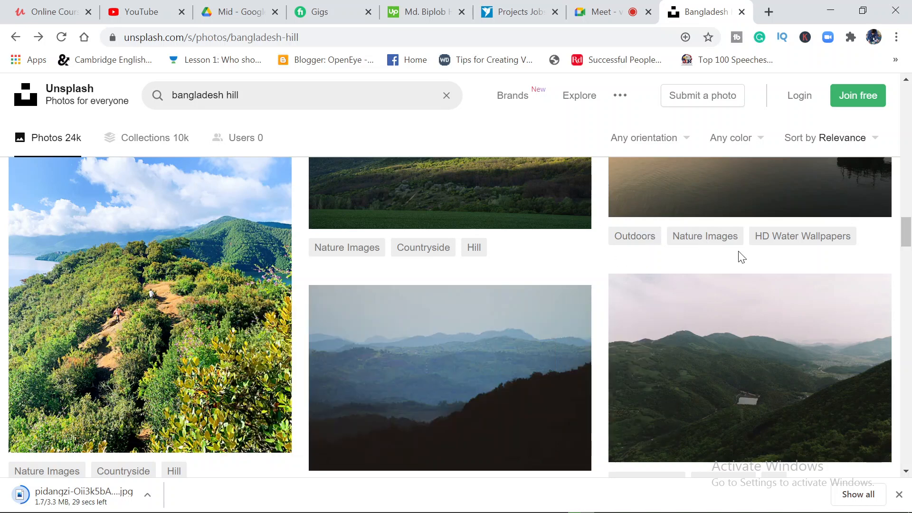
pyautogui.scroll(2, 508, 369)
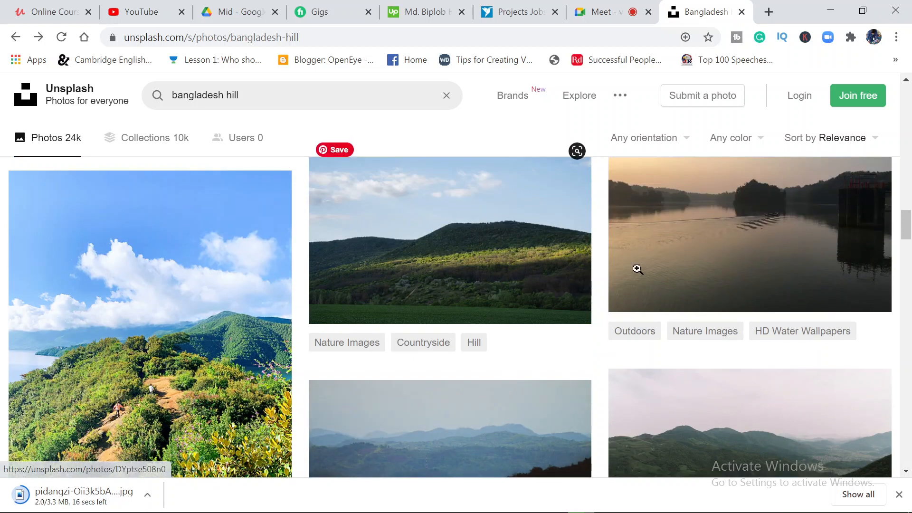
# Switch back to InDesign and place pidangzi-Oii3k5bAHLc-unsplash from the Downloads folder into the selected red-bordered rectangle
pyautogui.click(829, 7)
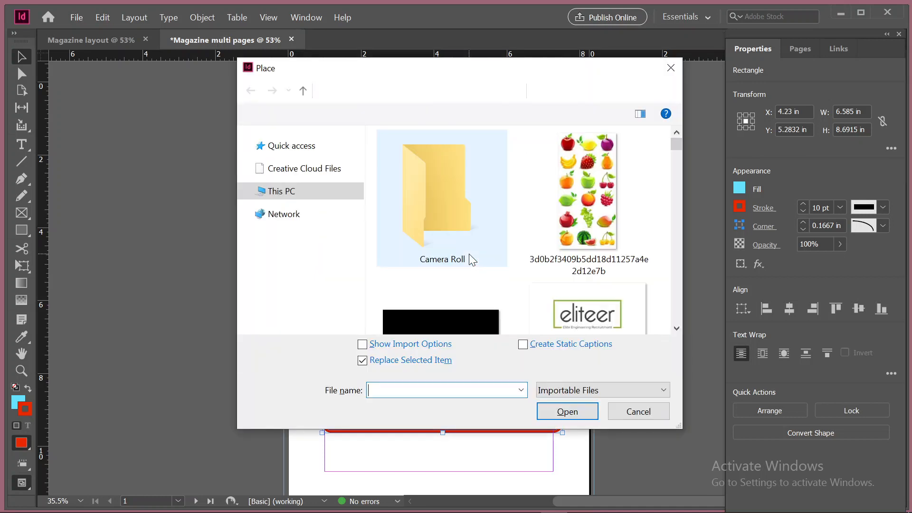
pyautogui.click(315, 209)
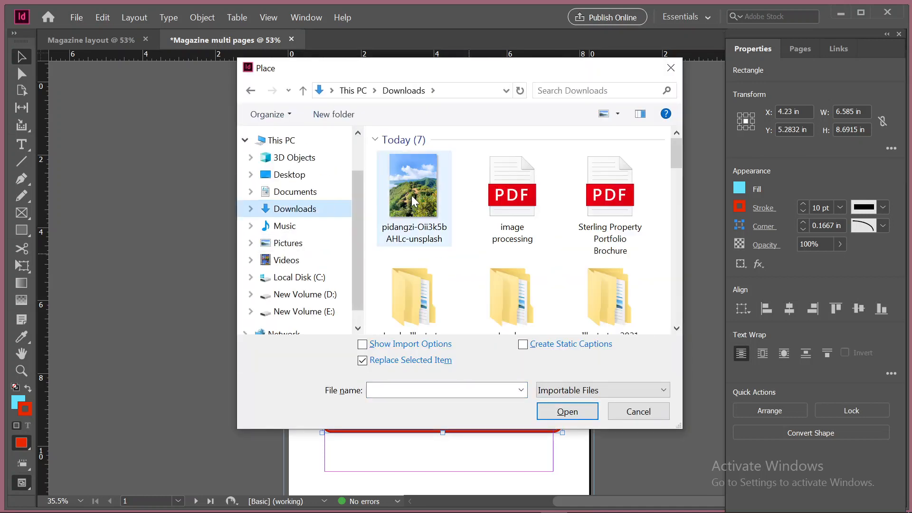
pyautogui.click(418, 188)
pyautogui.click(569, 412)
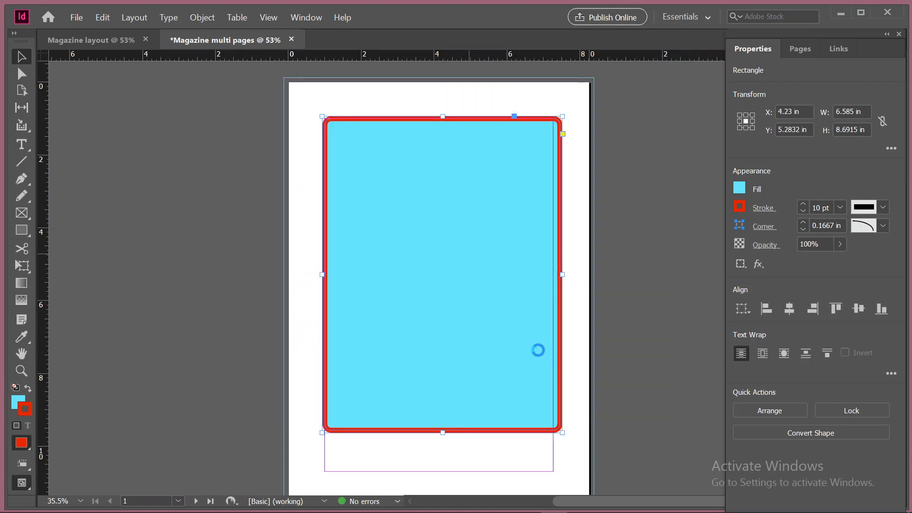
pyautogui.click(538, 350)
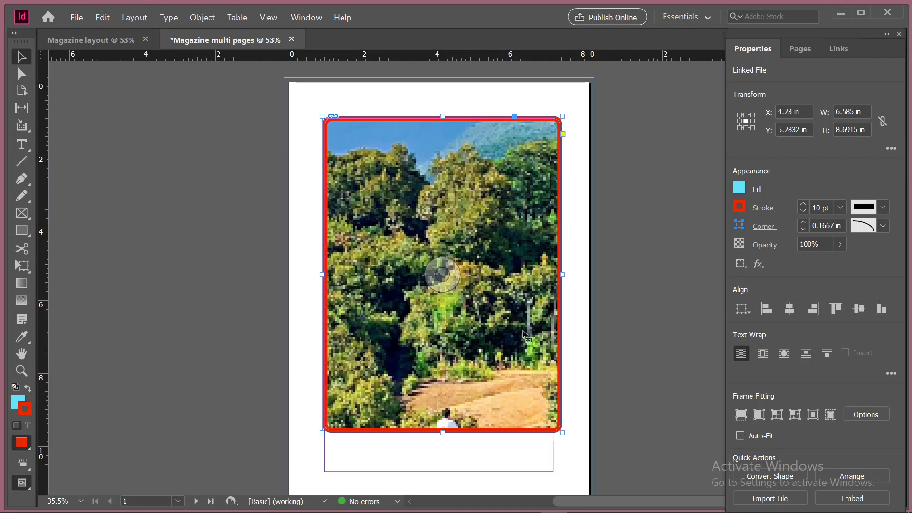
# Check the placed photo against the document's pages and fill the red-bordered frame proportionally with it
pyautogui.hotkey('ctrl', '-')
pyautogui.hotkey('ctrl', '-')
pyautogui.hotkey('ctrl', '-')
pyautogui.hotkey('ctrl', '-')
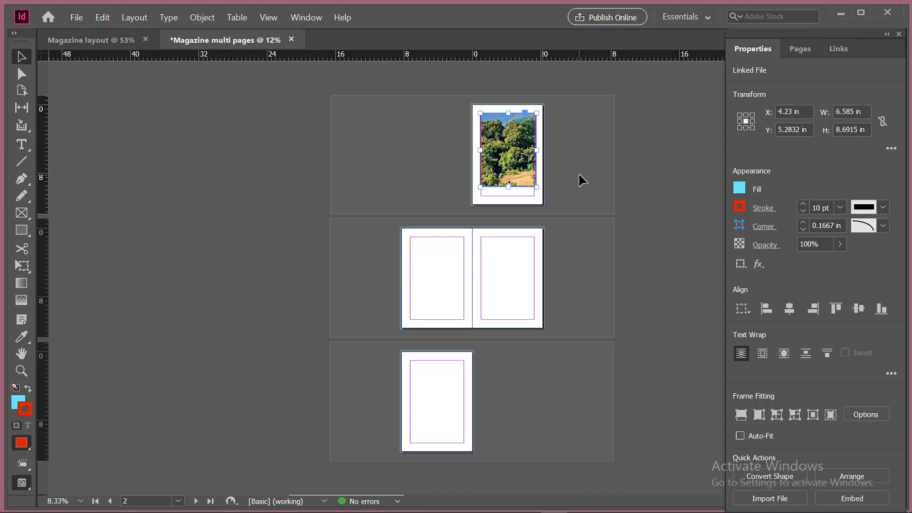
pyautogui.click(576, 240)
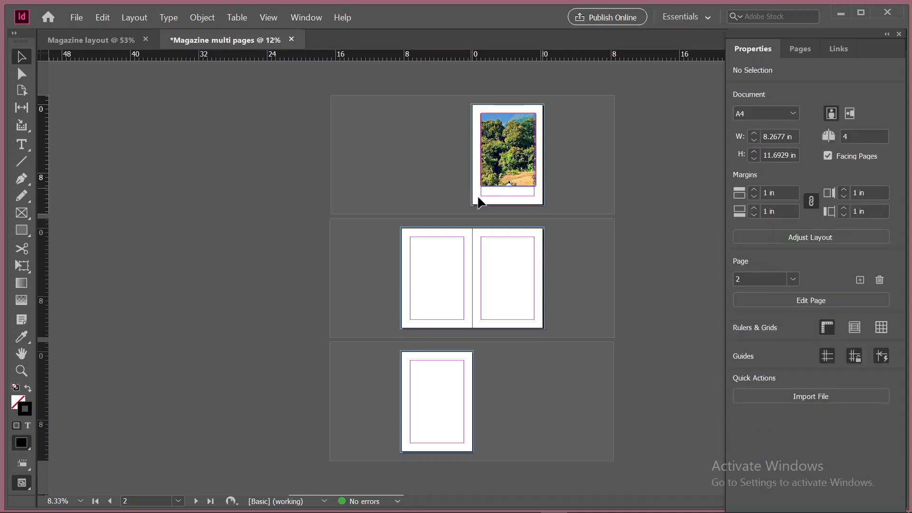
pyautogui.click(493, 136)
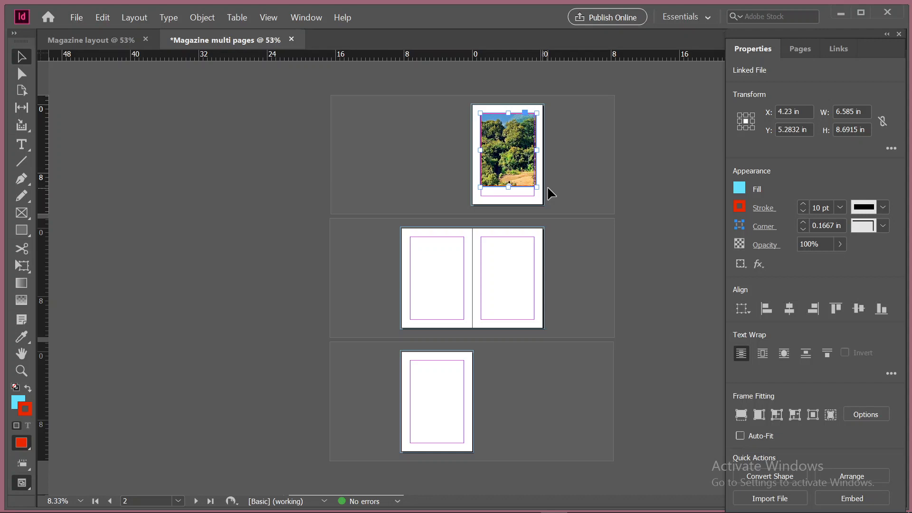
pyautogui.hotkey('ctrl', '0')
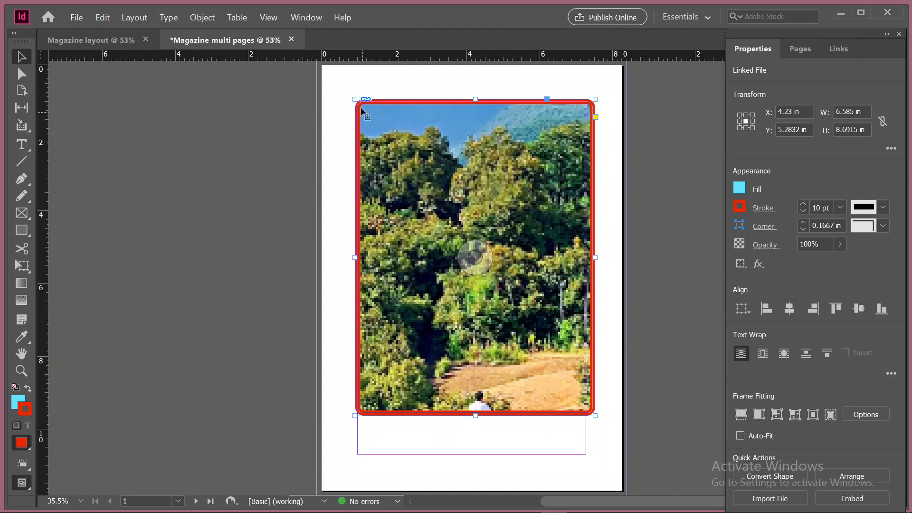
pyautogui.scroll(2, 350, 96)
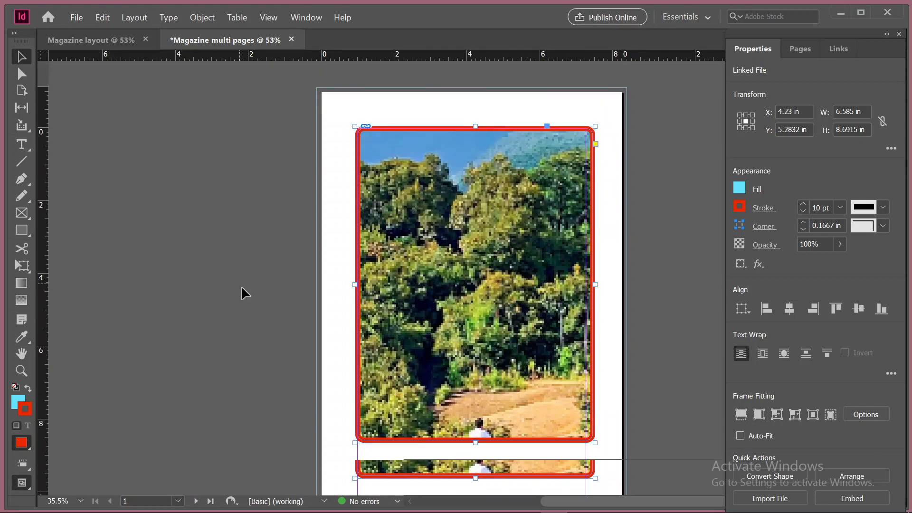
pyautogui.scroll(-3, 242, 288)
pyautogui.scroll(1, 519, 300)
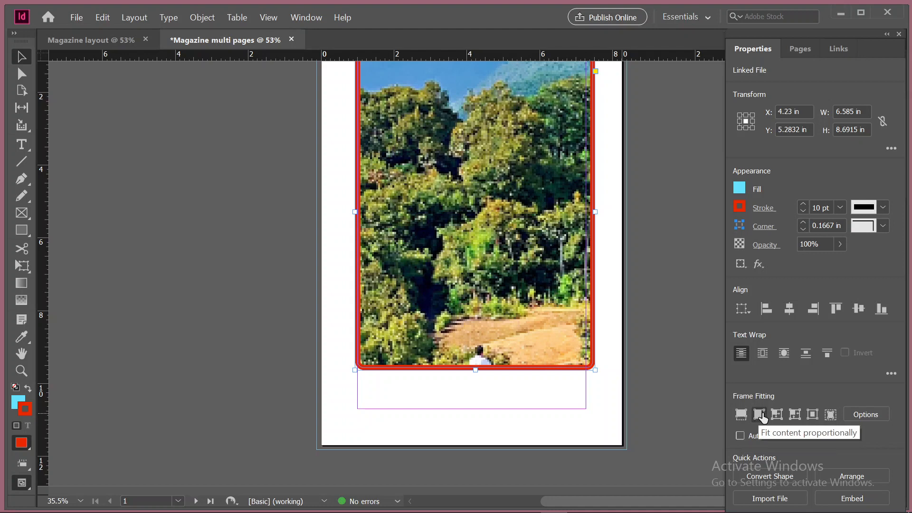
pyautogui.click(744, 418)
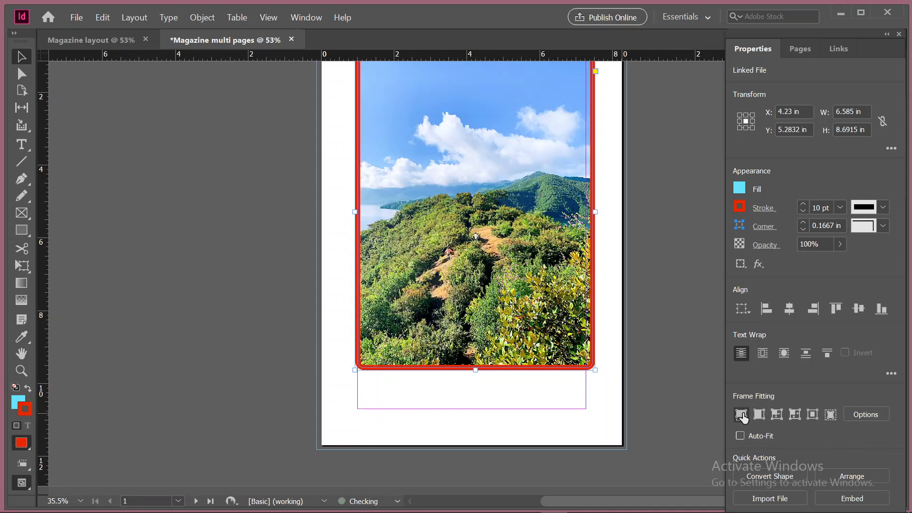
# Move the photo frame onto the pasteboard beside page 1 and draw a rectangle about 3.26 by 6.38 in inside the page margins
pyautogui.scroll(3, 467, 194)
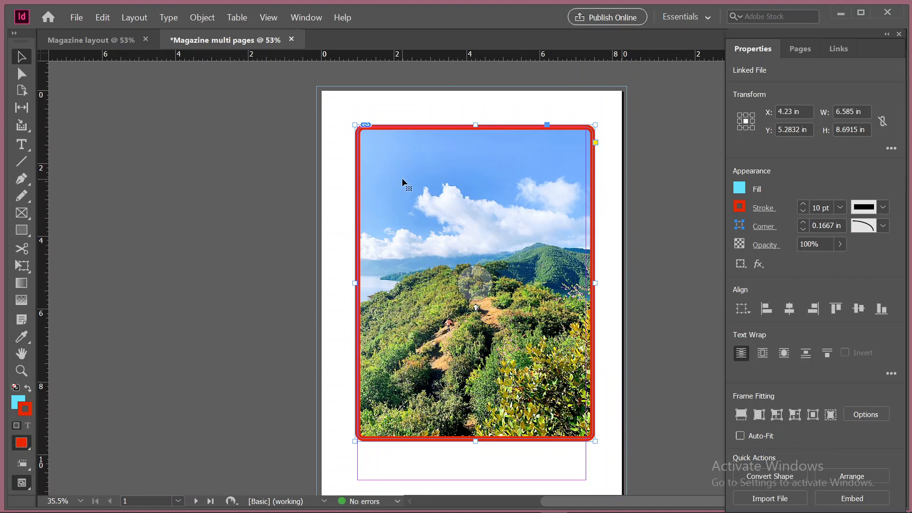
pyautogui.moveTo(52, 165); pyautogui.dragTo(130, 155)
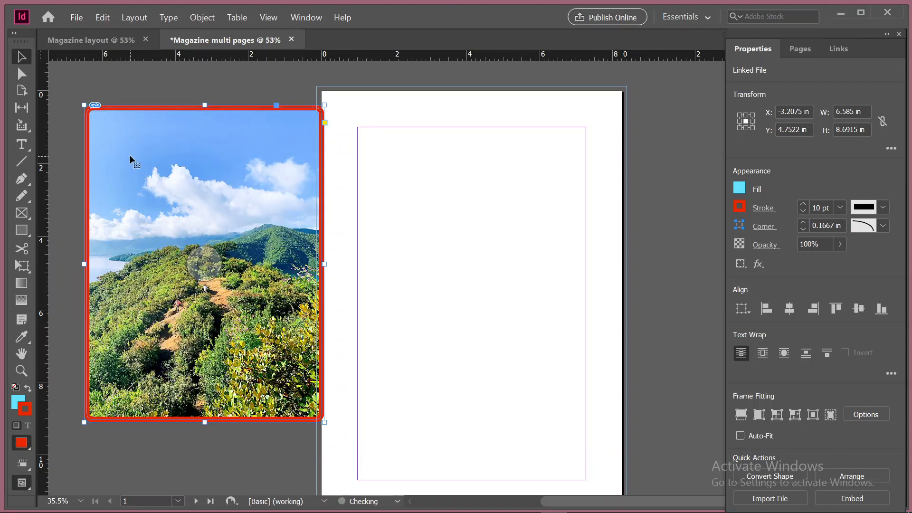
pyautogui.click(27, 227)
pyautogui.moveTo(406, 163); pyautogui.dragTo(525, 396)
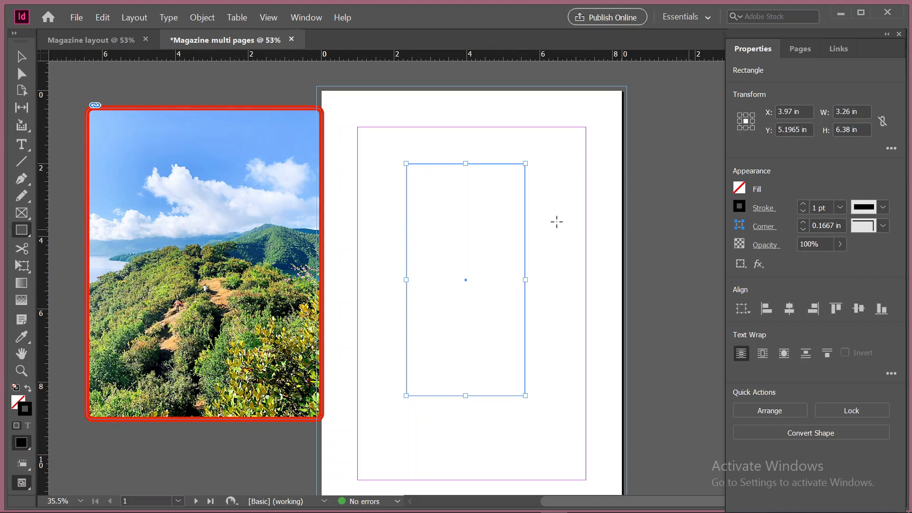
pyautogui.click(739, 208)
pyautogui.click(22, 56)
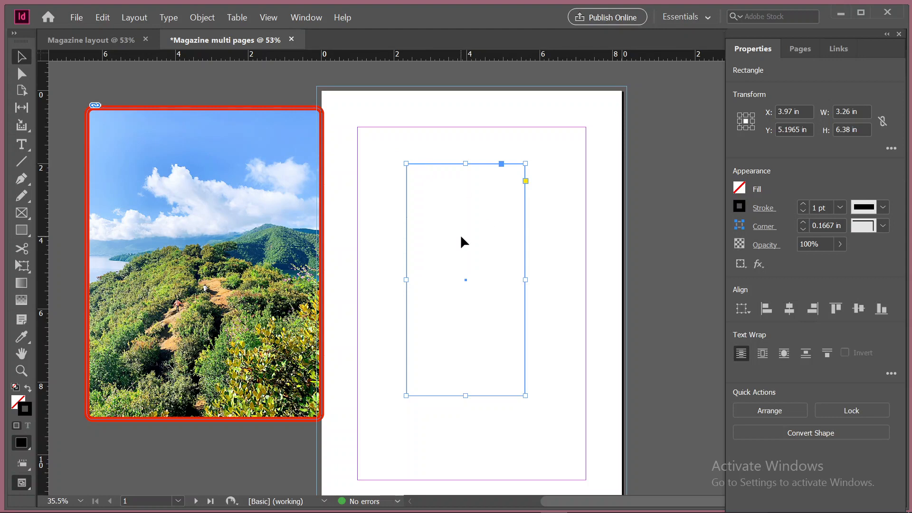
# Place pidangzi-Oii3k5bAHLc-unsplash from Downloads into the new rectangle and fill the frame proportionally
pyautogui.hotkey('ctrl', 'd')
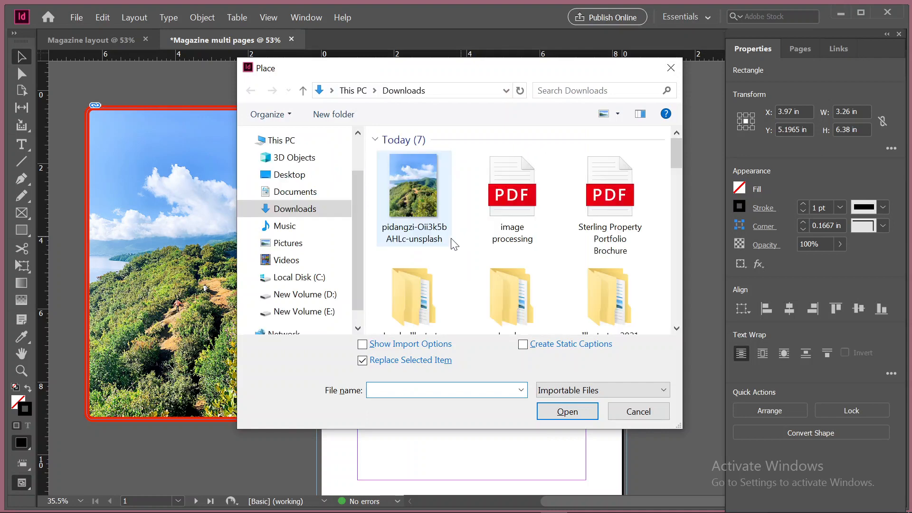
pyautogui.click(418, 186)
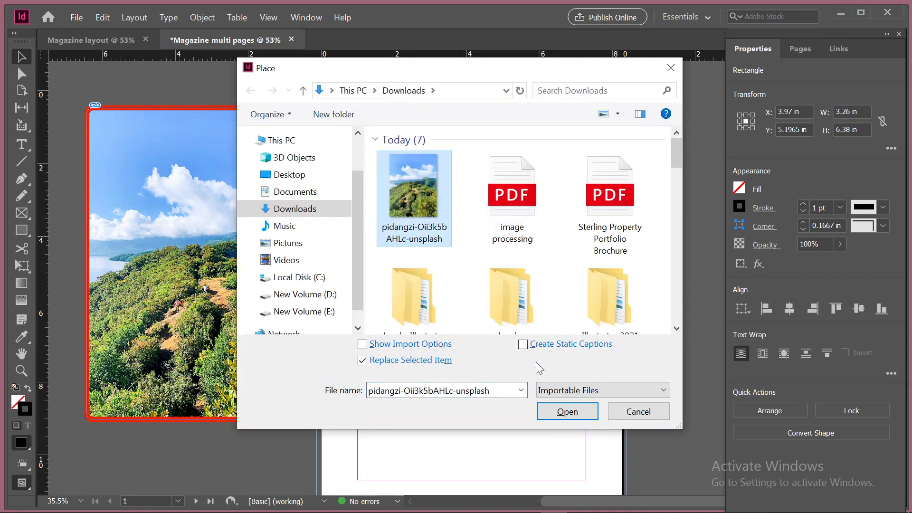
pyautogui.click(568, 411)
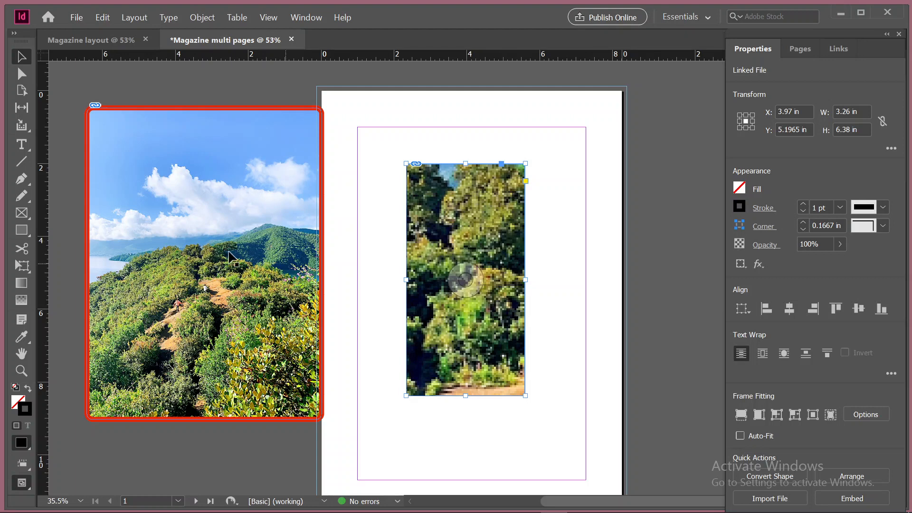
pyautogui.click(741, 417)
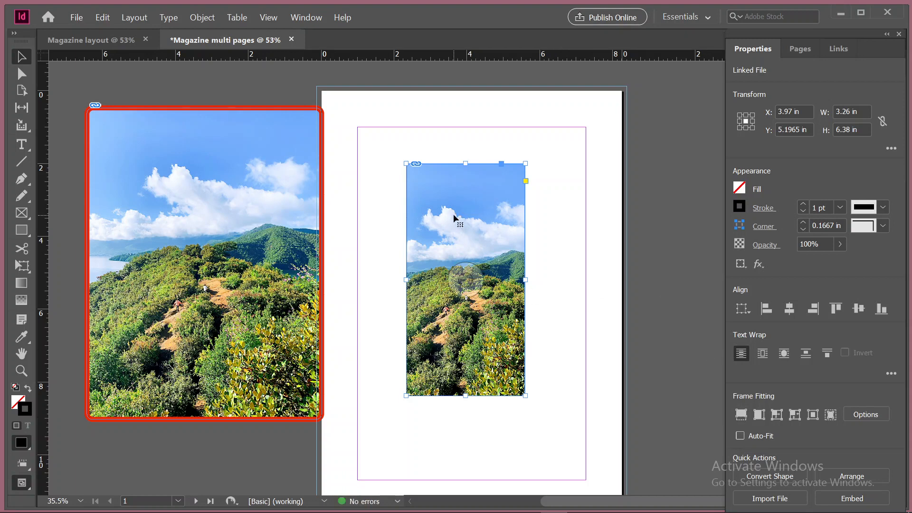
# Delete both photo frames and load pidangzi-Oii3k5bAHLc-unsplash from Downloads for placing without a frame
pyautogui.press('Delete')
pyautogui.press('Delete')
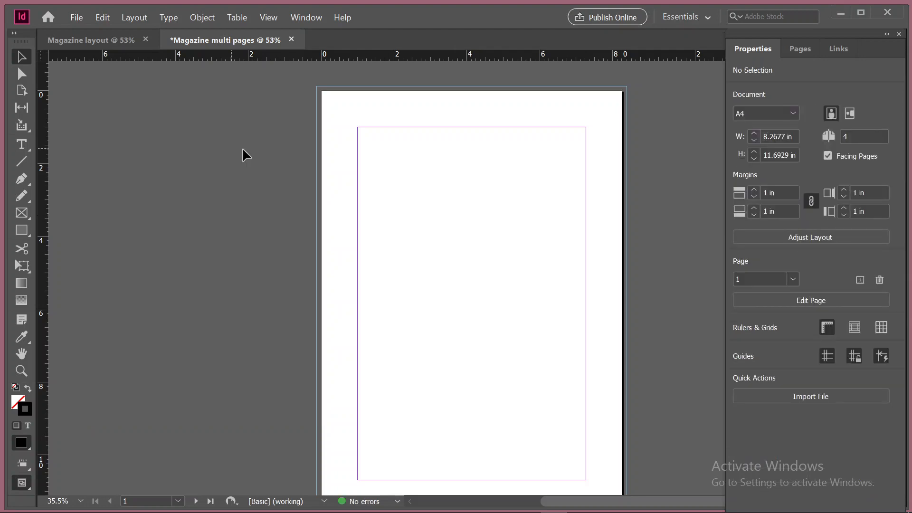
pyautogui.click(788, 390)
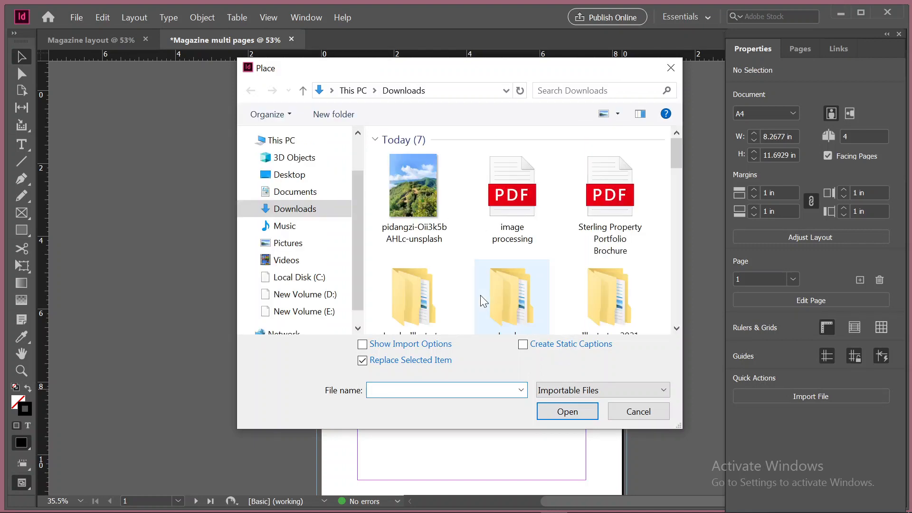
pyautogui.click(429, 202)
pyautogui.click(584, 412)
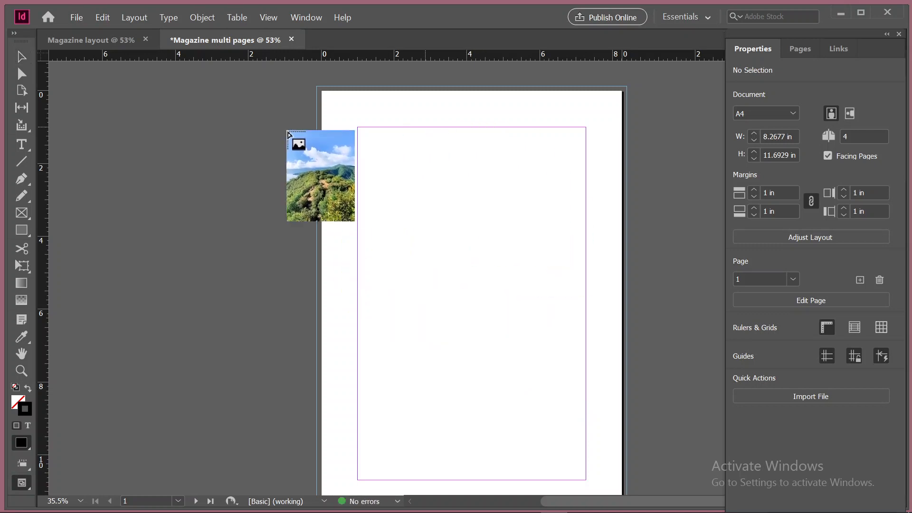
# Place the loaded photo at its full 42 by 56 in size on page 1, inspect its extent across the pages, and undo the placement
pyautogui.moveTo(343, 102); pyautogui.dragTo(342, 99)
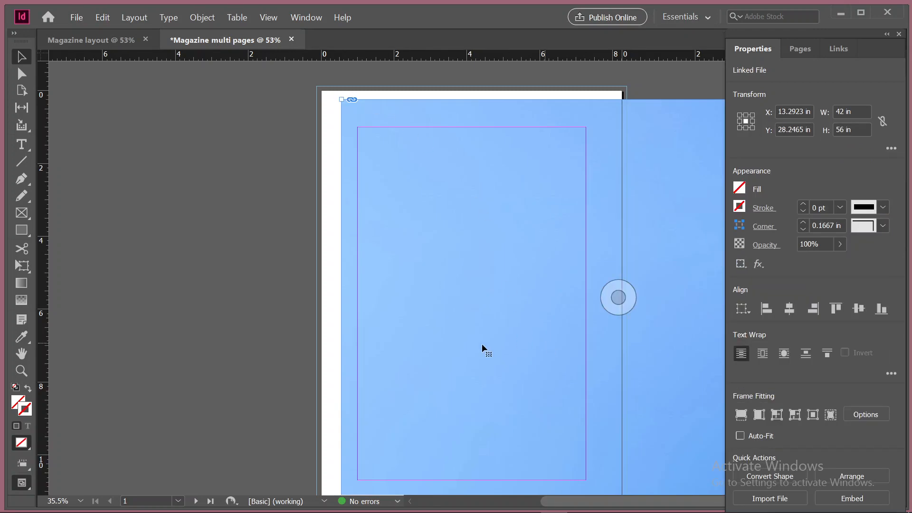
pyautogui.scroll(-4, 480, 346)
pyautogui.scroll(2, 480, 346)
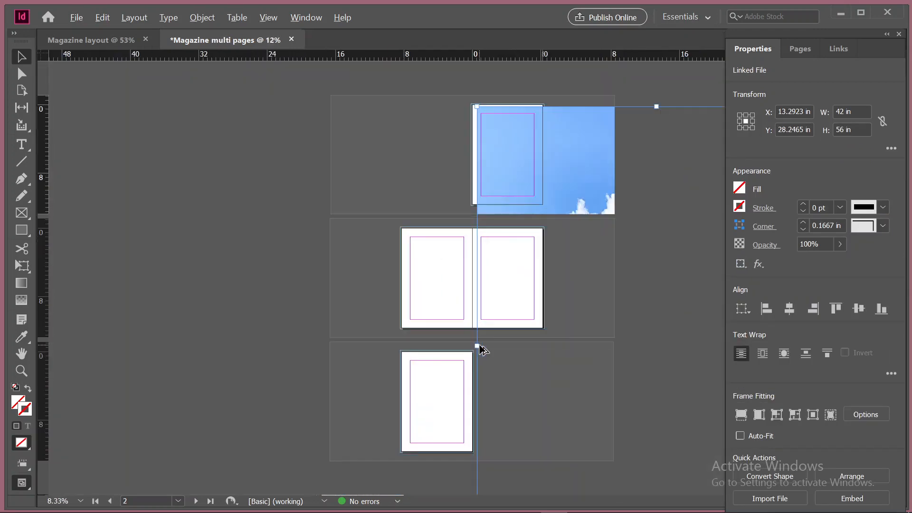
pyautogui.scroll(-3, 481, 349)
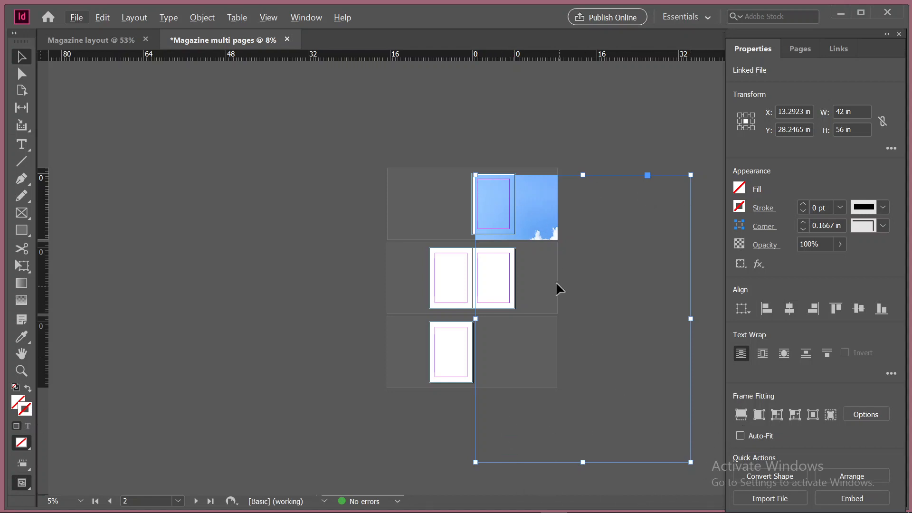
pyautogui.hotkey('ctrl', 'z')
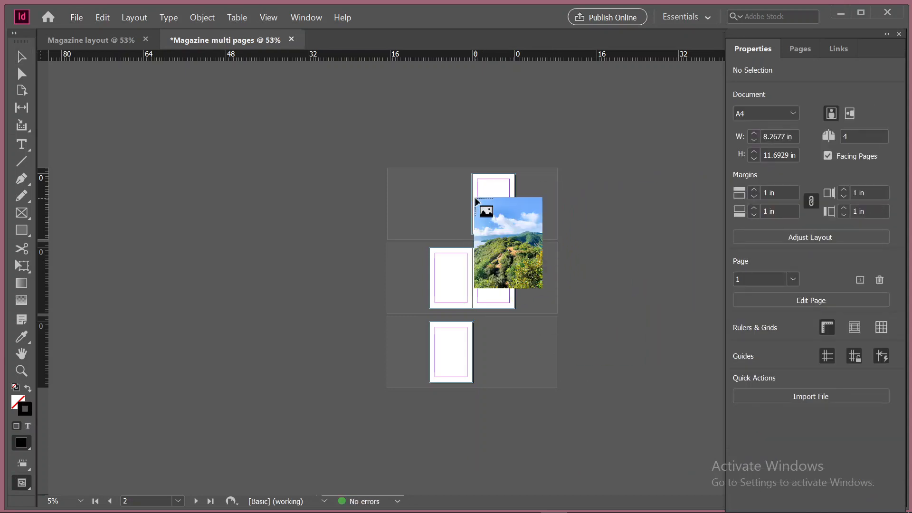
pyautogui.hotkey('ctrl', '0')
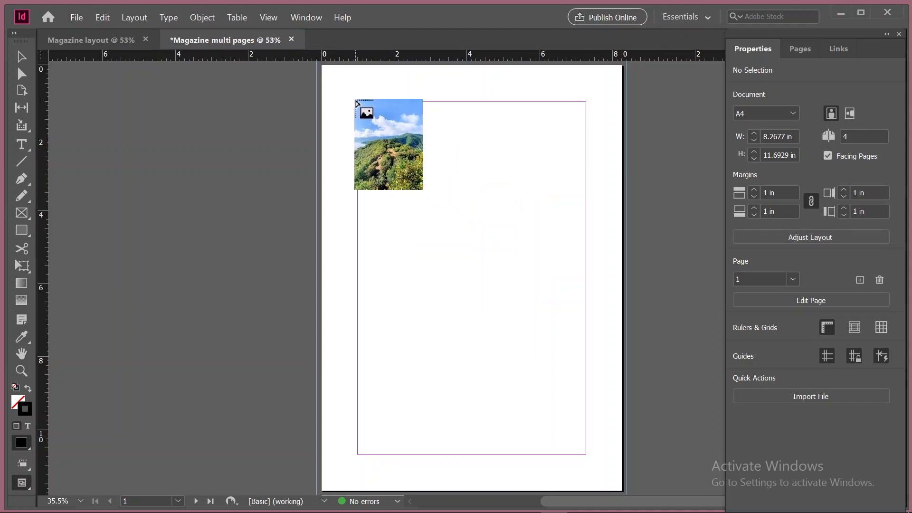
pyautogui.scroll(3, 332, 86)
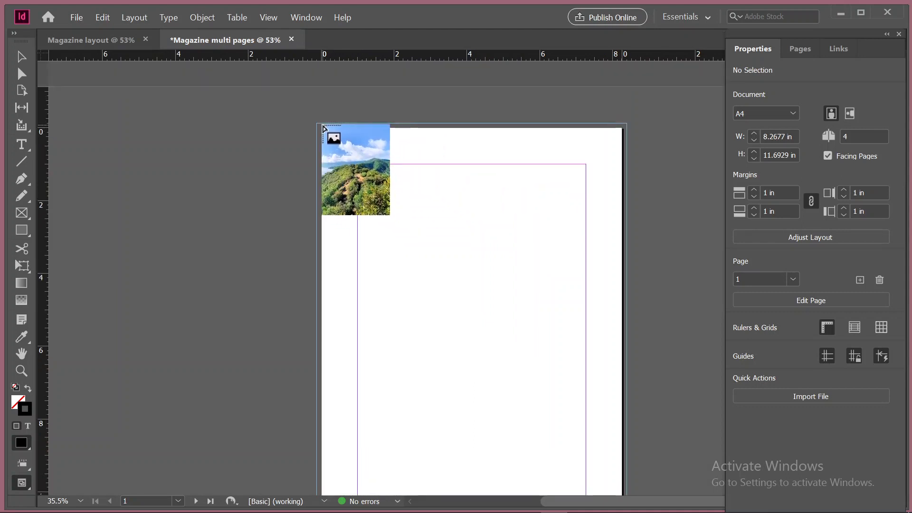
# Place the loaded photo on page 1 from the page's top-left corner at about 8.39 by 11.19 in
pyautogui.moveTo(320, 128)
pyautogui.mouseDown()
pyautogui.moveTo(513, 220)
pyautogui.moveTo(629, 413)
pyautogui.mouseUp()
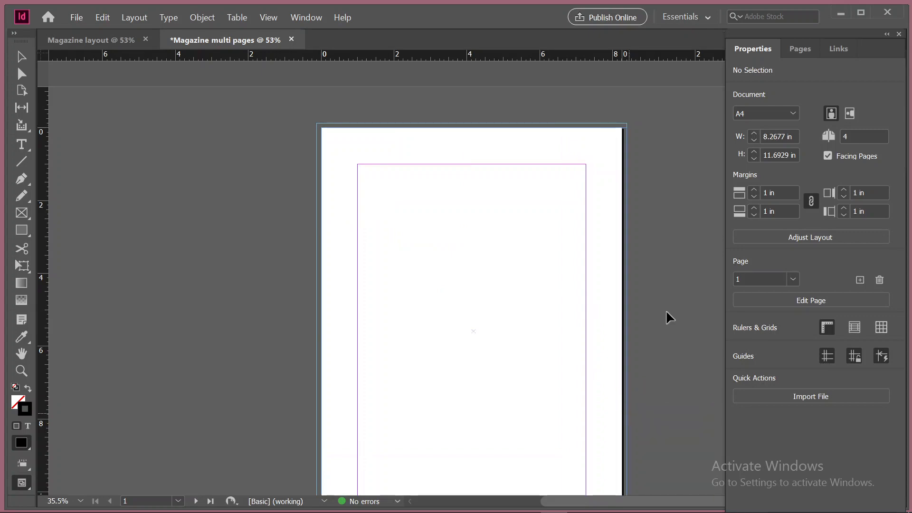
pyautogui.scroll(-8, 667, 312)
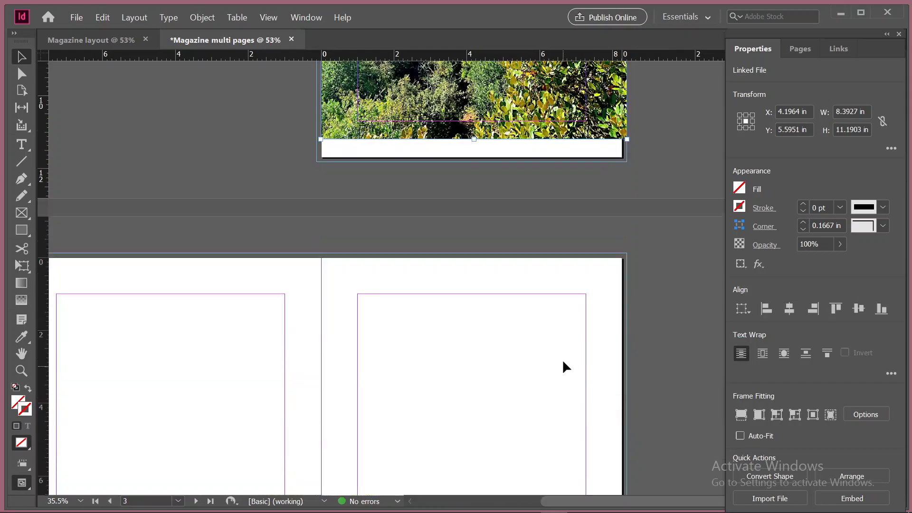
pyautogui.scroll(8, 565, 366)
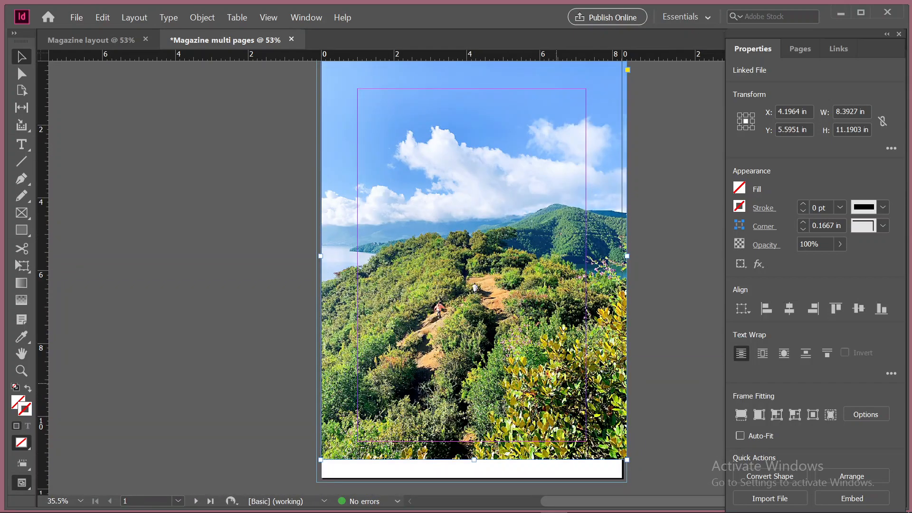
pyautogui.scroll(3, 578, 370)
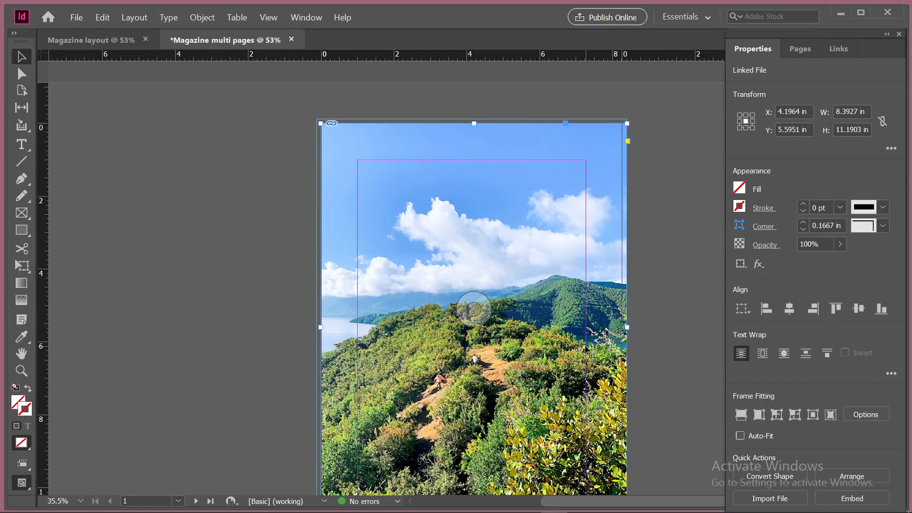
pyautogui.scroll(-3, 587, 350)
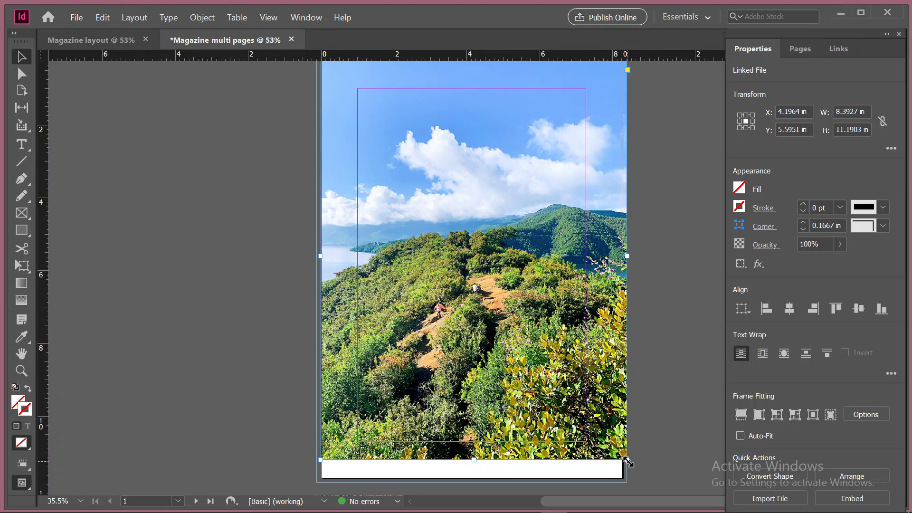
# Scale the photo together with its frame to about 5.62 by 7.47 in and move it toward the upper middle of page 1
pyautogui.moveTo(627, 460); pyautogui.dragTo(683, 479)
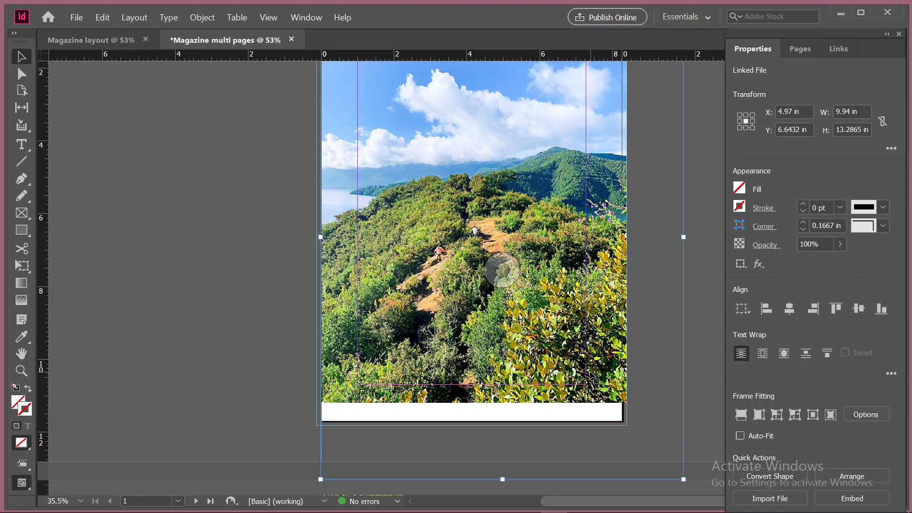
pyautogui.moveTo(684, 480); pyautogui.dragTo(526, 292)
pyautogui.scroll(3, 540, 353)
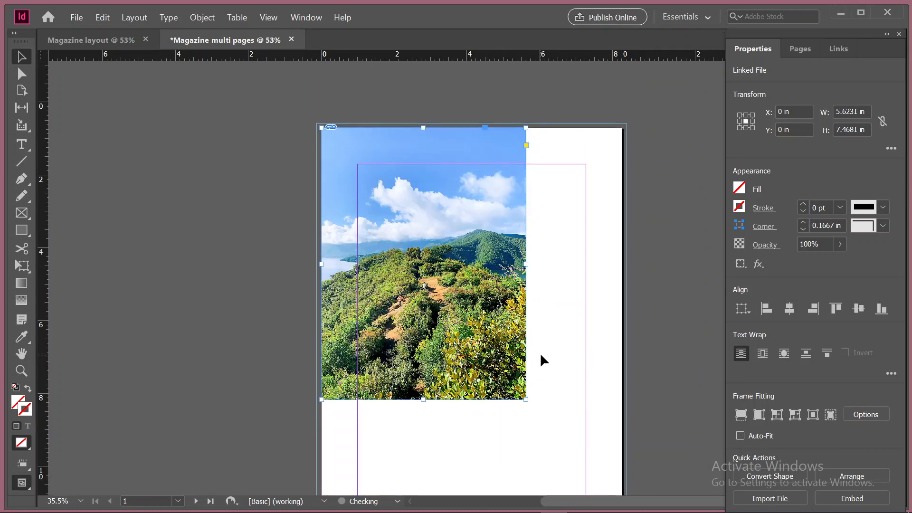
pyautogui.moveTo(453, 203); pyautogui.dragTo(522, 208)
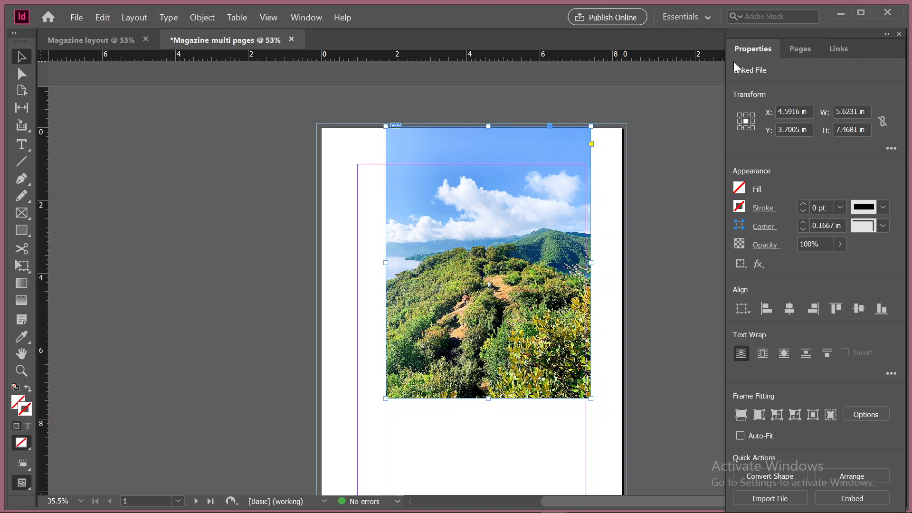
# Examine the placed photo's link information, its object properties and the document's page overview
pyautogui.click(832, 49)
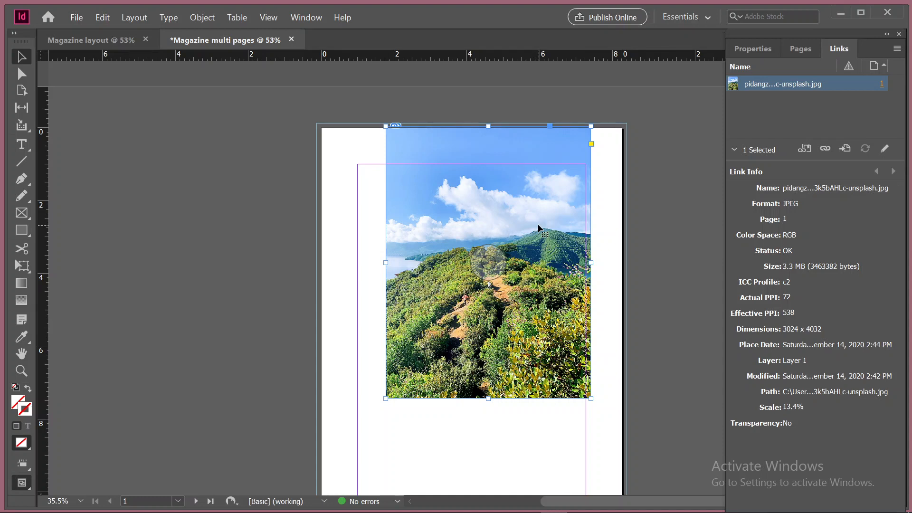
pyautogui.click(741, 50)
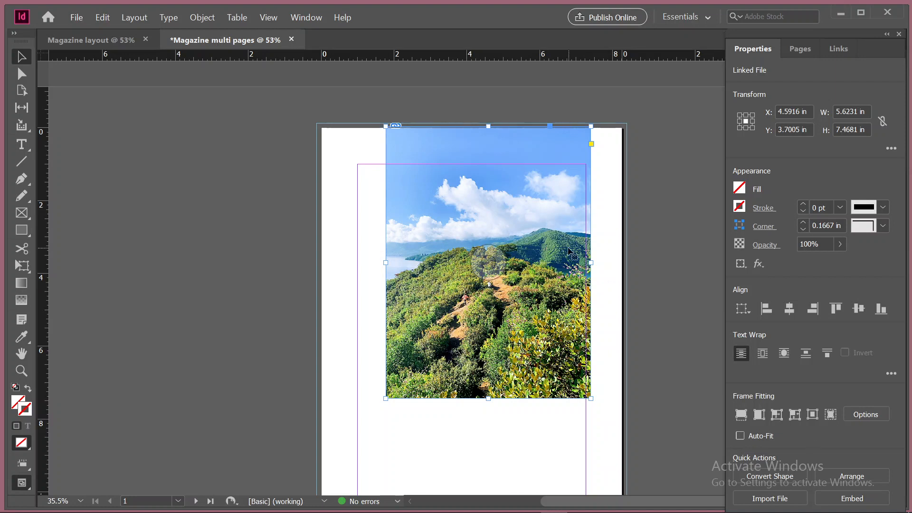
pyautogui.click(801, 51)
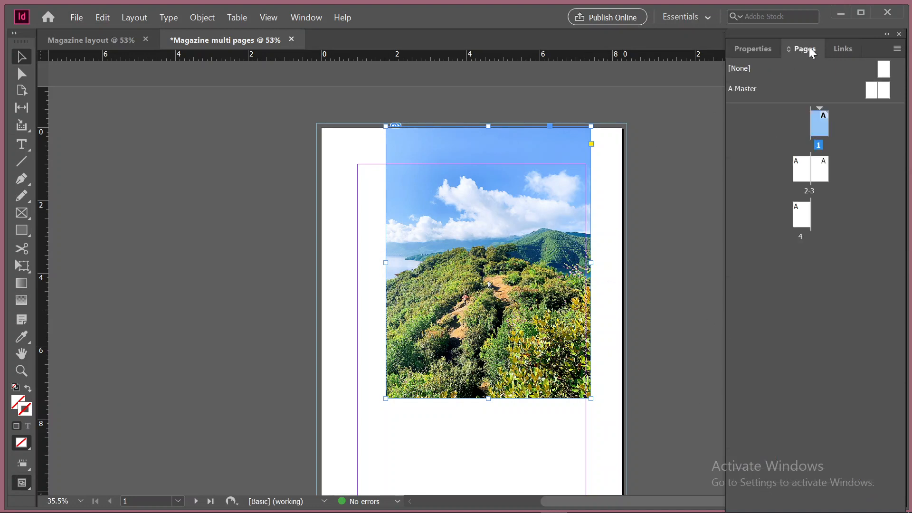
pyautogui.click(839, 48)
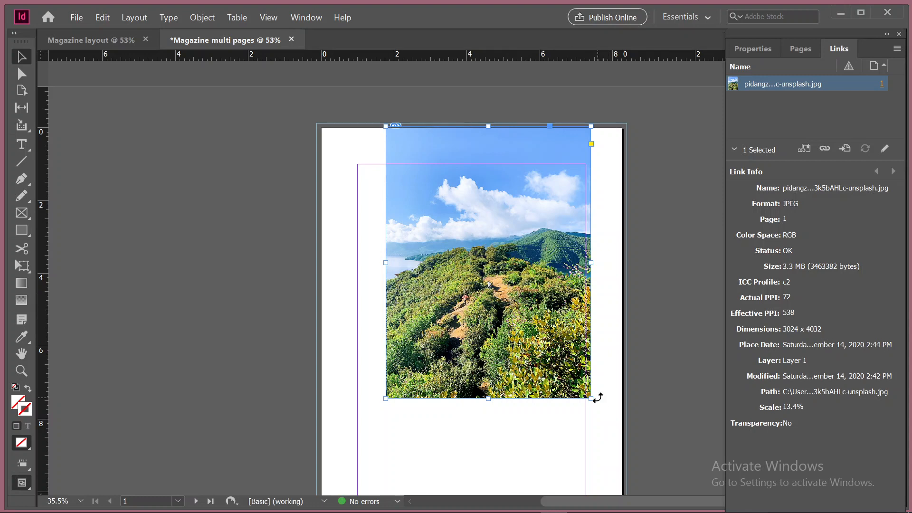
# Enlarge only the photo's frame without scaling the image, and undo the resize
pyautogui.moveTo(591, 399); pyautogui.dragTo(631, 450)
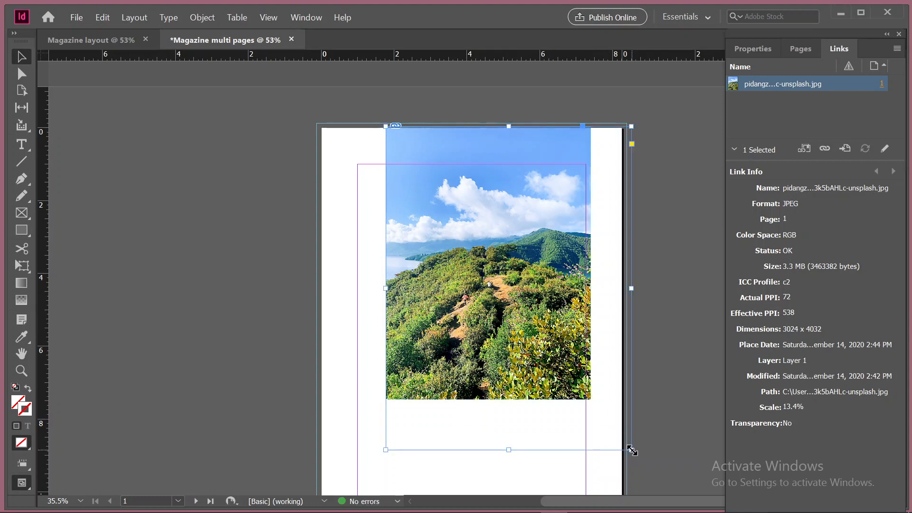
pyautogui.hotkey('ctrl', 'z')
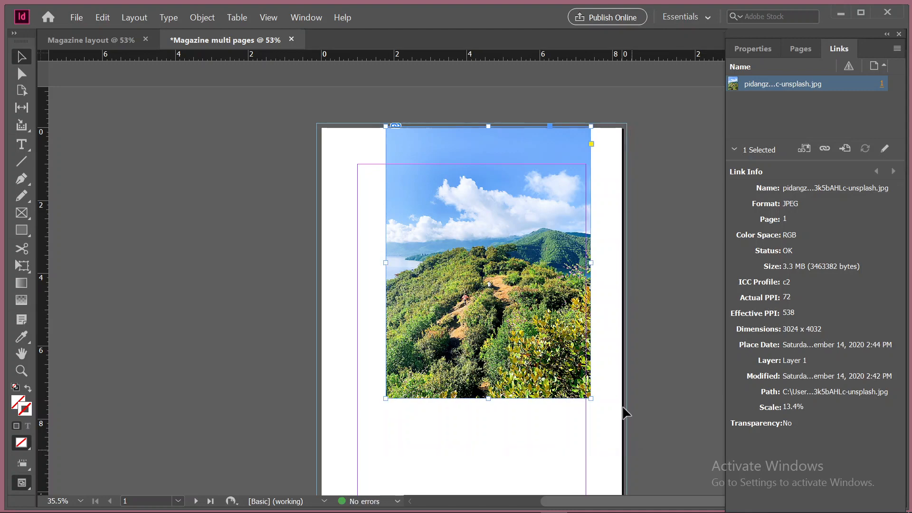
# Scale the photo together with its frame down to about 9.6% by 10% and move it onto the pasteboard beside page 1
pyautogui.moveTo(593, 399); pyautogui.dragTo(674, 406)
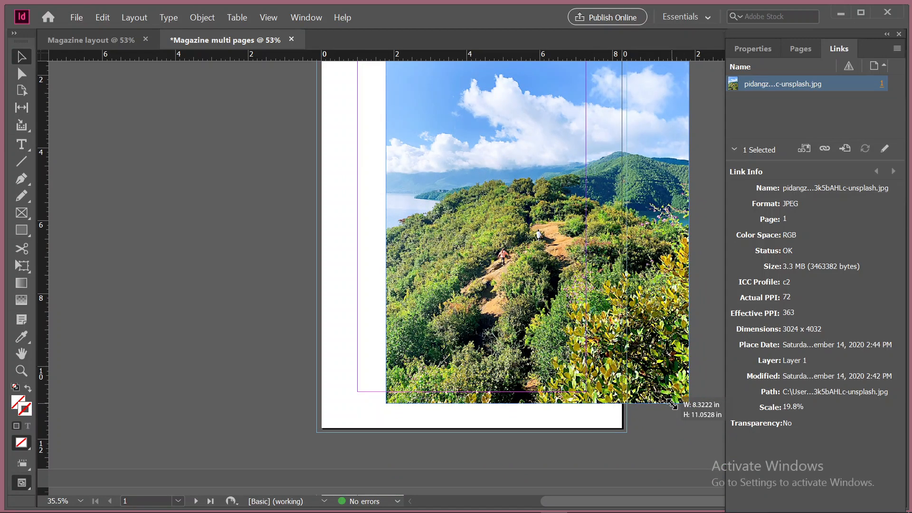
pyautogui.moveTo(673, 406); pyautogui.dragTo(532, 204)
pyautogui.scroll(5, 516, 322)
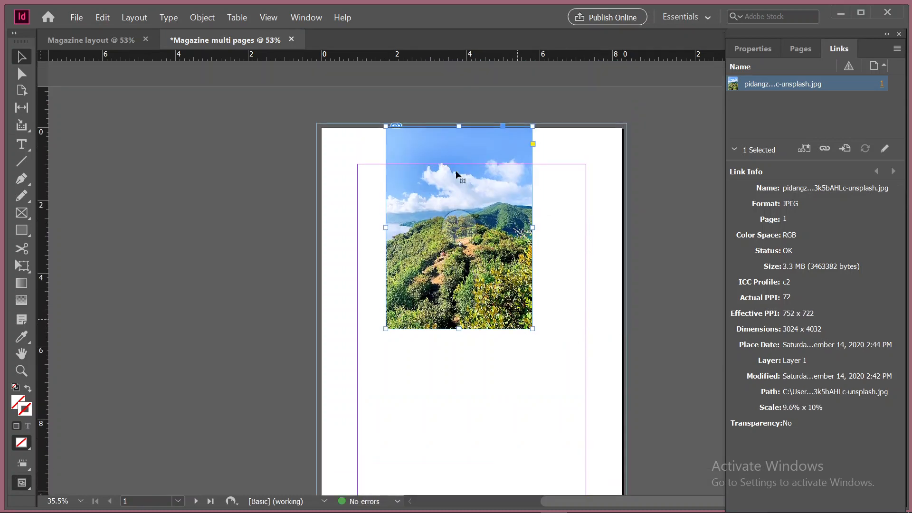
pyautogui.moveTo(433, 201); pyautogui.dragTo(182, 171)
# Draw a rectangle about 8.52 by 11.94 in covering page 1 out to the bleed guides
pyautogui.scroll(-3, 463, 341)
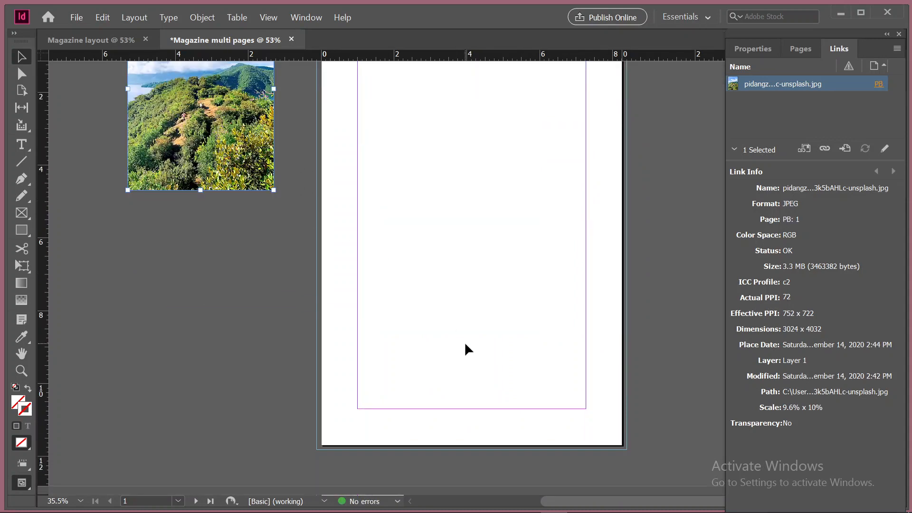
pyautogui.click(21, 230)
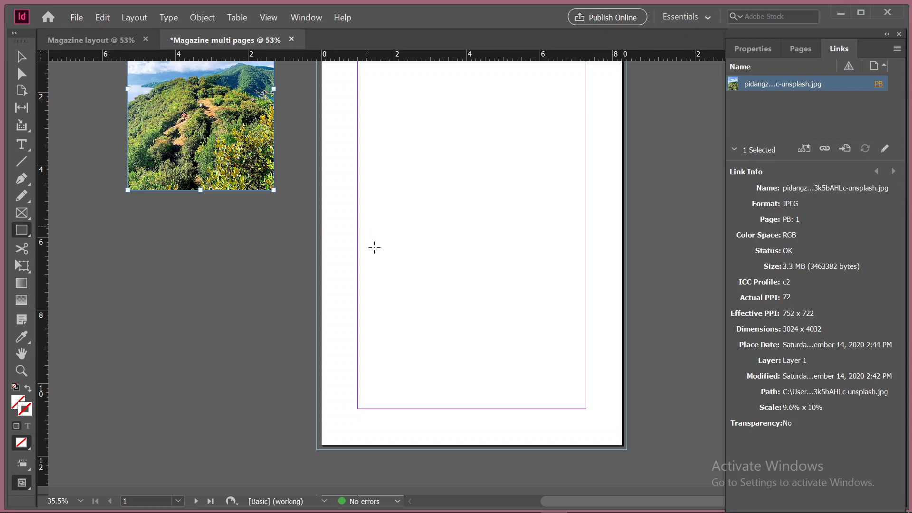
pyautogui.scroll(3, 403, 320)
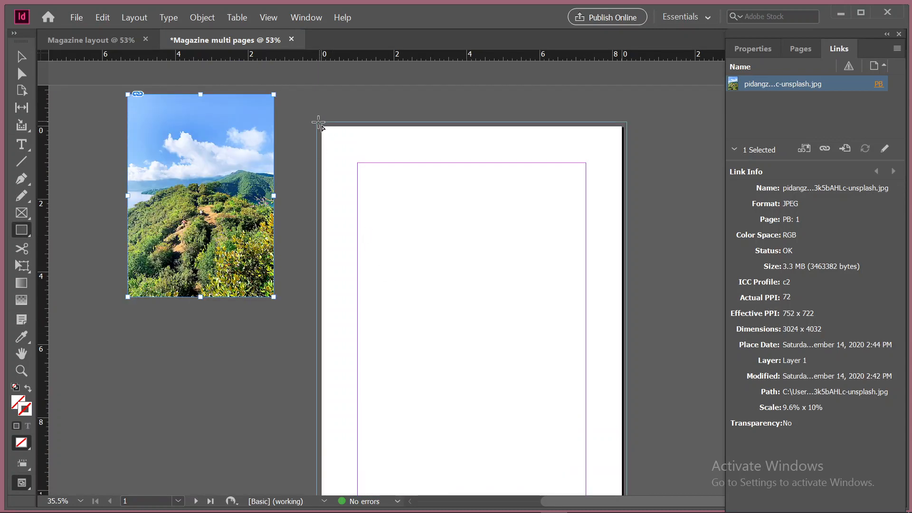
pyautogui.moveTo(318, 123); pyautogui.dragTo(626, 466)
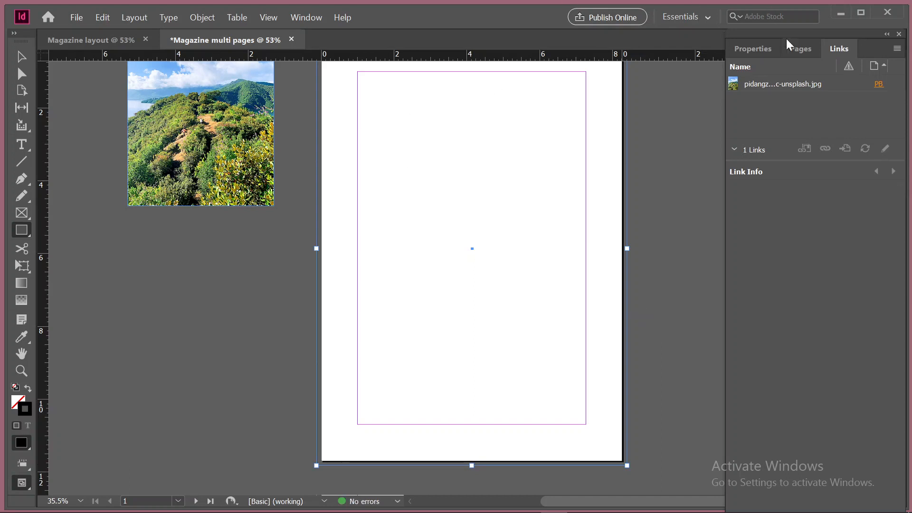
# Try green and red swatches as the rectangle's fill and settle on the blue swatch C=100 M=90 Y=10 K=0
pyautogui.click(753, 48)
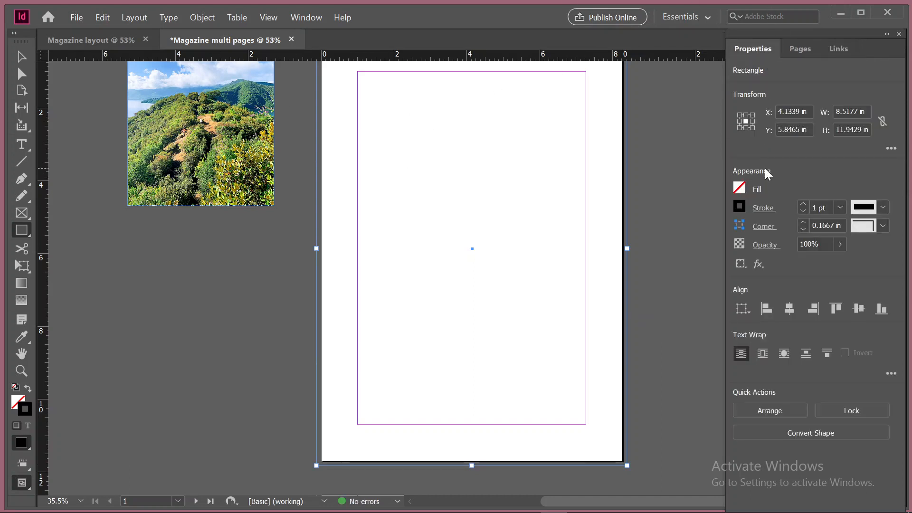
pyautogui.click(742, 188)
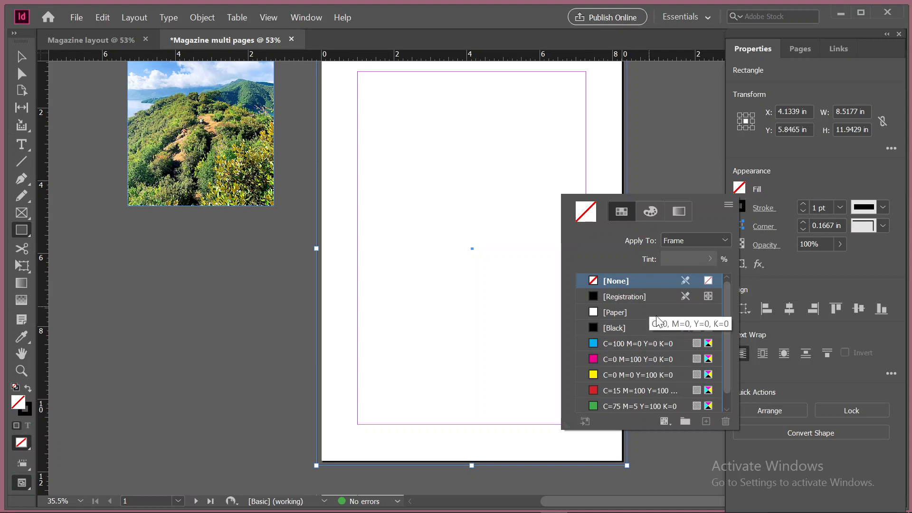
pyautogui.scroll(-1, 657, 316)
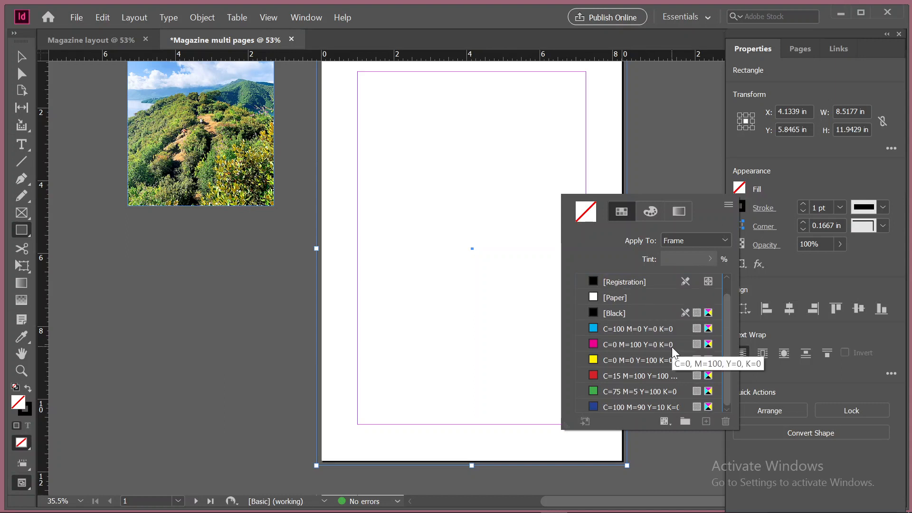
pyautogui.click(623, 402)
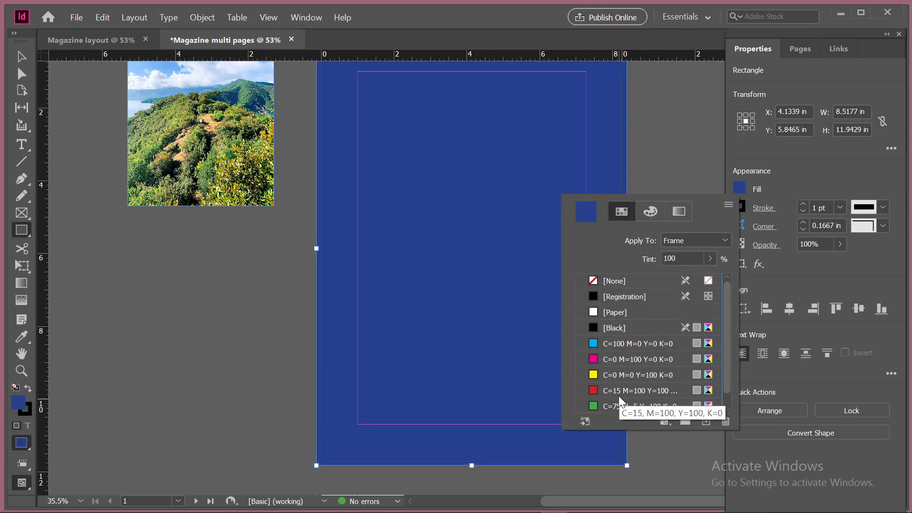
pyautogui.scroll(-1, 622, 390)
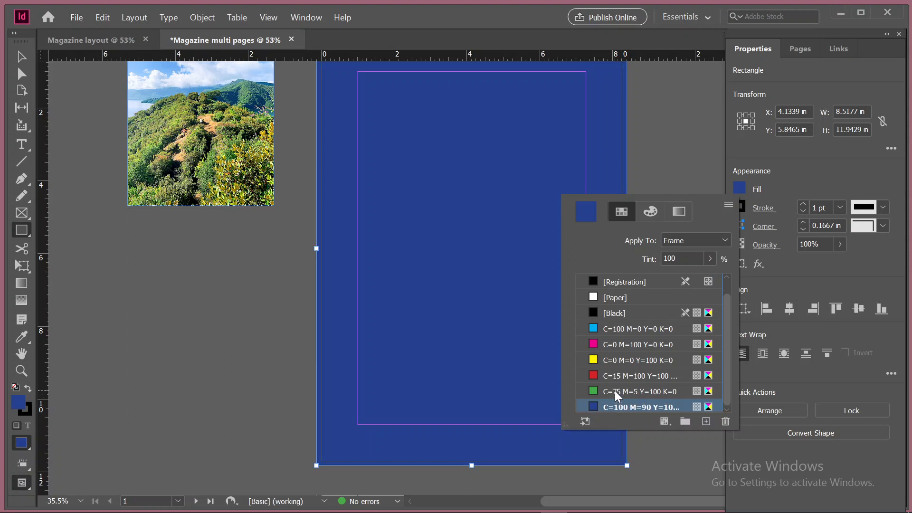
pyautogui.click(614, 391)
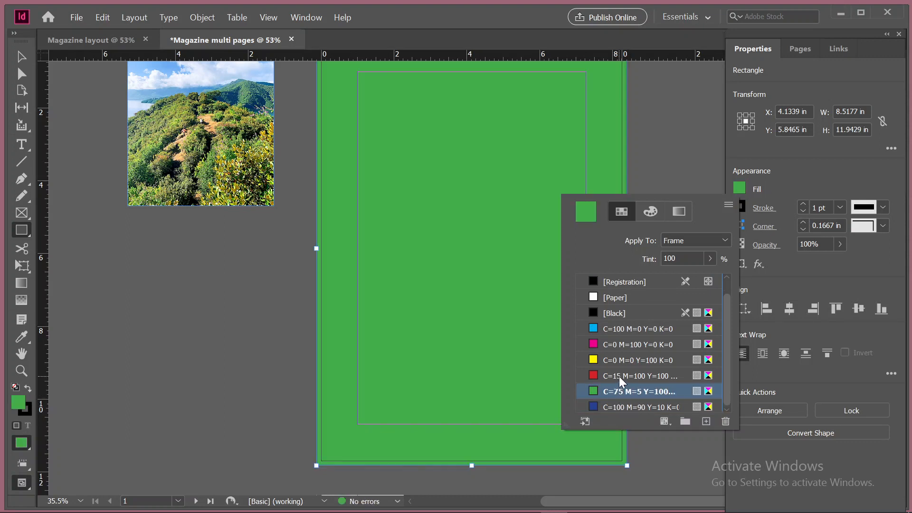
pyautogui.click(620, 376)
pyautogui.click(626, 390)
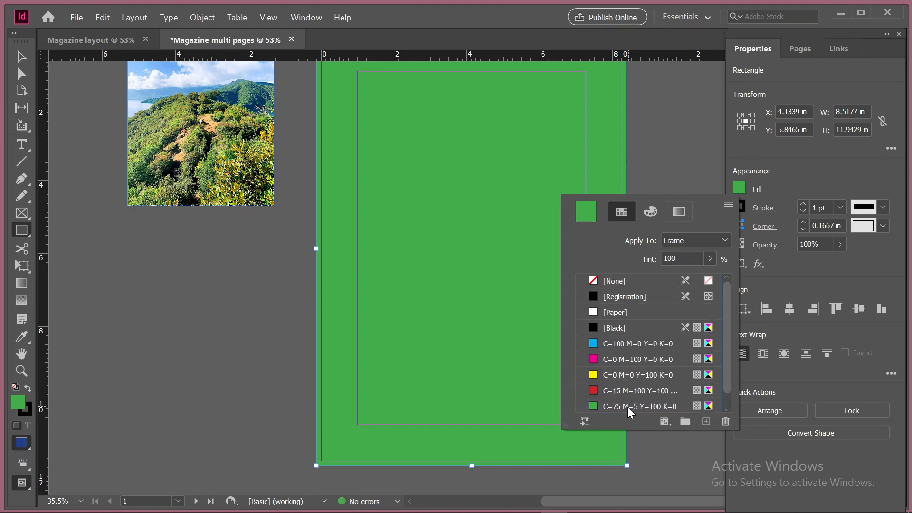
pyautogui.click(628, 407)
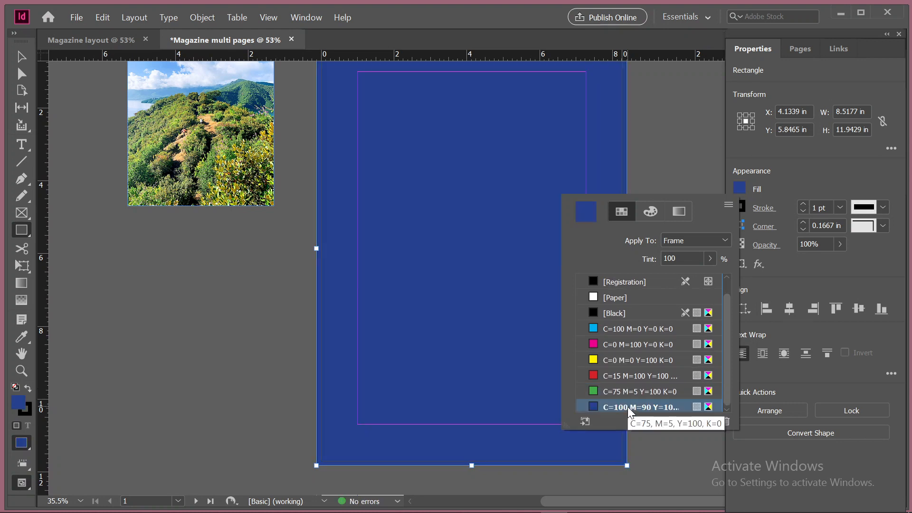
# Switch the rectangle's fill colour to RGB mode and set it to R 53, G 120, B 114
pyautogui.click(645, 211)
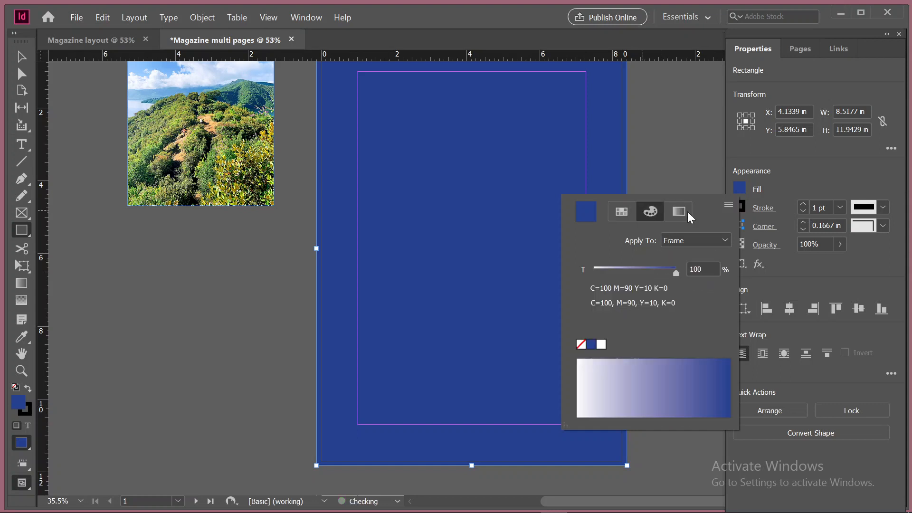
pyautogui.click(728, 205)
pyautogui.click(771, 236)
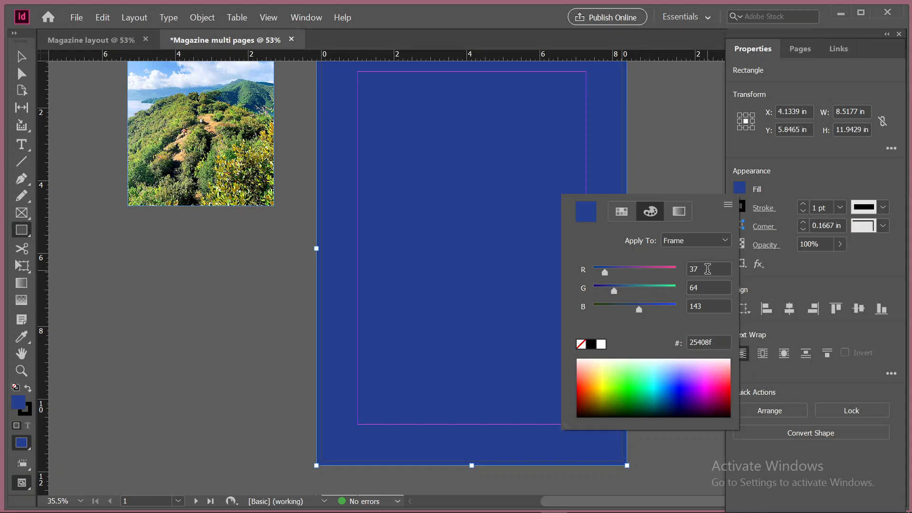
pyautogui.click(707, 269)
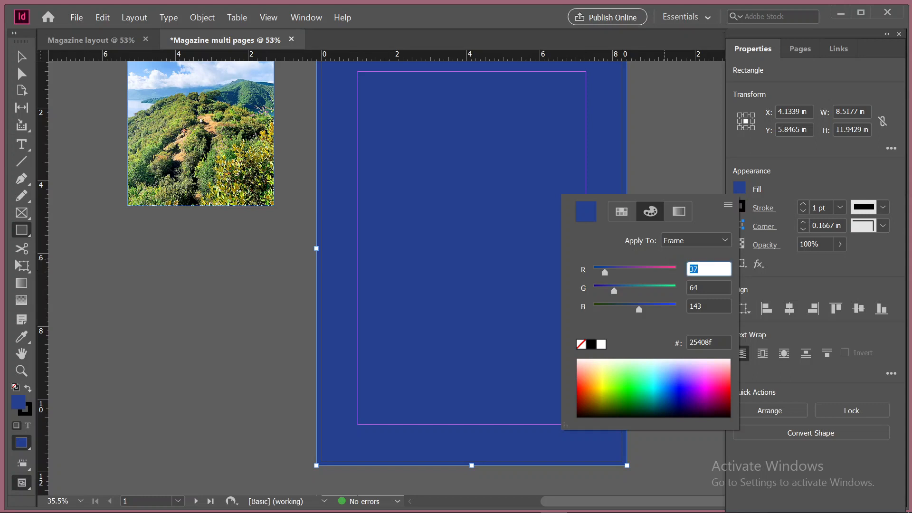
pyautogui.write('53')
pyautogui.press('Tab')
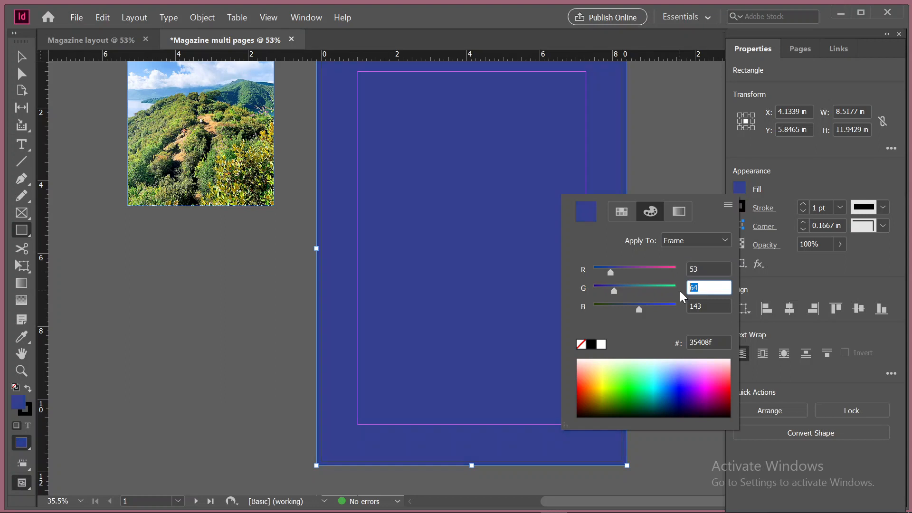
pyautogui.write('120')
pyautogui.press('Tab')
pyautogui.write('11')
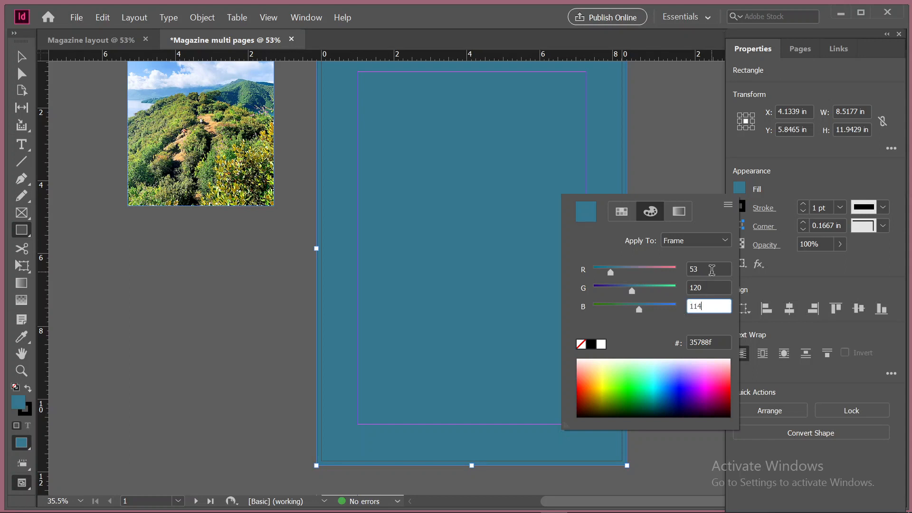
pyautogui.press('Return')
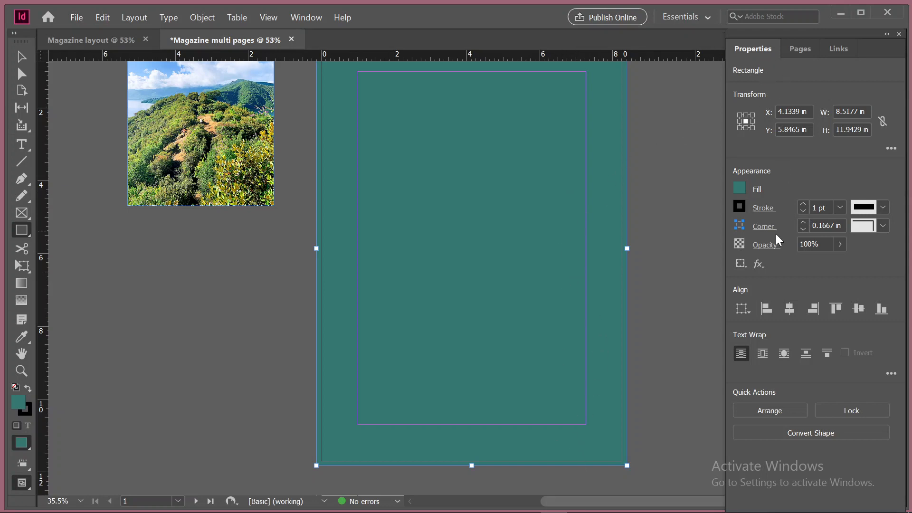
# Save the page rectangle's teal fill colour, R=53 G=120 B=114, as a new swatch
pyautogui.click(740, 188)
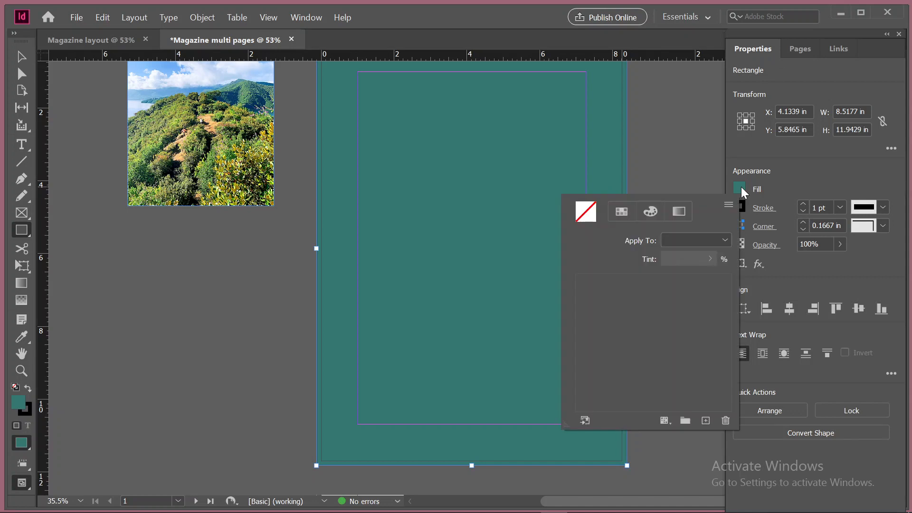
pyautogui.scroll(-1, 654, 391)
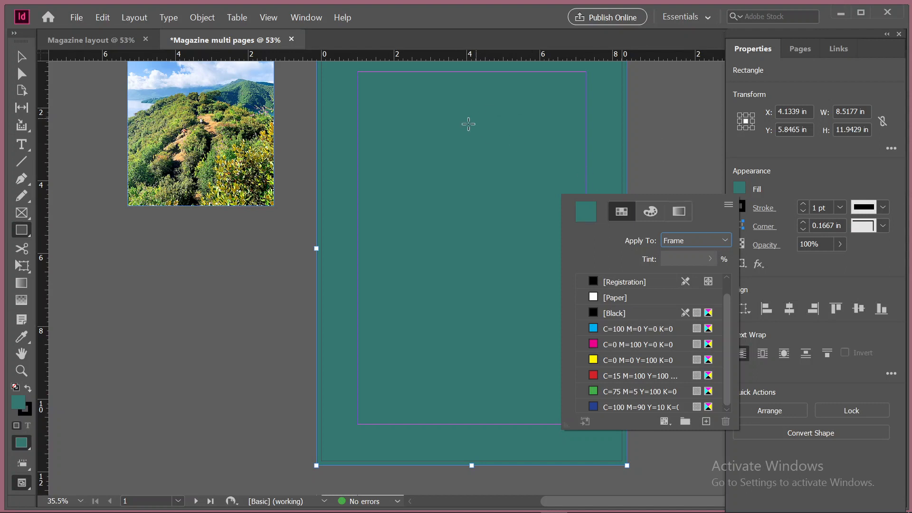
pyautogui.click(20, 54)
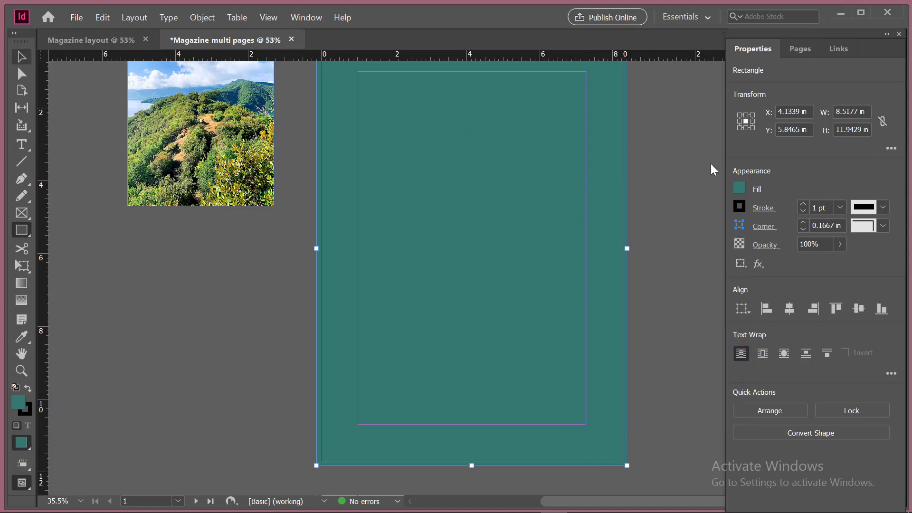
pyautogui.click(739, 189)
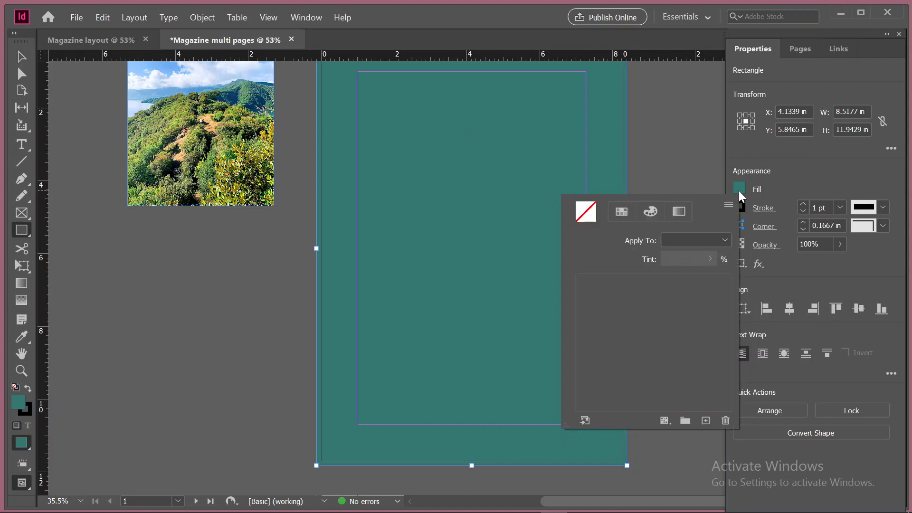
pyautogui.click(706, 422)
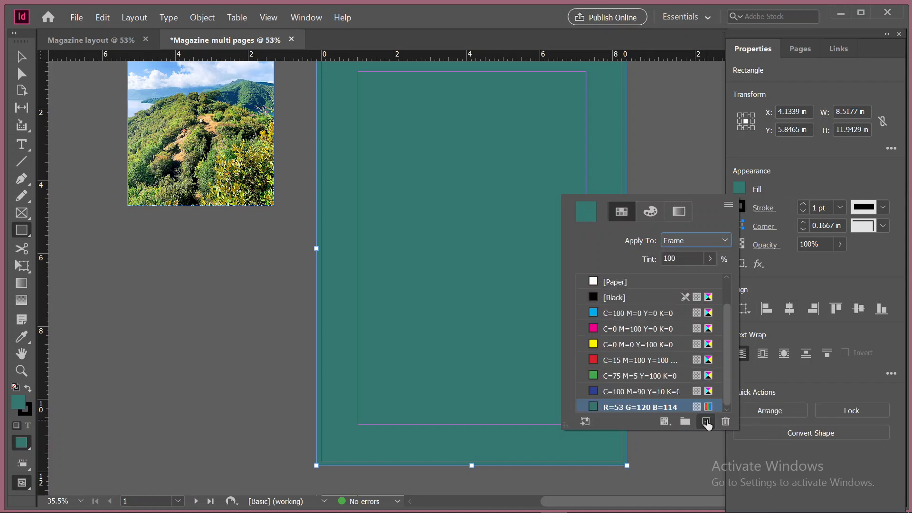
# Review the colour mode, colour type and naming options of the R=53 G=120 B=114 swatch, keeping its settings
pyautogui.doubleClick(636, 404)
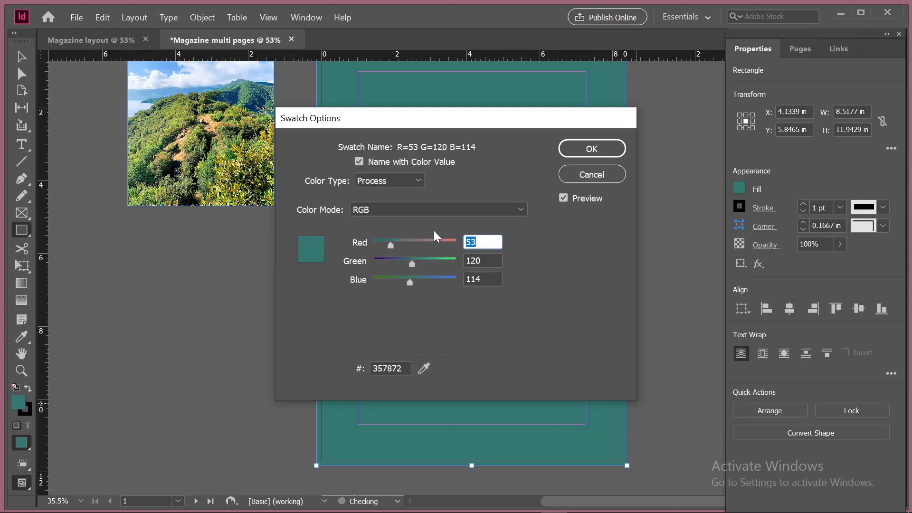
pyautogui.click(448, 209)
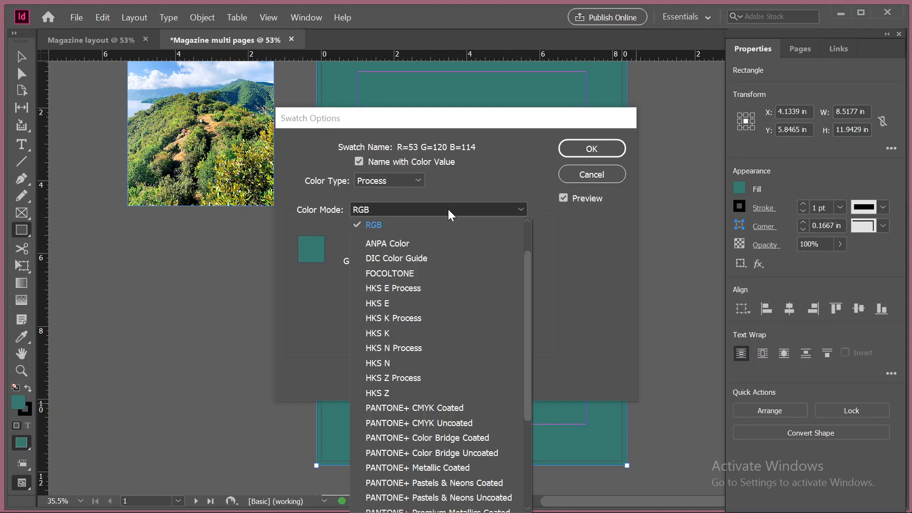
pyautogui.click(448, 209)
pyautogui.click(448, 209)
pyautogui.click(412, 184)
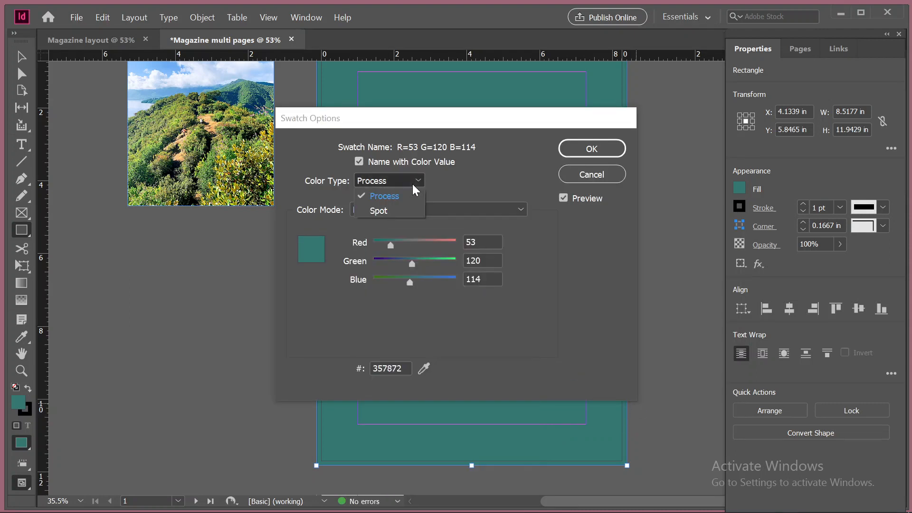
pyautogui.click(412, 183)
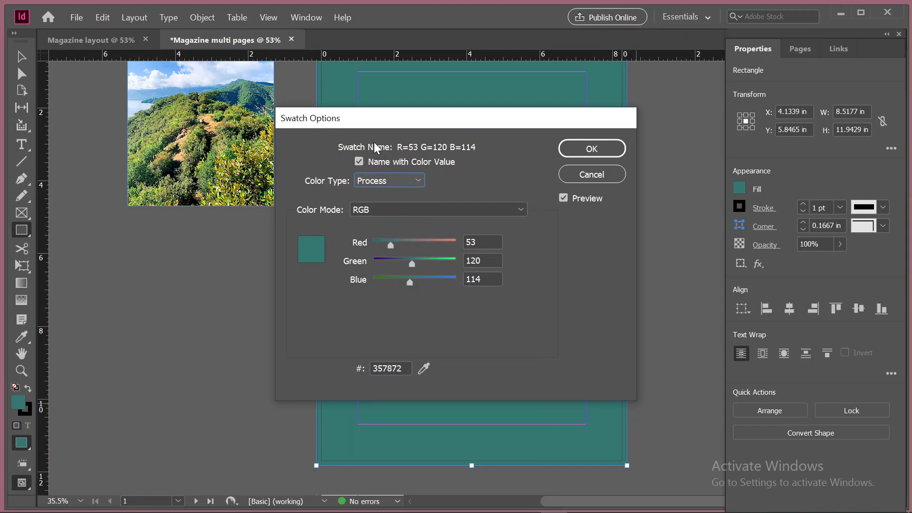
pyautogui.click(359, 162)
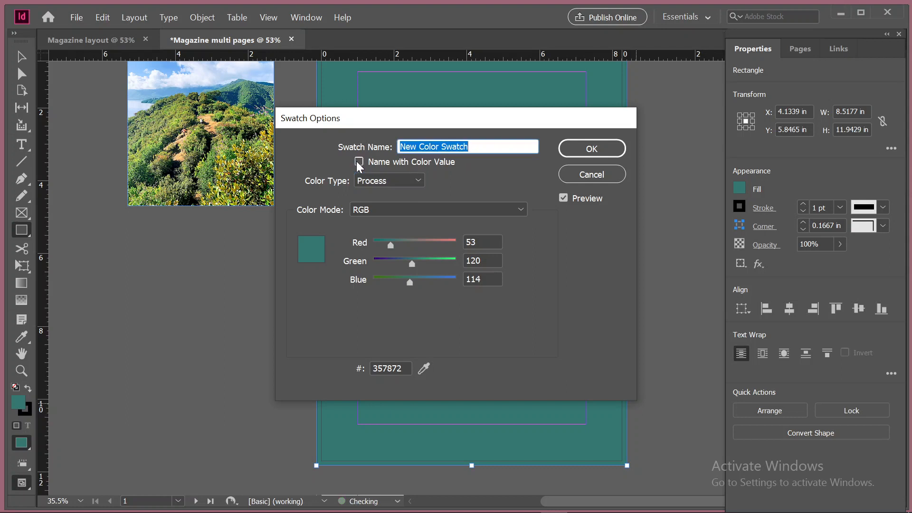
pyautogui.click(359, 162)
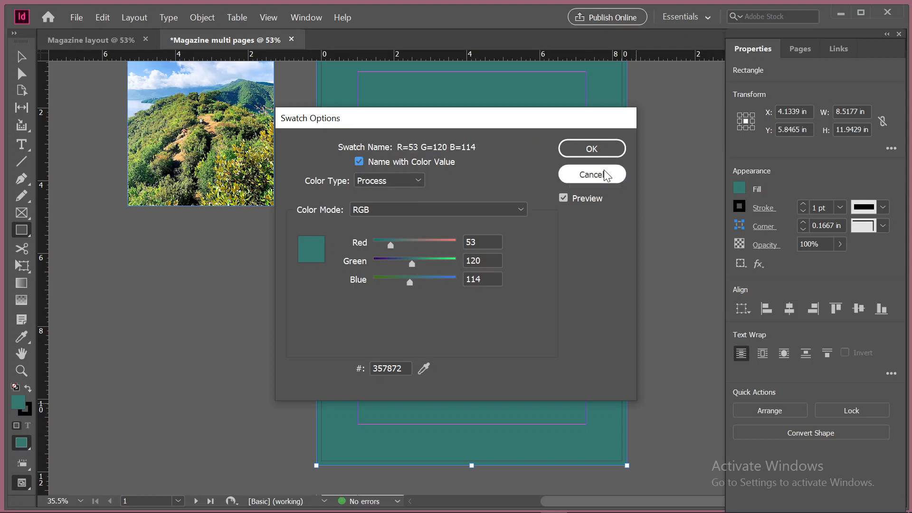
pyautogui.click(601, 149)
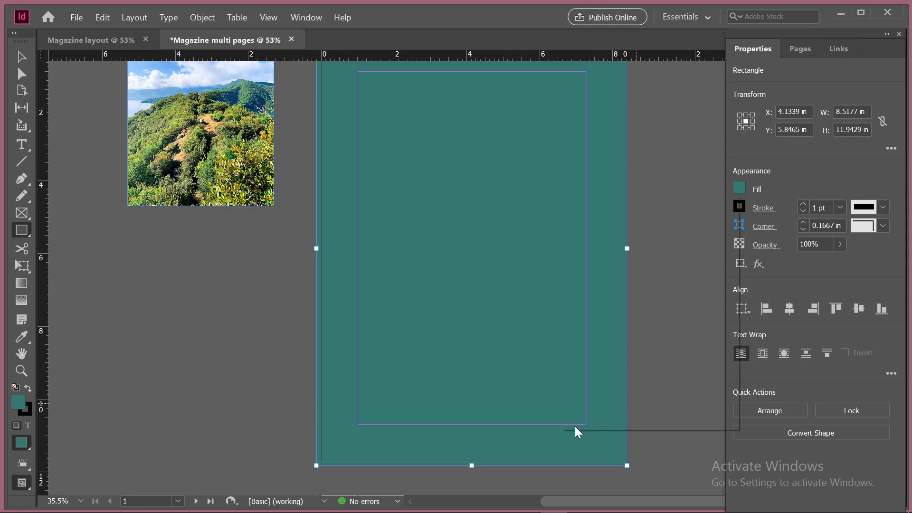
# Draw a second rectangle about 8.52 by 11.94 in over page 1, out to the bleed guides
pyautogui.scroll(2, 574, 428)
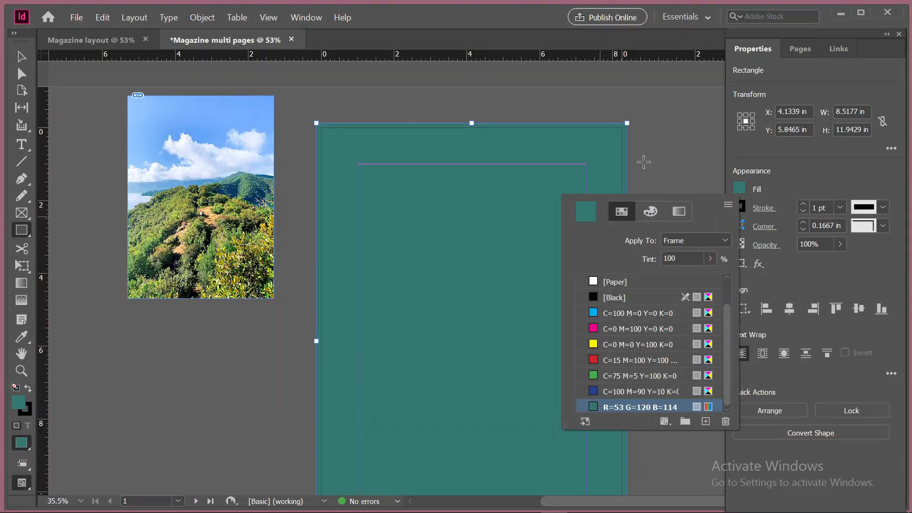
pyautogui.click(28, 228)
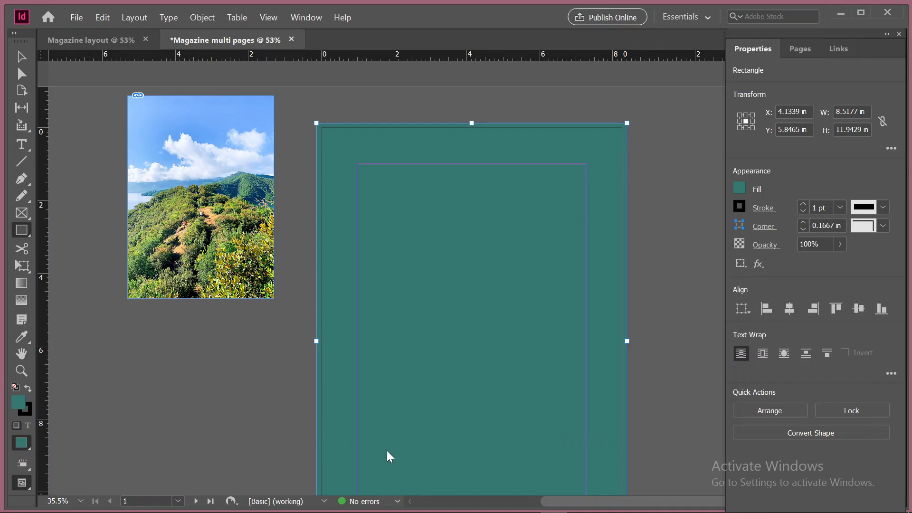
pyautogui.scroll(-8, 387, 451)
pyautogui.scroll(5, 362, 316)
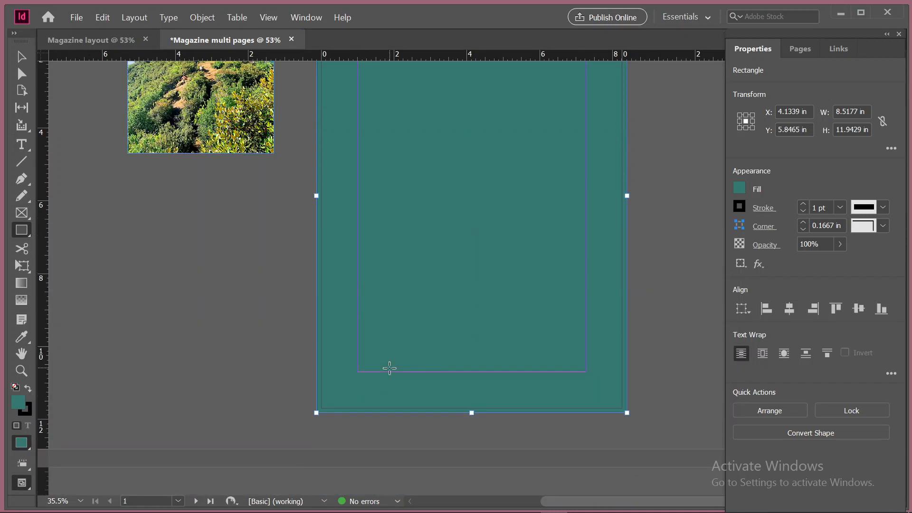
pyautogui.scroll(3, 389, 368)
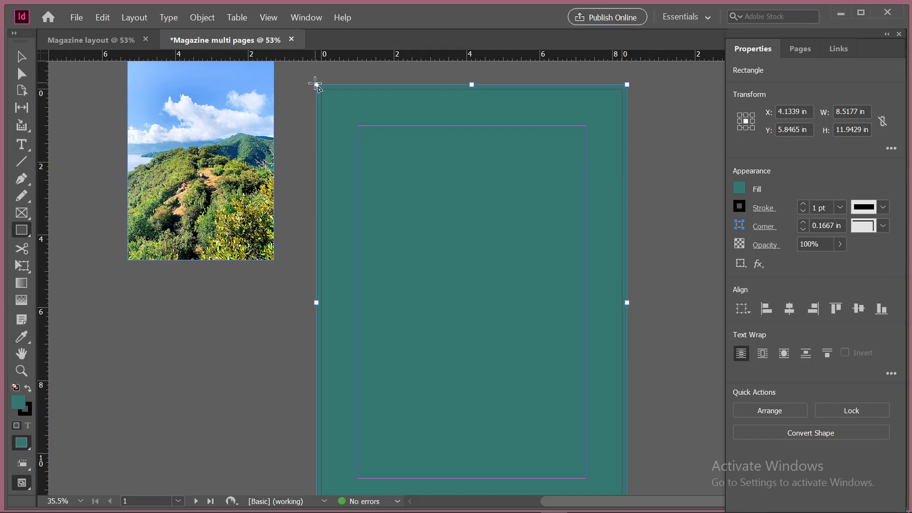
pyautogui.moveTo(315, 84); pyautogui.dragTo(631, 442)
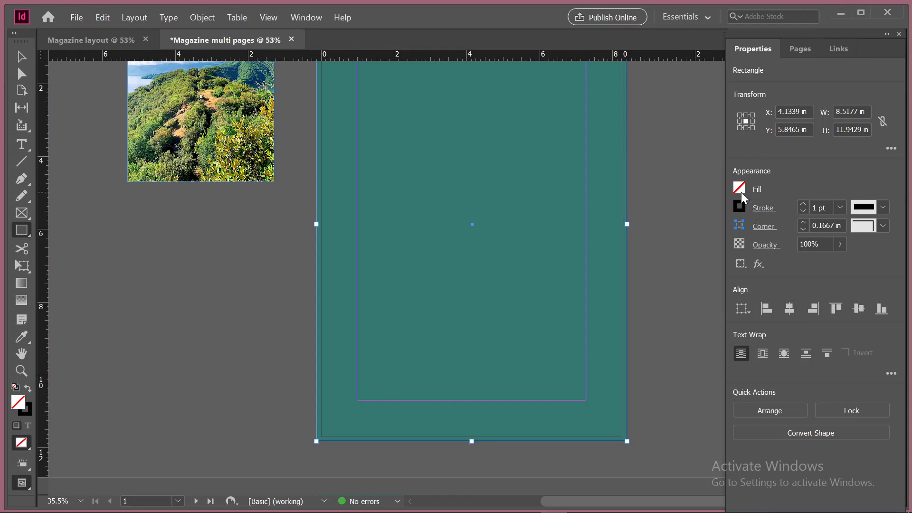
# Fill the second rectangle with the green swatch C=75 M=5 Y=100 K=0
pyautogui.click(739, 189)
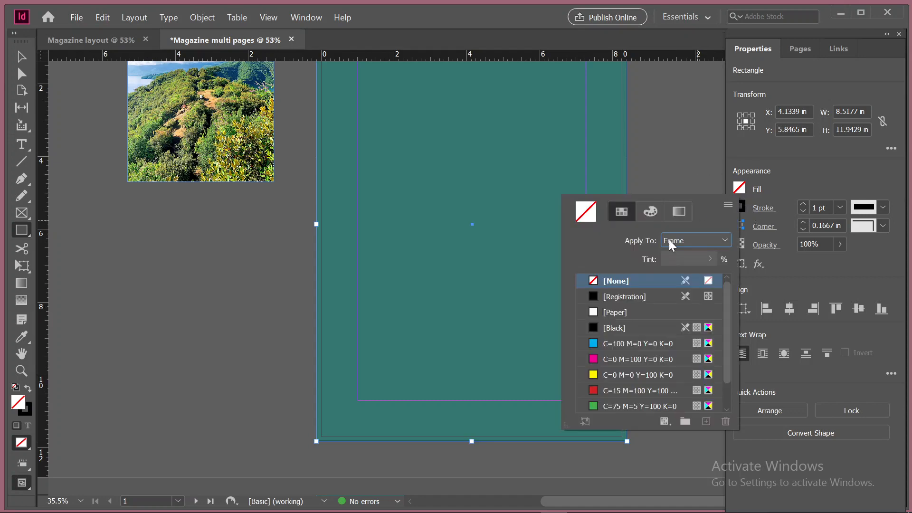
pyautogui.scroll(-1, 639, 400)
pyautogui.click(623, 395)
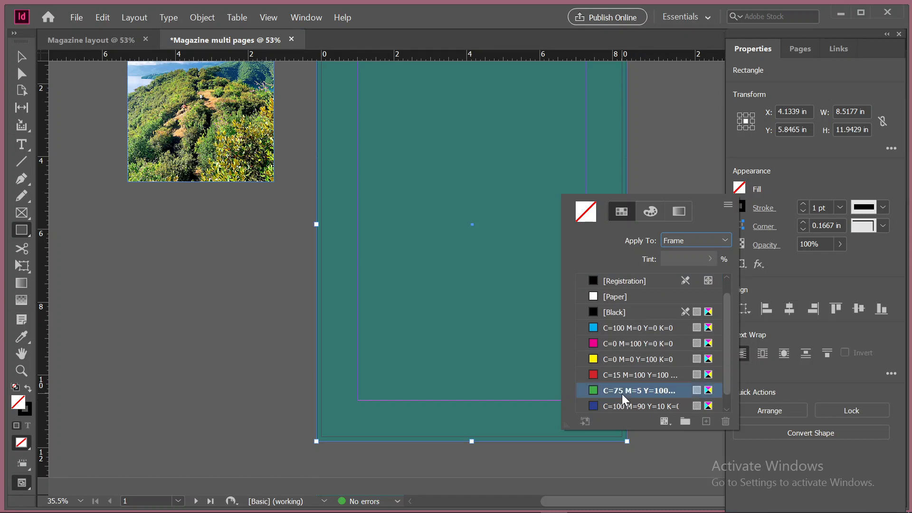
pyautogui.scroll(3, 198, 401)
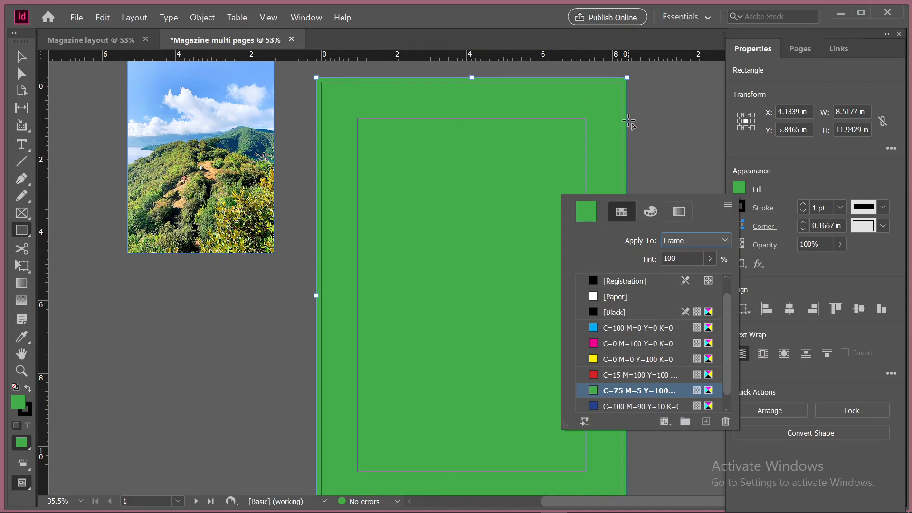
pyautogui.scroll(-2, 415, 321)
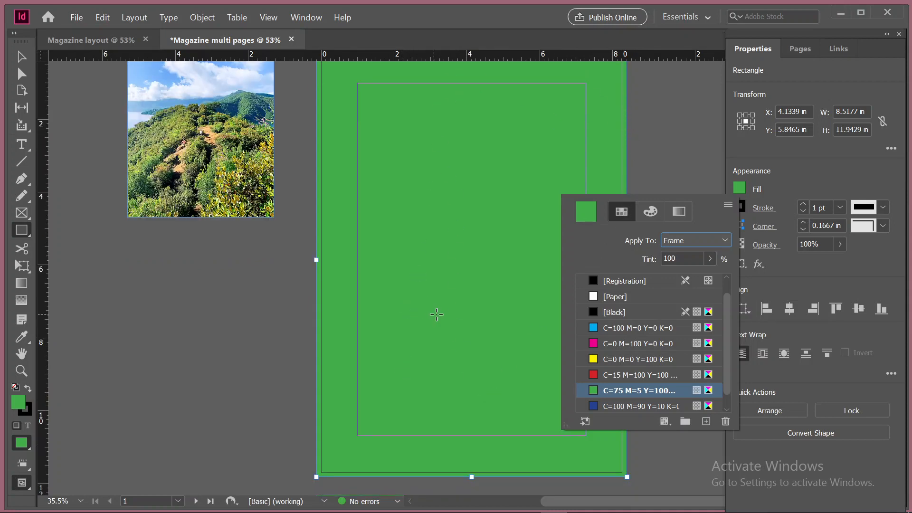
pyautogui.scroll(3, 435, 313)
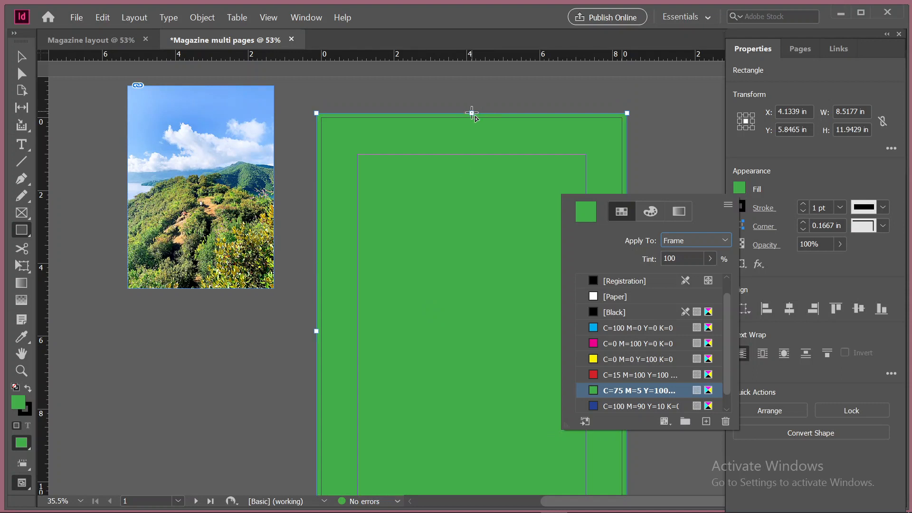
pyautogui.click(21, 57)
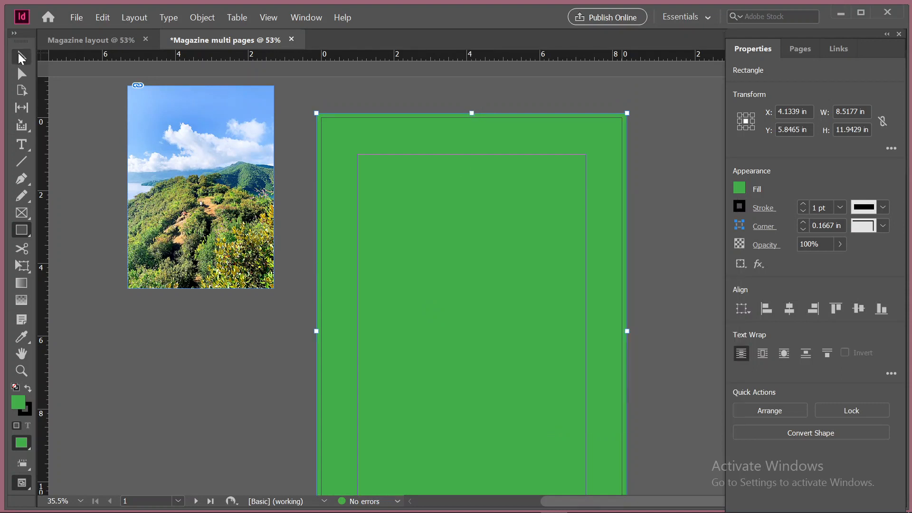
pyautogui.press('m')
pyautogui.moveTo(470, 116); pyautogui.dragTo(474, 203)
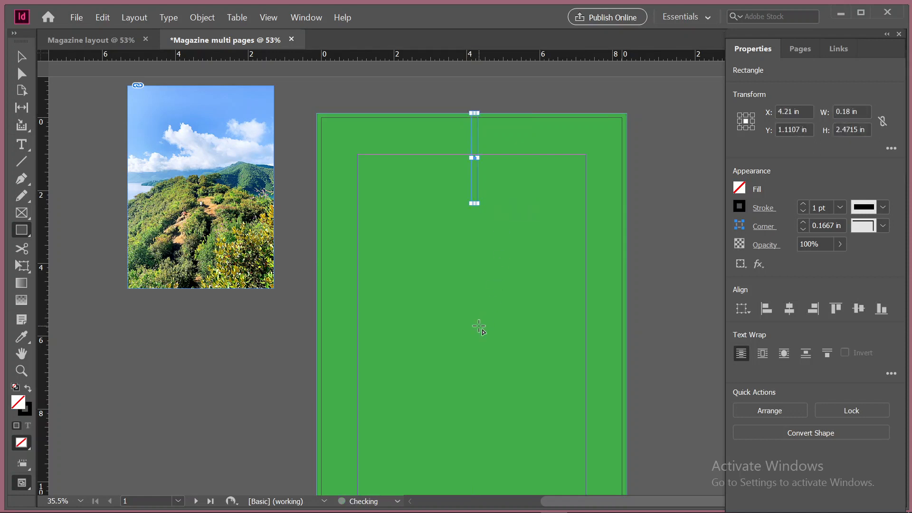
pyautogui.hotkey('ctrl', 'z')
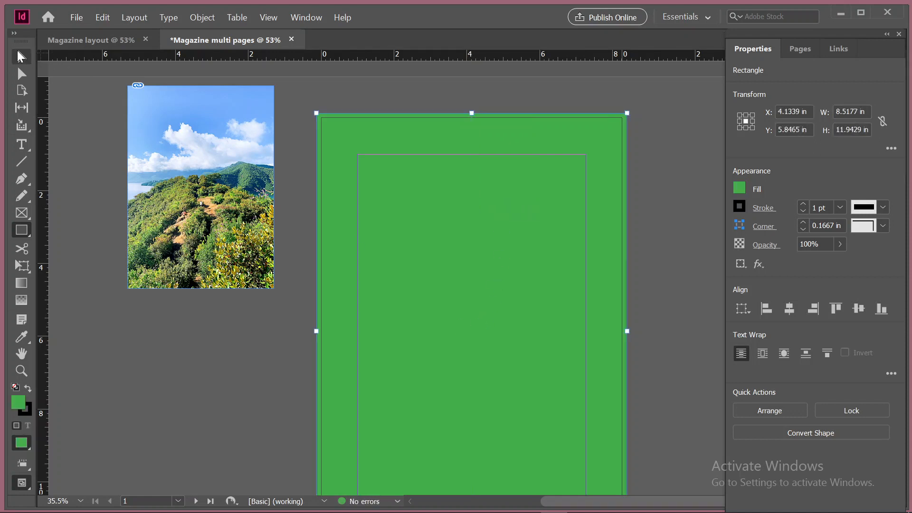
# Try shortening the green rectangle from its top edge to about 6.73 in high, and undo the resize
pyautogui.click(21, 57)
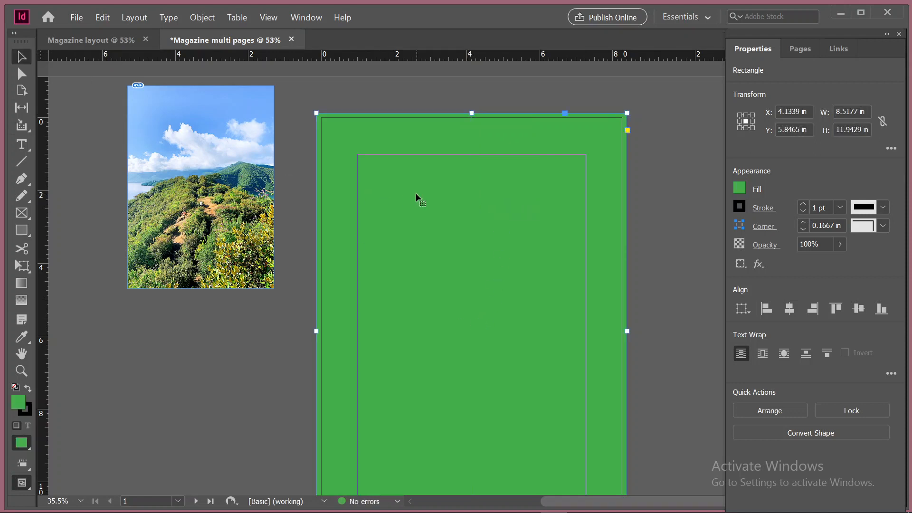
pyautogui.moveTo(473, 113); pyautogui.dragTo(483, 305)
pyautogui.scroll(-4, 448, 424)
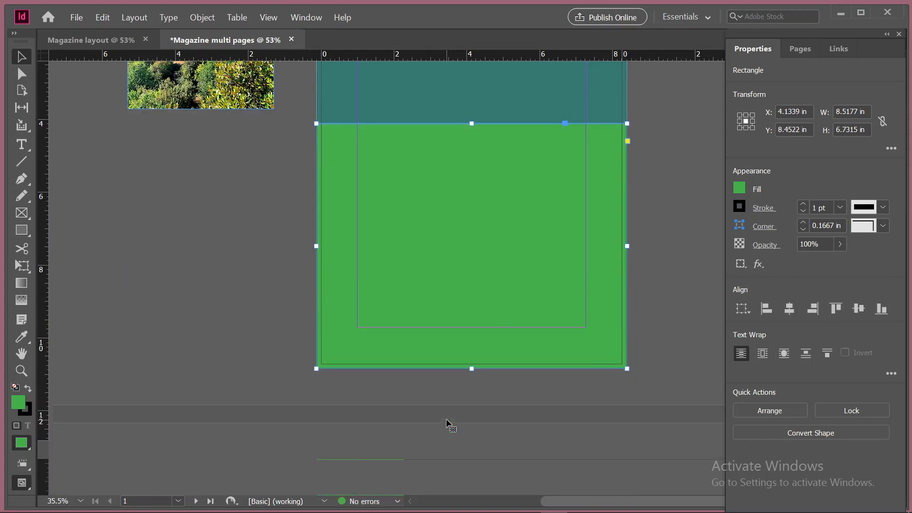
pyautogui.scroll(4, 466, 314)
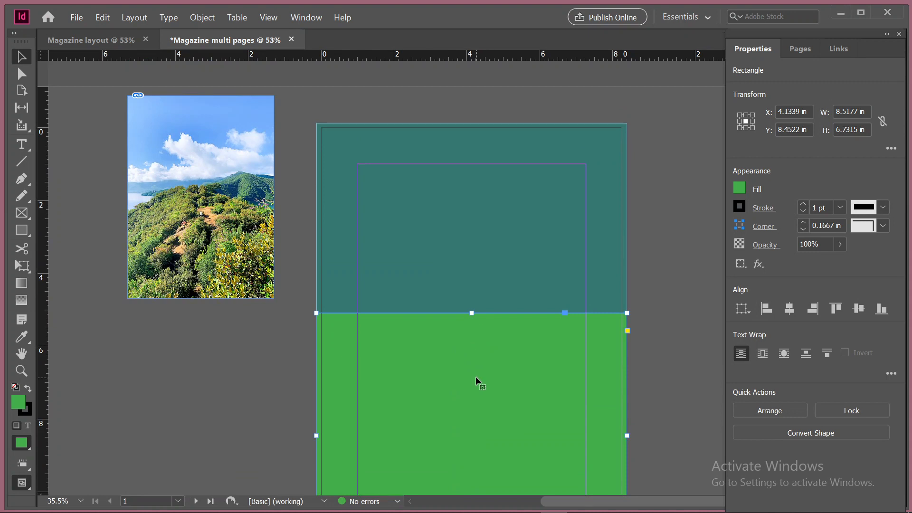
pyautogui.hotkey('ctrl', 'z')
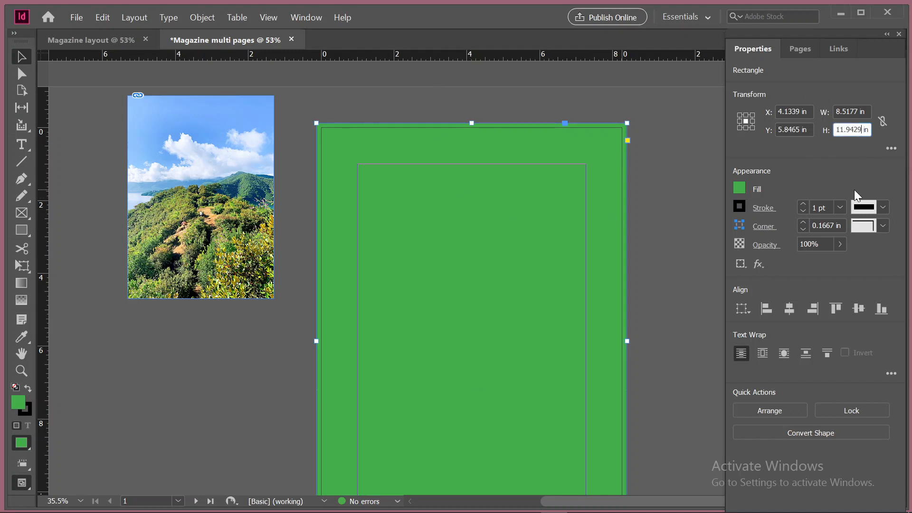
# Divide the green rectangle's height by 3 and move it down to the bottom bleed edge of page 1
pyautogui.write('/3')
pyautogui.press('Return')
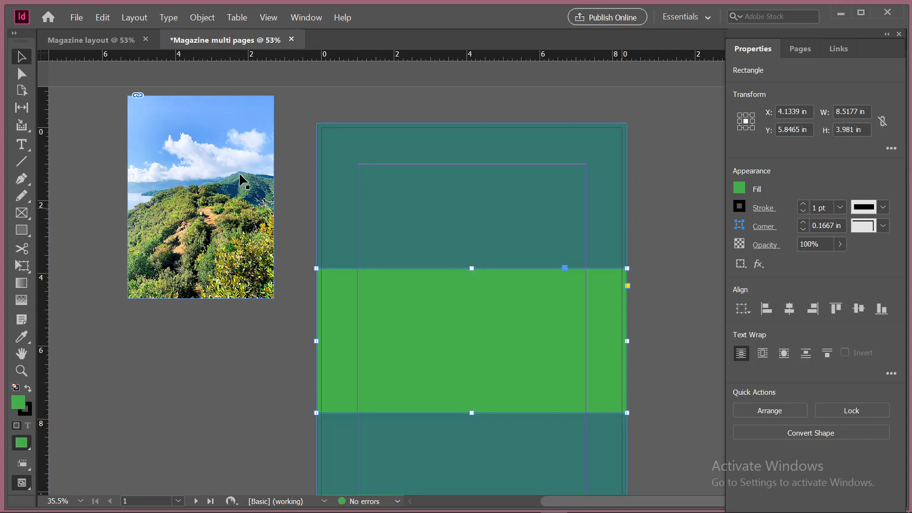
pyautogui.scroll(-3, 298, 204)
pyautogui.scroll(-3, 298, 204)
pyautogui.moveTo(414, 105); pyautogui.dragTo(410, 251)
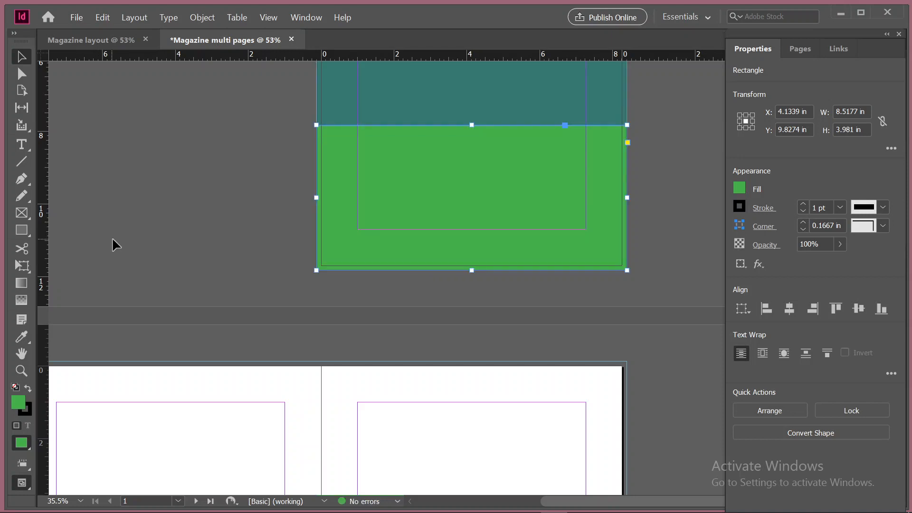
pyautogui.scroll(5, 138, 226)
pyautogui.click(223, 286)
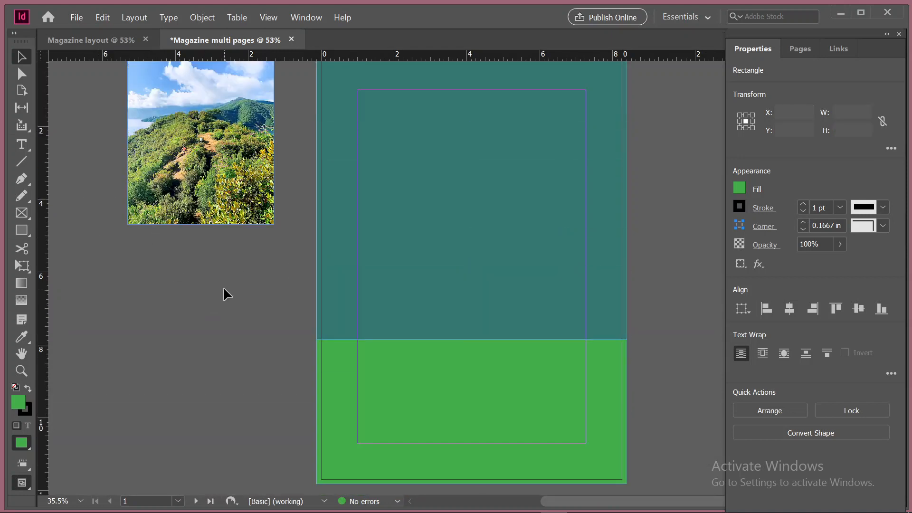
# Draw a third rectangle about 4.62 by 1.46 in on page 1 and fill it with the red swatch C=15 M=100 Y=100
pyautogui.click(26, 229)
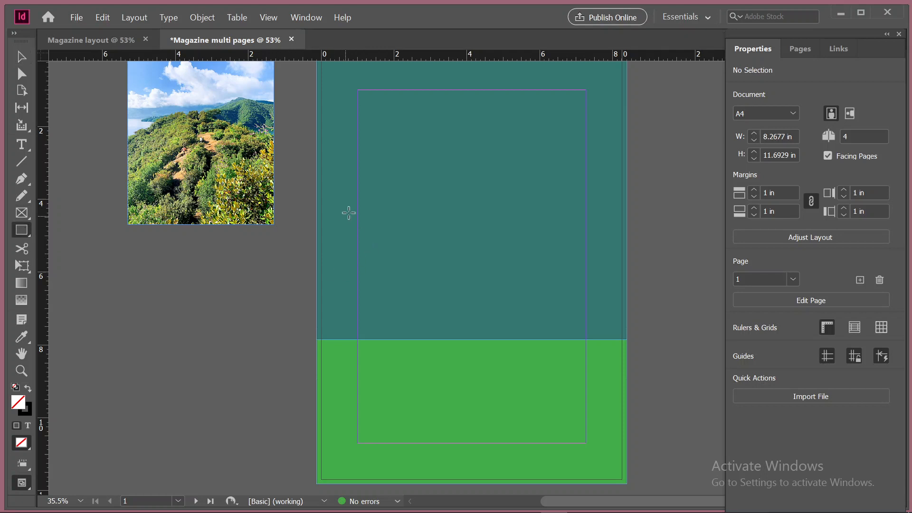
pyautogui.moveTo(349, 209); pyautogui.dragTo(516, 263)
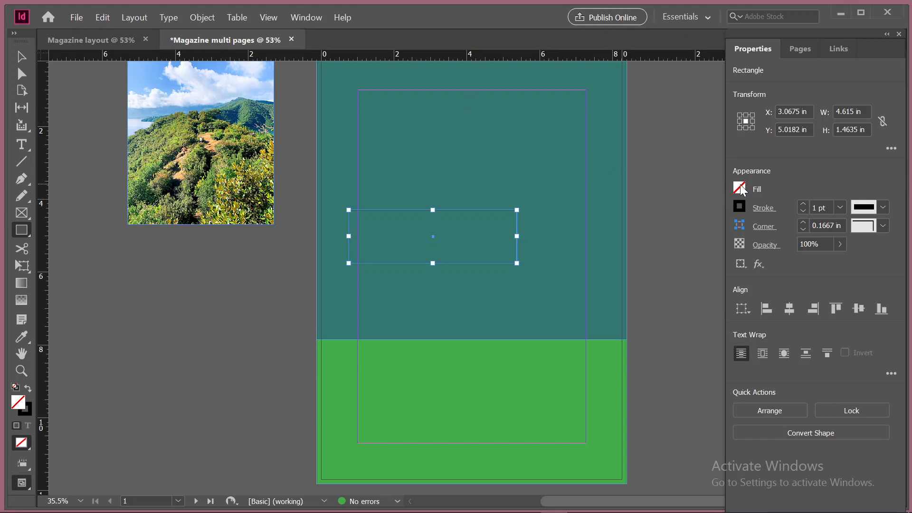
pyautogui.click(740, 187)
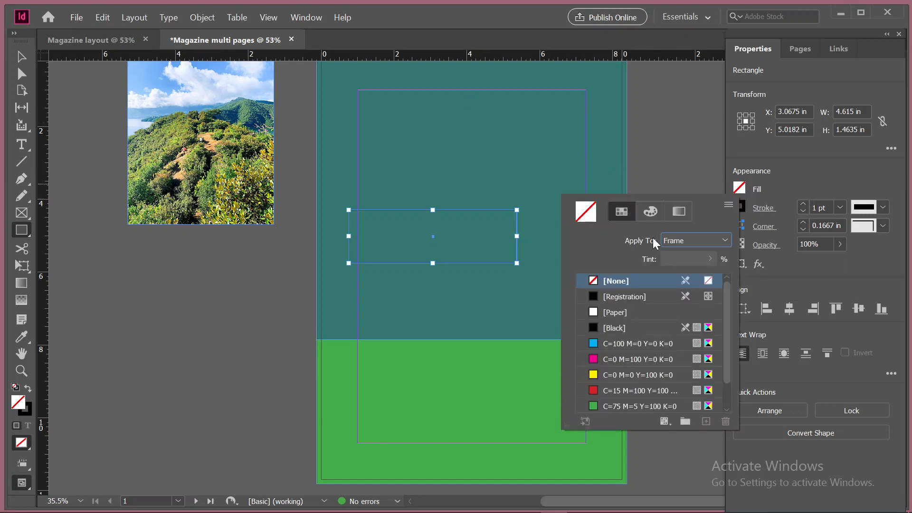
pyautogui.click(611, 389)
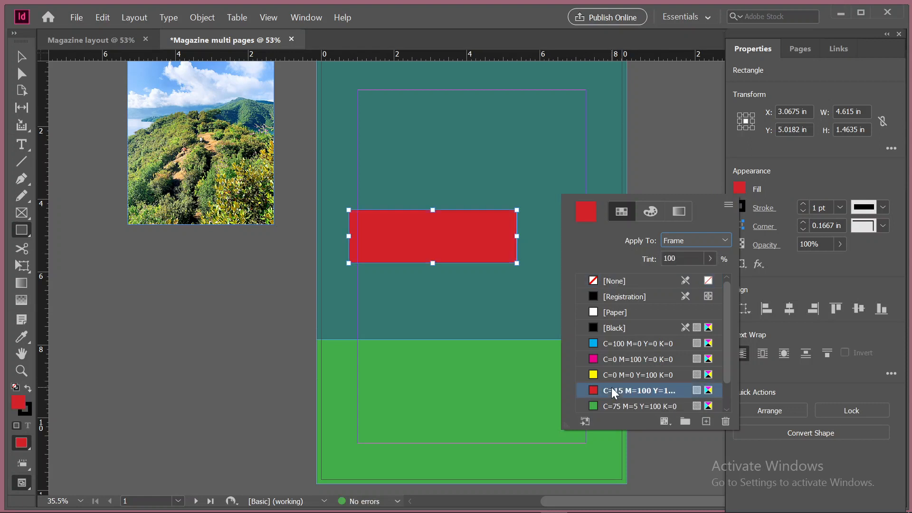
# Move the red rectangle against the left margin guide of page 1, just above the green rectangle, and deselect it
pyautogui.click(21, 58)
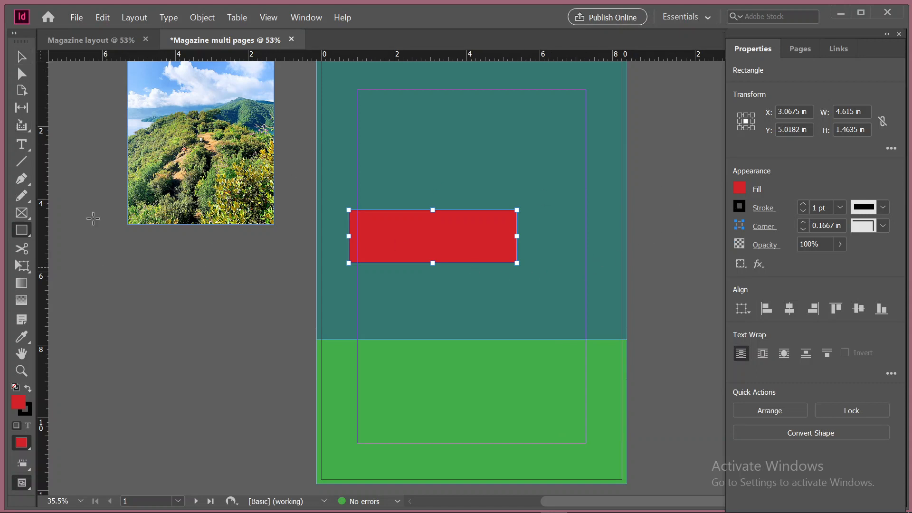
pyautogui.click(21, 58)
pyautogui.click(178, 319)
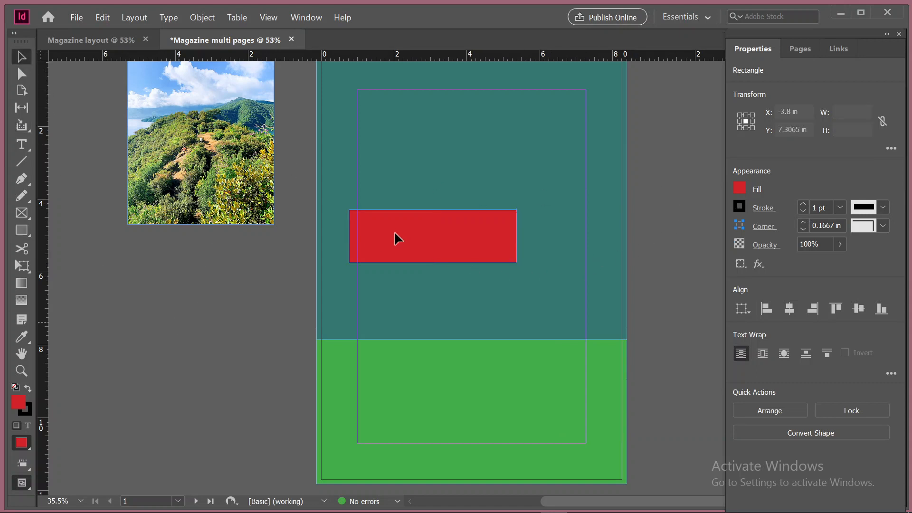
pyautogui.moveTo(390, 265); pyautogui.dragTo(406, 286)
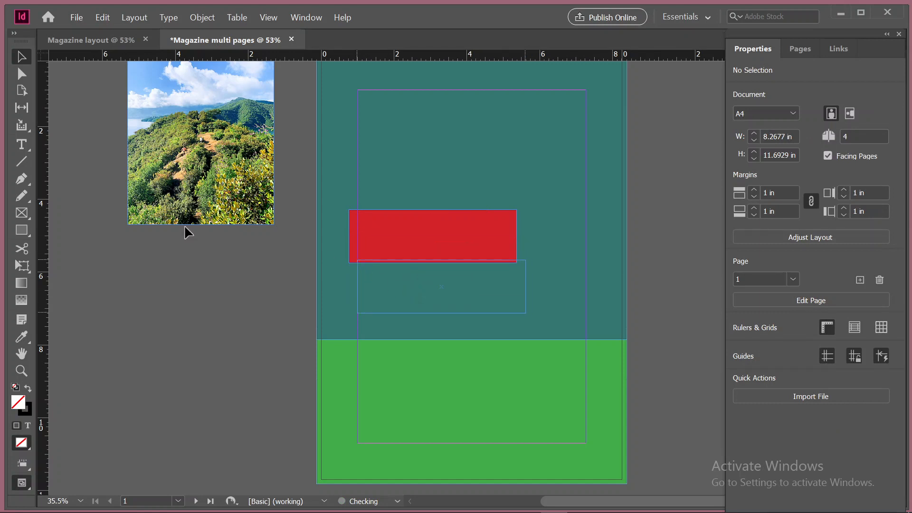
pyautogui.click(86, 179)
pyautogui.scroll(-4, 243, 377)
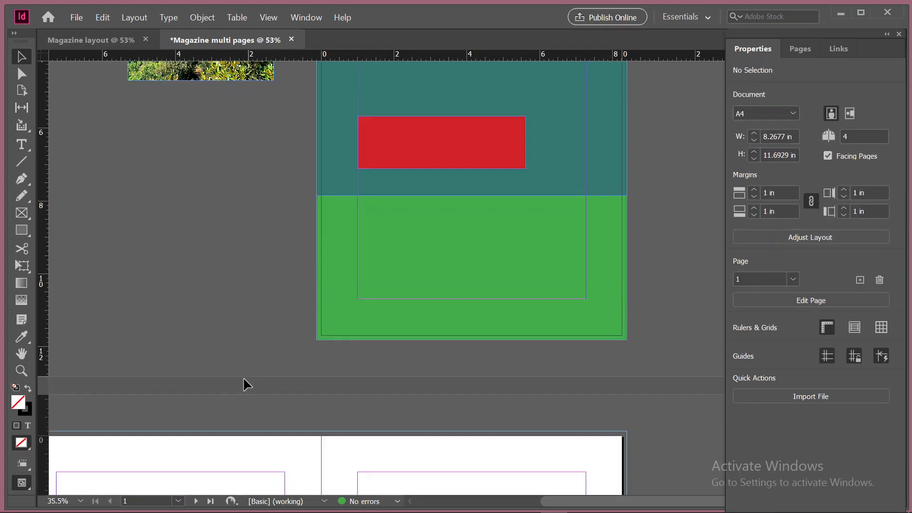
pyautogui.scroll(3, 234, 269)
# In the Magazine layout document, draw a text frame about 5.81 by 4.02 in on the upper part of the page
pyautogui.click(95, 39)
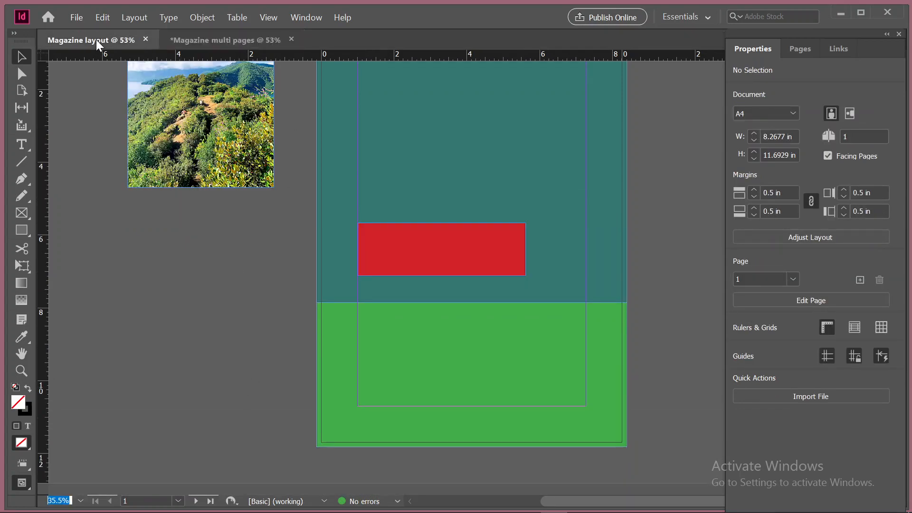
pyautogui.click(20, 141)
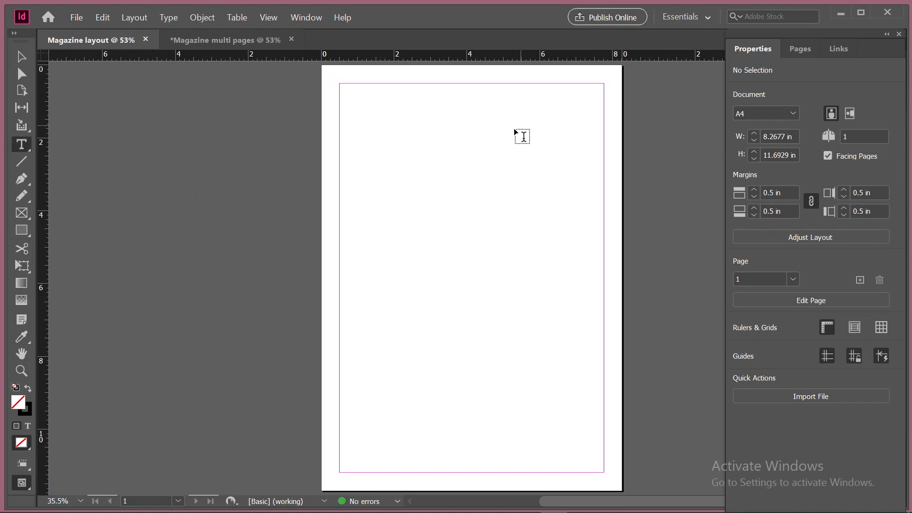
pyautogui.click(426, 123)
pyautogui.moveTo(373, 123); pyautogui.dragTo(585, 270)
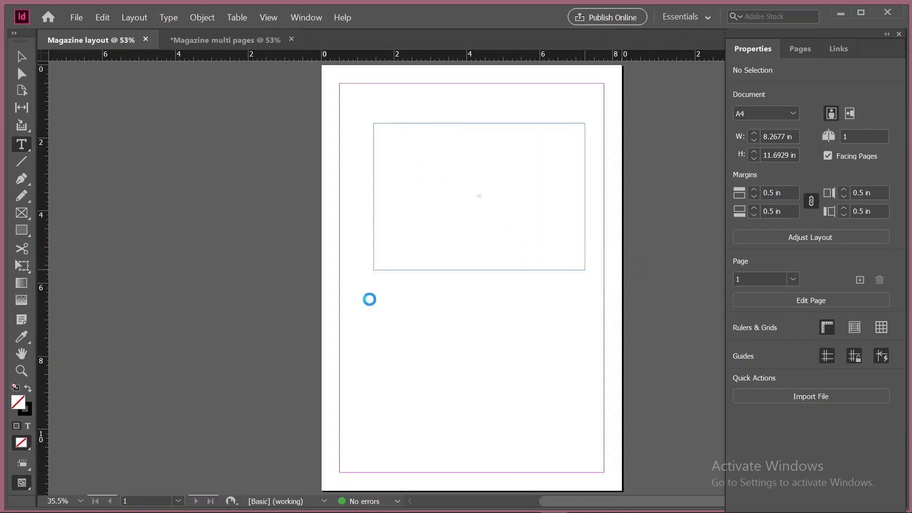
pyautogui.click(381, 141)
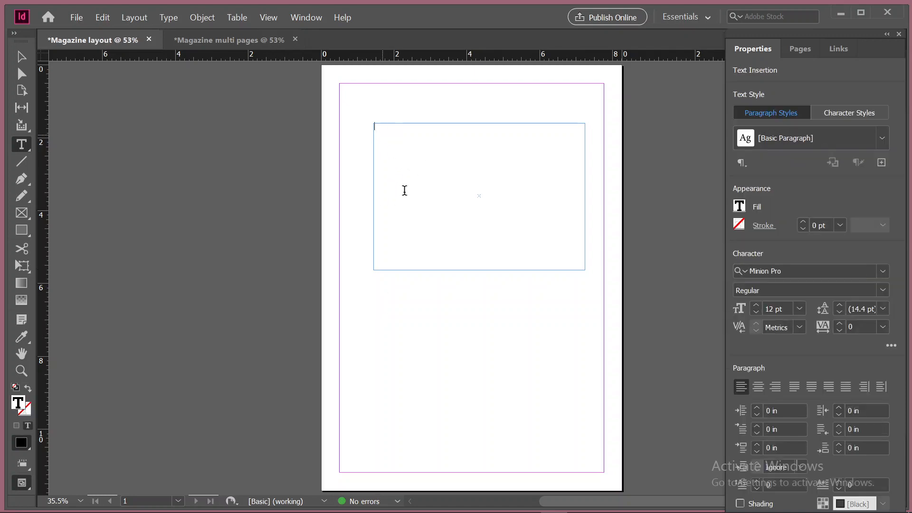
pyautogui.write('gaigAIUAGGUJVGYSJSHS')
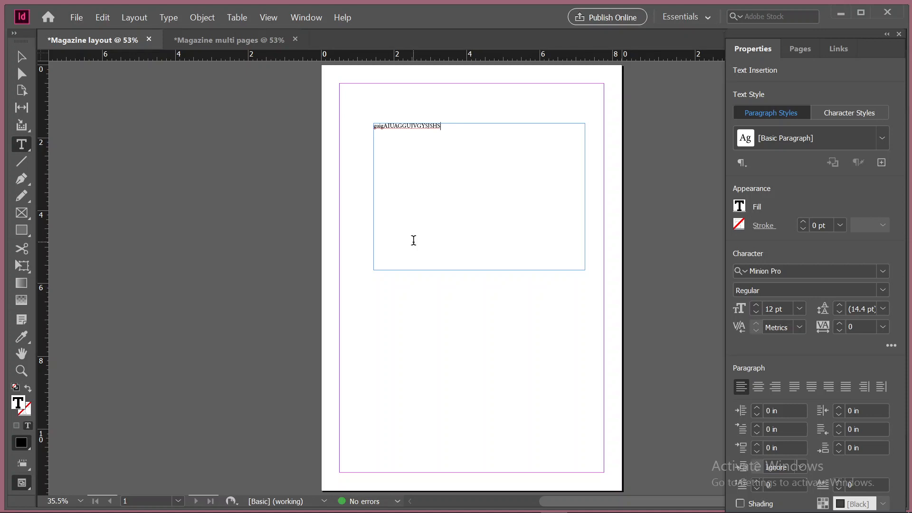
pyautogui.press('BackSpace')
pyautogui.press('BackSpace')
pyautogui.press('BackSpace')
pyautogui.press('BackSpace')
pyautogui.press('BackSpace')
pyautogui.press('BackSpace')
pyautogui.press('BackSpace')
pyautogui.press('BackSpace')
pyautogui.press('BackSpace')
pyautogui.press('BackSpace')
pyautogui.press('BackSpace')
pyautogui.press('BackSpace')
pyautogui.press('BackSpace')
pyautogui.press('BackSpace')
# Enter "Bangladesh" in the text frame and finish editing the text
pyautogui.write('Bang')
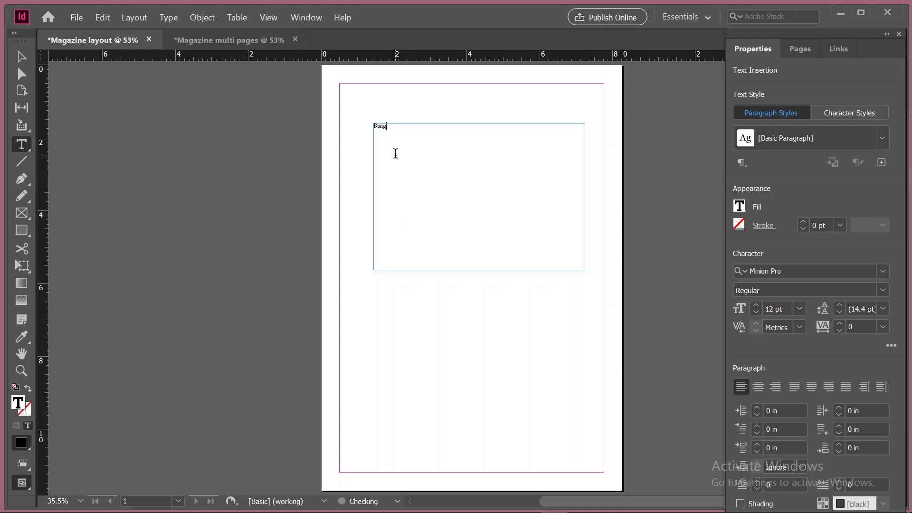
pyautogui.write('ladesh')
pyautogui.click(22, 58)
# Shrink the Bangladesh text frame to fit its text, and enlarge it to about 4.2 by 3.08 in
pyautogui.click(584, 269)
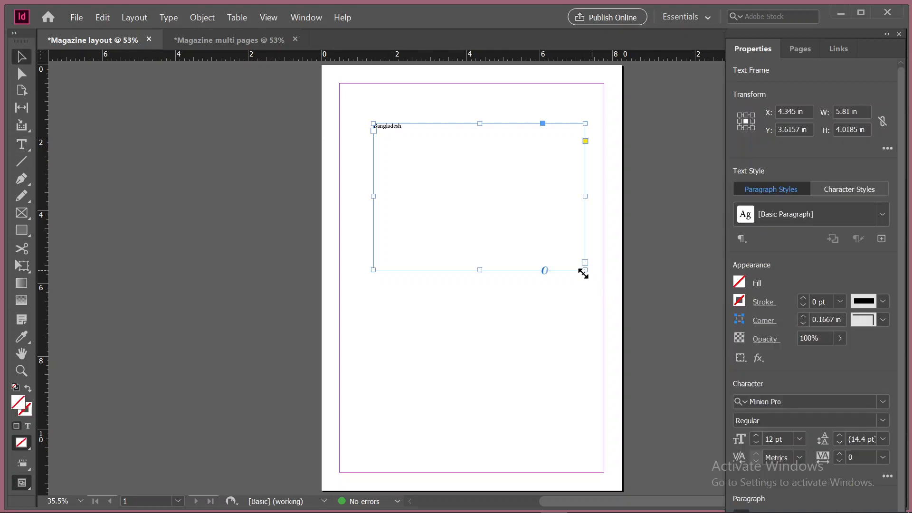
pyautogui.moveTo(584, 270); pyautogui.dragTo(479, 248)
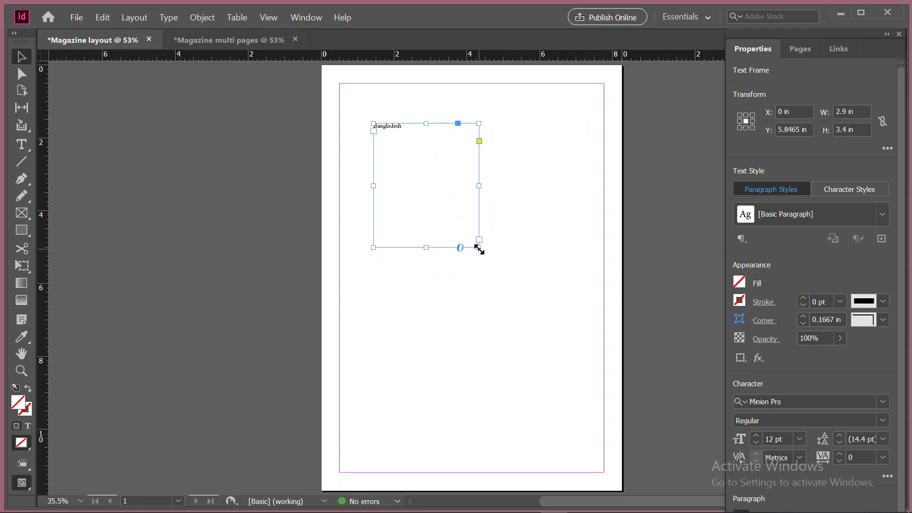
pyautogui.doubleClick(479, 247)
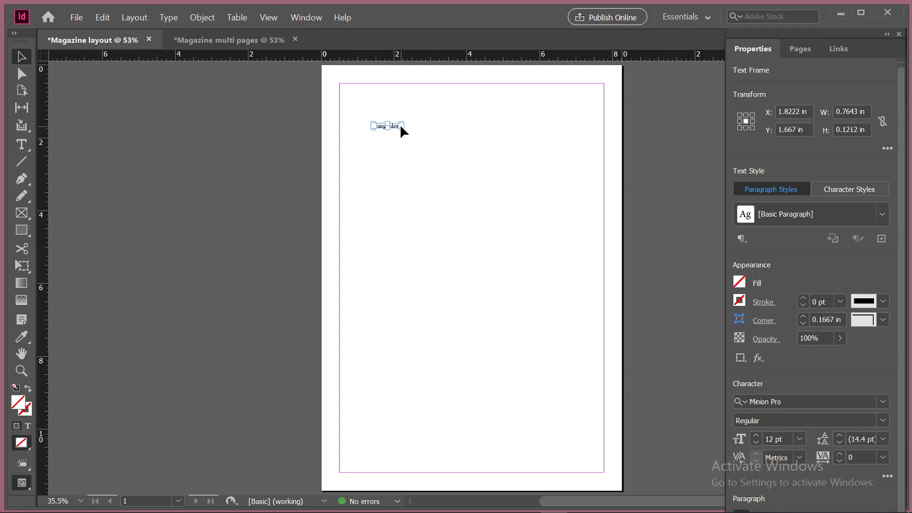
pyautogui.moveTo(401, 127); pyautogui.dragTo(527, 236)
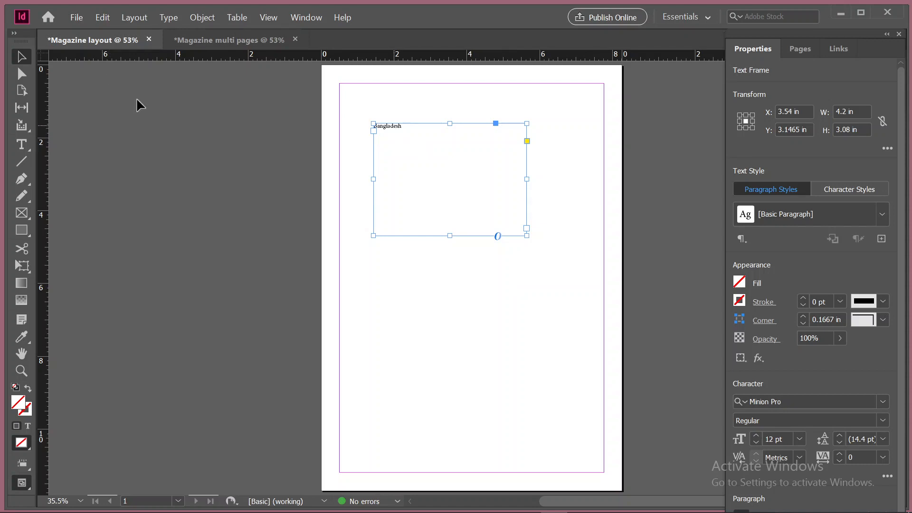
# Set the word "Bangladesh" to 48 pt
pyautogui.press('t')
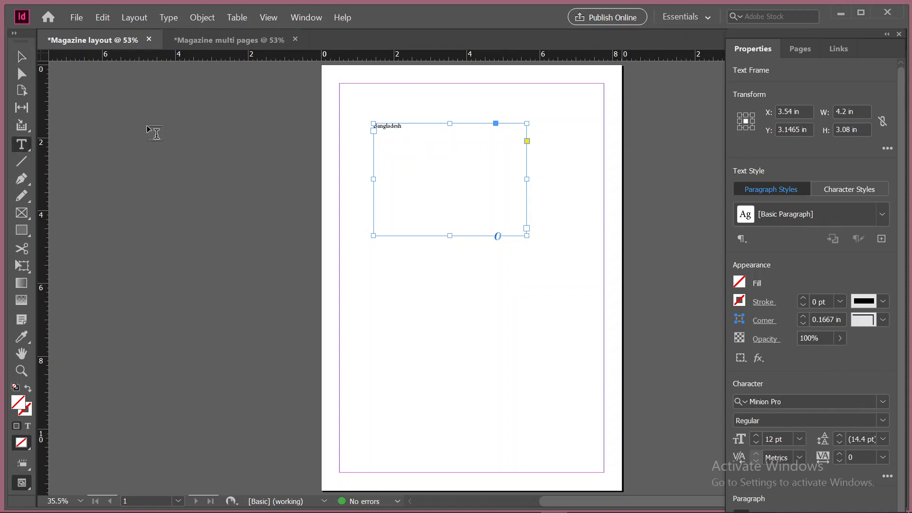
pyautogui.click(392, 126)
pyautogui.doubleClick(393, 125)
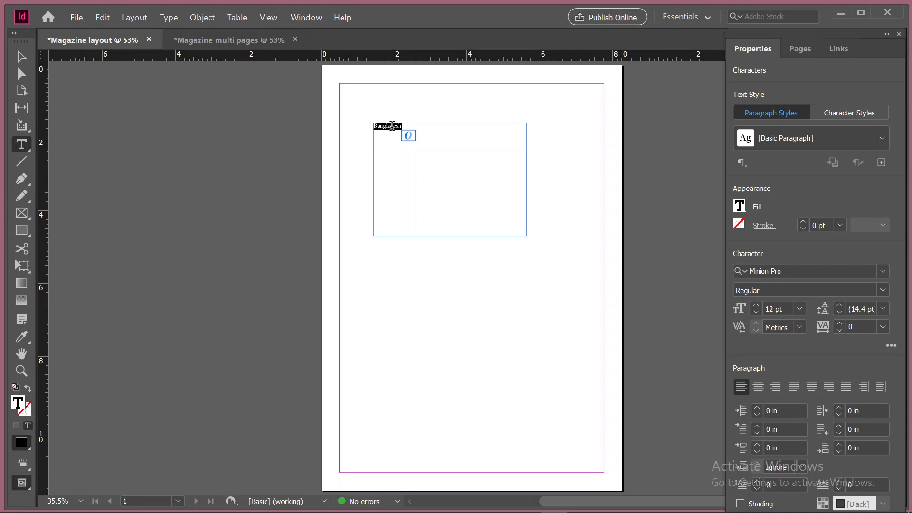
pyautogui.click(431, 135)
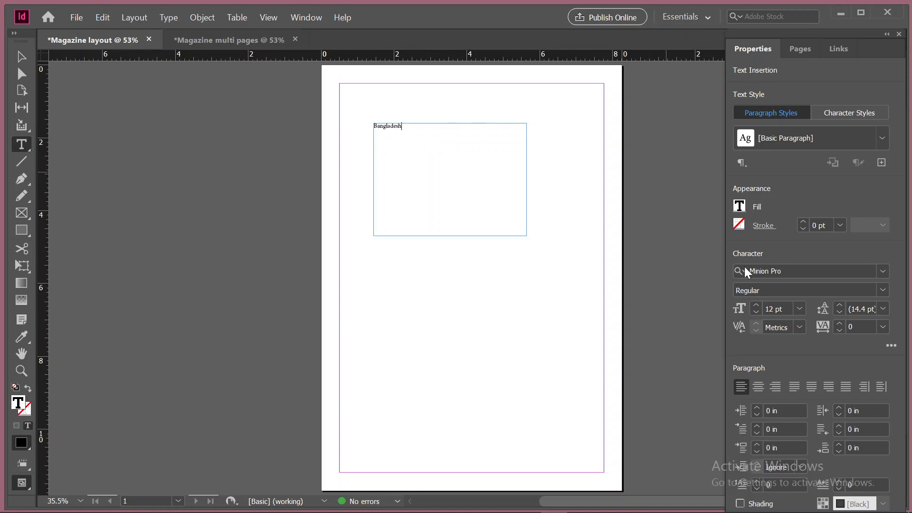
pyautogui.click(757, 304)
pyautogui.click(757, 304)
pyautogui.click(757, 304)
pyautogui.click(757, 304)
pyautogui.moveTo(402, 126); pyautogui.dragTo(372, 125)
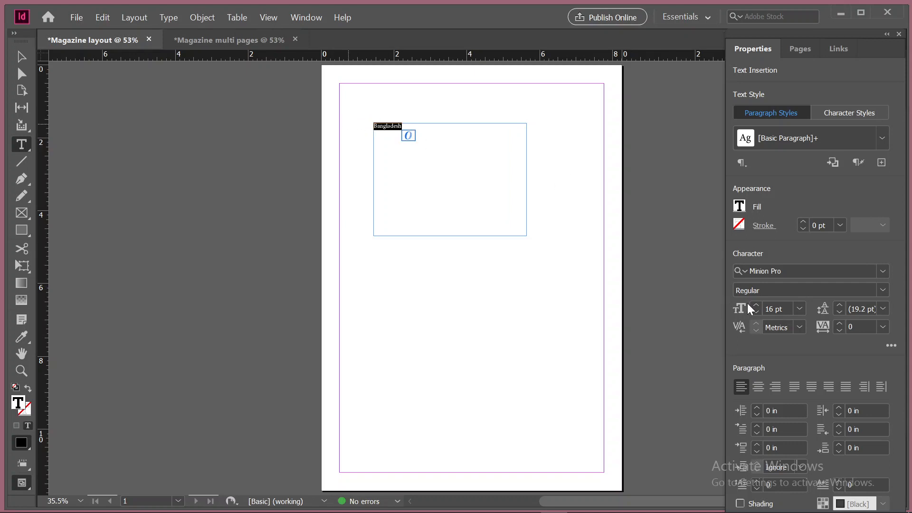
pyautogui.click(797, 308)
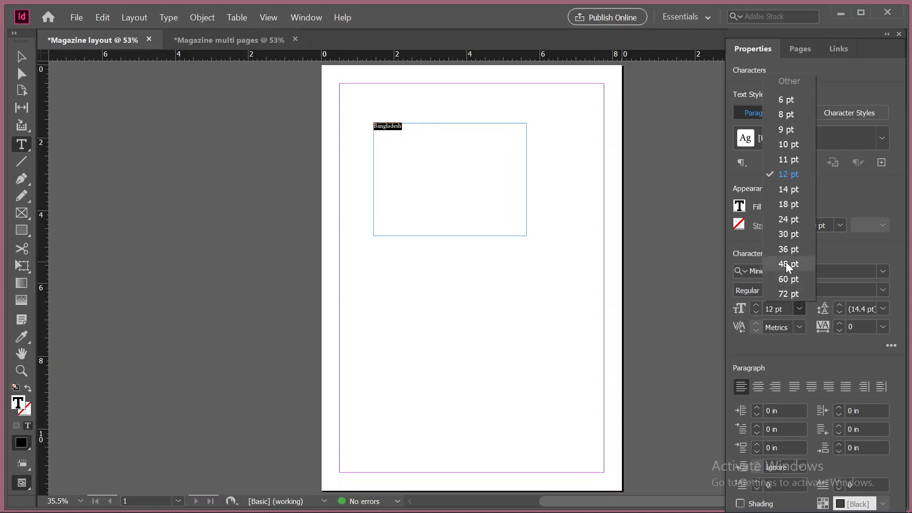
pyautogui.click(786, 263)
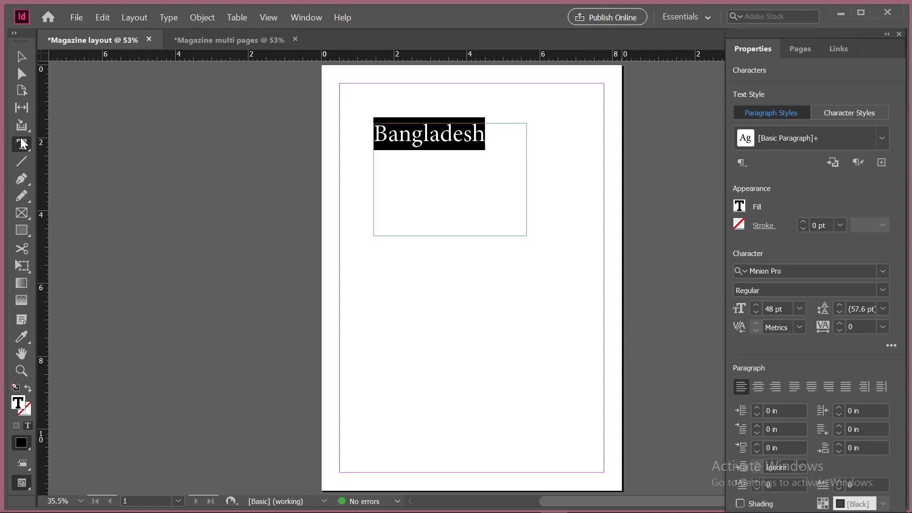
pyautogui.click(21, 57)
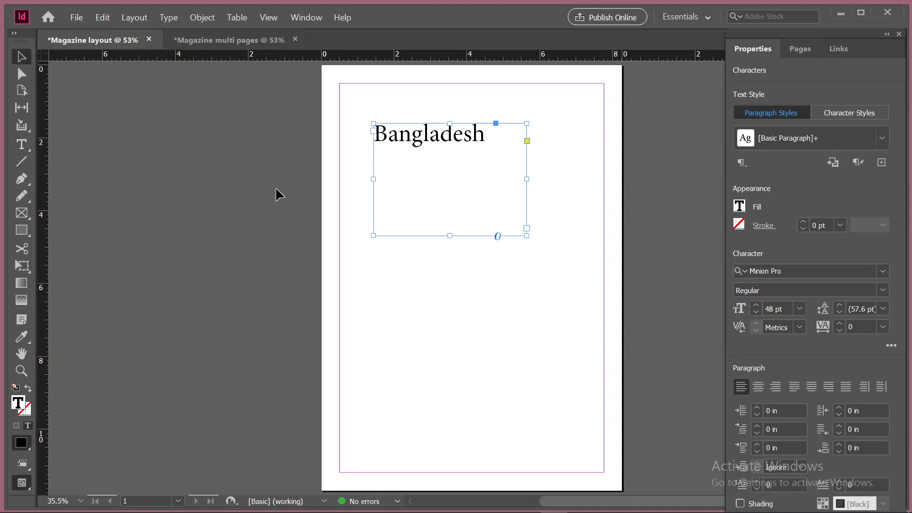
# Draw a second text frame about 5.36 by 5.4 in below the Bangladesh frame and fill it with placeholder text
pyautogui.click(21, 144)
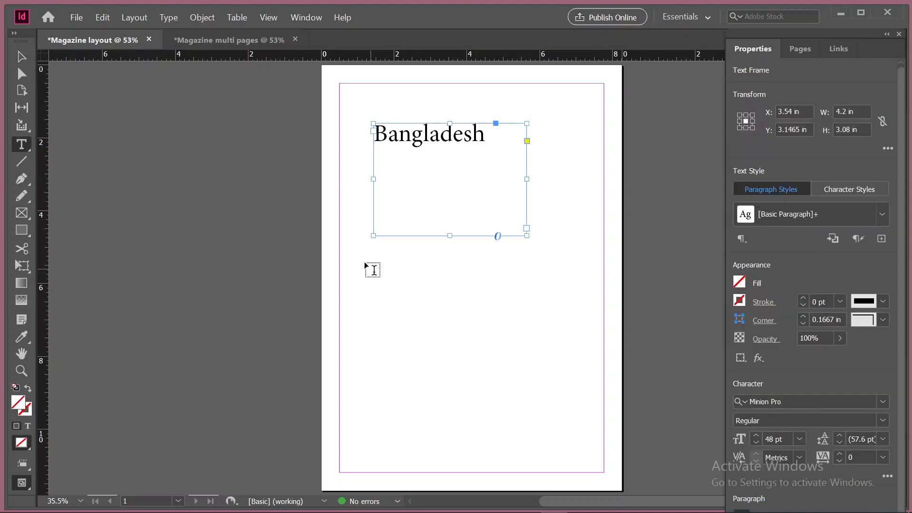
pyautogui.moveTo(368, 264); pyautogui.dragTo(560, 458)
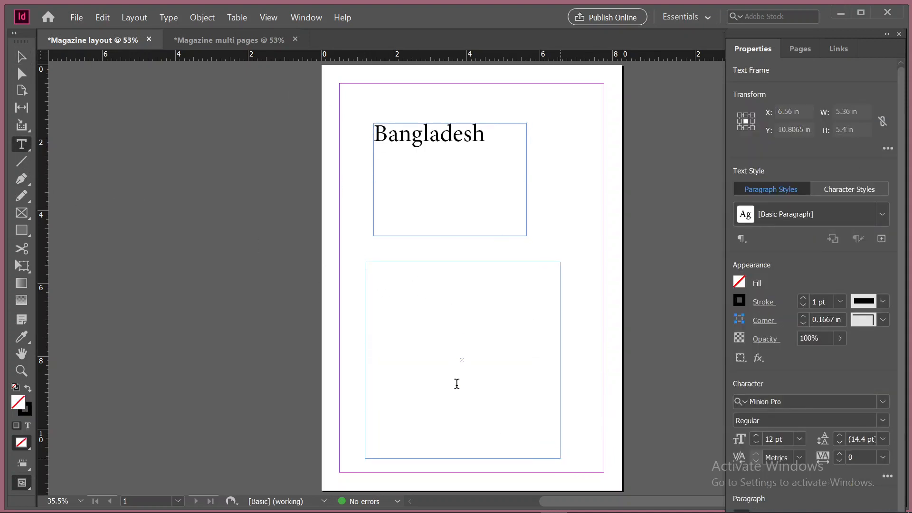
pyautogui.rightClick(374, 274)
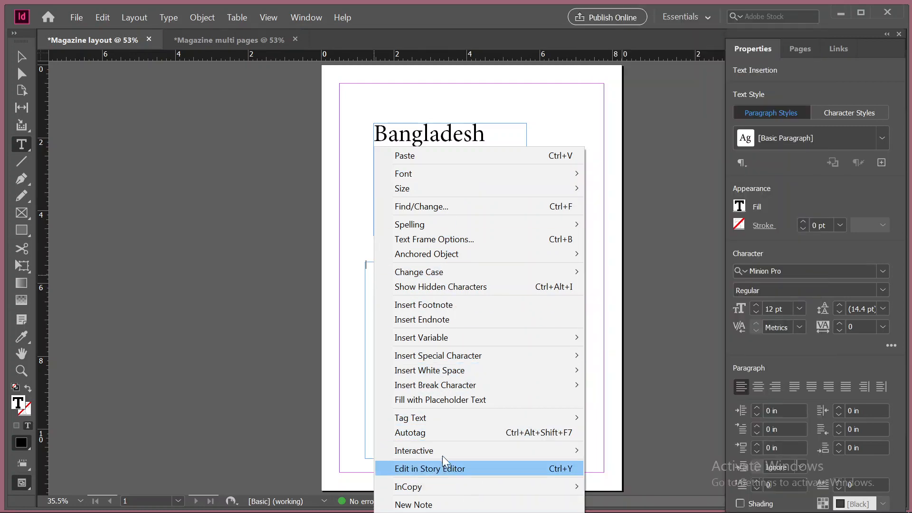
pyautogui.click(463, 398)
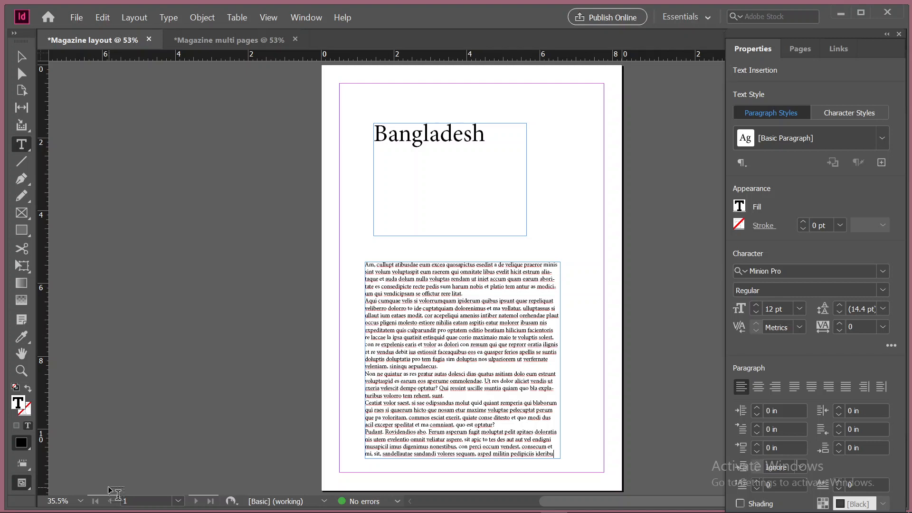
# Switch to the Google Meet call in Chrome to check the class, and return to InDesign
pyautogui.moveTo(637, 492)
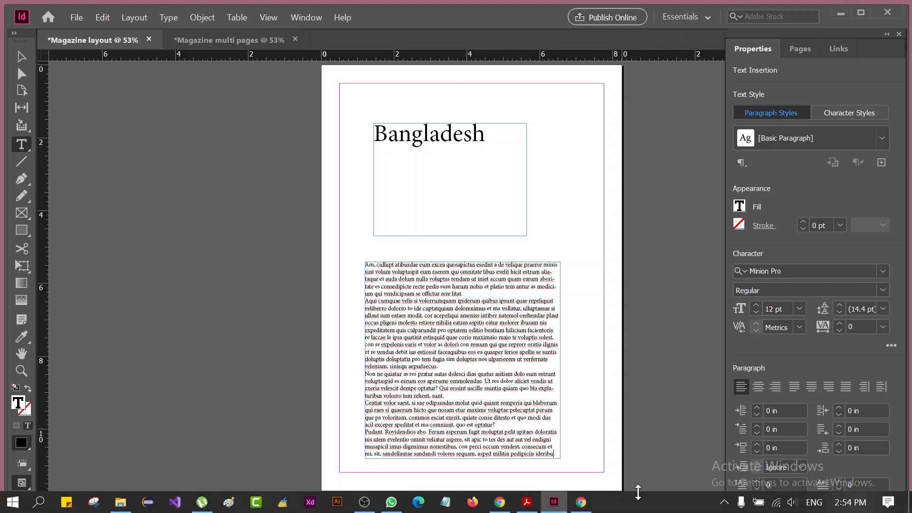
pyautogui.click(588, 499)
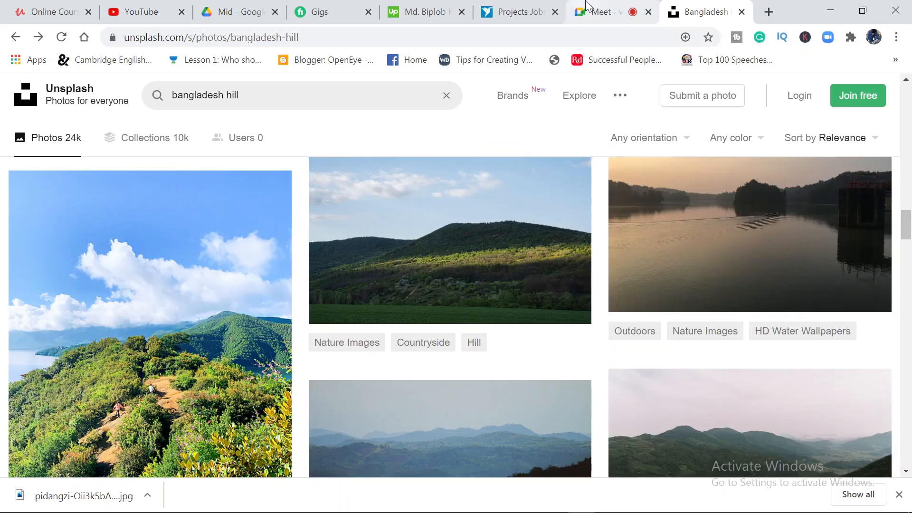
pyautogui.click(587, 5)
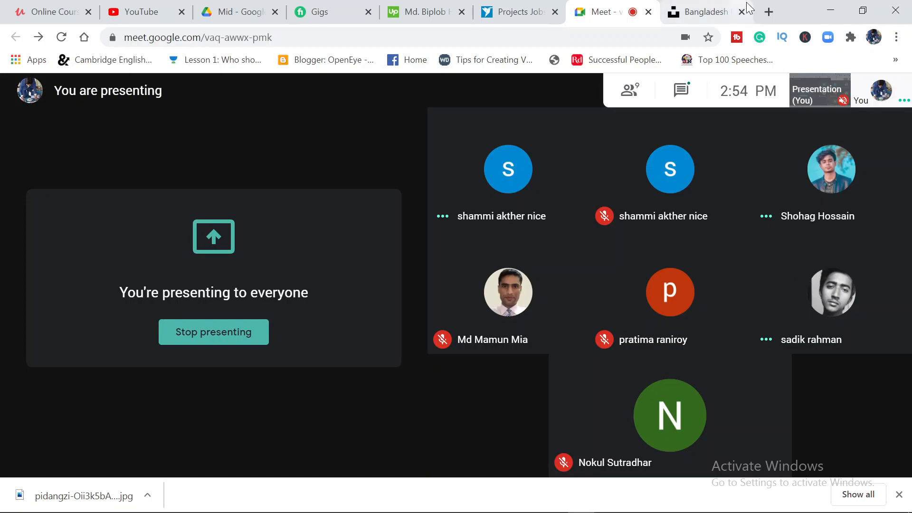
pyautogui.click(830, 10)
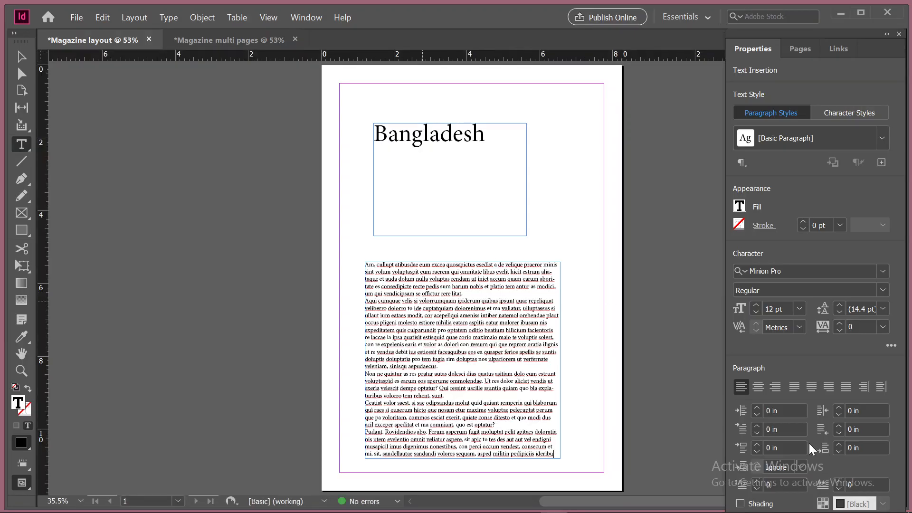
# Try raising the font size to 15 pt at the insertion point, and select single words and a line of placeholder text
pyautogui.click(756, 306)
pyautogui.click(756, 305)
pyautogui.doubleClick(407, 286)
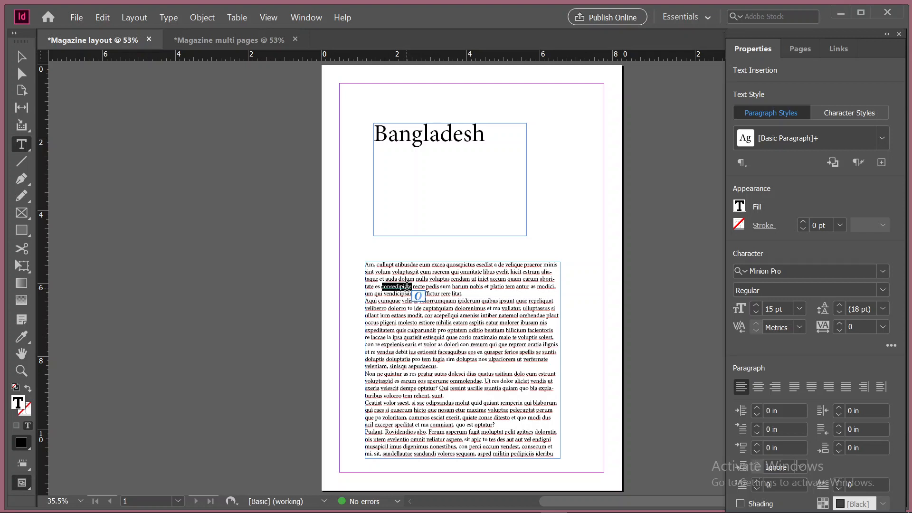
pyautogui.tripleClick(407, 285)
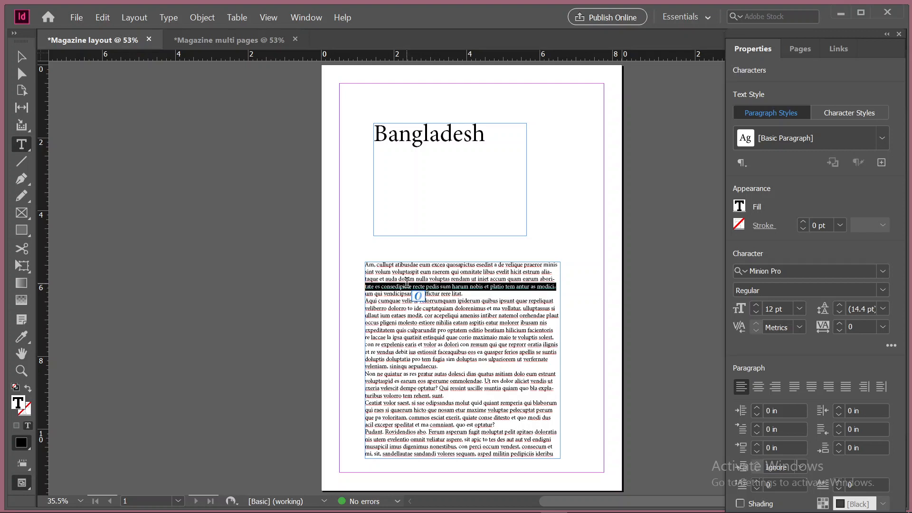
pyautogui.tripleClick(408, 285)
pyautogui.doubleClick(409, 280)
pyautogui.tripleClick(410, 280)
pyautogui.click(409, 279)
pyautogui.doubleClick(409, 277)
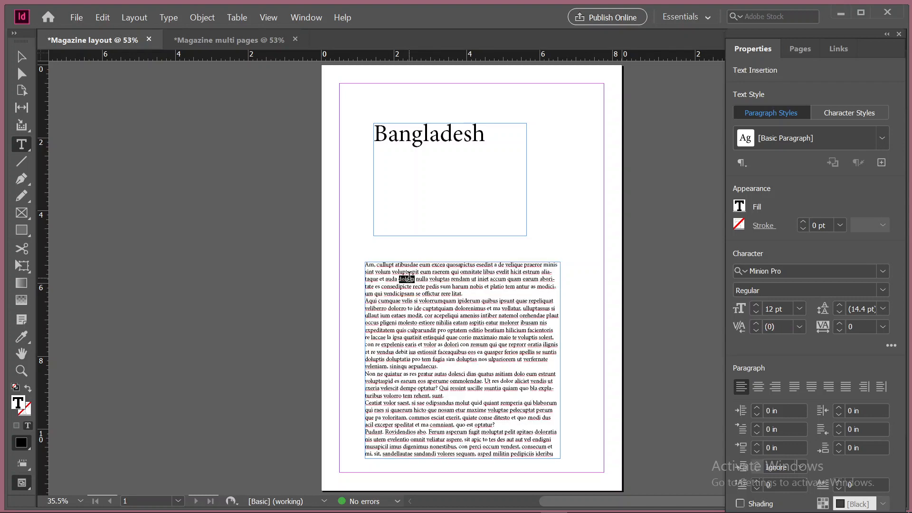
pyautogui.tripleClick(409, 278)
pyautogui.click(409, 278)
# Select all the placeholder text in the lower frame and set its font size to 17 pt
pyautogui.doubleClick(384, 288)
pyautogui.tripleClick(385, 288)
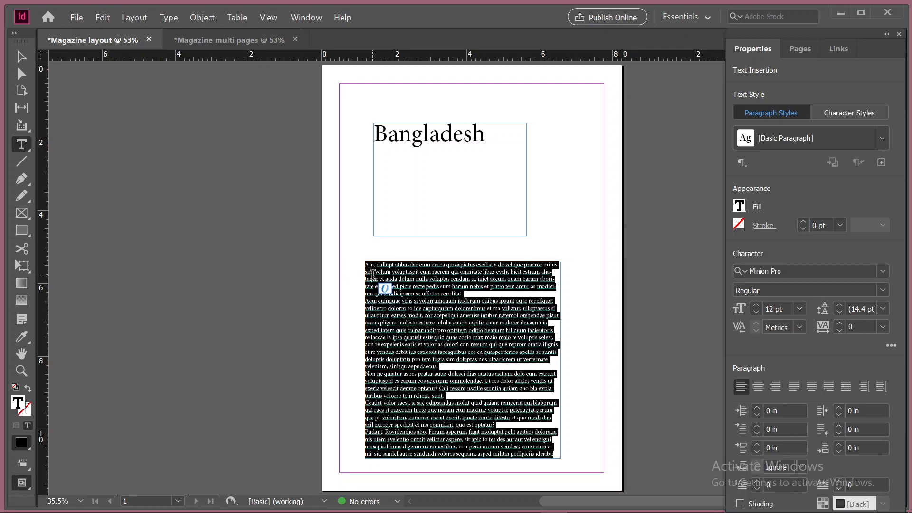
pyautogui.click(760, 304)
pyautogui.click(760, 305)
pyautogui.click(760, 304)
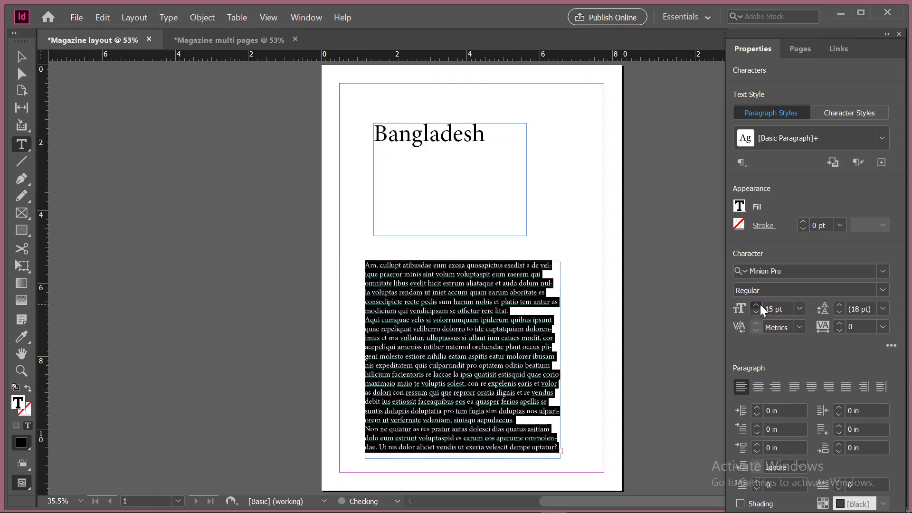
pyautogui.click(759, 304)
pyautogui.click(760, 305)
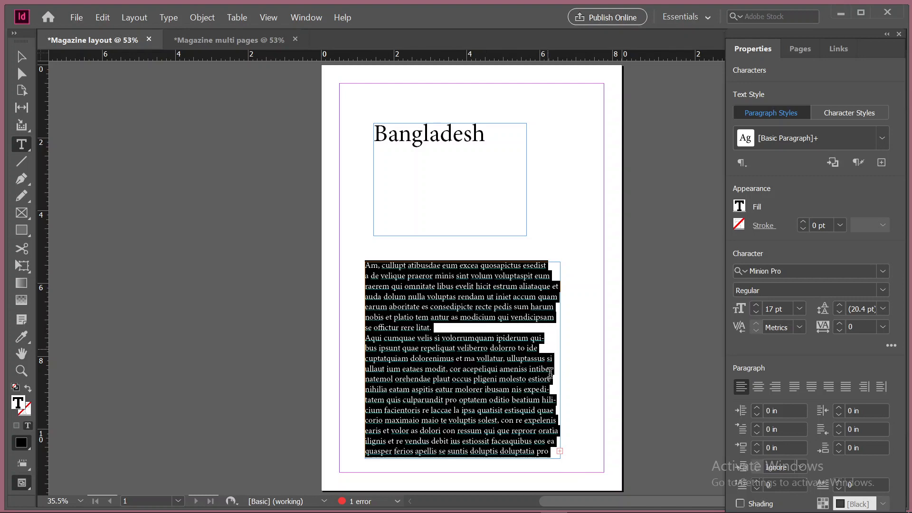
# Narrow the placeholder frame to about 2.55 in and thread its overset text into a new frame about 1.81 by 5.4 in beside it
pyautogui.click(22, 57)
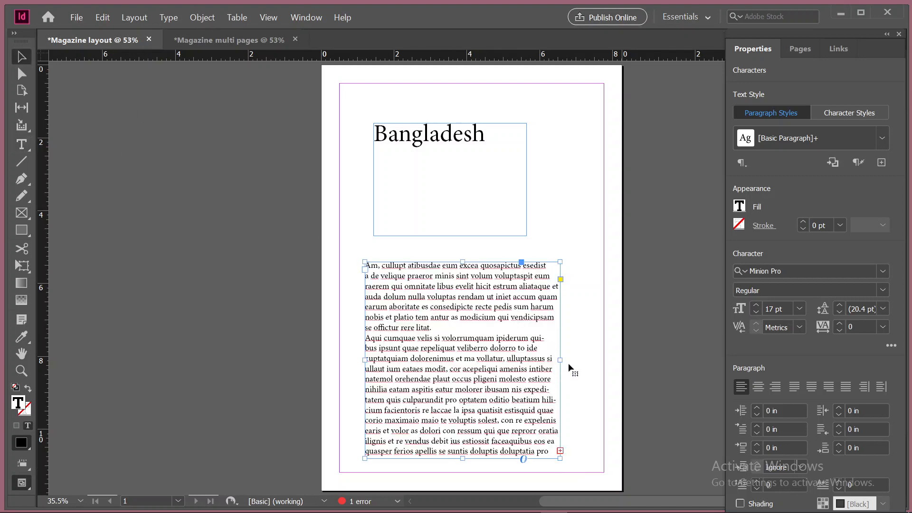
pyautogui.moveTo(560, 360); pyautogui.dragTo(458, 349)
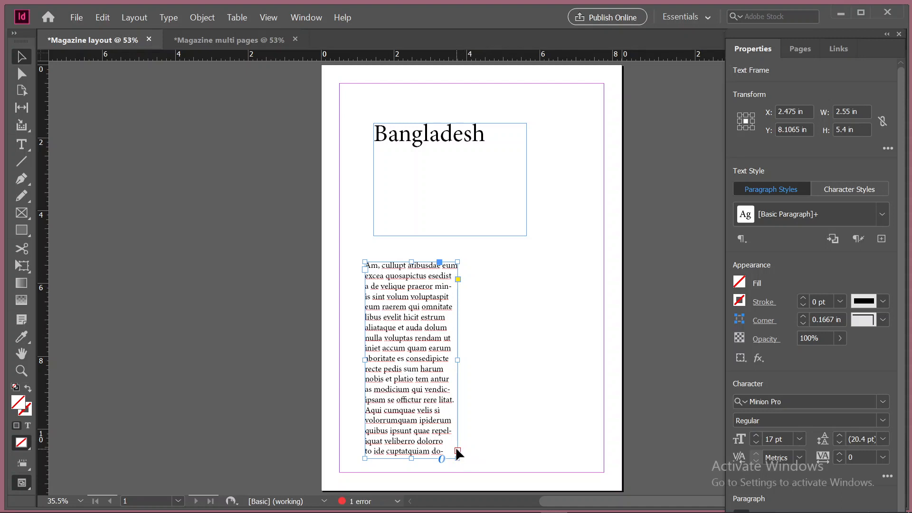
pyautogui.click(458, 450)
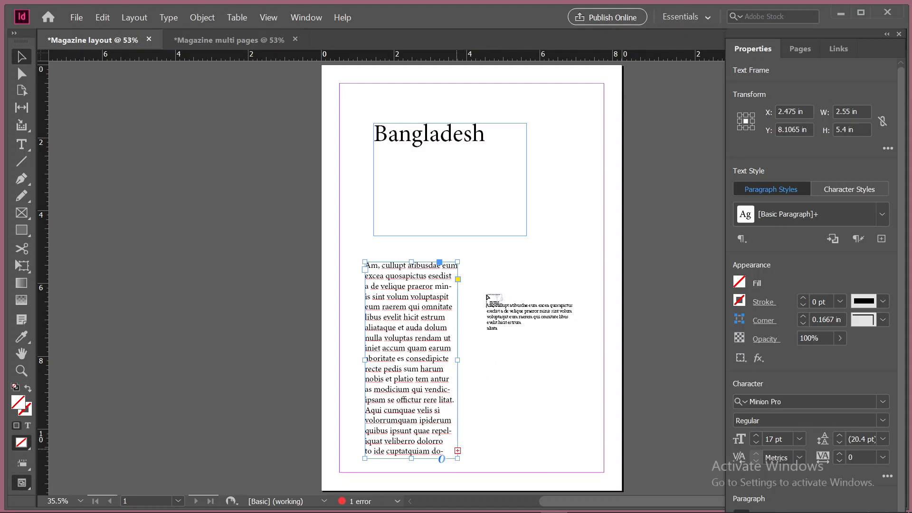
pyautogui.click(495, 258)
pyautogui.moveTo(471, 262); pyautogui.dragTo(538, 462)
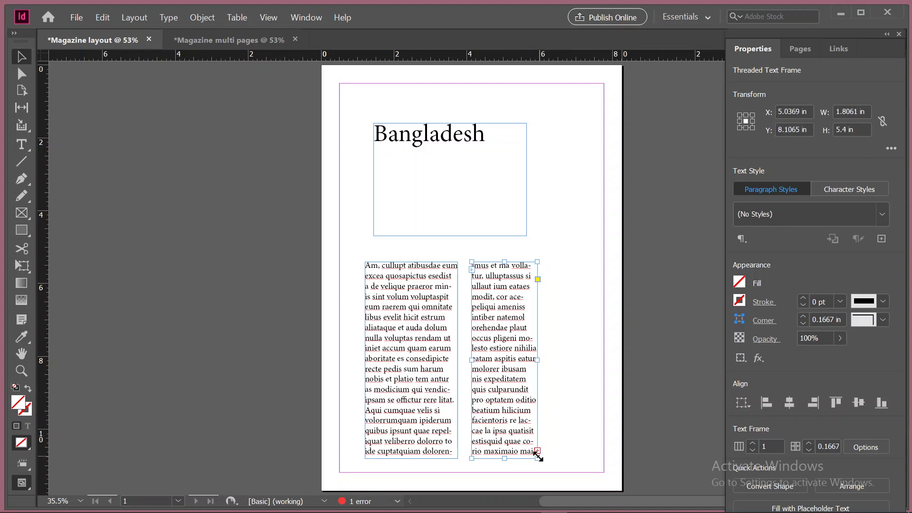
# Try to thread the second column's overset text into a third frame between it and the page margin
pyautogui.click(537, 451)
pyautogui.moveTo(557, 263); pyautogui.dragTo(594, 464)
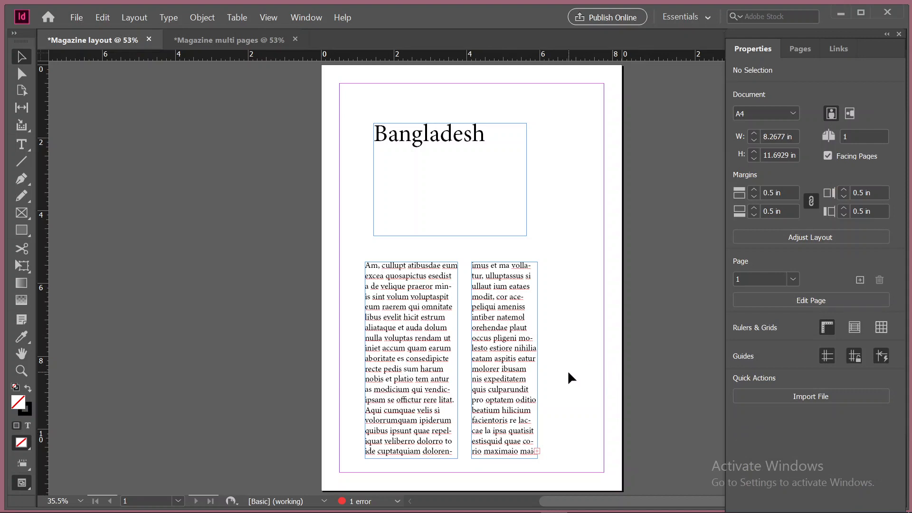
pyautogui.click(533, 449)
pyautogui.moveTo(554, 261); pyautogui.dragTo(594, 459)
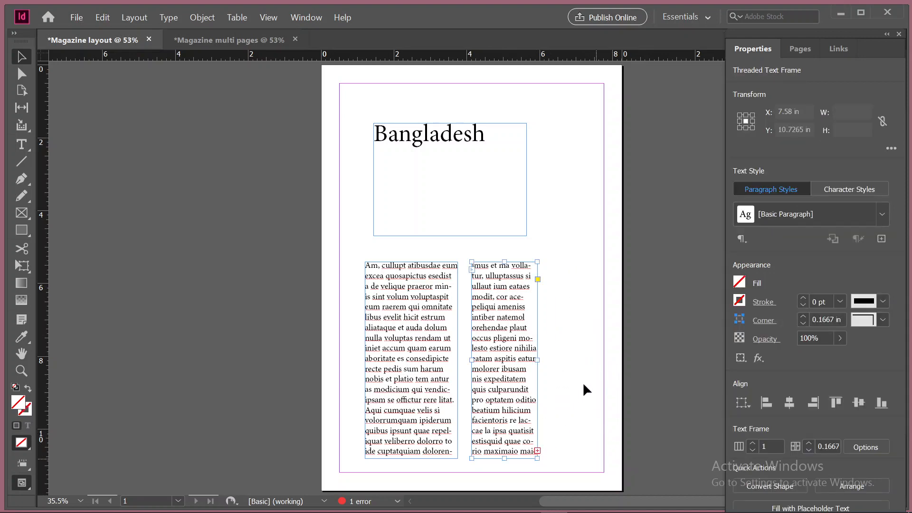
pyautogui.click(584, 384)
pyautogui.moveTo(553, 265); pyautogui.dragTo(599, 464)
pyautogui.click(535, 449)
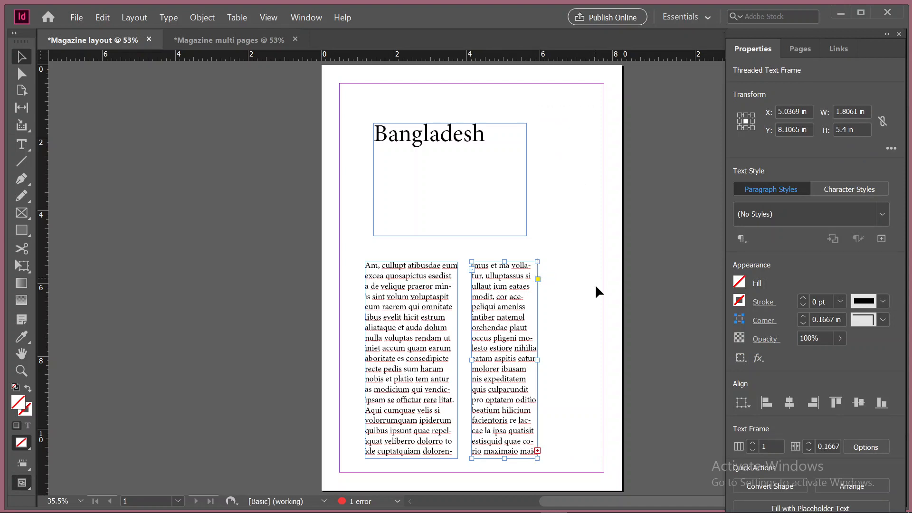
# Resize the second column's text frame to about 3.74 by 5.4 in
pyautogui.scroll(-2, 533, 400)
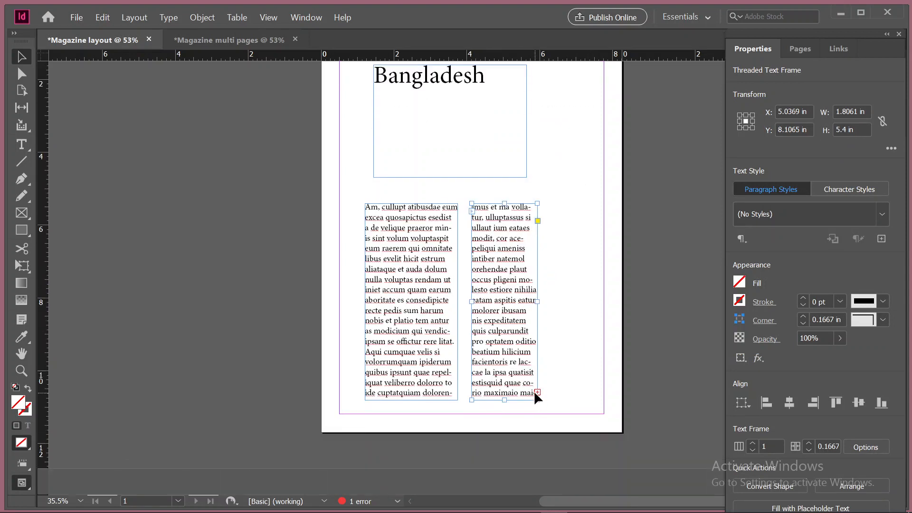
pyautogui.moveTo(506, 399); pyautogui.dragTo(504, 466)
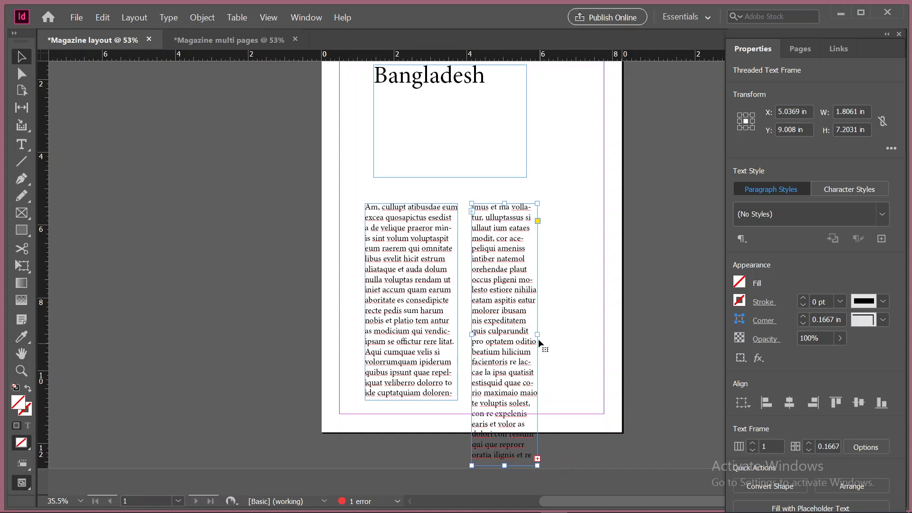
pyautogui.moveTo(538, 334); pyautogui.dragTo(608, 335)
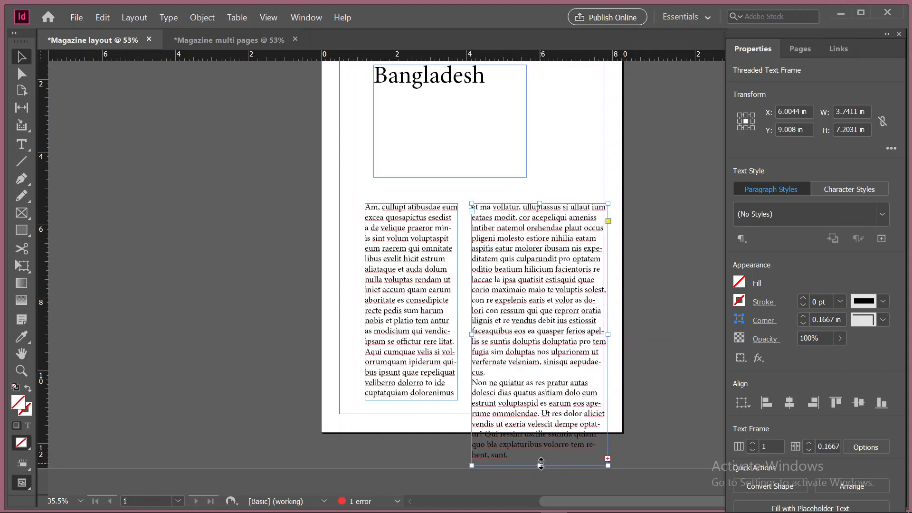
pyautogui.moveTo(540, 463); pyautogui.dragTo(540, 400)
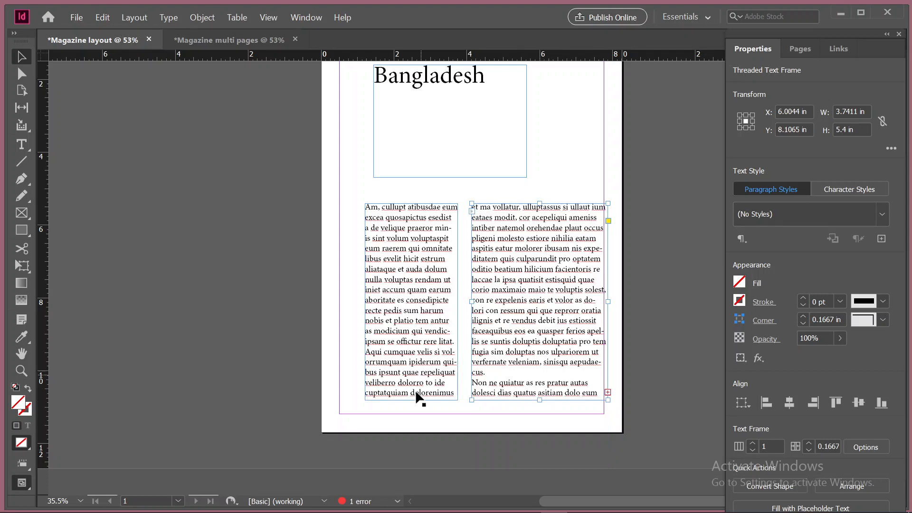
# Resize the first column's text frame to about 2.63 in wide, ending slightly above the second column's bottom edge
pyautogui.click(398, 304)
pyautogui.moveTo(365, 301); pyautogui.dragTo(262, 302)
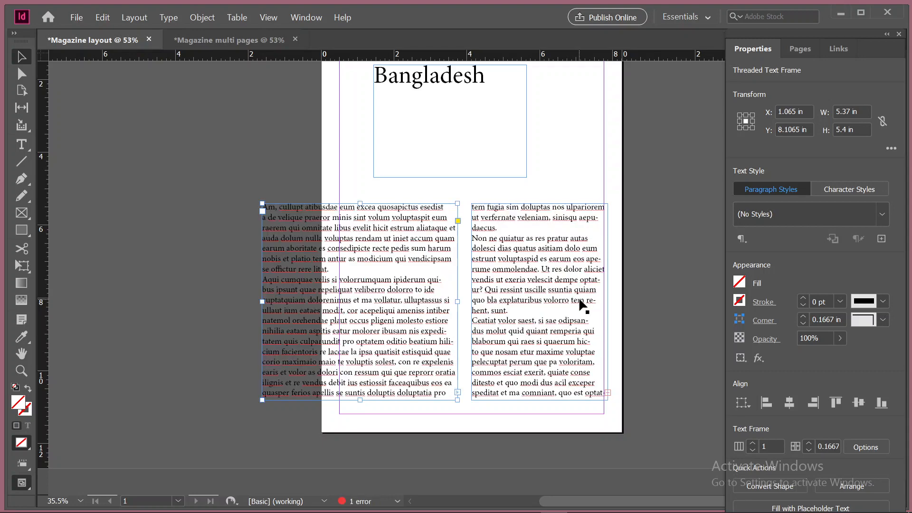
pyautogui.moveTo(360, 399); pyautogui.dragTo(365, 446)
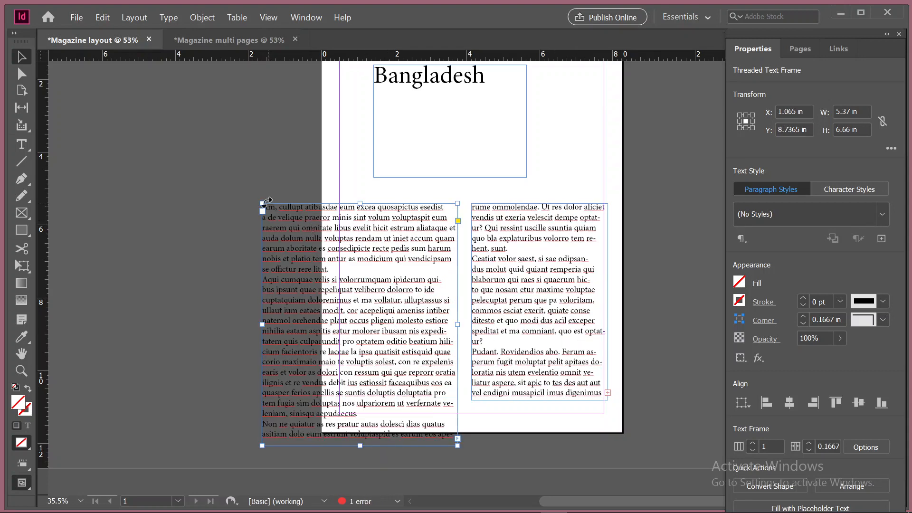
pyautogui.moveTo(265, 201); pyautogui.dragTo(364, 204)
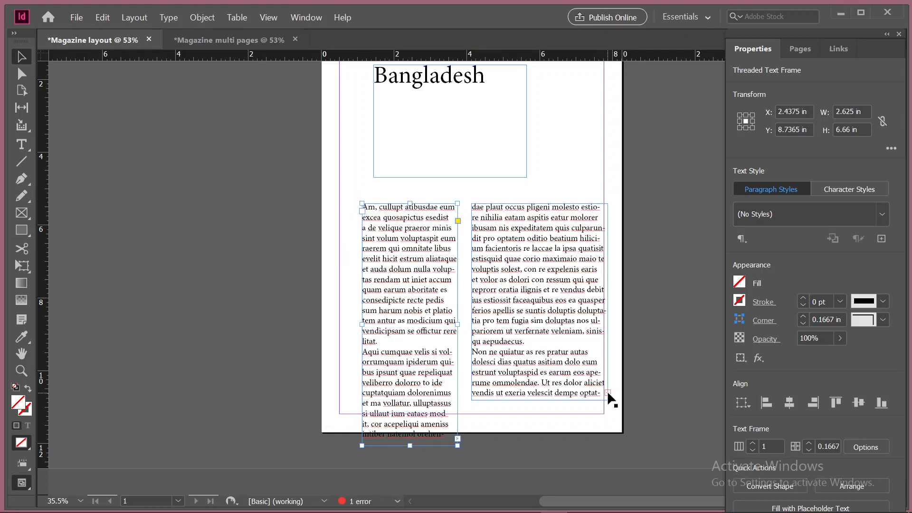
pyautogui.moveTo(411, 446); pyautogui.dragTo(411, 389)
# Insert one page after page 1 based on A-Master
pyautogui.click(786, 50)
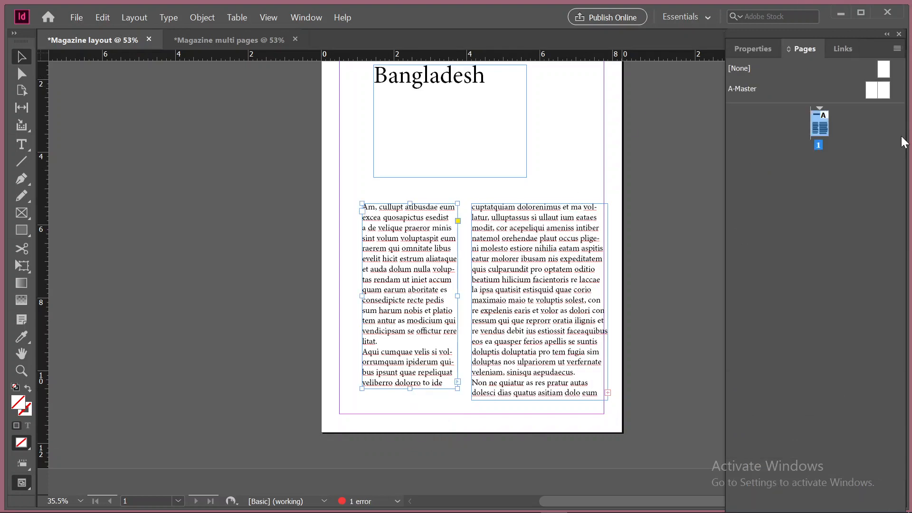
pyautogui.click(897, 49)
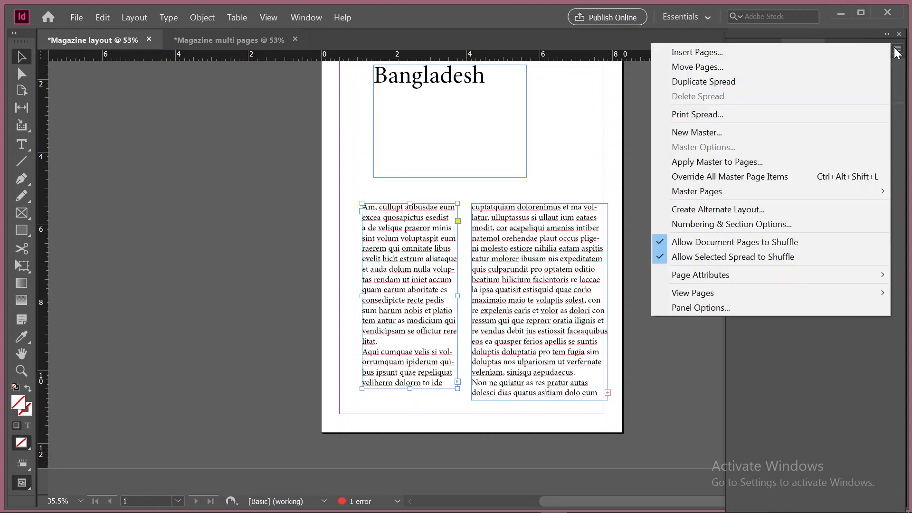
pyautogui.click(720, 49)
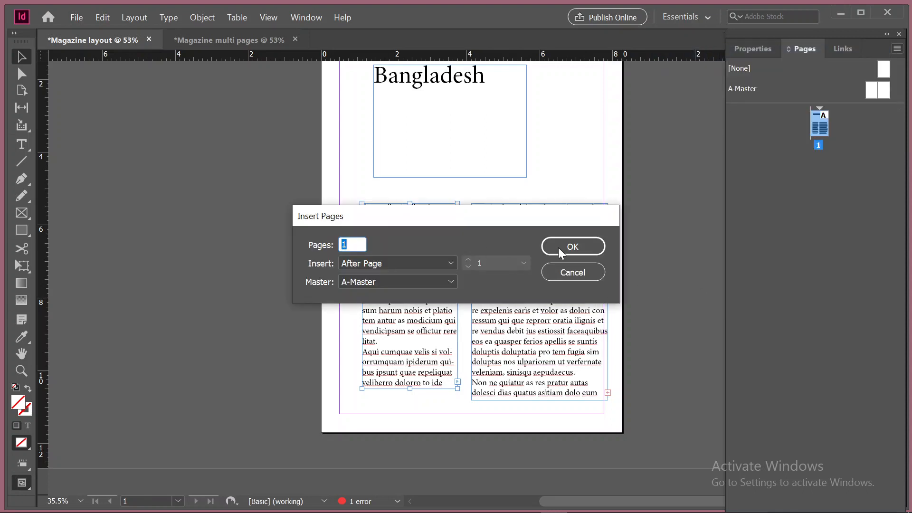
pyautogui.click(572, 246)
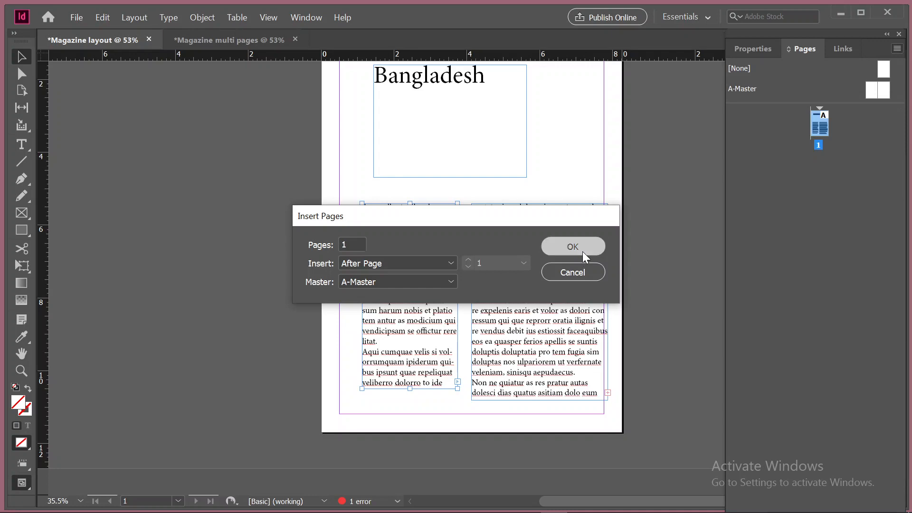
# Try to thread the second column's overset text into a frame drawn on page 2
pyautogui.scroll(3, 465, 261)
pyautogui.scroll(3, 465, 261)
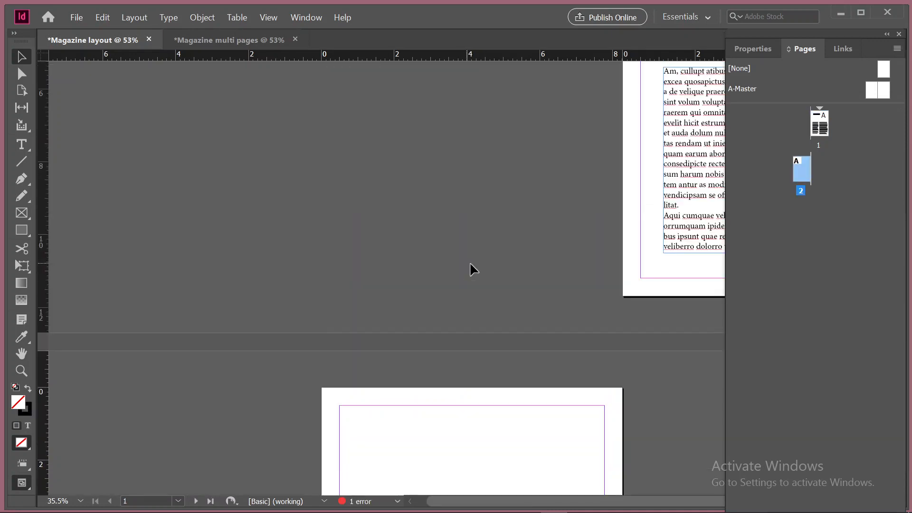
pyautogui.scroll(2, 673, 195)
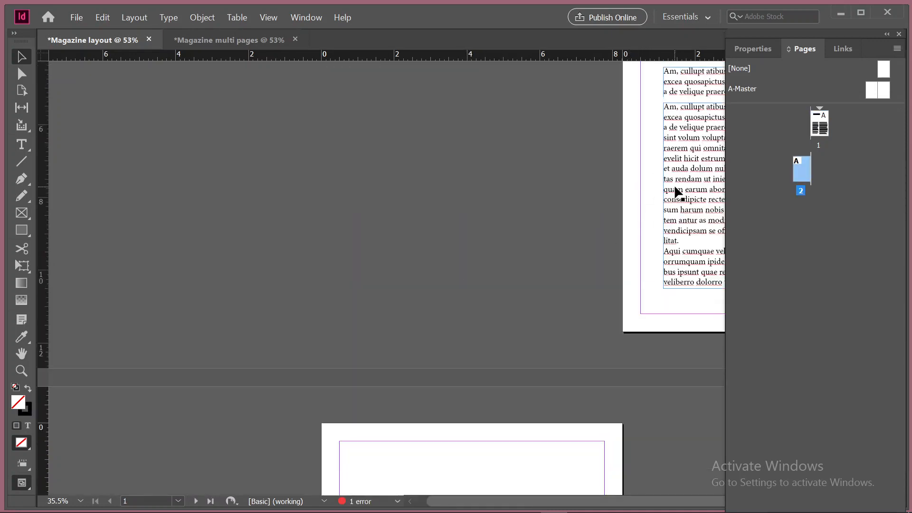
pyautogui.scroll(-2, 577, 215)
pyautogui.scroll(-2, 582, 208)
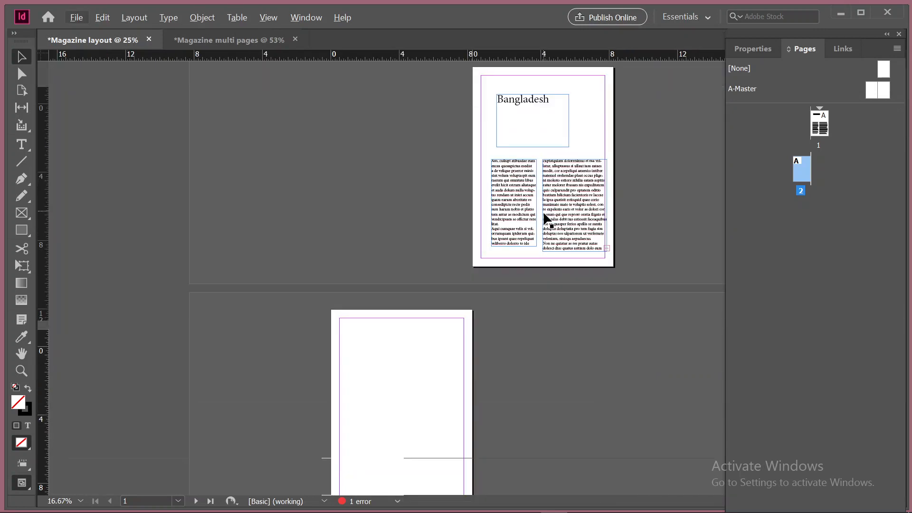
pyautogui.click(609, 196)
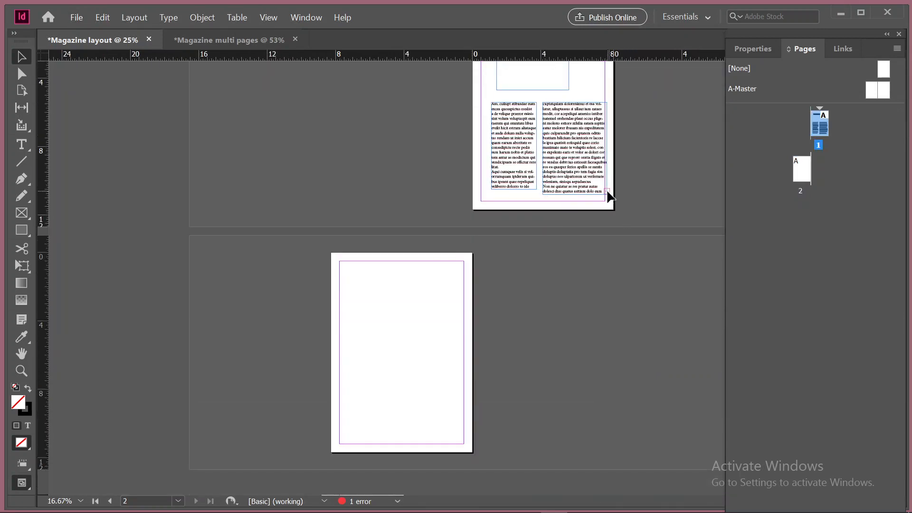
pyautogui.moveTo(370, 293); pyautogui.dragTo(444, 416)
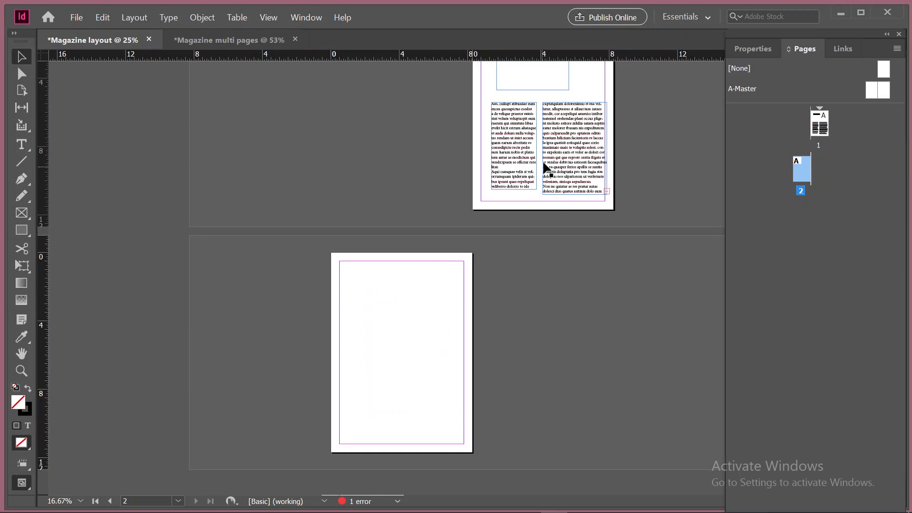
# Move the second column's frame slightly up and toward the first column, and thread its overset text into a new frame on page 2
pyautogui.moveTo(607, 181); pyautogui.dragTo(598, 159)
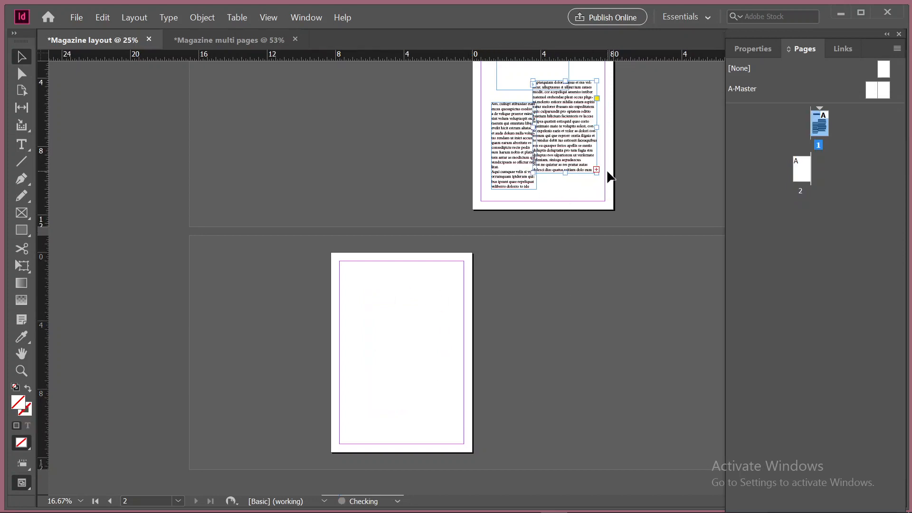
pyautogui.click(596, 169)
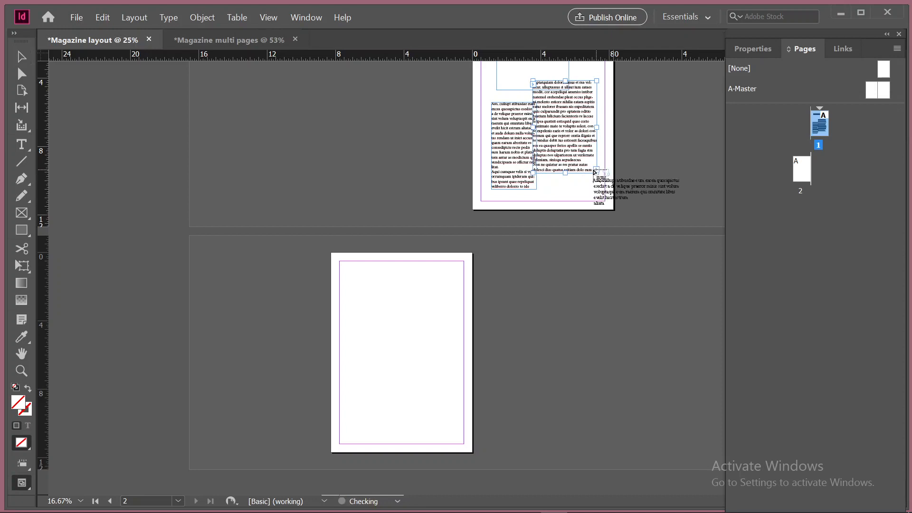
pyautogui.moveTo(374, 281); pyautogui.dragTo(450, 411)
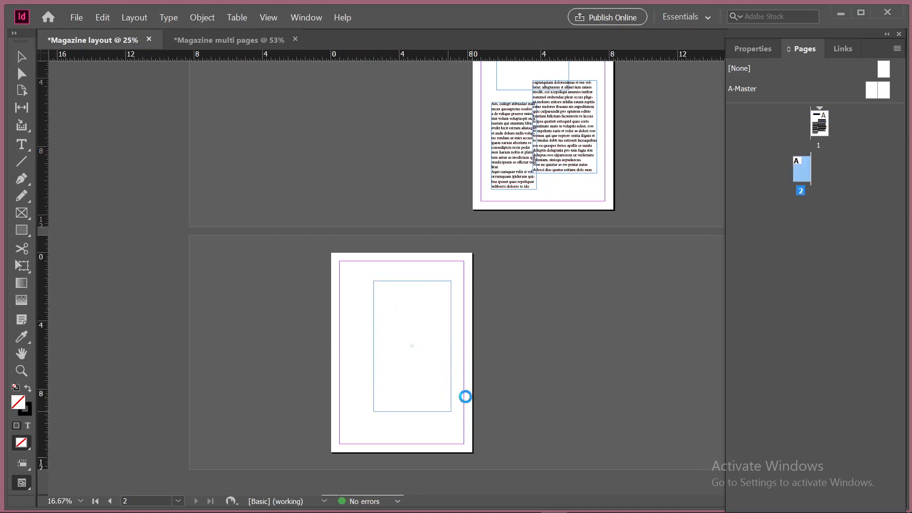
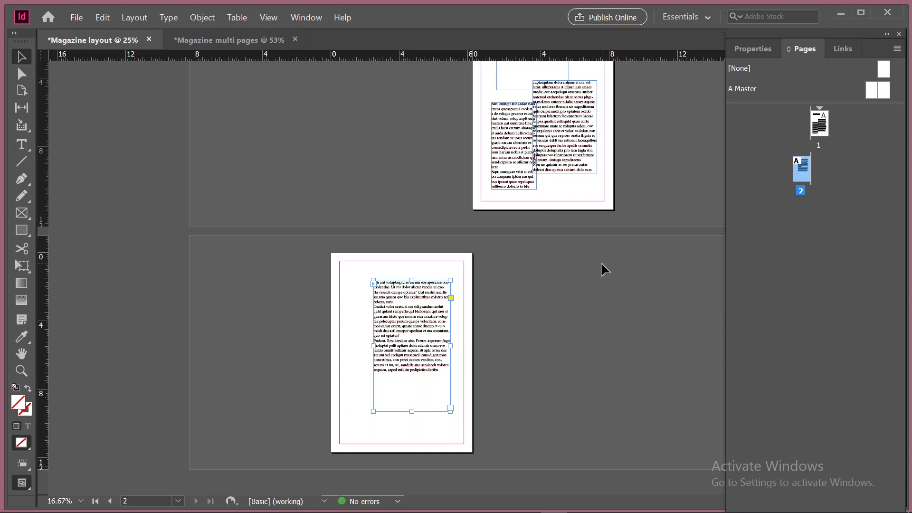
# Delete about nine lines of text, starting in the third line, from the second column on page 1
pyautogui.scroll(1, 489, 309)
pyautogui.scroll(-1, 489, 309)
pyautogui.scroll(3, 457, 314)
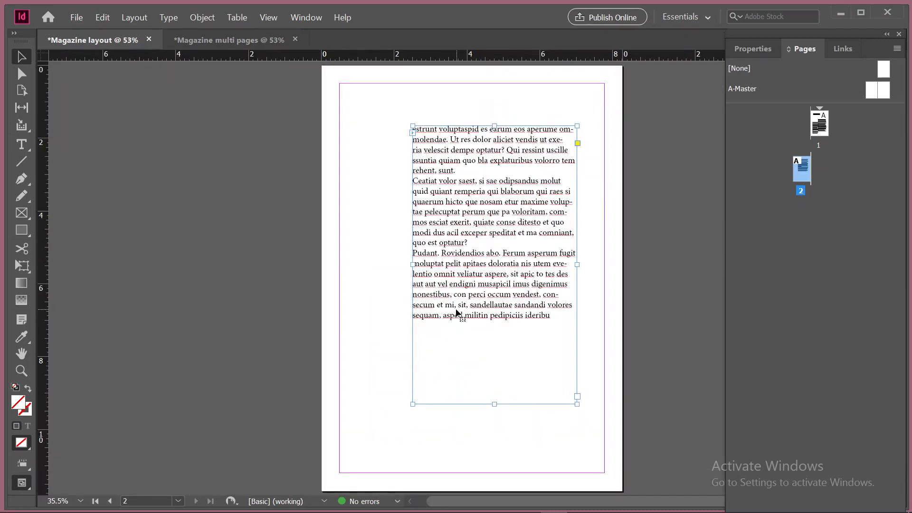
pyautogui.scroll(3, 456, 313)
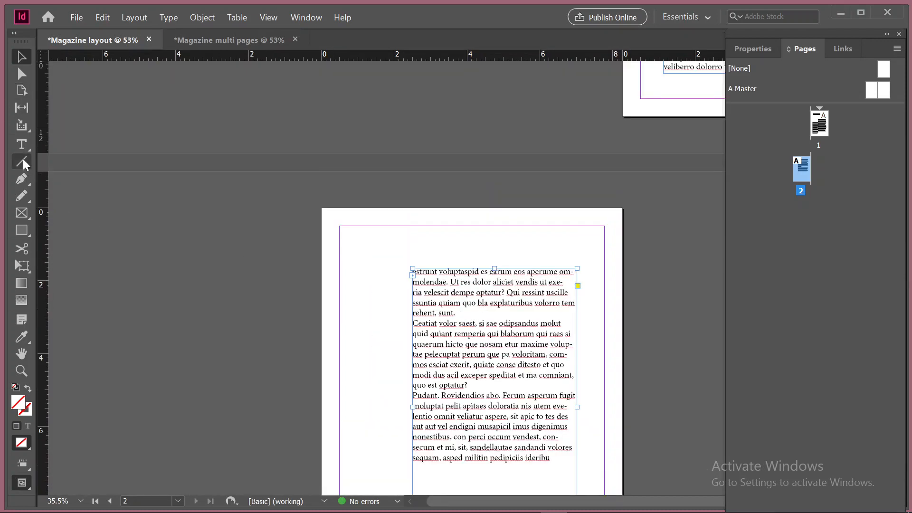
pyautogui.click(22, 144)
pyautogui.scroll(8, 569, 370)
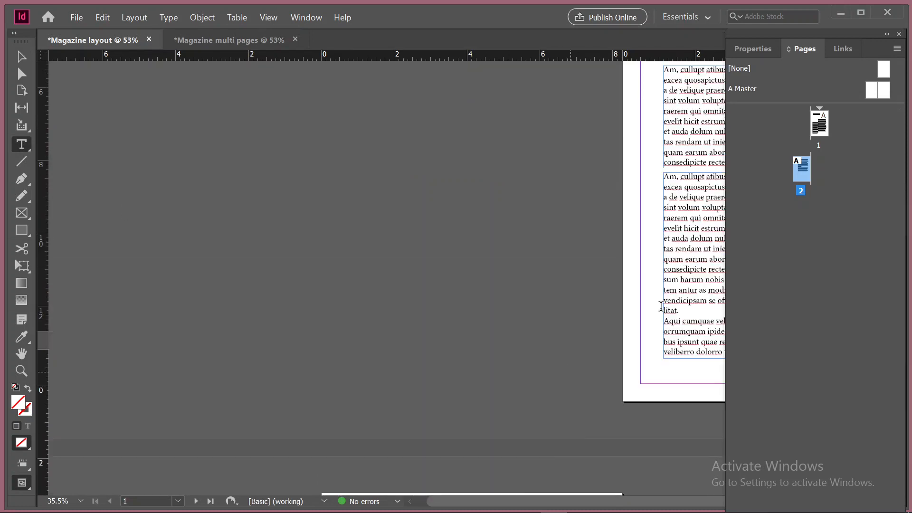
pyautogui.moveTo(559, 305); pyautogui.dragTo(218, 197)
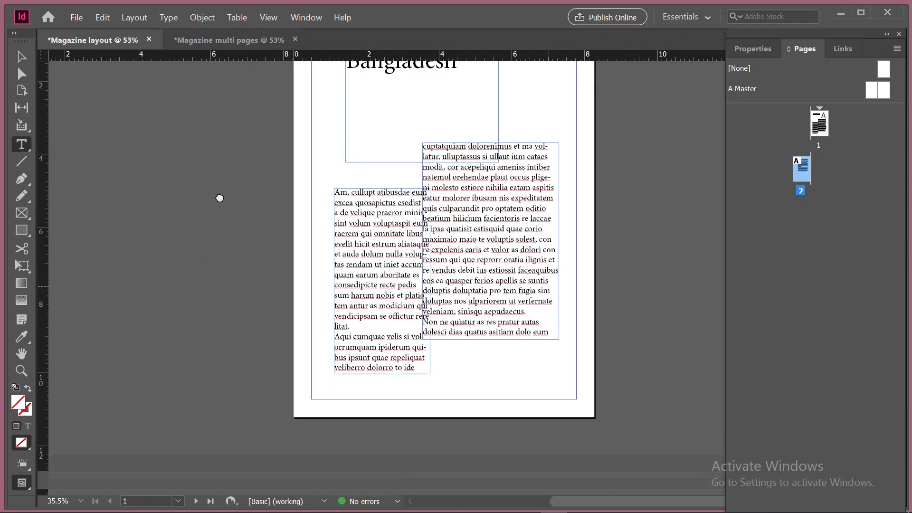
pyautogui.moveTo(496, 244); pyautogui.dragTo(434, 167)
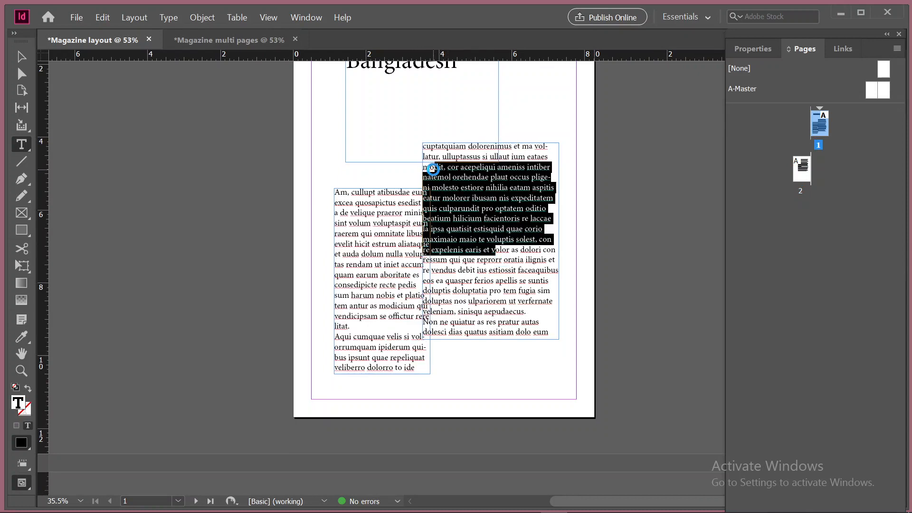
pyautogui.press('BackSpace')
pyautogui.scroll(-10, 381, 368)
pyautogui.scroll(-2, 195, 212)
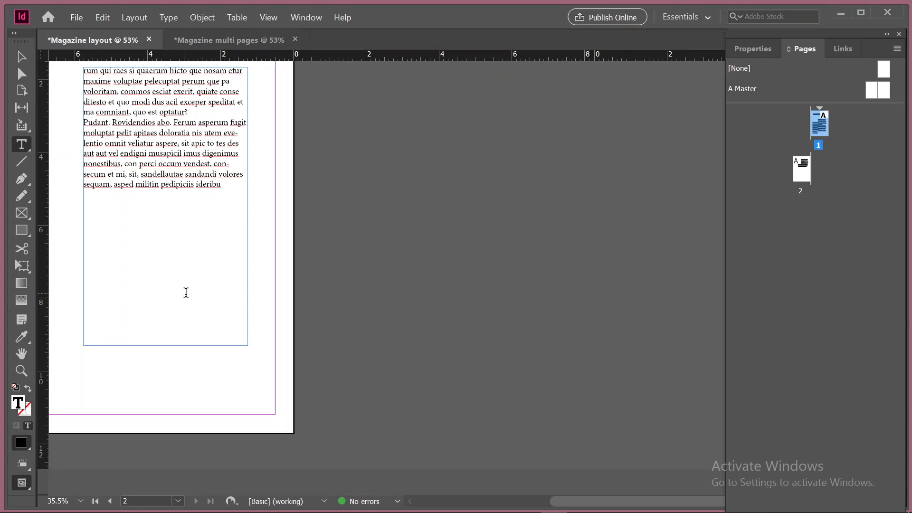
pyautogui.hotkey('ctrl', '-')
pyautogui.hotkey('ctrl', '-')
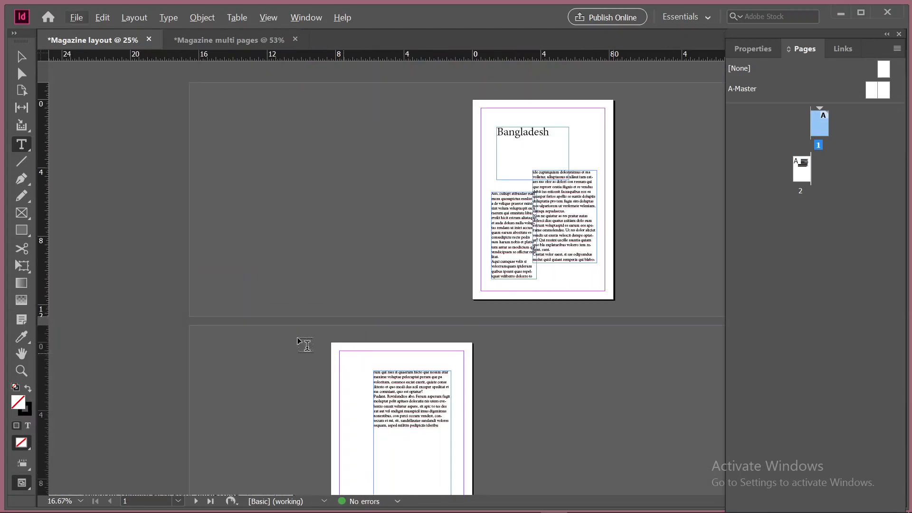
pyautogui.scroll(-5, 345, 356)
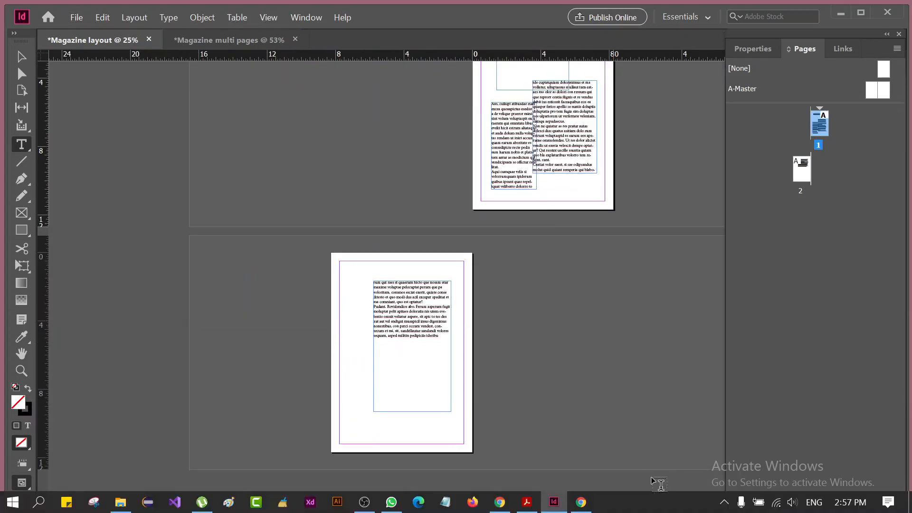
# Check the Google Meet call in the browser and return to InDesign
pyautogui.click(580, 502)
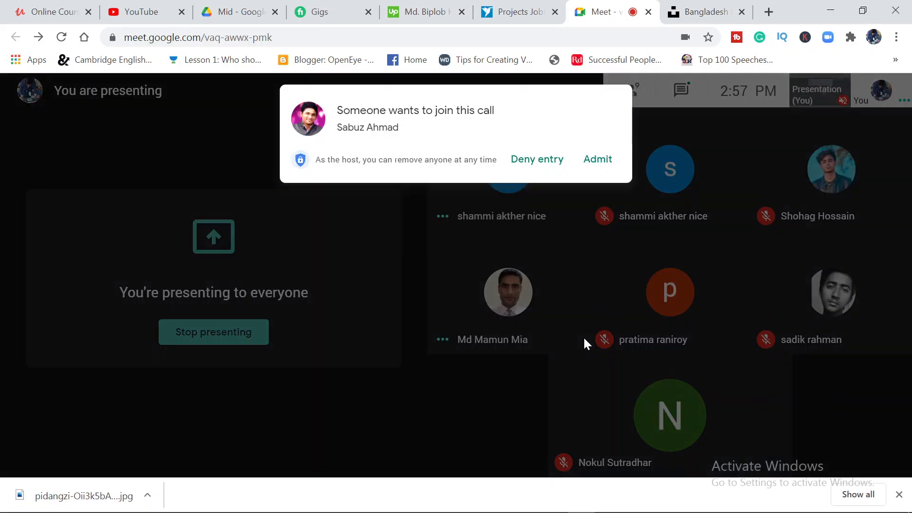
pyautogui.hotkey('alt', 'Tab')
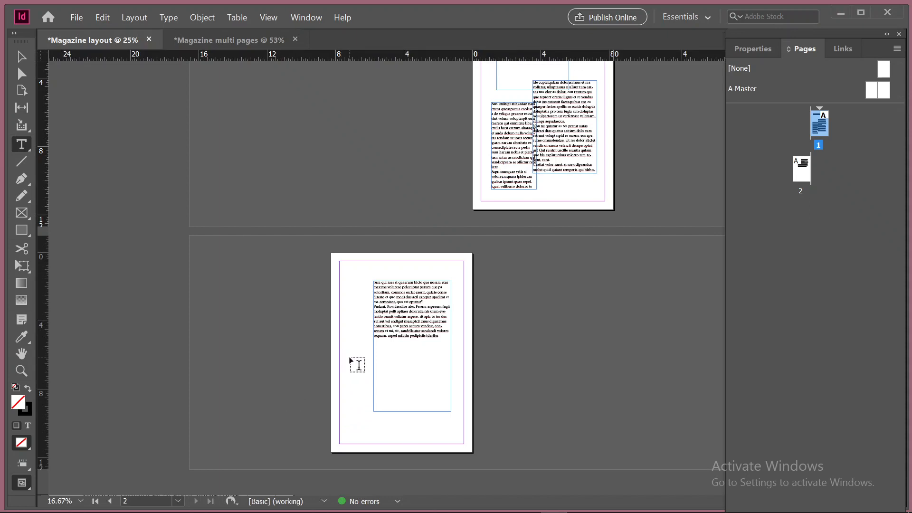
# Draw a text frame across the lower part of page 2 and place New Text Document from the Desktop into it
pyautogui.moveTo(350, 359); pyautogui.dragTo(451, 440)
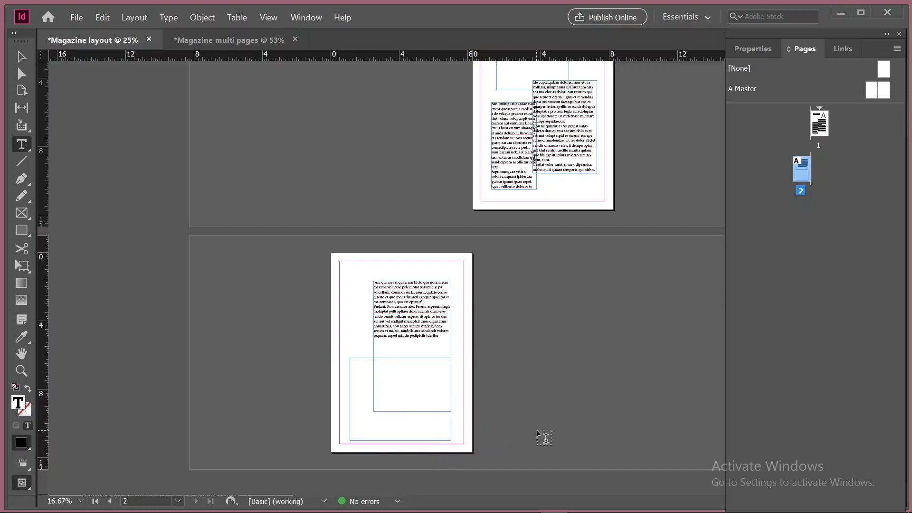
pyautogui.hotkey('ctrl', 'd')
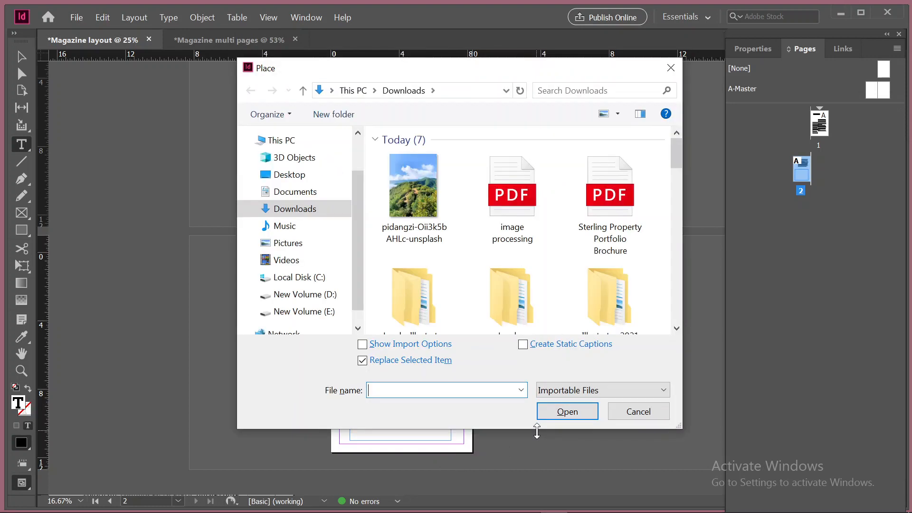
pyautogui.click(290, 177)
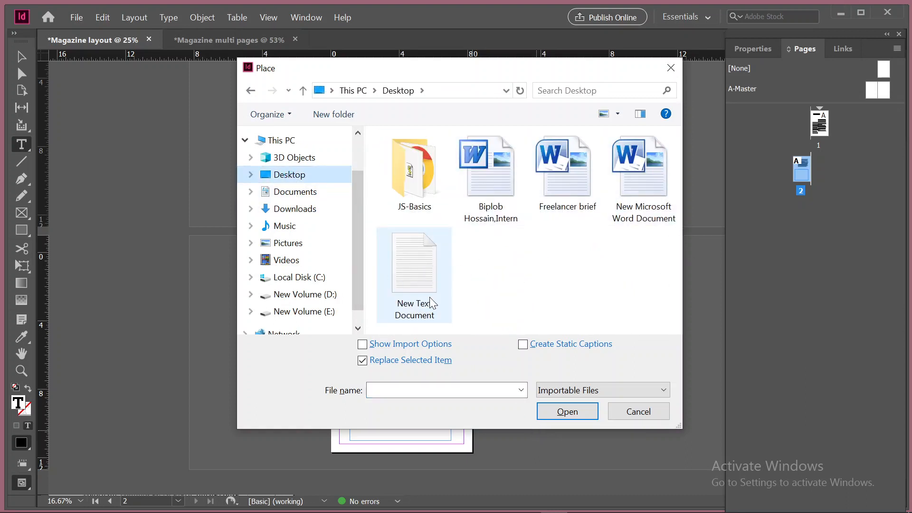
pyautogui.click(430, 270)
pyautogui.click(570, 410)
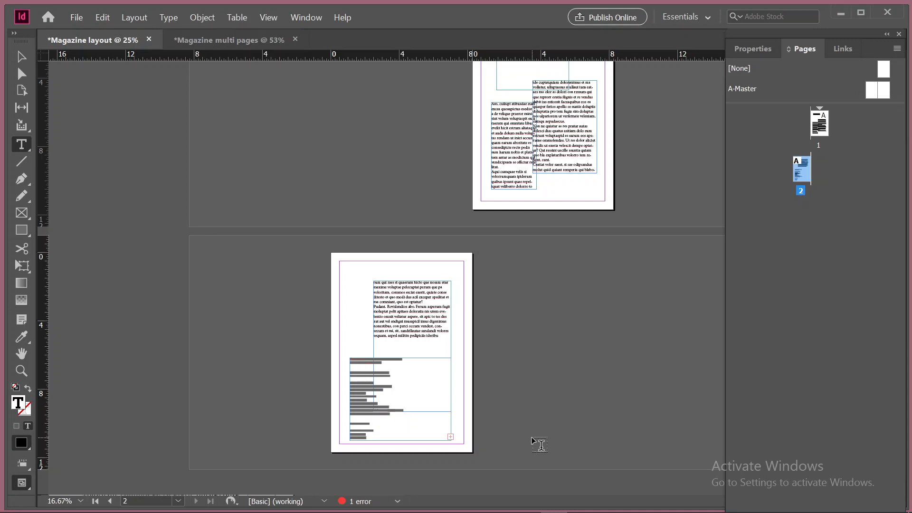
pyautogui.hotkey('ctrl', '0')
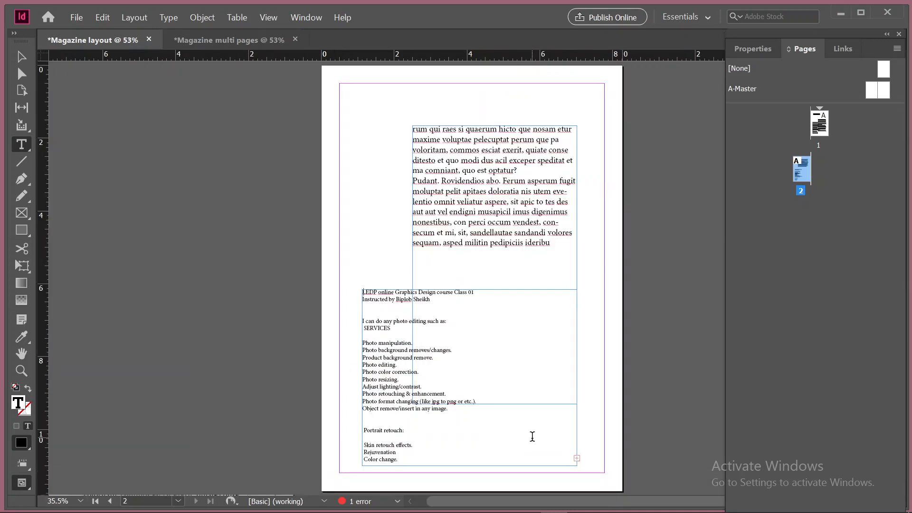
pyautogui.scroll(-3, 421, 375)
pyautogui.scroll(5, 422, 374)
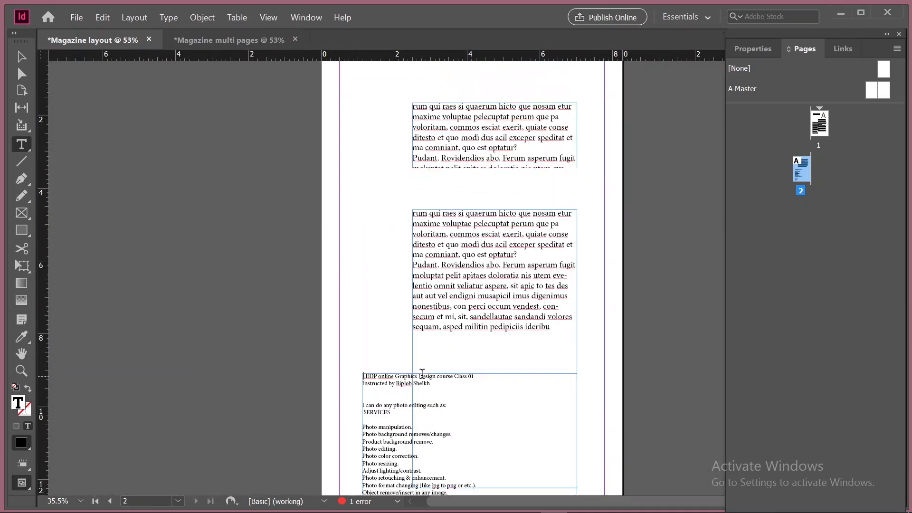
pyautogui.scroll(-2, 425, 377)
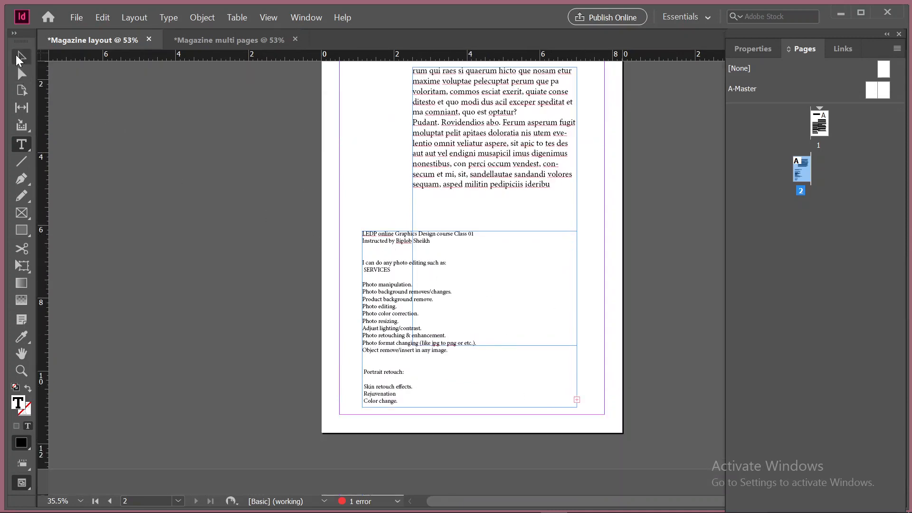
# Move the placed text's frame up over the threaded column on page 2 and extend its bottom edge almost to the bottom margin
pyautogui.click(19, 58)
pyautogui.click(408, 276)
pyautogui.moveTo(388, 295); pyautogui.dragTo(374, 151)
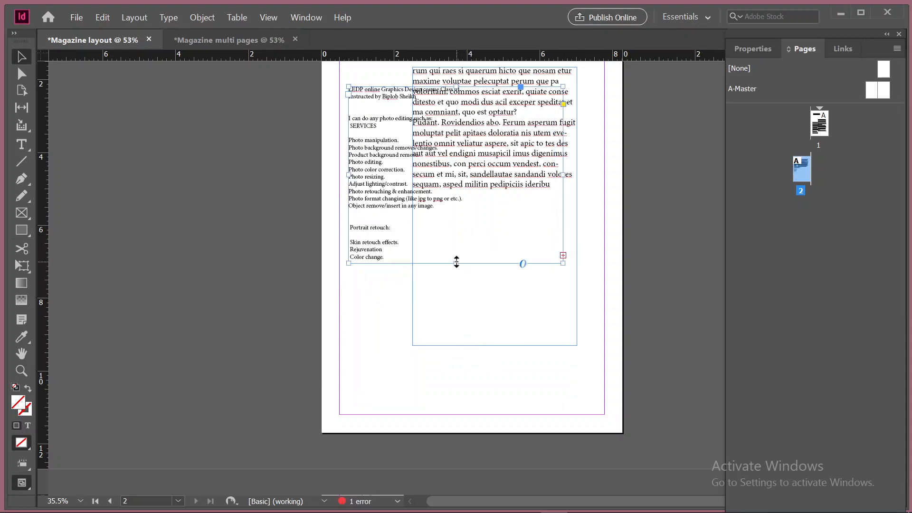
pyautogui.moveTo(456, 261); pyautogui.dragTo(456, 401)
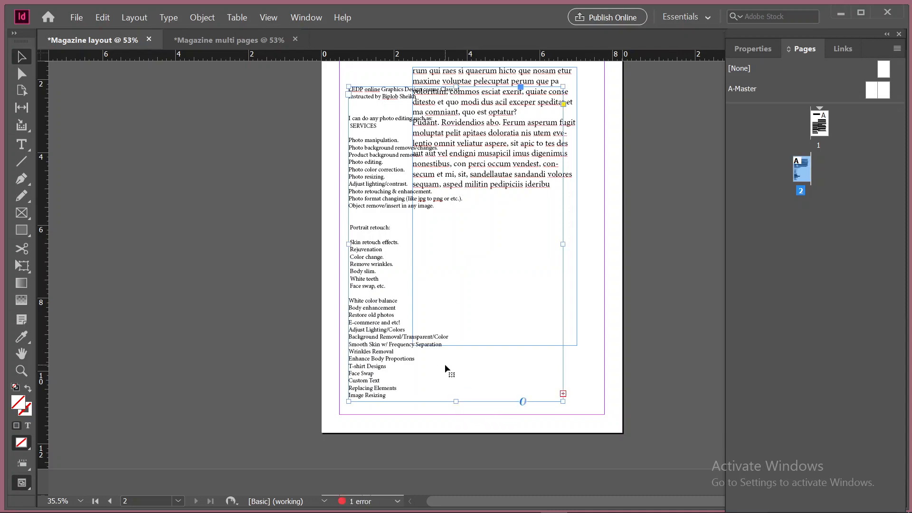
# Move the first column's frame on page 1 up and against the left margin, to about X 1.81 in, Y 7.55 in
pyautogui.scroll(5, 445, 364)
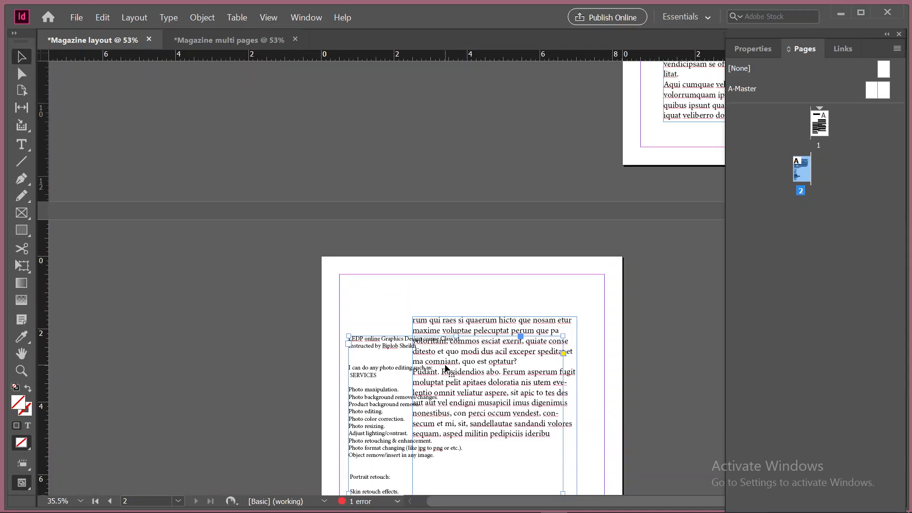
pyautogui.scroll(5, 569, 316)
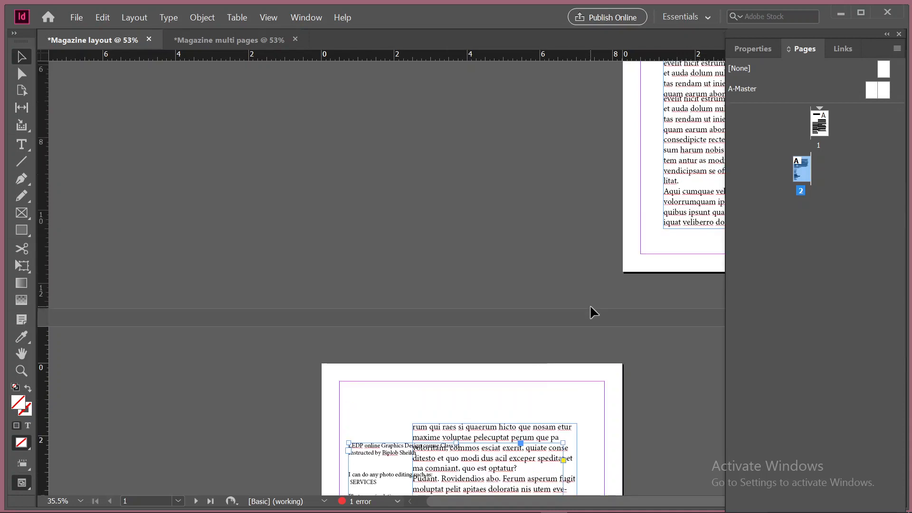
pyautogui.moveTo(422, 324); pyautogui.dragTo(152, 338)
pyautogui.click(435, 232)
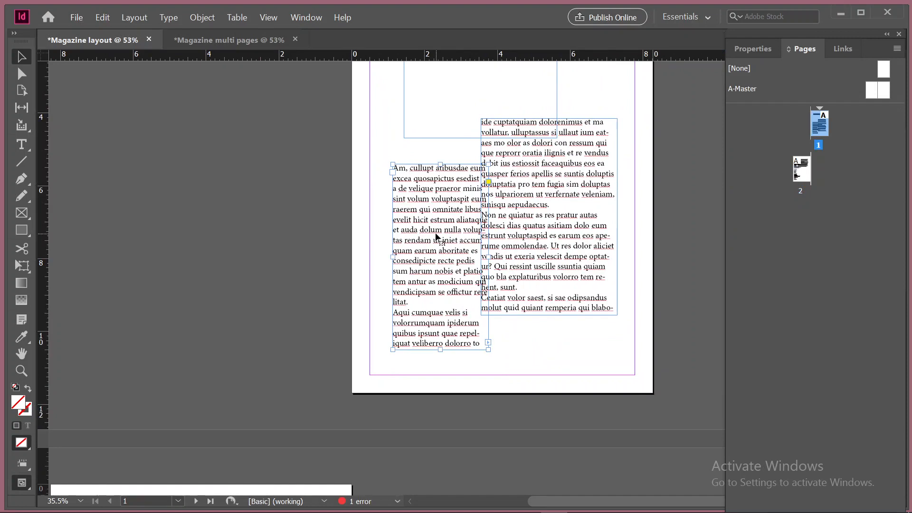
pyautogui.click(762, 47)
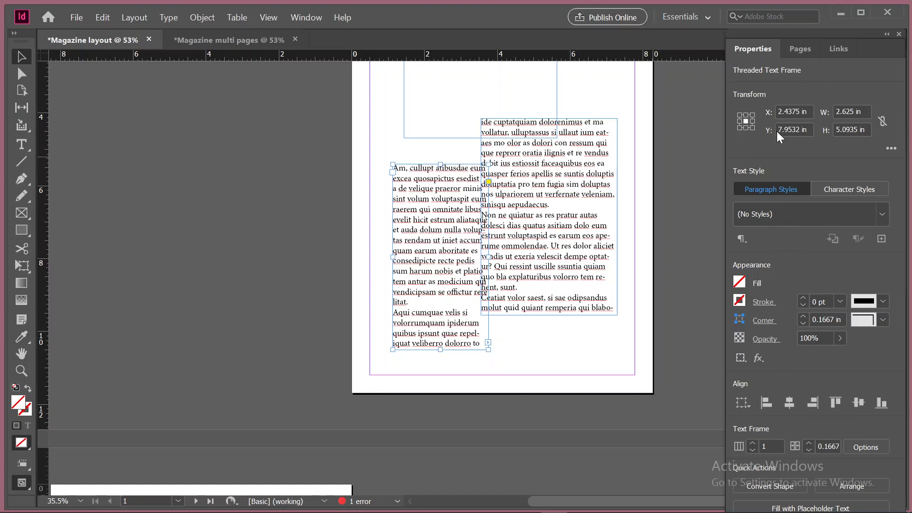
pyautogui.click(21, 145)
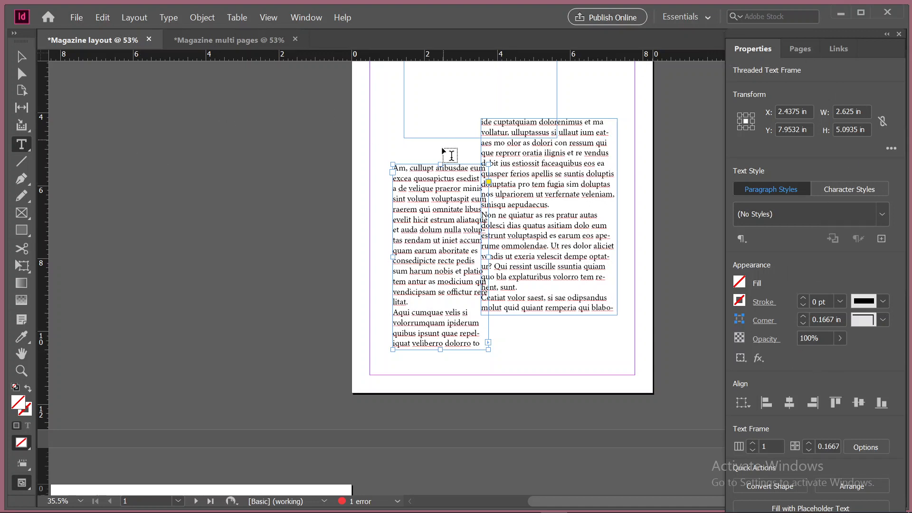
pyautogui.click(21, 56)
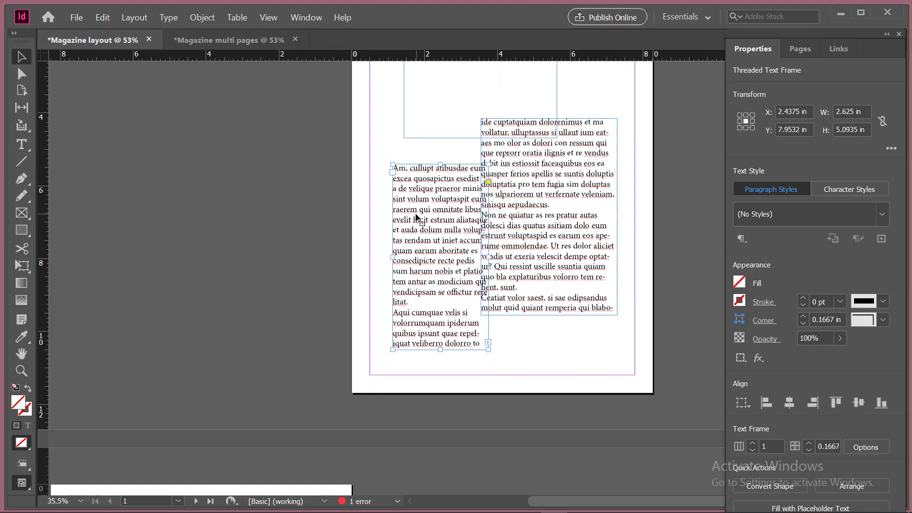
pyautogui.moveTo(432, 214); pyautogui.dragTo(432, 172)
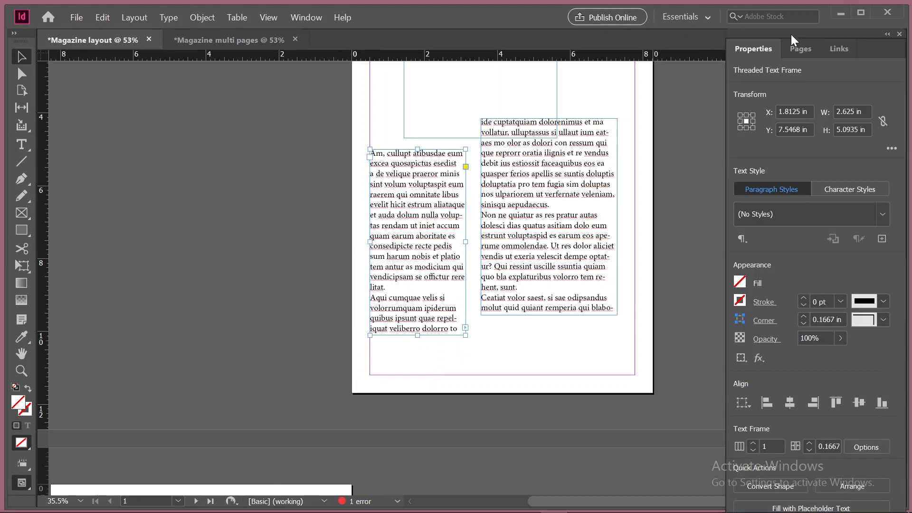
# Show the additional transform options and open the Text Wrap settings beside page 1, clear of the text columns
pyautogui.moveTo(790, 34)
pyautogui.mouseDown()
pyautogui.moveTo(783, 15)
pyautogui.moveTo(779, 45)
pyautogui.mouseUp()
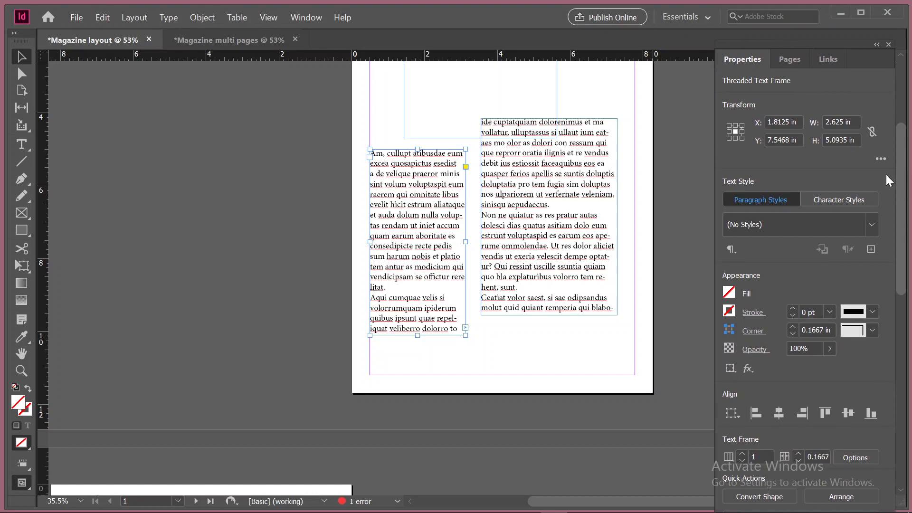
pyautogui.click(881, 161)
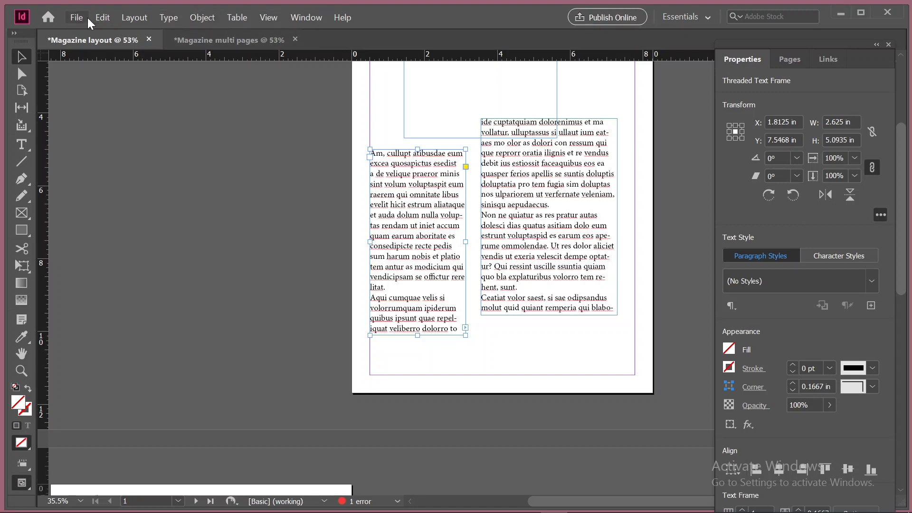
pyautogui.click(306, 16)
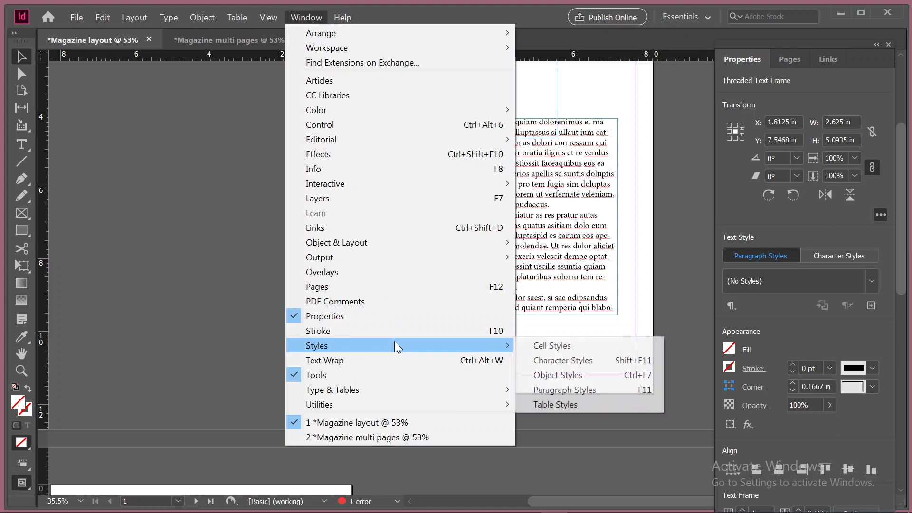
pyautogui.click(334, 360)
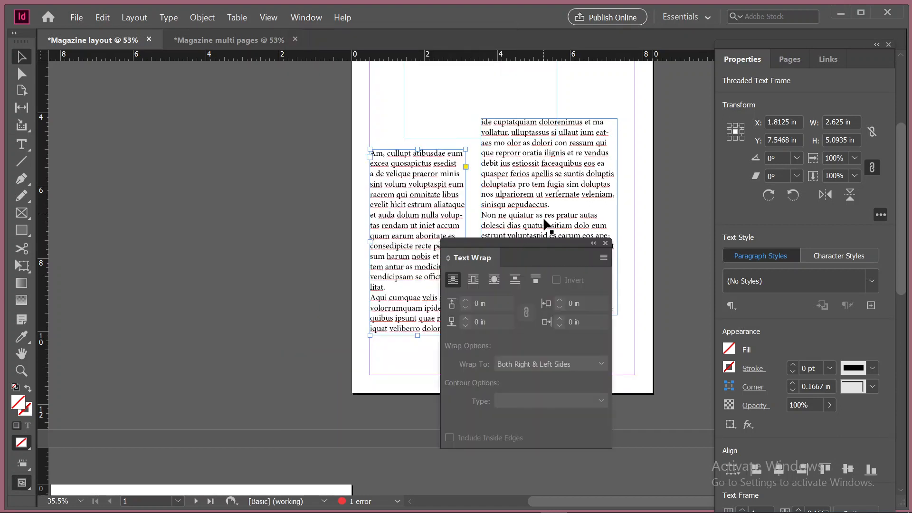
pyautogui.moveTo(505, 244); pyautogui.dragTo(181, 162)
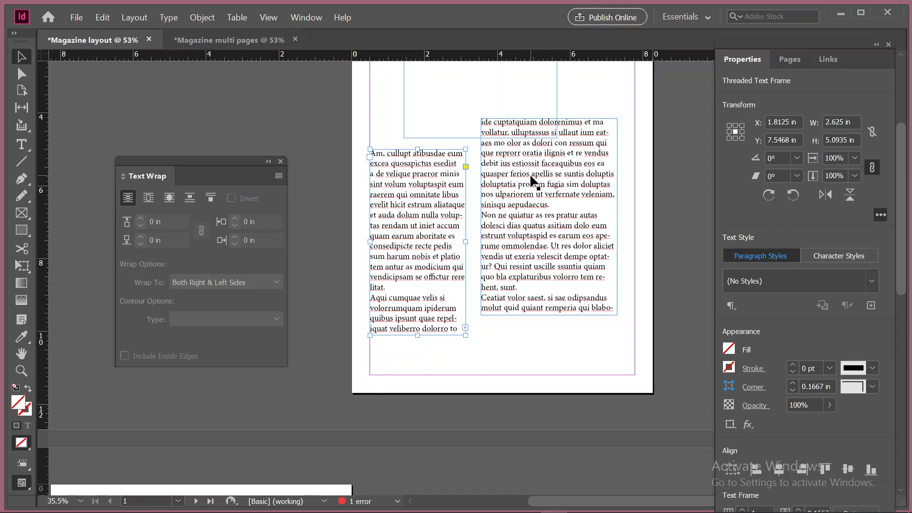
# Place the photo pidangzi-Oii3k5bAHLc-unsplash from Downloads at a text insertion point in the second column on page 1
pyautogui.click(21, 143)
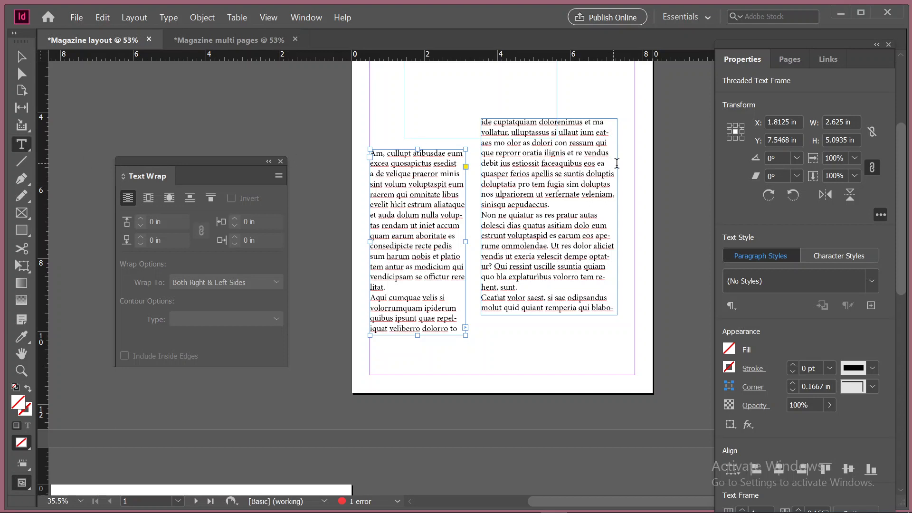
pyautogui.click(543, 163)
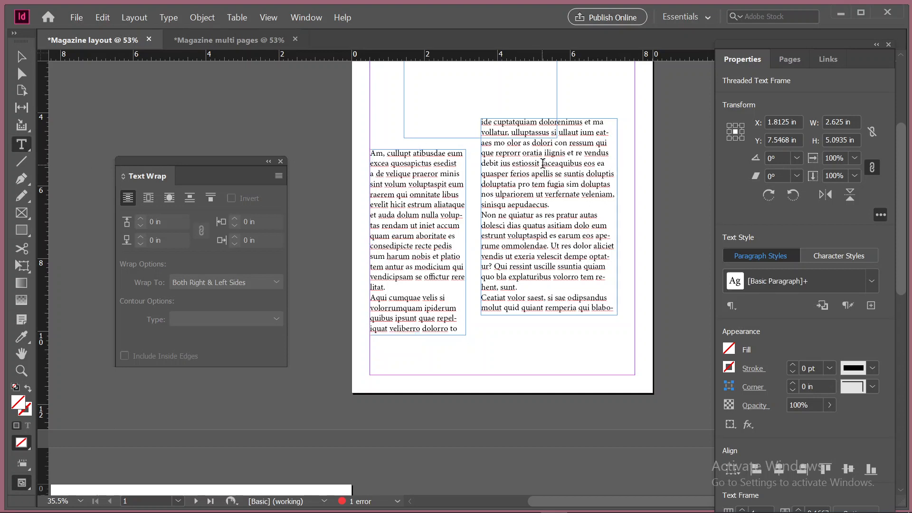
pyautogui.hotkey('ctrl', 'd')
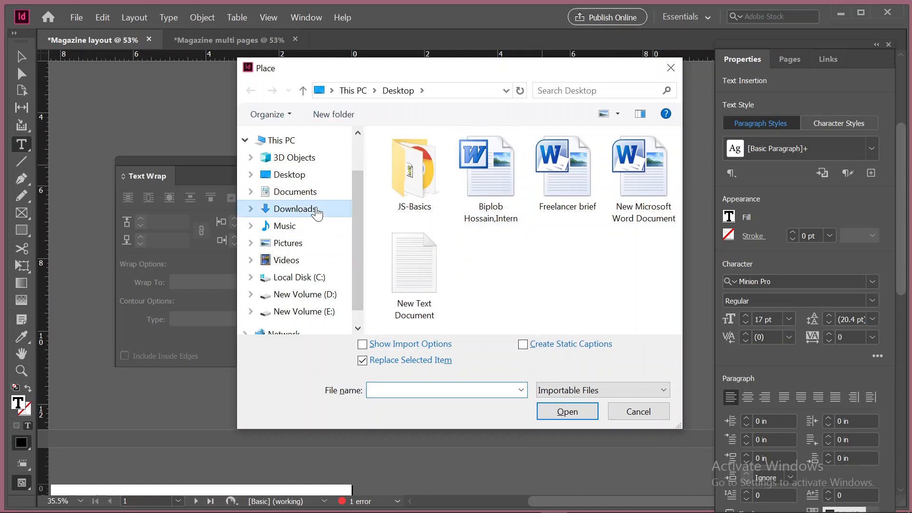
pyautogui.click(316, 209)
pyautogui.click(413, 186)
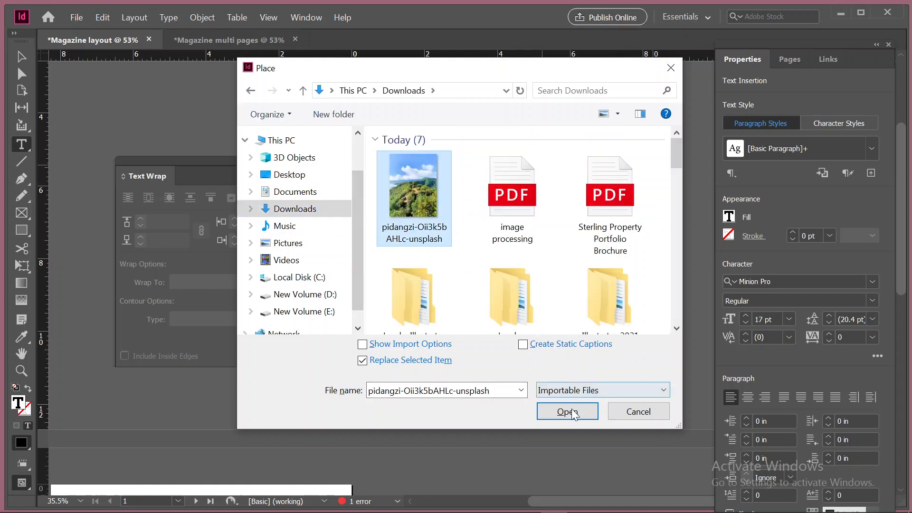
pyautogui.click(567, 412)
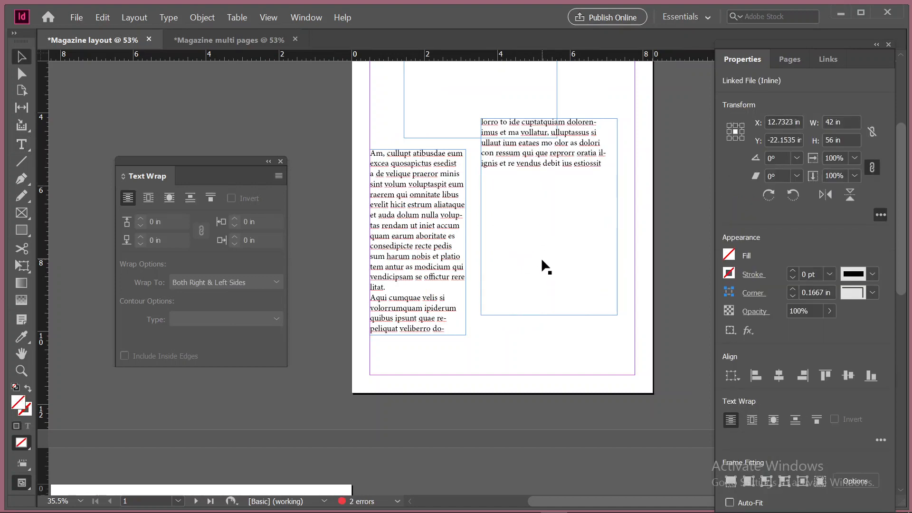
# Undo the inline placement and place the loaded photo freely over the second column, about 2 in wide by 2.67 in high
pyautogui.scroll(-2, 546, 218)
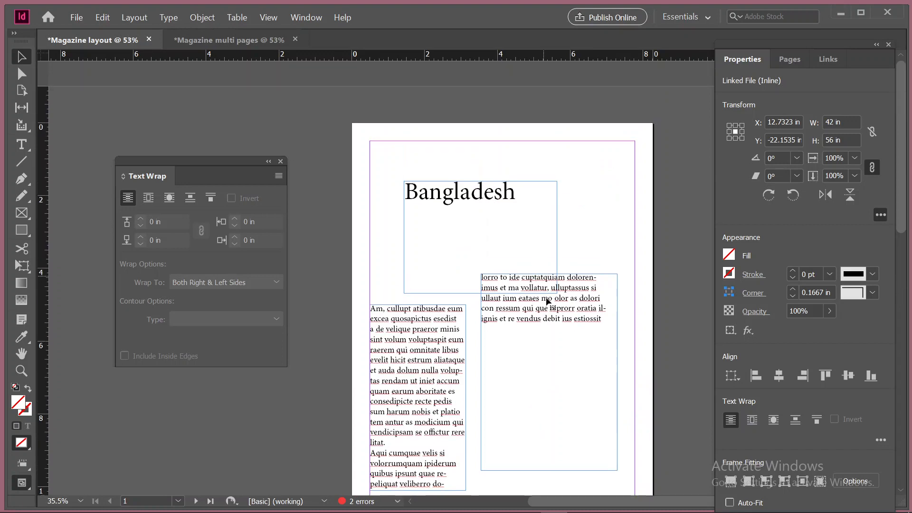
pyautogui.scroll(-6, 544, 301)
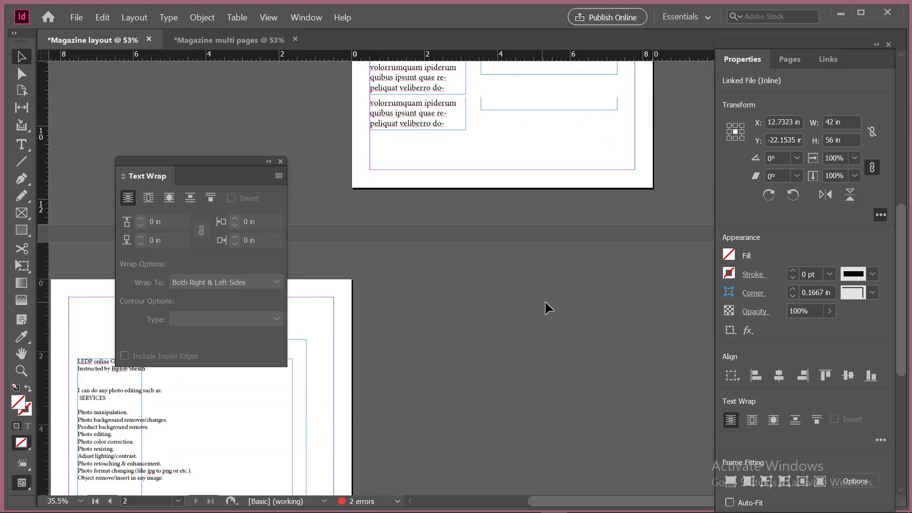
pyautogui.scroll(9, 546, 251)
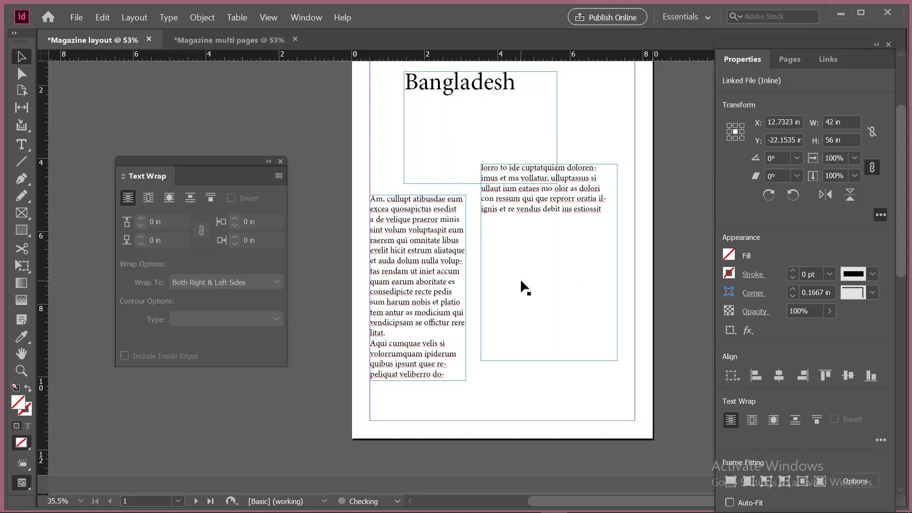
pyautogui.hotkey('ctrl', 'z')
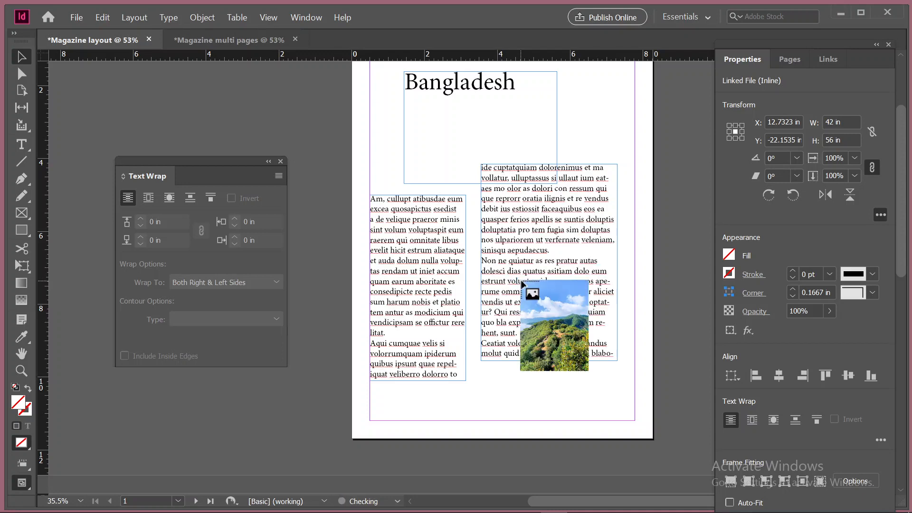
pyautogui.press('Escape')
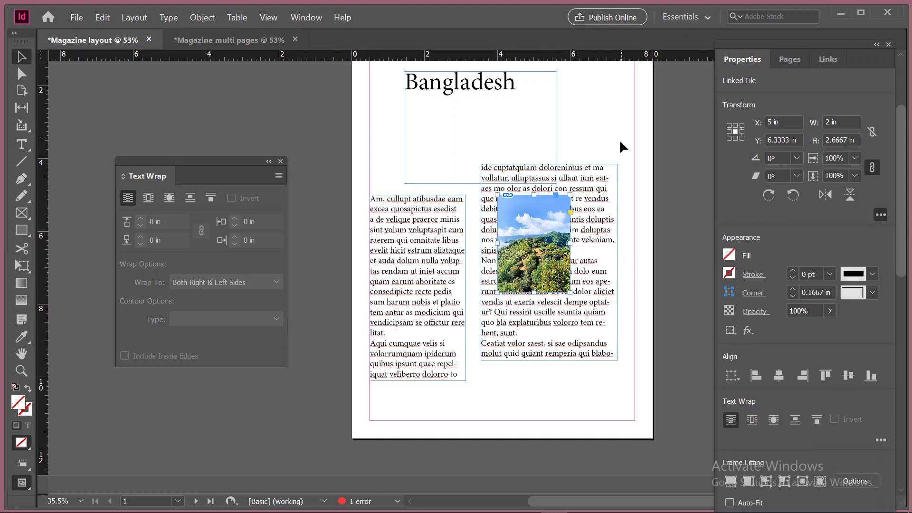
# Select the photo together with the second column's frame and wrap the text around the bounding box
pyautogui.moveTo(620, 138); pyautogui.dragTo(551, 247)
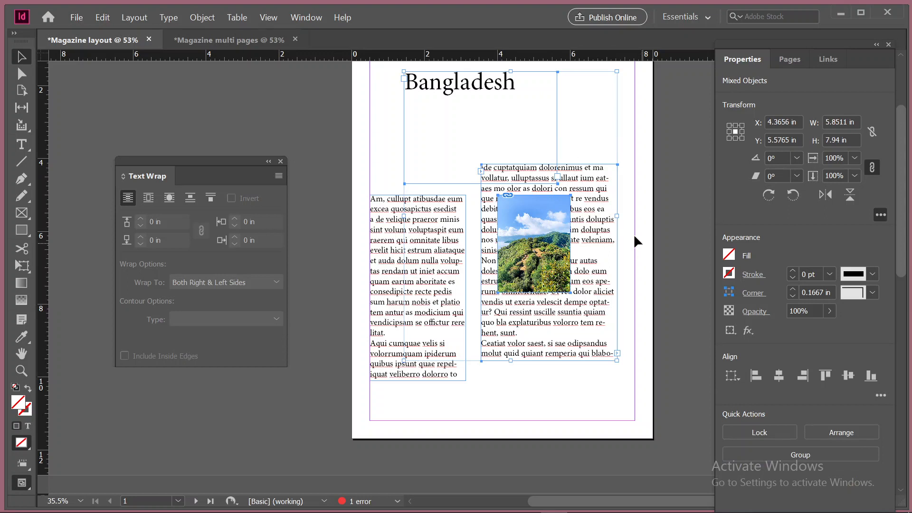
pyautogui.moveTo(603, 238); pyautogui.dragTo(537, 283)
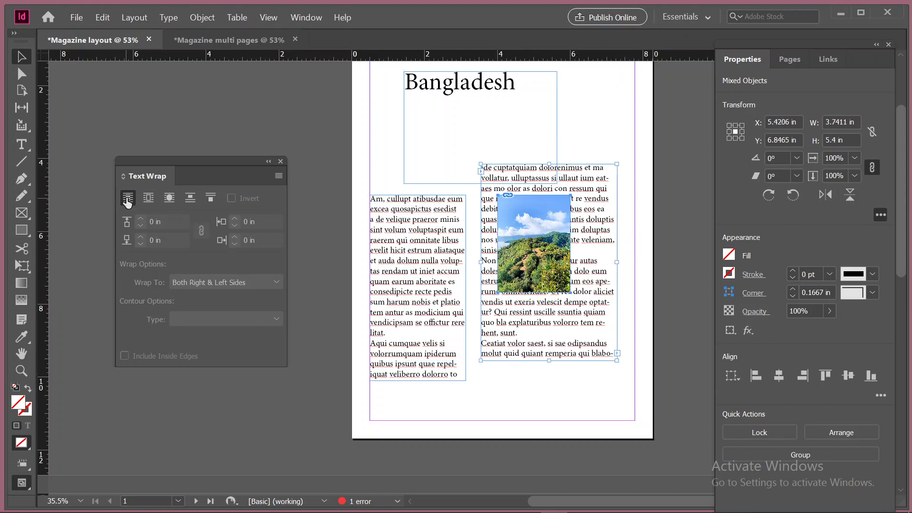
pyautogui.click(145, 202)
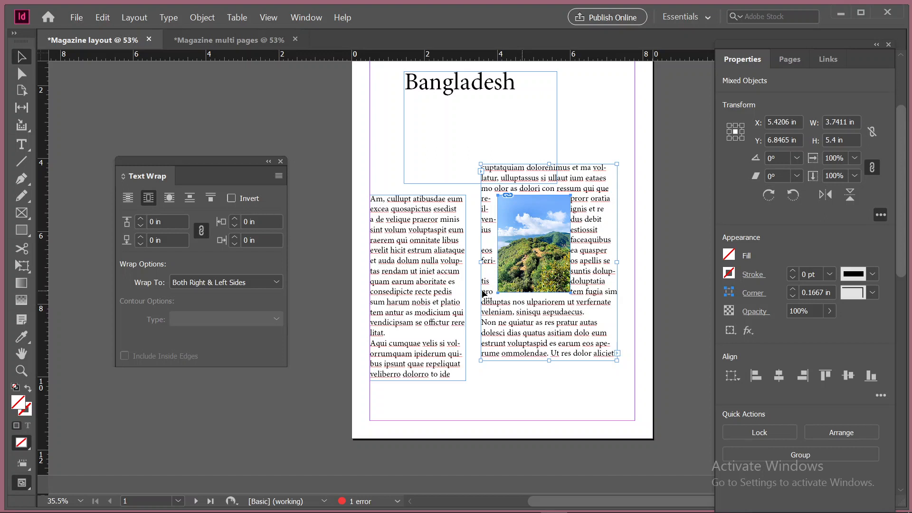
# Wrap the text around the object shape, compare it with Jump Object, and return to wrapping around the object shape
pyautogui.click(169, 198)
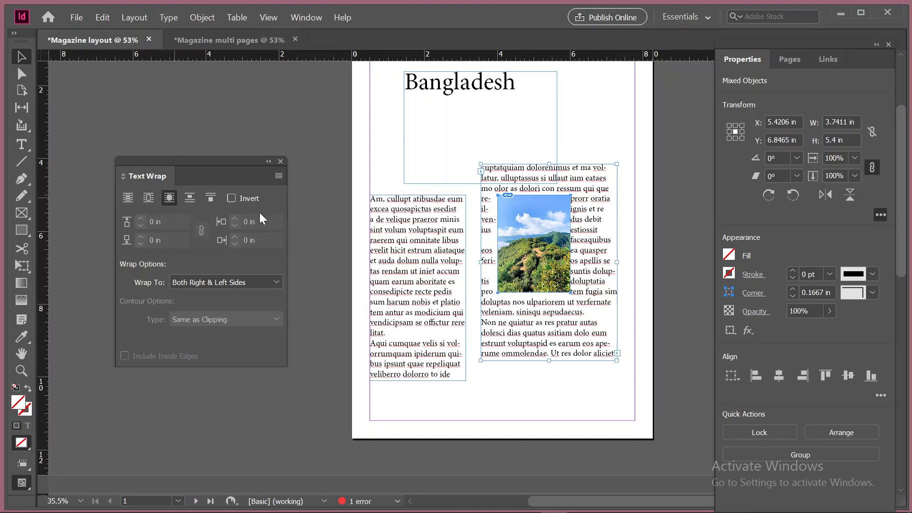
pyautogui.click(189, 198)
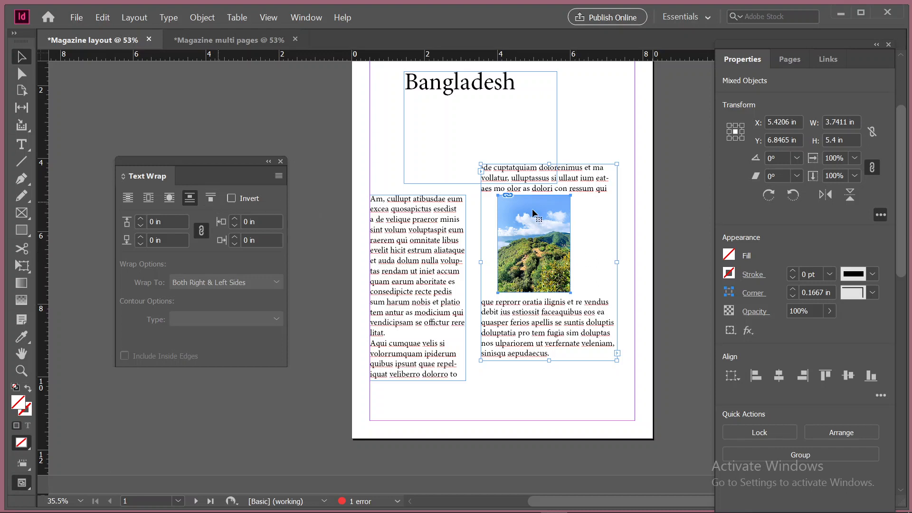
pyautogui.click(163, 201)
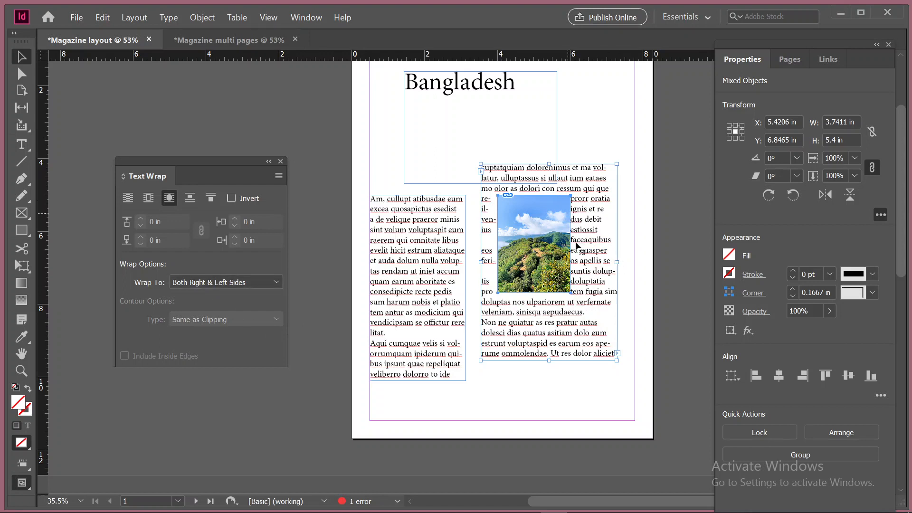
# Try wrapping the text to the Right Side and Left Side of the photo, and restore Both Right & Left Sides
pyautogui.click(246, 279)
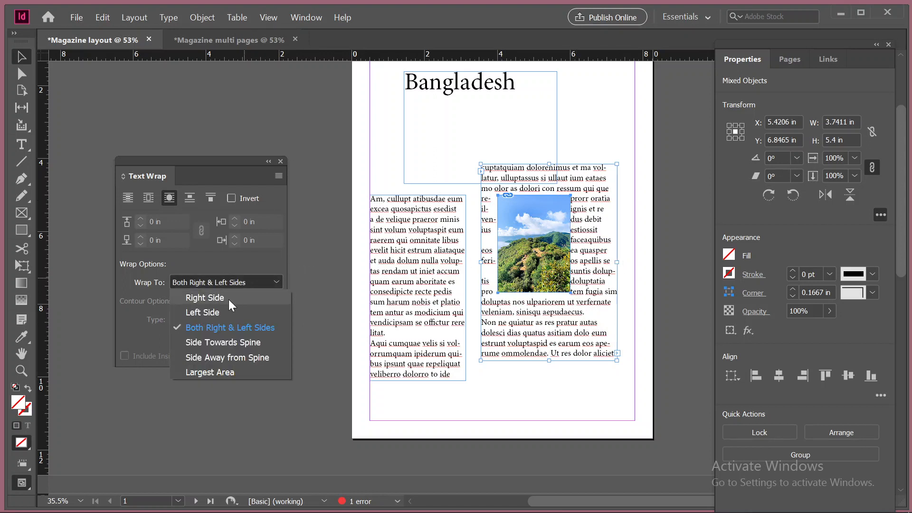
pyautogui.click(228, 298)
pyautogui.click(224, 283)
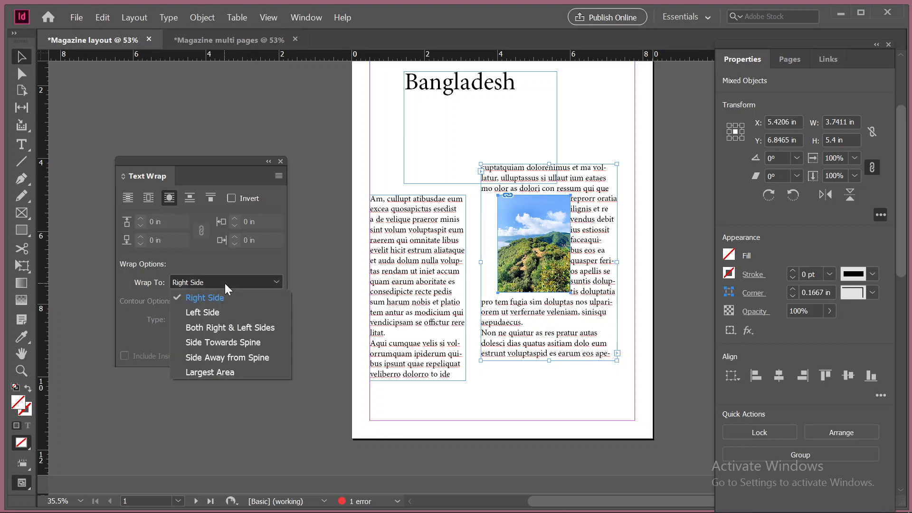
pyautogui.press('Escape')
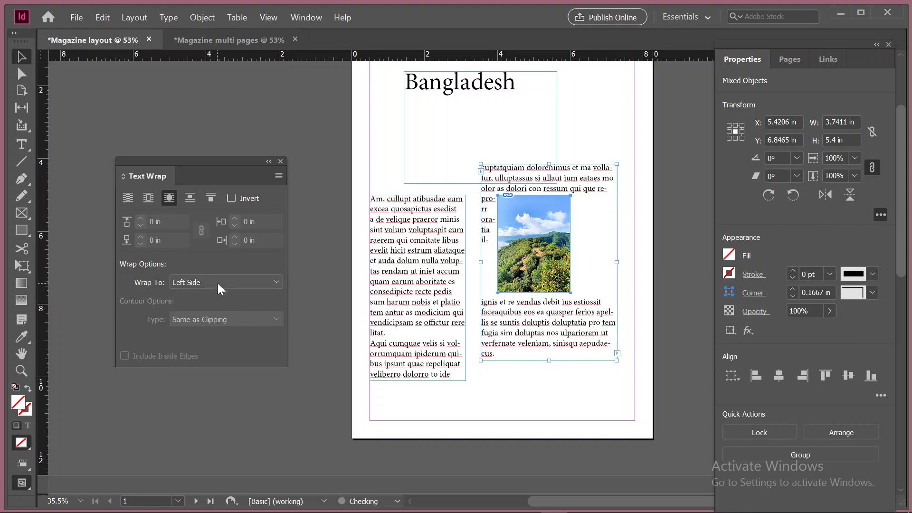
pyautogui.click(218, 283)
pyautogui.click(227, 324)
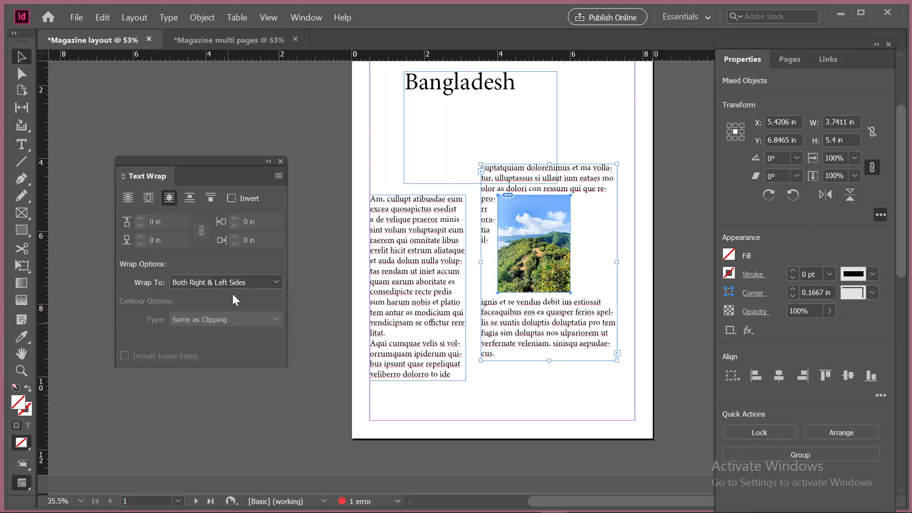
# Try the Largest Area wrap option around the photo and set Wrap To back to Both Right & Left Sides
pyautogui.click(234, 283)
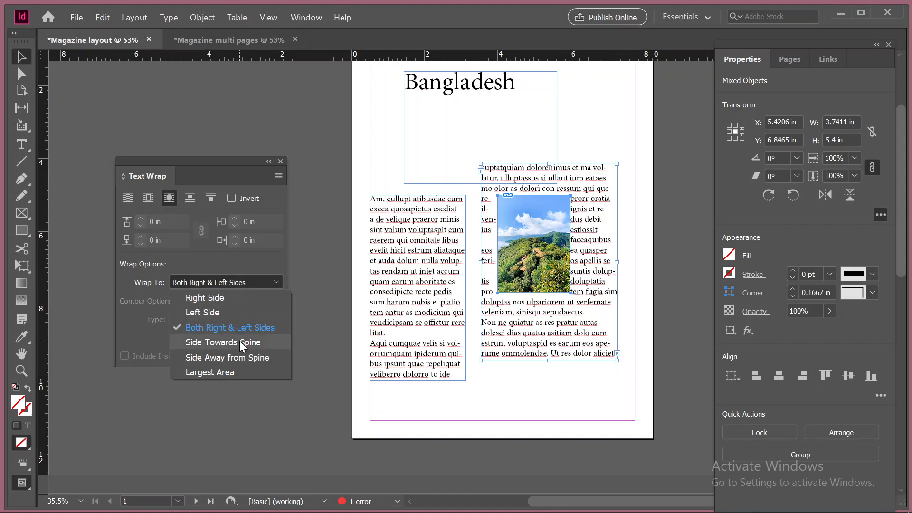
pyautogui.press('Escape')
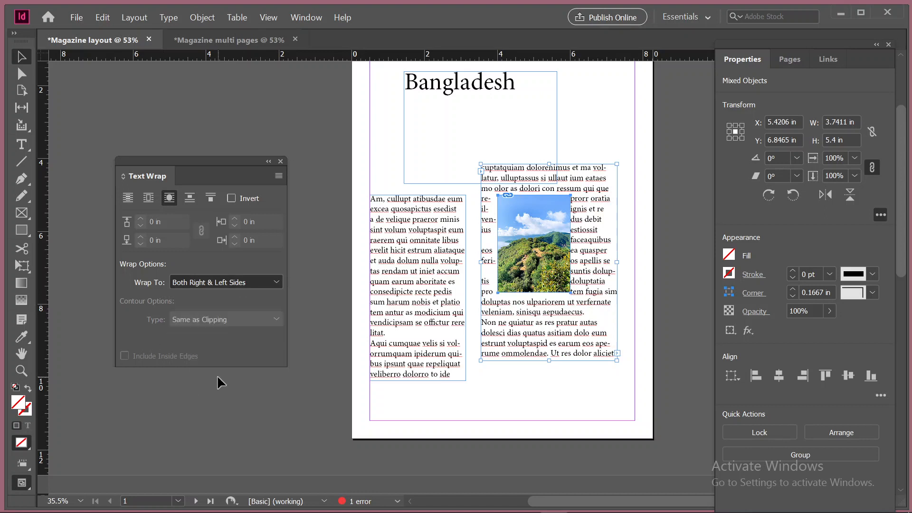
pyautogui.click(229, 284)
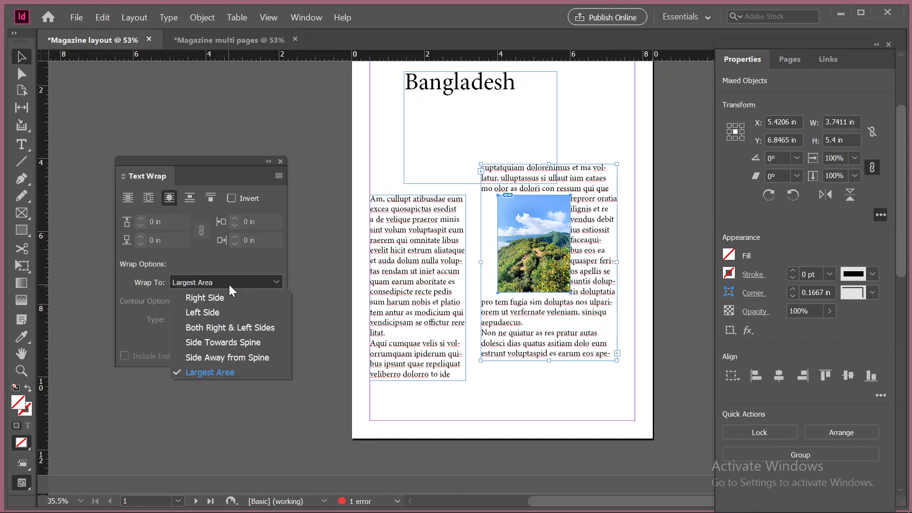
pyautogui.click(234, 325)
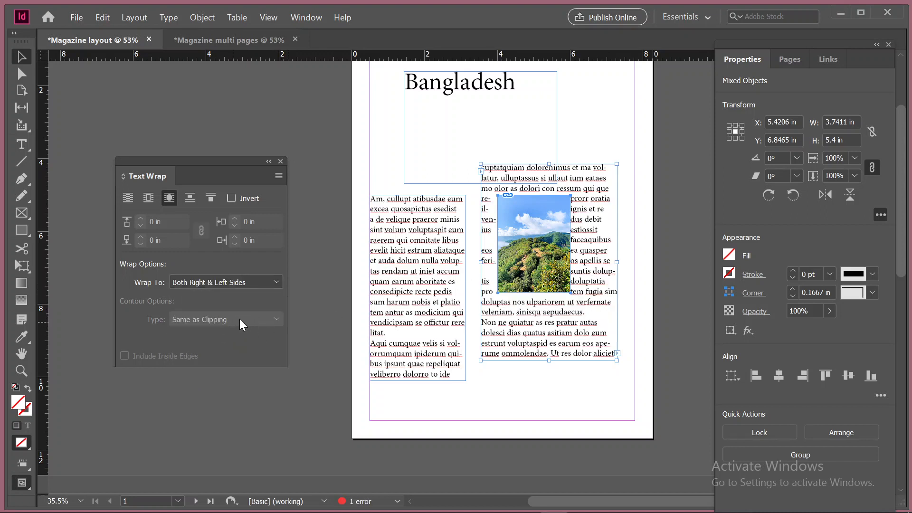
# Select the image content inside the photo's frame and examine the available contour types for the text wrap
pyautogui.click(557, 210)
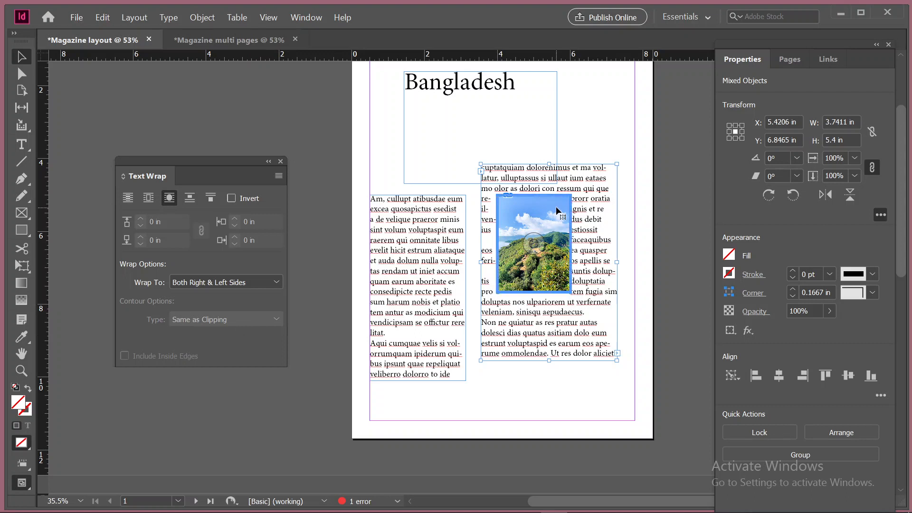
pyautogui.click(234, 437)
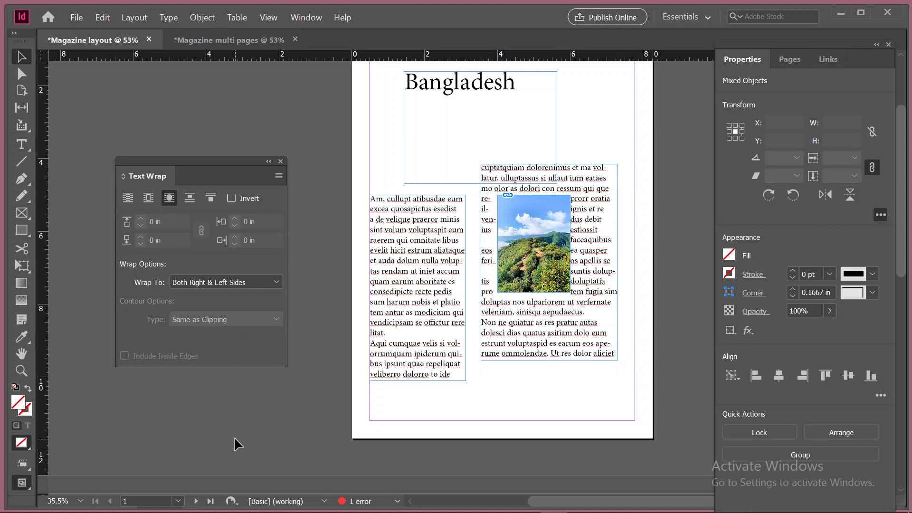
pyautogui.click(536, 238)
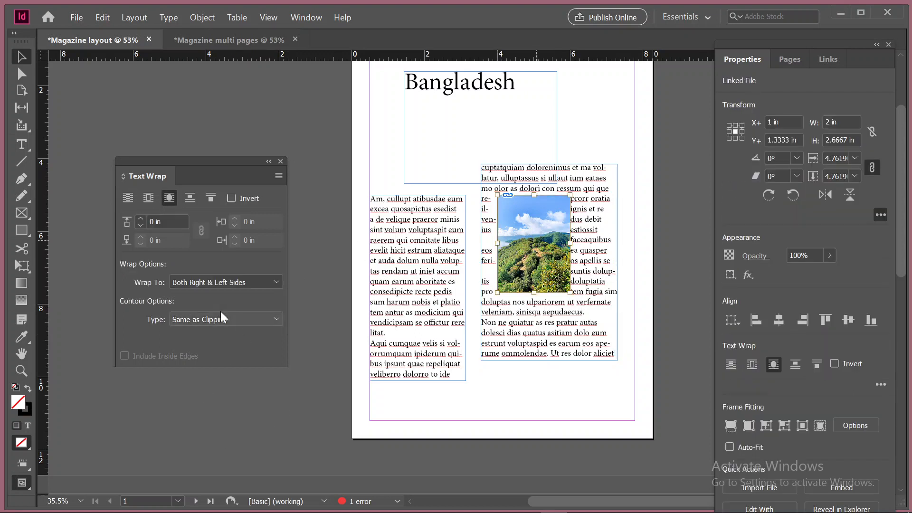
pyautogui.click(228, 317)
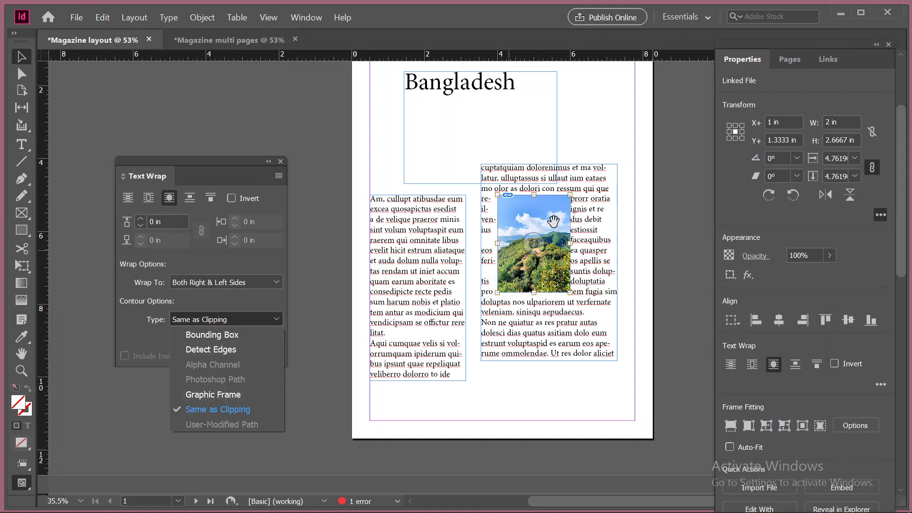
pyautogui.click(324, 189)
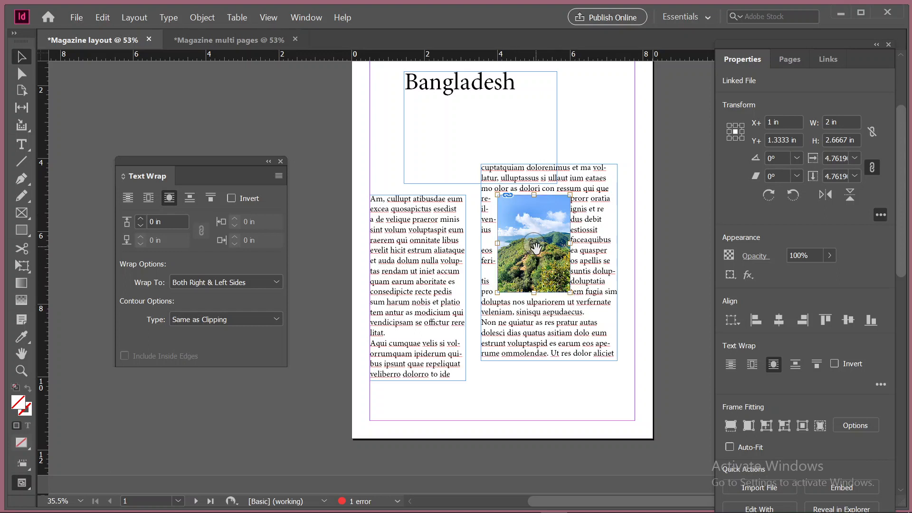
# Shift the image content within its frame to about X+ 0.81 in, Y+ 1.14 in
pyautogui.scroll(1, 535, 247)
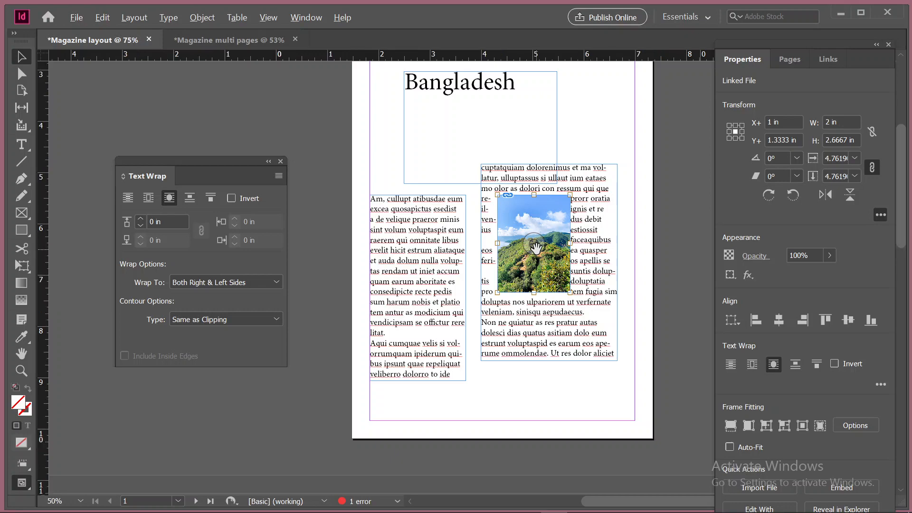
pyautogui.scroll(4, 536, 248)
pyautogui.scroll(-2, 536, 248)
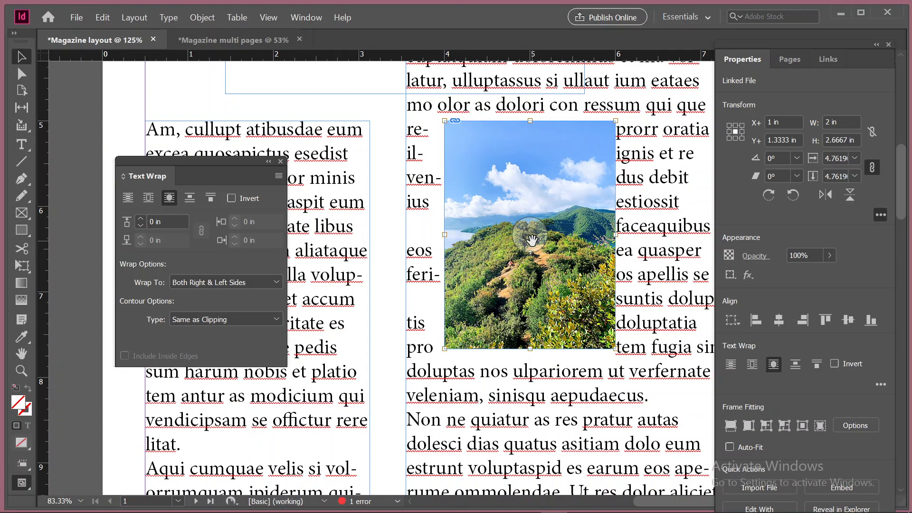
pyautogui.moveTo(531, 241); pyautogui.dragTo(522, 139)
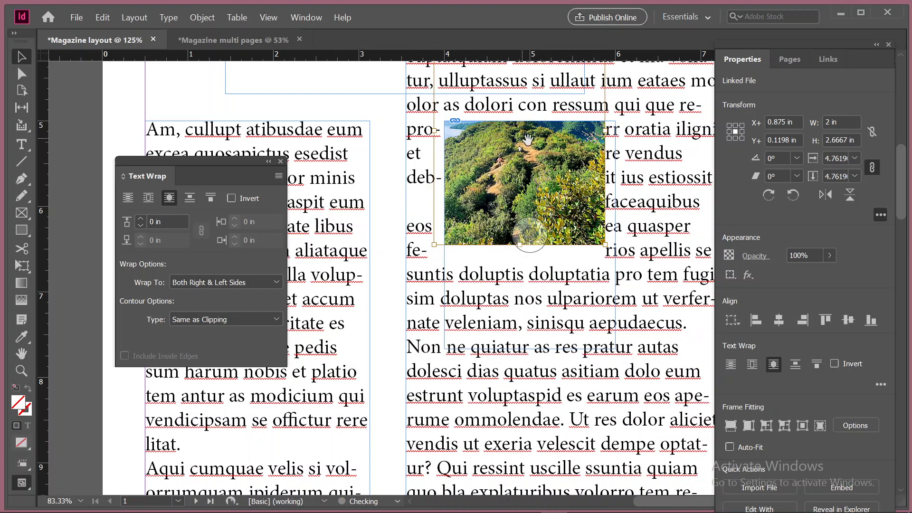
pyautogui.moveTo(534, 234); pyautogui.dragTo(530, 325)
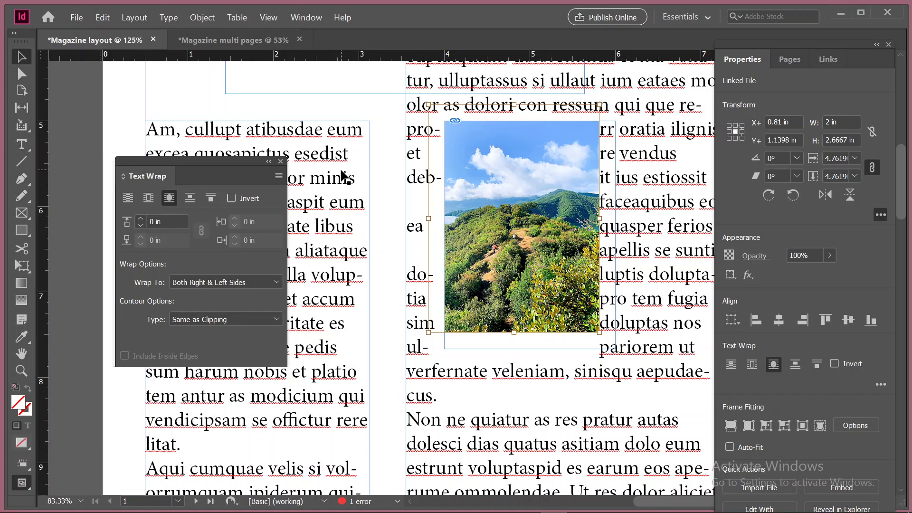
# Import the landscape photo again and place it beside the existing photo at about 1.68 × 2.24 in
pyautogui.click(152, 79)
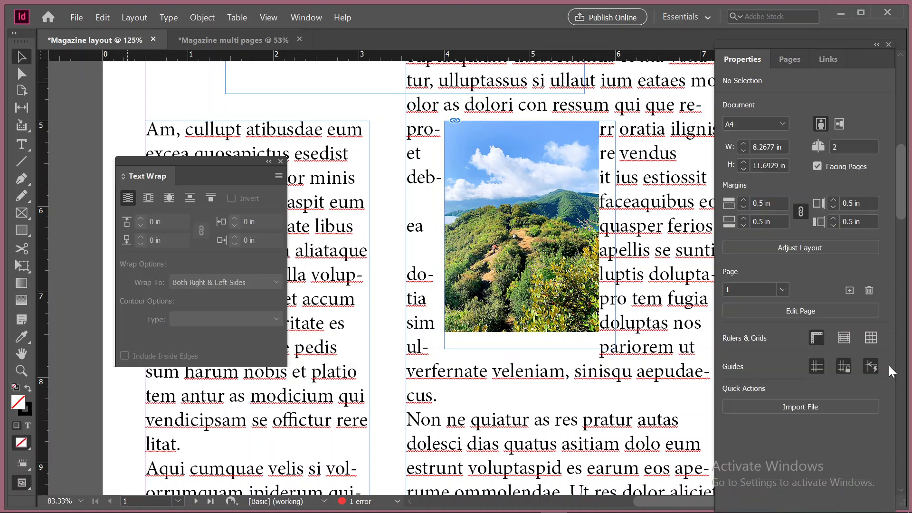
pyautogui.click(789, 407)
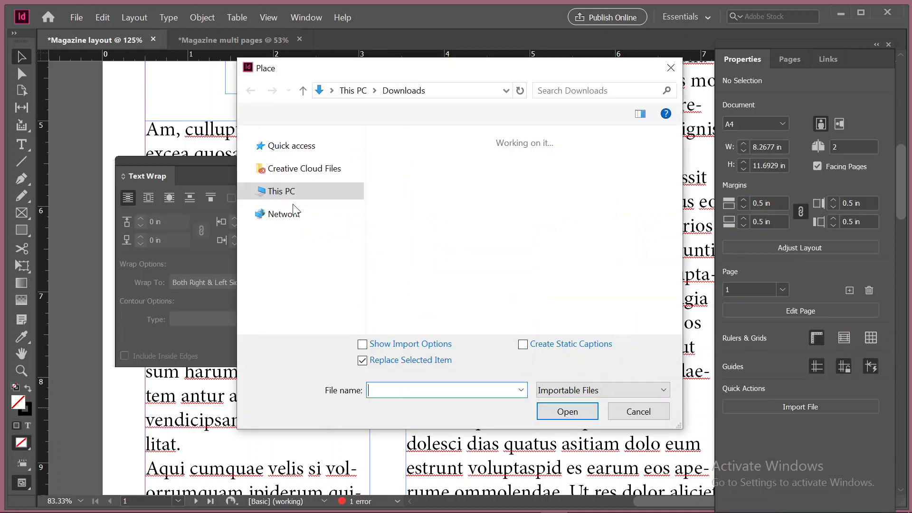
pyautogui.click(405, 179)
pyautogui.click(584, 412)
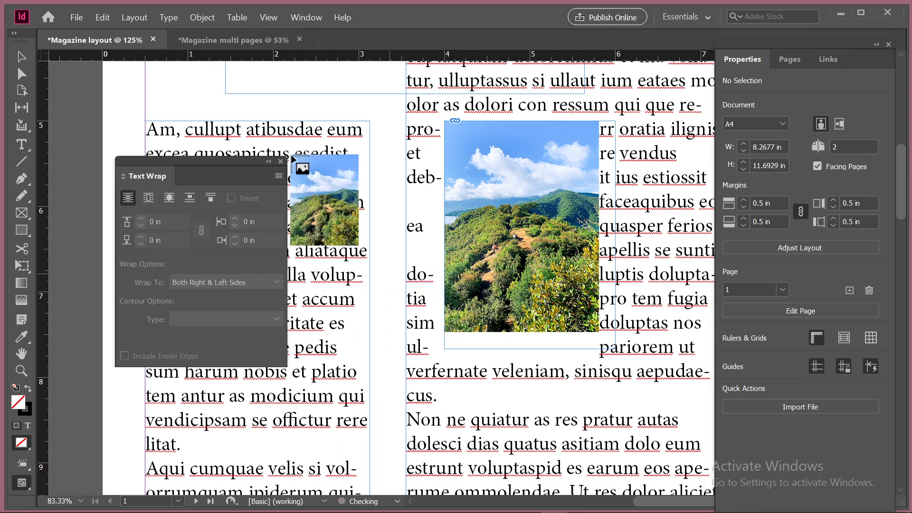
pyautogui.moveTo(288, 132); pyautogui.dragTo(419, 343)
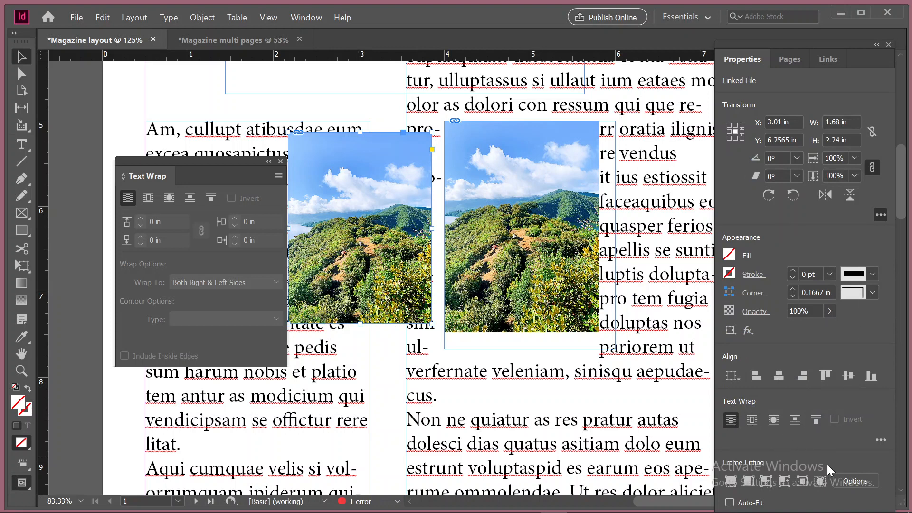
# Narrow the new photo's image content to about 1.6 in and shift it within its frame to about X+ 1.38 in
pyautogui.click(163, 101)
pyautogui.click(432, 327)
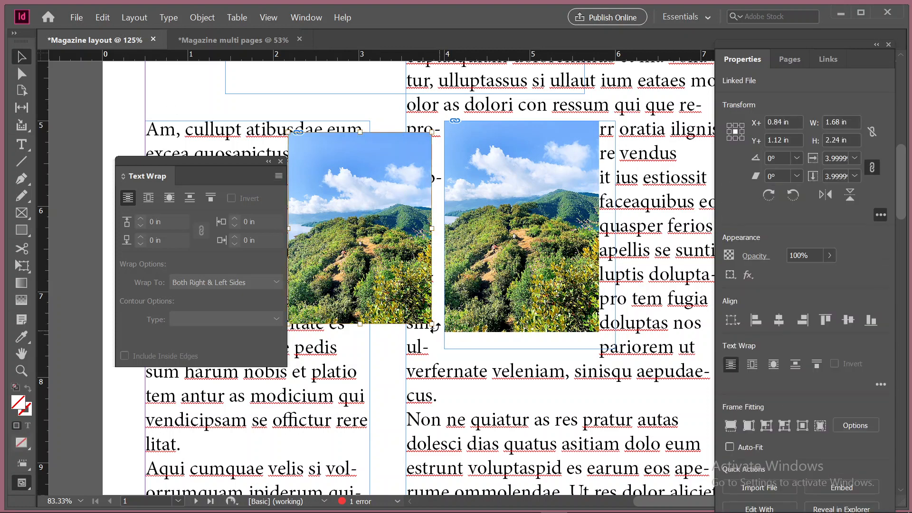
pyautogui.moveTo(430, 325)
pyautogui.mouseDown()
pyautogui.moveTo(579, 433)
pyautogui.moveTo(493, 391)
pyautogui.moveTo(425, 325)
pyautogui.mouseUp()
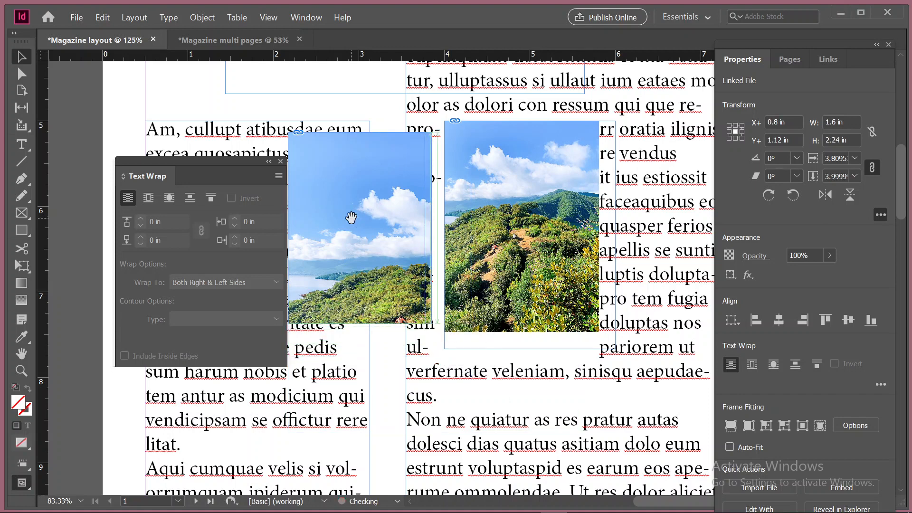
pyautogui.moveTo(360, 230); pyautogui.dragTo(396, 198)
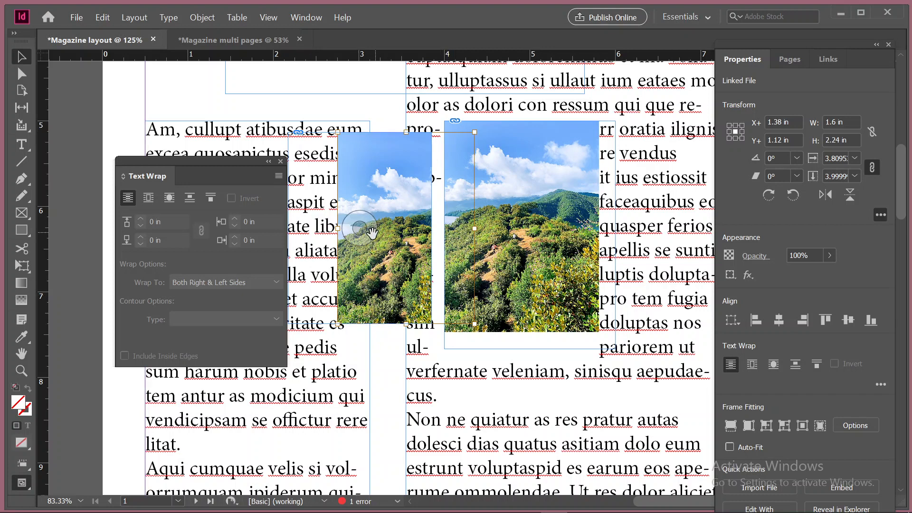
pyautogui.moveTo(359, 229); pyautogui.dragTo(245, 210)
pyautogui.moveTo(360, 235); pyautogui.dragTo(274, 223)
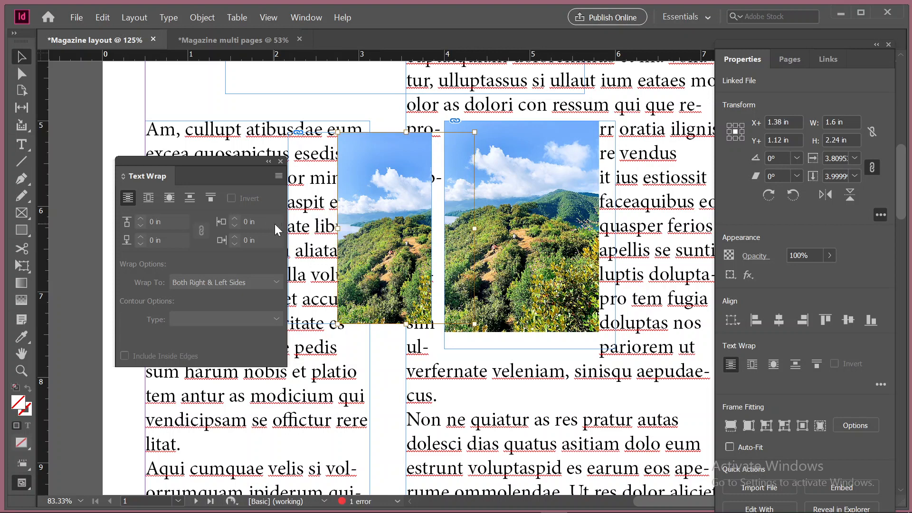
# Delete all the text frames and photos on page 1 of the Magazine layout document
pyautogui.hotkey('ctrl', '0')
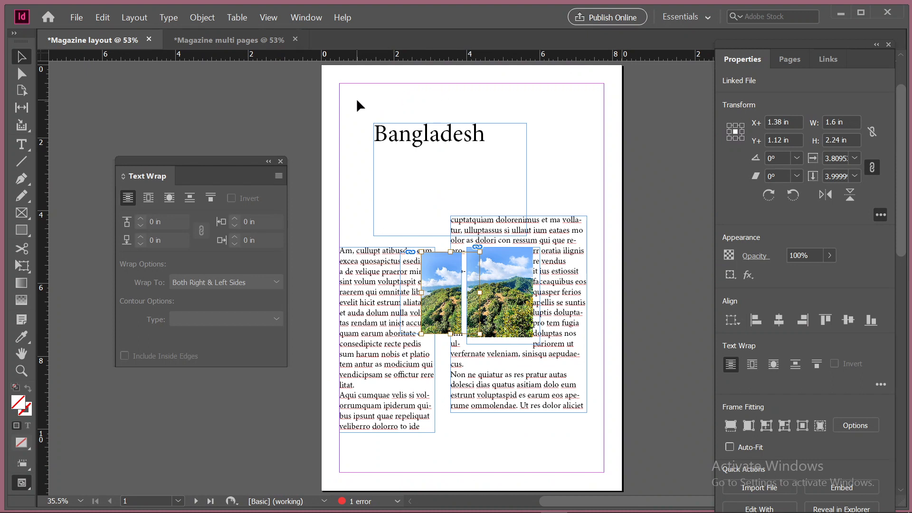
pyautogui.moveTo(356, 99); pyautogui.dragTo(586, 437)
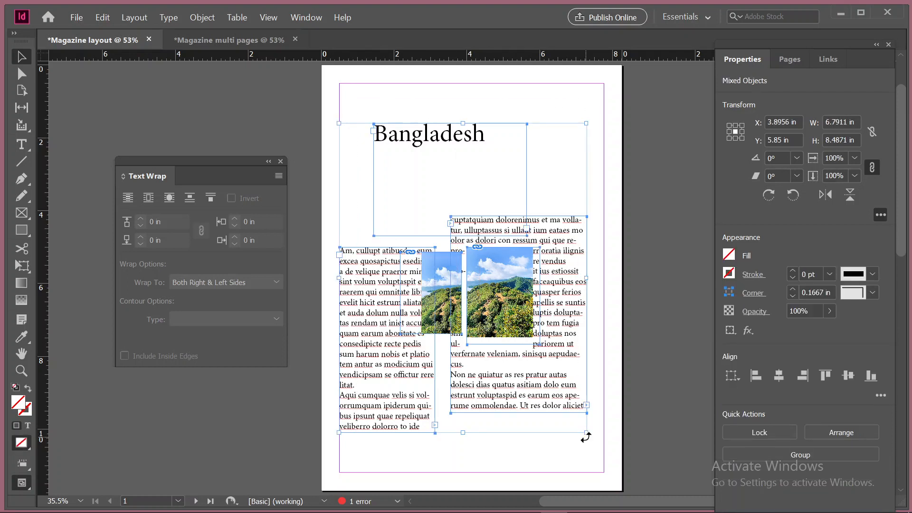
pyautogui.press('Delete')
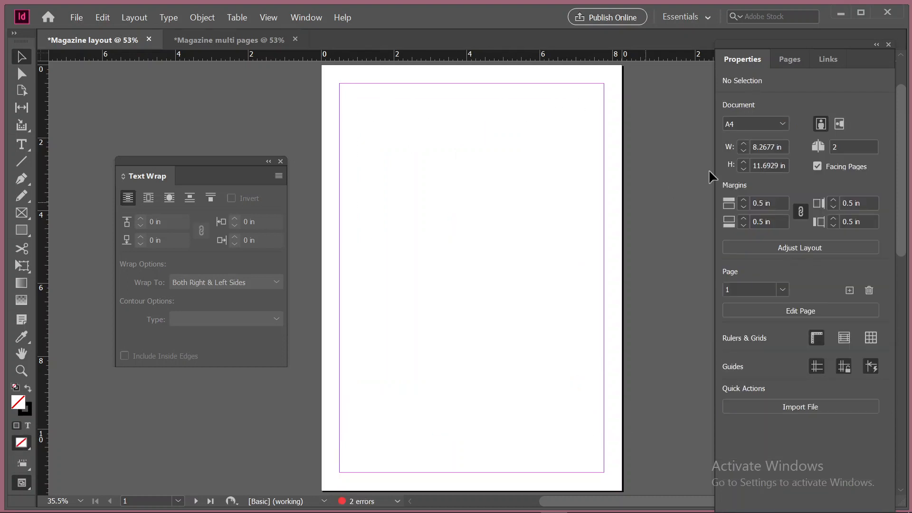
pyautogui.click(789, 59)
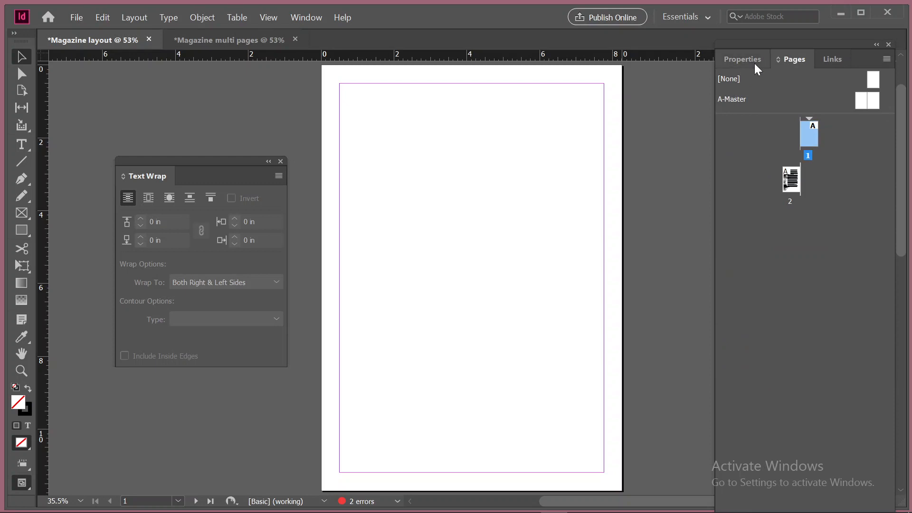
pyautogui.click(885, 59)
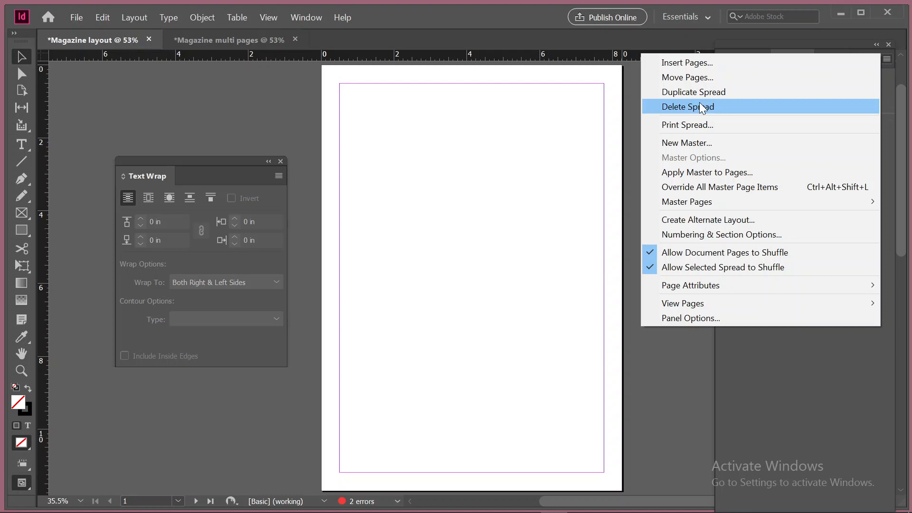
pyautogui.click(526, 134)
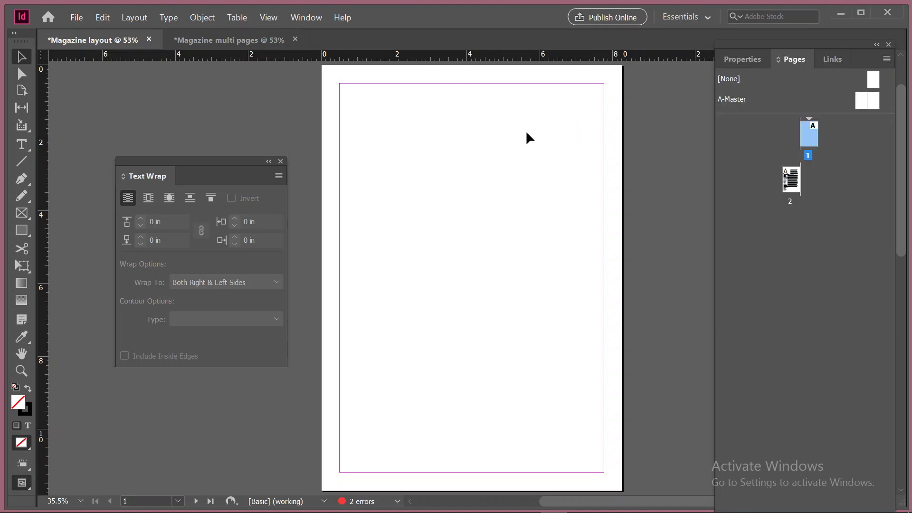
# In the Magazine multi pages document, add a text frame about 4.46 × 1.47 in above the red rectangle, containing "Discover"
pyautogui.click(247, 42)
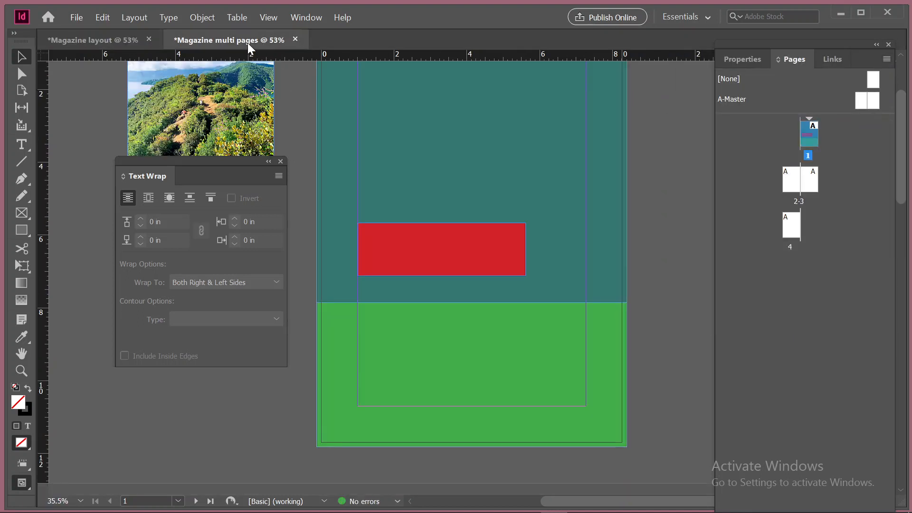
pyautogui.scroll(3, 476, 366)
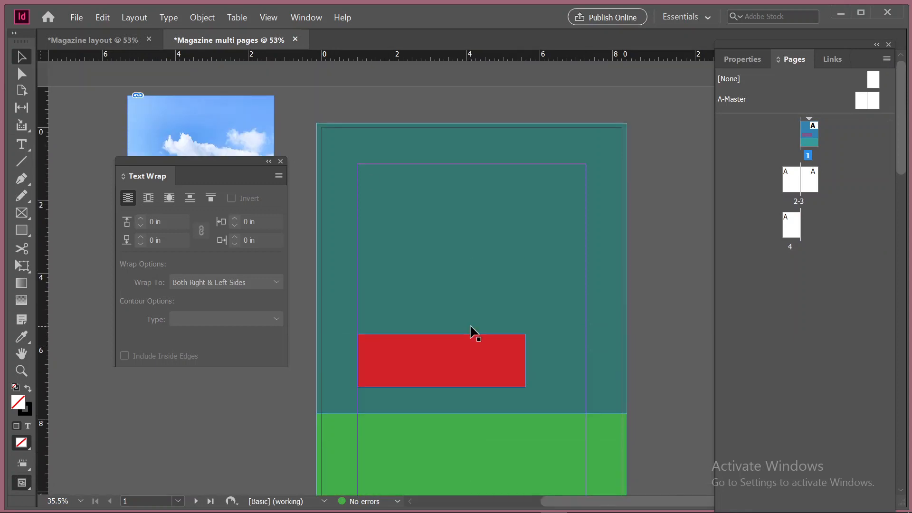
pyautogui.click(22, 144)
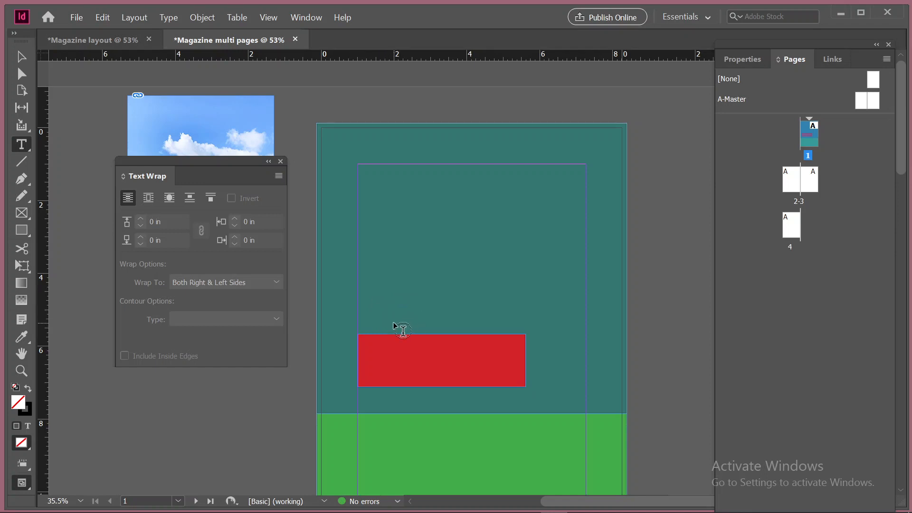
pyautogui.moveTo(380, 220); pyautogui.dragTo(543, 273)
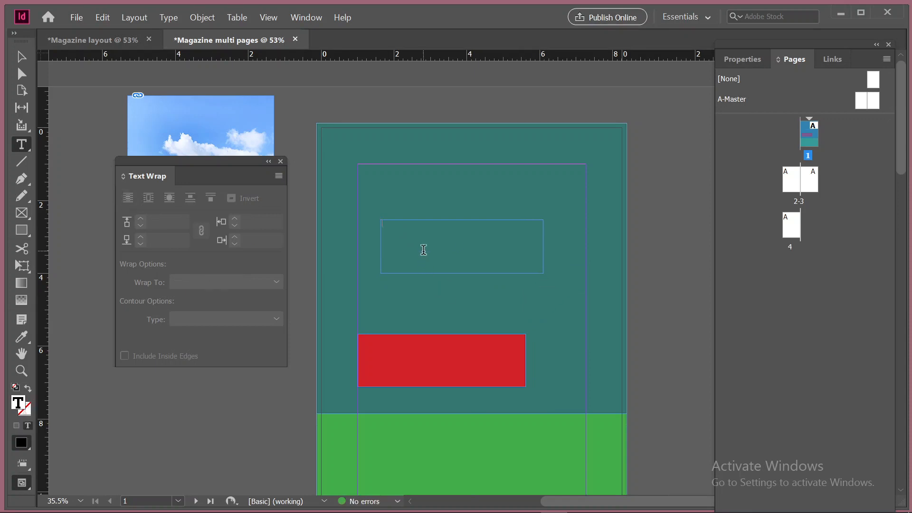
pyautogui.write('Discover')
# Set the fill of the word "Discover" to the red C=15 M=100 Y=100 swatch
pyautogui.moveTo(405, 223); pyautogui.dragTo(353, 219)
pyautogui.click(741, 61)
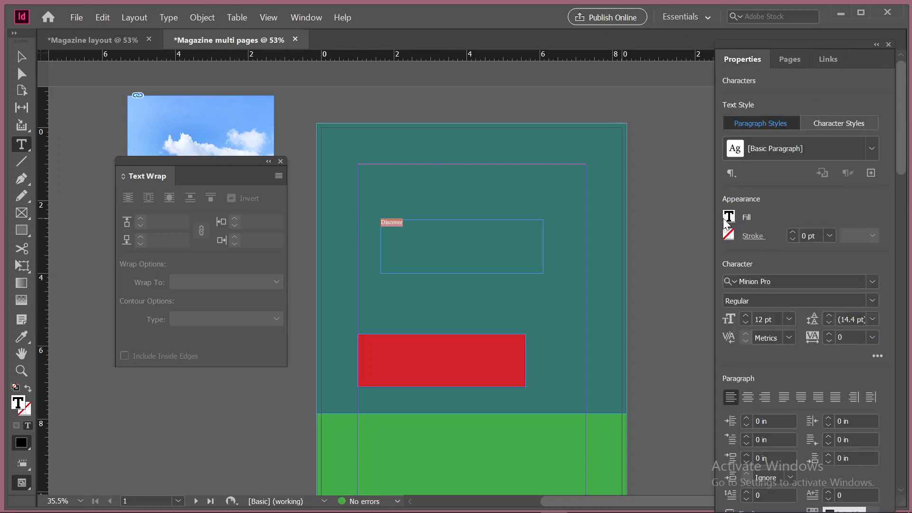
pyautogui.click(726, 220)
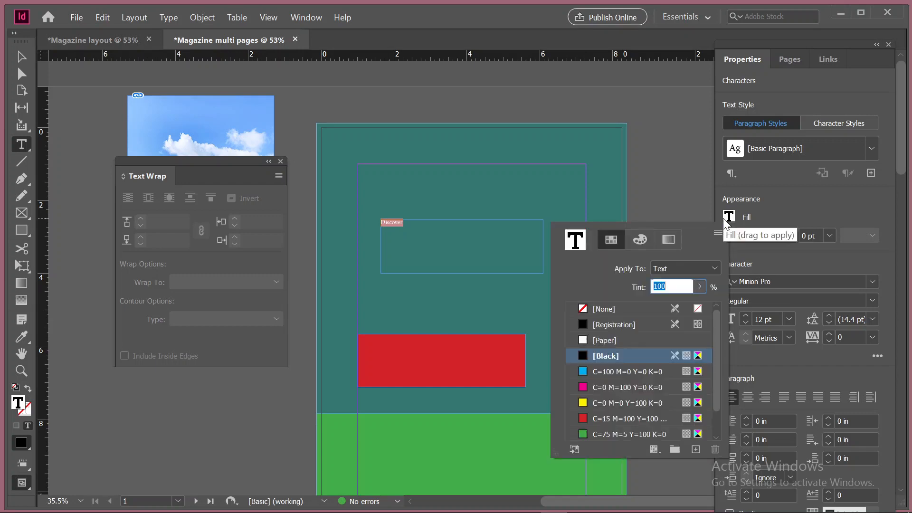
pyautogui.click(606, 416)
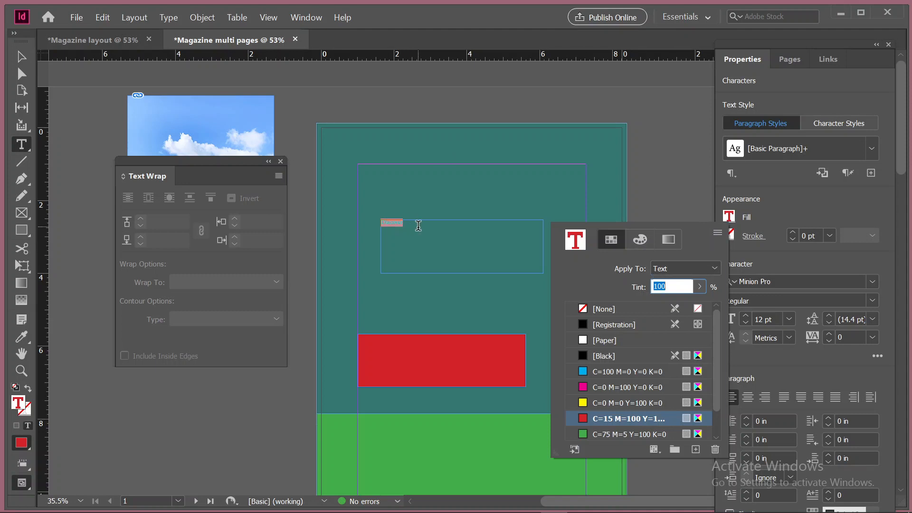
pyautogui.press('Escape')
pyautogui.click(441, 239)
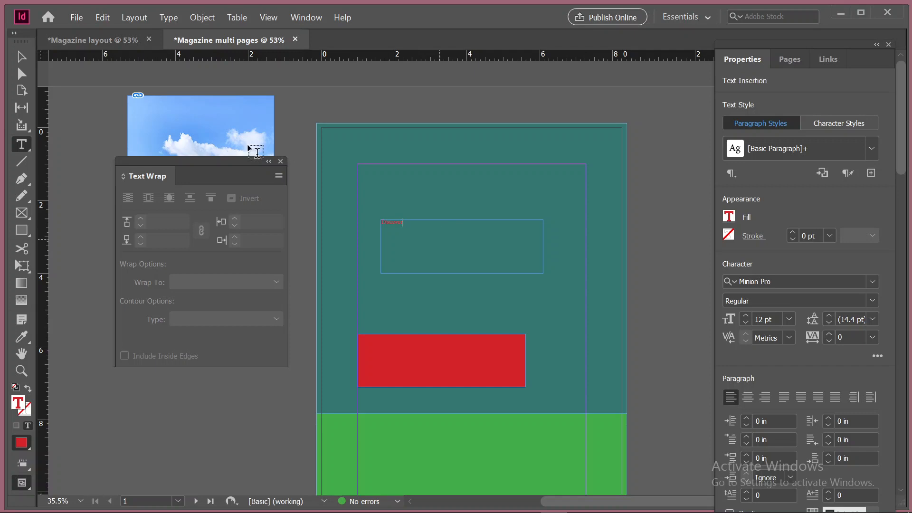
# Try filling the Discover text frame with the cyan C=100 M=0 Y=0 K=0 swatch, and undo the fill
pyautogui.click(19, 61)
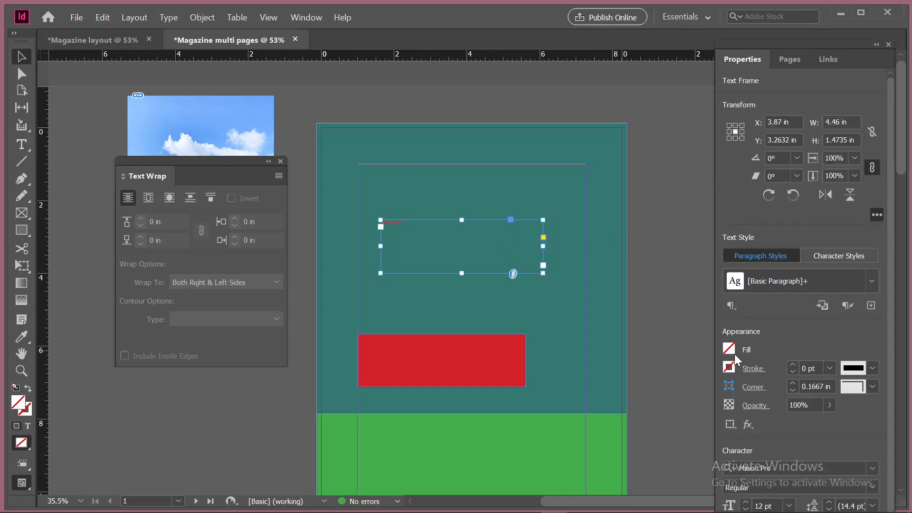
pyautogui.click(728, 348)
pyautogui.click(729, 347)
pyautogui.click(729, 351)
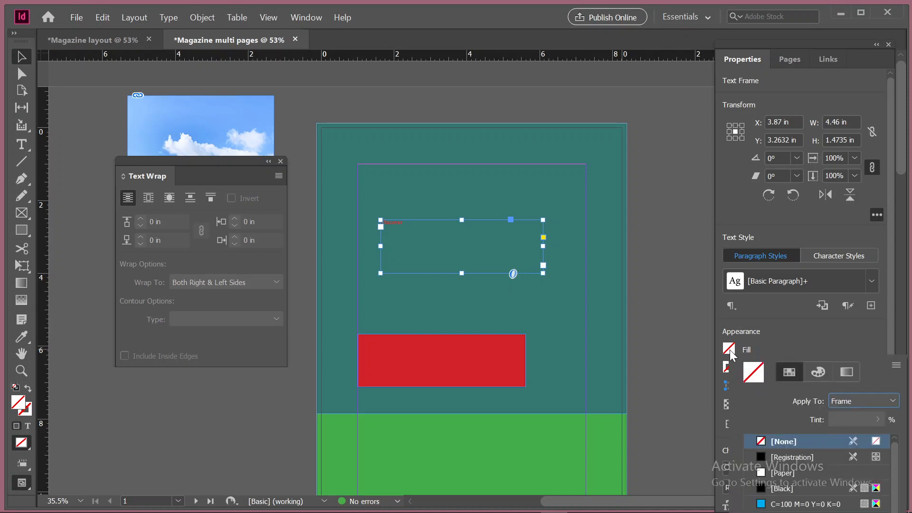
pyautogui.click(733, 349)
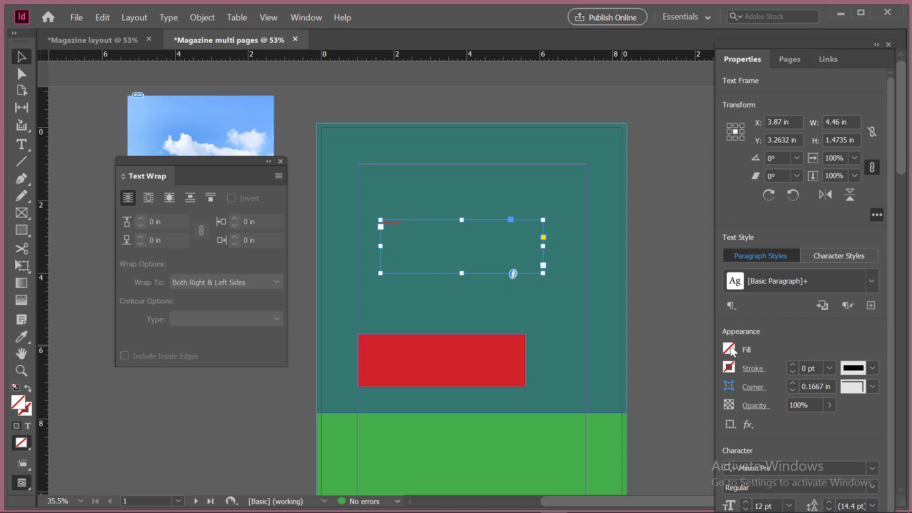
pyautogui.click(731, 352)
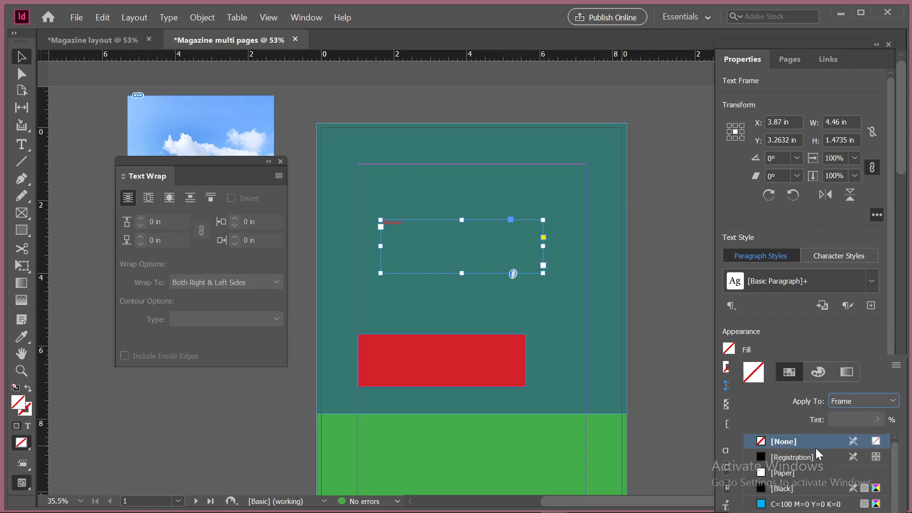
pyautogui.click(787, 472)
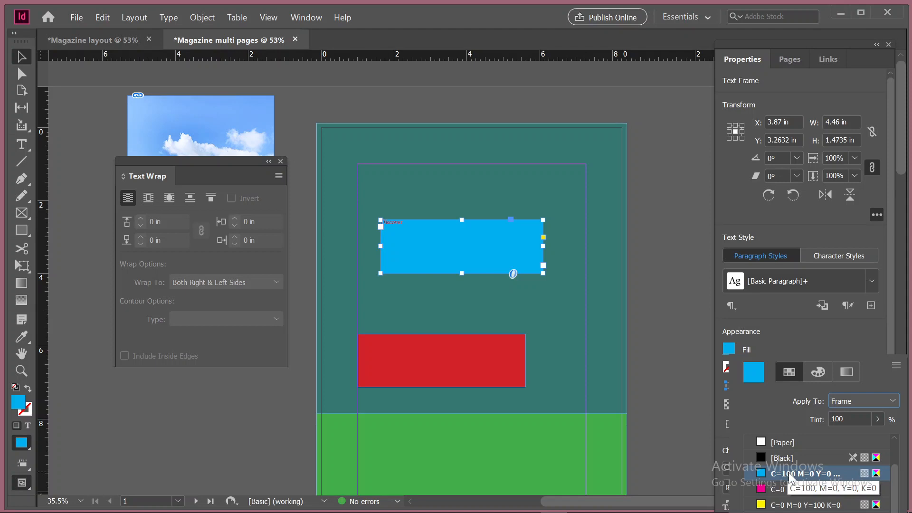
pyautogui.hotkey('ctrl', 'z')
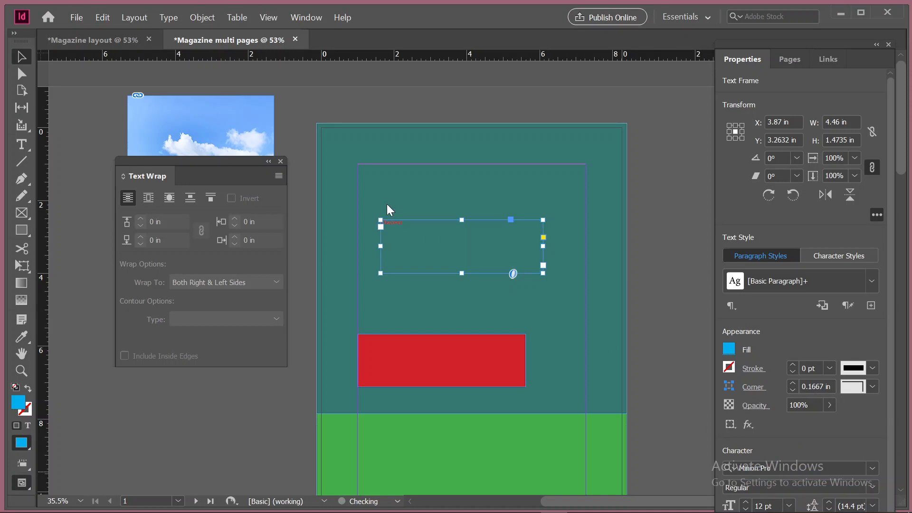
# Set the font size of the word "Discover" to 60 pt
pyautogui.click(21, 144)
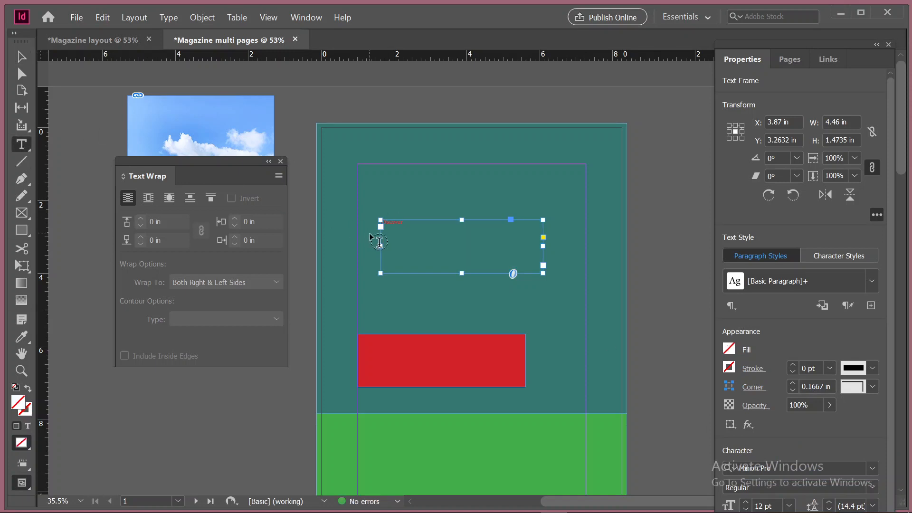
pyautogui.moveTo(412, 221); pyautogui.dragTo(358, 223)
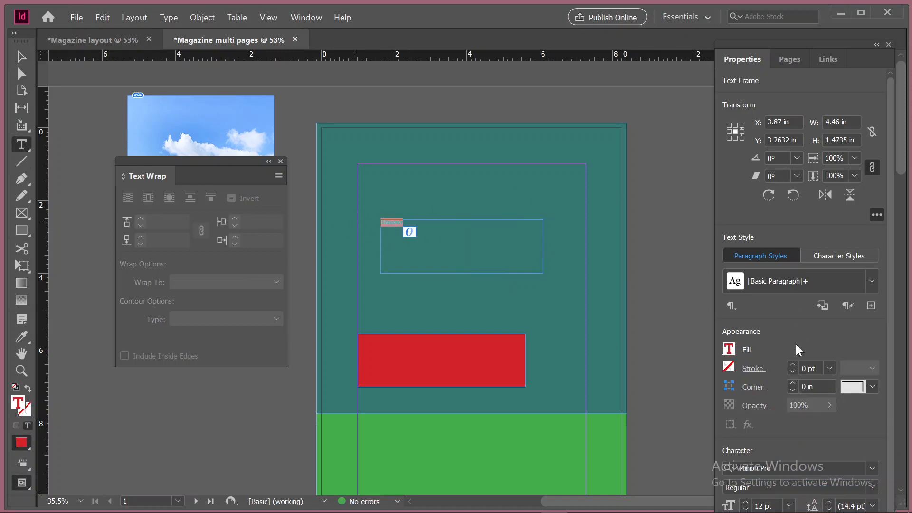
pyautogui.click(790, 318)
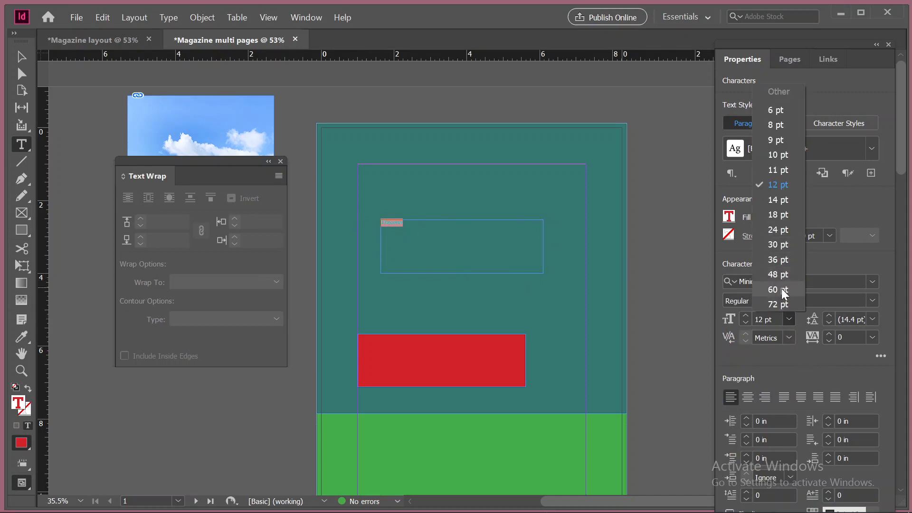
pyautogui.click(781, 289)
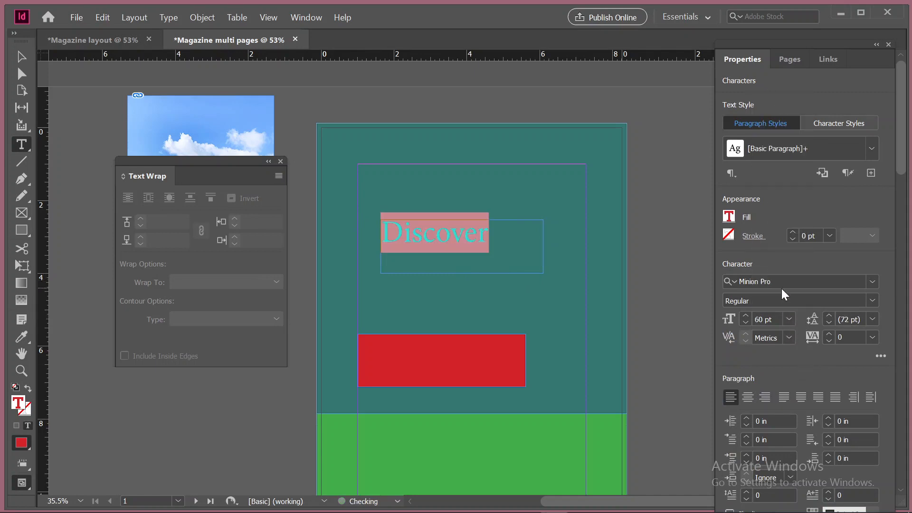
# Shrink the Discover frame to about 3.11 × 0.78 in and align it just above the red rectangle's left end
pyautogui.click(21, 58)
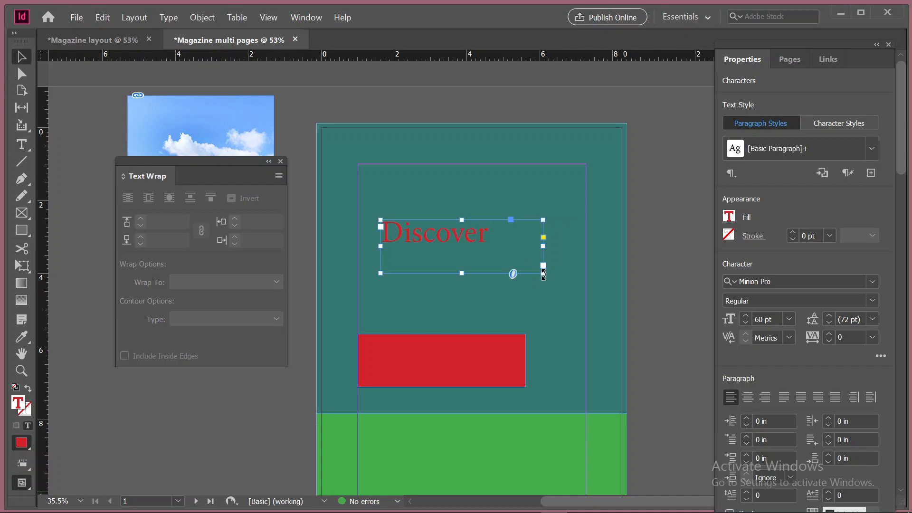
pyautogui.moveTo(543, 274); pyautogui.dragTo(494, 249)
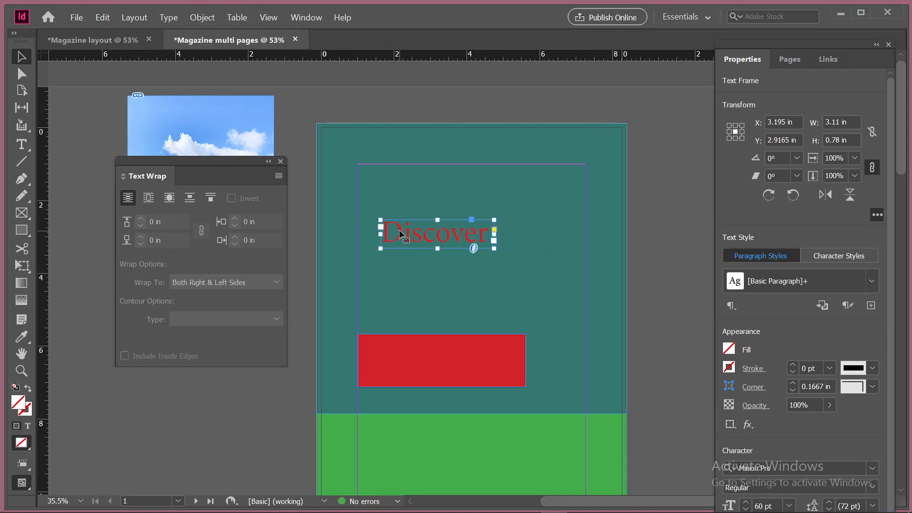
pyautogui.moveTo(399, 233); pyautogui.dragTo(379, 315)
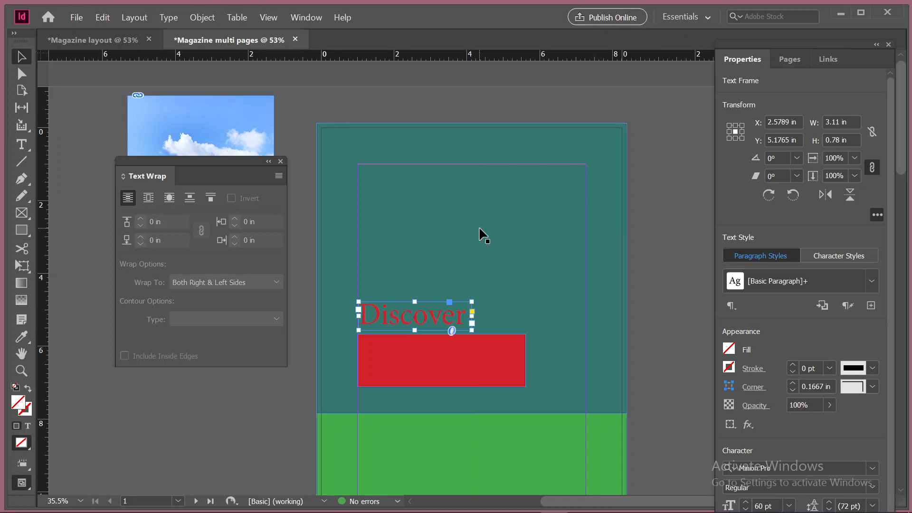
# Duplicate the Discover text frame to the empty area above and right of it, and replace the copy's text with "Bangladesh"
pyautogui.moveTo(613, 502)
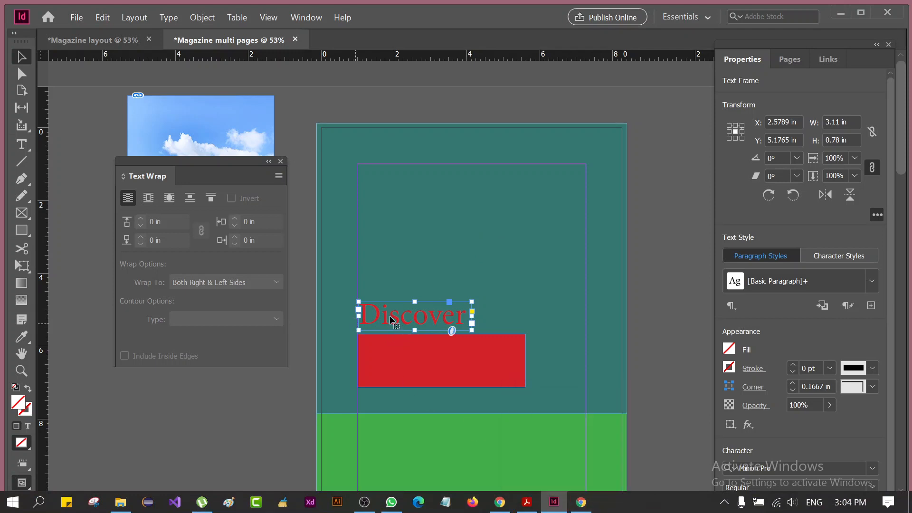
pyautogui.moveTo(388, 317); pyautogui.dragTo(465, 230)
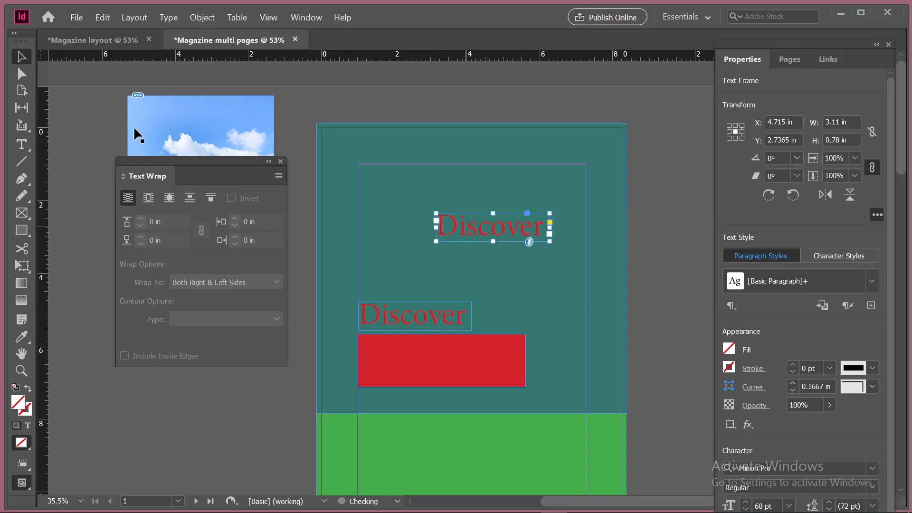
pyautogui.click(22, 144)
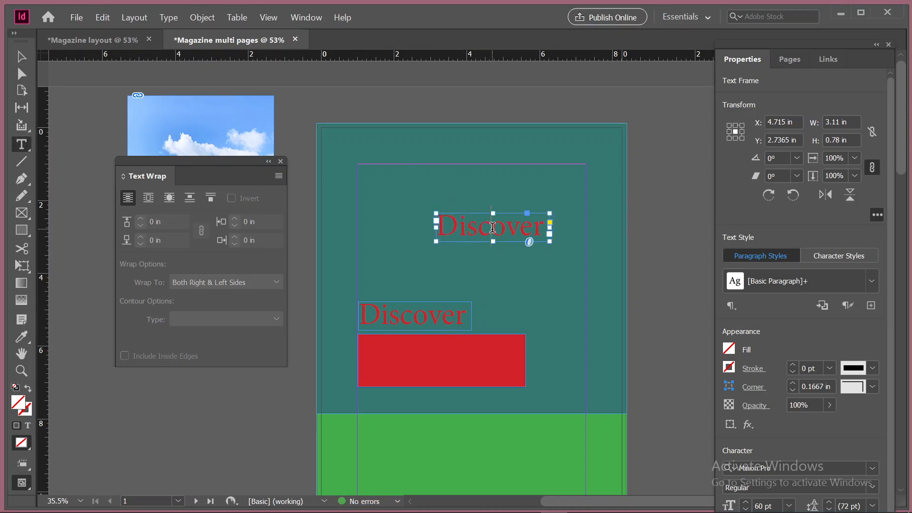
pyautogui.click(492, 227)
pyautogui.doubleClick(492, 227)
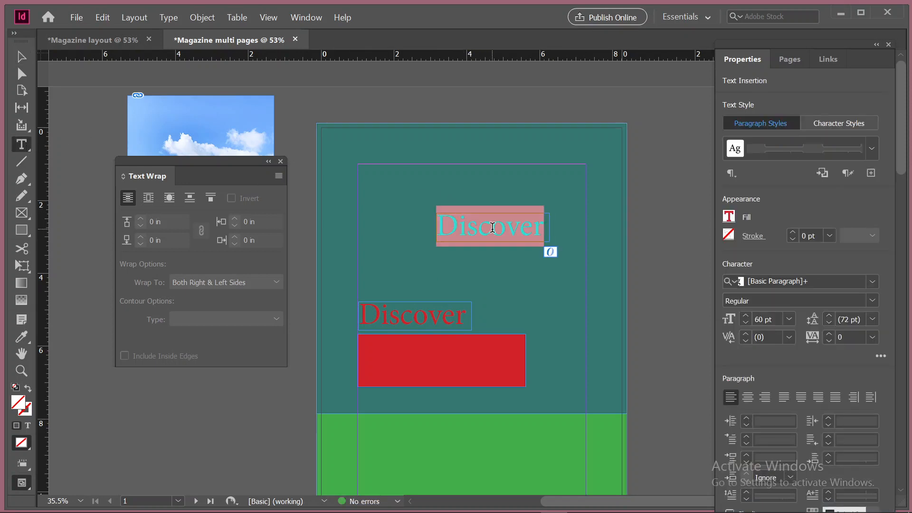
pyautogui.write('Ban')
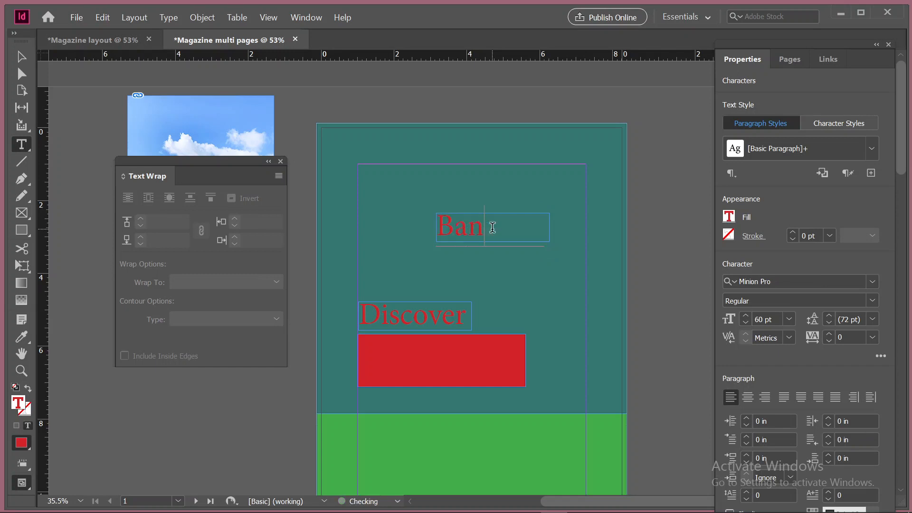
pyautogui.write('gladesh')
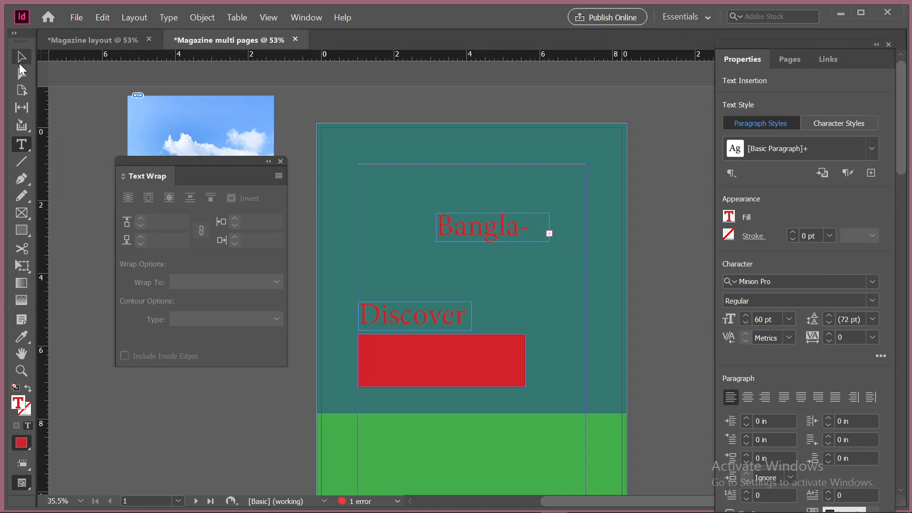
# Enlarge the Bangladesh frame to about 4.42 × 0.92 in and set its font to Roboto Thin
pyautogui.press('Escape')
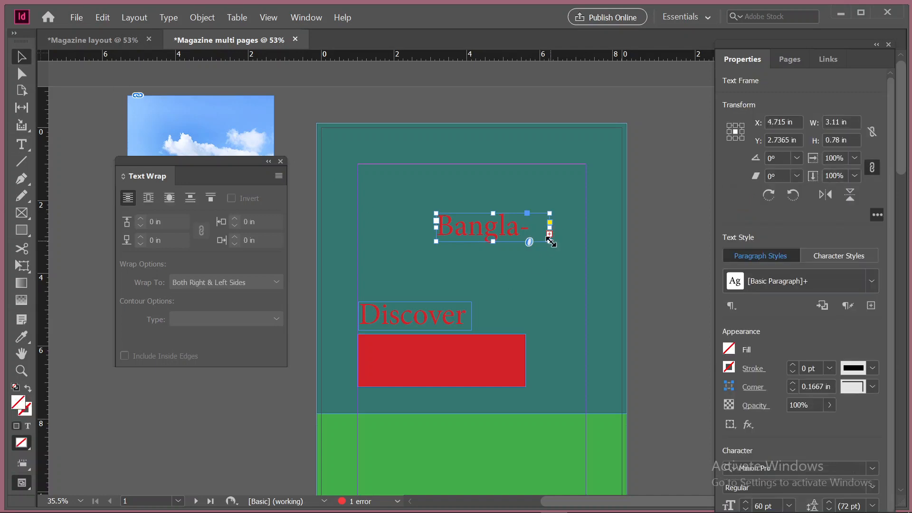
pyautogui.moveTo(549, 241); pyautogui.dragTo(597, 247)
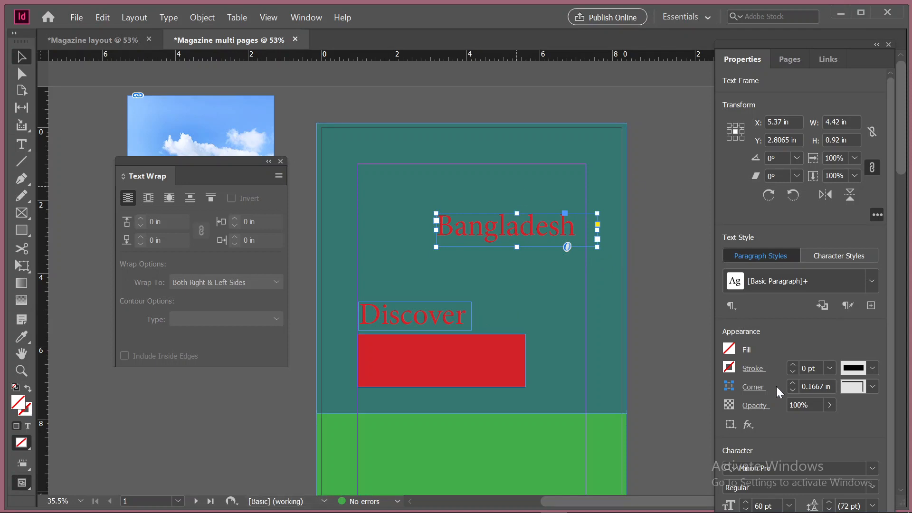
pyautogui.click(786, 469)
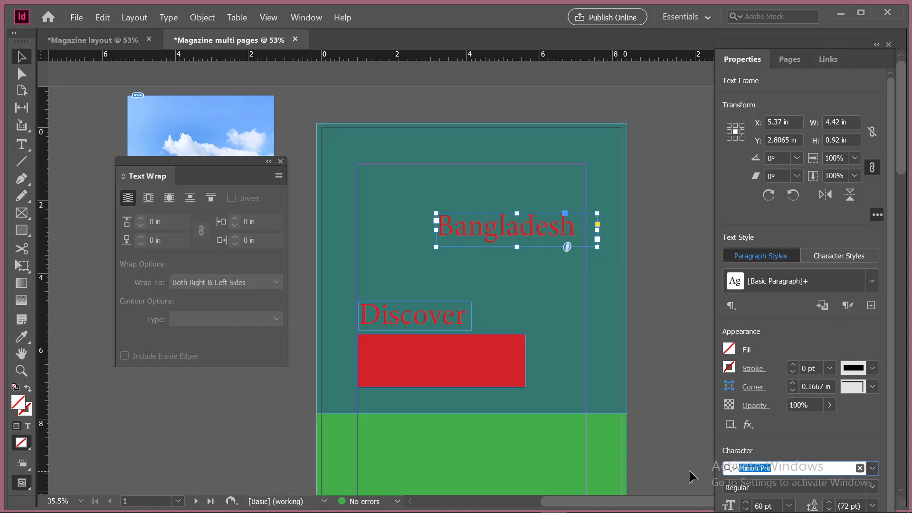
pyautogui.write('robo')
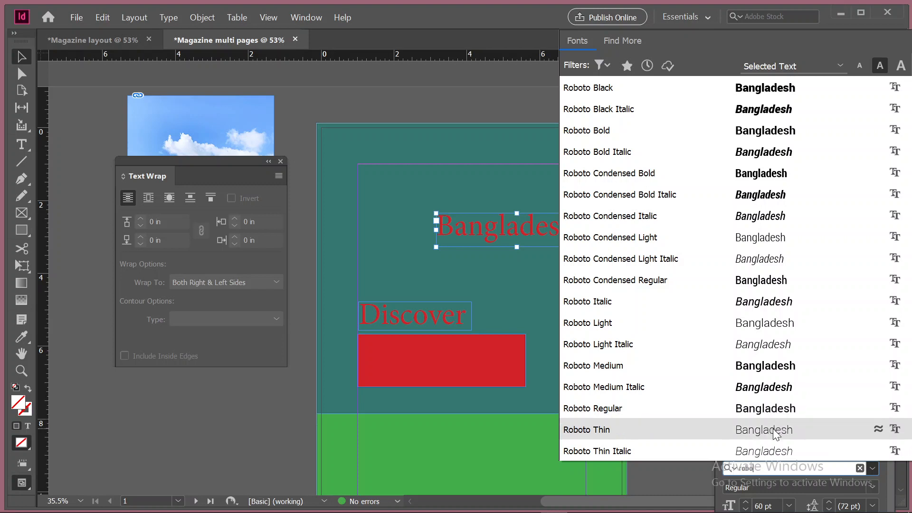
pyautogui.press('Escape')
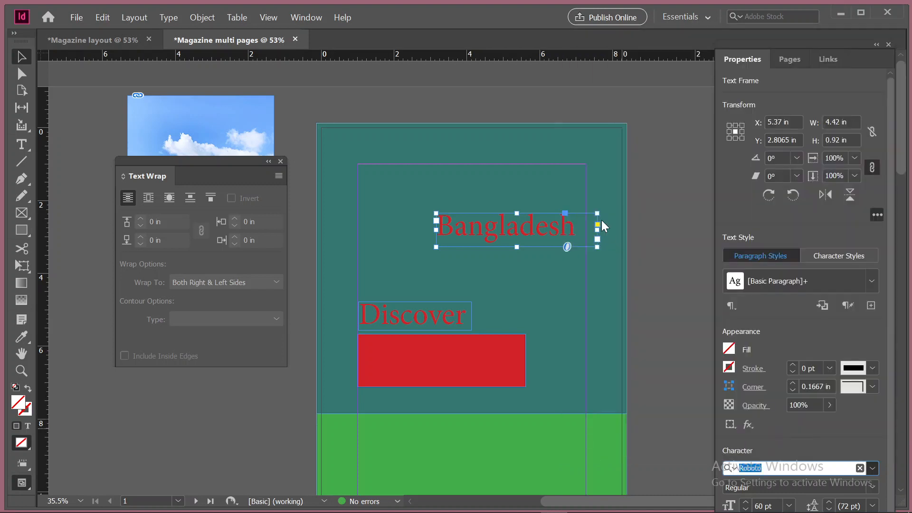
# Display the Color settings for the selected Bangladesh frame and look through the neighbouring Stroke settings
pyautogui.click(733, 350)
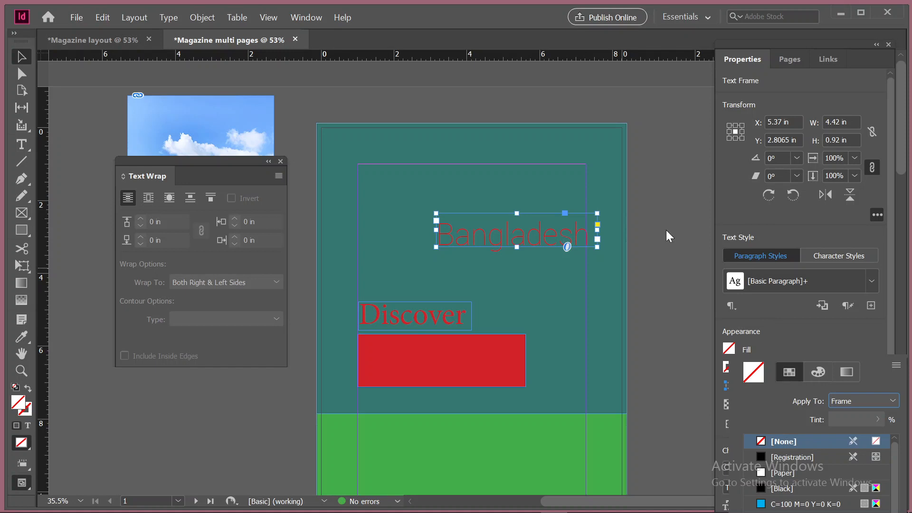
pyautogui.click(295, 19)
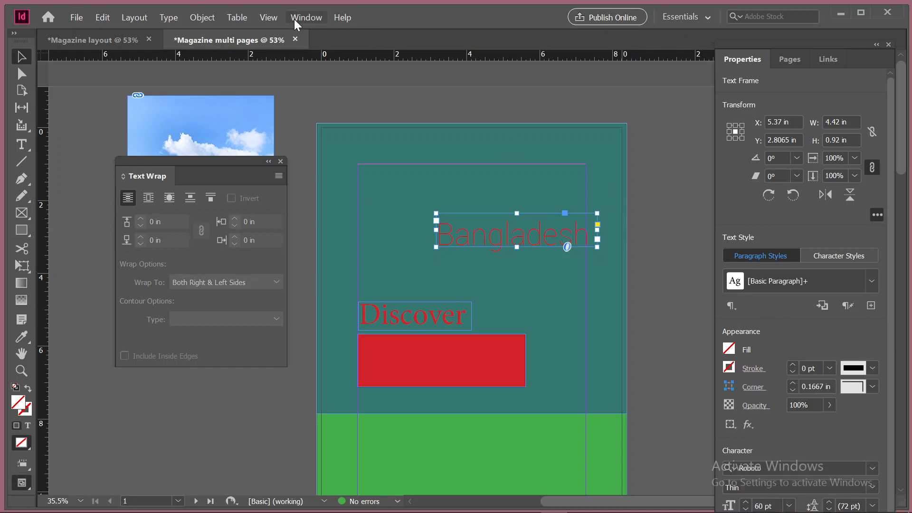
pyautogui.click(294, 19)
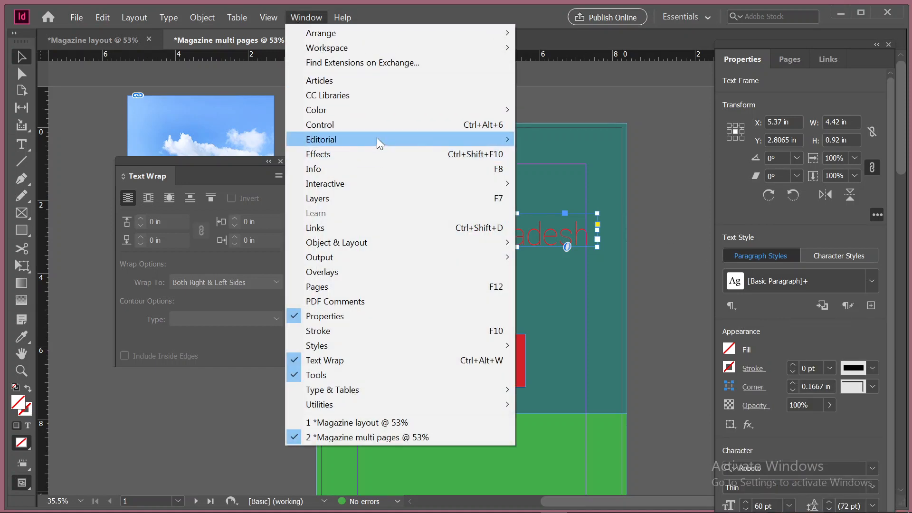
pyautogui.moveTo(369, 116)
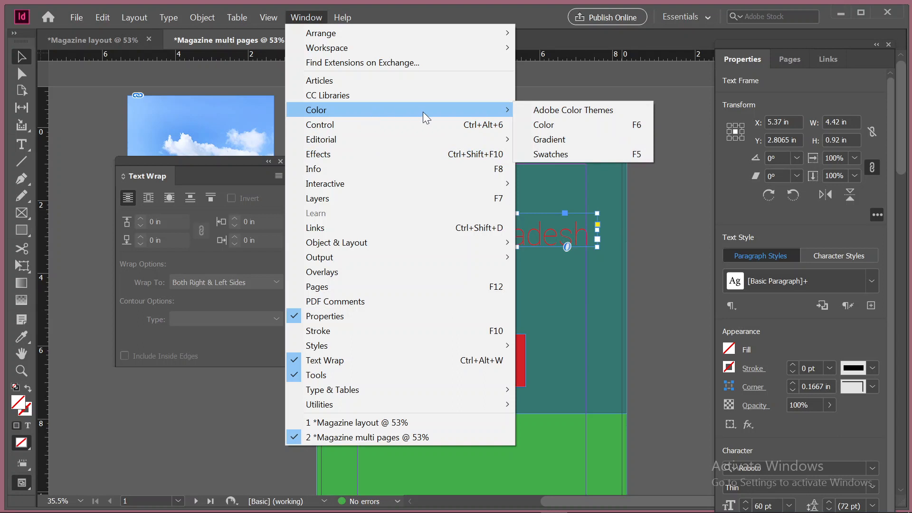
pyautogui.click(552, 124)
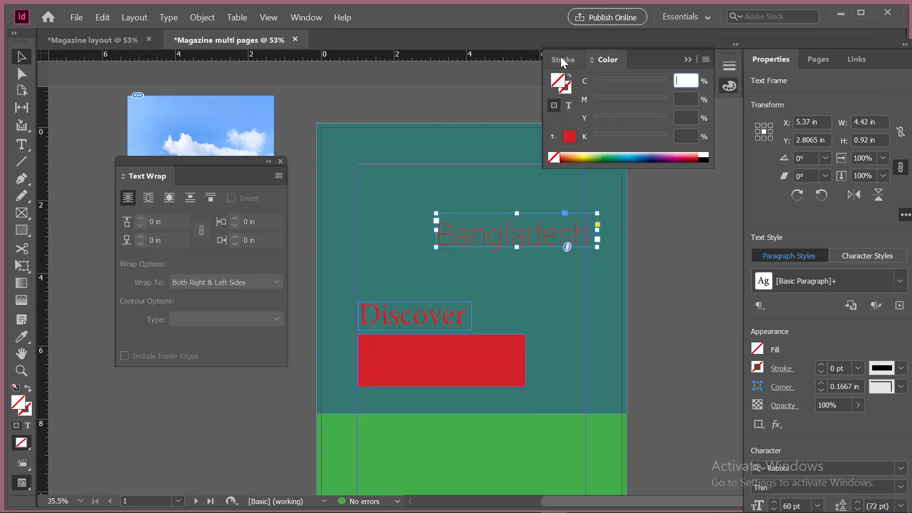
pyautogui.click(562, 60)
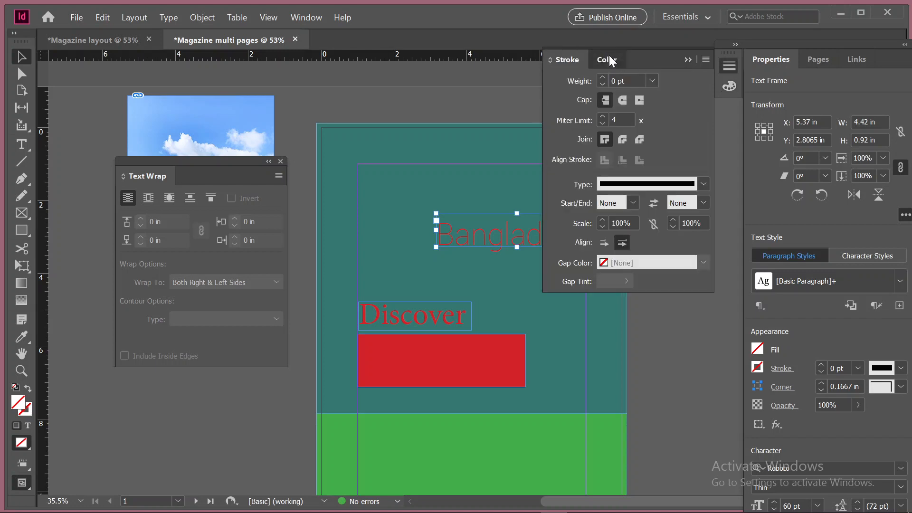
pyautogui.click(609, 56)
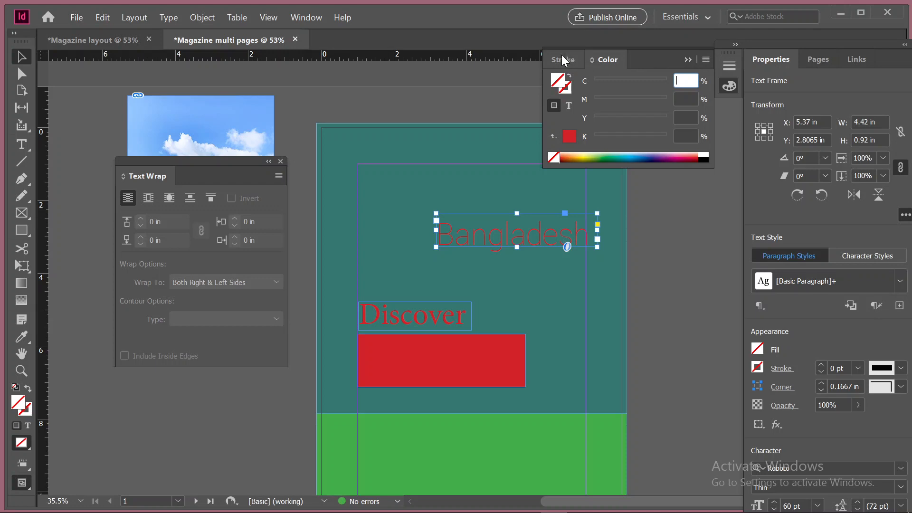
pyautogui.click(688, 59)
pyautogui.click(730, 86)
# Display the document's swatches and fill the Bangladesh text frame with the [Paper] swatch
pyautogui.click(333, 18)
pyautogui.click(307, 16)
pyautogui.click(306, 17)
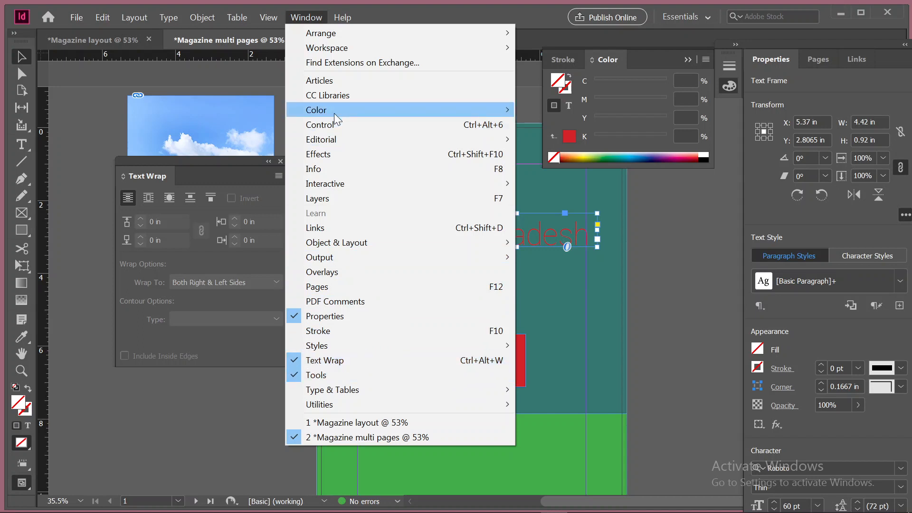
pyautogui.moveTo(334, 113)
pyautogui.click(546, 152)
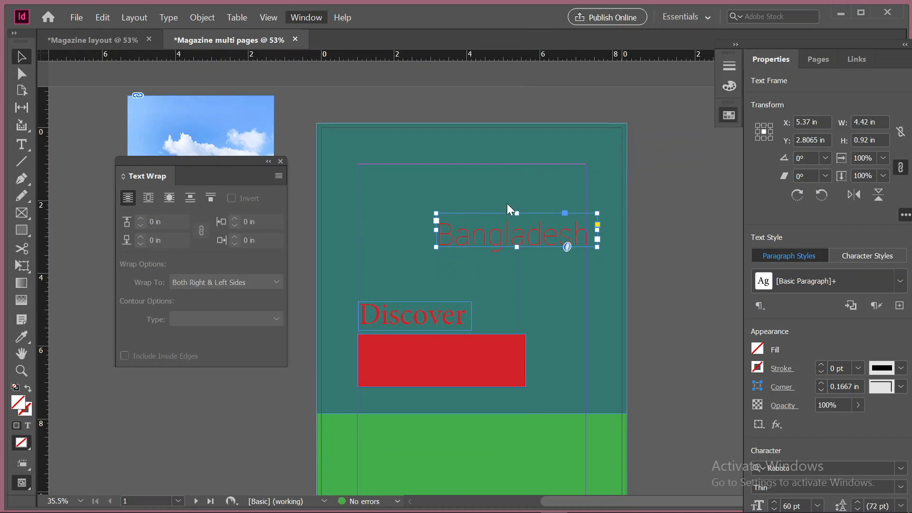
pyautogui.click(729, 116)
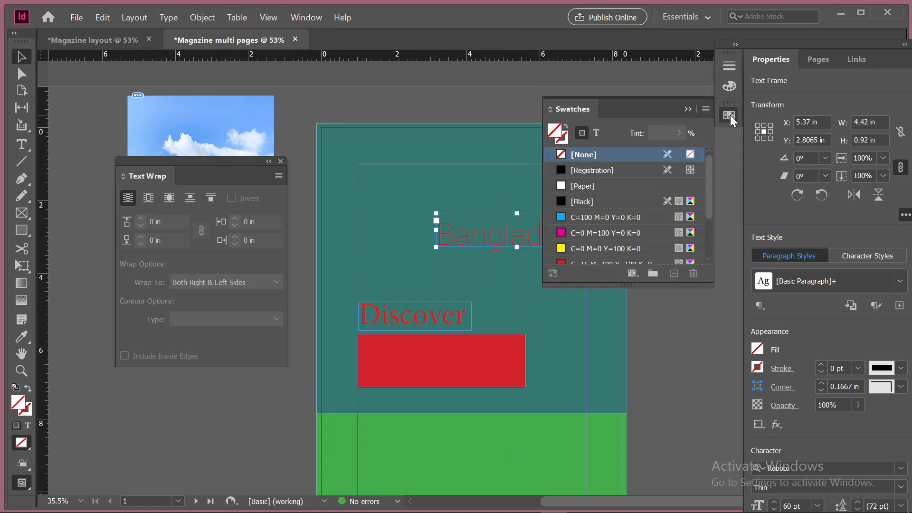
pyautogui.click(582, 186)
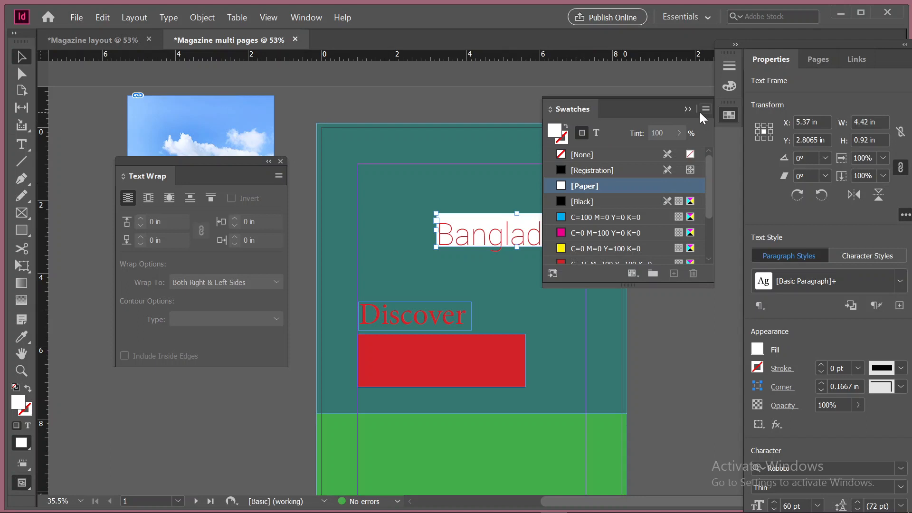
# Detach the Color settings from the dock and combine them with Swatches in one floating group
pyautogui.click(725, 85)
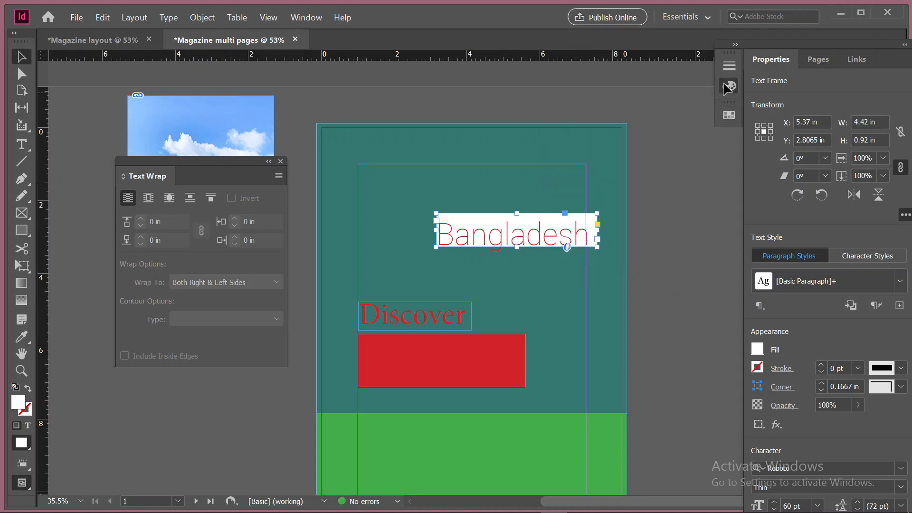
pyautogui.click(725, 84)
pyautogui.click(725, 85)
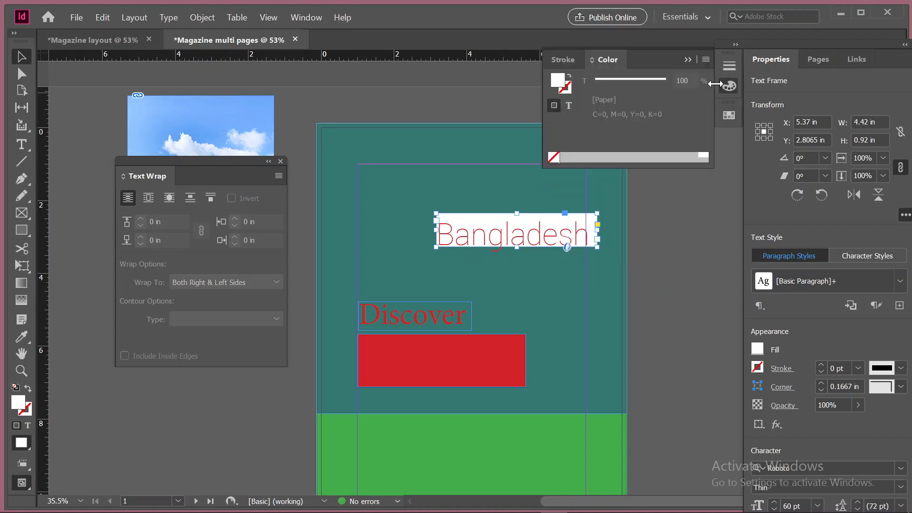
pyautogui.moveTo(608, 59); pyautogui.dragTo(571, 79)
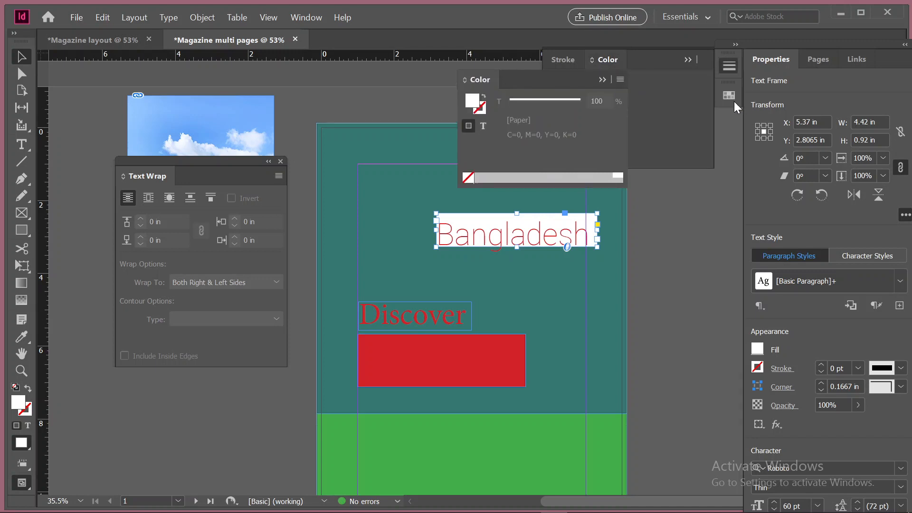
pyautogui.click(728, 97)
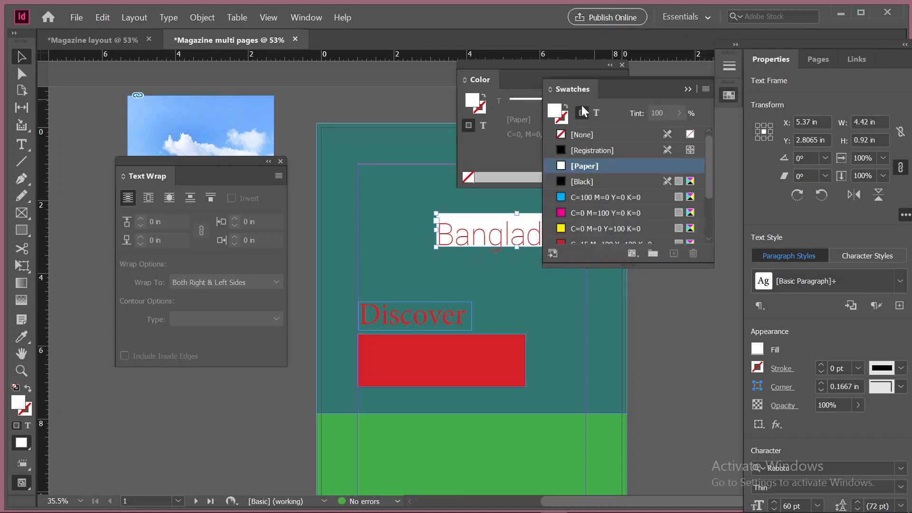
pyautogui.click(509, 74)
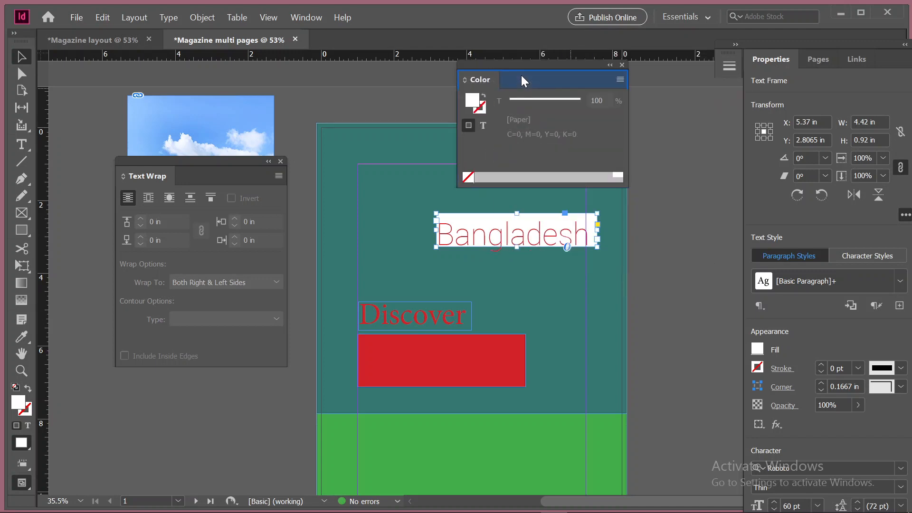
pyautogui.moveTo(480, 79); pyautogui.dragTo(479, 78)
pyautogui.click(480, 78)
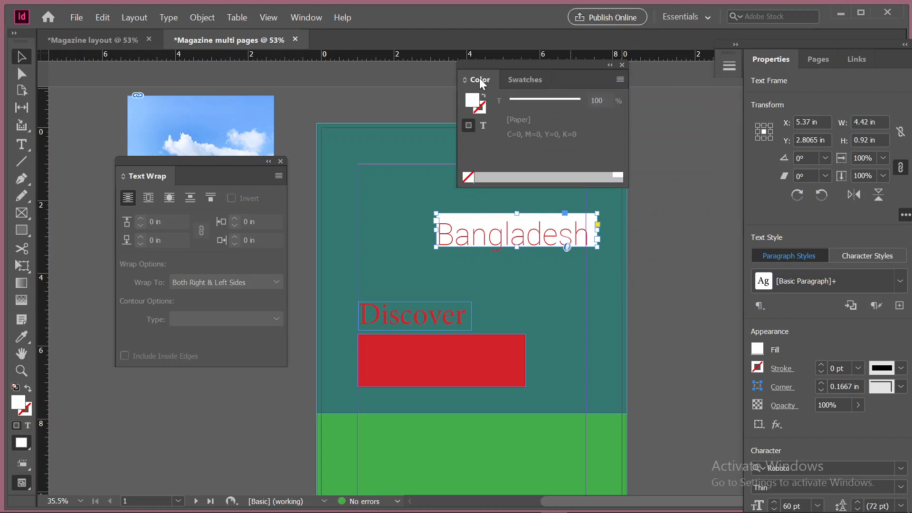
pyautogui.click(531, 75)
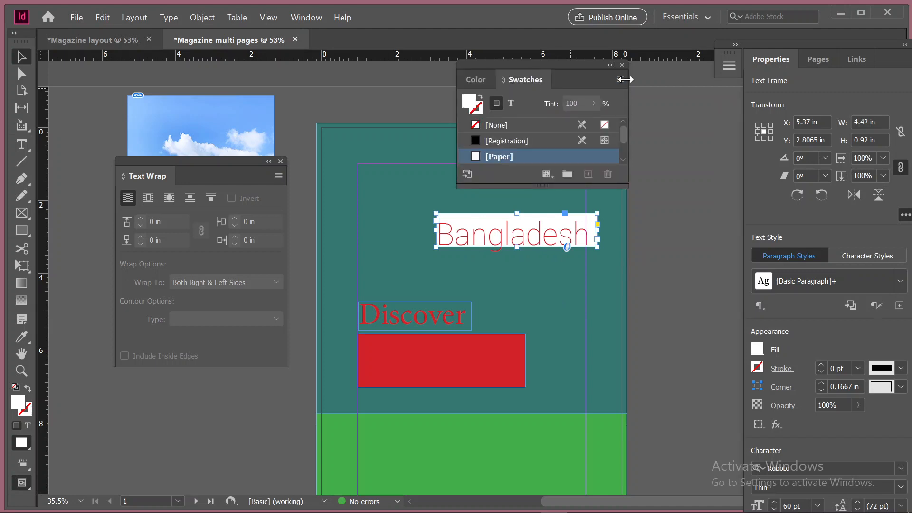
# Switch the Color settings to the RGB color model
pyautogui.click(481, 78)
pyautogui.click(620, 79)
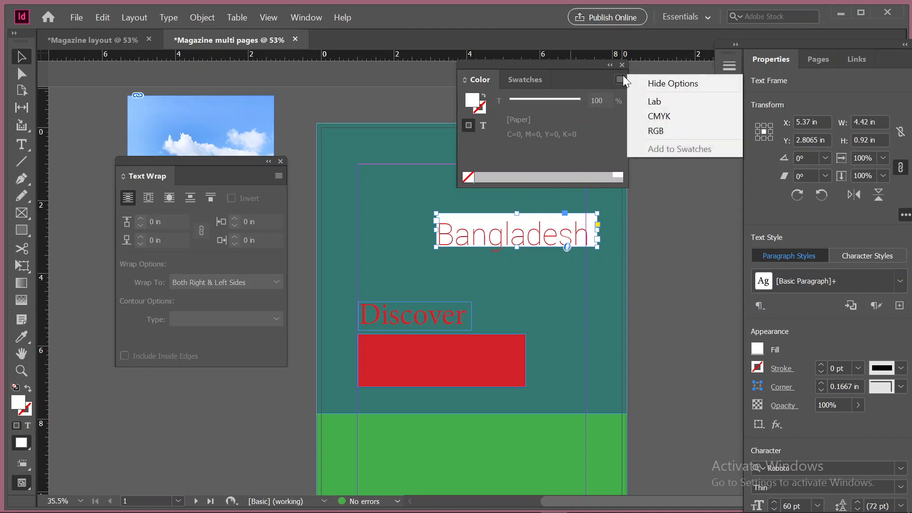
pyautogui.click(667, 129)
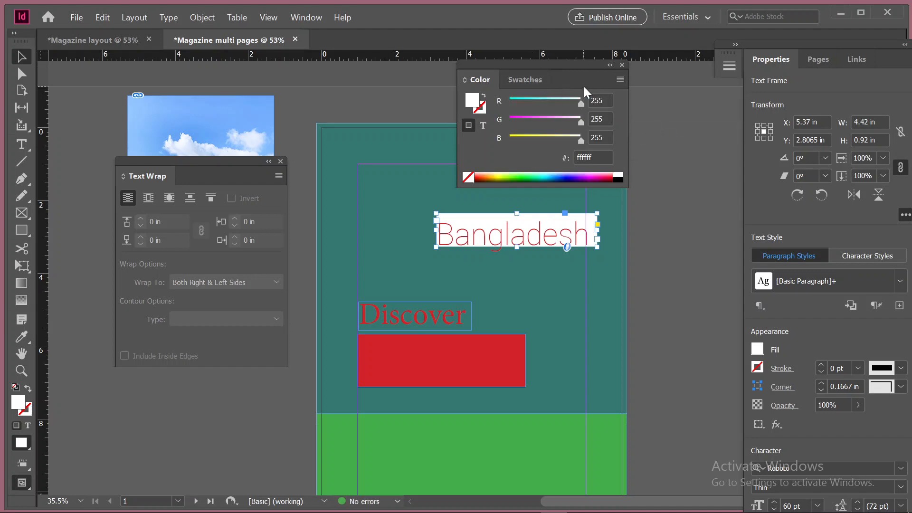
# Apply the [Paper] swatch to the Bangladesh frame's text instead of its background
pyautogui.click(534, 77)
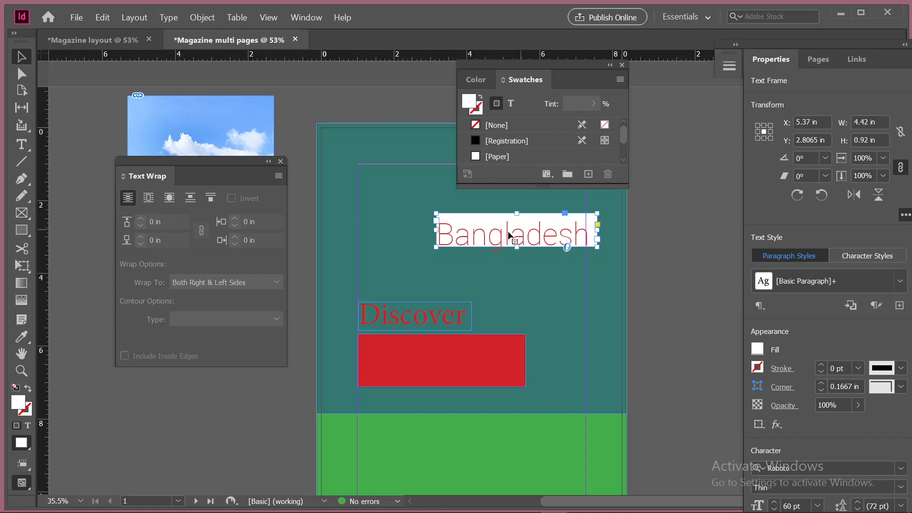
pyautogui.click(511, 109)
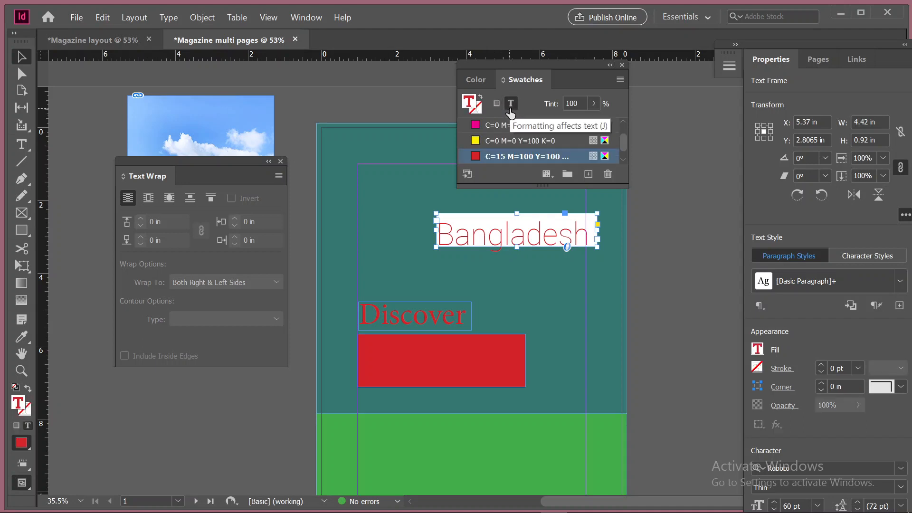
pyautogui.click(478, 79)
pyautogui.click(522, 80)
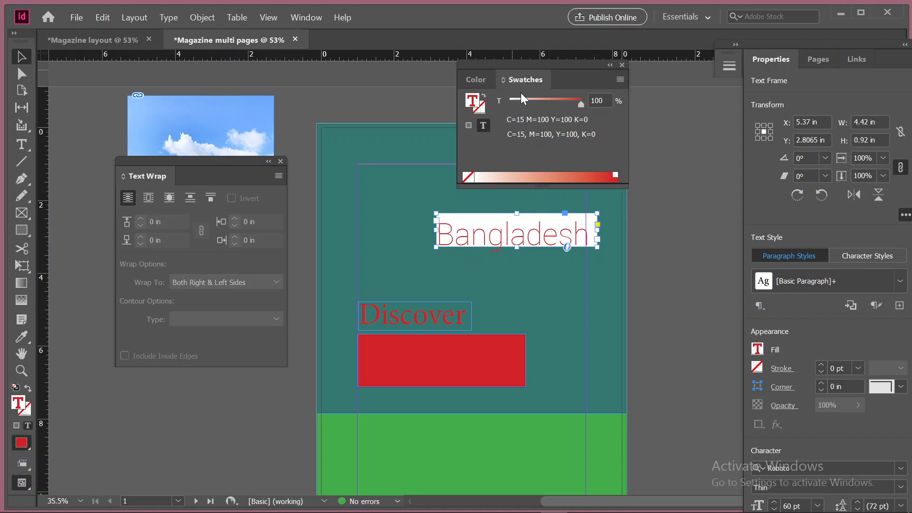
pyautogui.scroll(3, 517, 156)
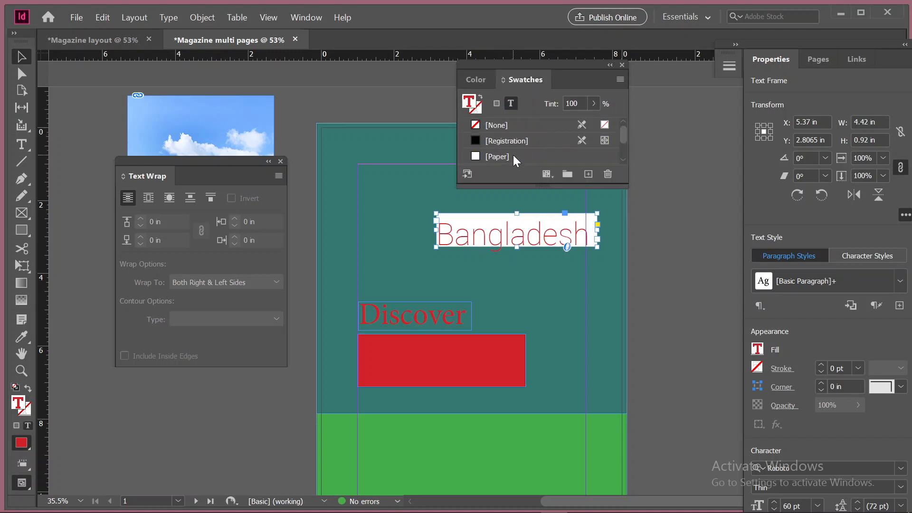
pyautogui.click(512, 154)
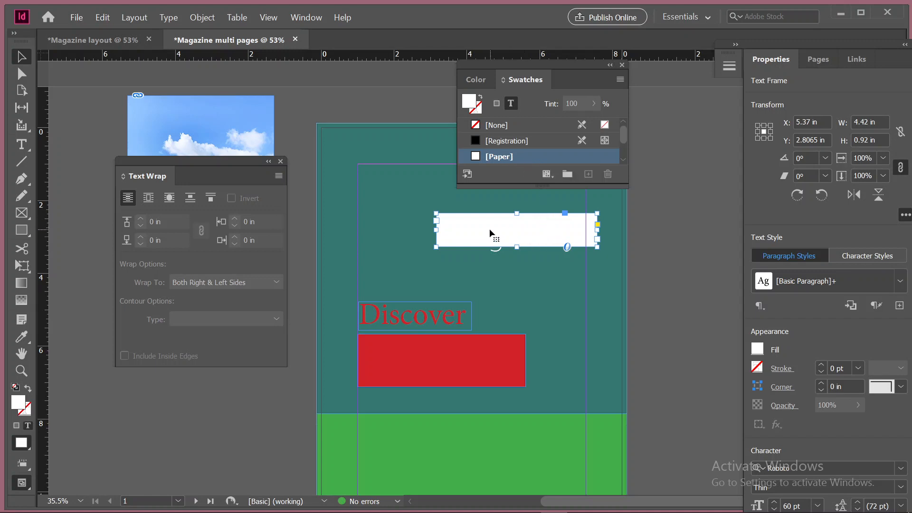
# Undo the last [Paper] swatch applied to the Bangladesh text
pyautogui.click(496, 104)
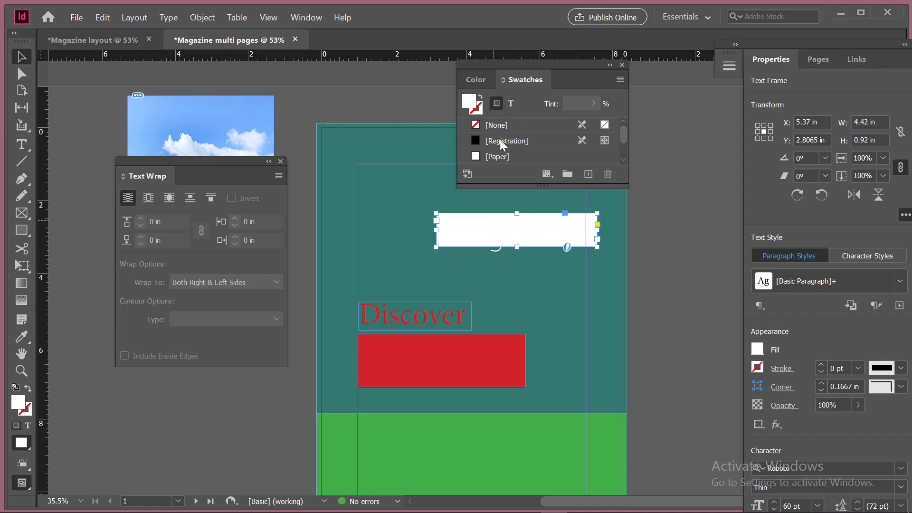
pyautogui.click(513, 104)
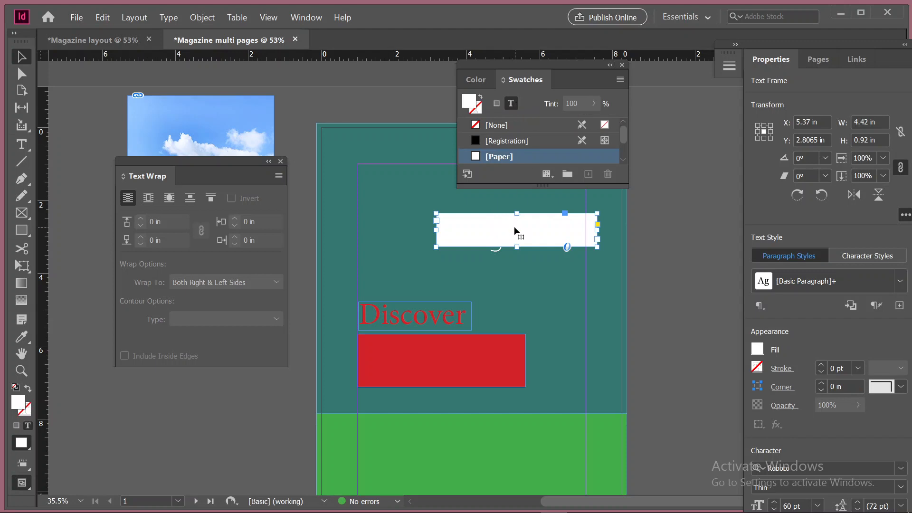
pyautogui.hotkey('ctrl', 'z')
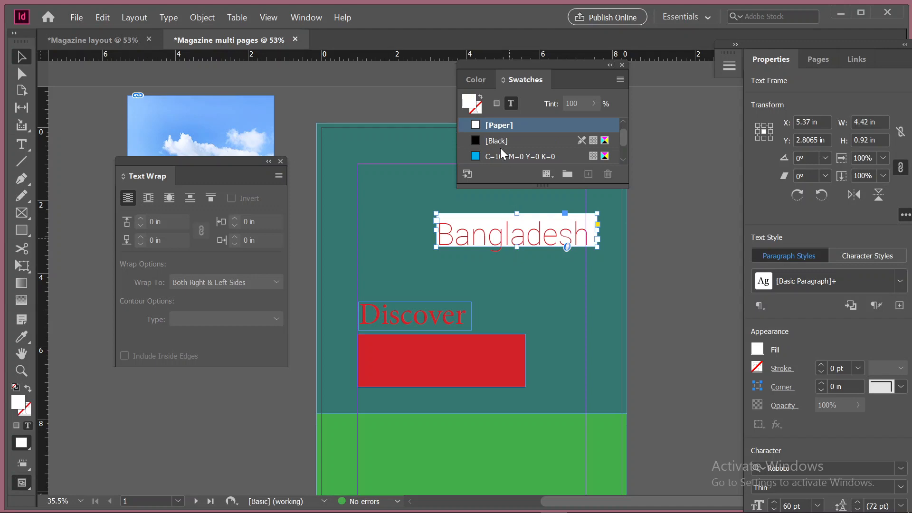
# Try the [None] swatch and then the [Paper] swatch on the Bangladesh frame's text
pyautogui.scroll(1, 499, 140)
pyautogui.click(484, 126)
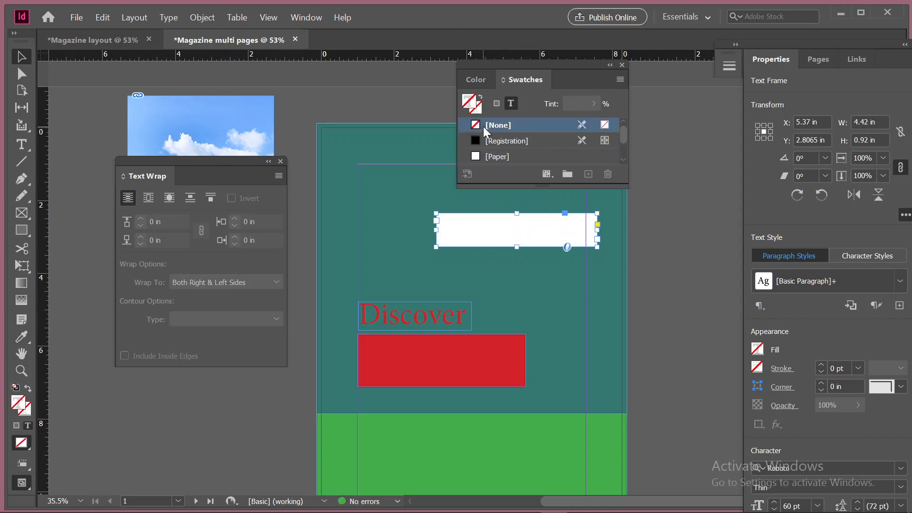
pyautogui.scroll(-1, 483, 127)
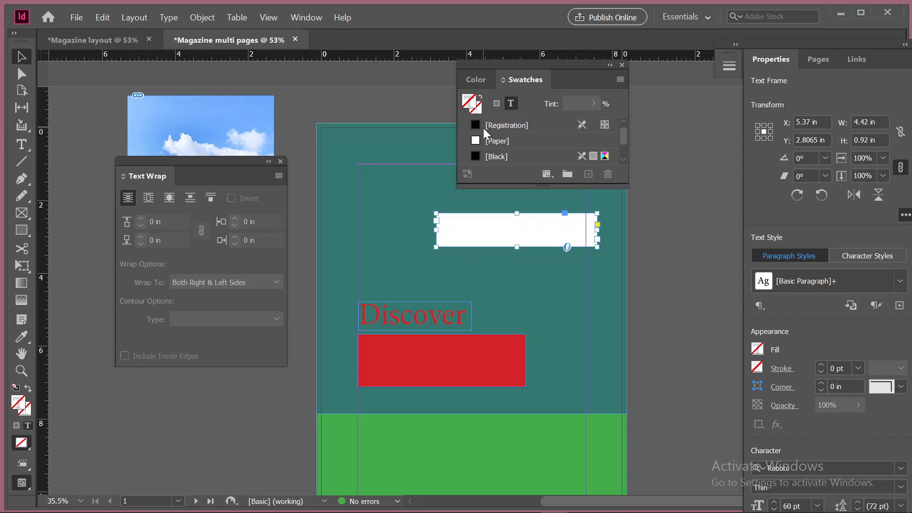
pyautogui.click(491, 140)
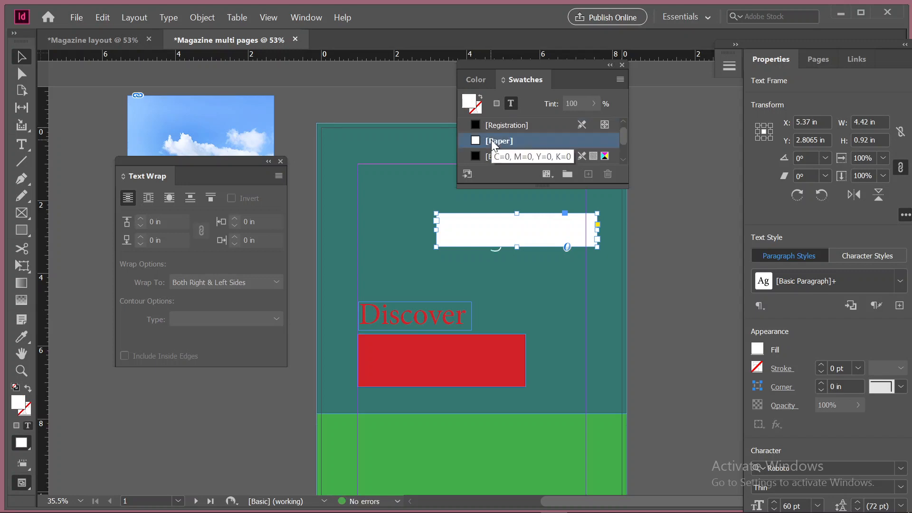
pyautogui.click(496, 103)
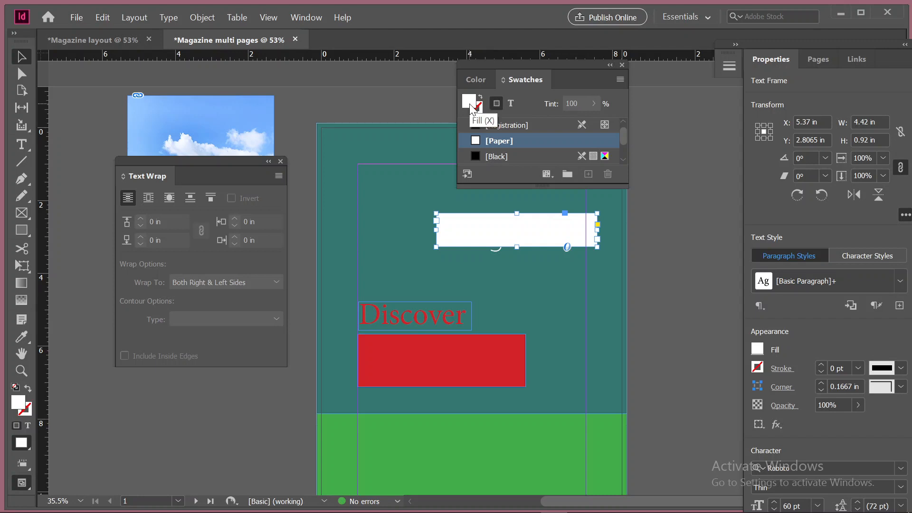
pyautogui.click(508, 104)
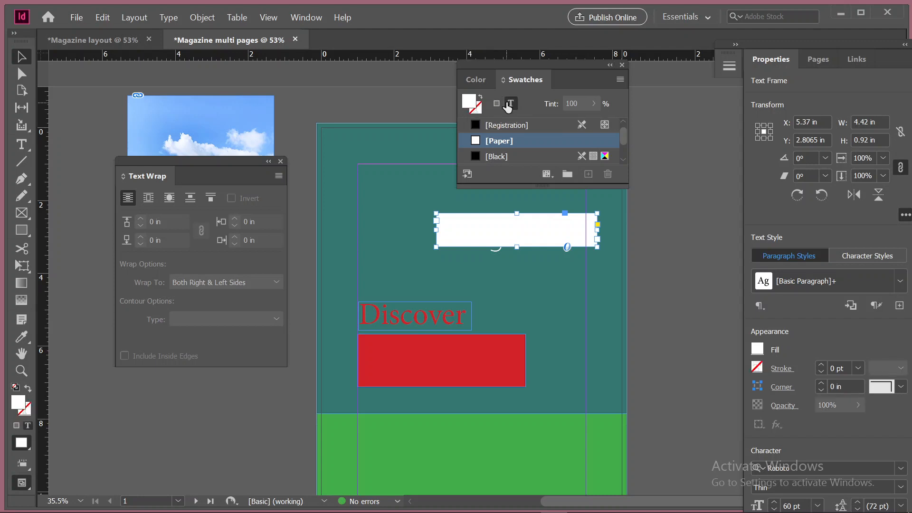
# Undo the Bangladesh text swatch changes and the [Paper] fill of its frame
pyautogui.hotkey('ctrl', 'z')
pyautogui.hotkey('ctrl', 'z')
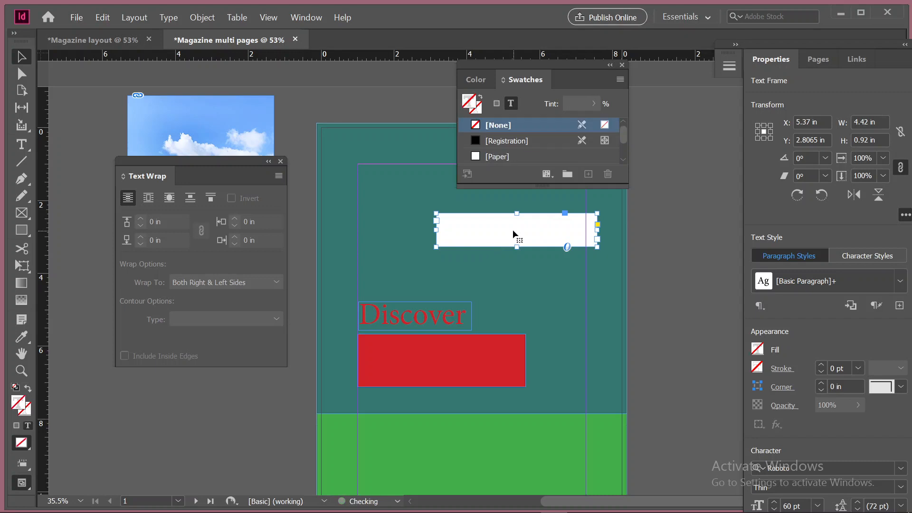
pyautogui.hotkey('ctrl', 'z')
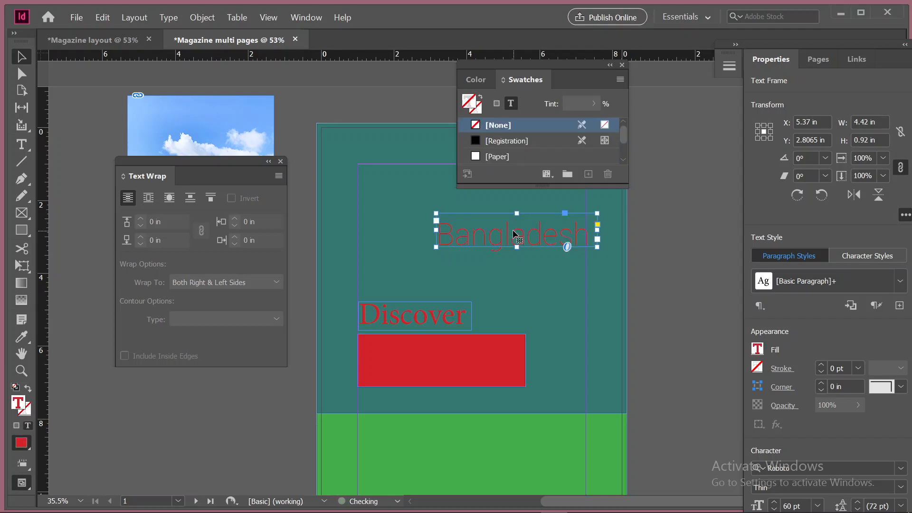
# Try to recolor the Bangladesh text with the [Paper] swatch from an insertion point inside the word
pyautogui.click(18, 147)
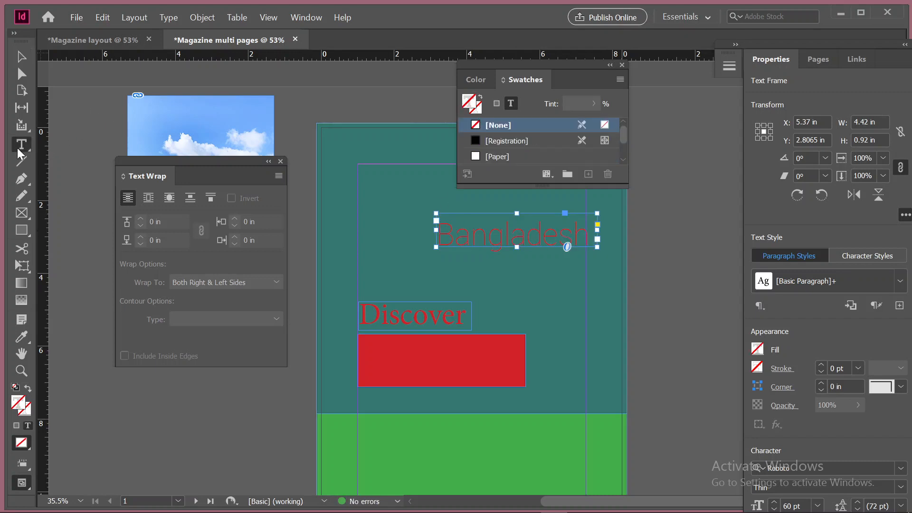
pyautogui.click(507, 233)
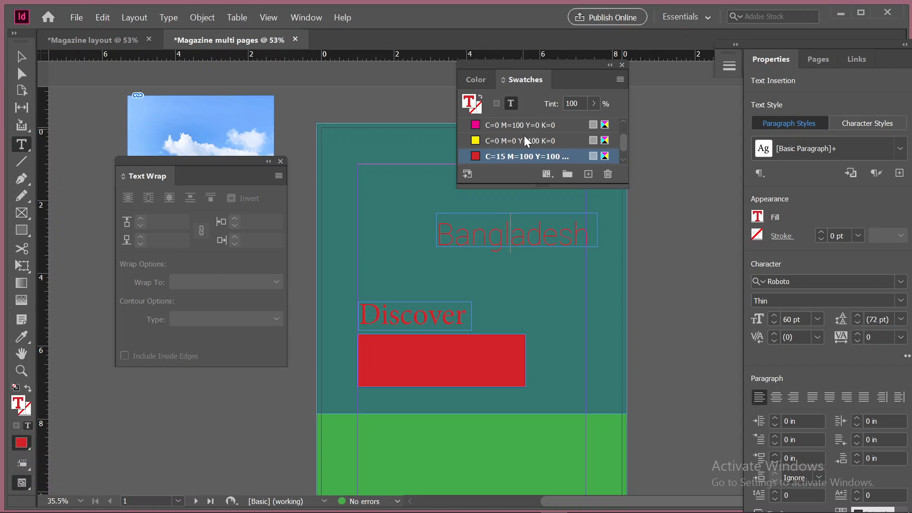
pyautogui.scroll(5, 523, 135)
pyautogui.click(503, 155)
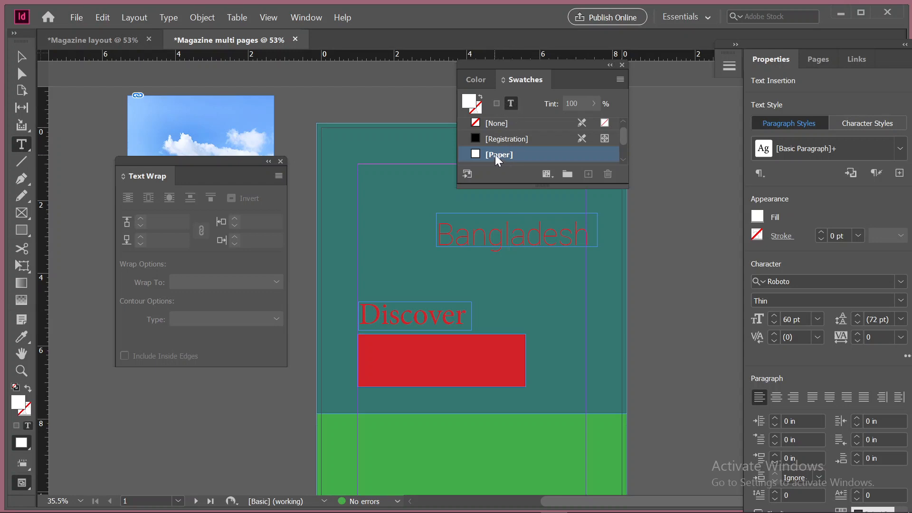
pyautogui.click(495, 155)
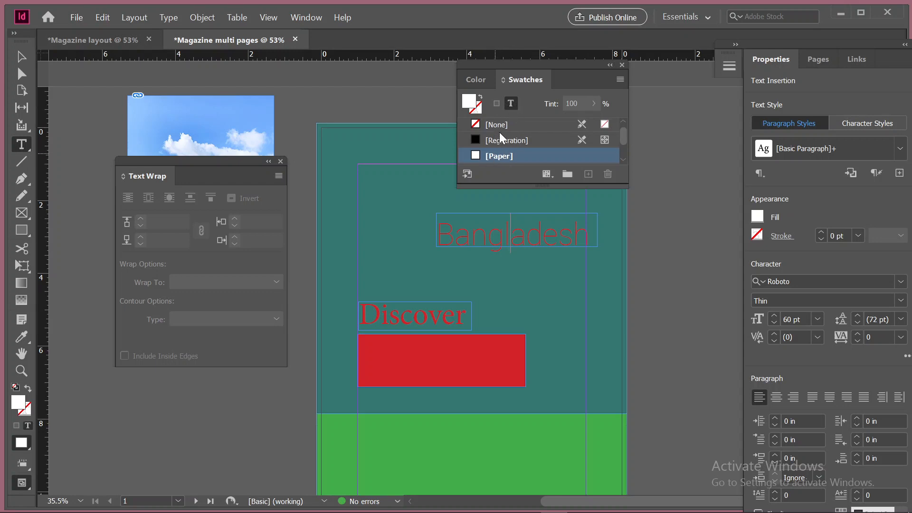
# Apply the [Paper] swatch to the Bangladesh frame's text and move the frame onto the red rectangle below Discover
pyautogui.click(21, 57)
pyautogui.click(510, 103)
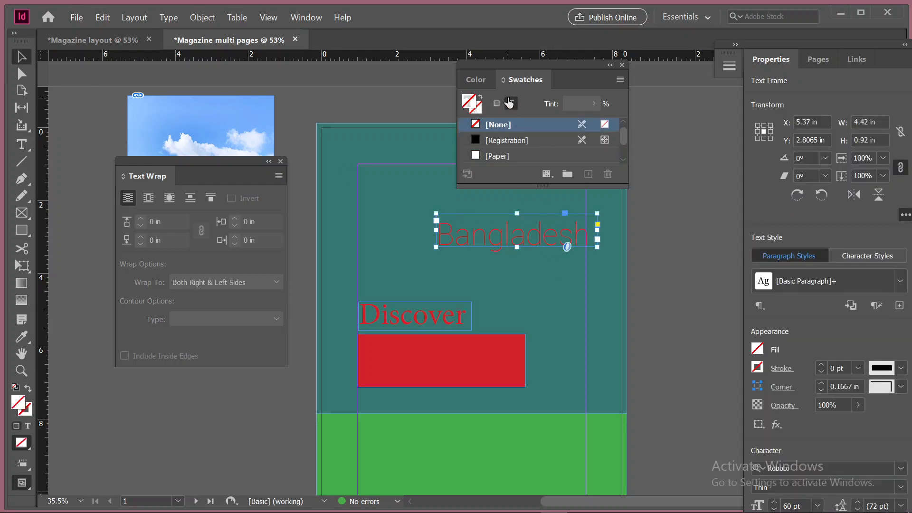
pyautogui.click(497, 154)
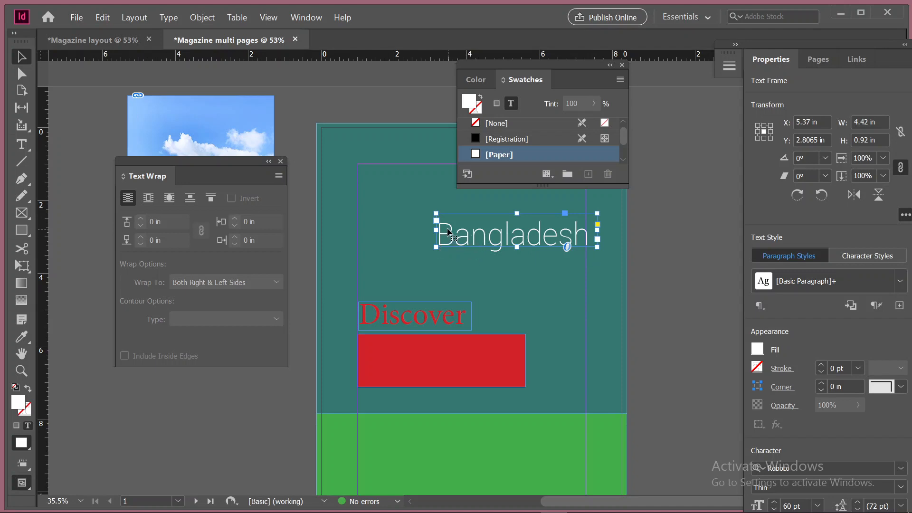
pyautogui.moveTo(451, 229); pyautogui.dragTo(377, 355)
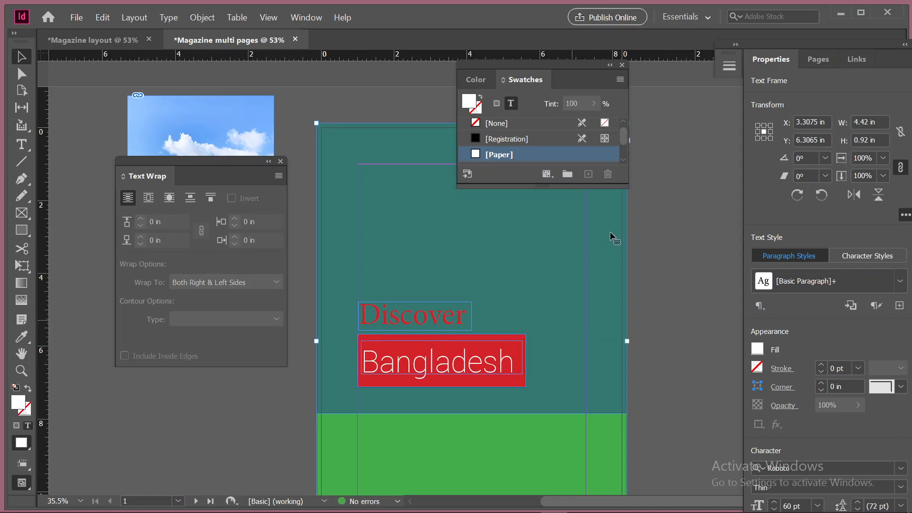
pyautogui.click(553, 220)
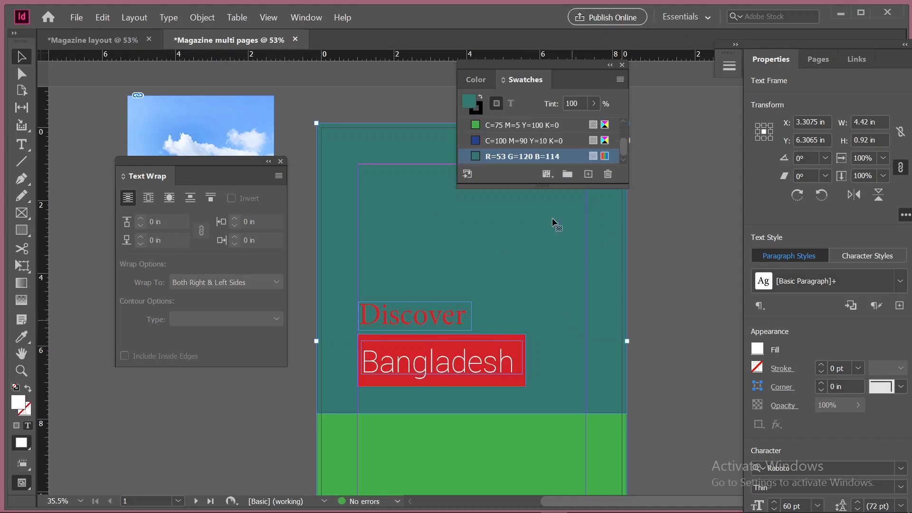
# Change the font of the Discover text to Forte
pyautogui.click(406, 320)
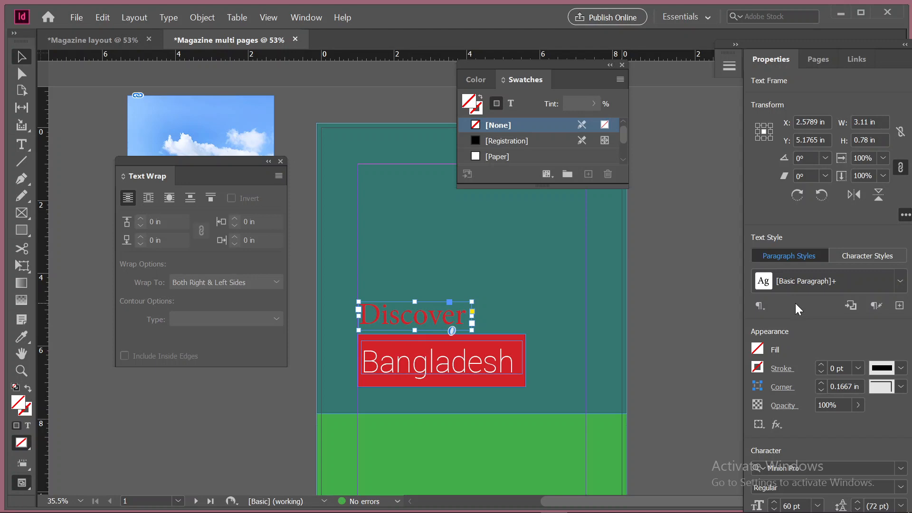
pyautogui.scroll(-5, 539, 136)
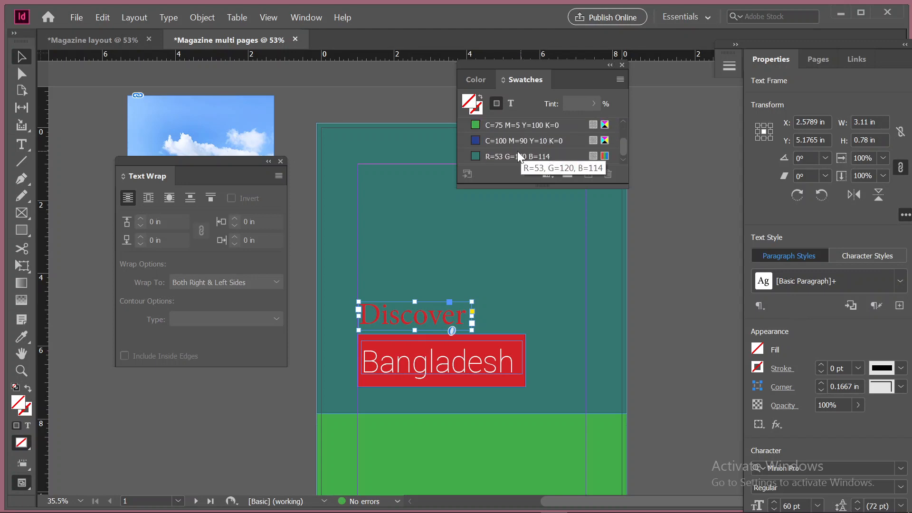
pyautogui.scroll(1, 509, 148)
pyautogui.scroll(2, 509, 147)
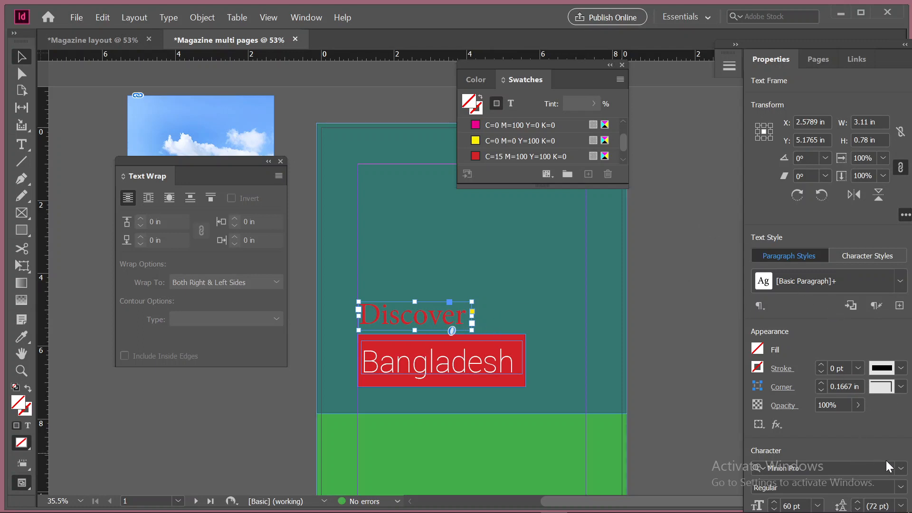
pyautogui.click(899, 469)
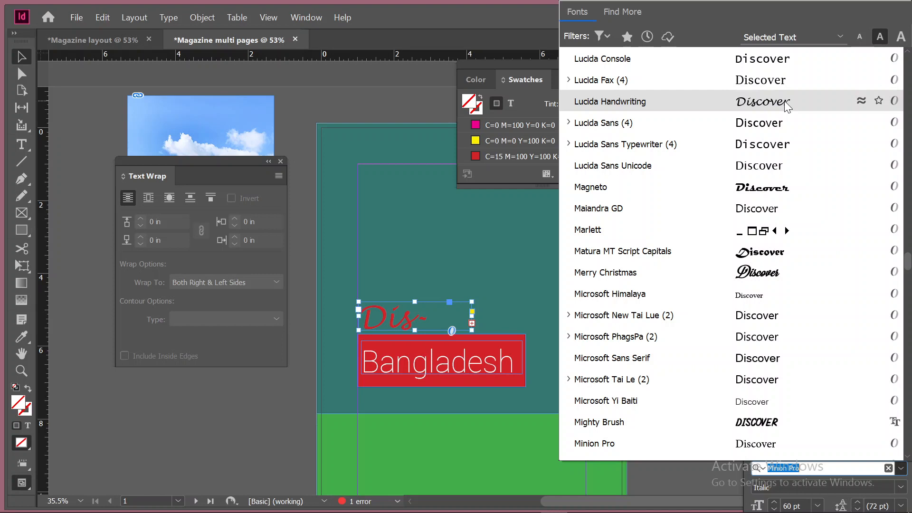
pyautogui.scroll(5, 786, 105)
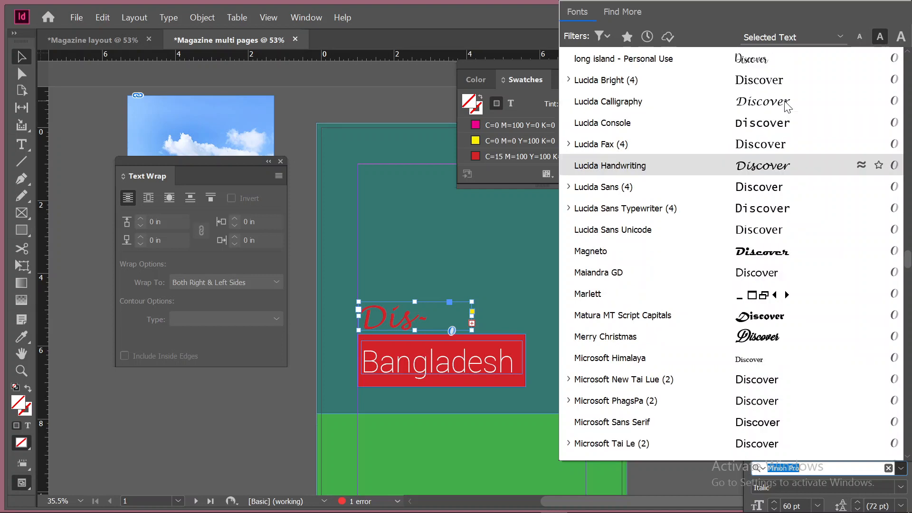
pyautogui.scroll(3, 786, 105)
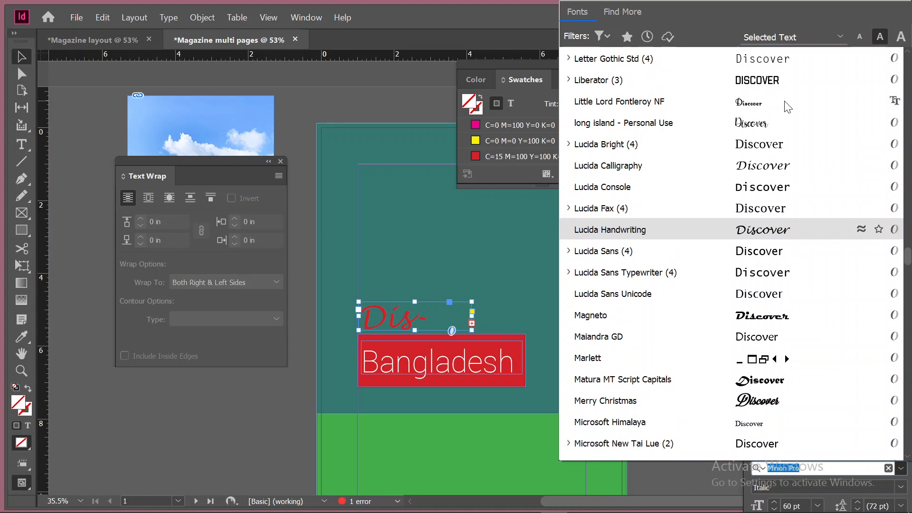
pyautogui.scroll(4, 786, 106)
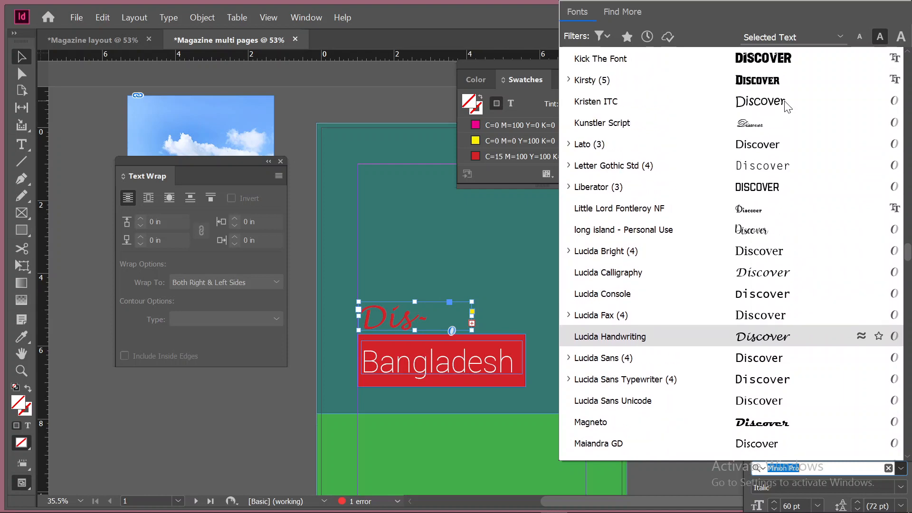
pyautogui.scroll(4, 786, 106)
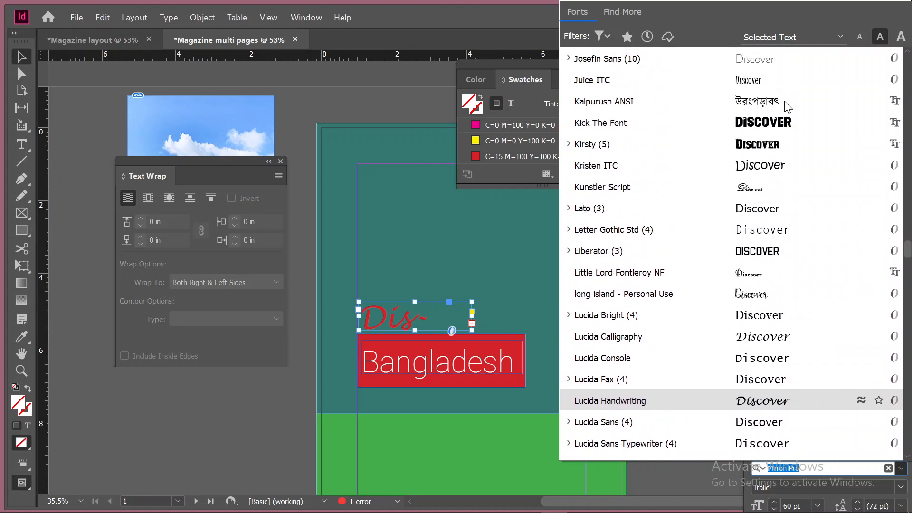
pyautogui.scroll(2, 786, 105)
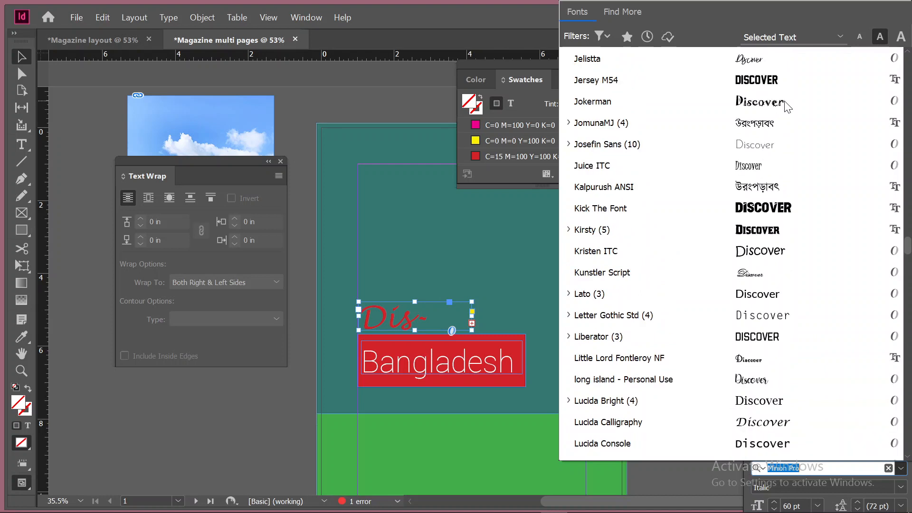
pyautogui.scroll(3, 786, 106)
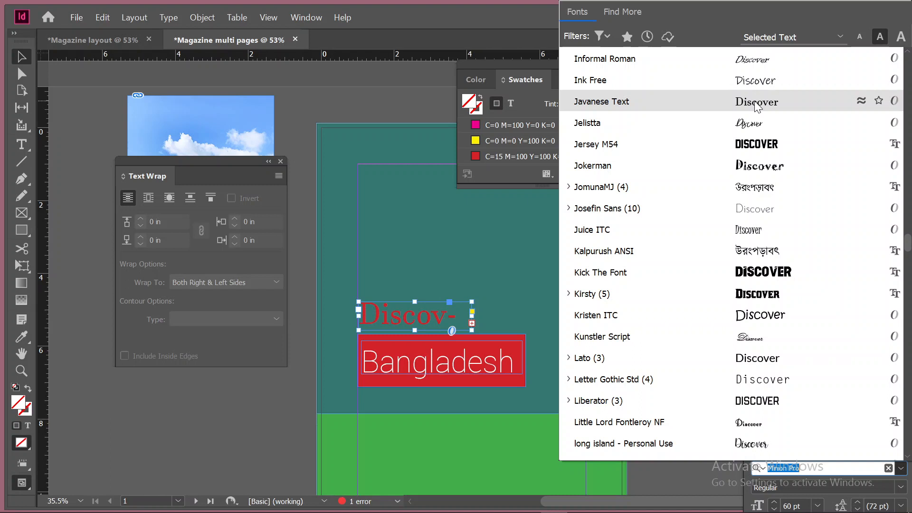
pyautogui.scroll(4, 758, 107)
pyautogui.scroll(1, 758, 107)
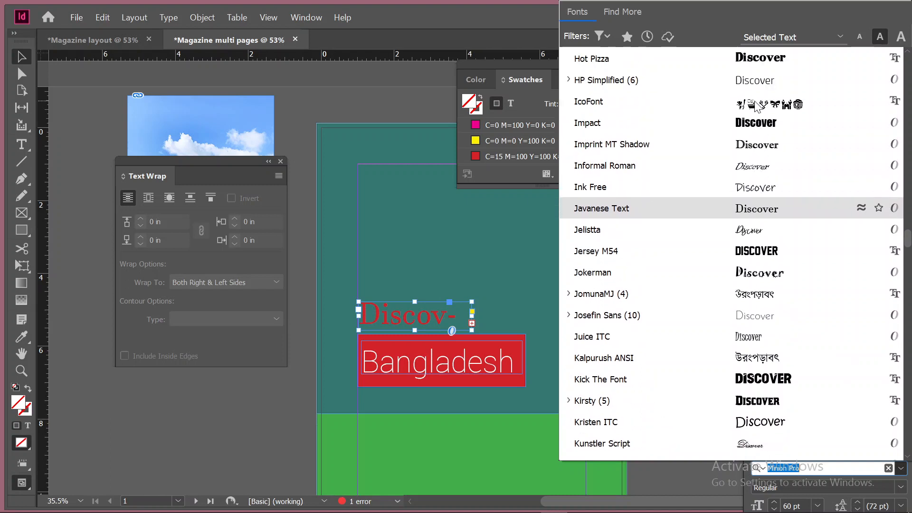
pyautogui.scroll(5, 757, 107)
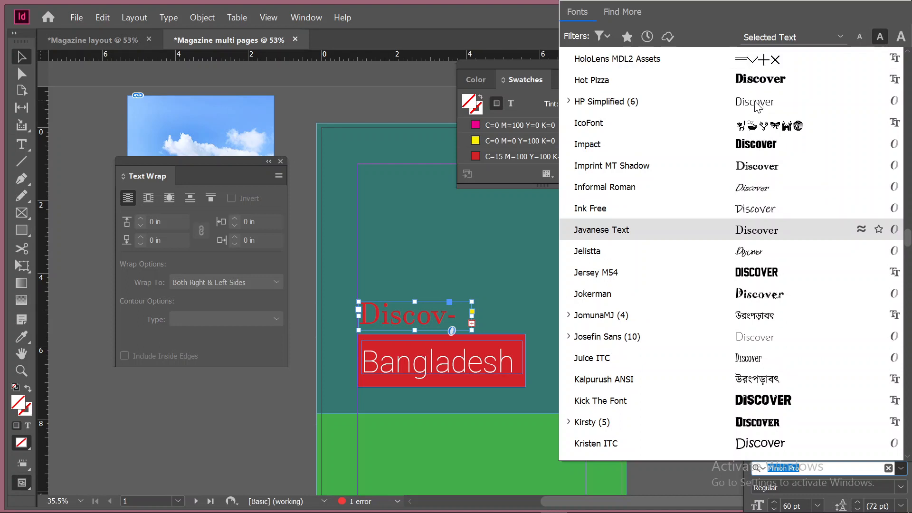
pyautogui.scroll(7, 758, 107)
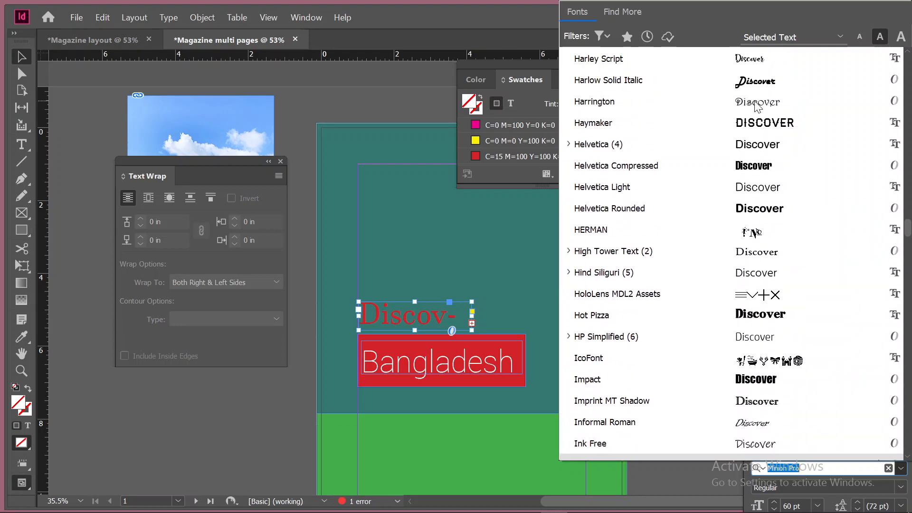
pyautogui.scroll(5, 757, 107)
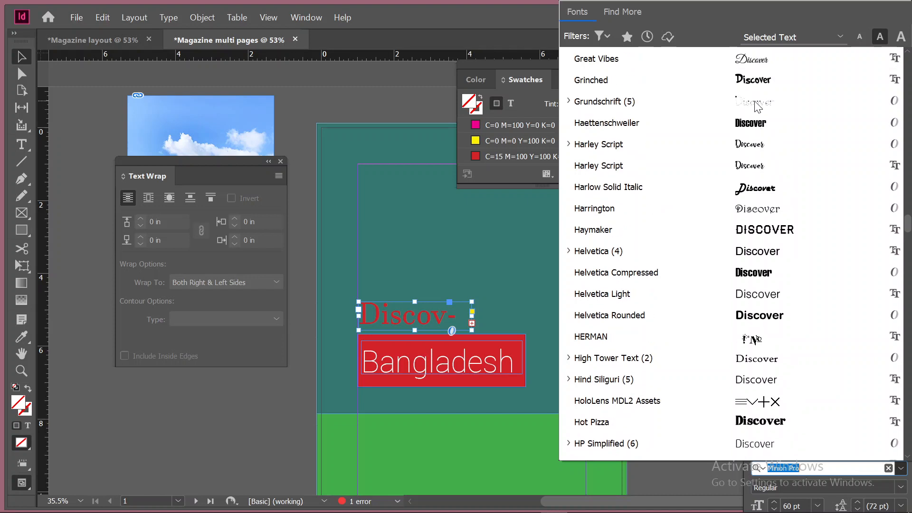
pyautogui.scroll(6, 757, 107)
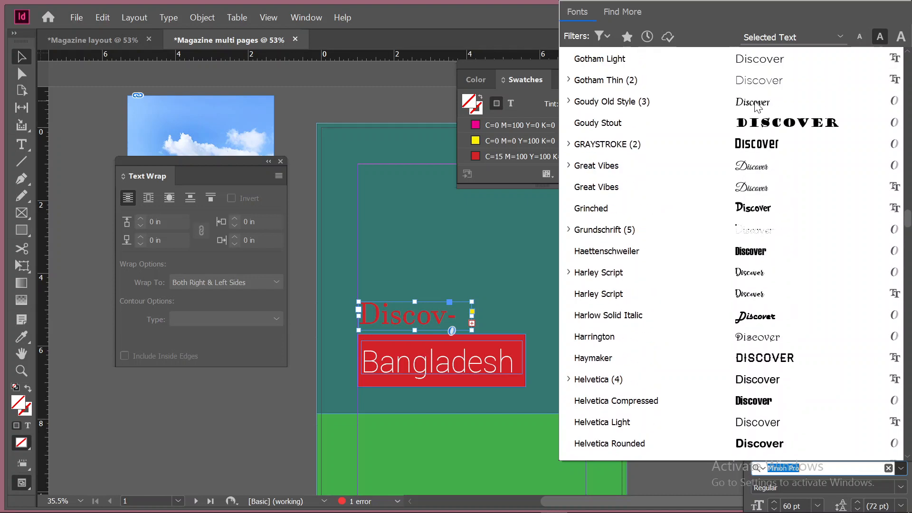
pyautogui.scroll(2, 758, 107)
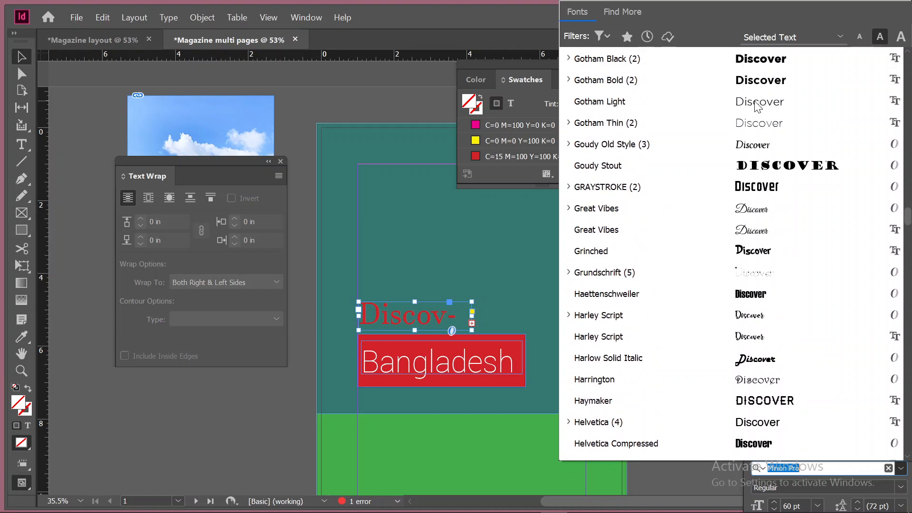
pyautogui.scroll(7, 758, 107)
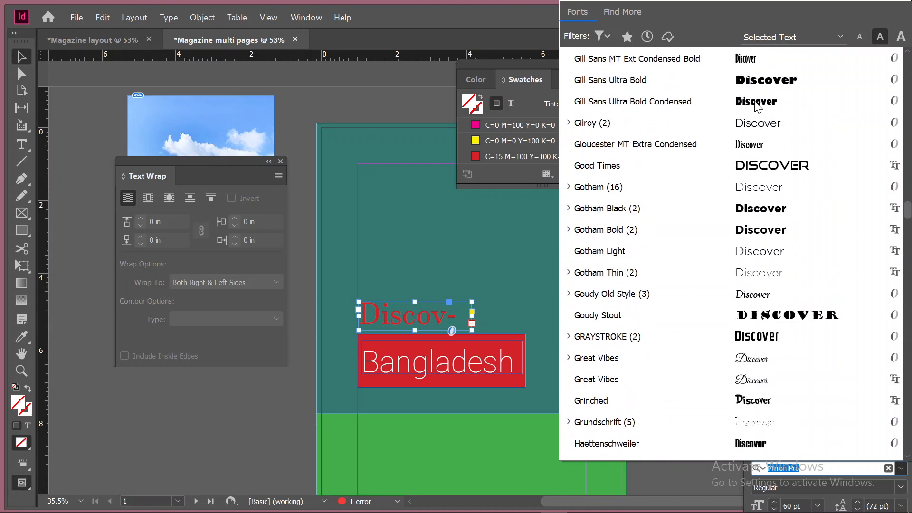
pyautogui.scroll(7, 758, 107)
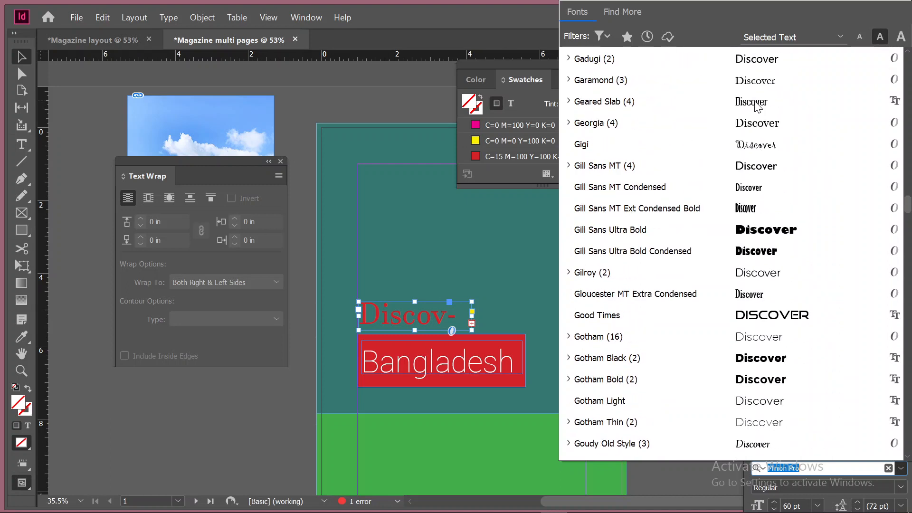
pyautogui.scroll(5, 757, 107)
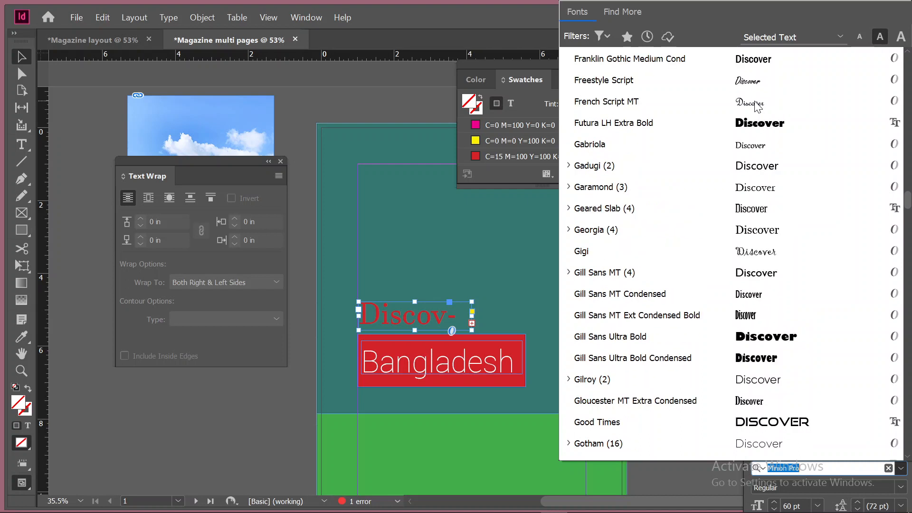
pyautogui.scroll(4, 757, 107)
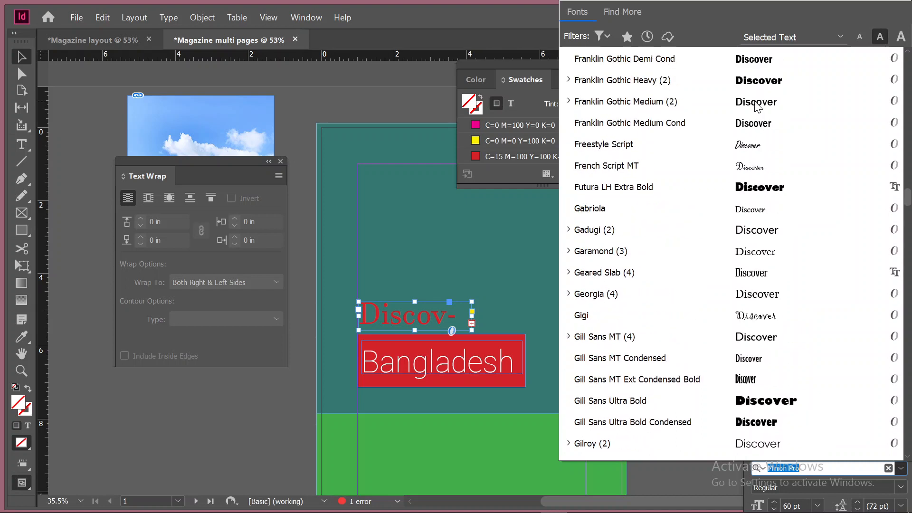
pyautogui.scroll(4, 757, 107)
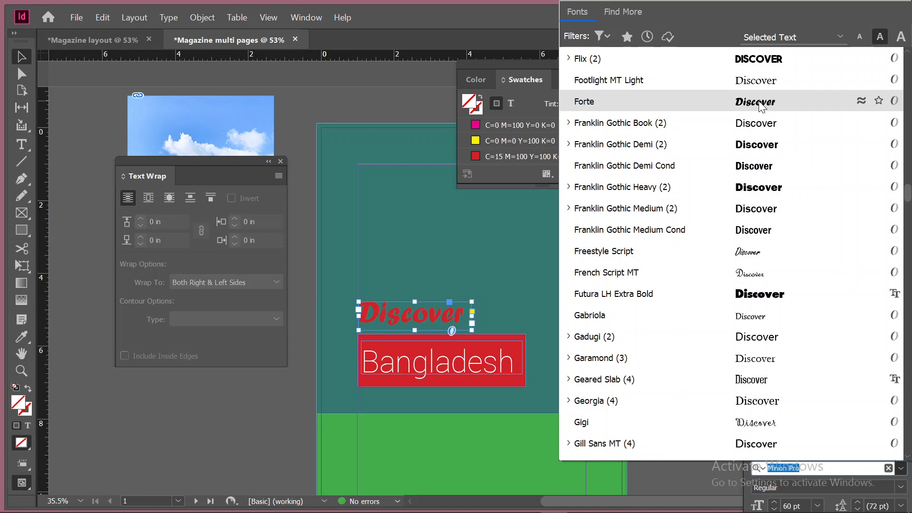
pyautogui.scroll(1, 762, 106)
pyautogui.scroll(1, 762, 107)
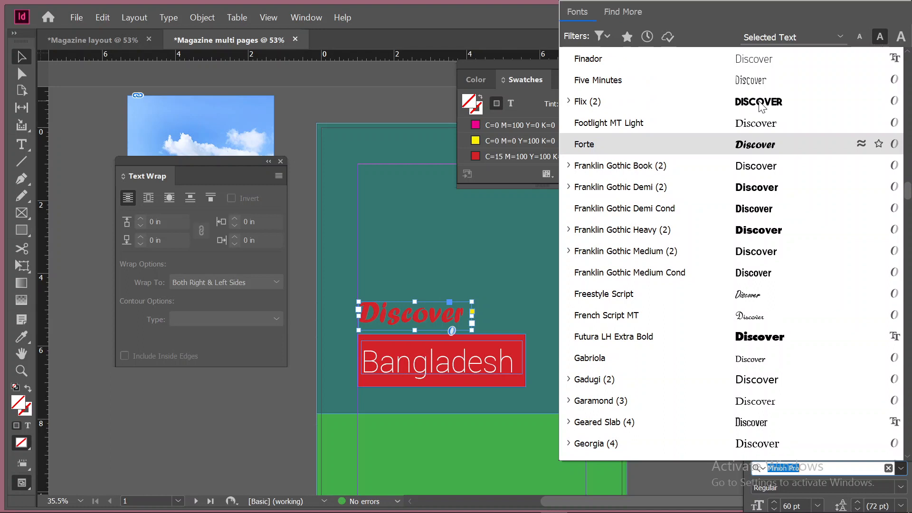
pyautogui.click(763, 144)
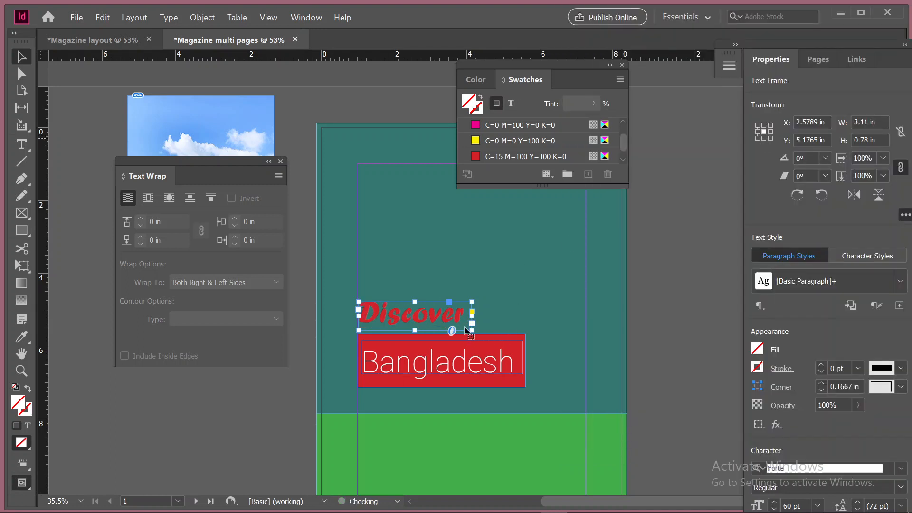
# Enlarge the Discover text frame to about 3.56 in wide and 0.88 in high, ending at the rectangle's upper edge
pyautogui.moveTo(476, 338); pyautogui.dragTo(454, 306)
pyautogui.hotkey('ctrl', 'z')
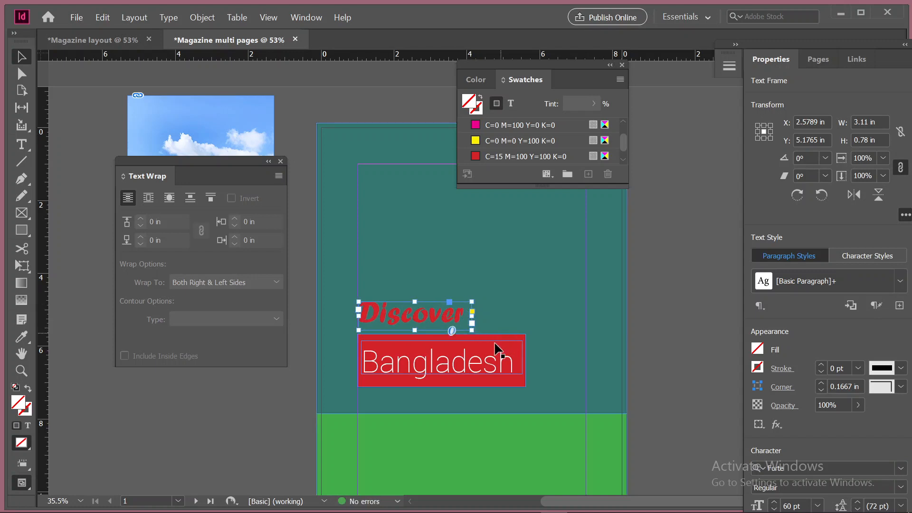
pyautogui.moveTo(474, 331); pyautogui.dragTo(525, 340)
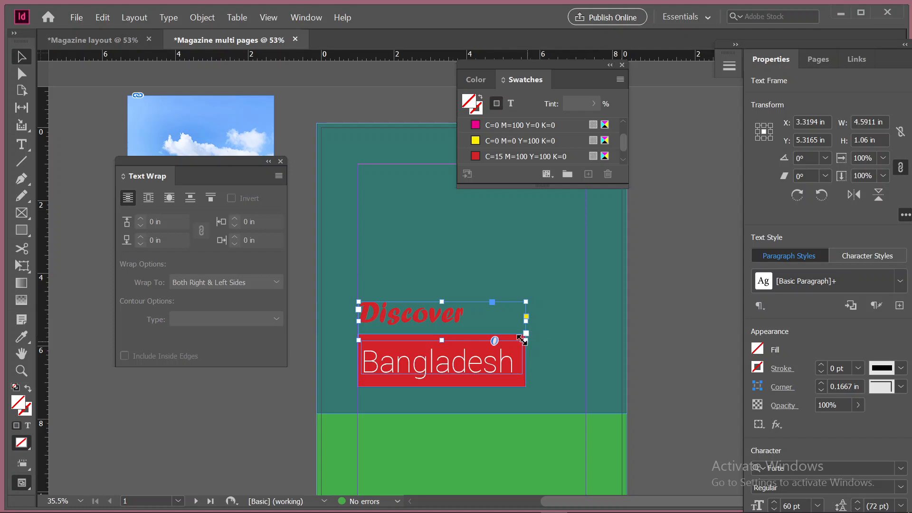
pyautogui.moveTo(525, 333); pyautogui.dragTo(488, 333)
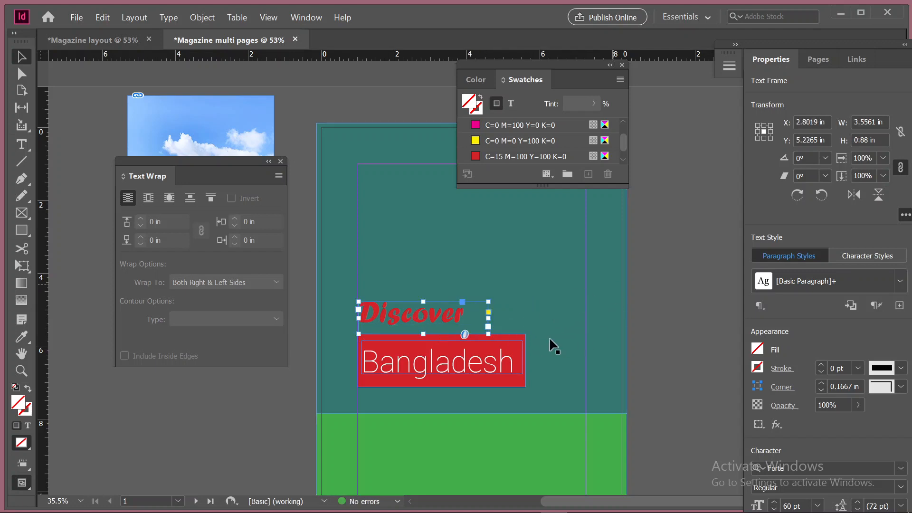
# Switch the fill color controls of the red rectangle behind Bangladesh to RGB mode
pyautogui.click(522, 338)
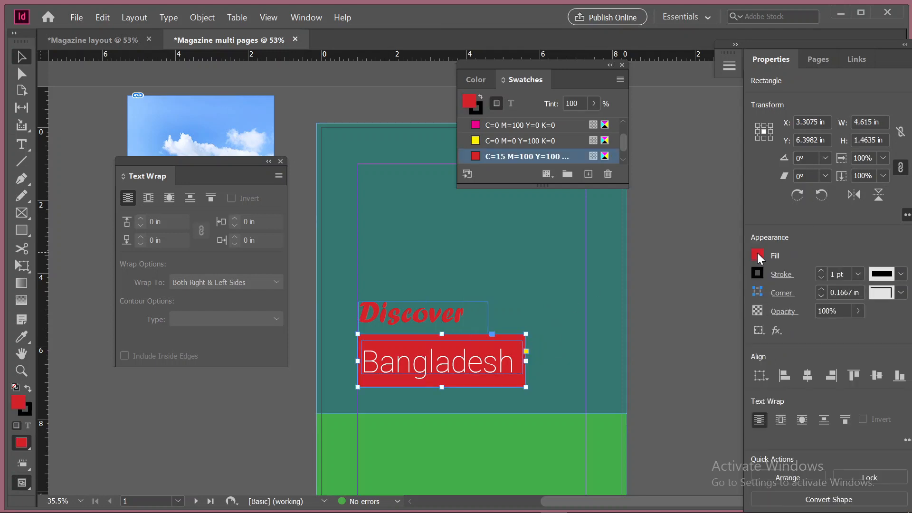
pyautogui.click(757, 253)
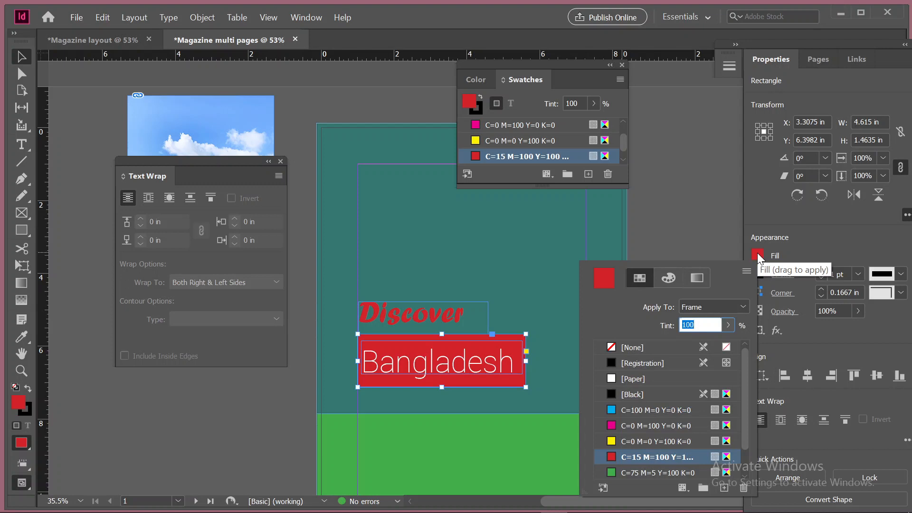
pyautogui.click(667, 279)
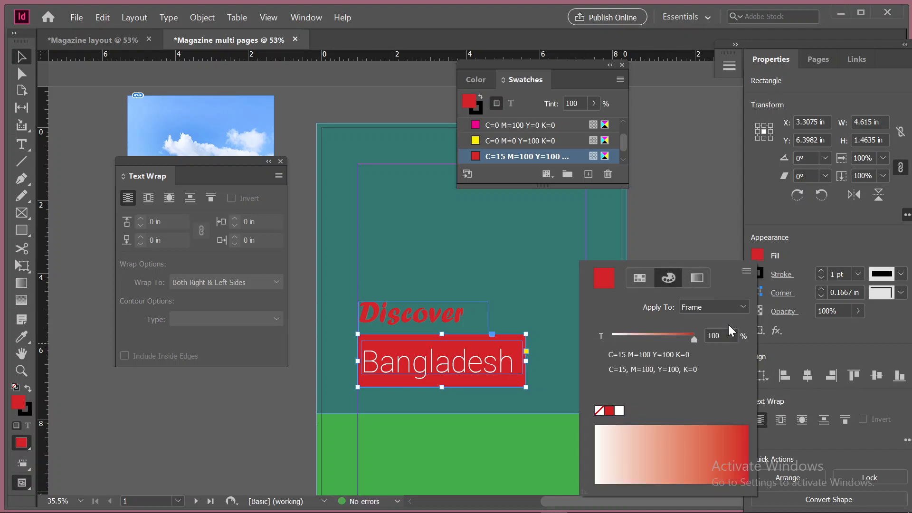
pyautogui.click(744, 274)
pyautogui.click(773, 304)
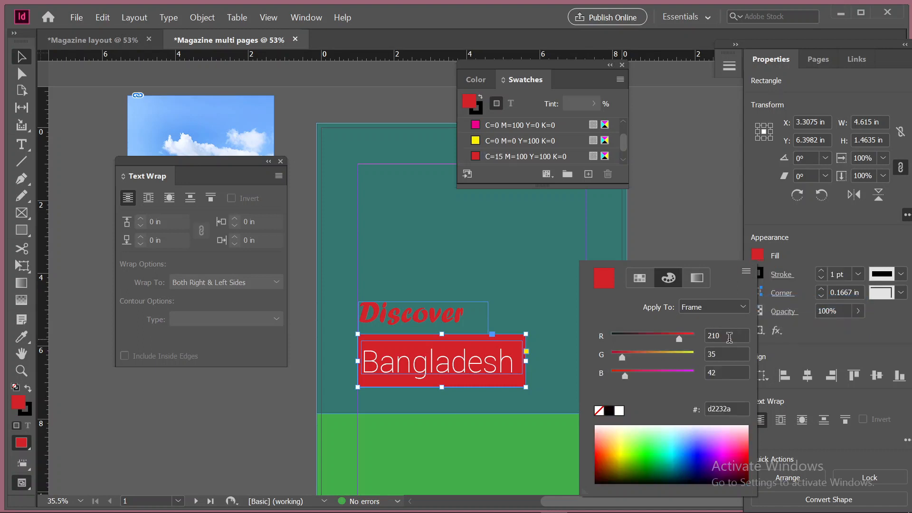
# Set the fill of the rectangle behind Bangladesh to R 192, G 62, B 84 and keep the rectangle selected
pyautogui.moveTo(725, 336); pyautogui.dragTo(691, 334)
pyautogui.write('192')
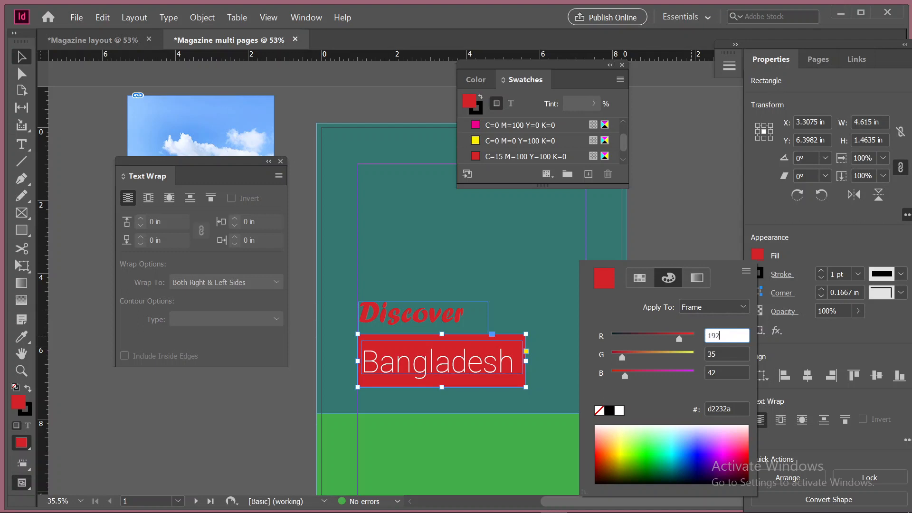
pyautogui.press('Tab')
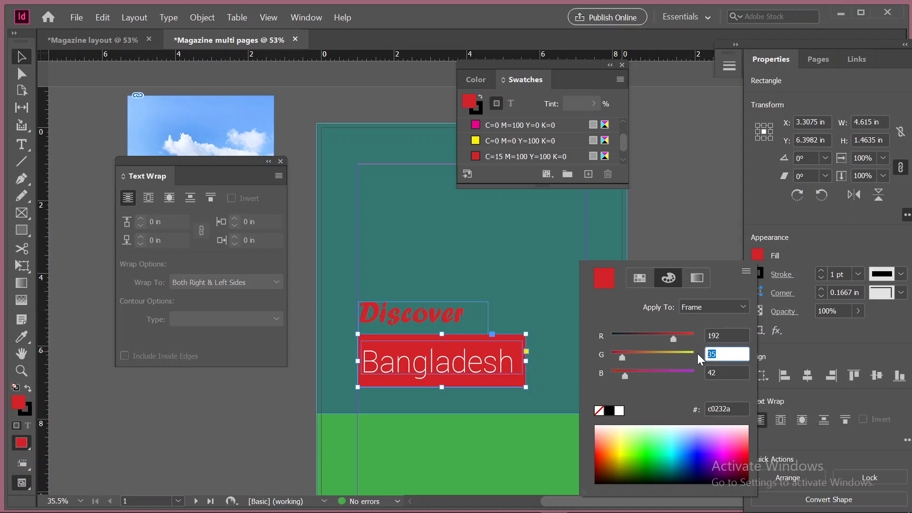
pyautogui.press('BackSpace')
pyautogui.write('62')
pyautogui.press('Tab')
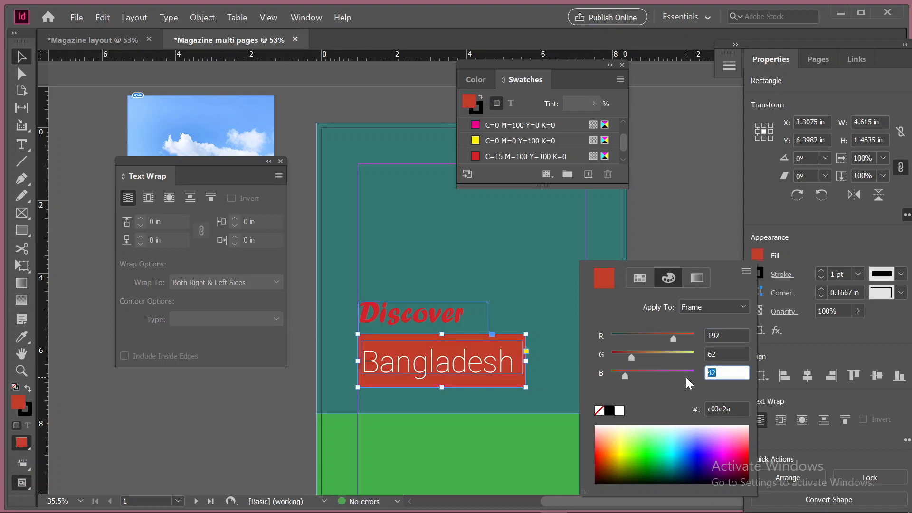
pyautogui.write('84')
pyautogui.press('Return')
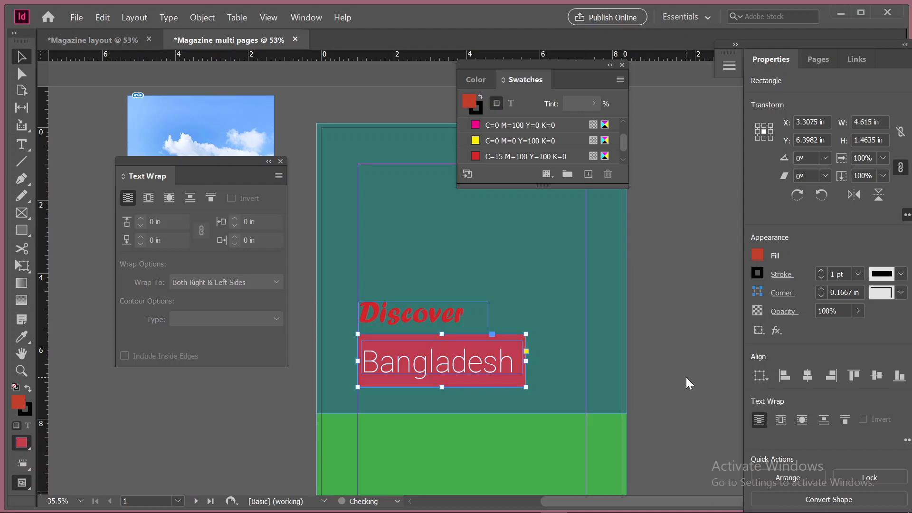
pyautogui.click(547, 269)
pyautogui.click(511, 340)
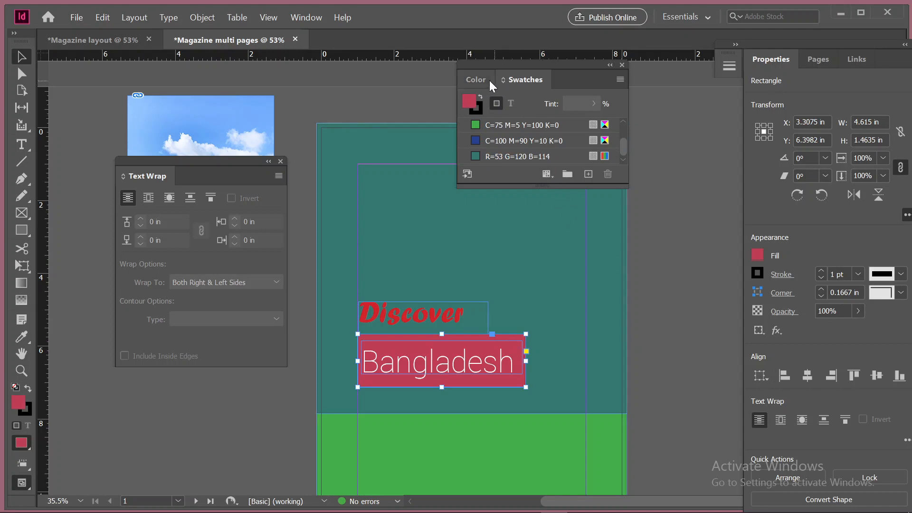
# Save the rectangle's red fill as a swatch and apply R=192 G=62 B=84 to the Discover text
pyautogui.click(588, 174)
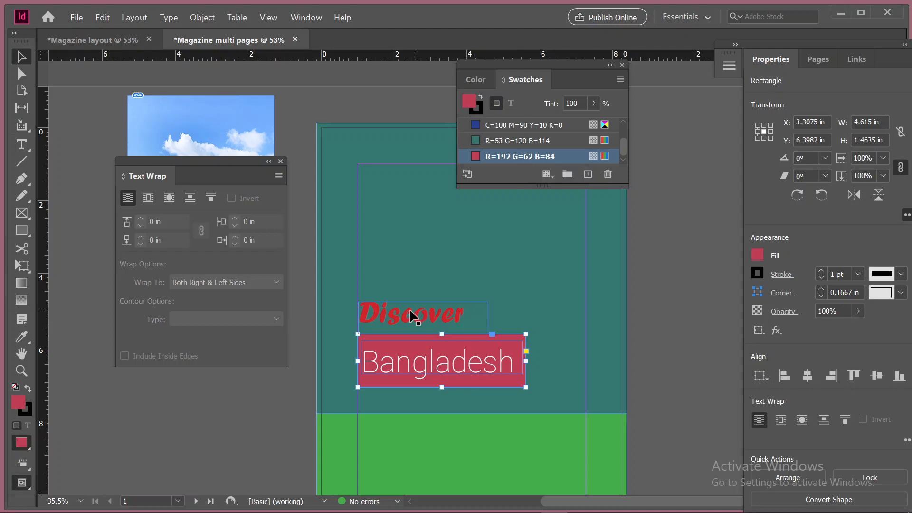
pyautogui.click(398, 319)
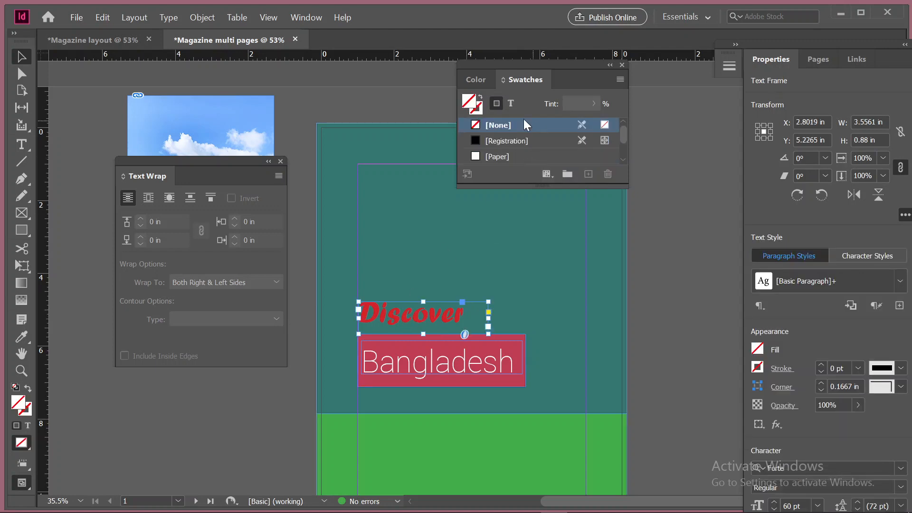
pyautogui.click(510, 103)
pyautogui.scroll(-3, 554, 142)
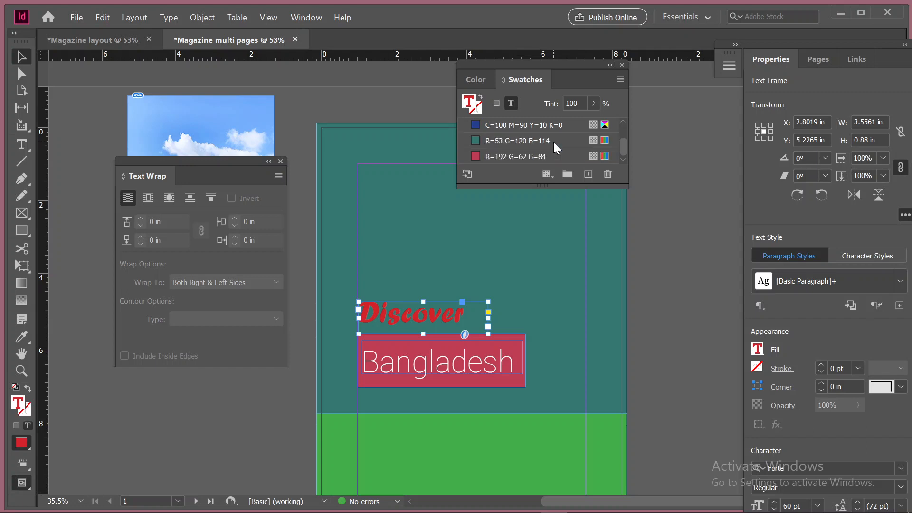
pyautogui.click(517, 156)
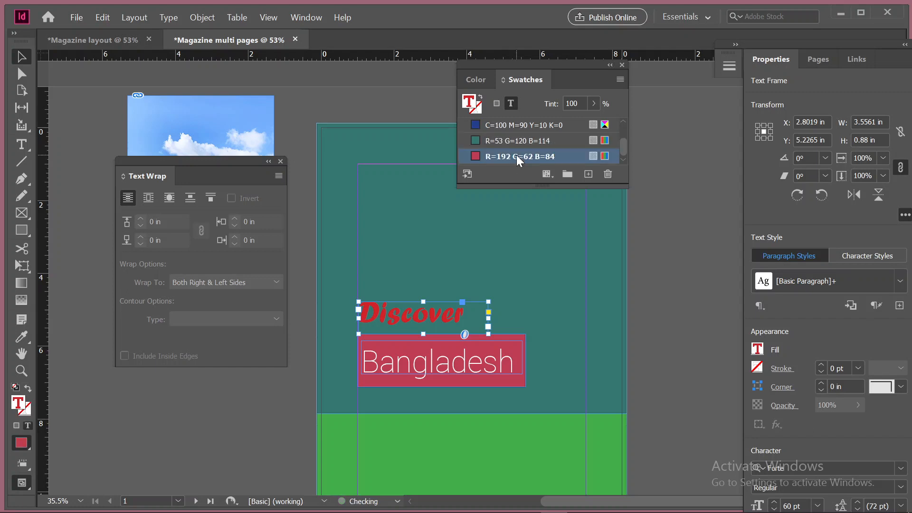
pyautogui.click(719, 278)
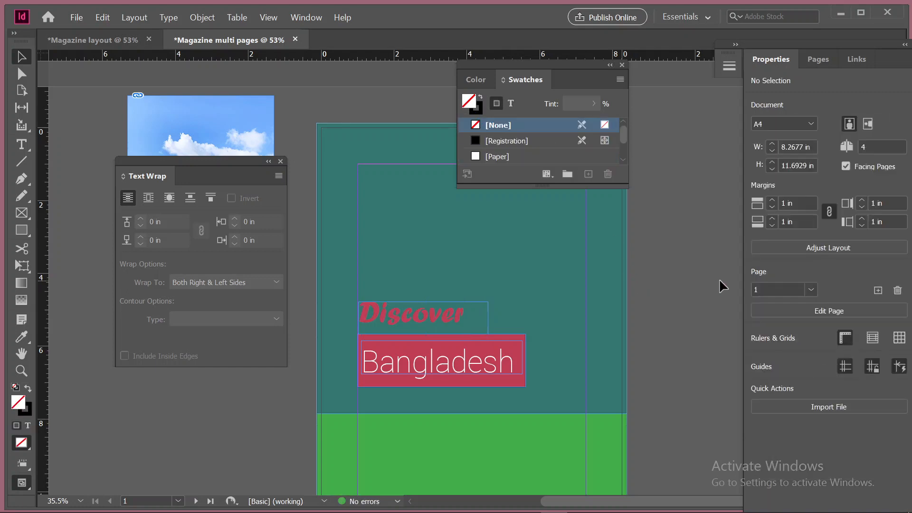
# Move the floating Swatches panel clear of the cover page
pyautogui.click(424, 321)
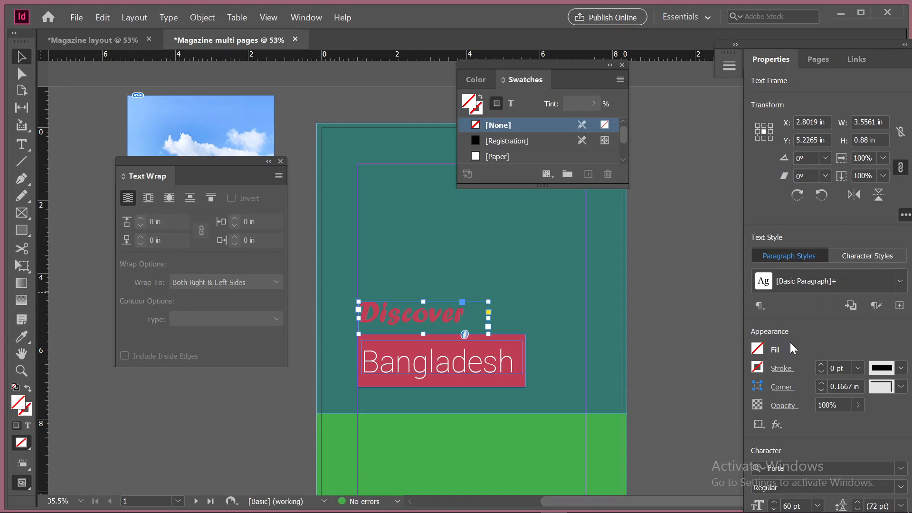
pyautogui.scroll(-4, 571, 359)
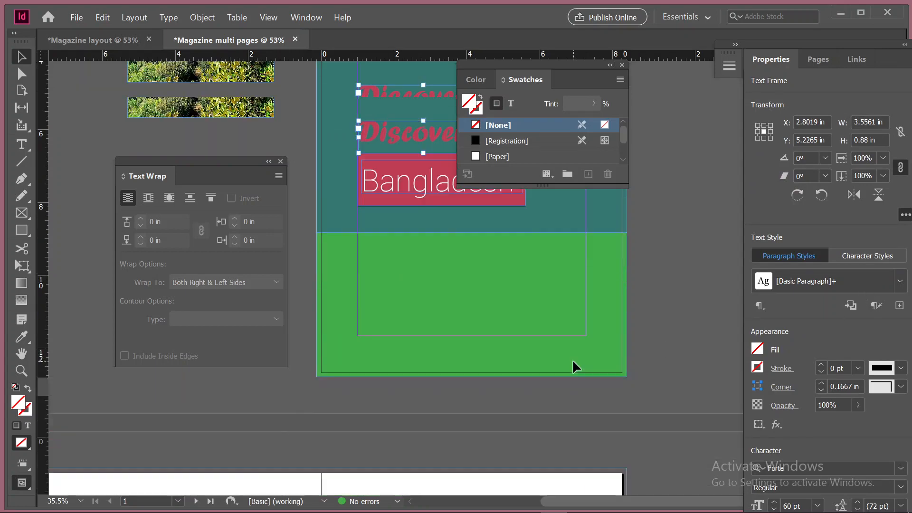
pyautogui.scroll(3, 572, 359)
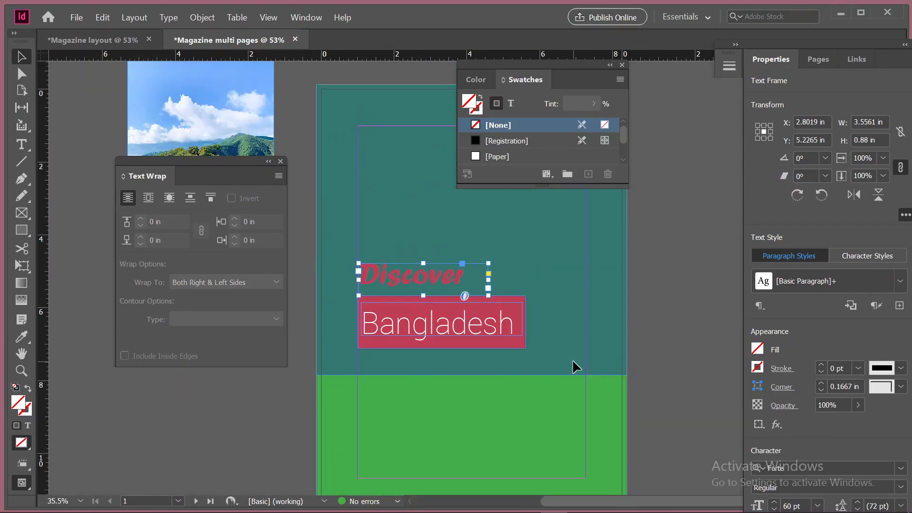
pyautogui.scroll(-4, 572, 360)
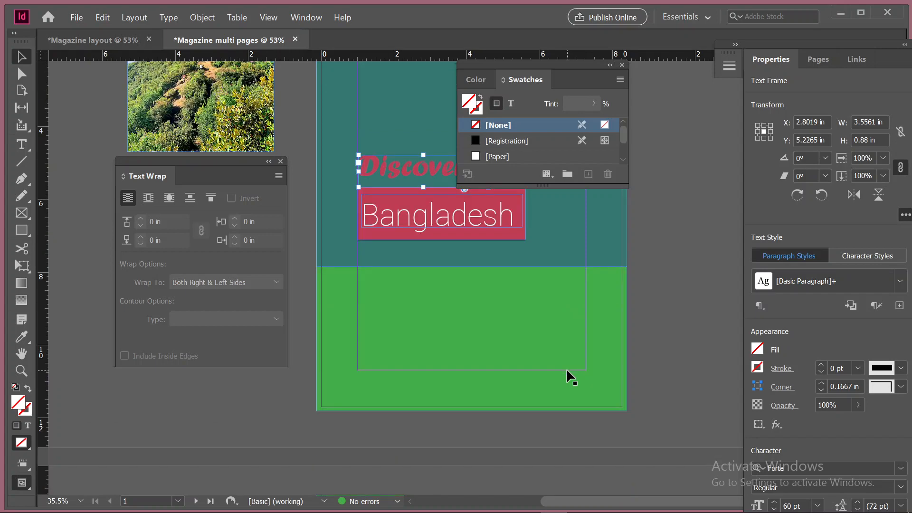
pyautogui.scroll(1, 566, 369)
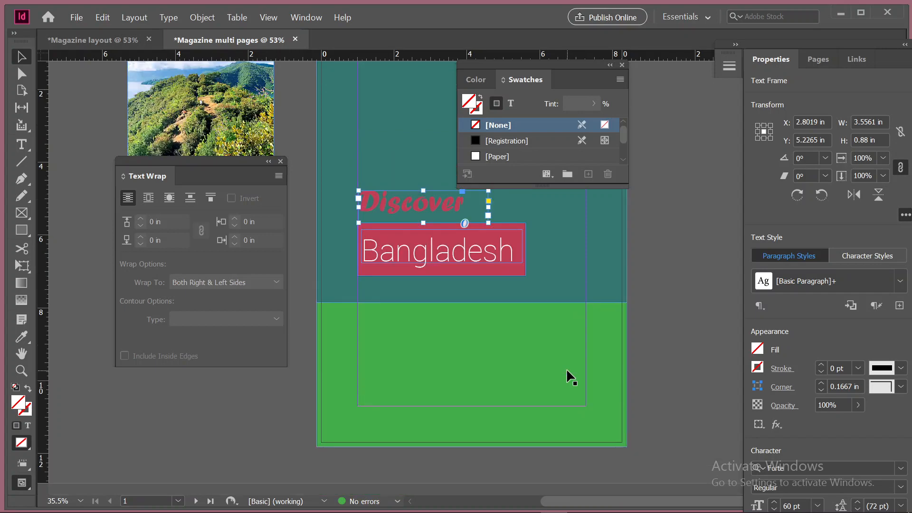
pyautogui.scroll(3, 566, 368)
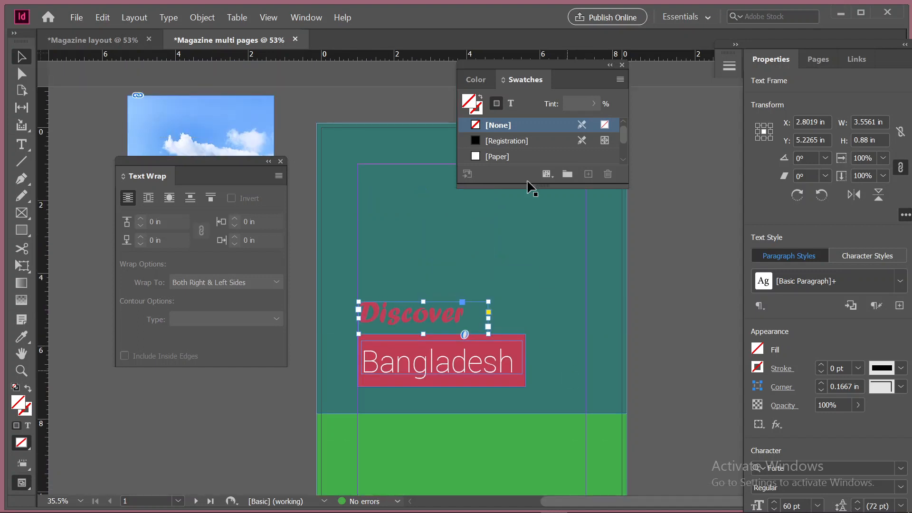
pyautogui.moveTo(477, 61); pyautogui.dragTo(696, 78)
# Place the landscape photo at the cover's upper-left bleed corner and stretch its frame to about 8.52 in wide and 8.05 in high
pyautogui.moveTo(213, 115); pyautogui.dragTo(404, 146)
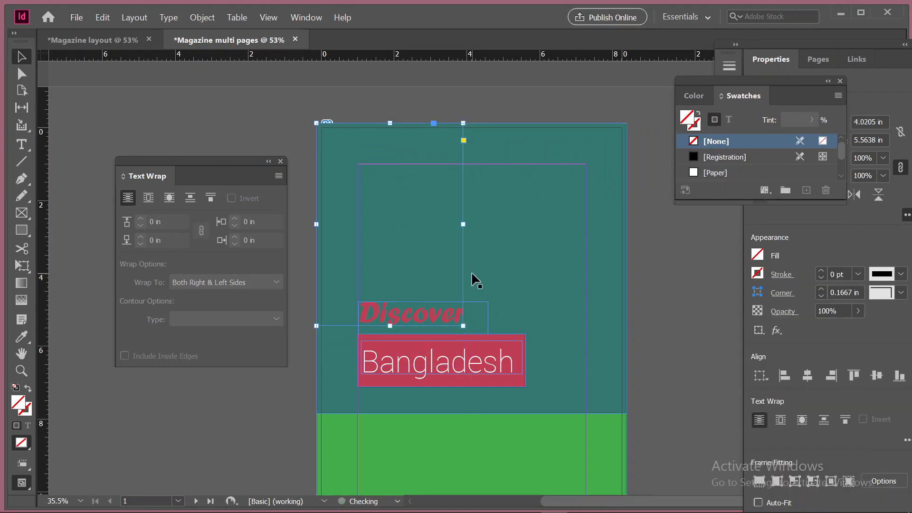
pyautogui.moveTo(463, 326); pyautogui.dragTo(627, 416)
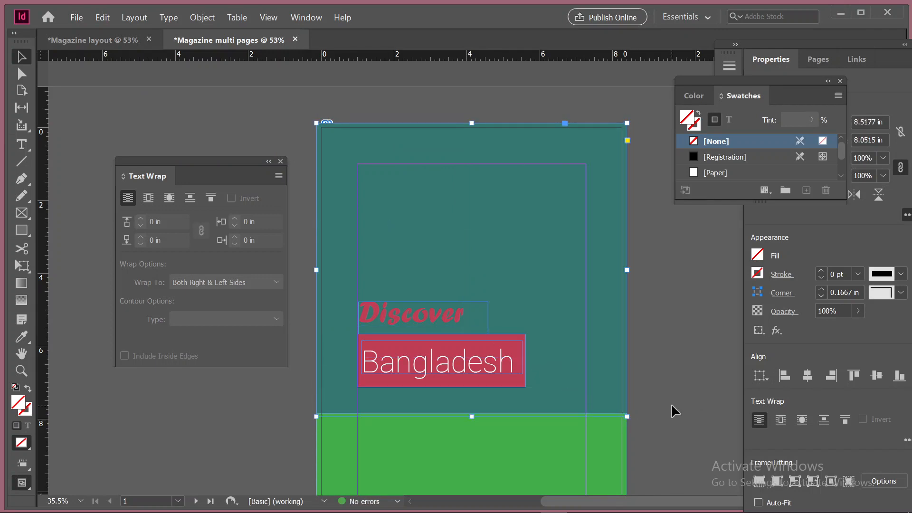
pyautogui.scroll(-3, 672, 403)
pyautogui.scroll(2, 672, 403)
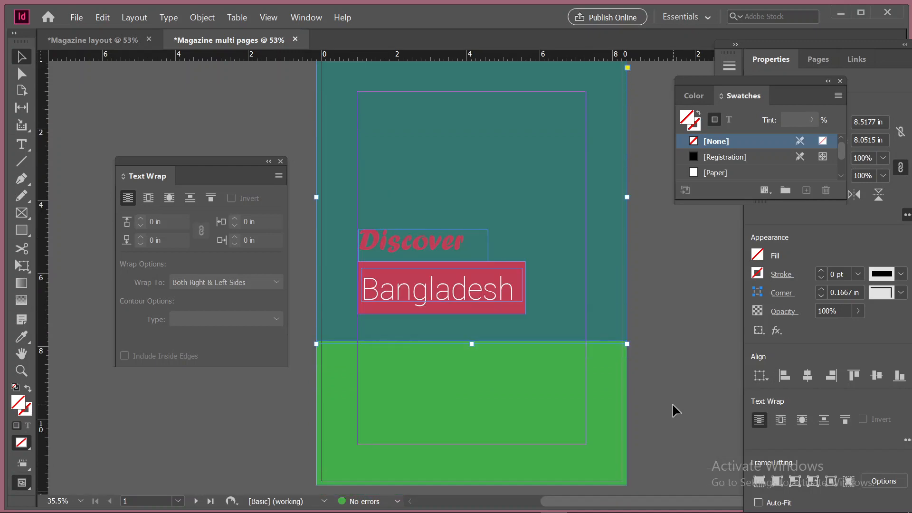
# Try bringing the landscape photo to the front, and undo its arrangement, frame resizing and move
pyautogui.rightClick(603, 169)
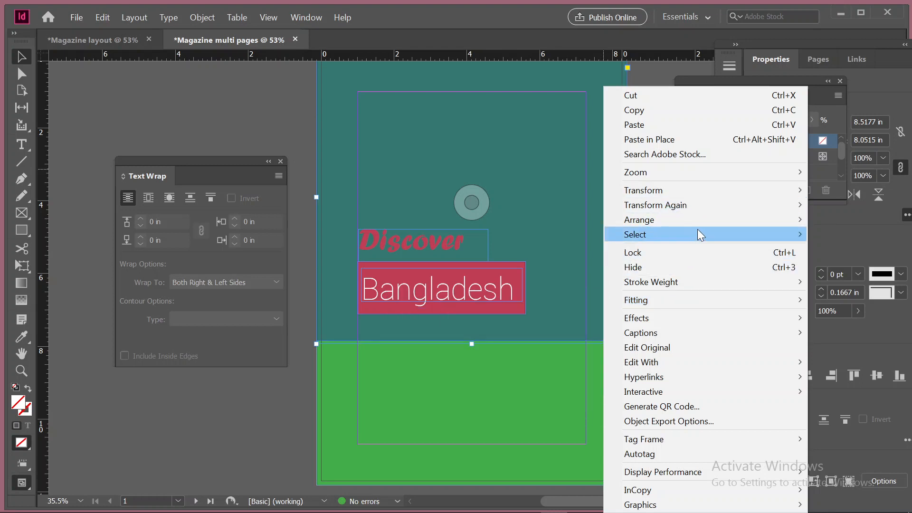
pyautogui.moveTo(778, 224)
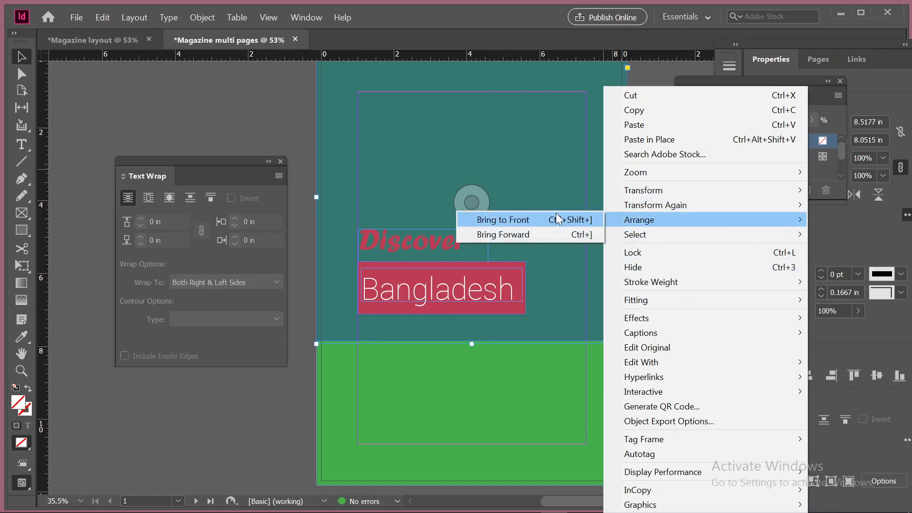
pyautogui.click(556, 214)
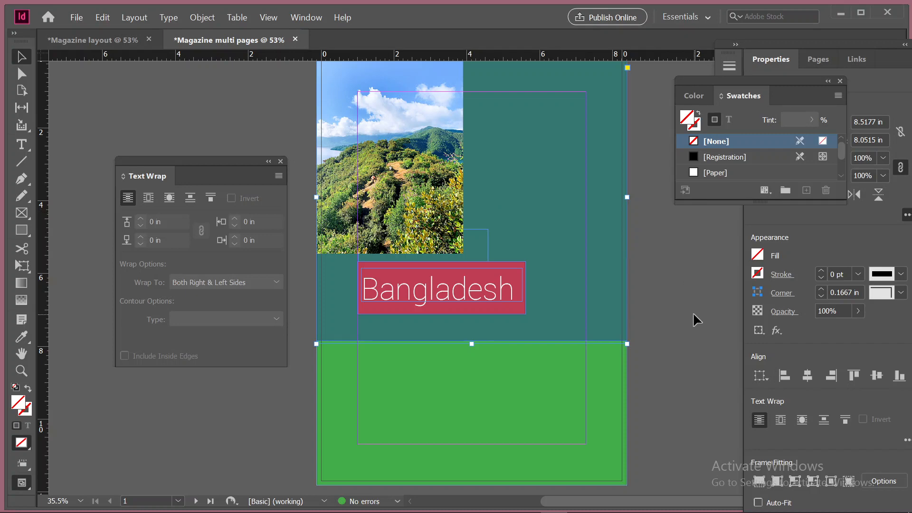
pyautogui.scroll(2, 693, 312)
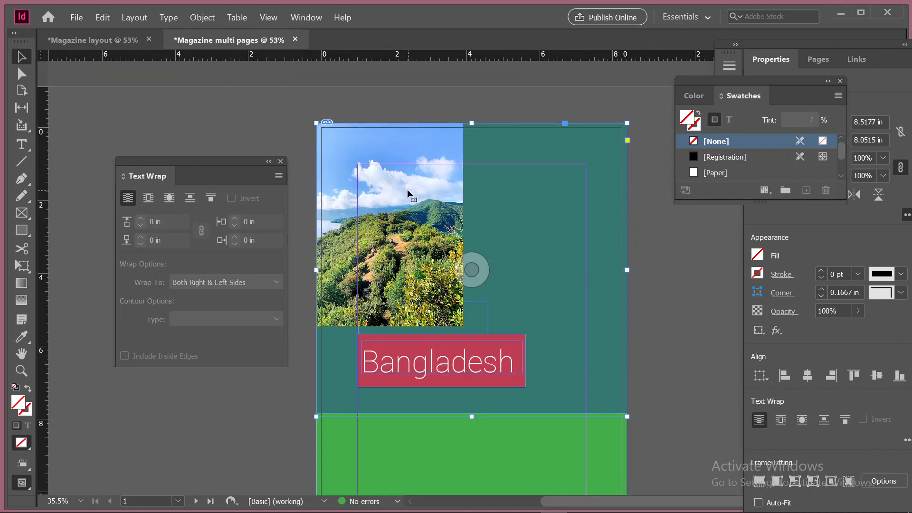
pyautogui.hotkey('ctrl', 'z')
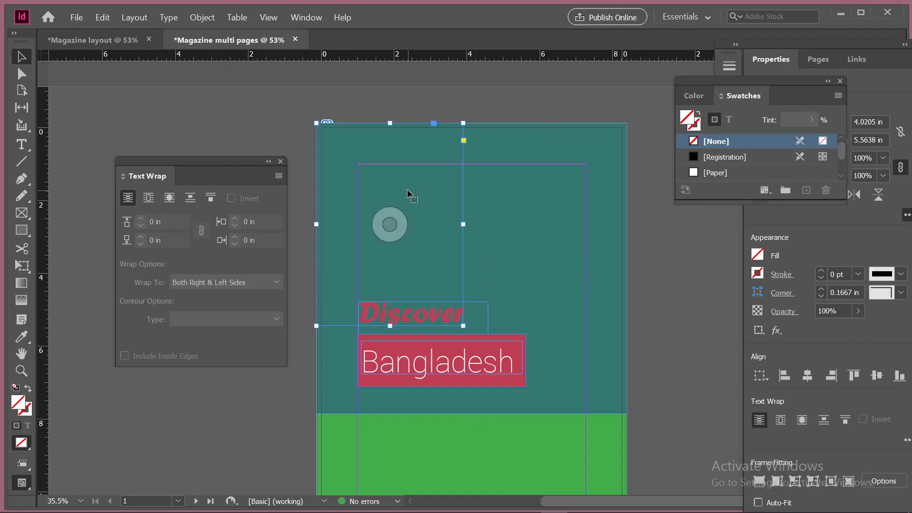
pyautogui.hotkey('ctrl', 'z')
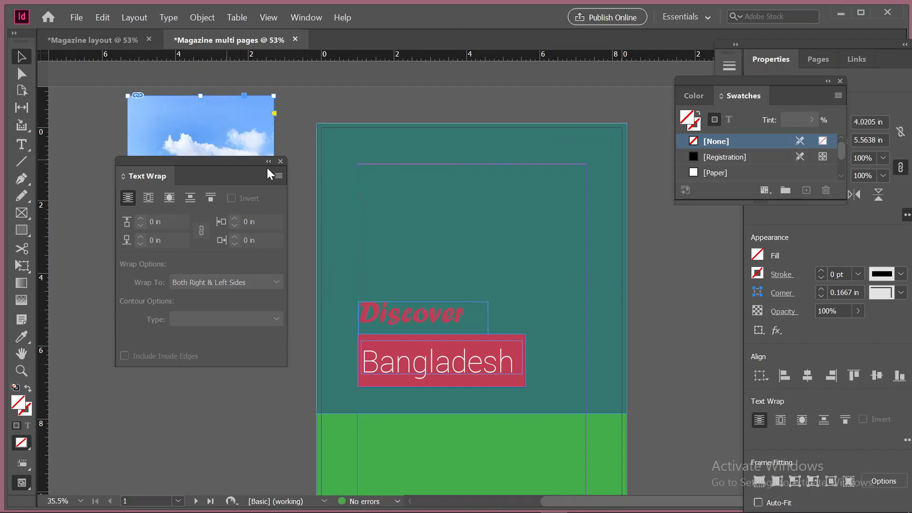
# Collapse the Text Wrap panel and scale the landscape photo with its frame to about 7.62 in wide and 10.54 in high
pyautogui.doubleClick(284, 161)
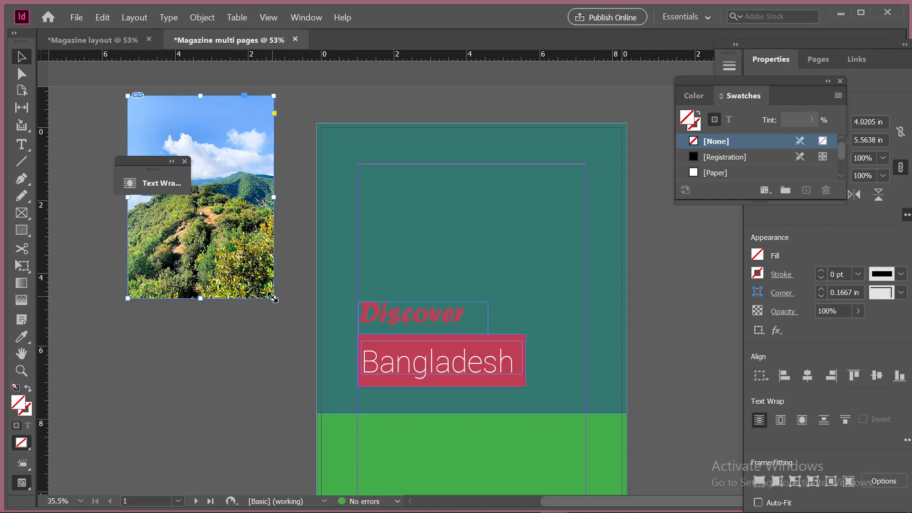
pyautogui.moveTo(274, 298); pyautogui.dragTo(405, 384)
# Switch to the Google Meet call and admit the waiting participant
pyautogui.moveTo(605, 505)
pyautogui.click(589, 505)
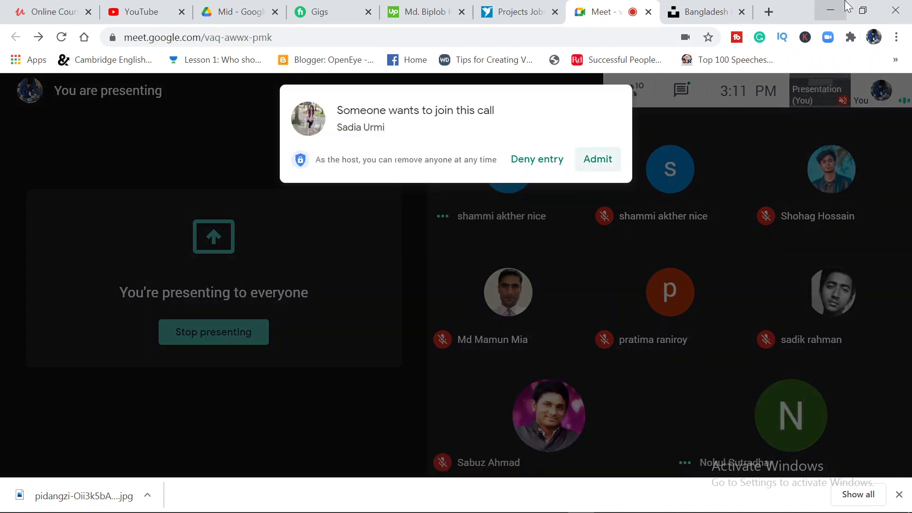
pyautogui.click(597, 159)
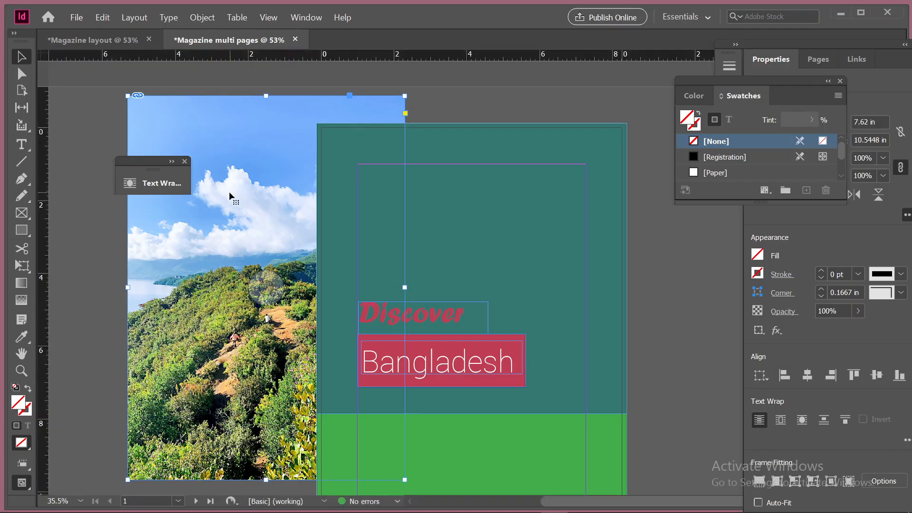
# Place the enlarged landscape photo at the cover's upper-left bleed corner in InDesign and bring it to the front
pyautogui.moveTo(229, 192); pyautogui.dragTo(415, 235)
pyautogui.scroll(-3, 495, 298)
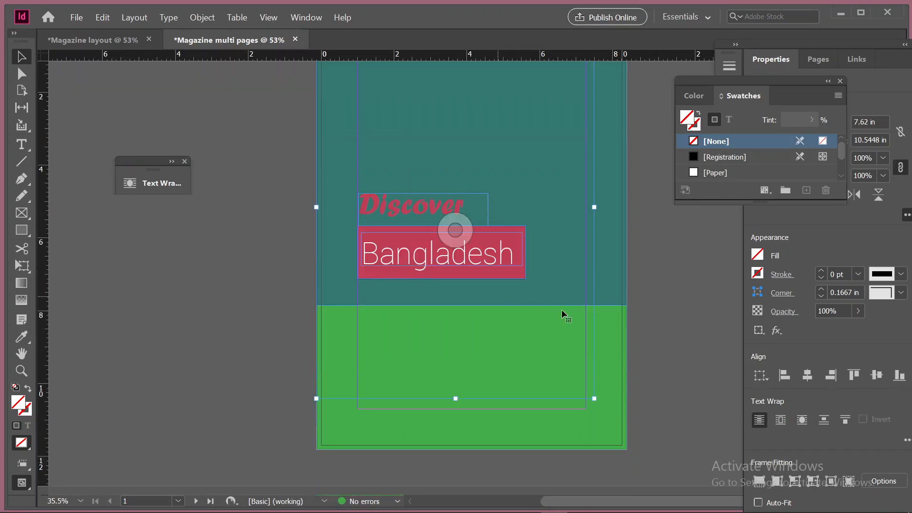
pyautogui.rightClick(543, 311)
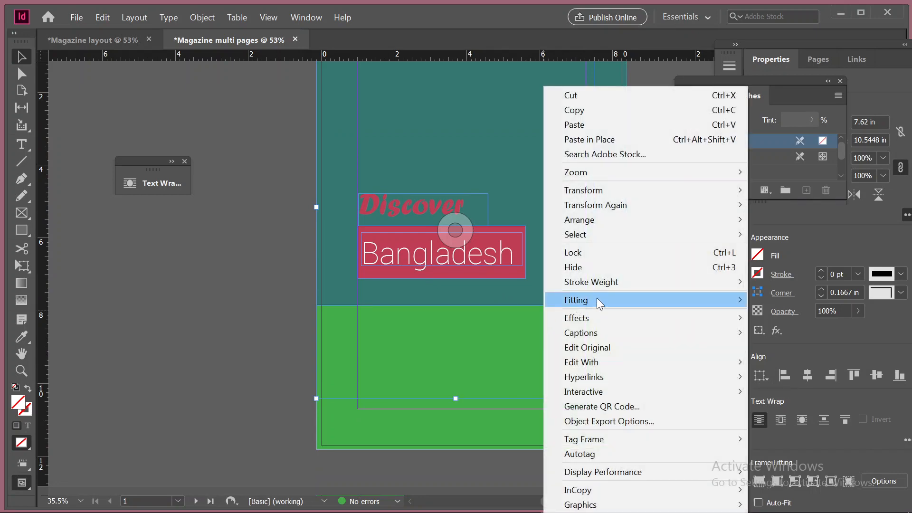
pyautogui.moveTo(592, 220)
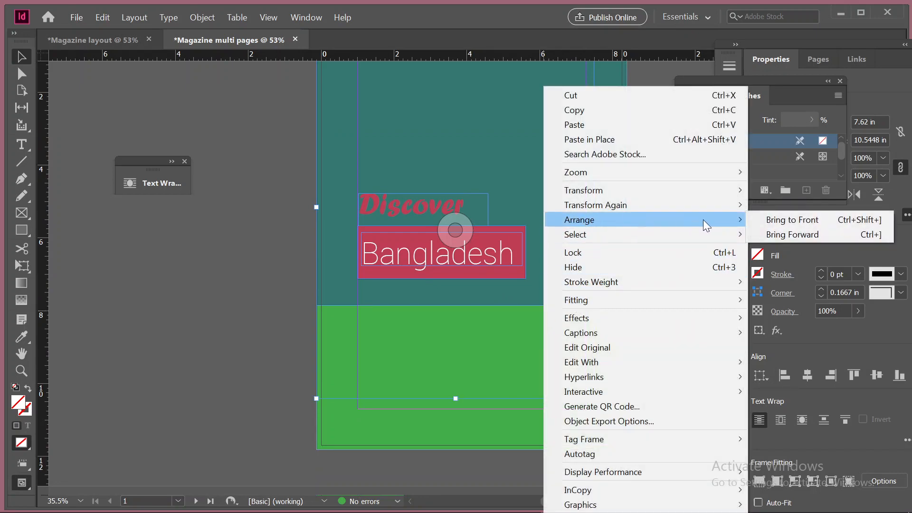
pyautogui.click(765, 218)
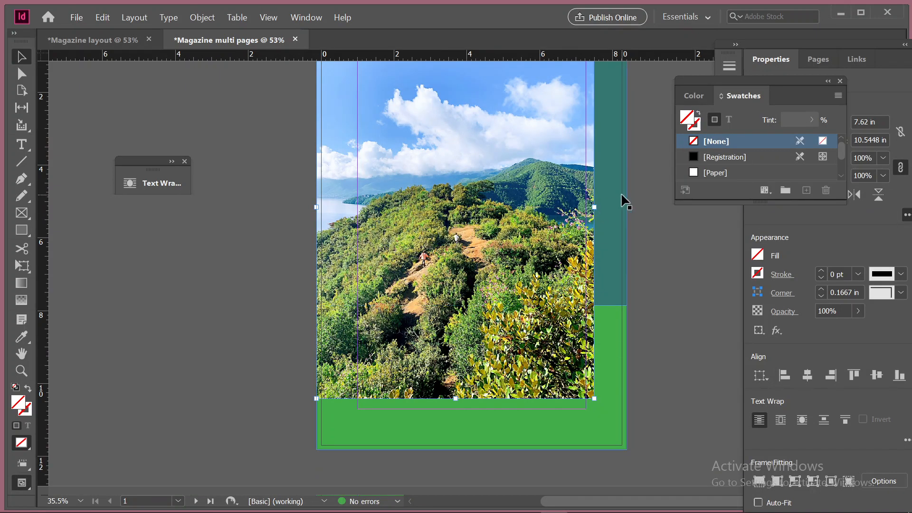
# Scale the photo proportionally with its frame to the cover's right bleed edge, about 8.52 in wide and 11.79 in high
pyautogui.moveTo(596, 207); pyautogui.dragTo(627, 206)
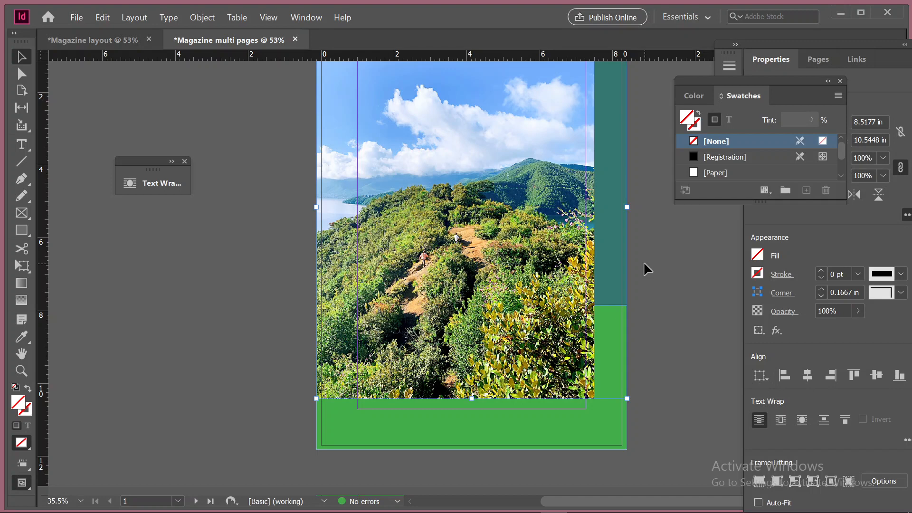
pyautogui.hotkey('ctrl', 'z')
pyautogui.moveTo(594, 207); pyautogui.dragTo(631, 226)
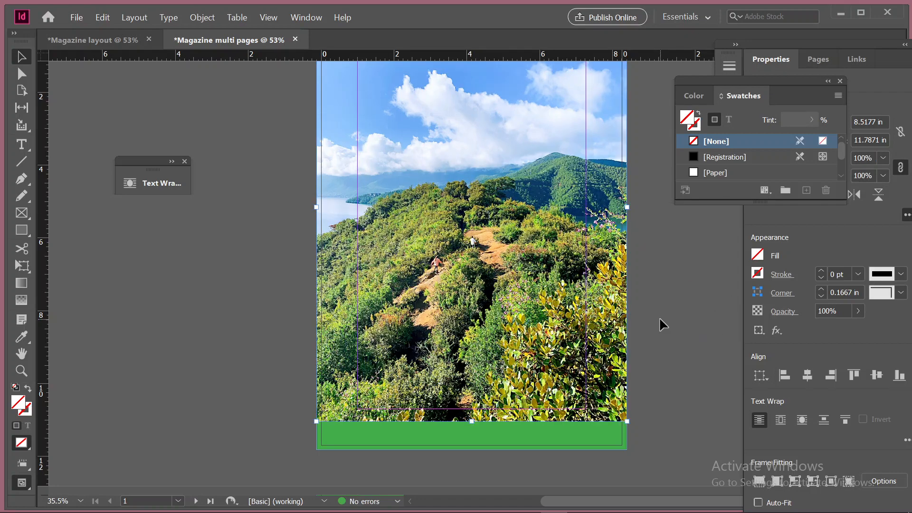
# Enlarge the photo and frame proportionally to the cover's lower bleed edge, about 9.08 in wide and 12.56 in high
pyautogui.scroll(1, 645, 380)
pyautogui.scroll(-8, 645, 380)
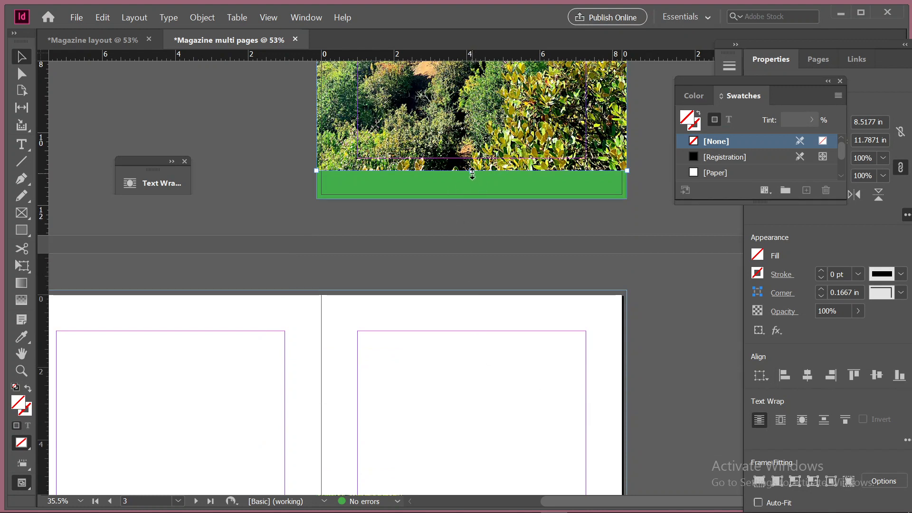
pyautogui.moveTo(472, 175); pyautogui.dragTo(476, 198)
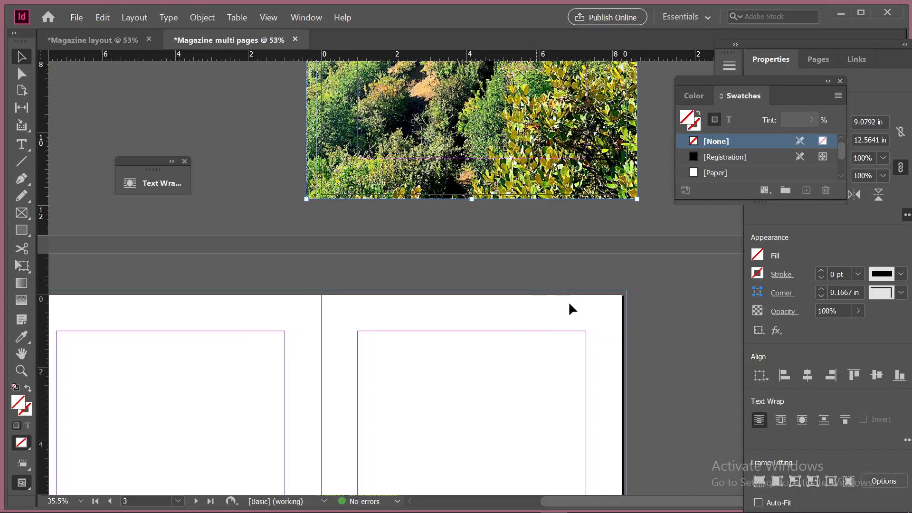
pyautogui.scroll(7, 570, 301)
pyautogui.scroll(-2, 571, 301)
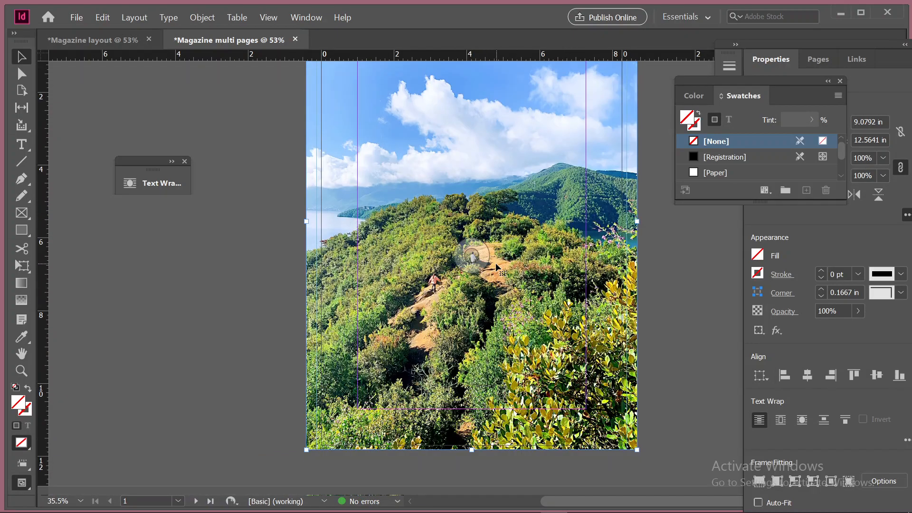
pyautogui.scroll(3, 487, 251)
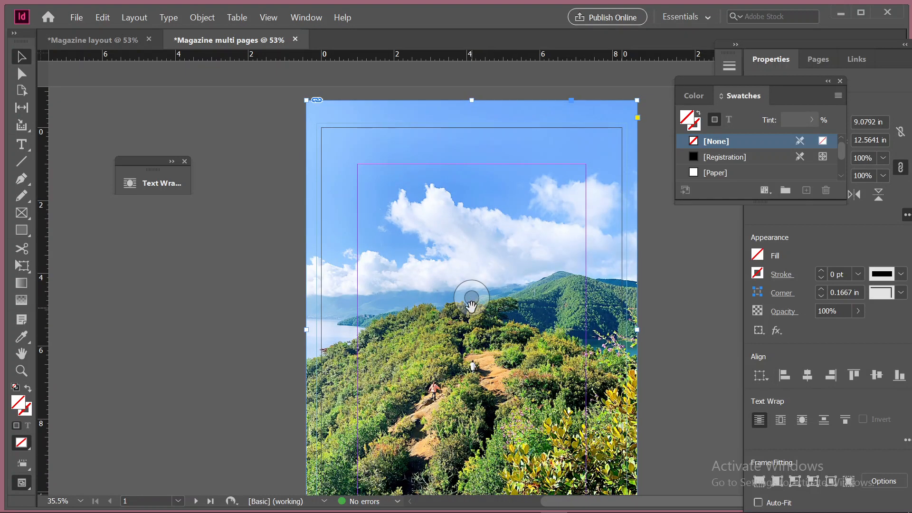
# Shift the photo content upward and slightly right within its frame, and check its coverage of the cover page
pyautogui.moveTo(471, 298); pyautogui.dragTo(477, 235)
pyautogui.scroll(-3, 476, 256)
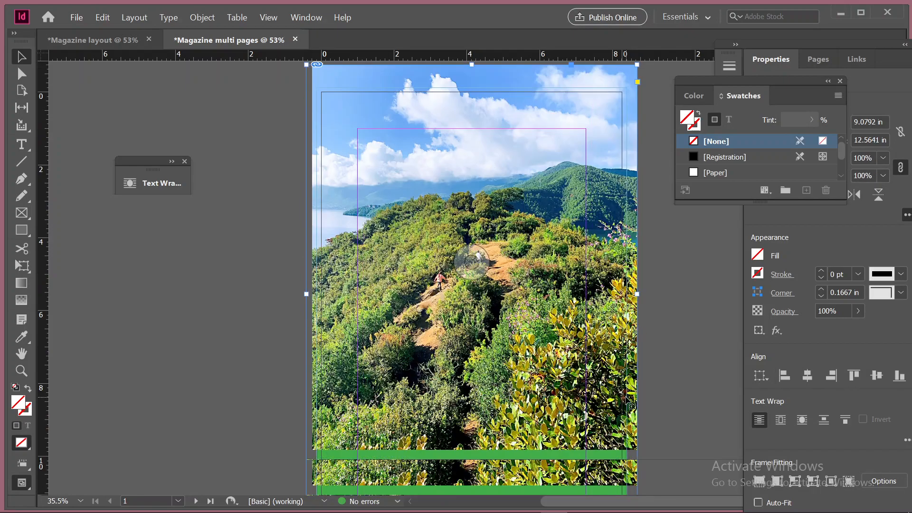
pyautogui.scroll(3, 472, 254)
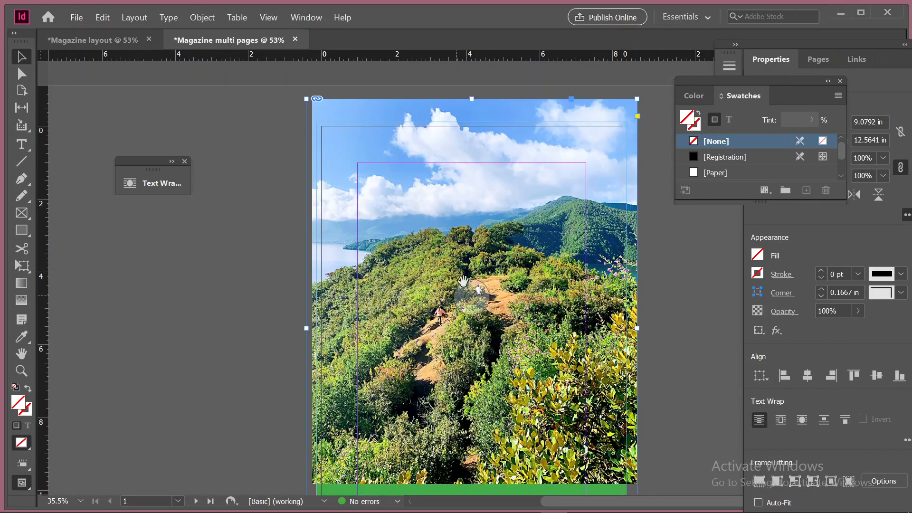
pyautogui.scroll(-4, 512, 353)
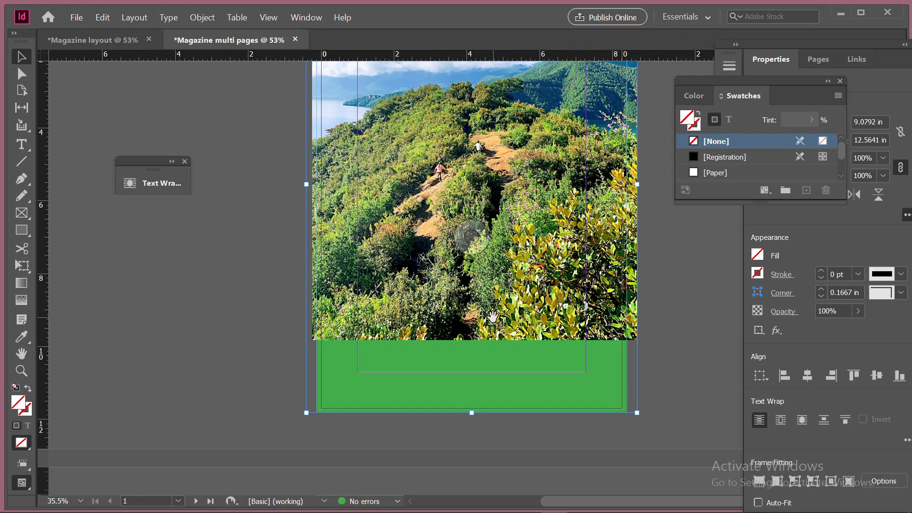
# Undo the last shift of the photo content within its frame, and check the photo's coverage of the cover page
pyautogui.hotkey('ctrl', 'z')
pyautogui.scroll(3, 492, 316)
pyautogui.rightClick(503, 164)
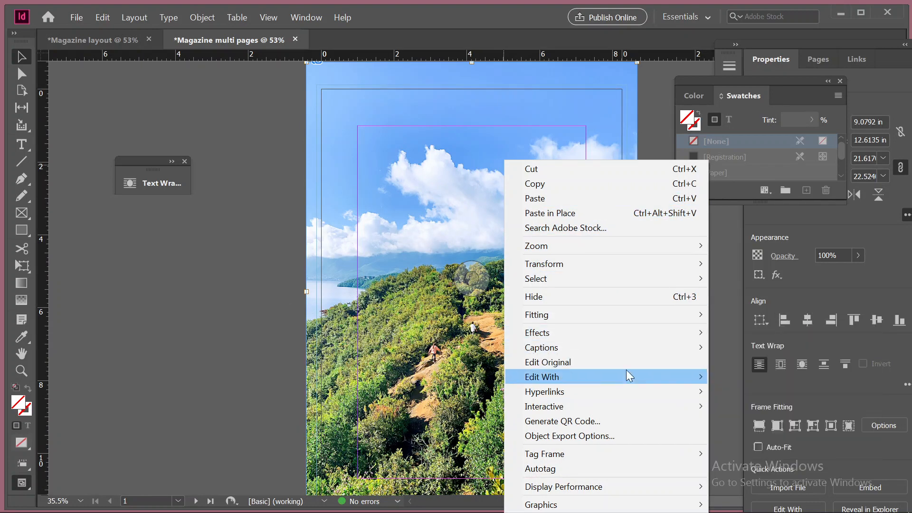
pyautogui.click(352, 75)
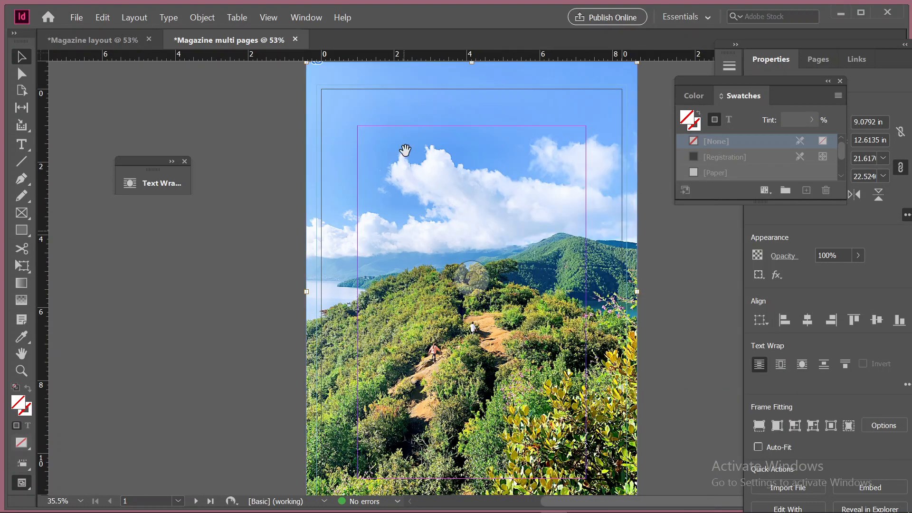
pyautogui.scroll(-2, 522, 237)
pyautogui.rightClick(632, 167)
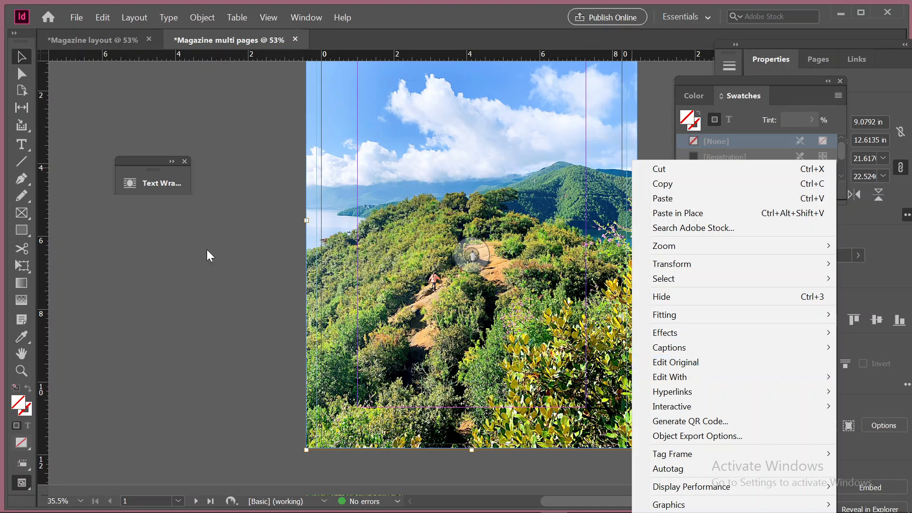
pyautogui.click(198, 227)
pyautogui.scroll(3, 231, 395)
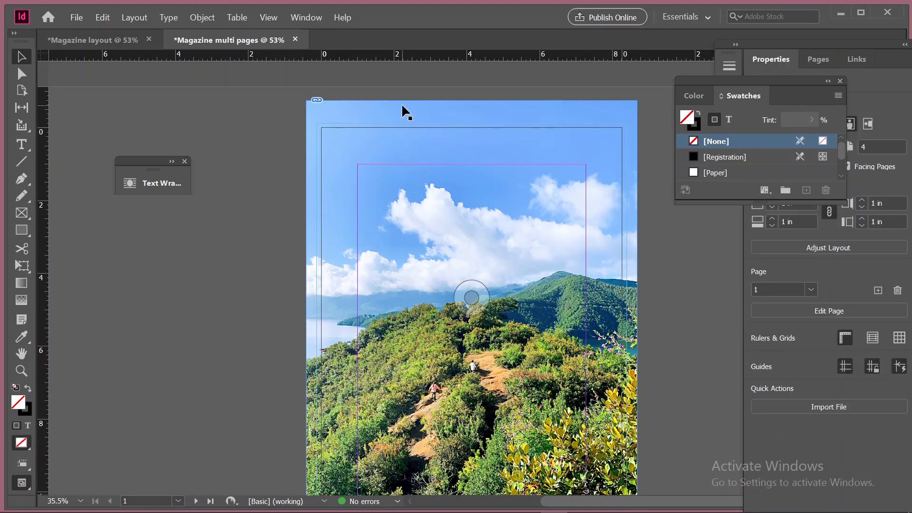
# Send the landscape photo frame backward in the stacking order, behind the "Bangladesh" text
pyautogui.click(401, 104)
pyautogui.rightClick(402, 106)
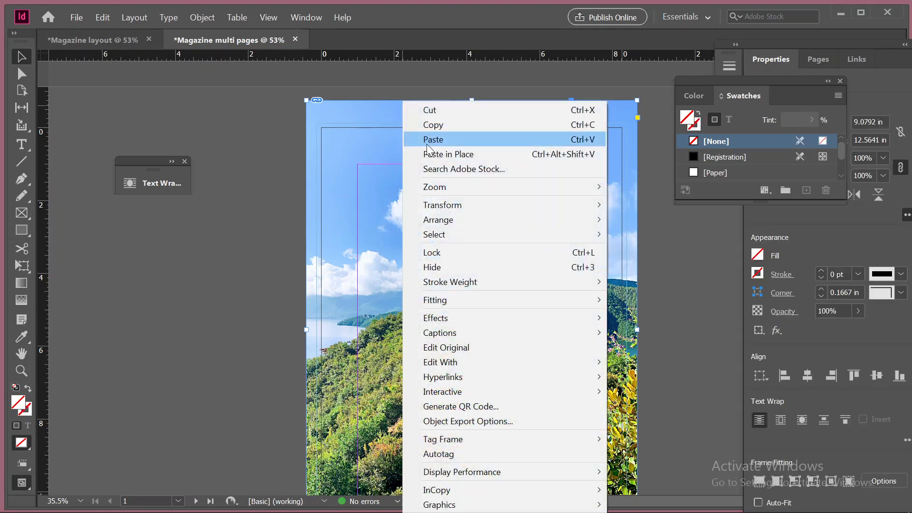
pyautogui.moveTo(591, 222)
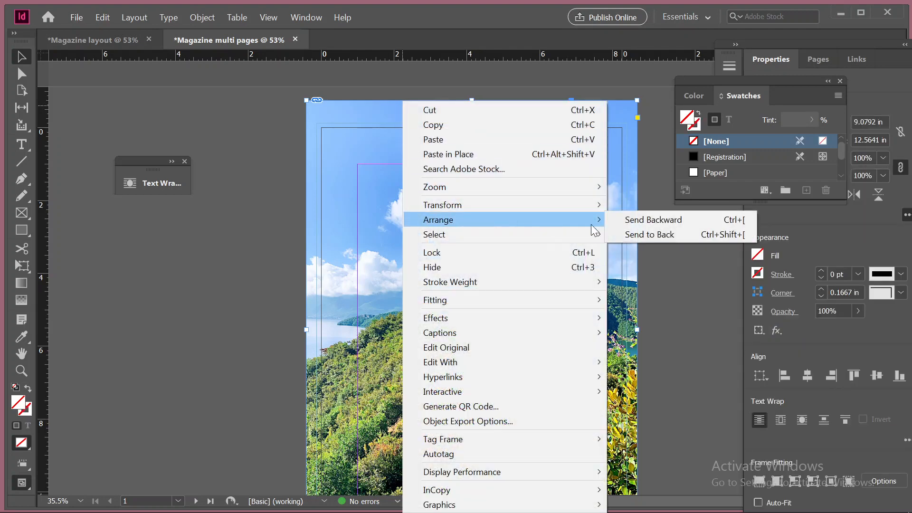
pyautogui.click(667, 234)
pyautogui.scroll(-3, 494, 297)
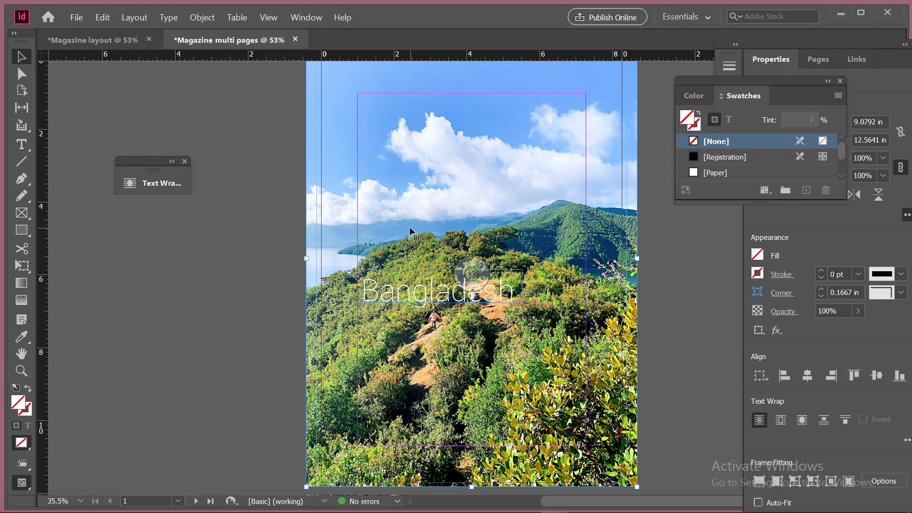
pyautogui.scroll(2, 480, 185)
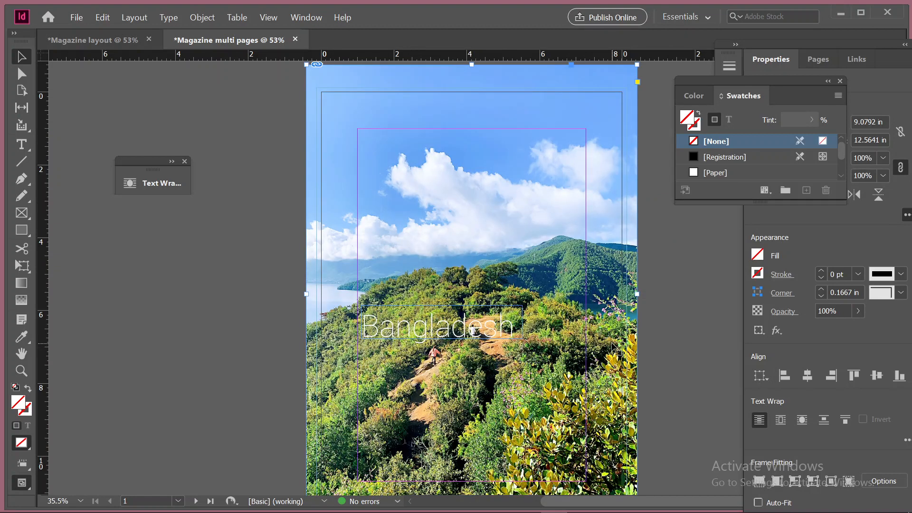
pyautogui.scroll(2, 549, 147)
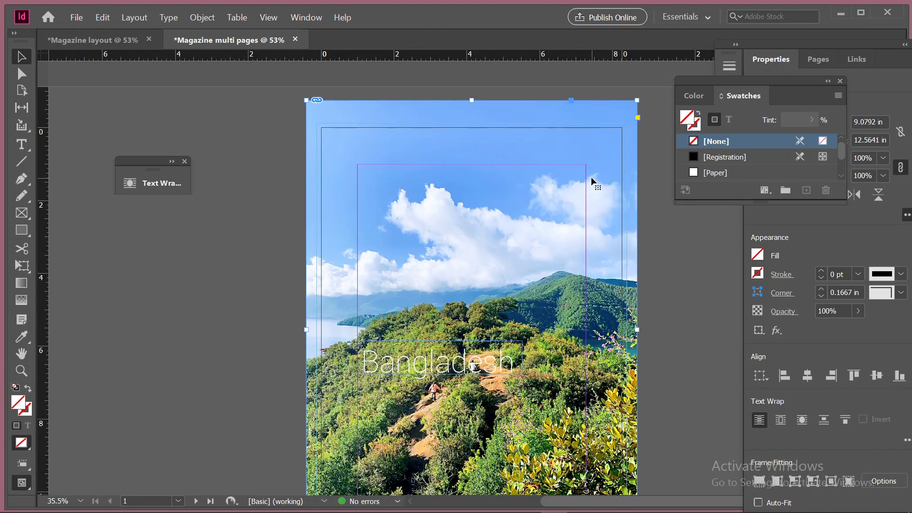
# Send the landscape photo one more level backward, behind the "Discover" text
pyautogui.rightClick(550, 115)
pyautogui.moveTo(696, 224)
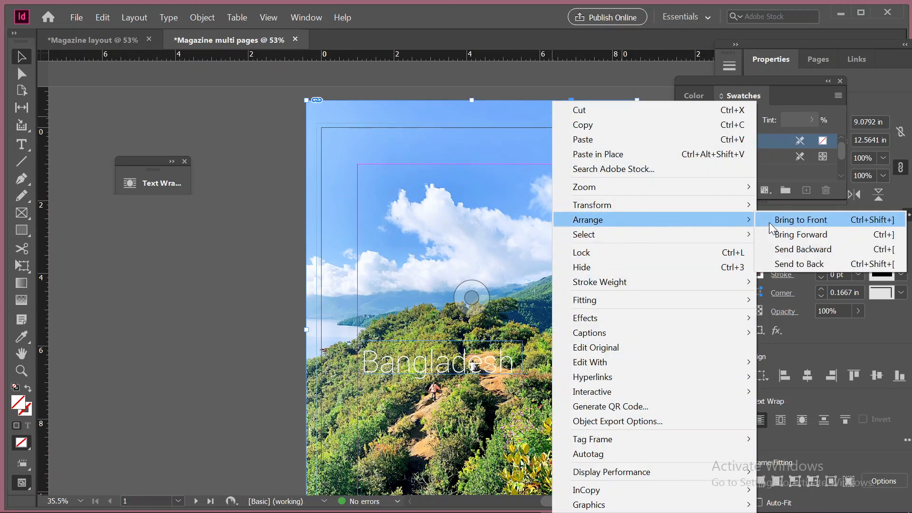
pyautogui.click(797, 245)
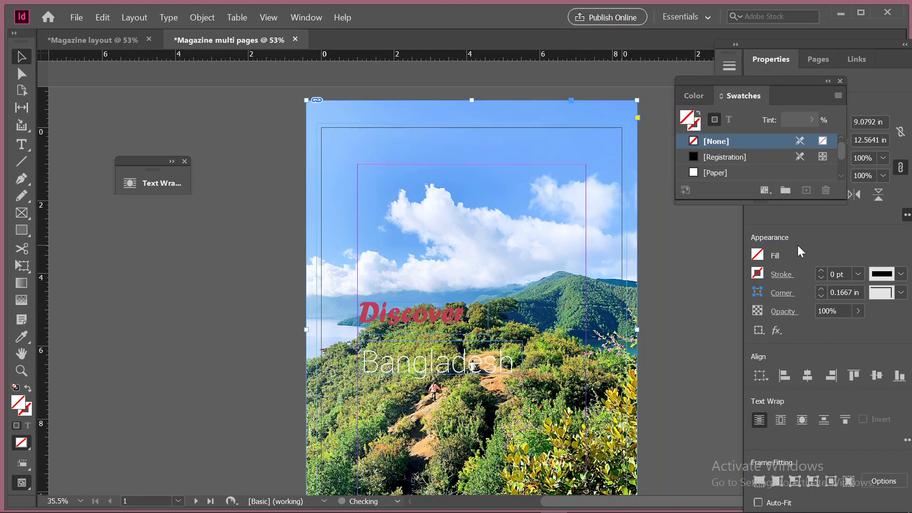
pyautogui.scroll(-5, 649, 303)
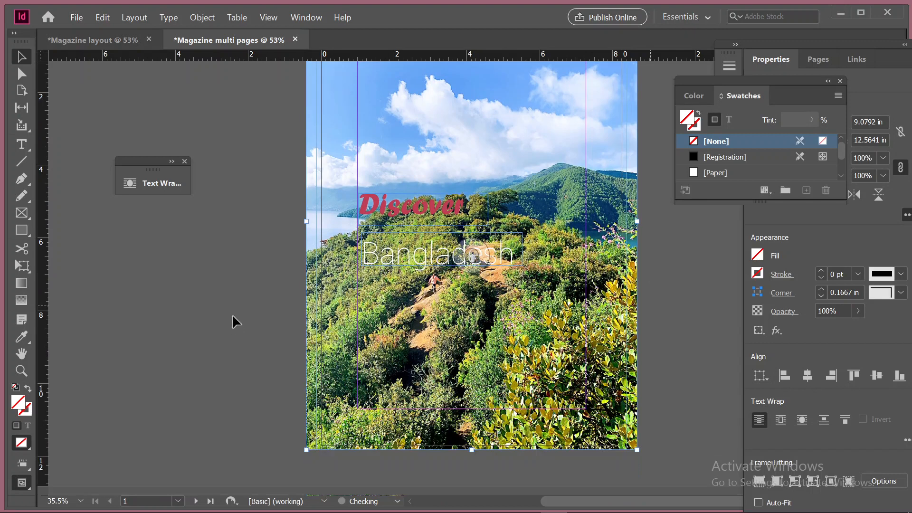
pyautogui.click(268, 295)
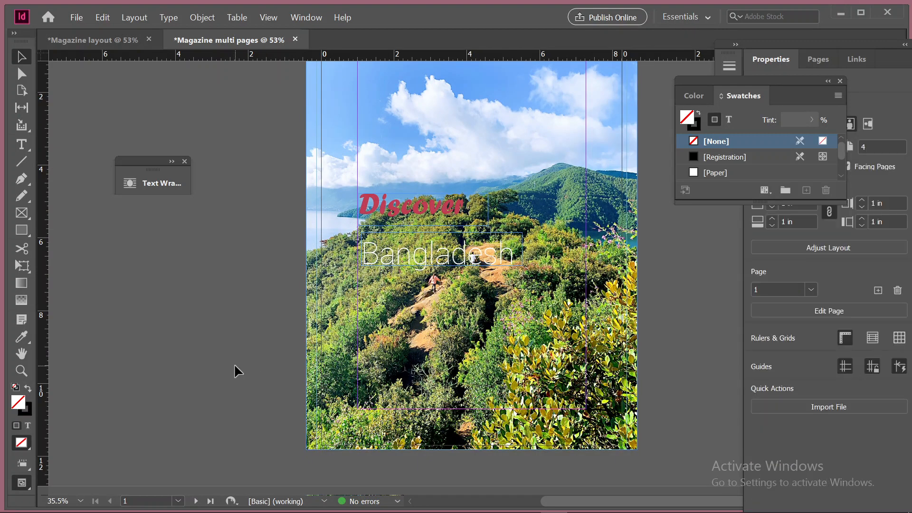
# Send the landscape photo backward again, behind the red rectangle under the "Bangladesh" text
pyautogui.click(486, 234)
pyautogui.click(532, 163)
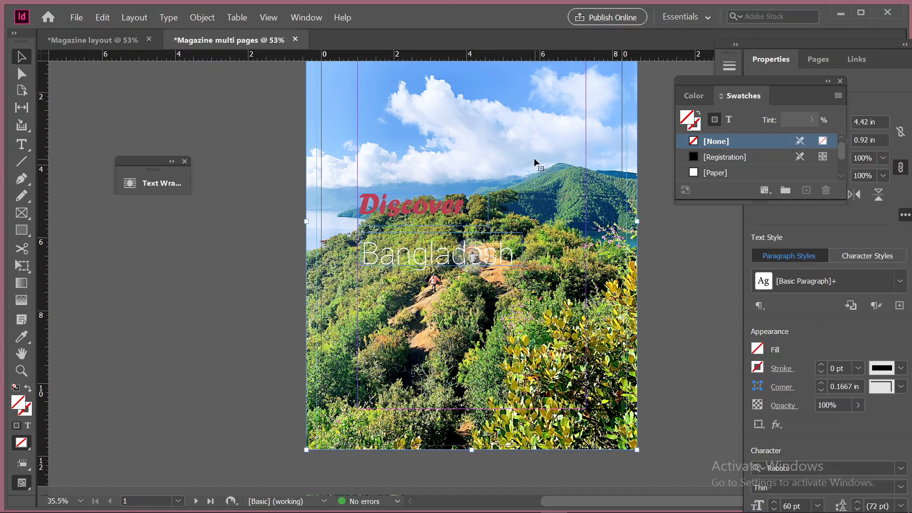
pyautogui.rightClick(535, 158)
pyautogui.moveTo(637, 220)
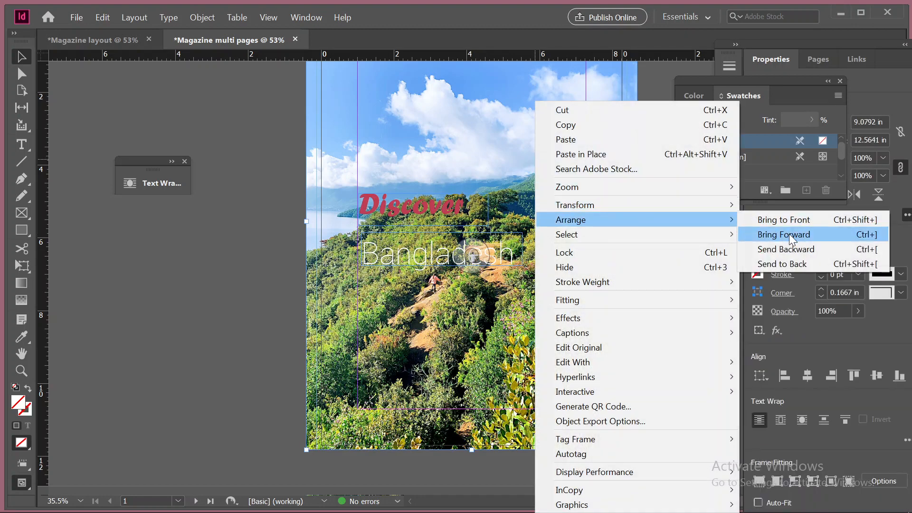
pyautogui.click(793, 248)
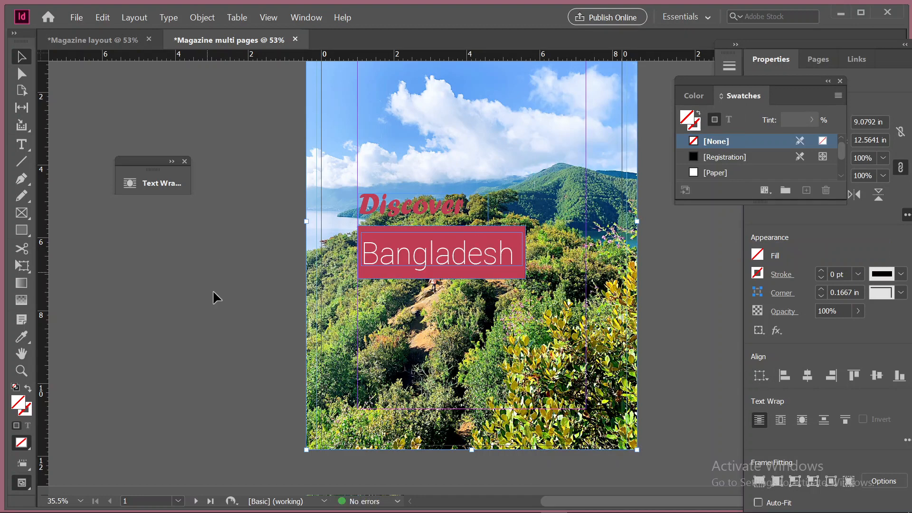
# Send the landscape photo backward once more, behind the green rectangle on the lower part of the cover
pyautogui.click(471, 394)
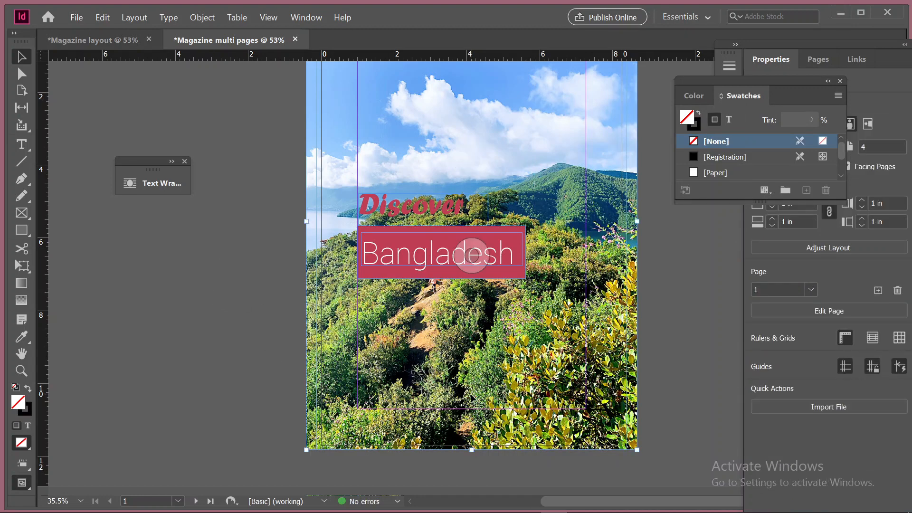
pyautogui.rightClick(473, 397)
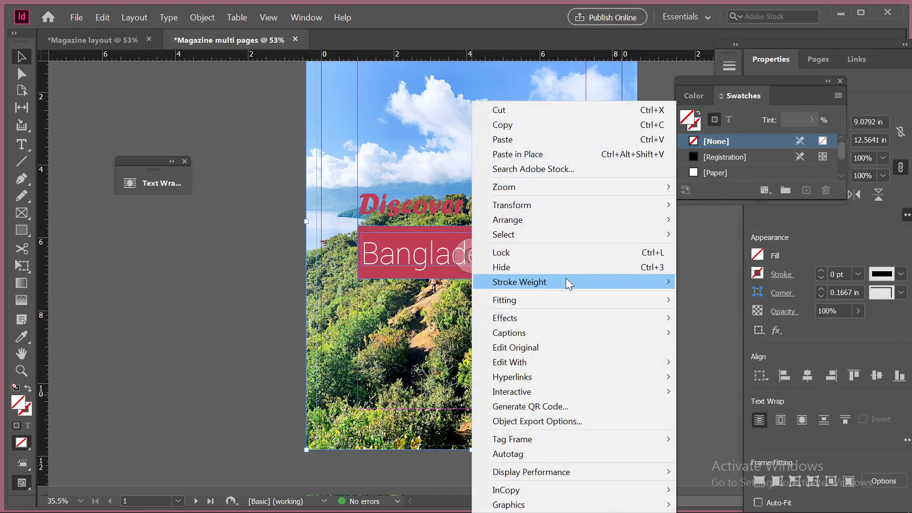
pyautogui.moveTo(570, 219)
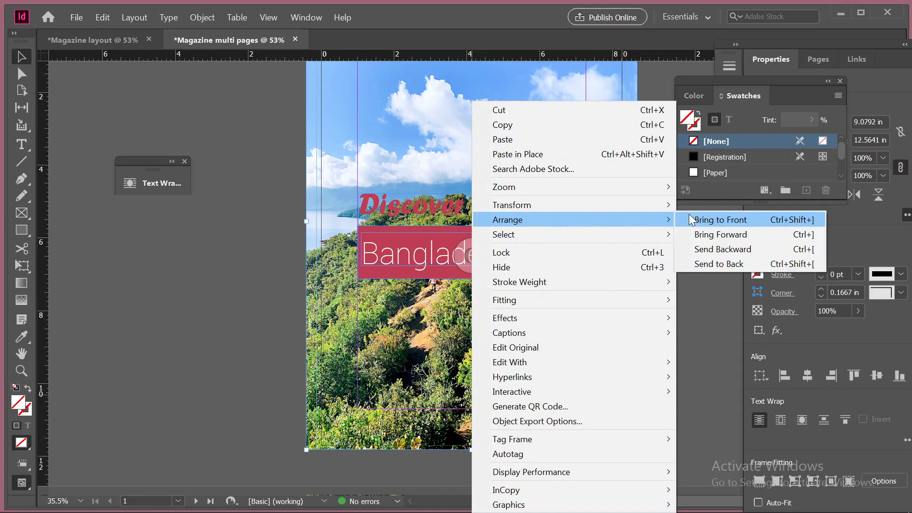
pyautogui.click(725, 248)
pyautogui.click(220, 351)
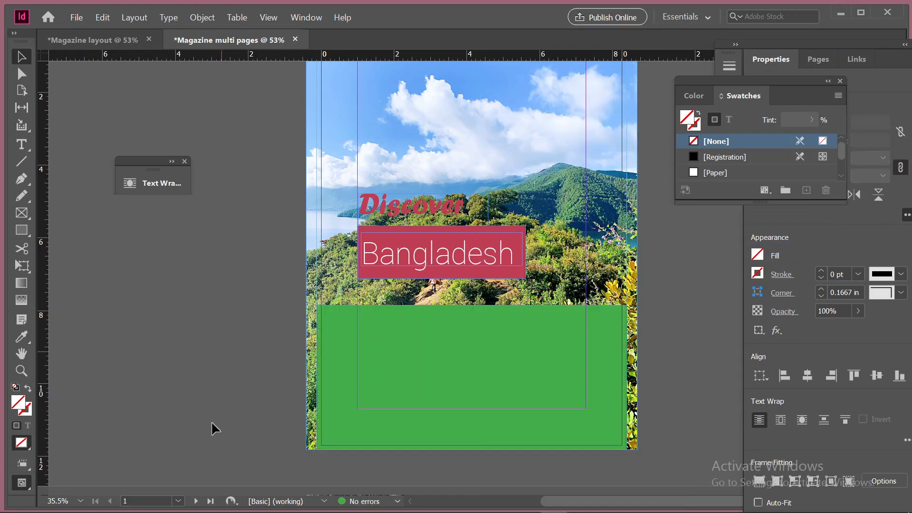
pyautogui.scroll(2, 211, 421)
pyautogui.scroll(-3, 380, 417)
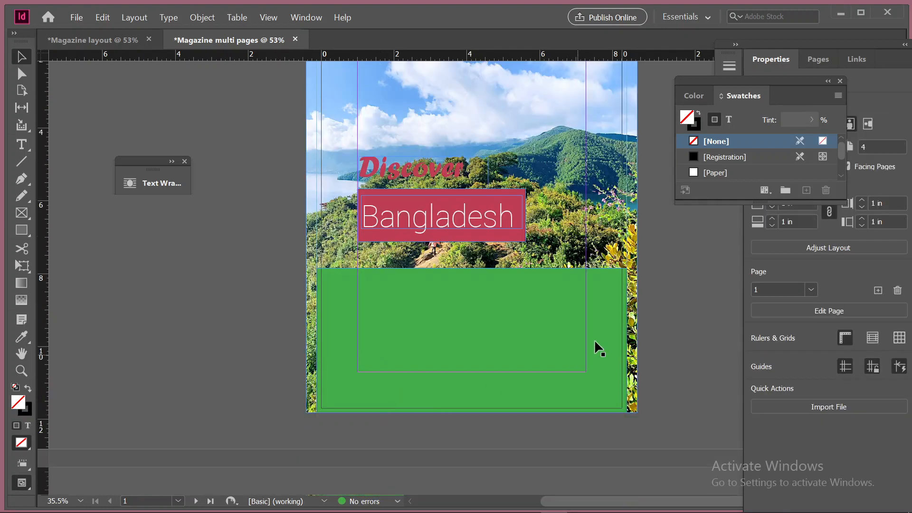
# Widen the green rectangle on both sides to the photo's edges, about 9.14 in wide
pyautogui.click(585, 329)
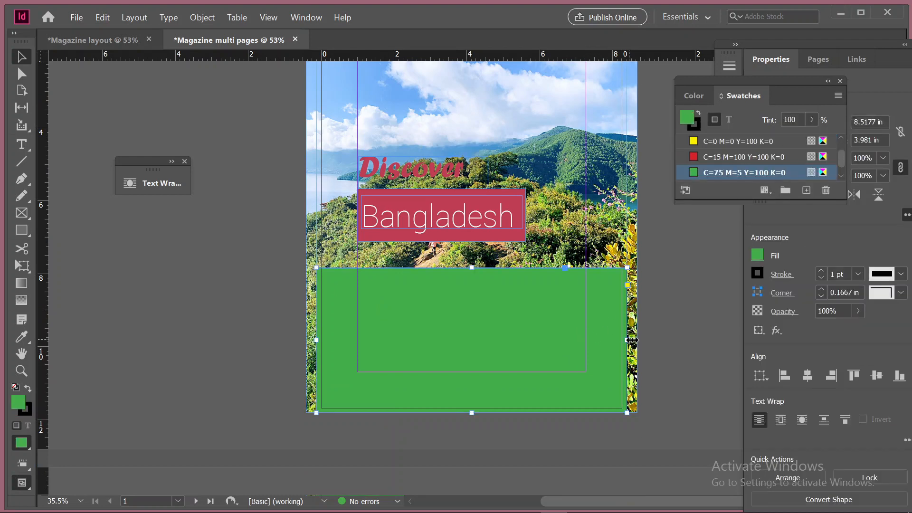
pyautogui.moveTo(626, 340); pyautogui.dragTo(638, 340)
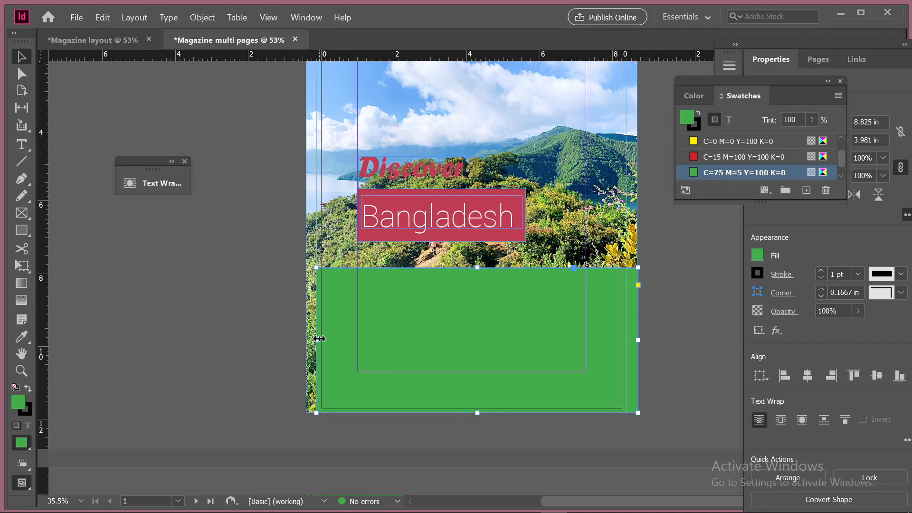
pyautogui.moveTo(320, 338); pyautogui.dragTo(305, 346)
pyautogui.scroll(3, 374, 458)
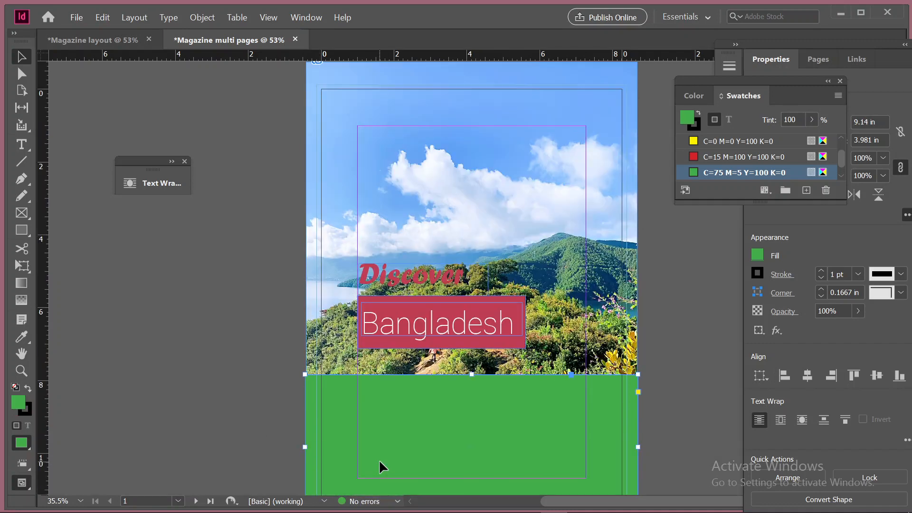
pyautogui.scroll(-4, 378, 459)
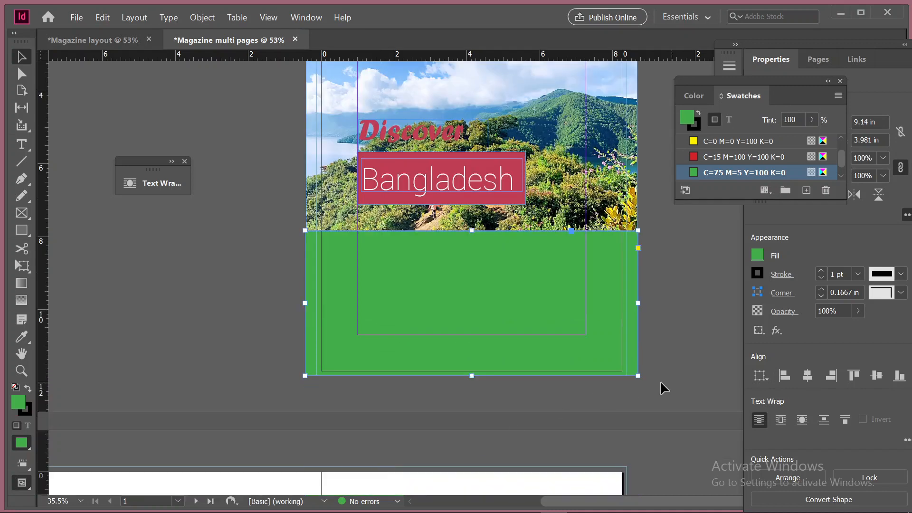
# Shrink the green rectangle to about 5.04 in wide and 1.55 in high, and place it at the left margin below the "Bangladesh" block
pyautogui.moveTo(638, 376); pyautogui.dragTo(497, 287)
pyautogui.moveTo(391, 247); pyautogui.dragTo(435, 246)
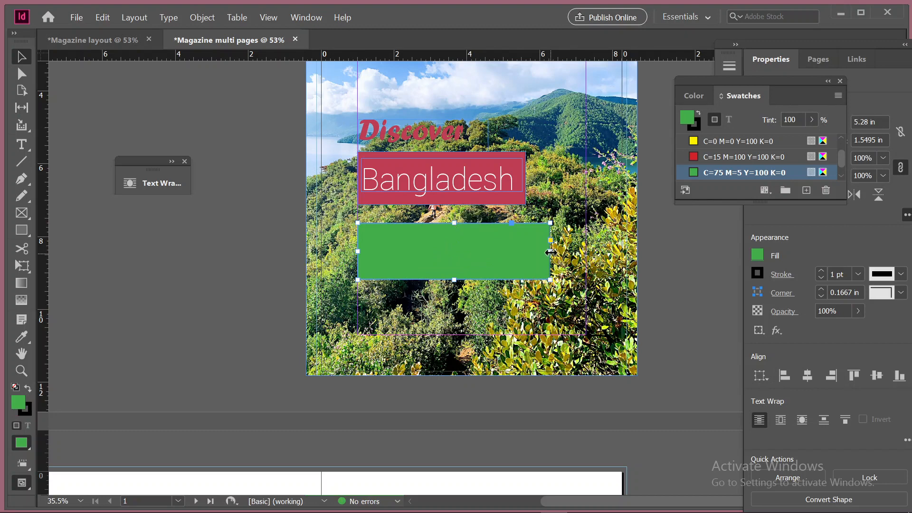
pyautogui.moveTo(547, 252); pyautogui.dragTo(541, 252)
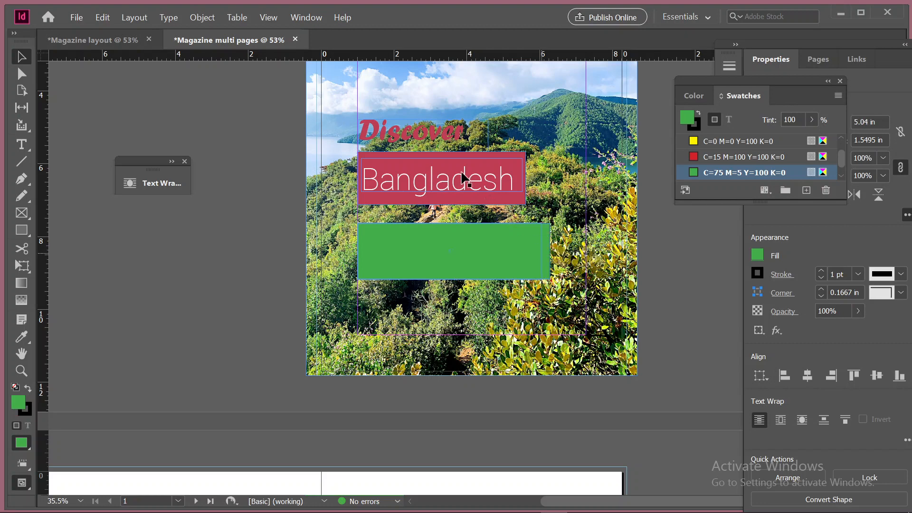
# Widen the "Discover" text frame to about 5.02 in to match the green rectangle, and select its text for formatting
pyautogui.click(440, 137)
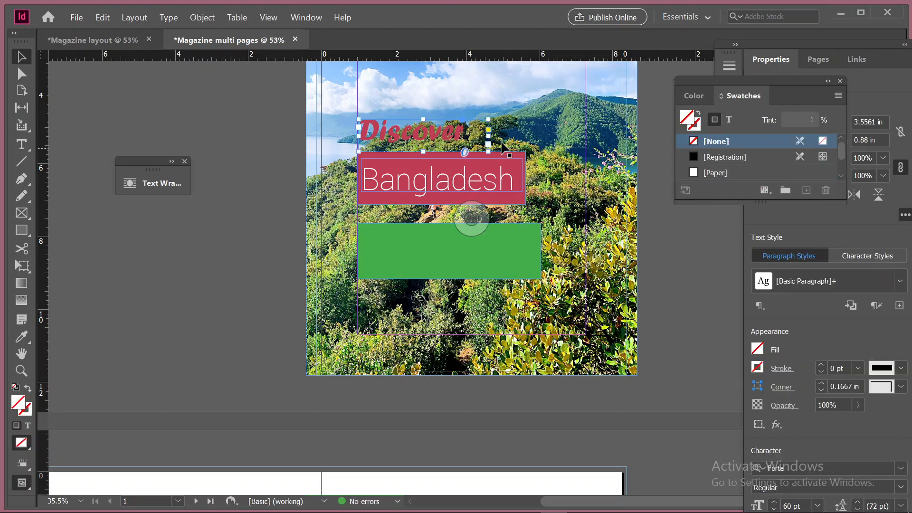
pyautogui.moveTo(488, 137); pyautogui.dragTo(541, 138)
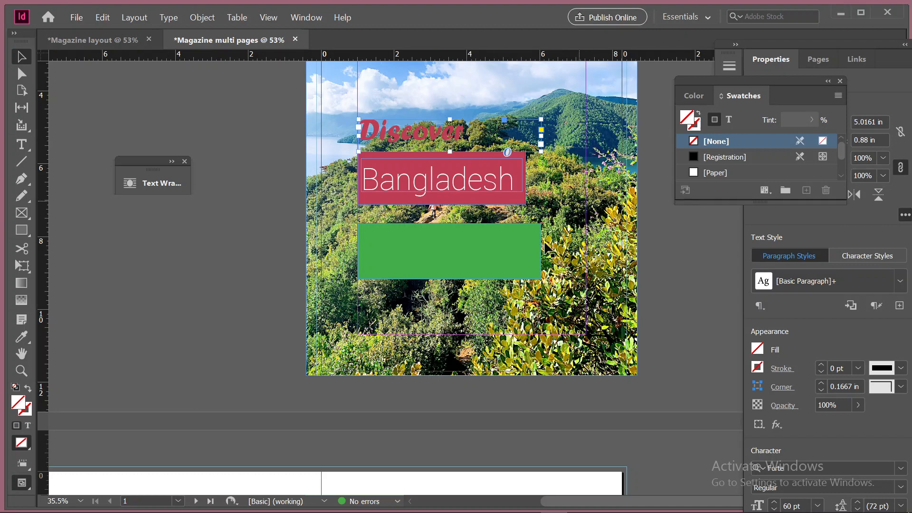
pyautogui.click(24, 144)
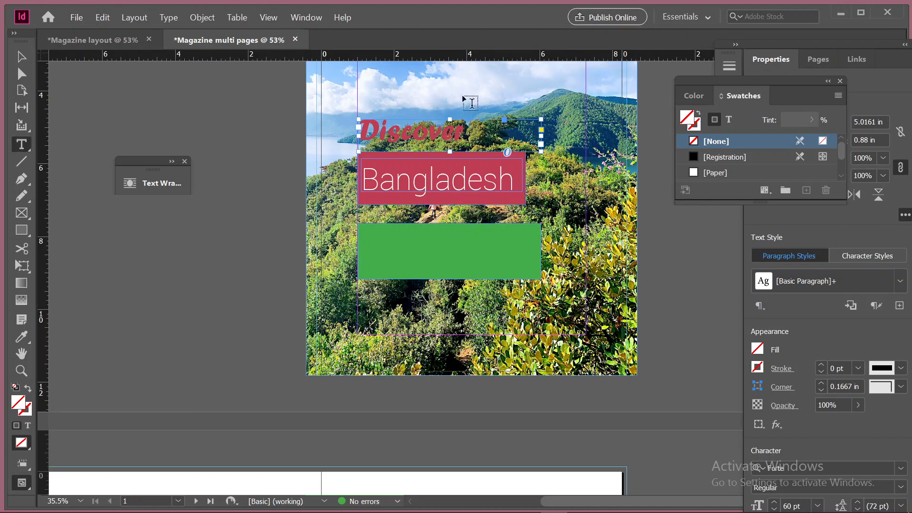
pyautogui.doubleClick(402, 134)
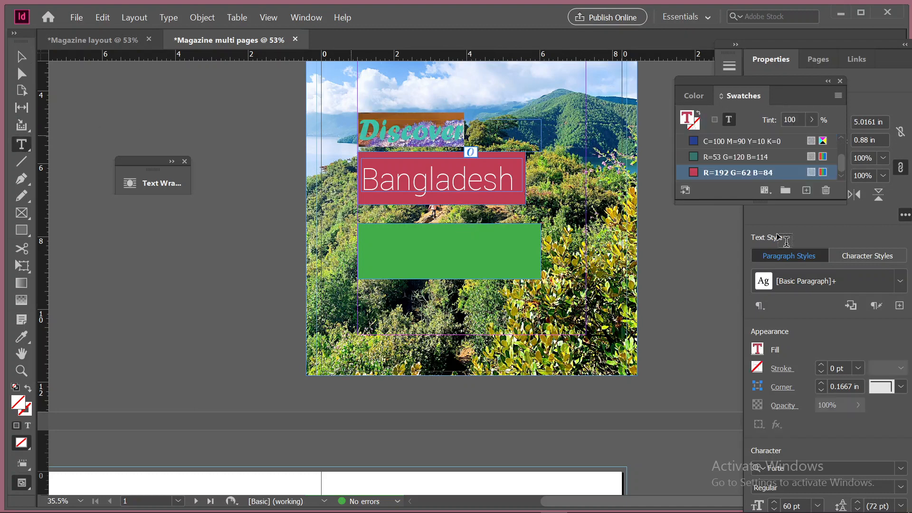
pyautogui.scroll(-4, 803, 405)
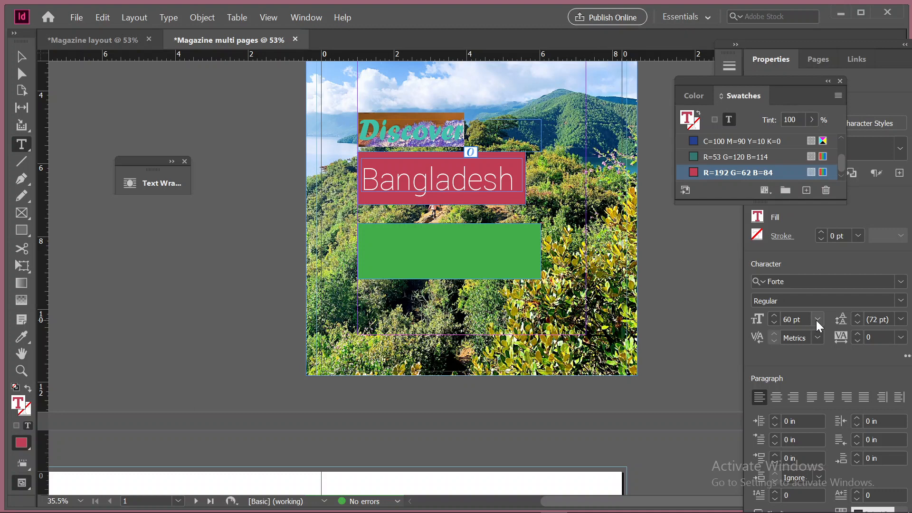
# Increase the "Discover" text to 80 pt
pyautogui.click(773, 316)
pyautogui.click(773, 315)
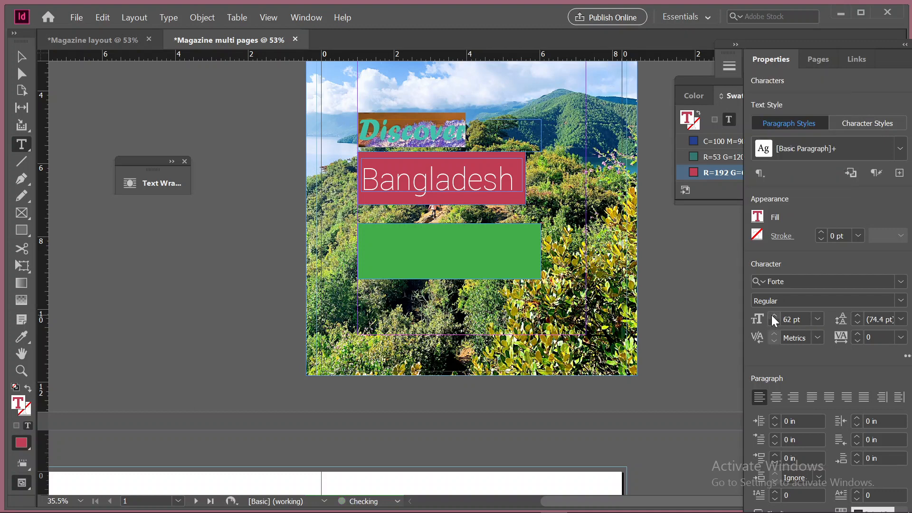
pyautogui.click(773, 316)
pyautogui.click(774, 316)
pyautogui.click(773, 316)
pyautogui.click(774, 316)
pyautogui.click(773, 316)
pyautogui.click(773, 315)
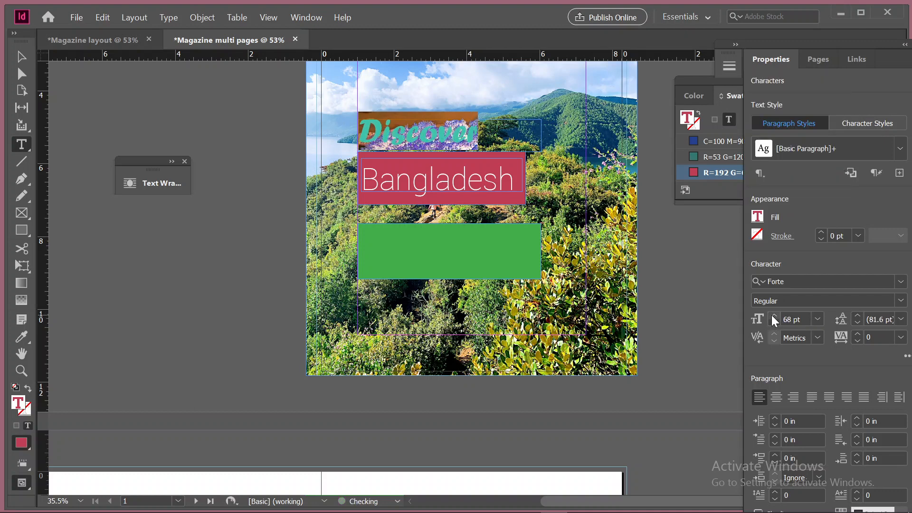
pyautogui.click(773, 316)
pyautogui.click(773, 316)
pyautogui.click(773, 315)
pyautogui.click(773, 315)
pyautogui.click(773, 316)
pyautogui.click(773, 316)
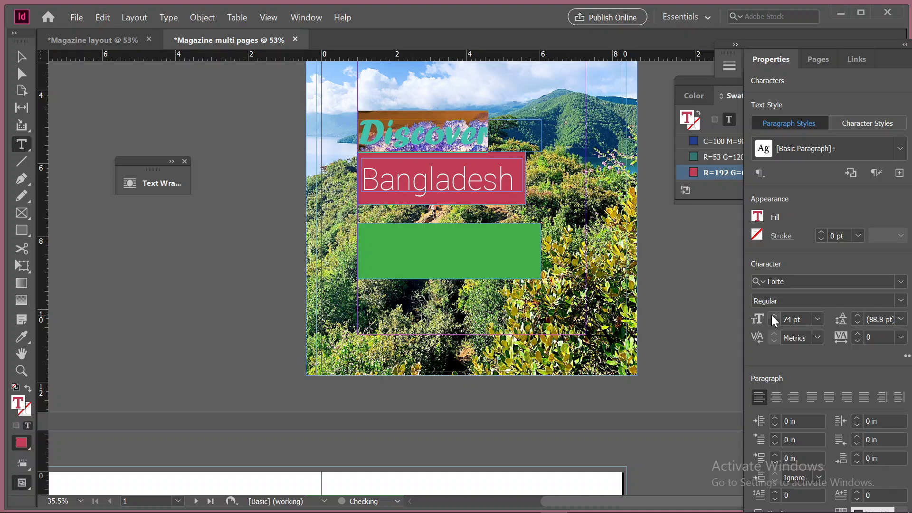
pyautogui.click(773, 316)
pyautogui.click(773, 316)
pyautogui.click(774, 316)
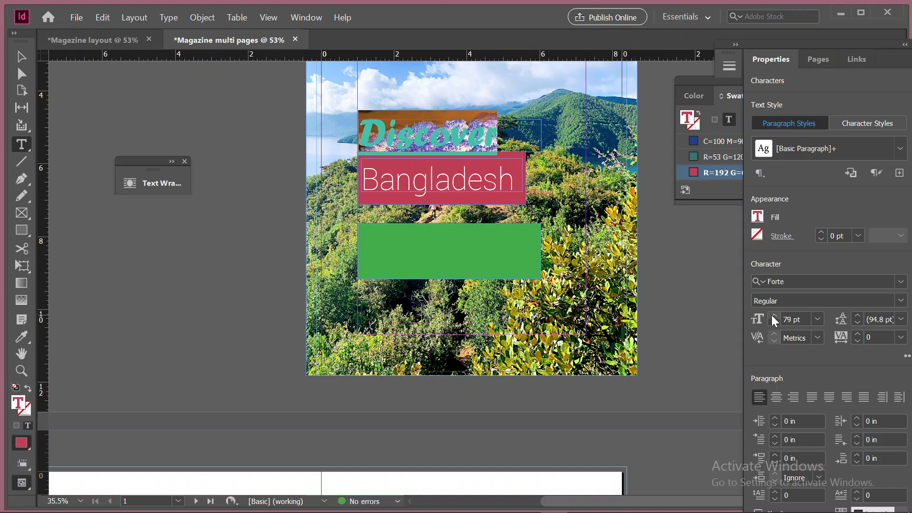
pyautogui.click(774, 315)
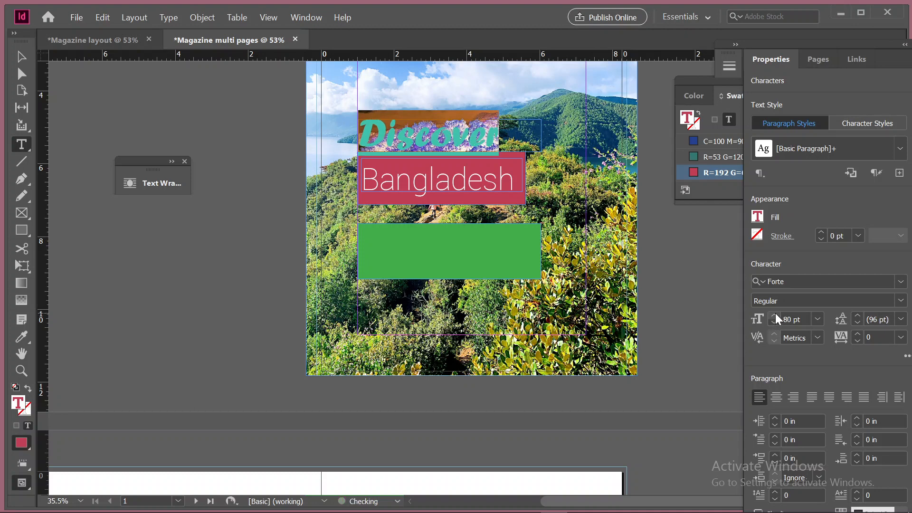
pyautogui.click(21, 56)
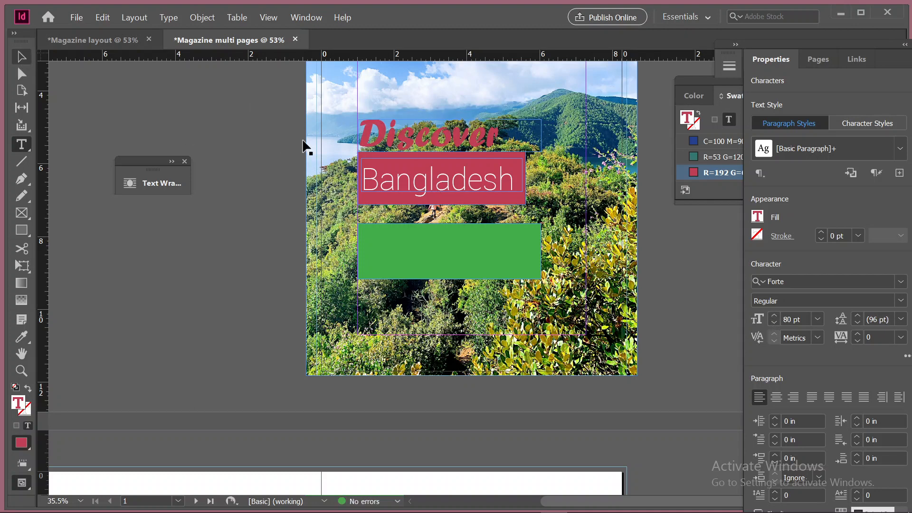
# Reduce the "Bangladesh" text to 48 pt
pyautogui.click(458, 180)
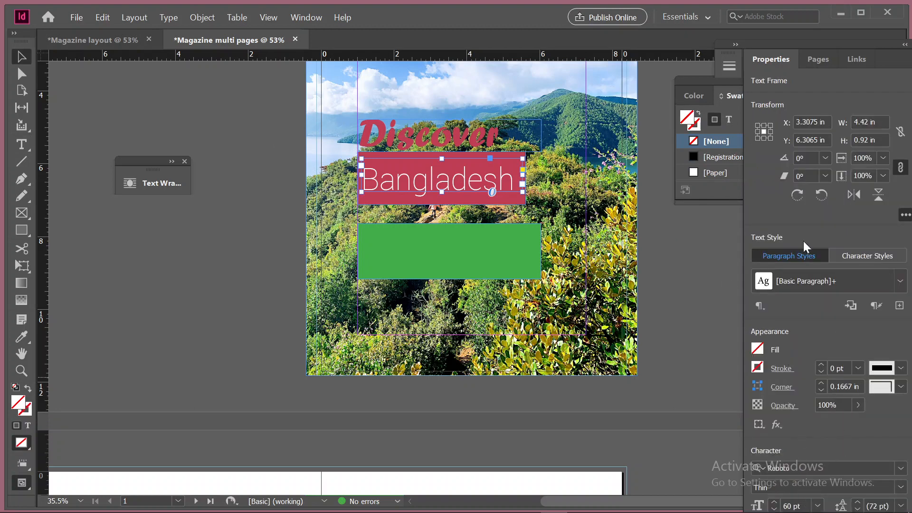
pyautogui.scroll(-4, 766, 390)
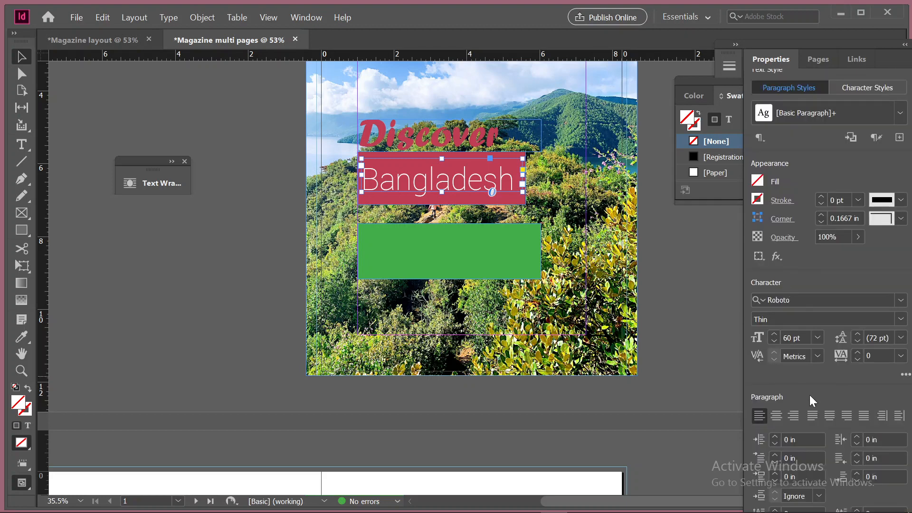
pyautogui.click(814, 337)
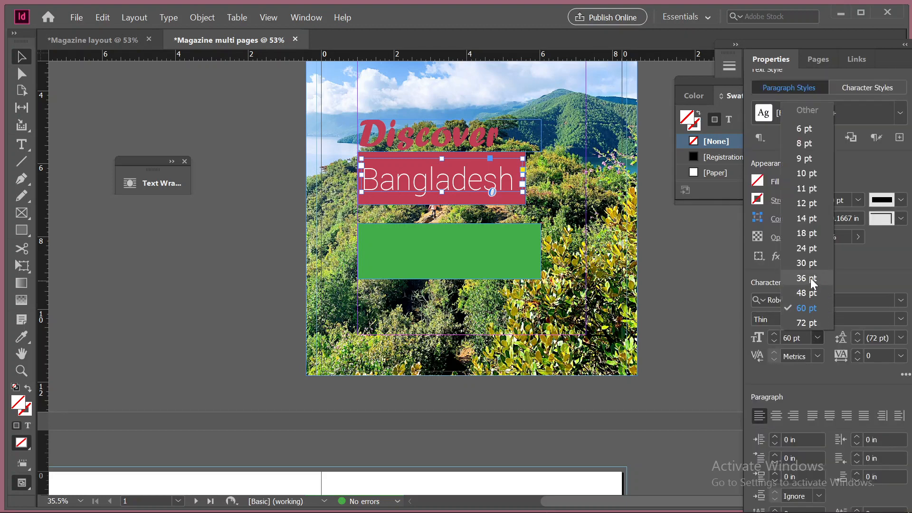
pyautogui.click(813, 292)
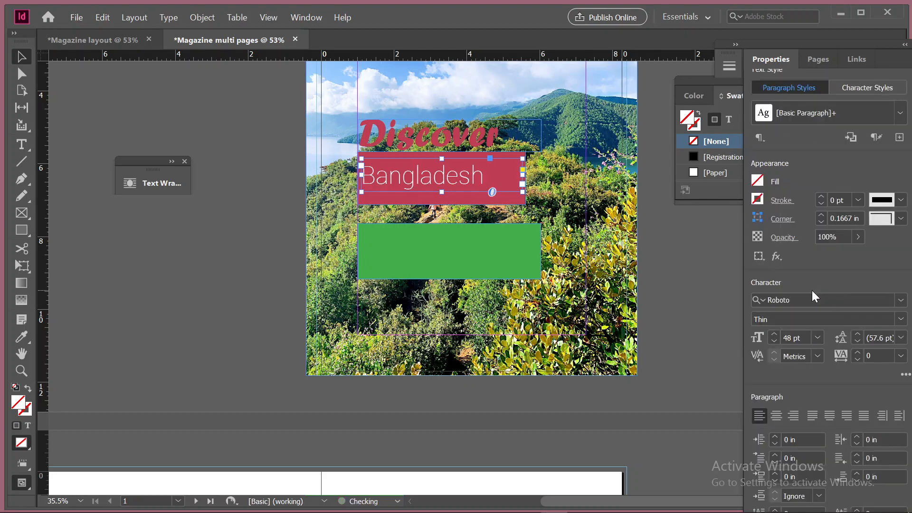
pyautogui.click(267, 273)
# Shrink the "Bangladesh" text frame, its crimson rectangle to about 3.9 × 1.24 in, and the green rectangle to about 4.72 × 1.24 in
pyautogui.click(502, 261)
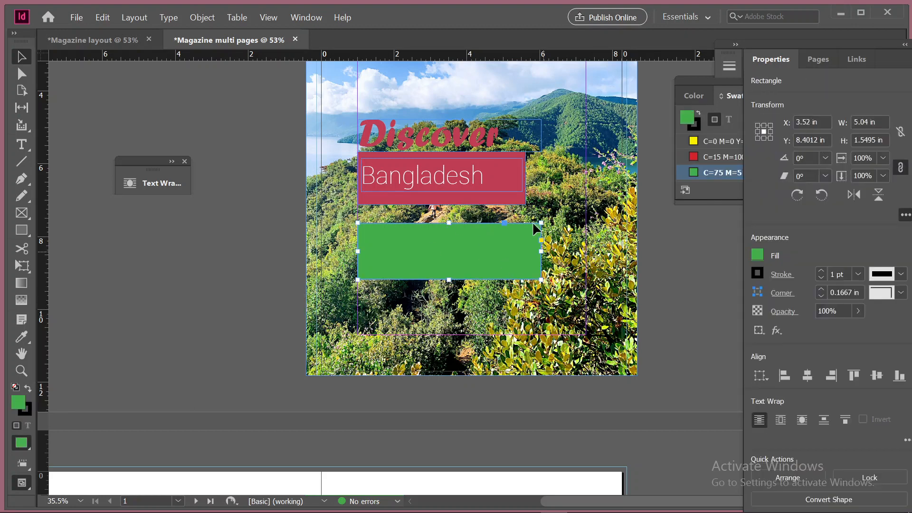
pyautogui.click(522, 175)
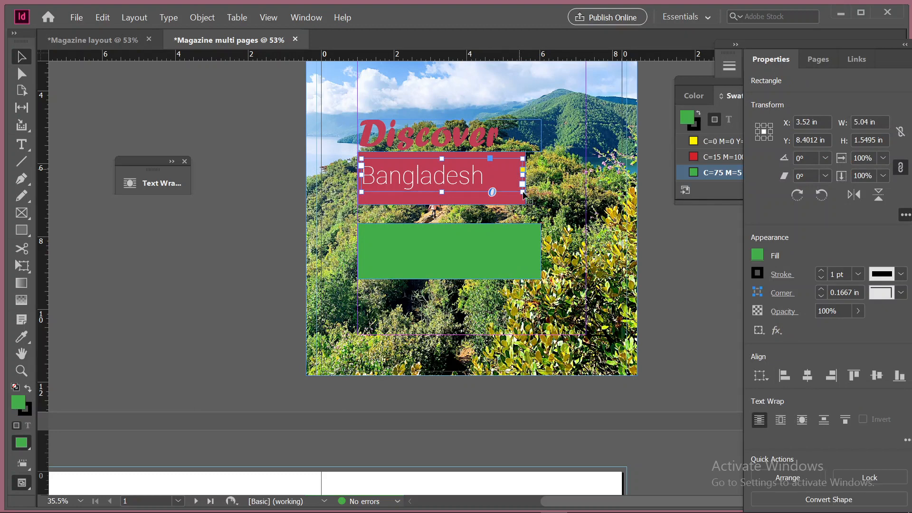
pyautogui.click(522, 190)
pyautogui.moveTo(523, 190); pyautogui.dragTo(499, 196)
pyautogui.click(526, 205)
pyautogui.click(525, 250)
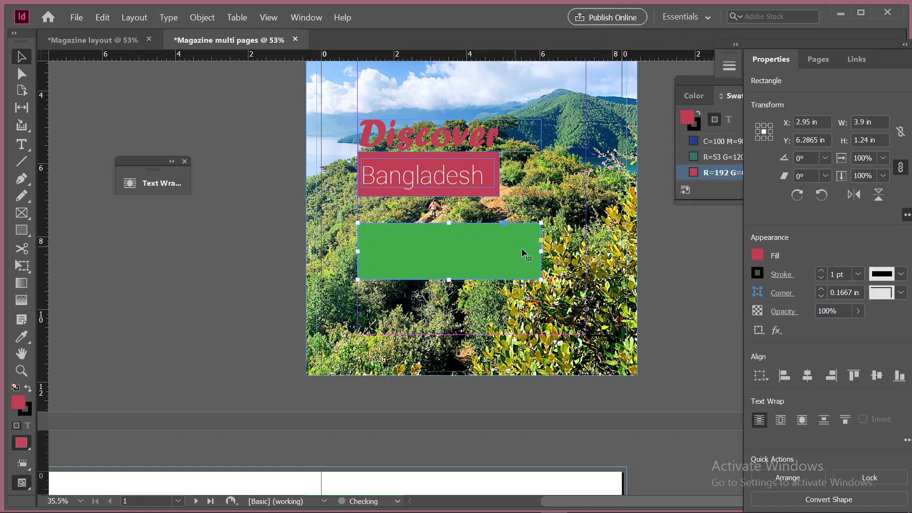
pyautogui.moveTo(541, 279); pyautogui.dragTo(529, 267)
# Move the "Discover" text frame up to a Y position of about 4.87 in, above the crimson rectangle
pyautogui.click(489, 138)
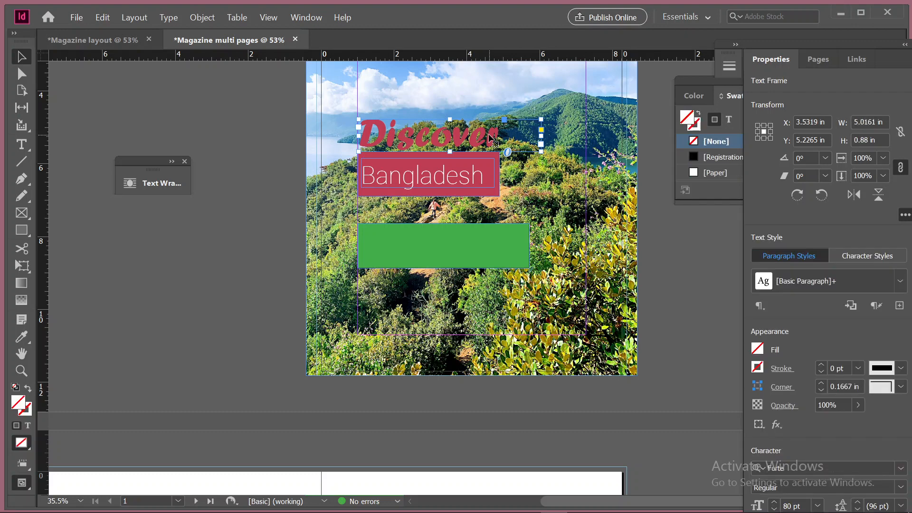
pyautogui.press('Up')
pyautogui.press('Up')
pyautogui.press('Up')
pyautogui.press('Up')
pyautogui.press('Up')
pyautogui.press('Up')
pyautogui.press('Up')
pyautogui.press('Up')
pyautogui.press('Up')
pyautogui.press('Up')
pyautogui.press('Up')
pyautogui.press('Up')
pyautogui.press('Up')
pyautogui.press('Up')
pyautogui.press('Up')
pyautogui.press('Up')
pyautogui.press('Up')
pyautogui.press('Up')
pyautogui.press('Up')
pyautogui.press('Up')
pyautogui.press('Up')
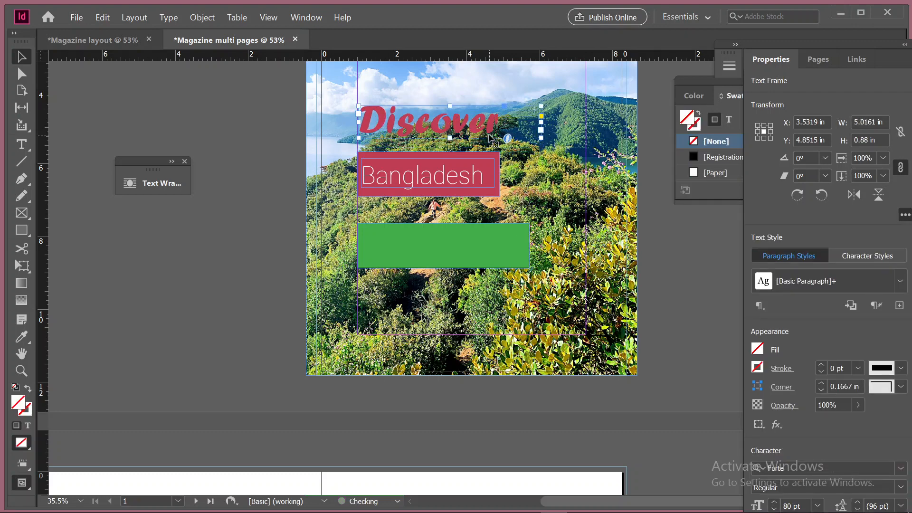
pyautogui.press('Down')
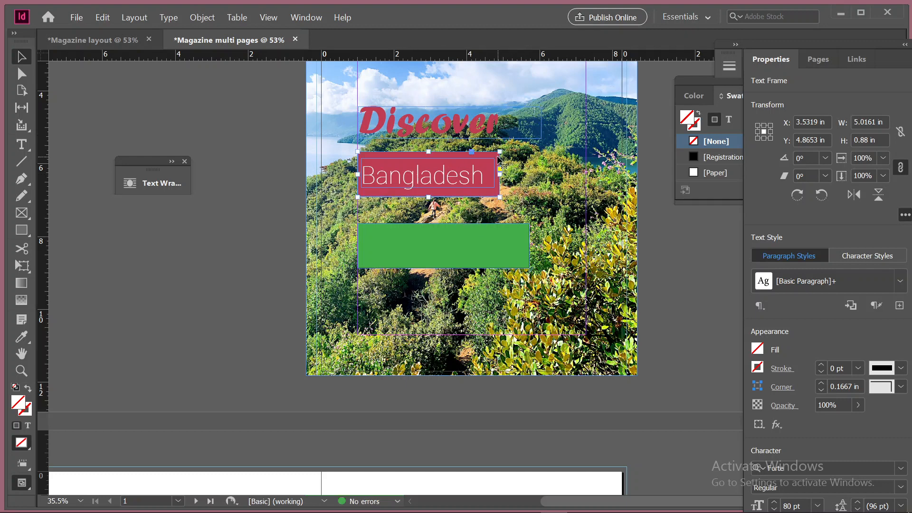
# Centre the "Bangladesh" text frame within its crimson rectangle
pyautogui.click(428, 180)
pyautogui.keyDown('shift'); pyautogui.click(428, 180); pyautogui.keyUp('shift')
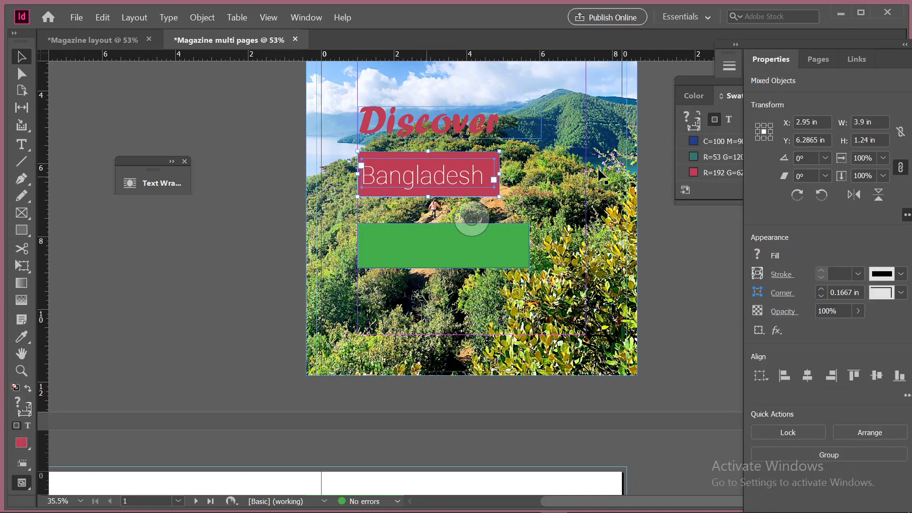
pyautogui.click(877, 376)
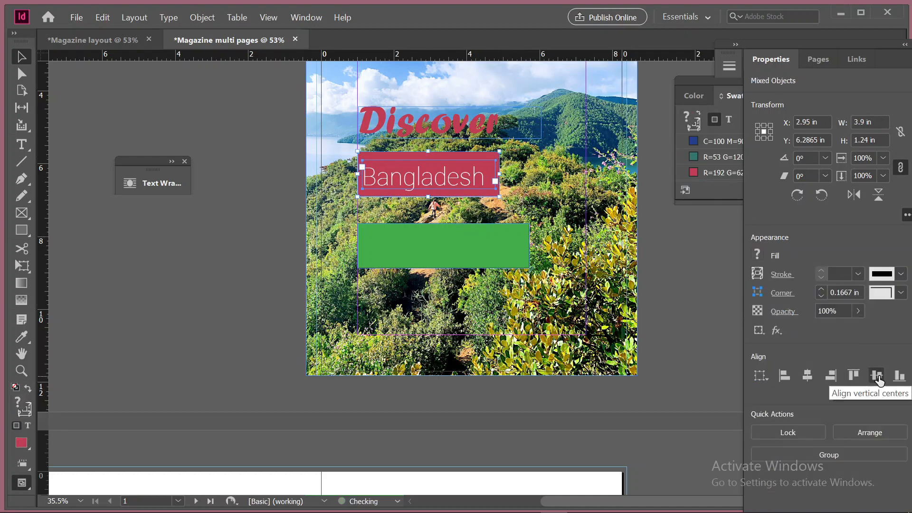
pyautogui.click(264, 261)
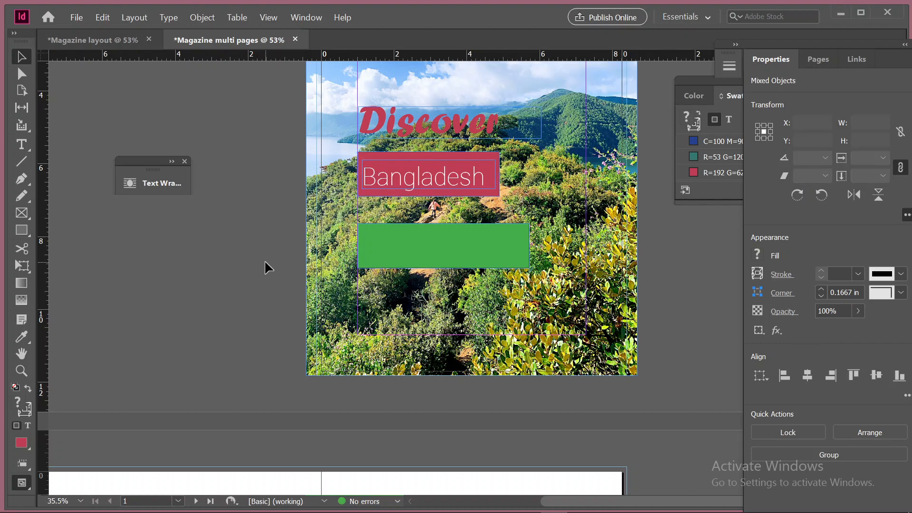
# Group the crimson rectangle with the "Bangladesh" text frame
pyautogui.click(457, 158)
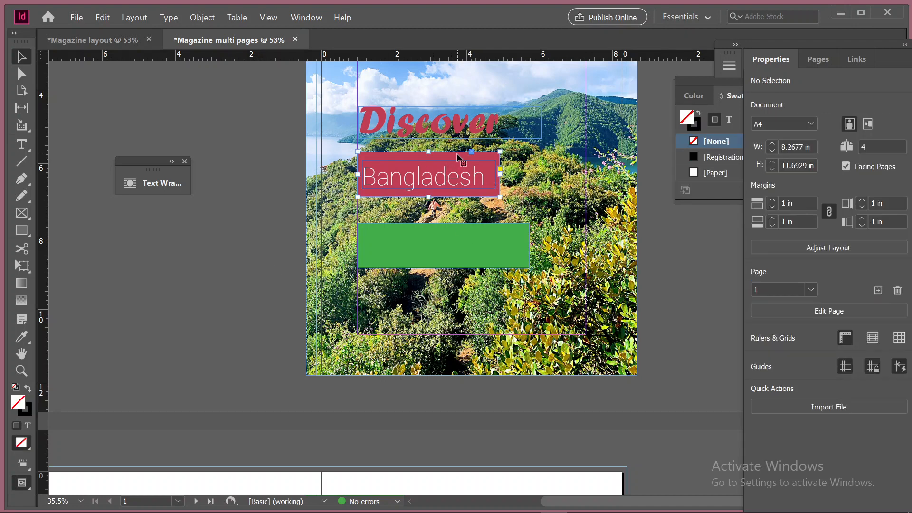
pyautogui.keyDown('shift'); pyautogui.click(457, 182); pyautogui.keyUp('shift')
pyautogui.hotkey('ctrl', 'g')
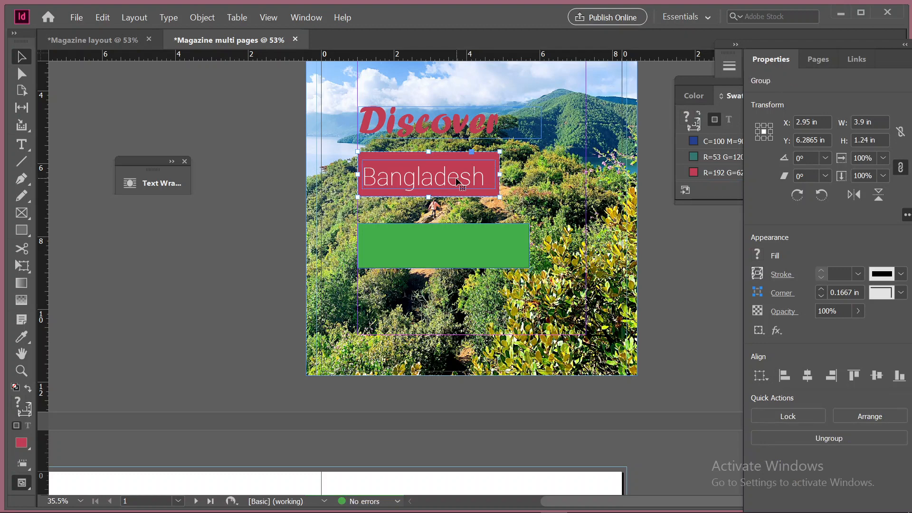
# Distribute the "Discover" frame, the "Bangladesh" group and the green rectangle evenly by their vertical centres
pyautogui.keyDown('shift'); pyautogui.click(418, 127); pyautogui.keyUp('shift')
pyautogui.keyDown('shift'); pyautogui.click(444, 241); pyautogui.keyUp('shift')
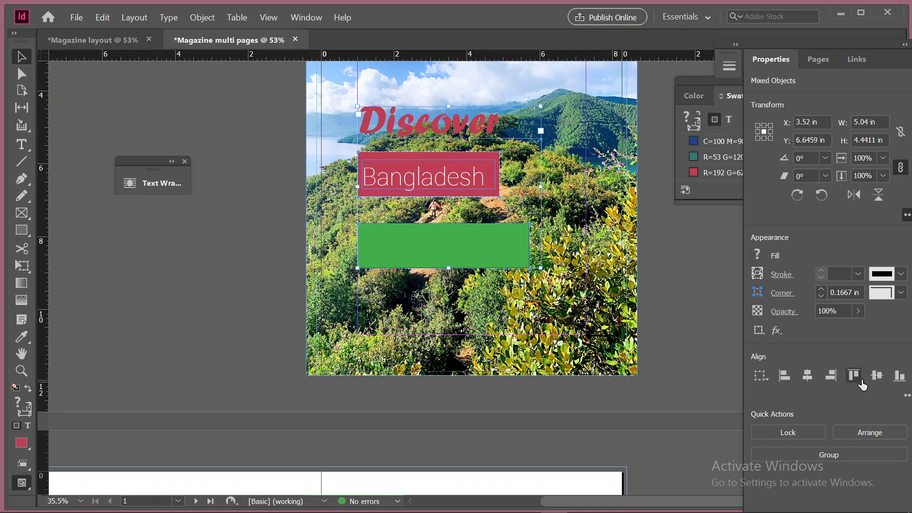
pyautogui.click(907, 396)
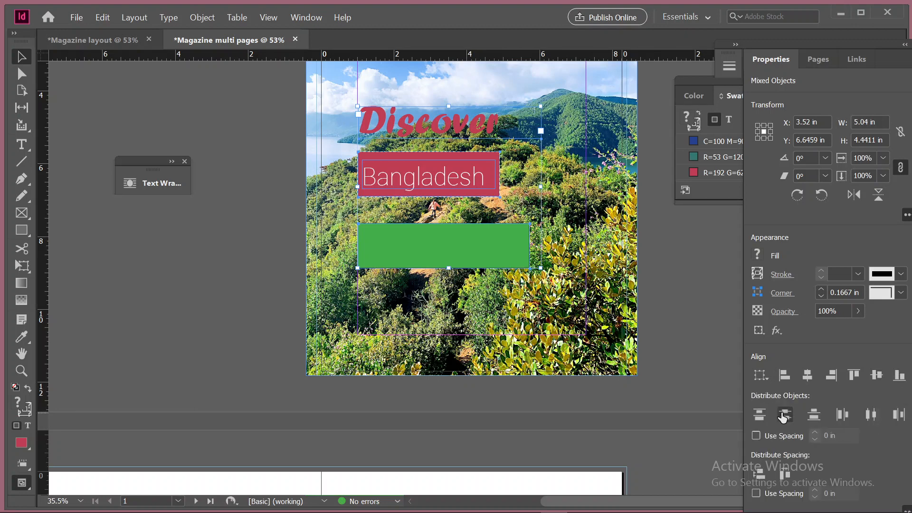
pyautogui.click(784, 414)
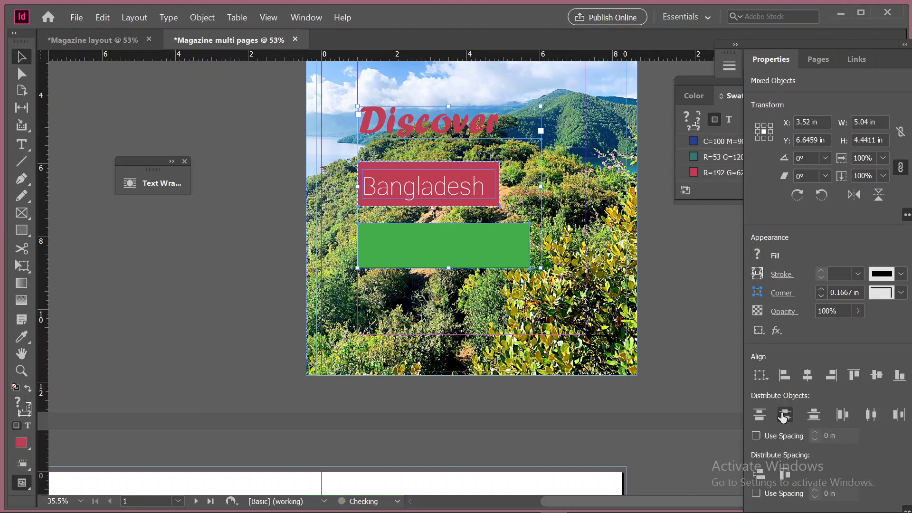
pyautogui.click(227, 263)
# Move the "Discover" frame, the "Bangladesh" group and the green rectangle down together to a Y position of about 7.2 in
pyautogui.scroll(3, 223, 280)
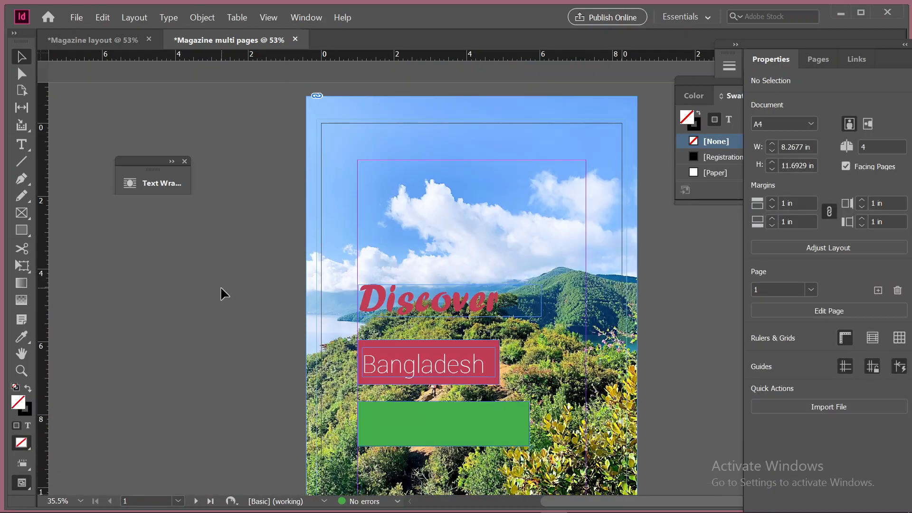
pyautogui.scroll(3, 219, 289)
pyautogui.scroll(-3, 220, 289)
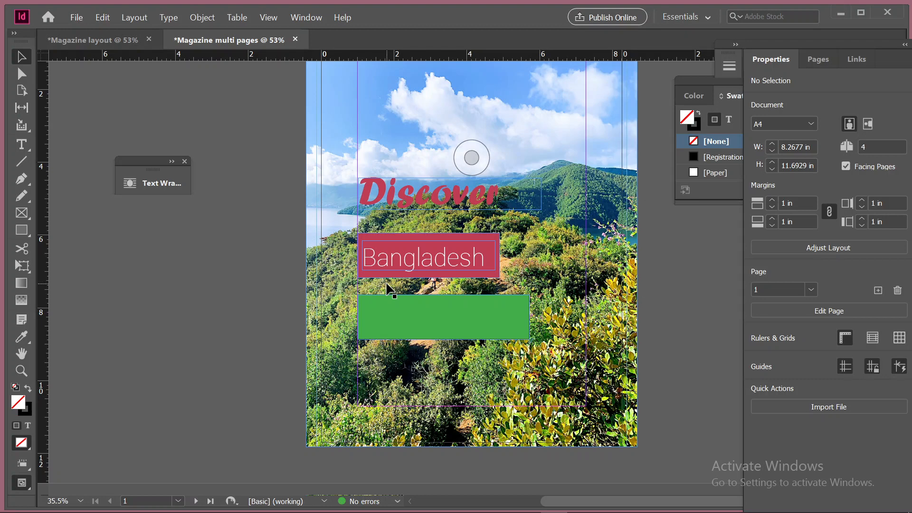
pyautogui.click(383, 194)
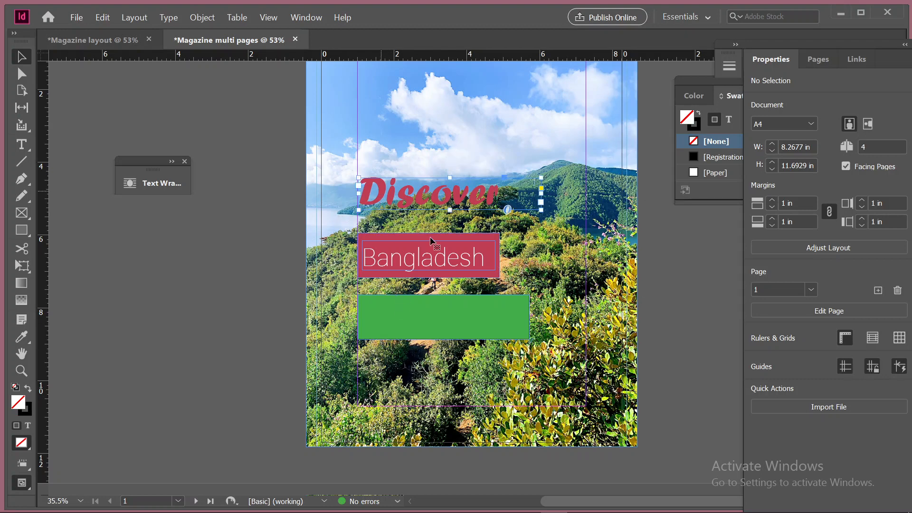
pyautogui.keyDown('shift'); pyautogui.click(431, 252); pyautogui.keyUp('shift')
pyautogui.keyDown('shift'); pyautogui.click(426, 312); pyautogui.keyUp('shift')
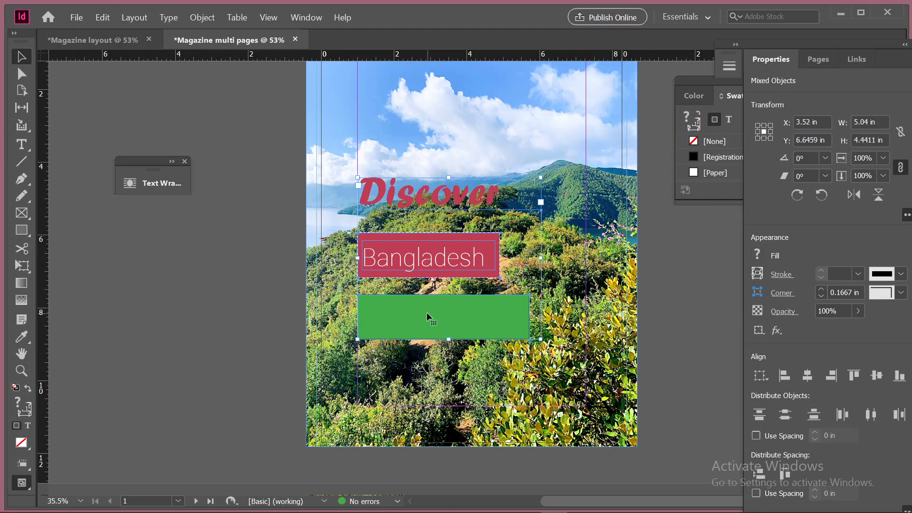
pyautogui.hotkey('shift', 'Down')
pyautogui.hotkey('shift', 'Down')
pyautogui.hotkey('shift', 'Down')
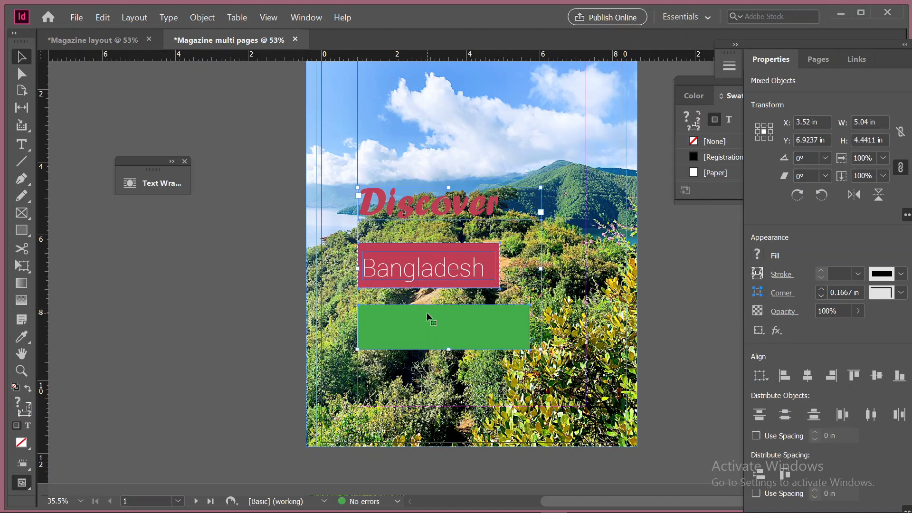
pyautogui.hotkey('shift', 'Down')
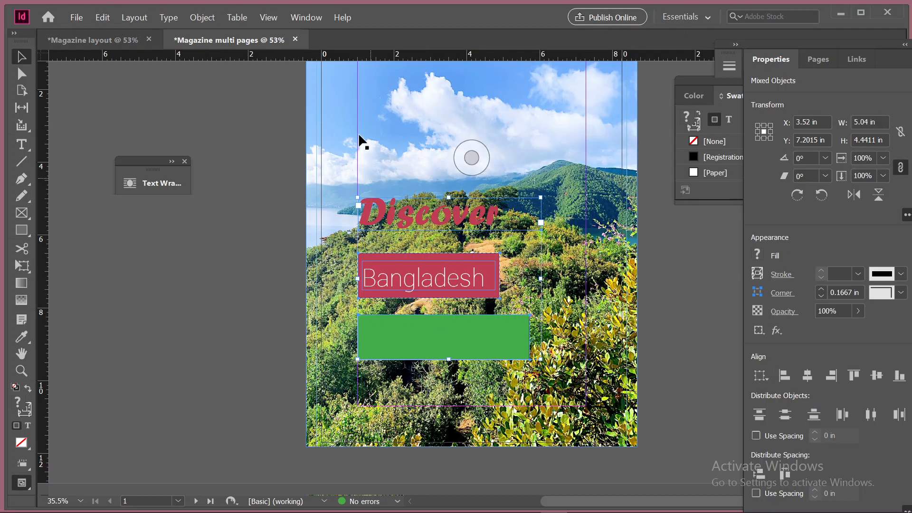
pyautogui.click(226, 289)
# Enlarge the green rectangle downward to about 4.76 in wide and 1.82 in high
pyautogui.scroll(2, 285, 353)
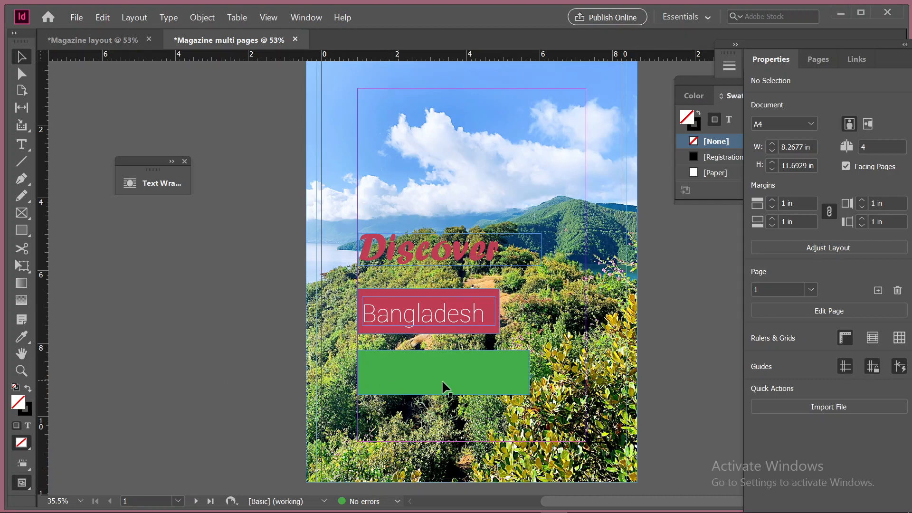
pyautogui.click(458, 368)
pyautogui.scroll(-3, 477, 369)
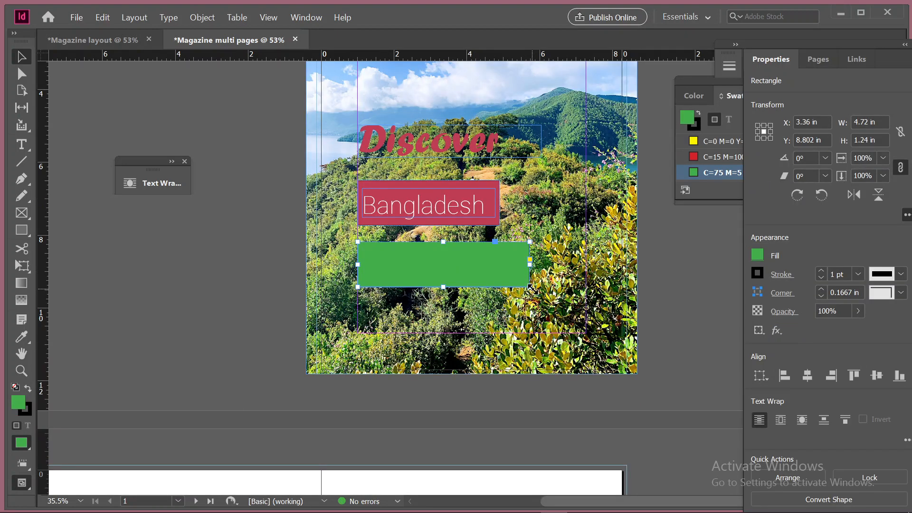
pyautogui.moveTo(531, 287); pyautogui.dragTo(532, 308)
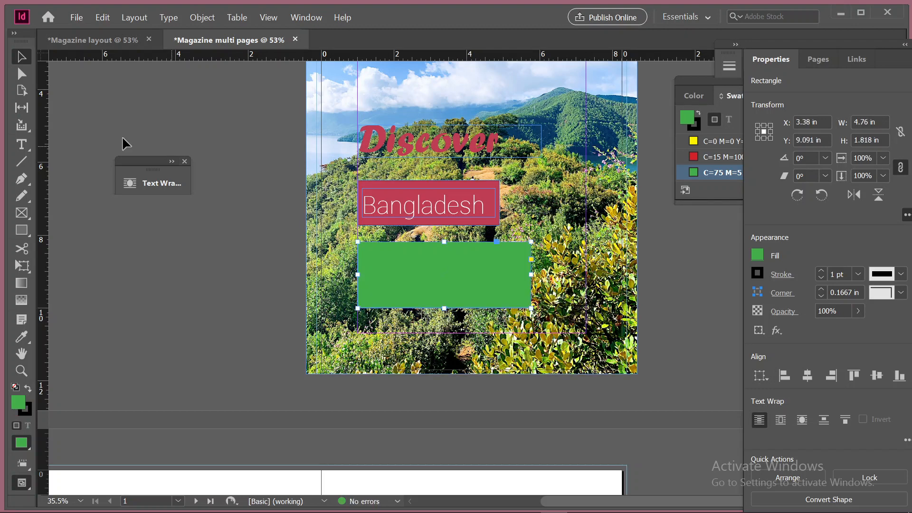
# Draw a text frame about 4.62 in wide and 1.53 in high over the green rectangle and fill it with placeholder text
pyautogui.click(21, 145)
pyautogui.click(366, 249)
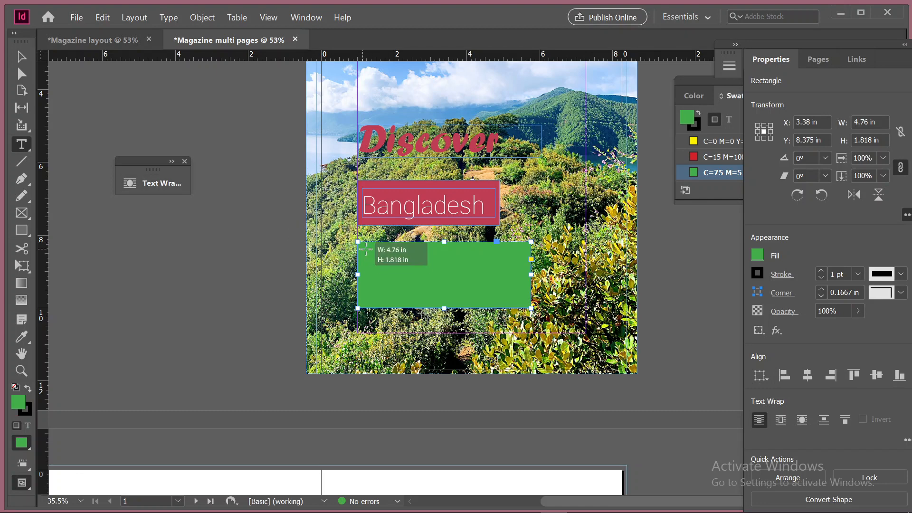
pyautogui.moveTo(366, 248); pyautogui.dragTo(532, 306)
pyautogui.rightClick(374, 256)
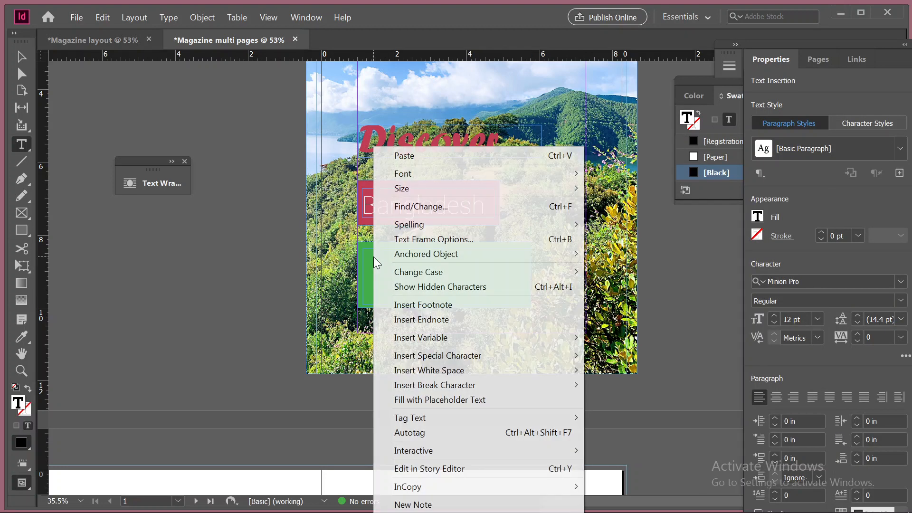
pyautogui.click(452, 400)
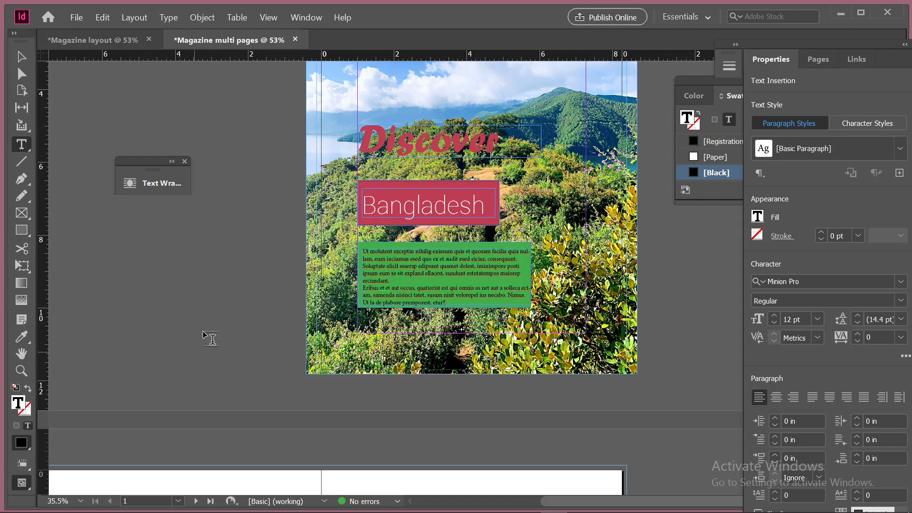
# Colour all the placeholder text in the green block with the crimson R=192 G=62 B=84 swatch
pyautogui.moveTo(362, 266); pyautogui.dragTo(381, 267)
pyautogui.tripleClick(381, 267)
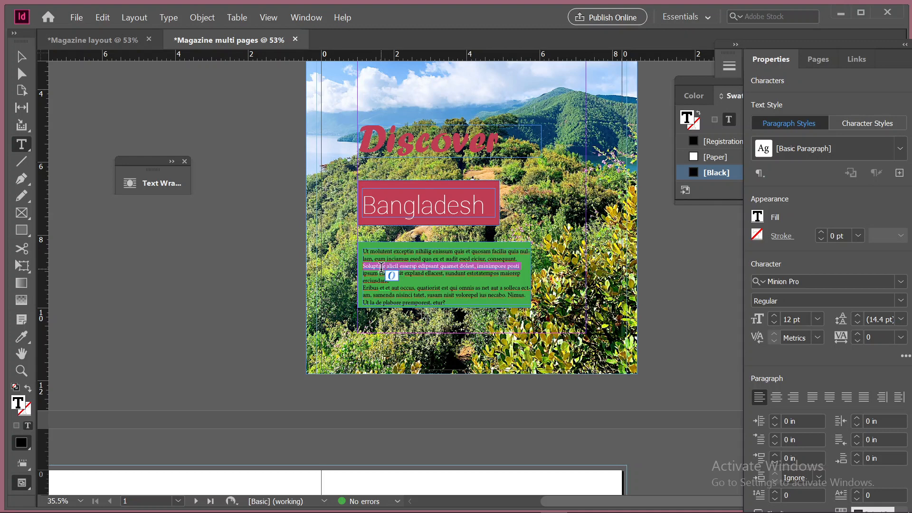
pyautogui.hotkey('ctrl', 'a')
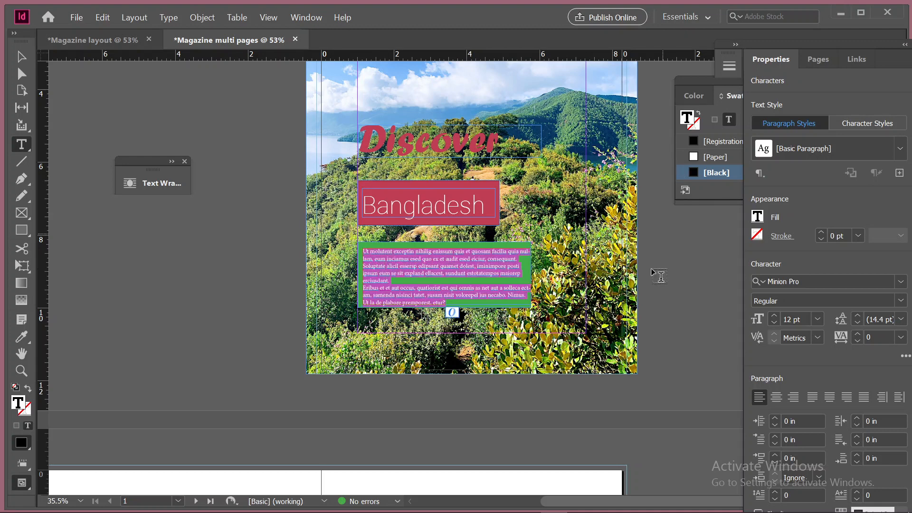
pyautogui.click(758, 221)
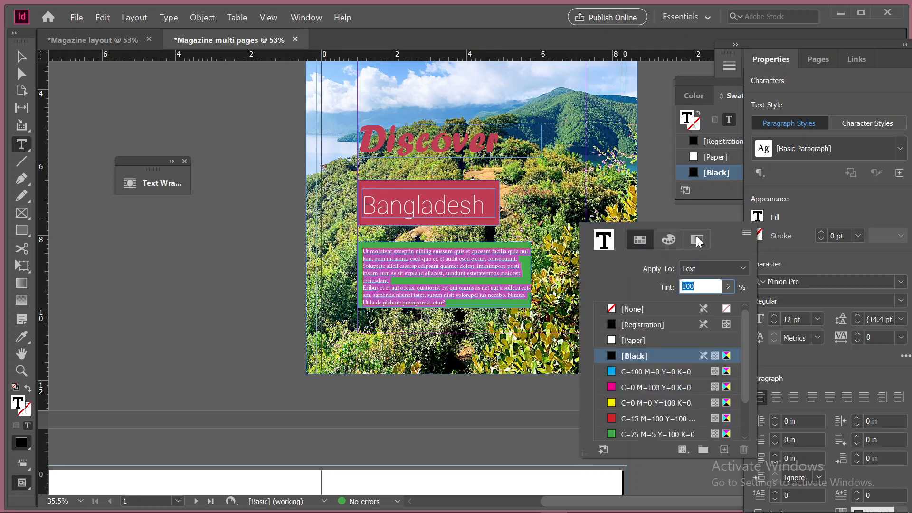
pyautogui.scroll(-3, 646, 394)
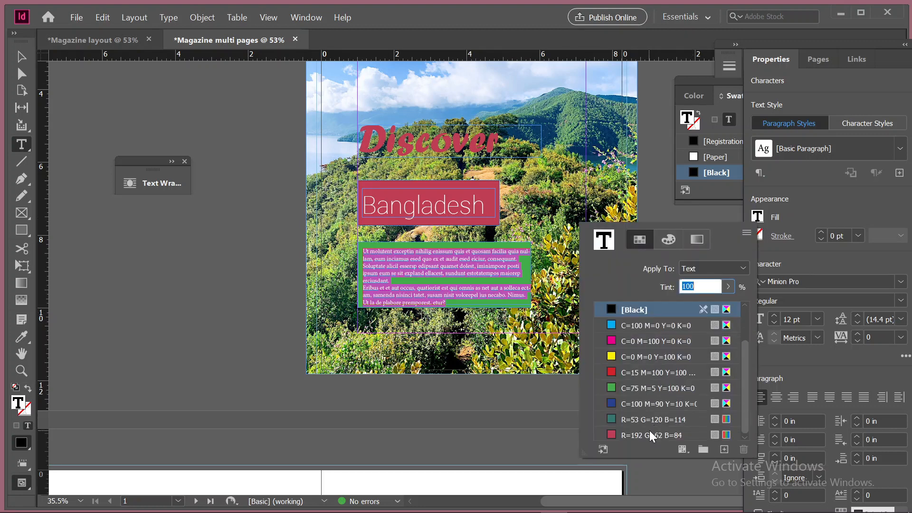
pyautogui.click(649, 431)
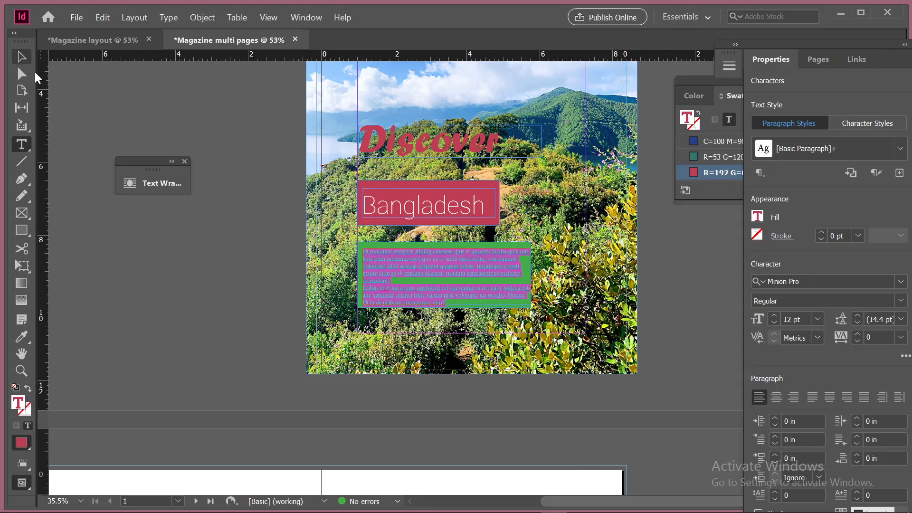
pyautogui.click(164, 291)
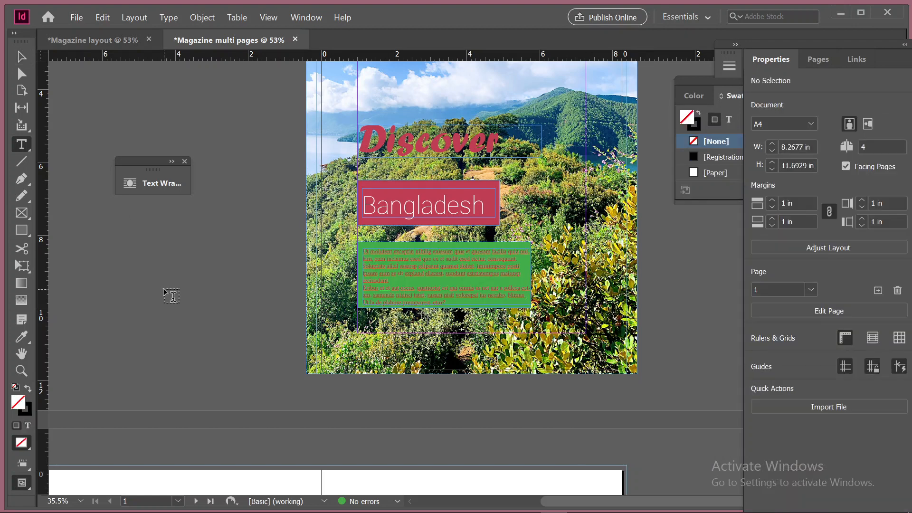
# Set the fill of all the placeholder text in the green block to the [Paper] swatch
pyautogui.doubleClick(398, 259)
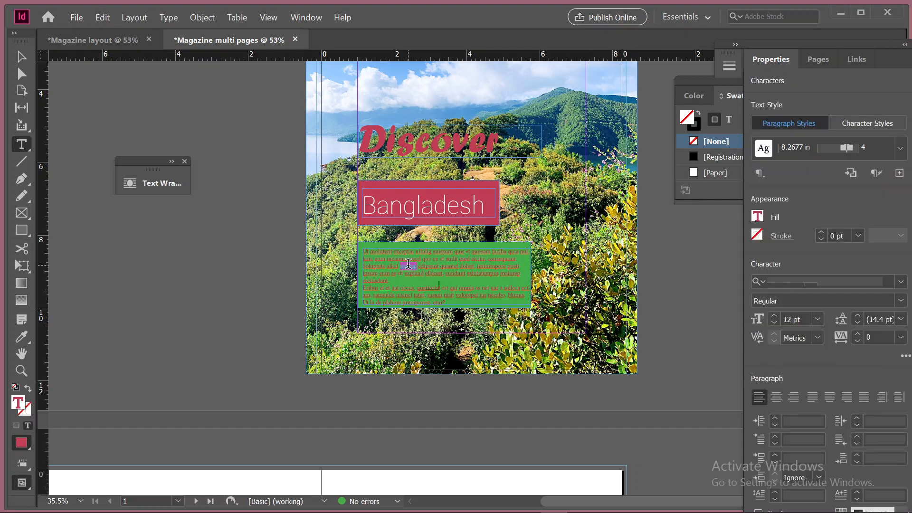
pyautogui.tripleClick(409, 264)
pyautogui.click(409, 264)
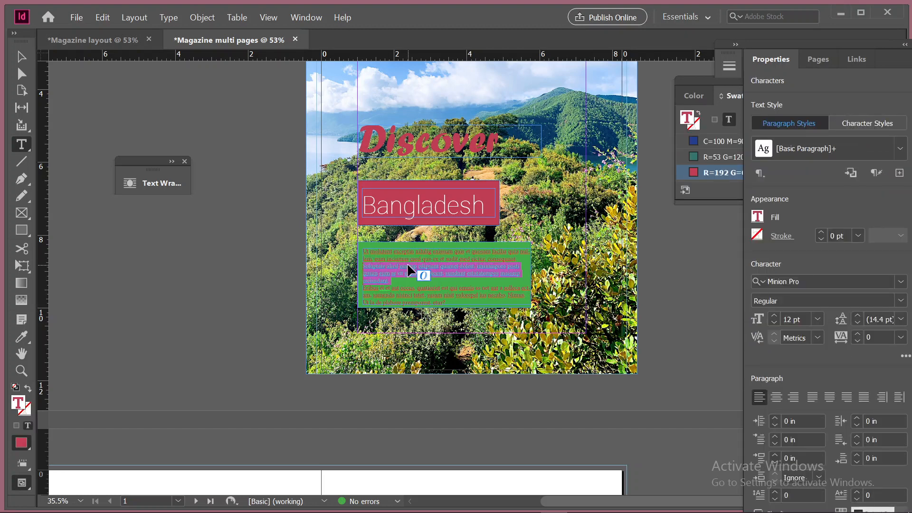
pyautogui.click(407, 263)
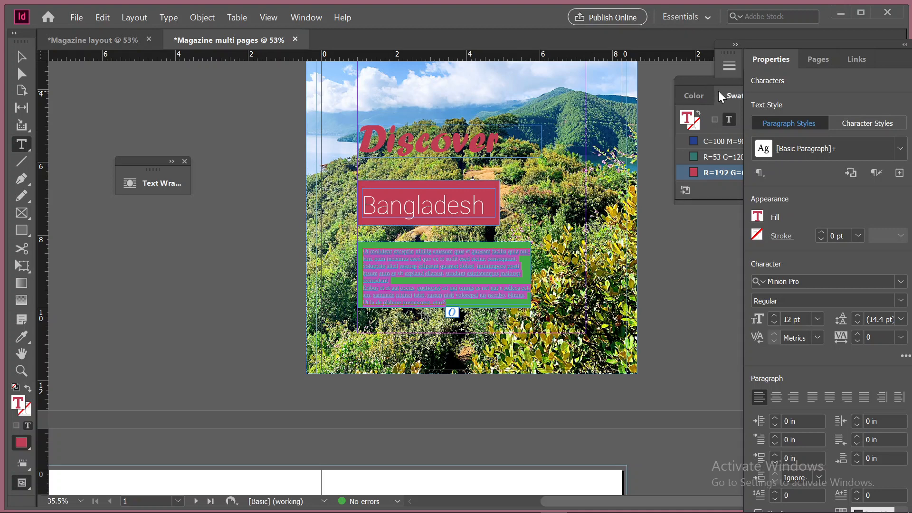
pyautogui.moveTo(718, 95); pyautogui.dragTo(635, 61)
pyautogui.scroll(3, 691, 144)
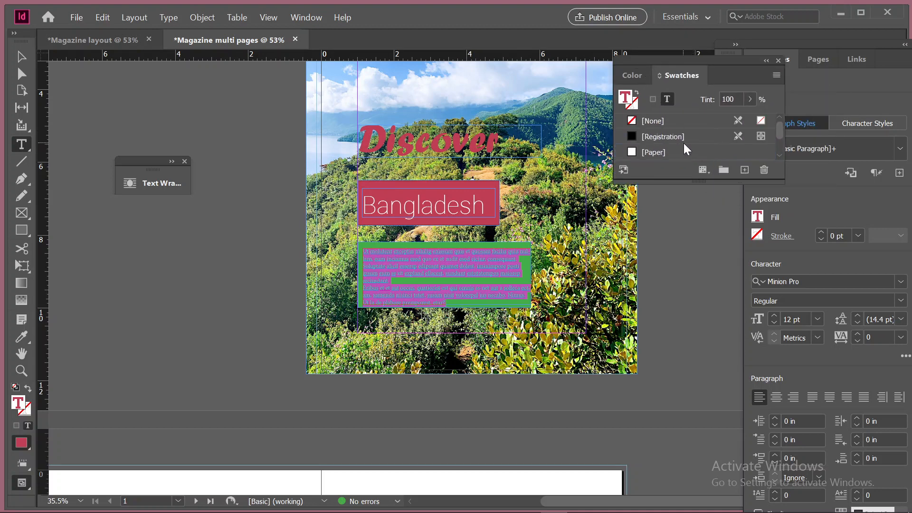
pyautogui.click(662, 148)
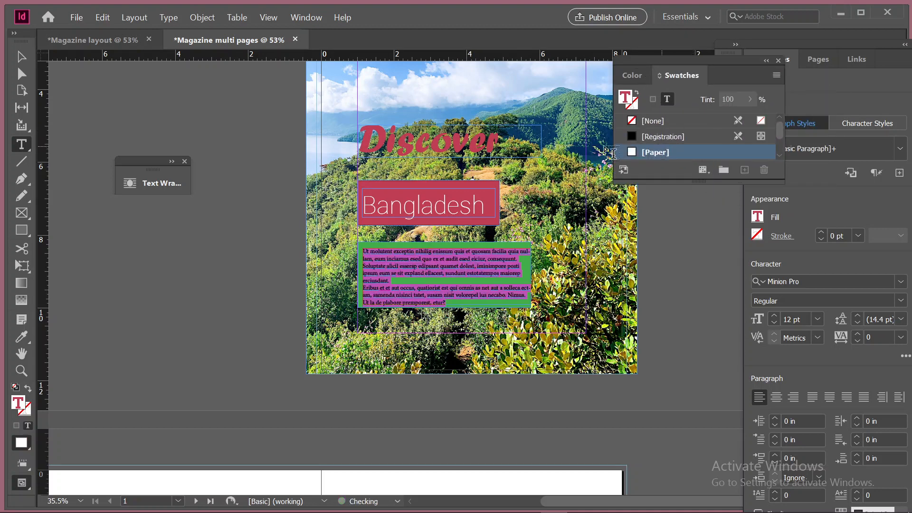
pyautogui.click(21, 56)
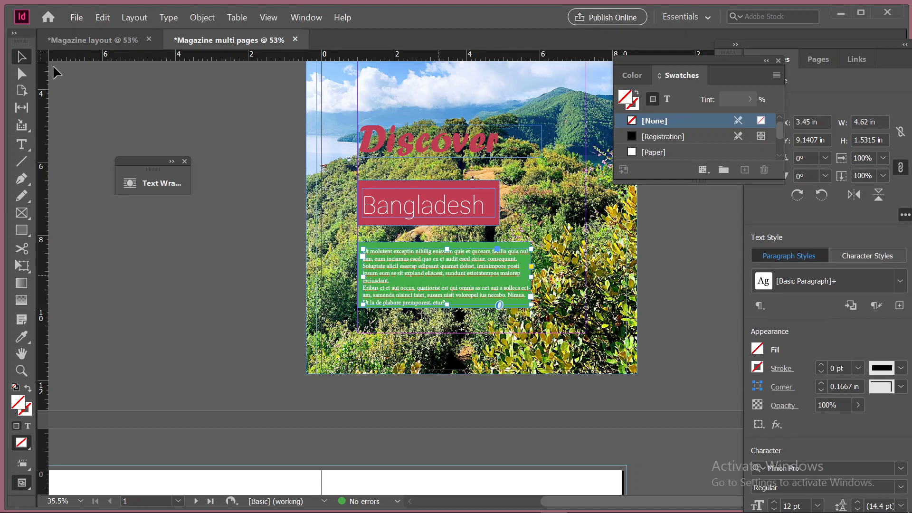
pyautogui.click(22, 145)
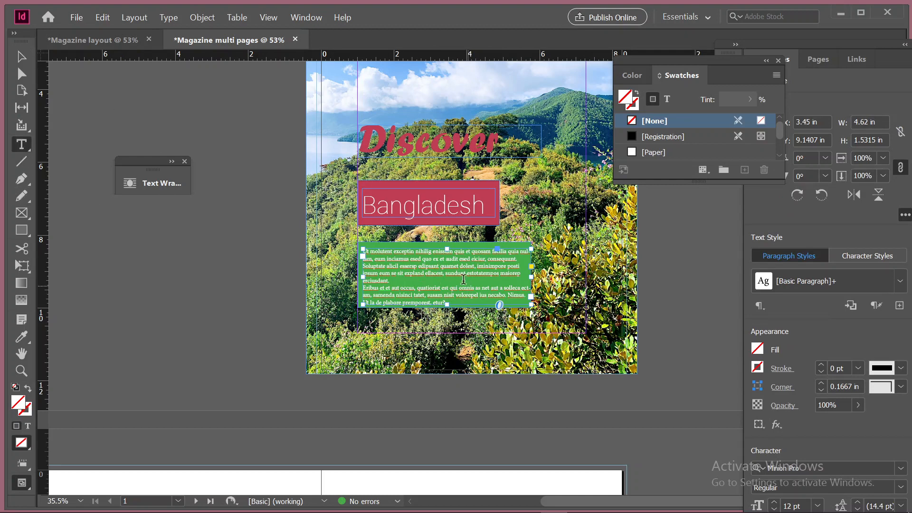
pyautogui.tripleClick(448, 265)
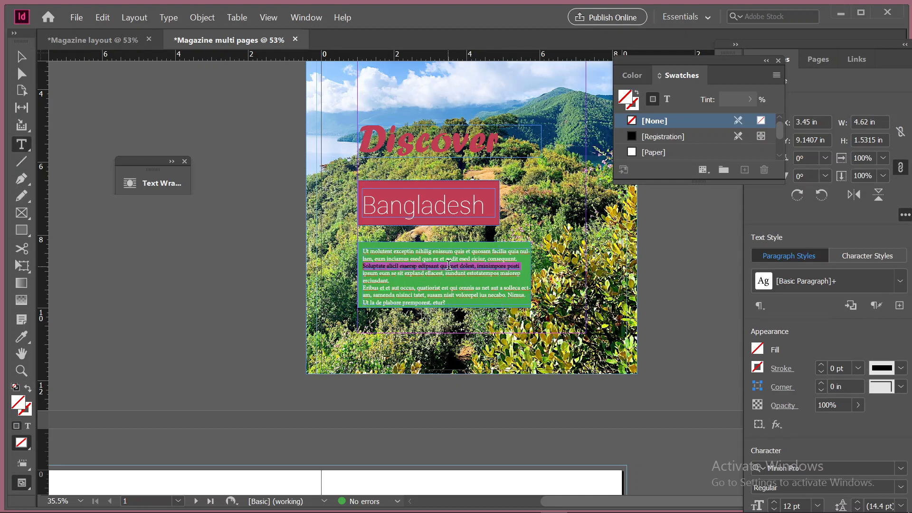
pyautogui.click(449, 265)
pyautogui.click(448, 265)
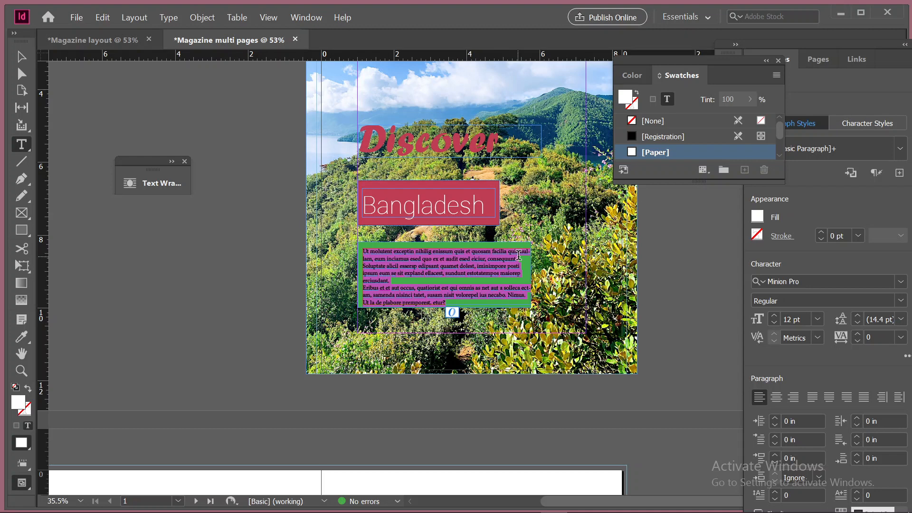
pyautogui.click(21, 57)
pyautogui.click(224, 95)
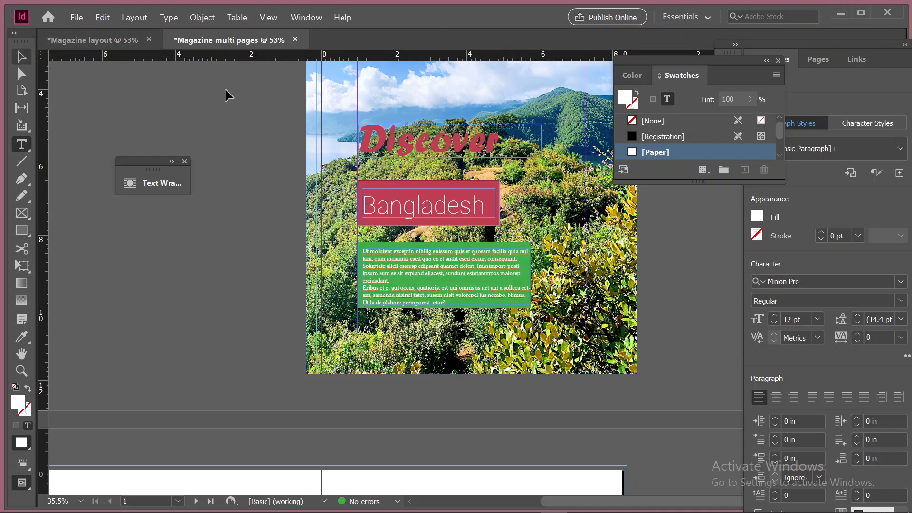
pyautogui.press('Escape')
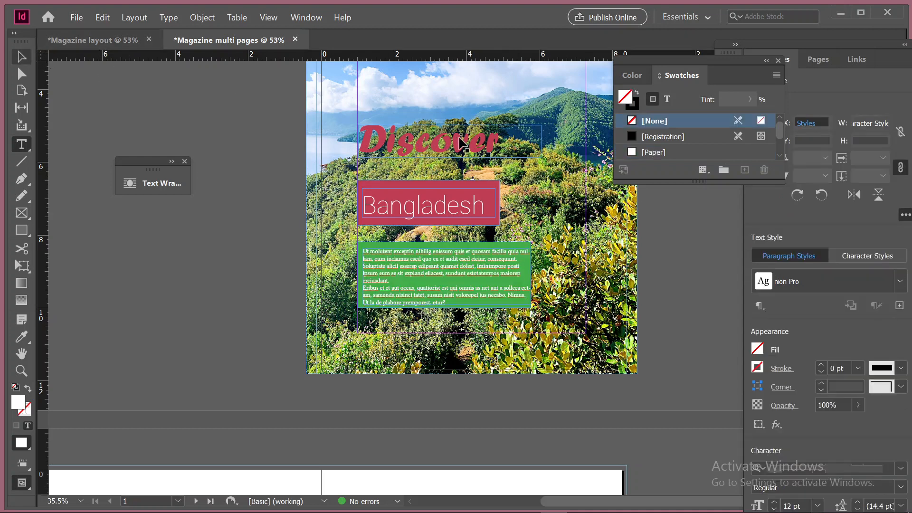
pyautogui.click(300, 153)
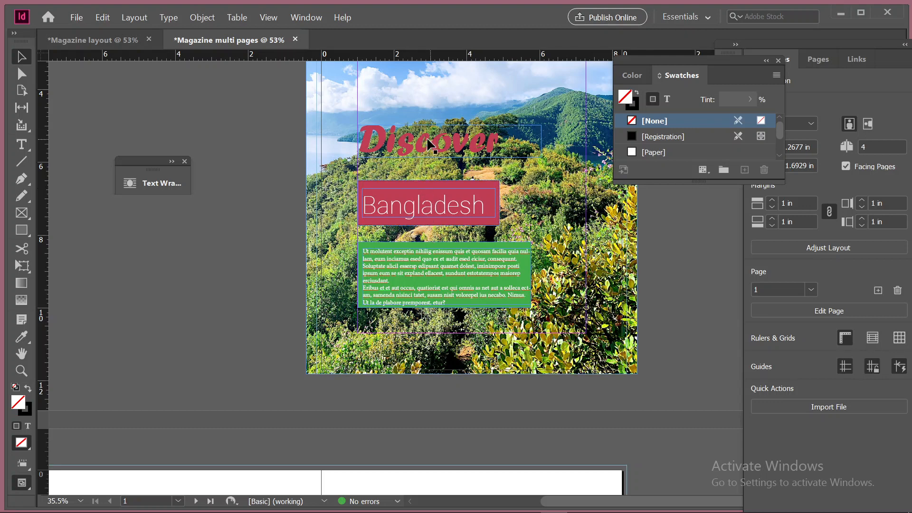
# Set the leading of the placeholder text frame on the green block to 18 pt
pyautogui.click(419, 269)
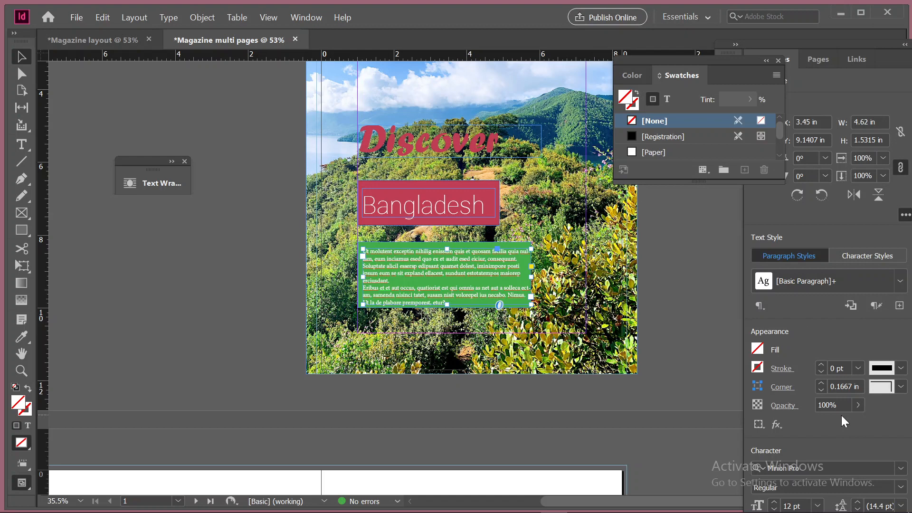
pyautogui.scroll(-5, 860, 440)
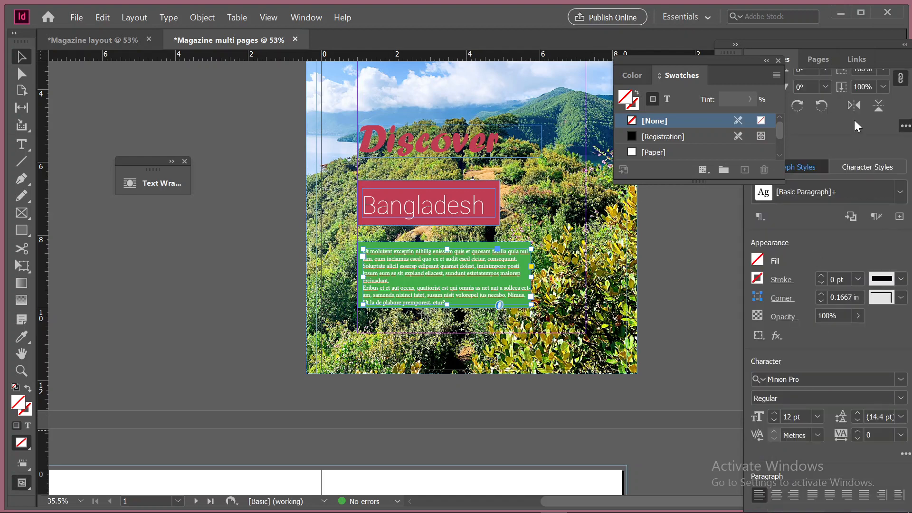
pyautogui.moveTo(790, 46); pyautogui.dragTo(778, 6)
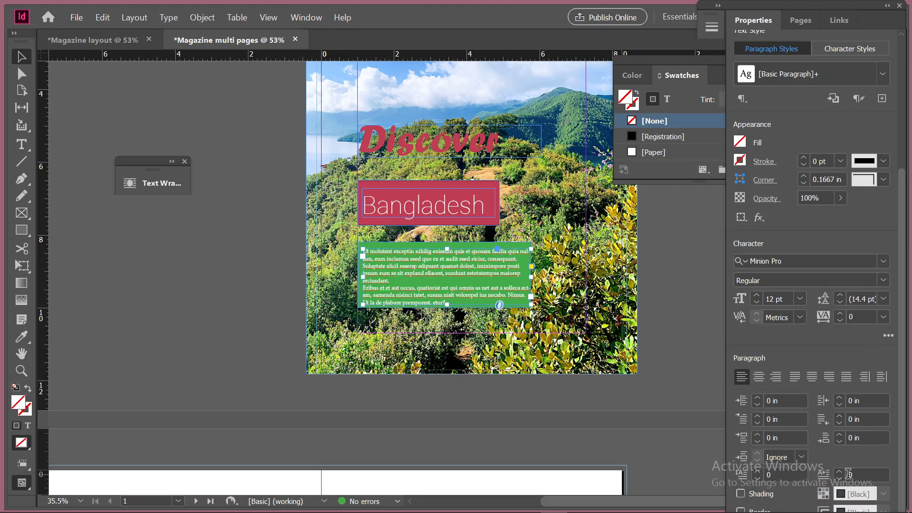
pyautogui.click(888, 336)
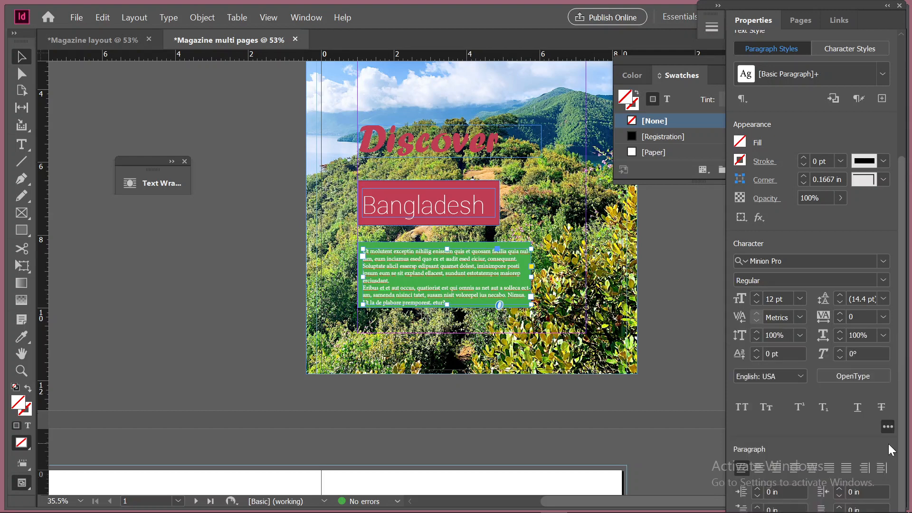
pyautogui.click(888, 426)
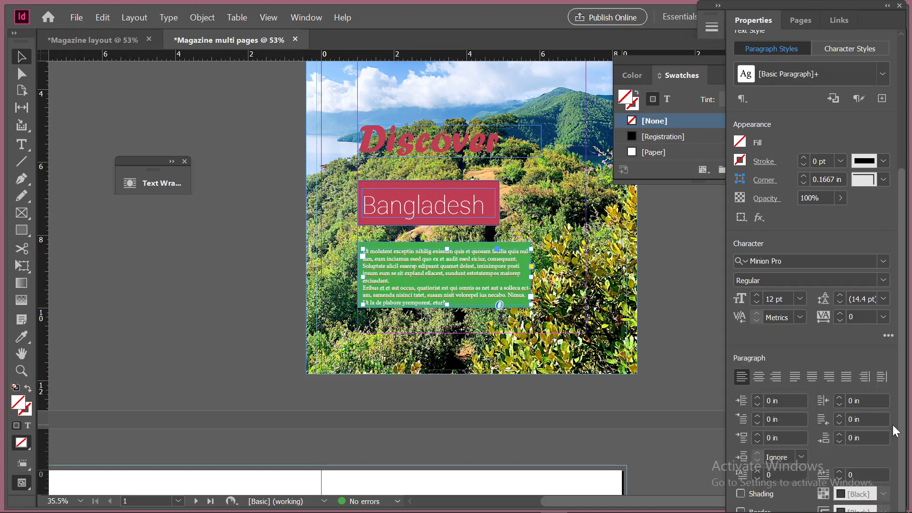
pyautogui.click(838, 295)
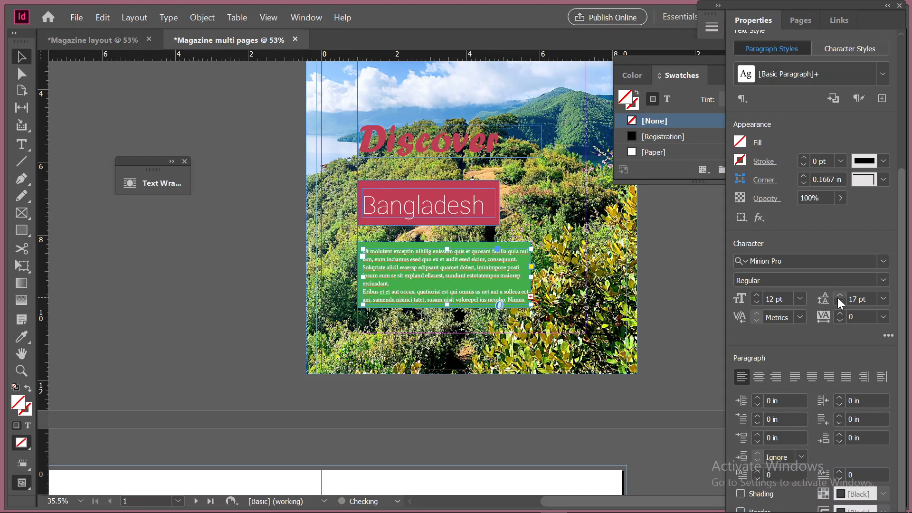
pyautogui.click(839, 295)
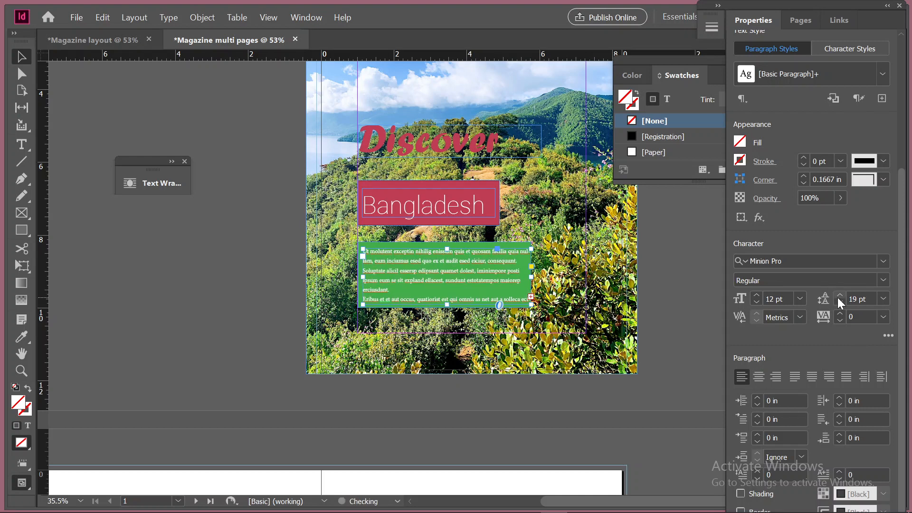
pyautogui.click(840, 302)
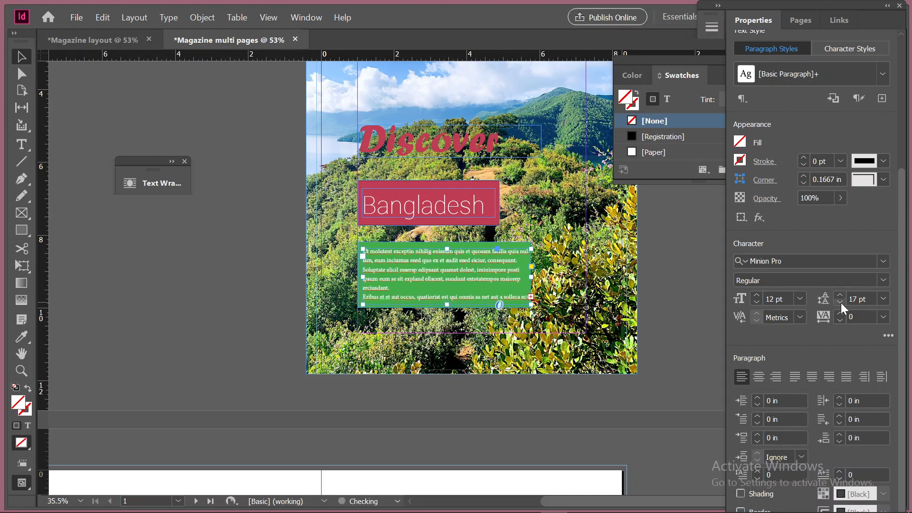
pyautogui.click(839, 297)
# Try a 15 pt font size on the placeholder text and return it to 12 pt
pyautogui.click(756, 295)
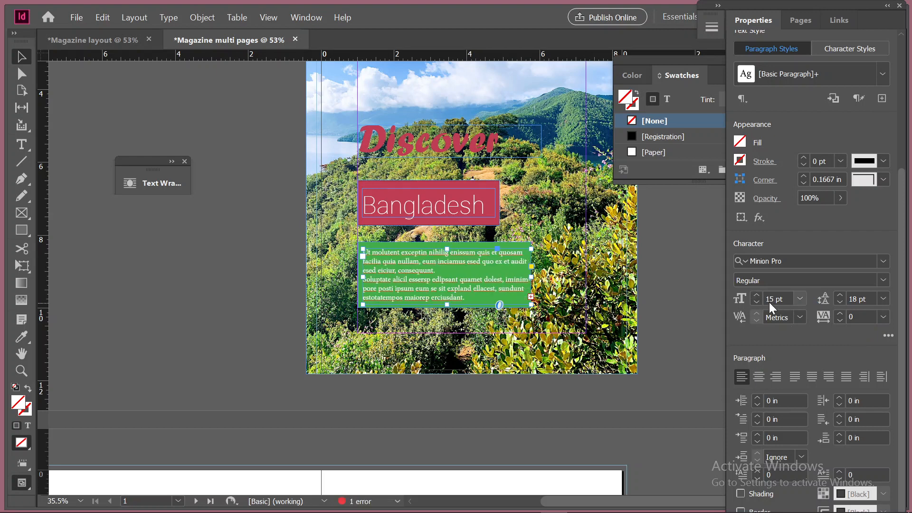
pyautogui.click(758, 302)
pyautogui.click(759, 302)
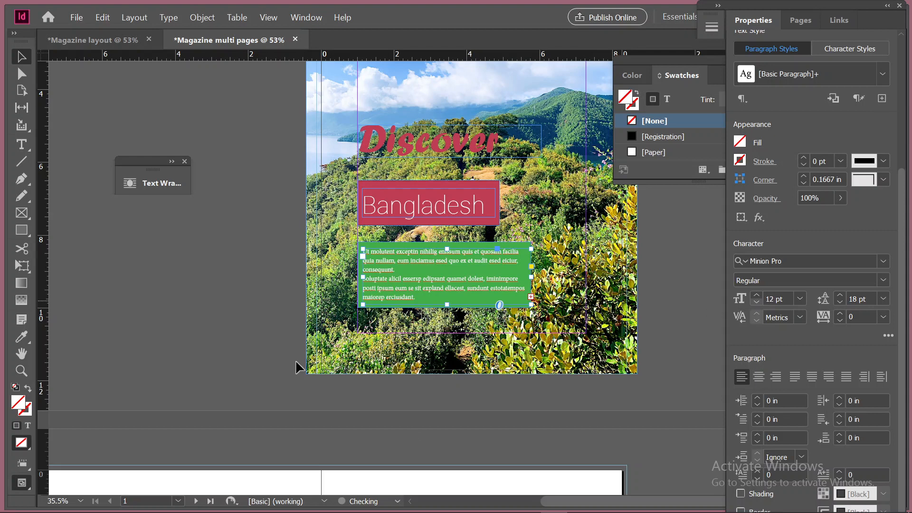
pyautogui.scroll(4, 326, 396)
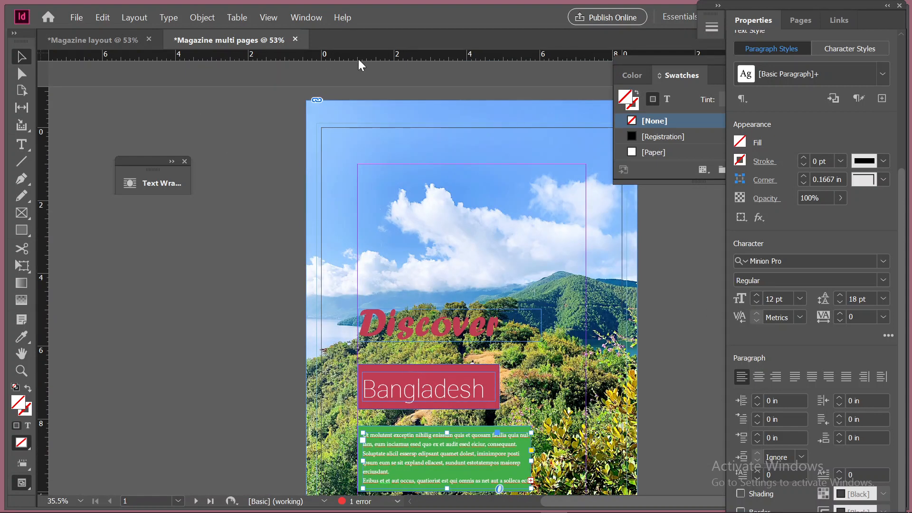
pyautogui.click(73, 18)
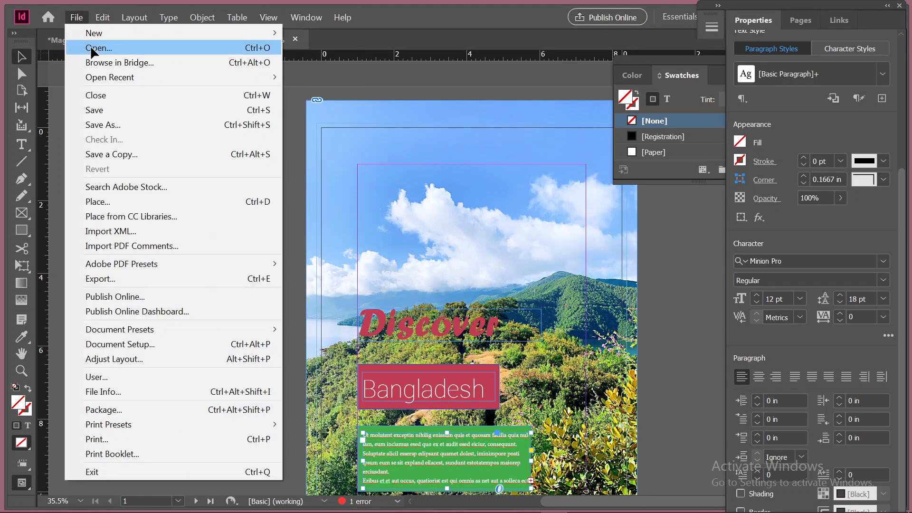
pyautogui.click(97, 49)
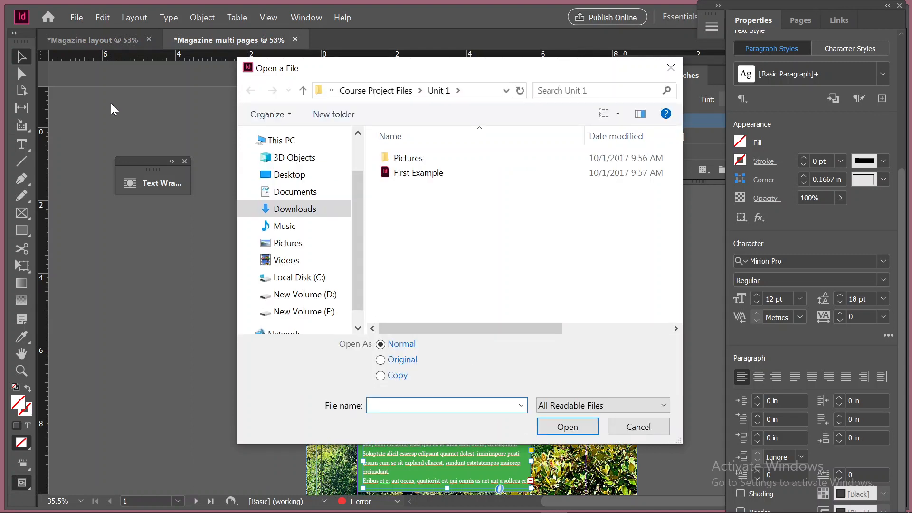
pyautogui.click(300, 245)
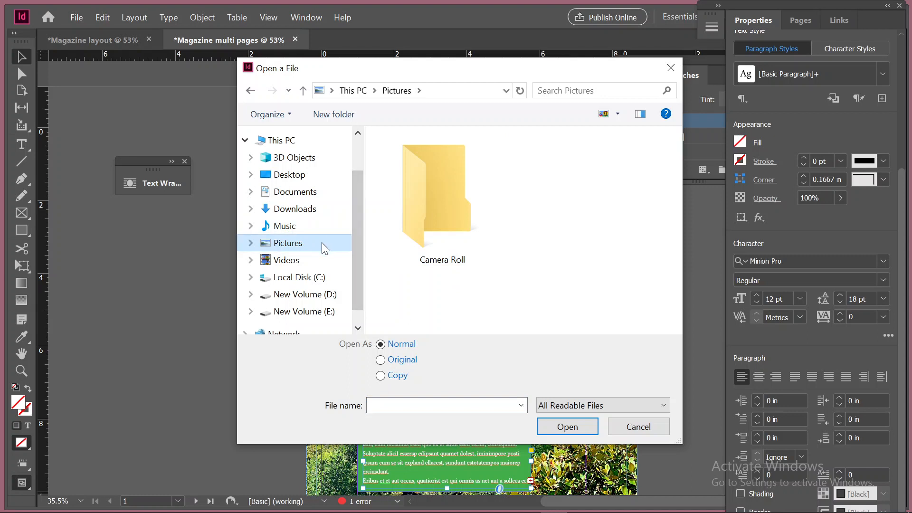
pyautogui.click(325, 313)
pyautogui.click(325, 297)
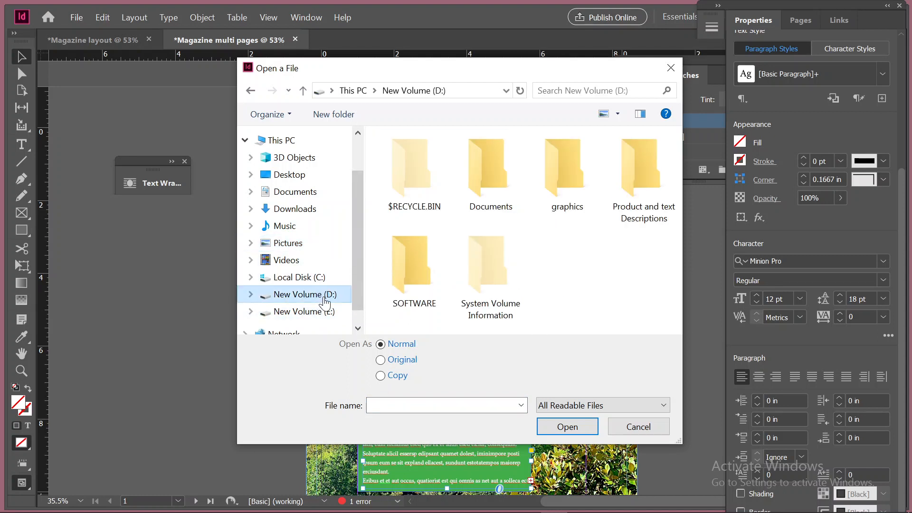
pyautogui.doubleClick(574, 162)
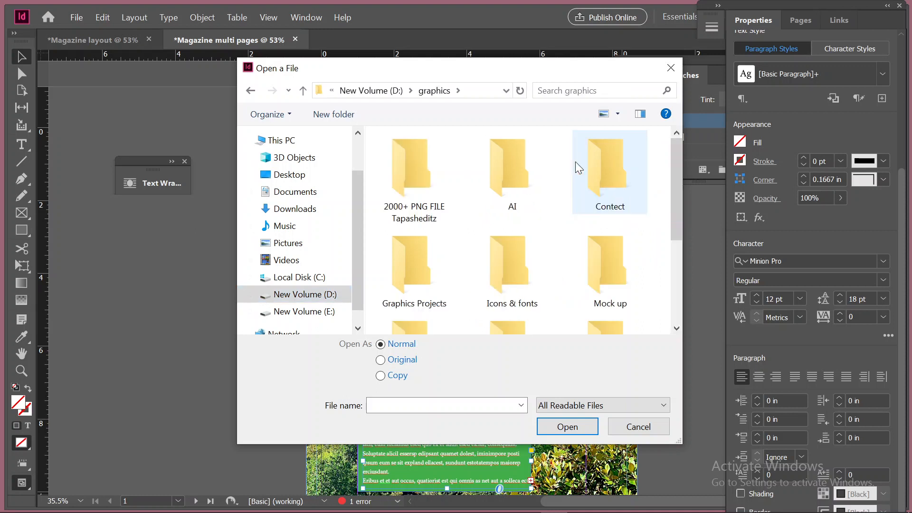
pyautogui.scroll(-3, 585, 213)
pyautogui.scroll(3, 585, 212)
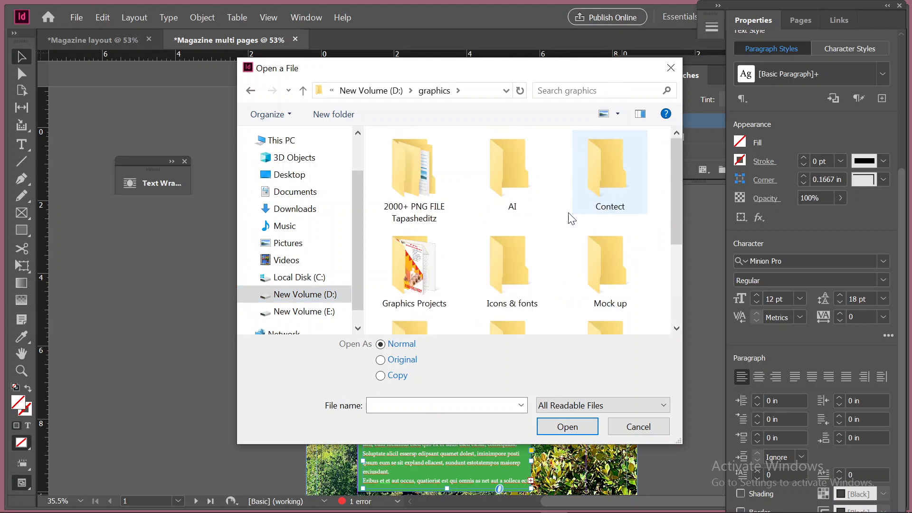
pyautogui.doubleClick(522, 182)
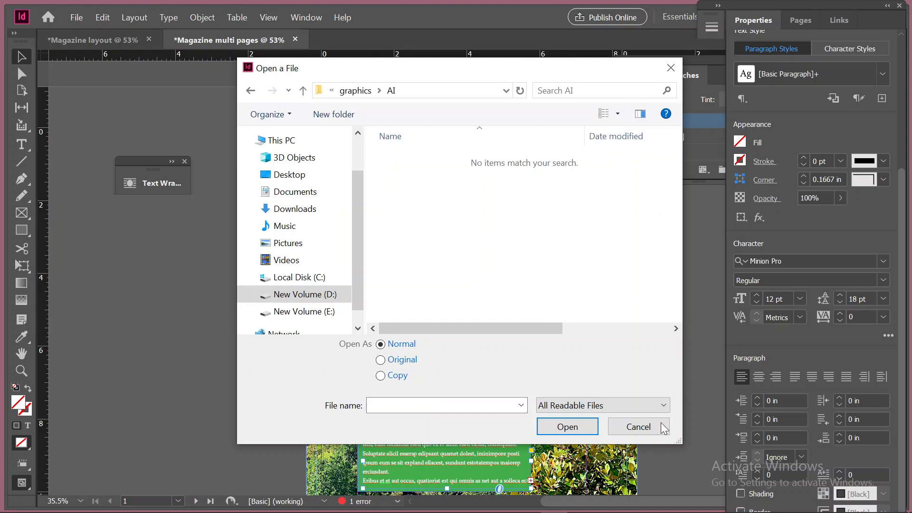
pyautogui.click(639, 426)
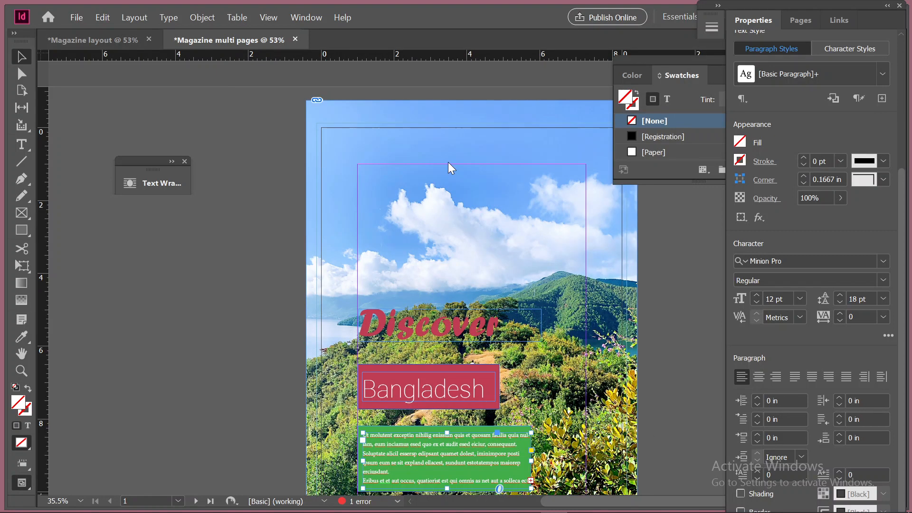
# Start placing a file into the cover's background photo frame and look through the Pictures folder for a replacement image
pyautogui.click(465, 145)
pyautogui.hotkey('ctrl', 'd')
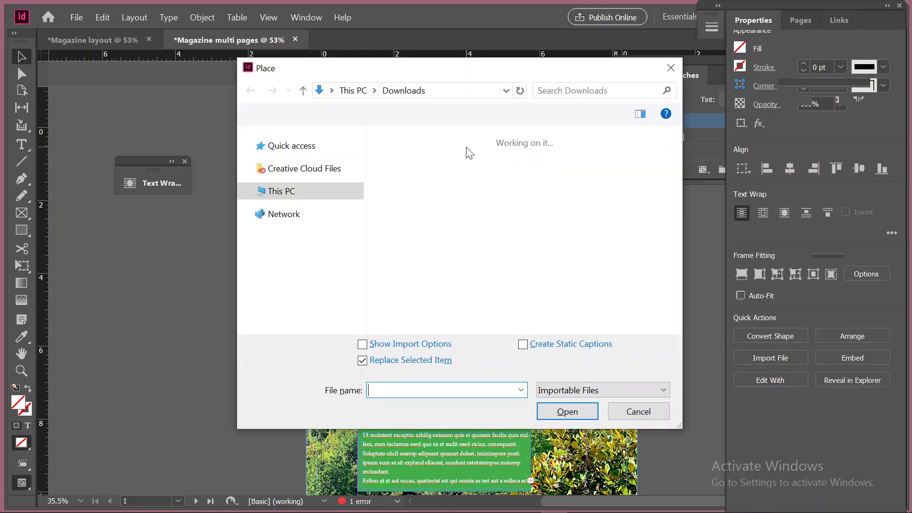
pyautogui.scroll(-10, 523, 261)
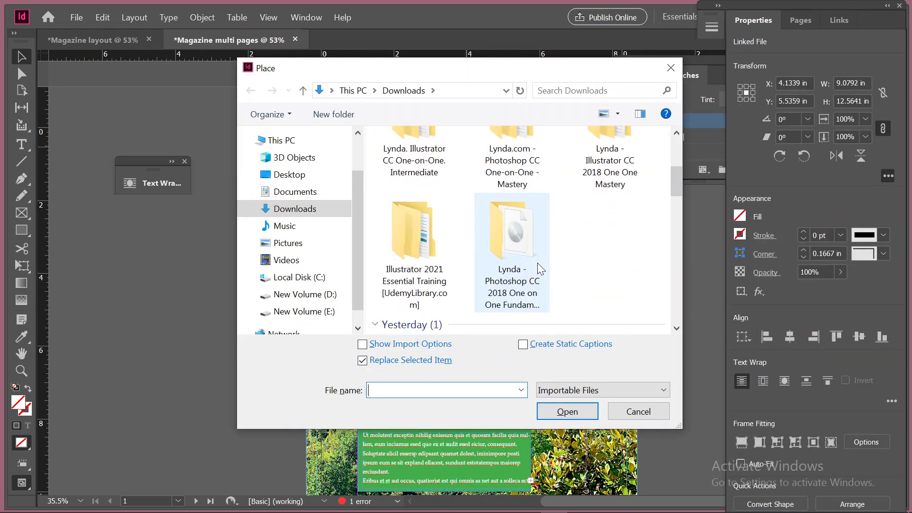
pyautogui.click(304, 245)
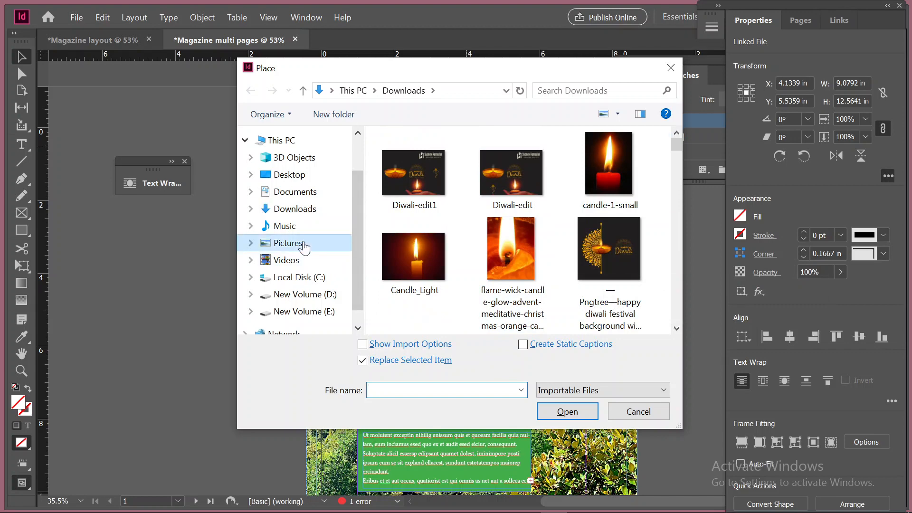
pyautogui.scroll(-6, 537, 245)
pyautogui.scroll(-10, 544, 257)
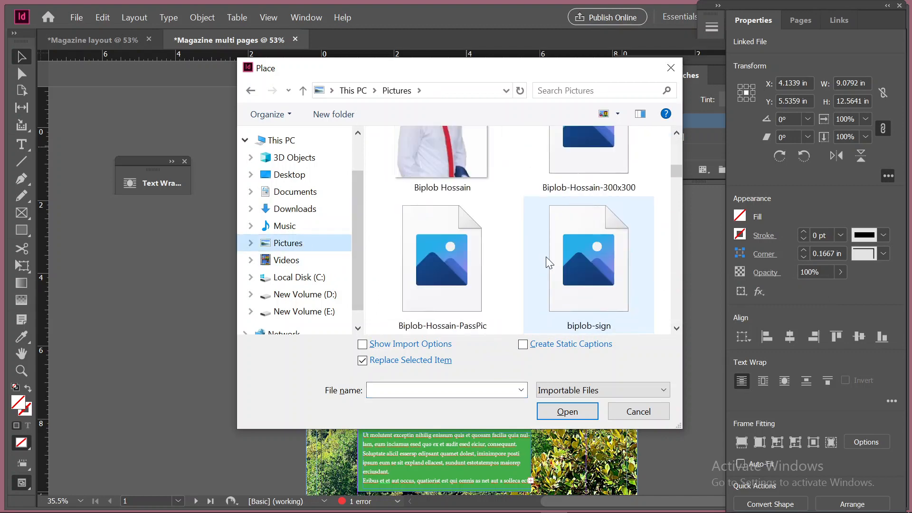
pyautogui.scroll(5, 546, 269)
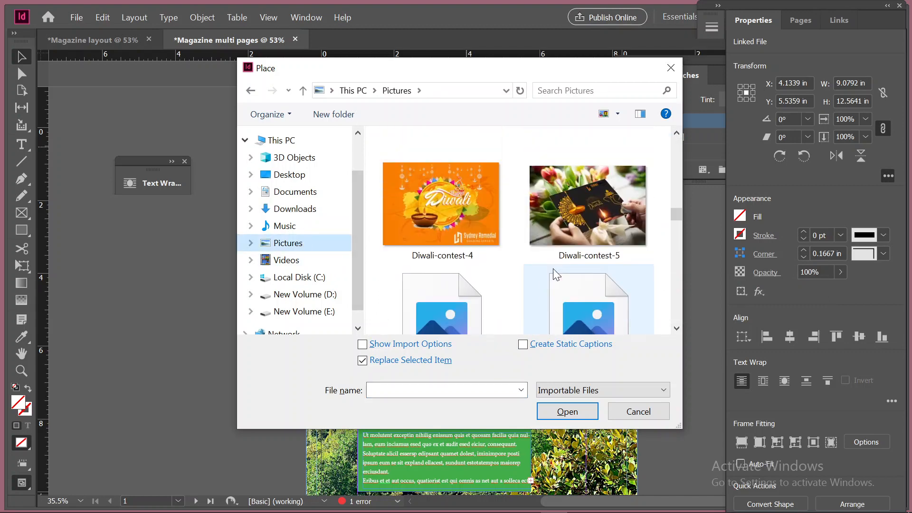
pyautogui.scroll(-7, 499, 256)
pyautogui.scroll(-10, 526, 281)
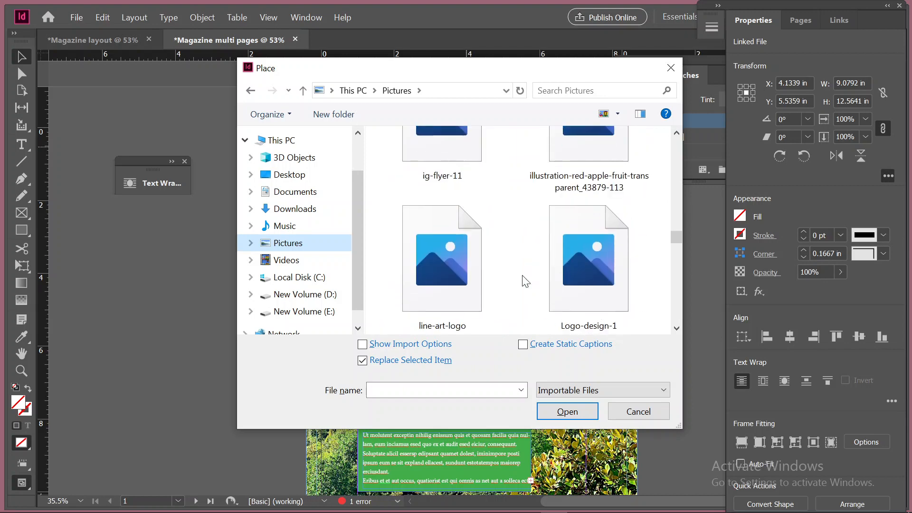
pyautogui.scroll(-8, 526, 280)
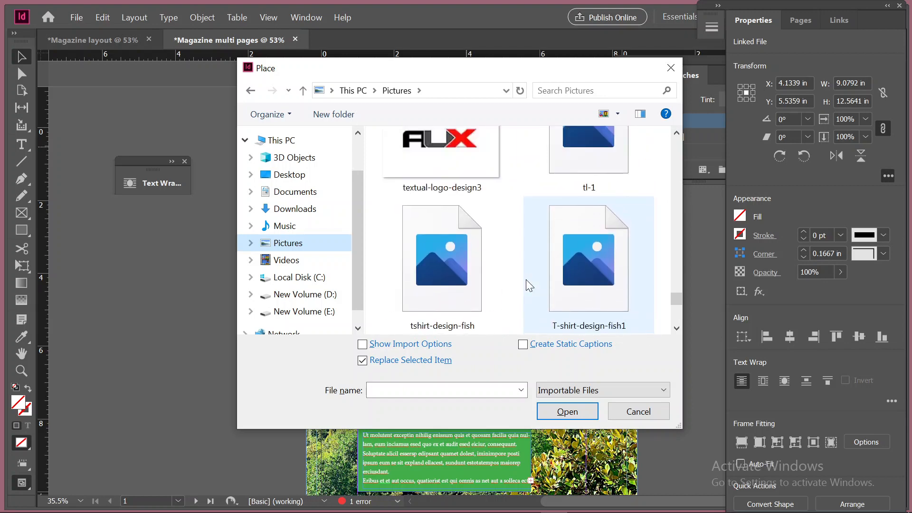
pyautogui.scroll(15, 526, 281)
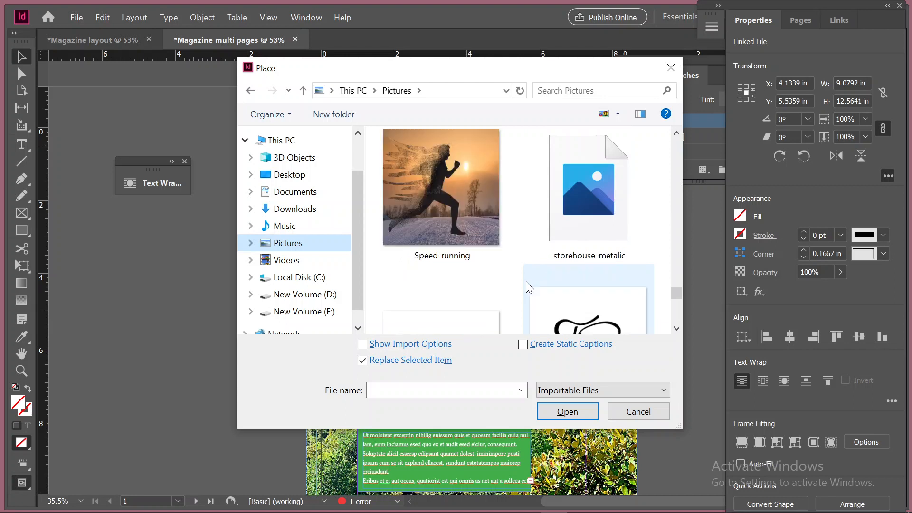
pyautogui.scroll(2, 526, 282)
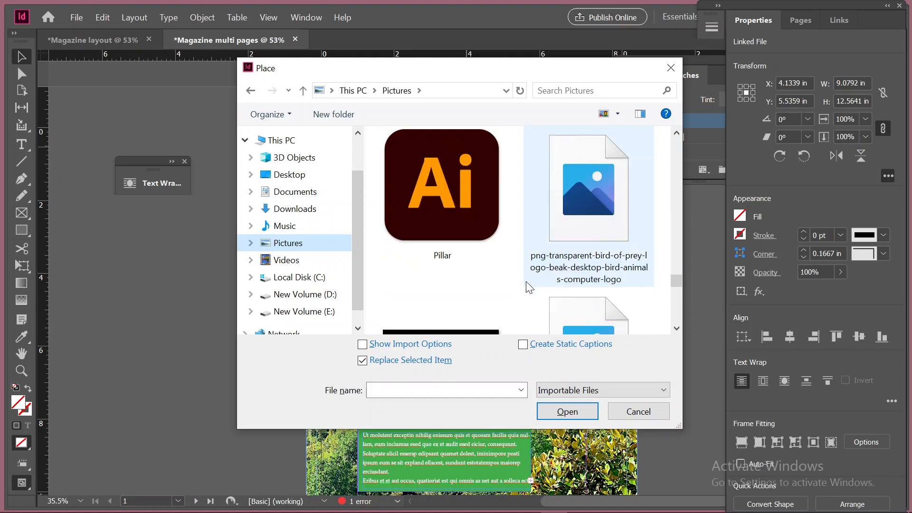
pyautogui.scroll(2, 526, 285)
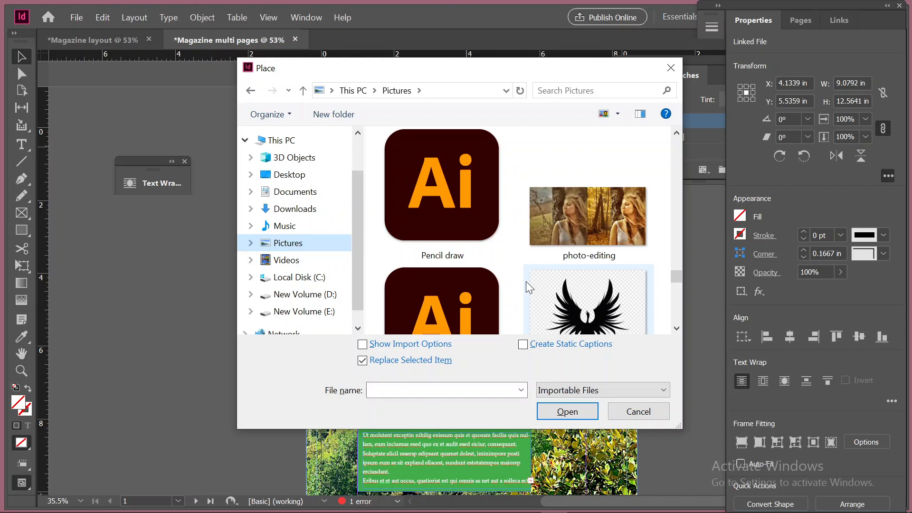
pyautogui.scroll(2, 526, 281)
pyautogui.scroll(-1, 472, 280)
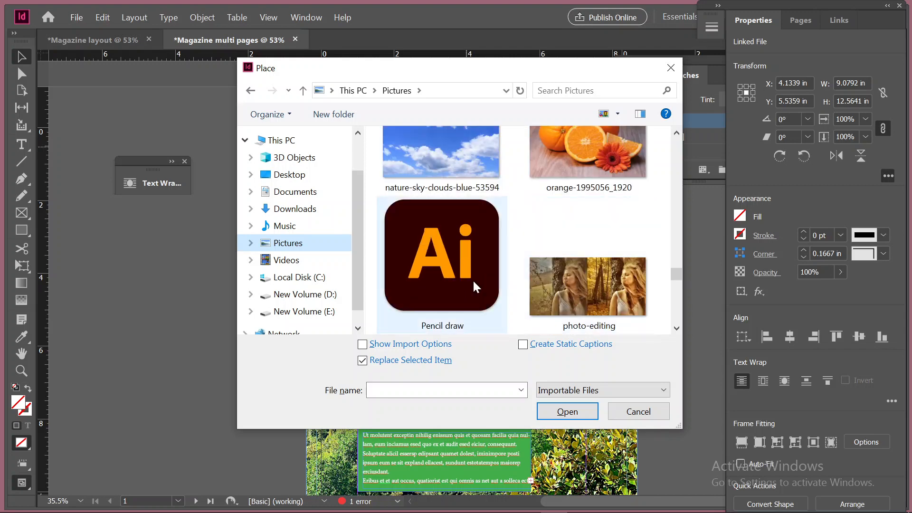
pyautogui.click(421, 223)
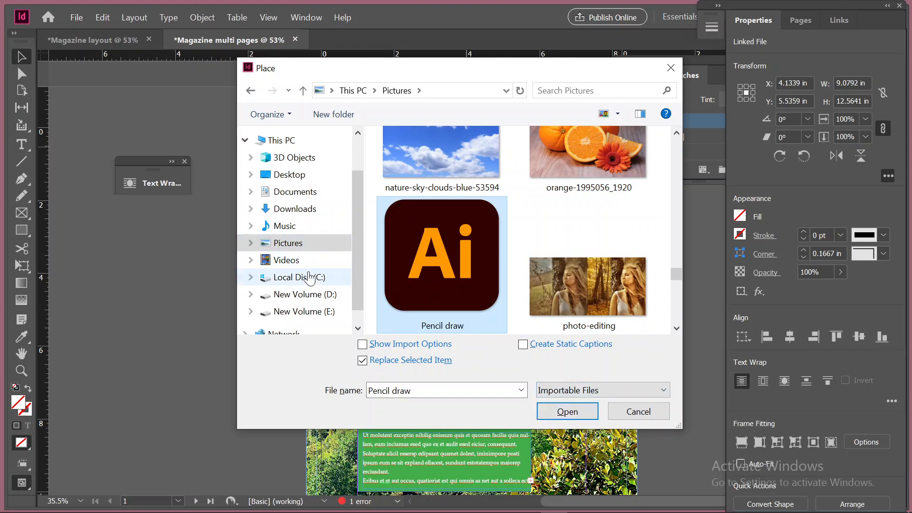
# Look through the graphics folder on New Volume (D:) for artwork to place on the cover
pyautogui.click(320, 298)
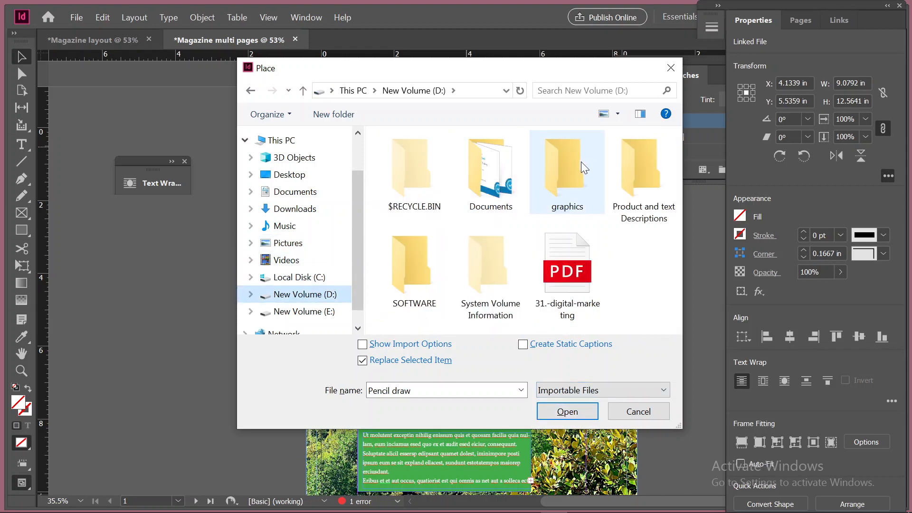
pyautogui.doubleClick(581, 161)
pyautogui.scroll(-10, 488, 261)
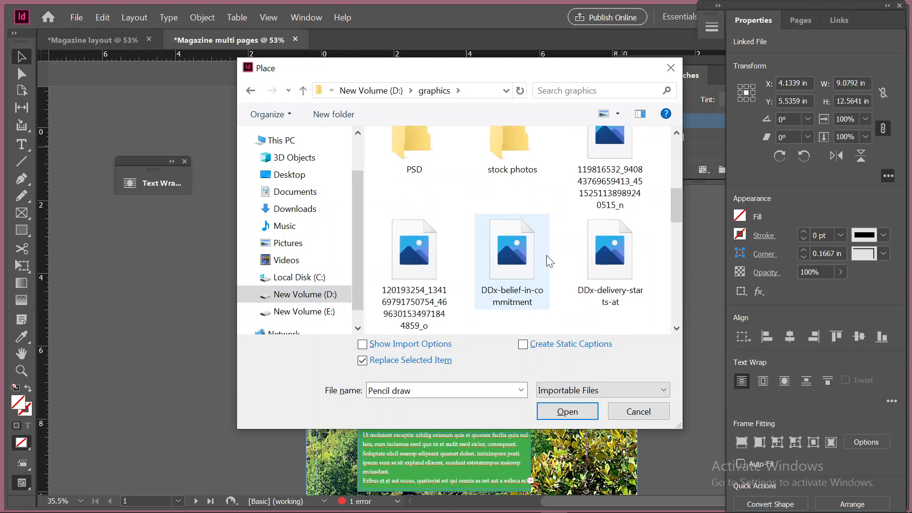
pyautogui.scroll(5, 550, 262)
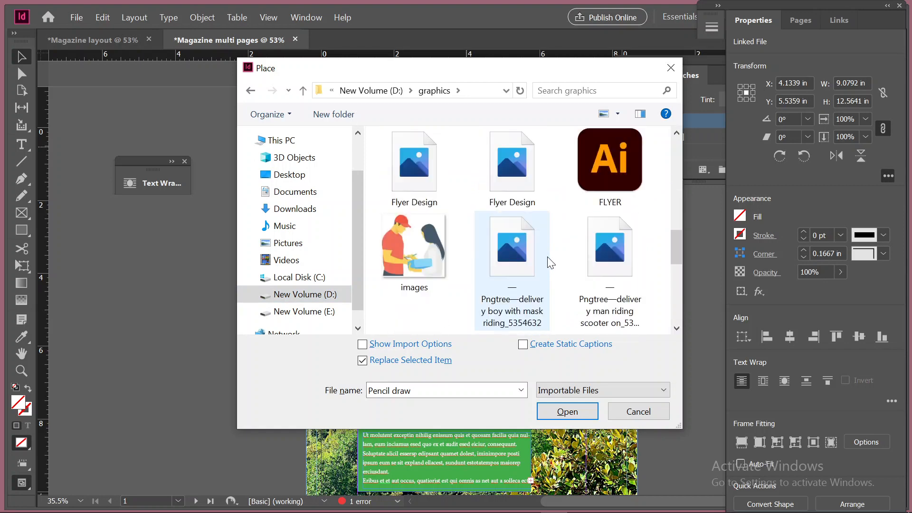
pyautogui.scroll(-8, 550, 263)
pyautogui.scroll(-2, 550, 263)
pyautogui.scroll(10, 550, 263)
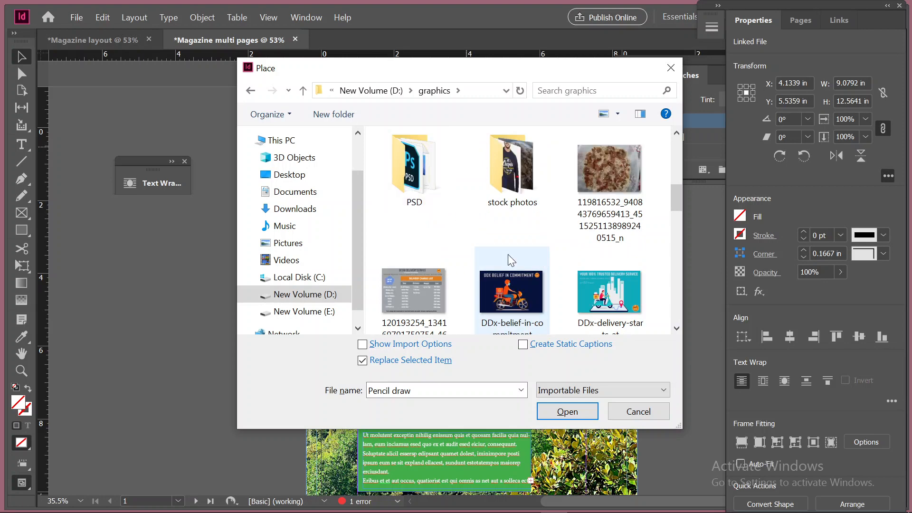
pyautogui.scroll(3, 511, 261)
pyautogui.scroll(2, 511, 262)
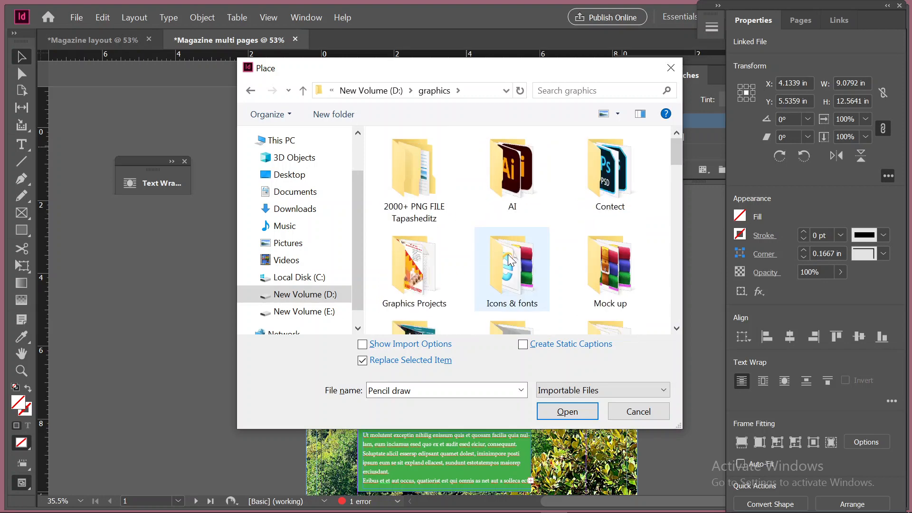
# Replace the cover's background photo with the Illustrator file "logo n" from the graphics > AI folder
pyautogui.doubleClick(524, 181)
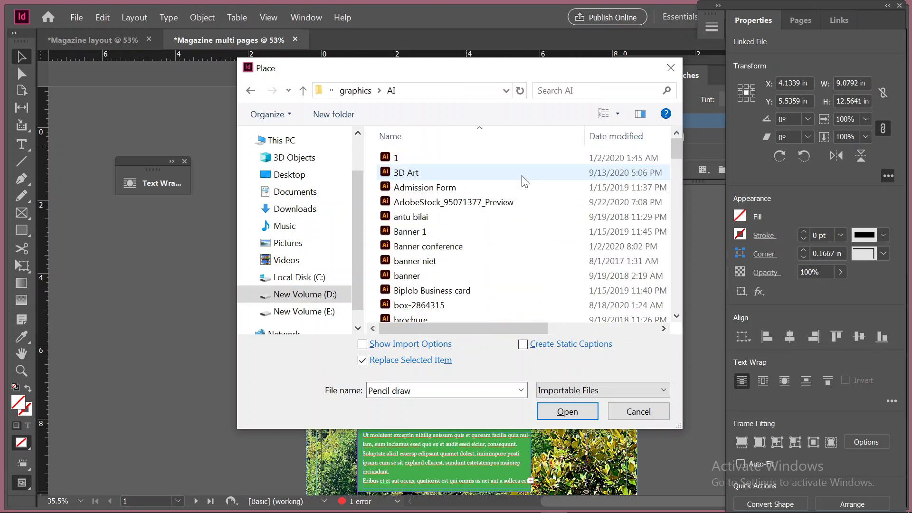
pyautogui.scroll(-4, 522, 181)
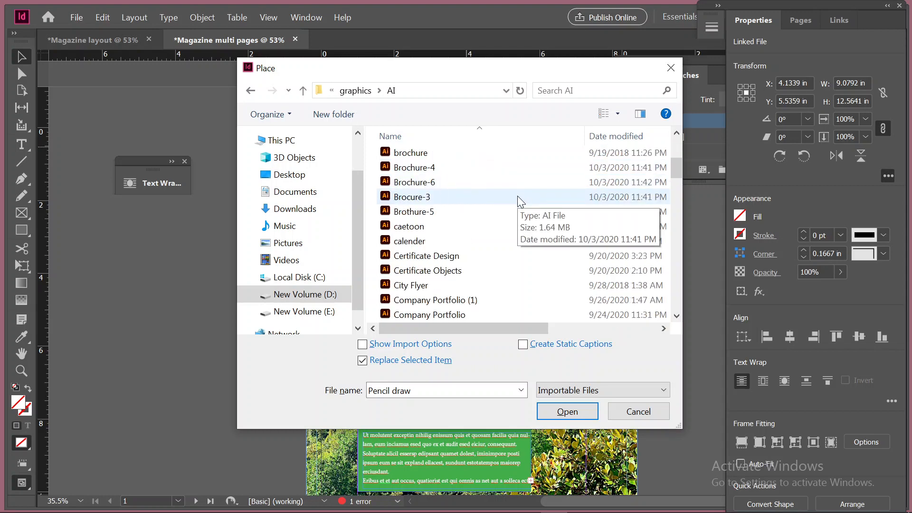
pyautogui.scroll(-3, 518, 199)
pyautogui.scroll(-3, 518, 200)
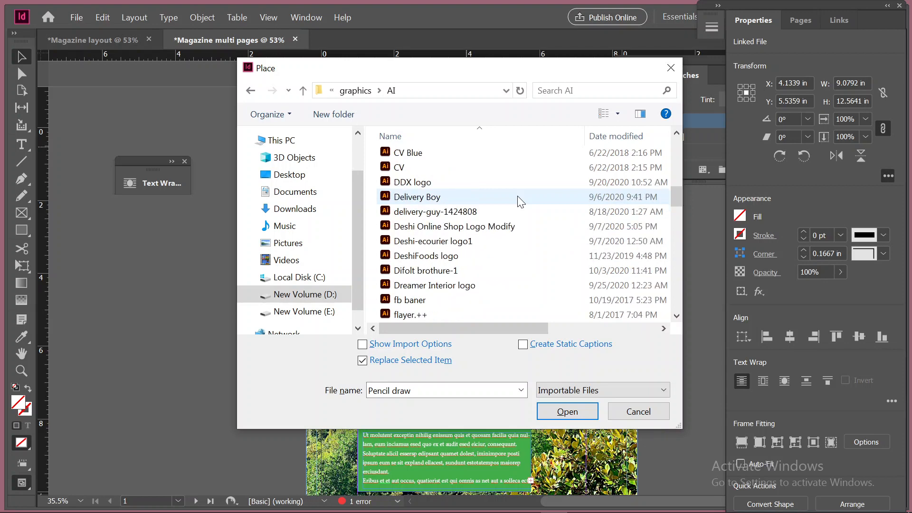
pyautogui.scroll(-1, 521, 201)
pyautogui.scroll(-3, 521, 202)
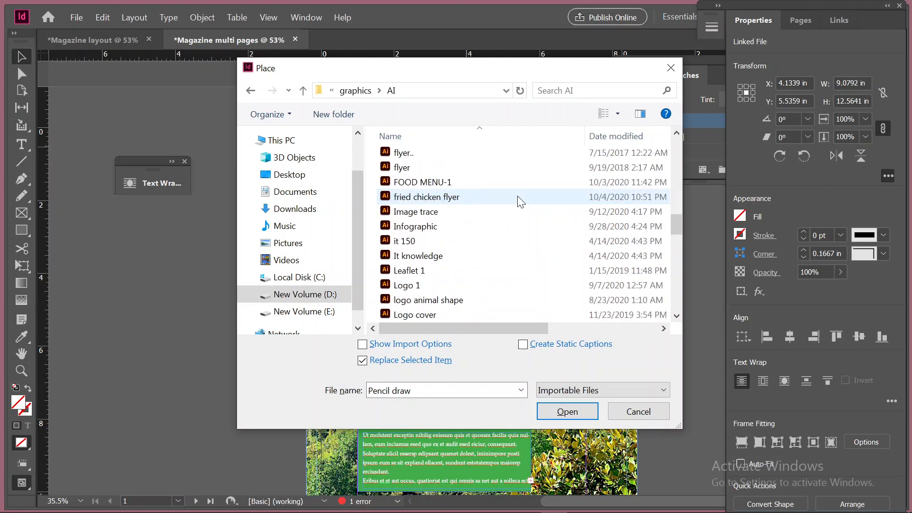
pyautogui.scroll(-1, 521, 202)
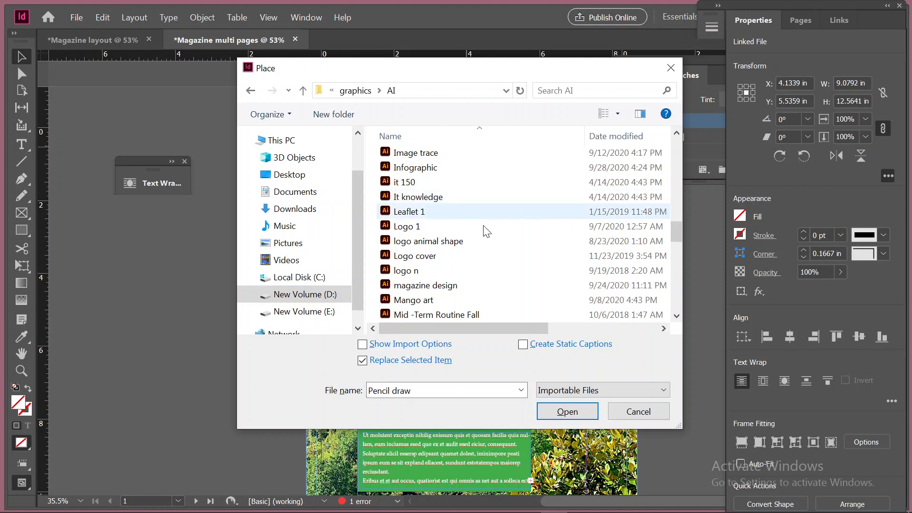
pyautogui.click(434, 273)
pyautogui.scroll(-1, 459, 265)
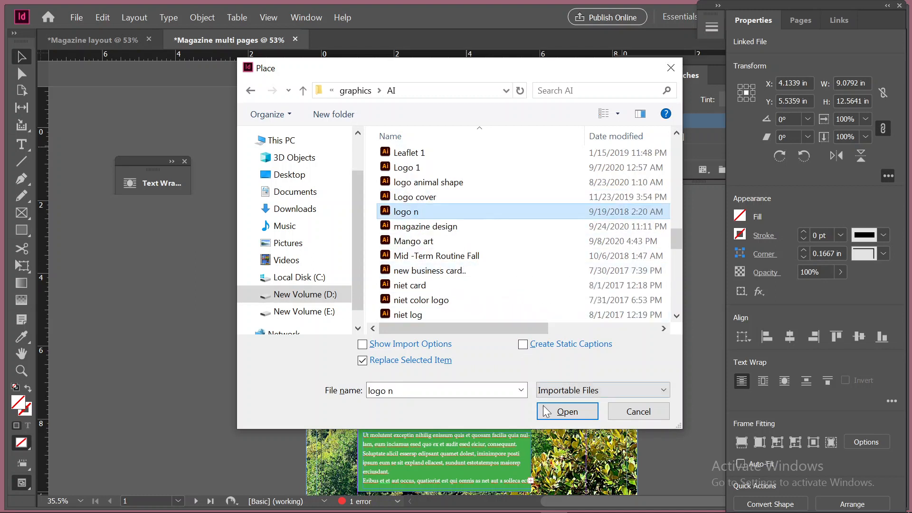
pyautogui.click(563, 411)
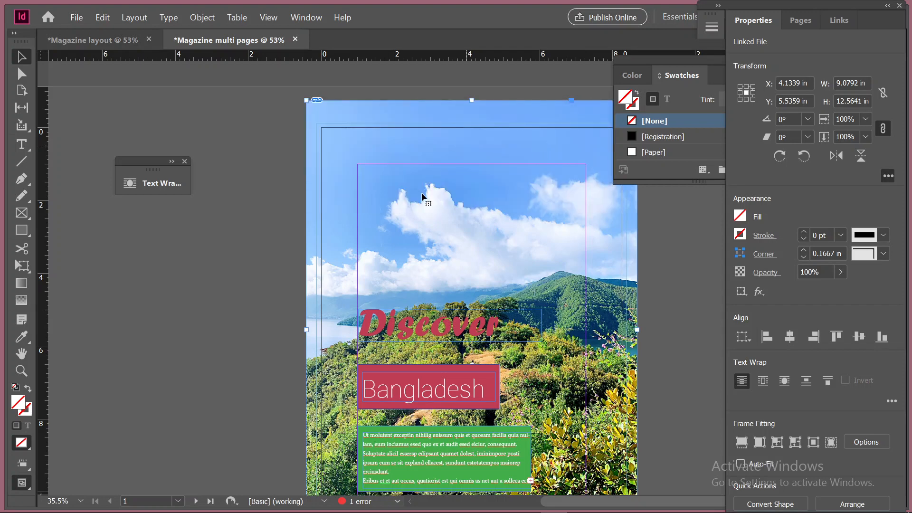
pyautogui.click(472, 298)
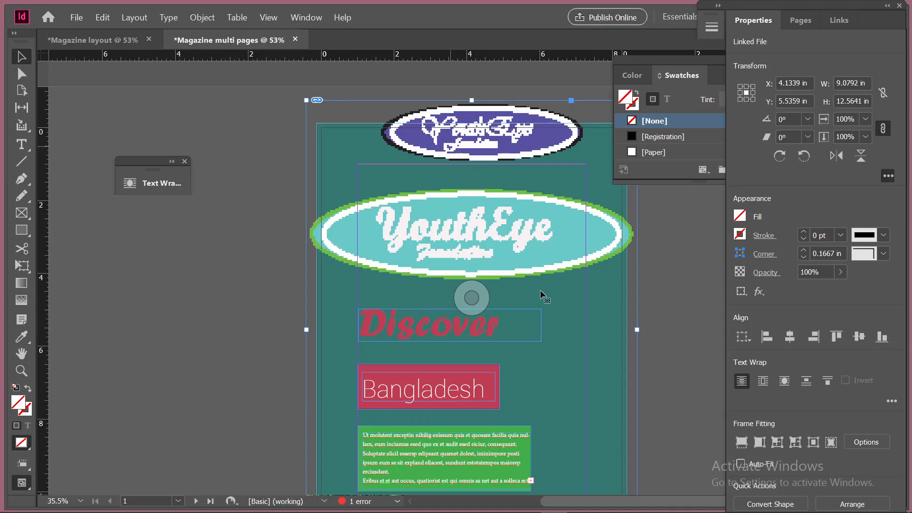
pyautogui.scroll(-3, 559, 338)
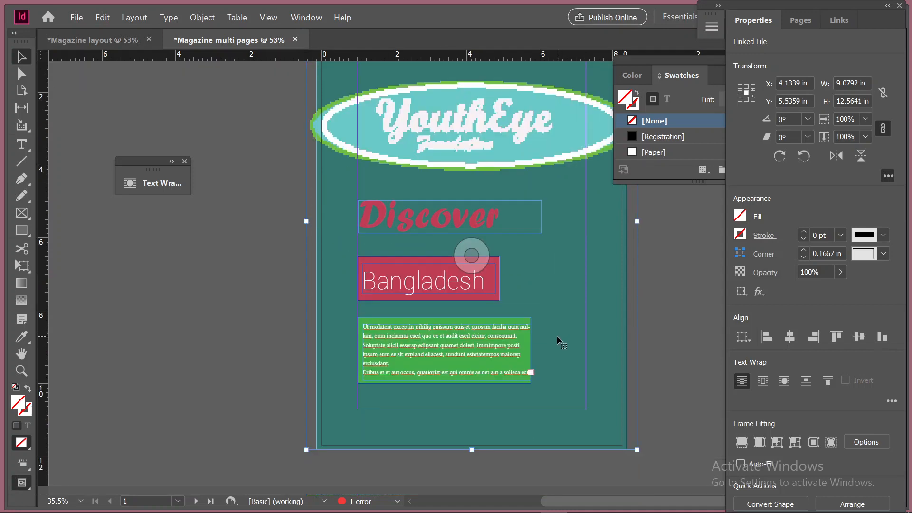
# Undo the placement of the "logo n" artwork in the cover's background frame and discard the loaded graphic
pyautogui.scroll(3, 560, 340)
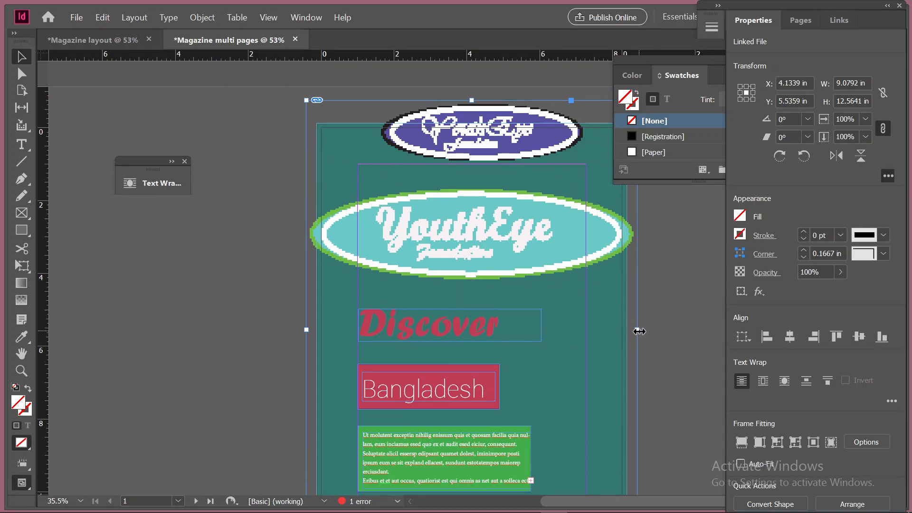
pyautogui.scroll(-4, 492, 372)
pyautogui.scroll(4, 492, 372)
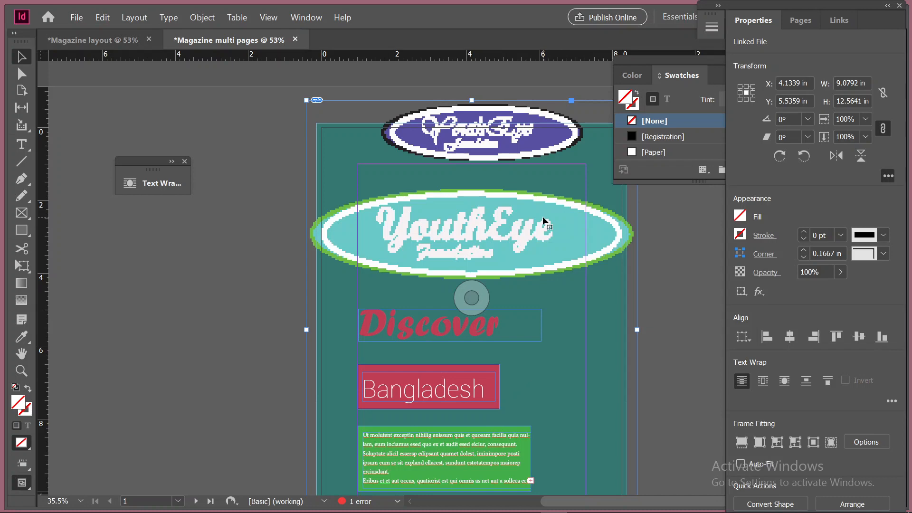
pyautogui.hotkey('ctrl', 'z')
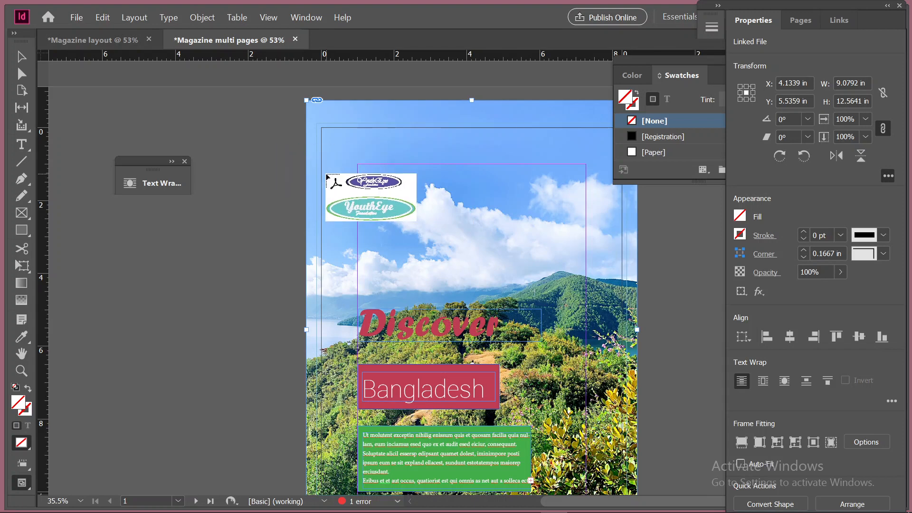
pyautogui.press('Escape')
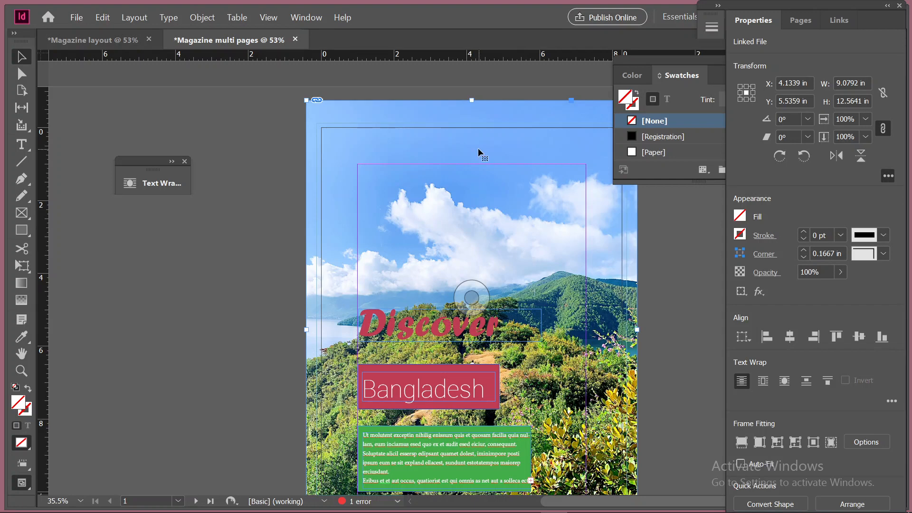
# Replace the cover's background photo with the Illustrator file "youtheye logo" from the graphics > AI folder
pyautogui.hotkey('ctrl', 'd')
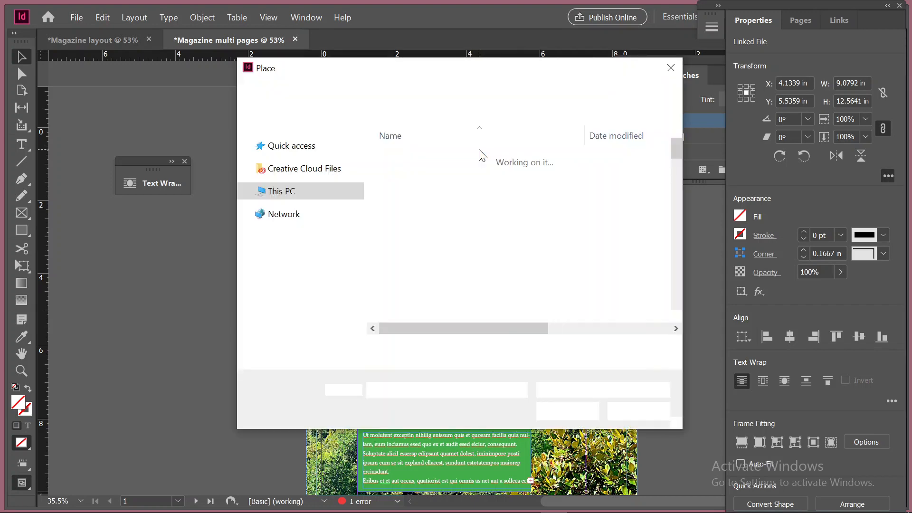
pyautogui.scroll(-15, 455, 230)
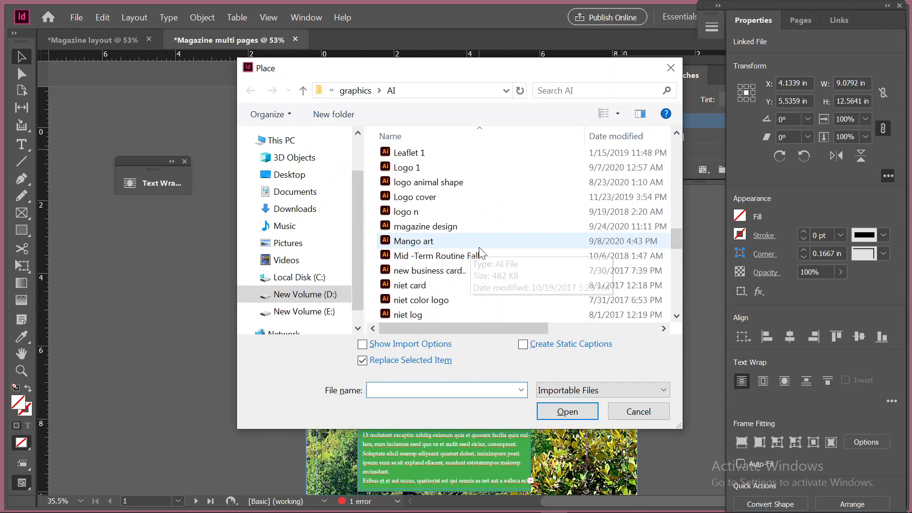
pyautogui.scroll(-4, 488, 257)
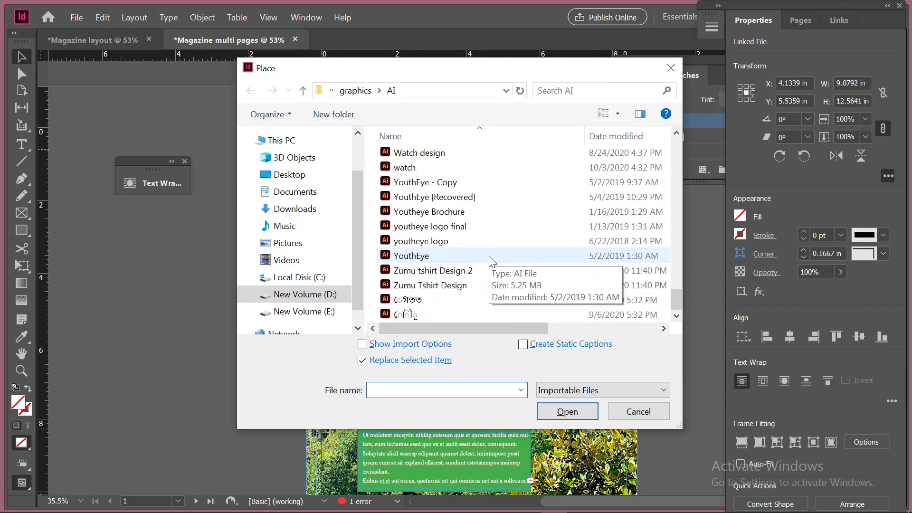
pyautogui.scroll(1, 489, 259)
pyautogui.scroll(-1, 491, 260)
pyautogui.click(427, 241)
pyautogui.click(576, 413)
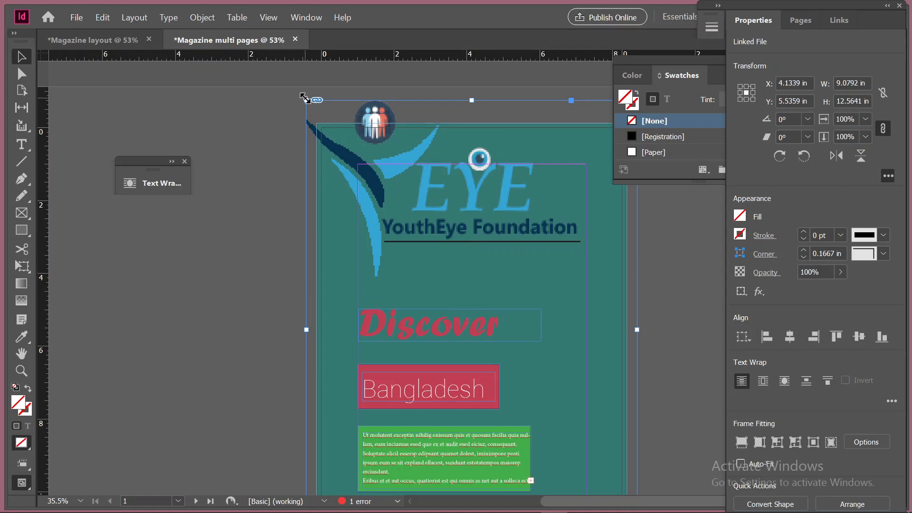
# Shrink the logo frame to about 2.12 in wide by 1.24 in high against the cover's upper-right margin corner
pyautogui.moveTo(304, 97); pyautogui.dragTo(563, 144)
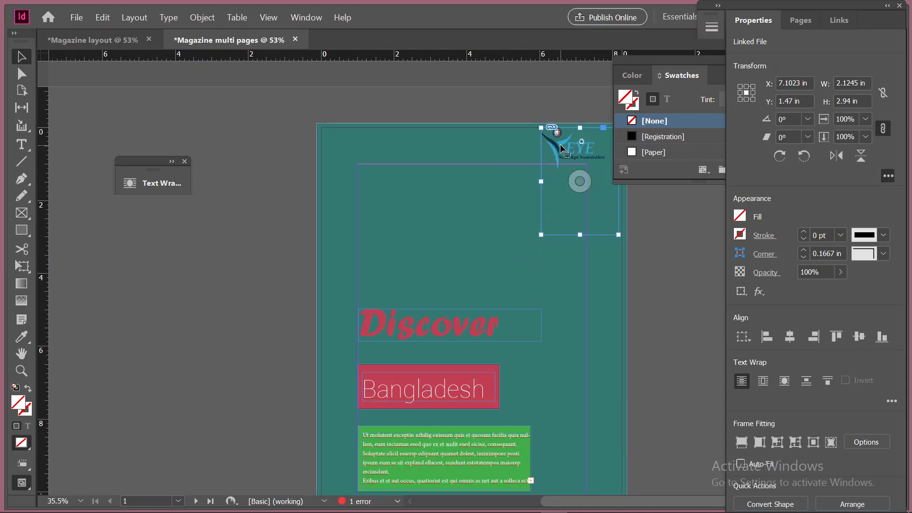
pyautogui.moveTo(548, 167); pyautogui.dragTo(532, 188)
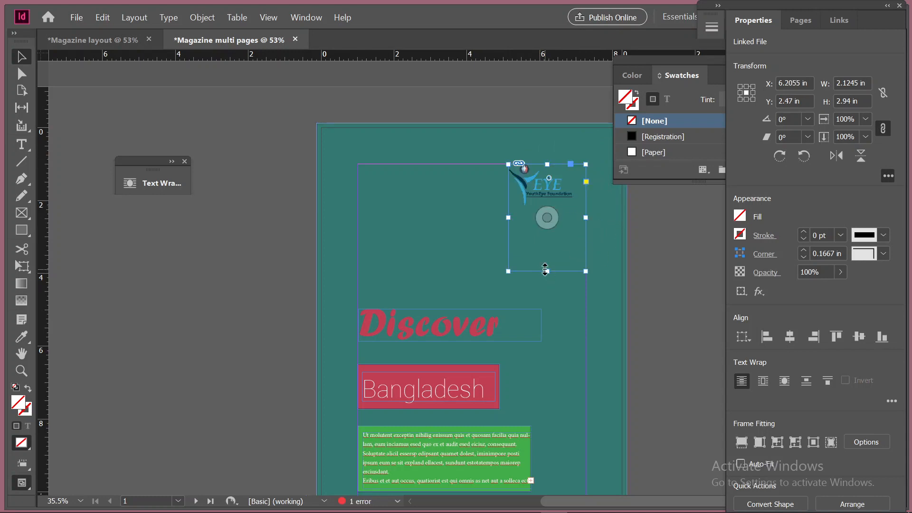
pyautogui.moveTo(547, 269); pyautogui.dragTo(548, 213)
# Inspect the placed logo up close, switch the display performance to High Quality Display, and fit the page in view
pyautogui.hotkey('ctrl', '=')
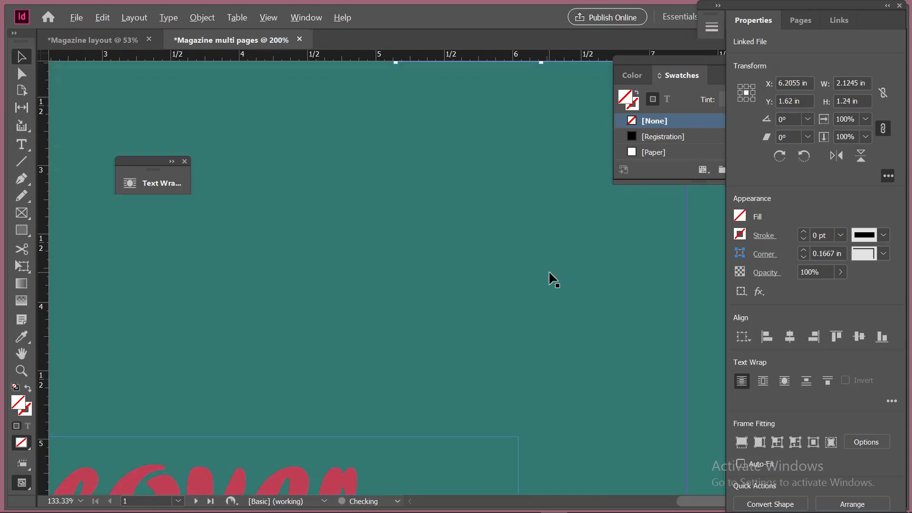
pyautogui.moveTo(523, 206); pyautogui.dragTo(381, 418)
pyautogui.click(602, 176)
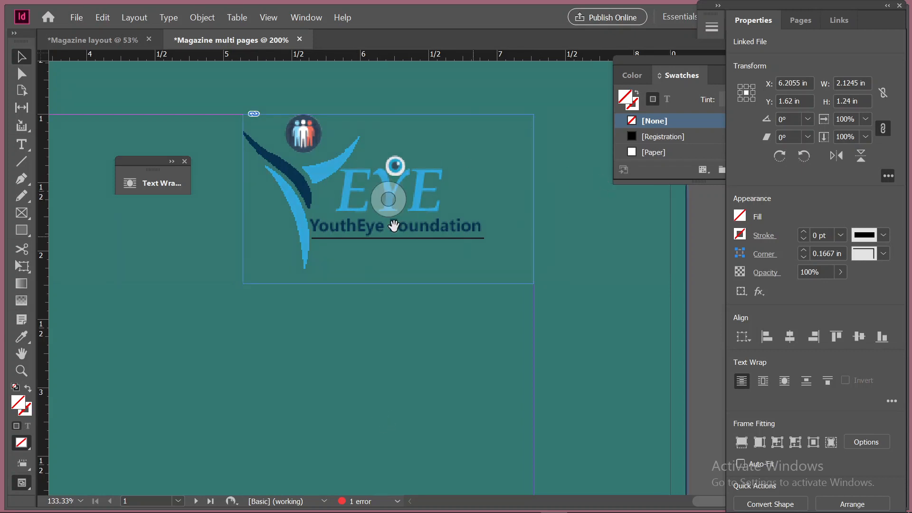
pyautogui.click(280, 177)
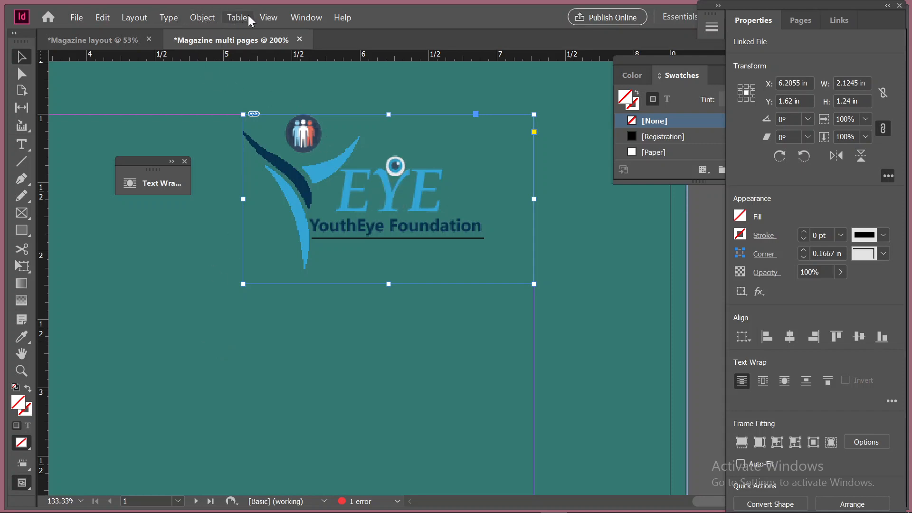
pyautogui.click(264, 19)
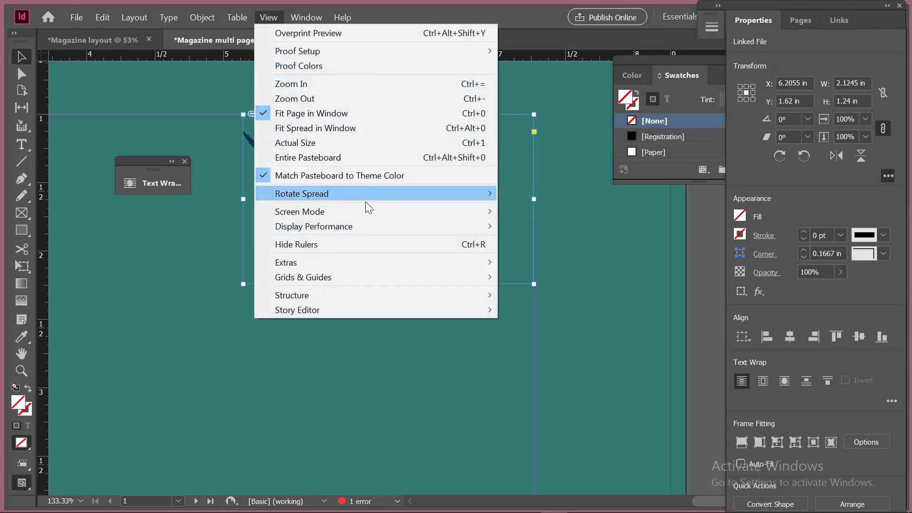
pyautogui.moveTo(458, 236)
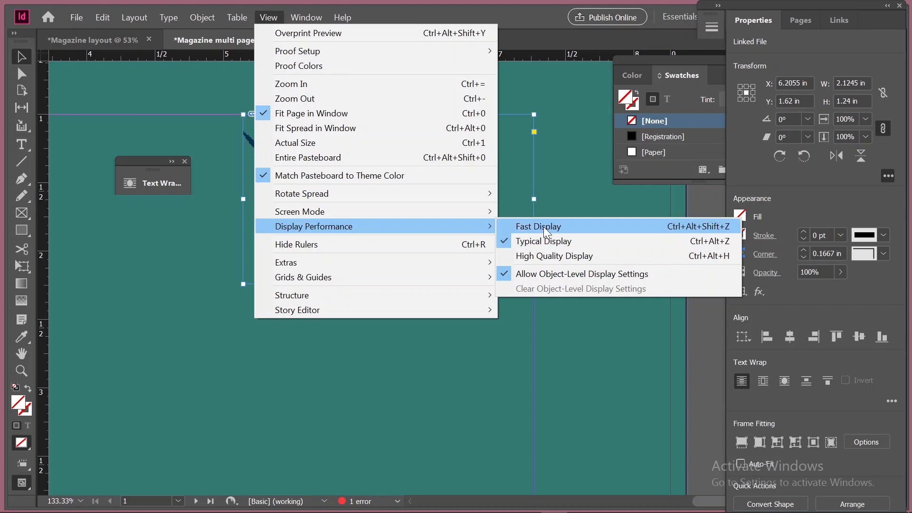
pyautogui.click(558, 255)
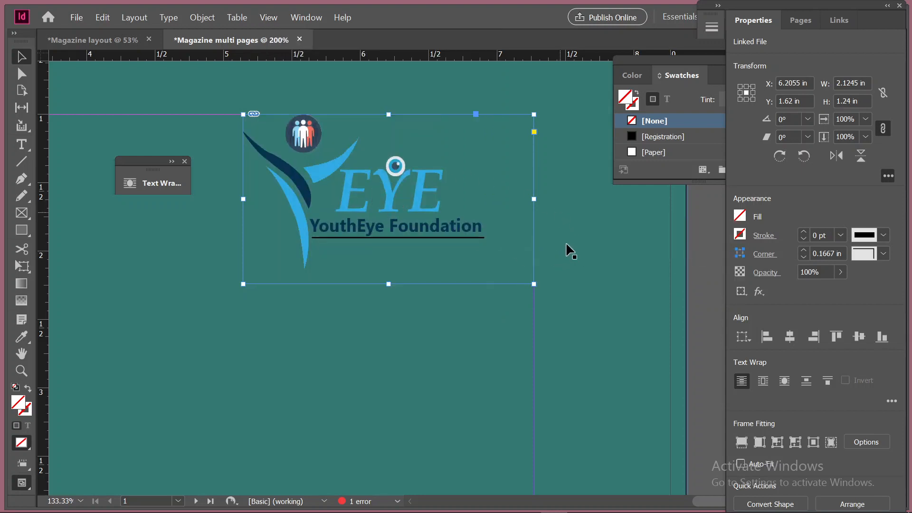
pyautogui.click(449, 331)
pyautogui.hotkey('ctrl', '0')
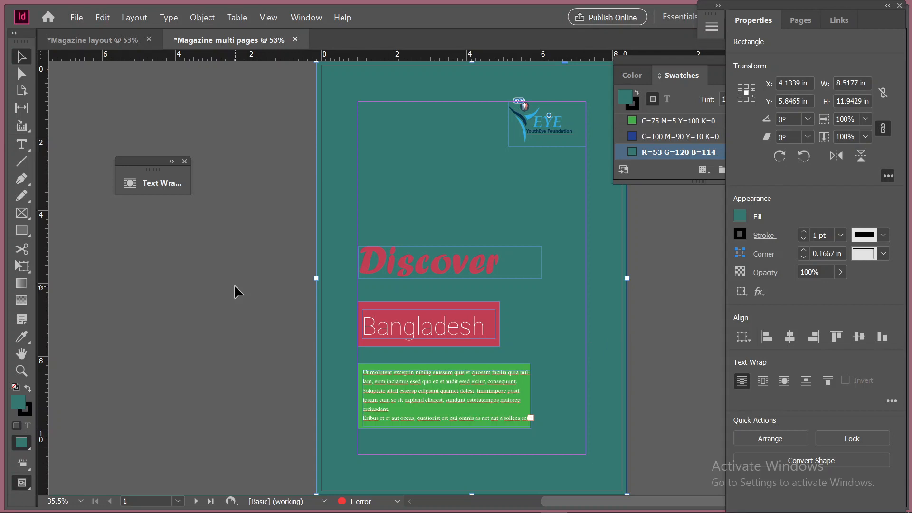
# Try filling the green rectangle behind the placeholder text with light blue sampled from the logo using the Eyedropper, and undo the fill
pyautogui.click(231, 327)
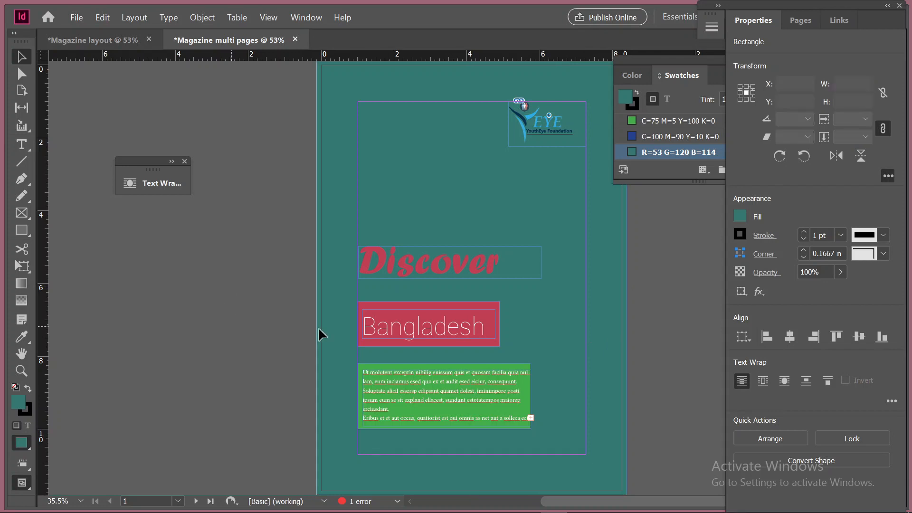
pyautogui.click(529, 388)
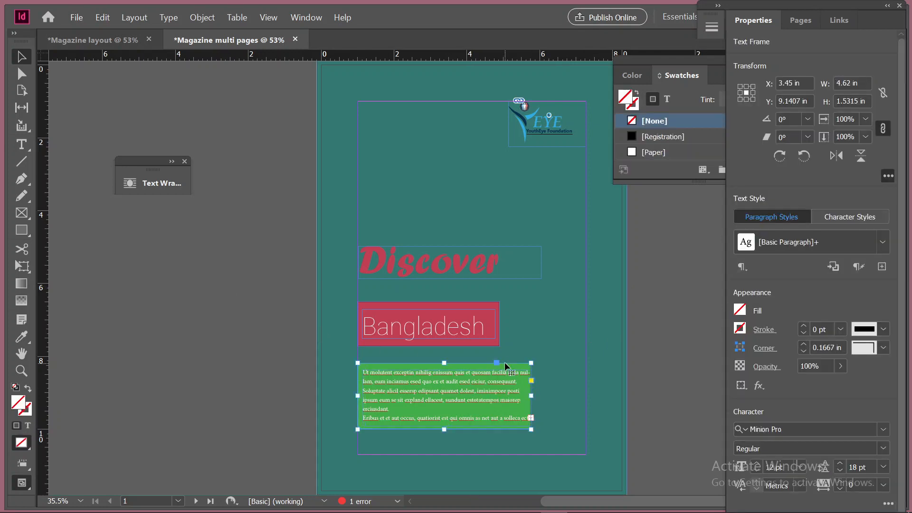
pyautogui.click(444, 351)
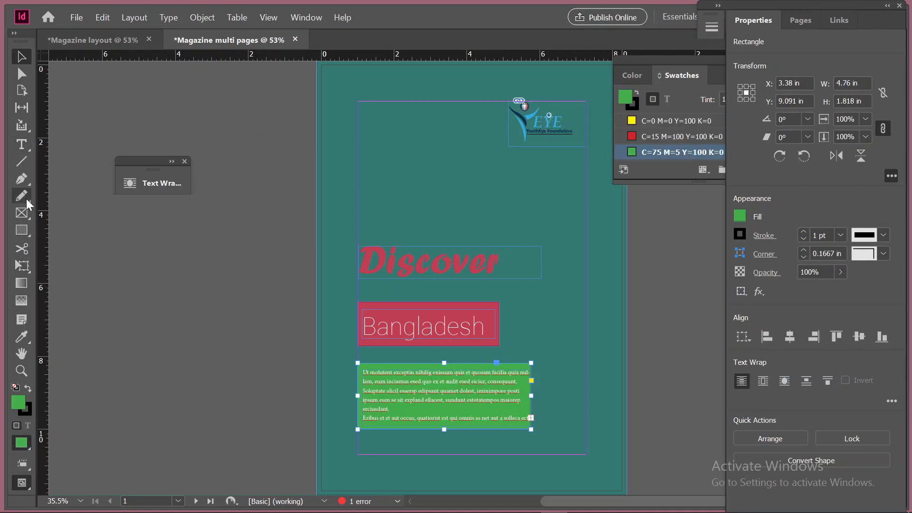
pyautogui.click(29, 335)
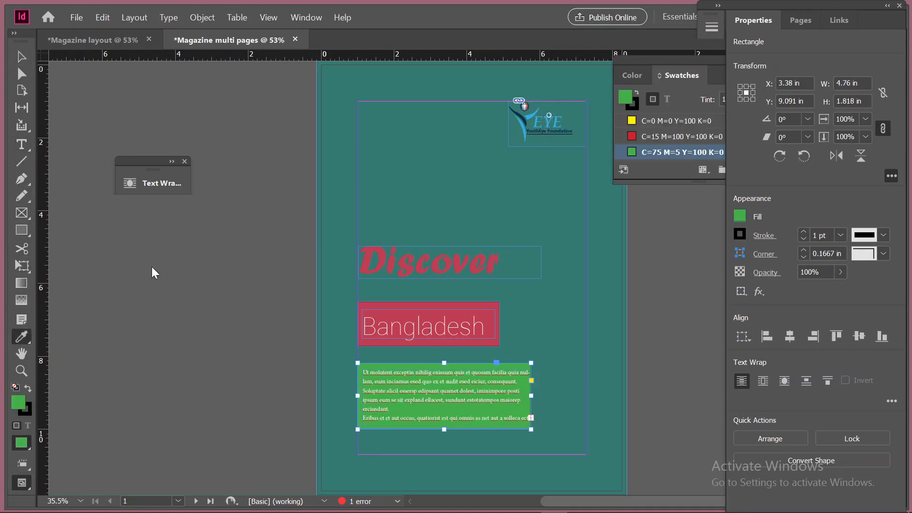
pyautogui.click(528, 117)
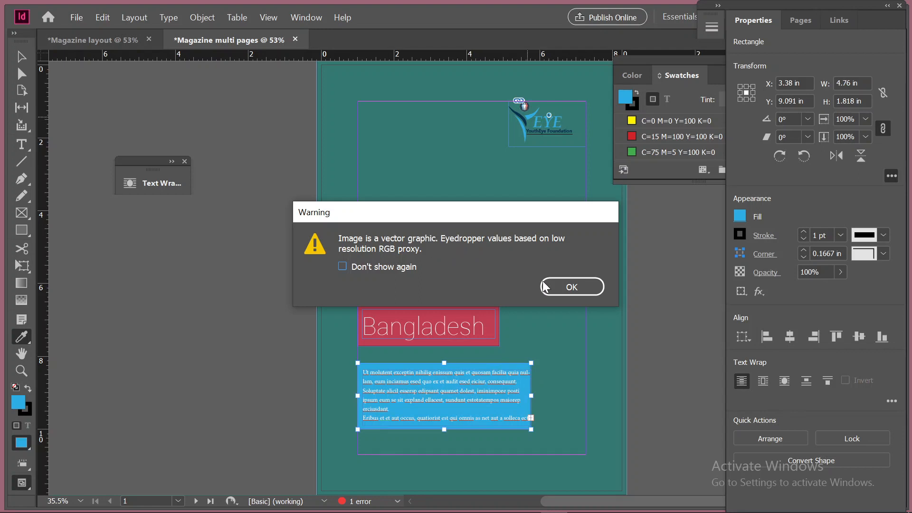
pyautogui.click(341, 266)
pyautogui.click(582, 284)
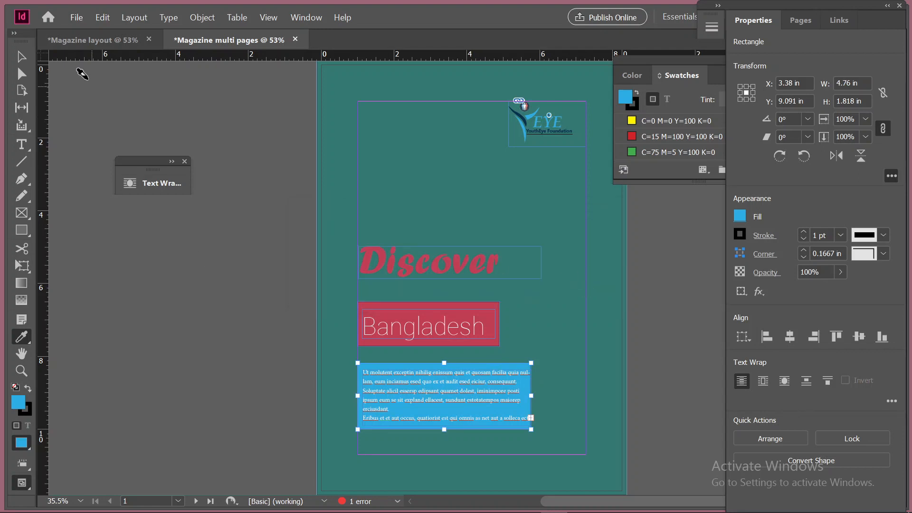
pyautogui.click(21, 57)
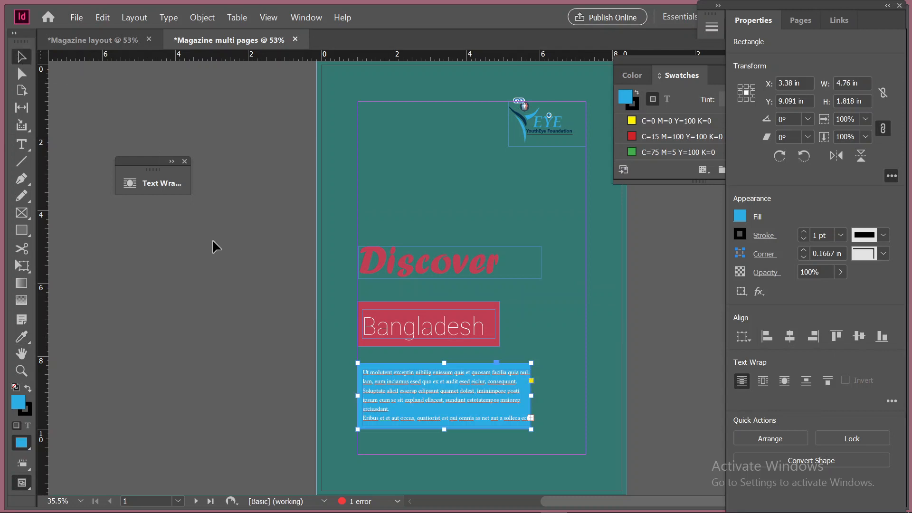
pyautogui.click(214, 241)
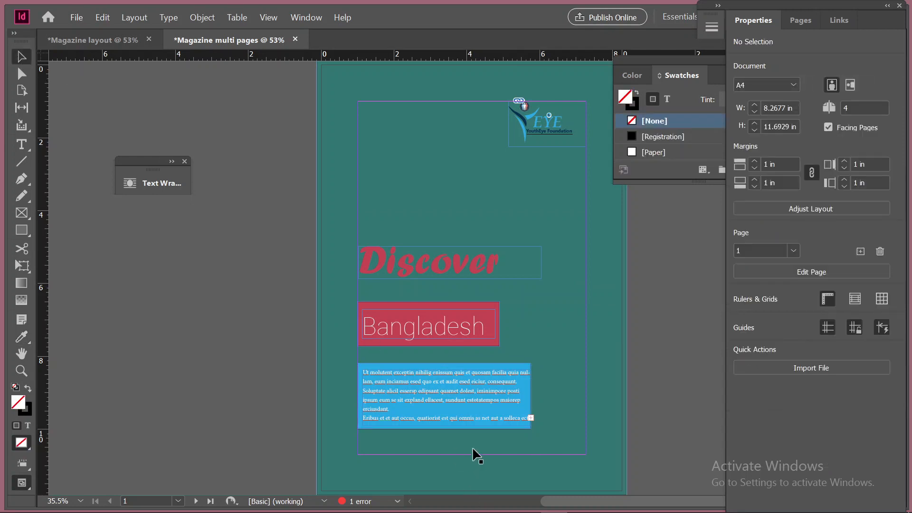
pyautogui.hotkey('ctrl', 'z')
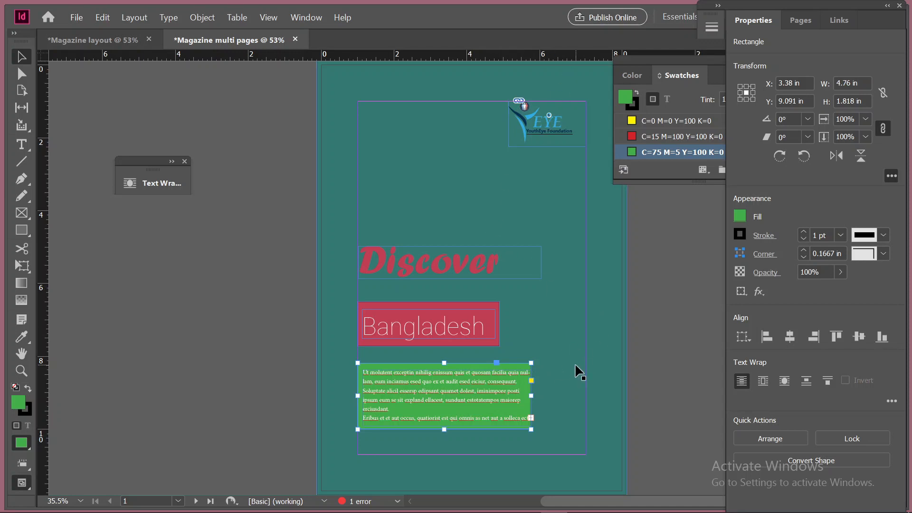
# Undo the shortening of the logo's frame and deselect everything
pyautogui.scroll(1, 574, 370)
pyautogui.scroll(1, 571, 371)
pyautogui.click(421, 226)
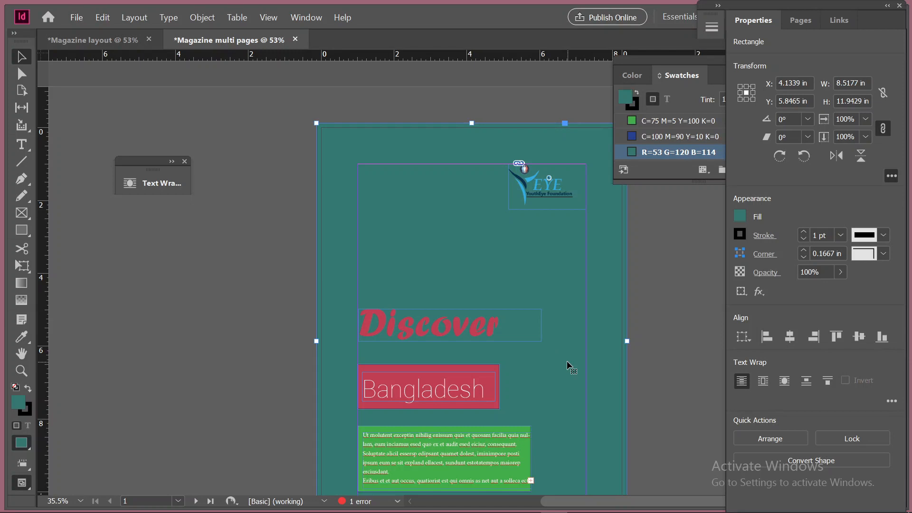
pyautogui.hotkey('ctrl', 'z')
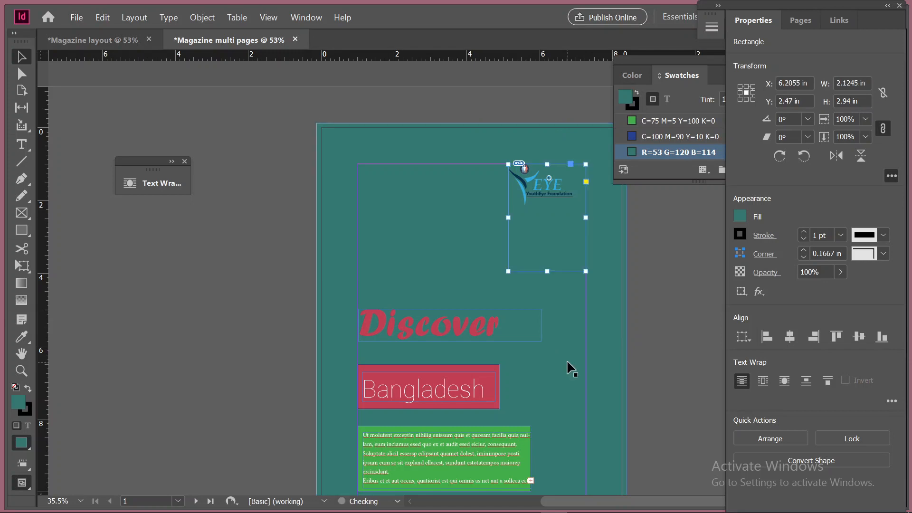
pyautogui.click(280, 316)
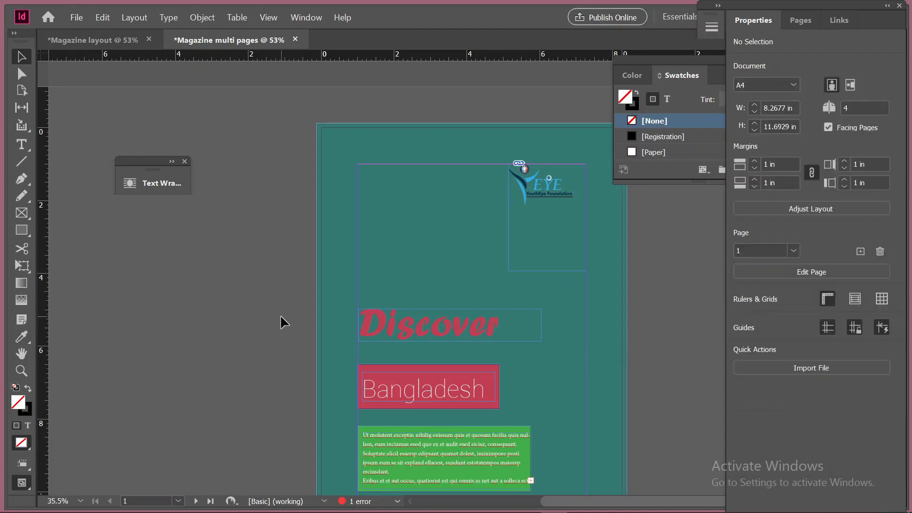
# Load the hill landscape photo from the Downloads folder for placing on the cover
pyautogui.scroll(-4, 280, 315)
pyautogui.scroll(1, 281, 316)
pyautogui.scroll(1, 280, 315)
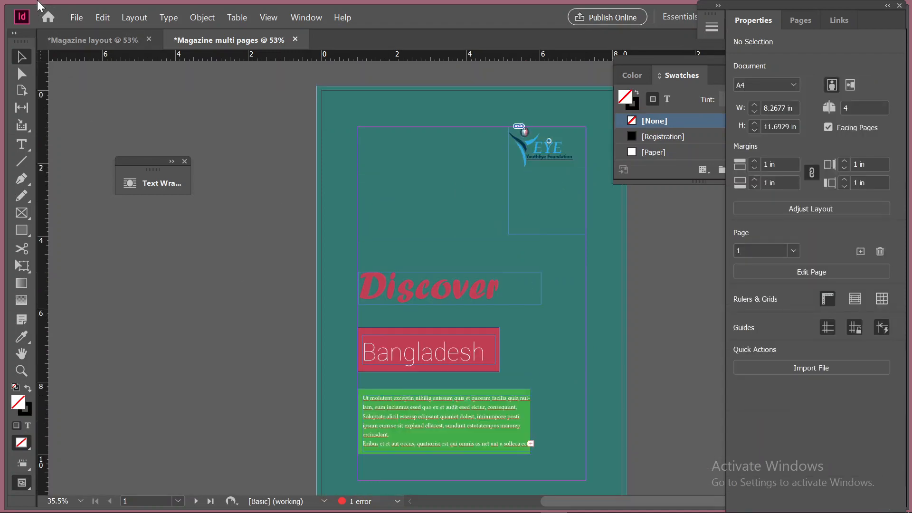
pyautogui.click(76, 18)
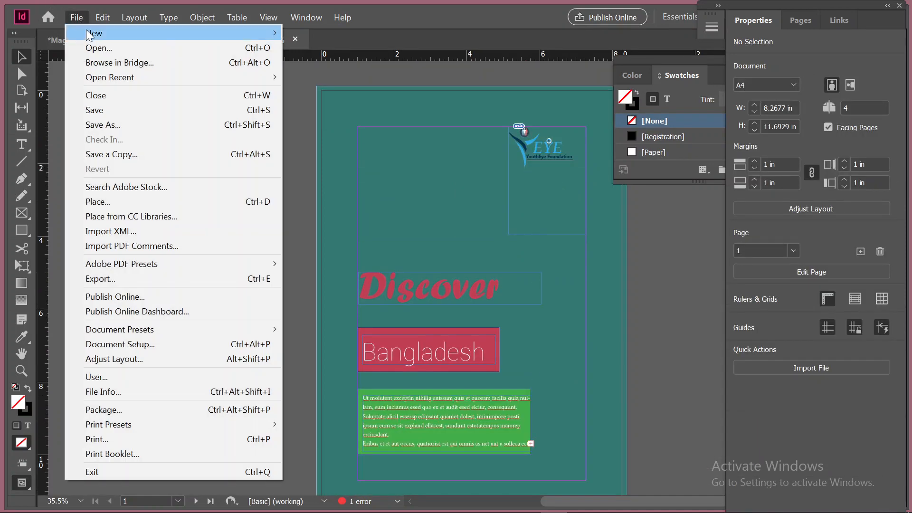
pyautogui.click(815, 361)
pyautogui.click(815, 368)
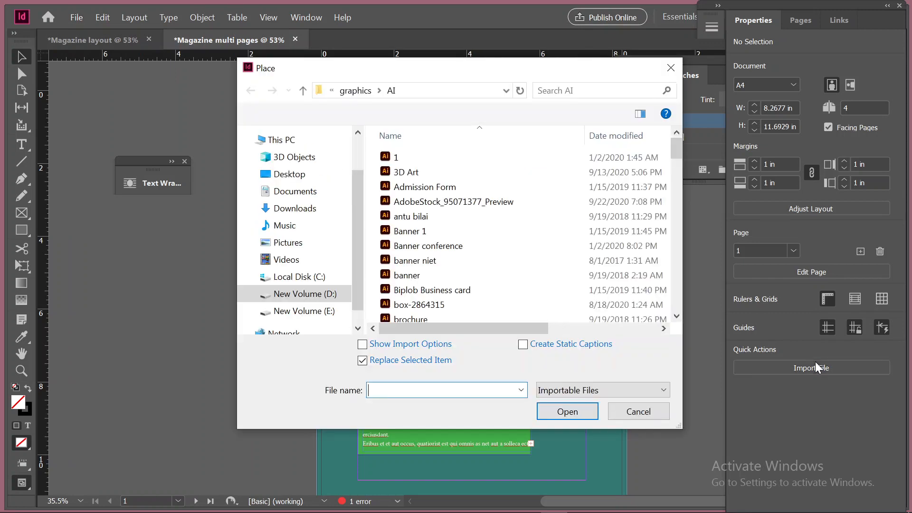
pyautogui.click(299, 211)
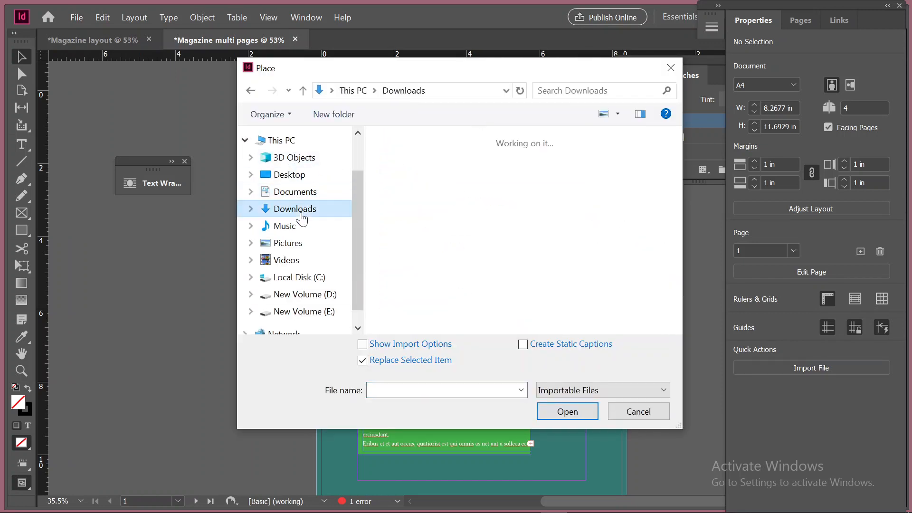
pyautogui.click(401, 184)
pyautogui.click(568, 411)
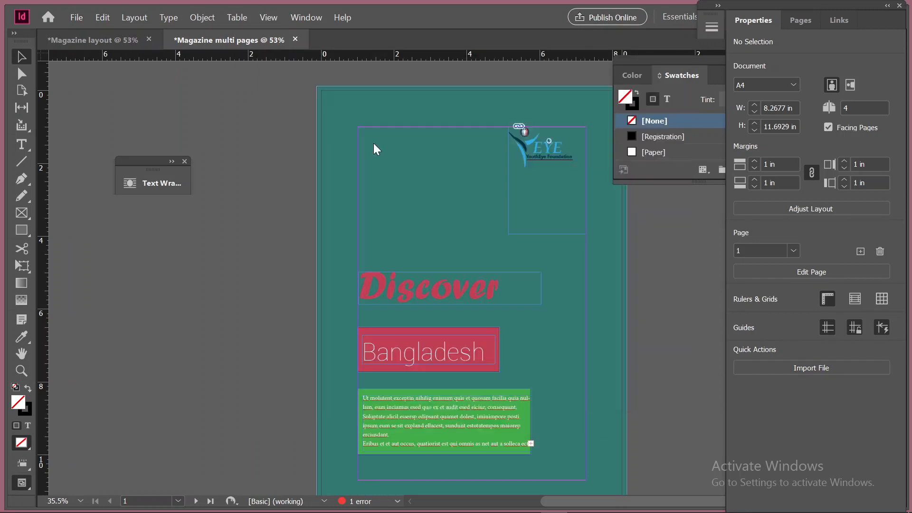
# Place the photo over the whole cover from the upper-left bleed corner and trim its frame to the right bleed edge, 8.5177 by 11.9429 in
pyautogui.click(318, 90)
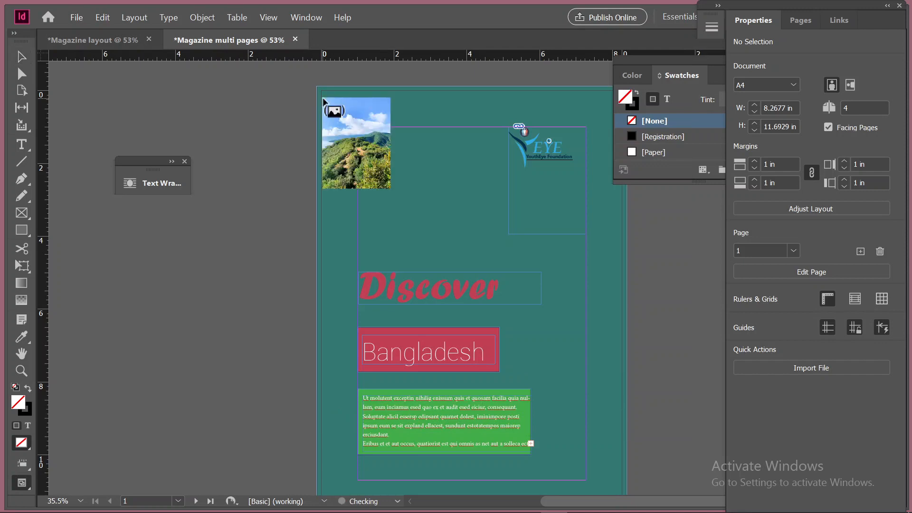
pyautogui.moveTo(318, 89); pyautogui.dragTo(598, 471)
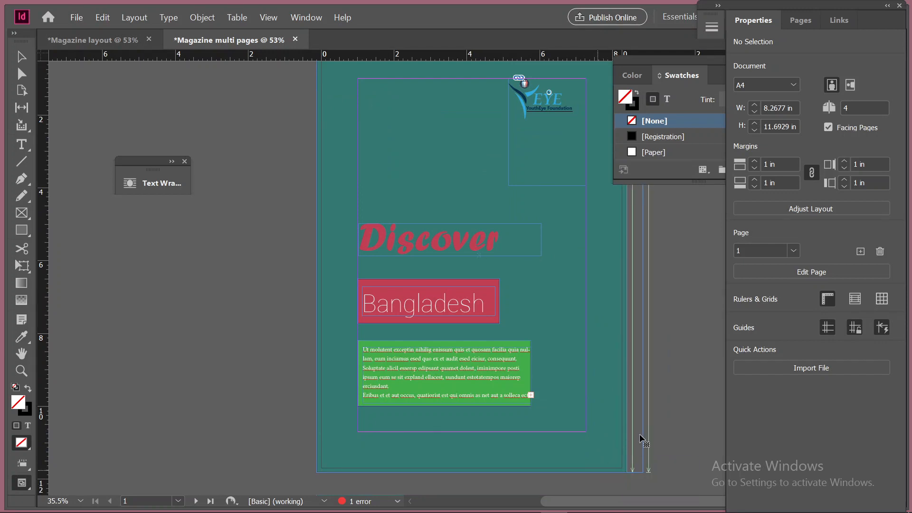
pyautogui.click(640, 438)
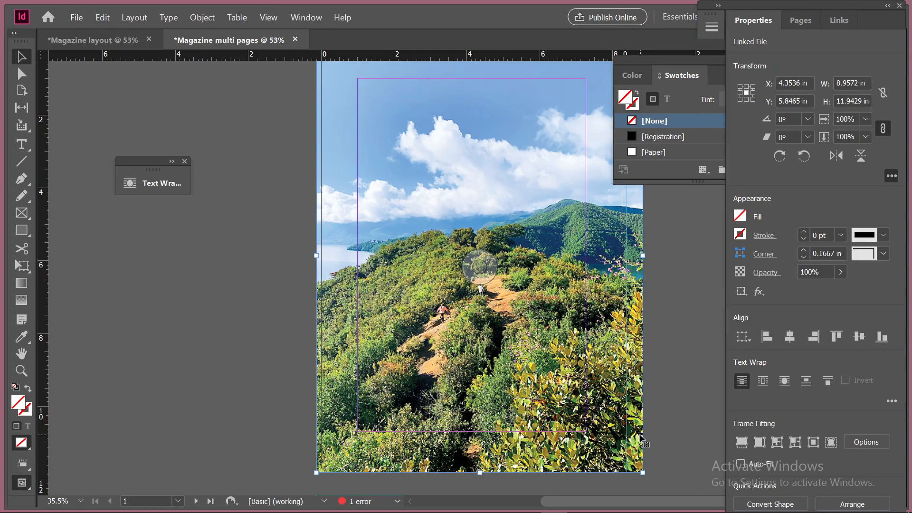
pyautogui.scroll(3, 641, 418)
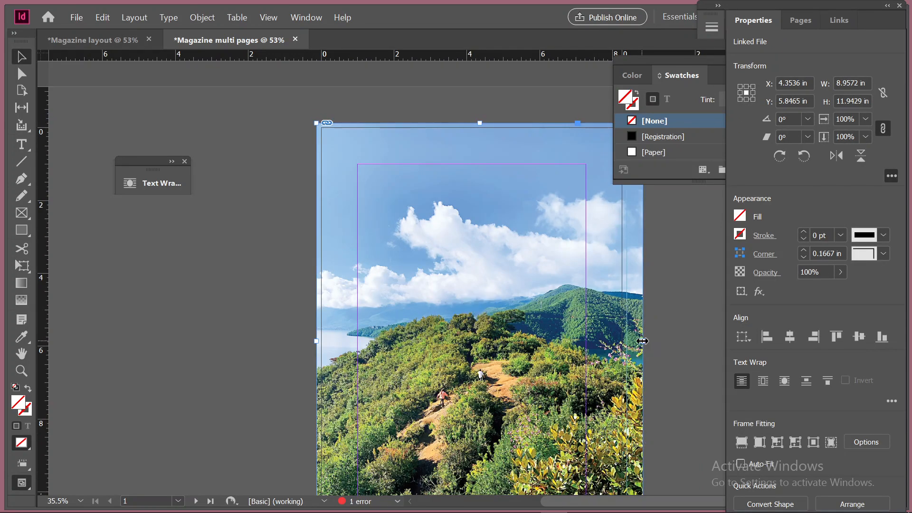
pyautogui.moveTo(643, 341); pyautogui.dragTo(627, 342)
# Send the placed photo to the back of the cover's stacking order and deselect it
pyautogui.rightClick(345, 140)
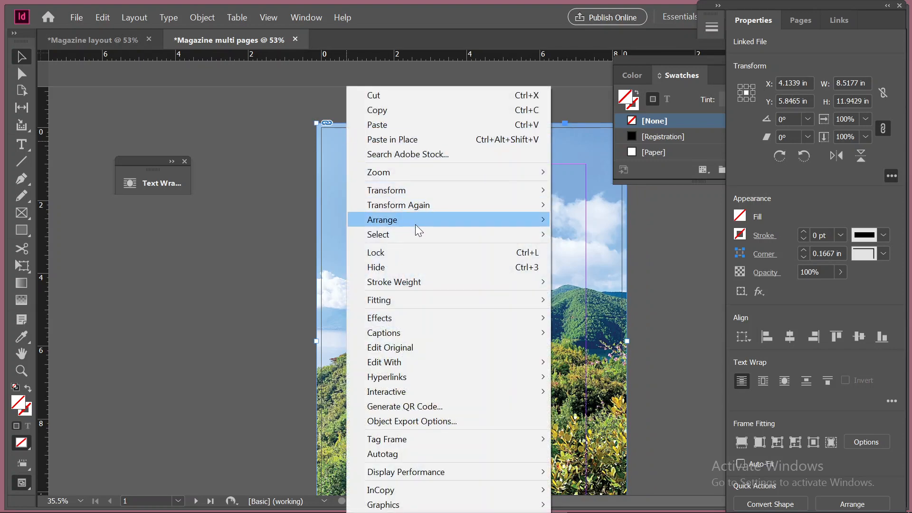
pyautogui.moveTo(515, 221)
pyautogui.click(597, 235)
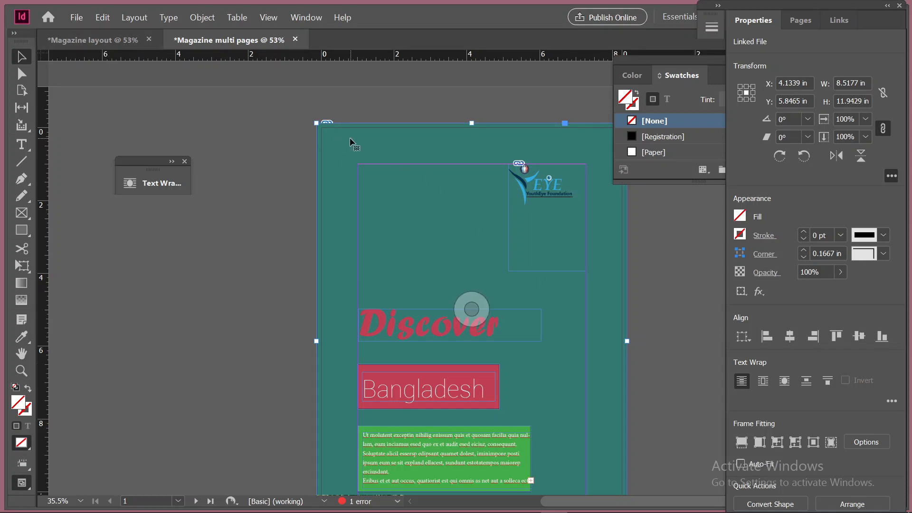
pyautogui.click(220, 160)
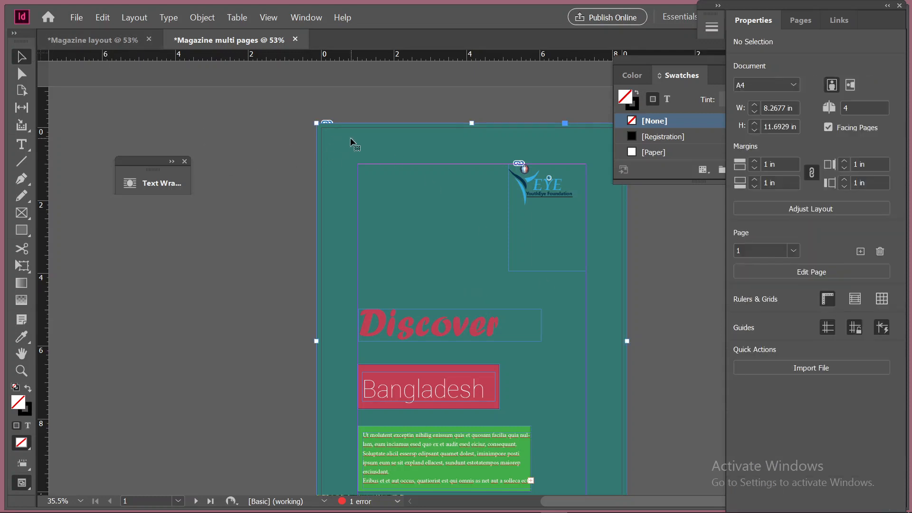
# Delete the teal rectangle that covers the photo on the cover page
pyautogui.rightClick(352, 139)
pyautogui.click(287, 162)
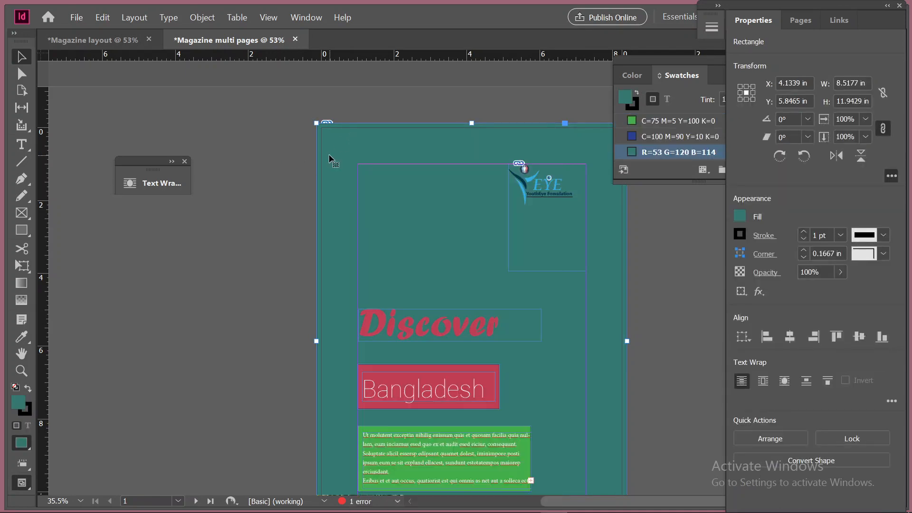
pyautogui.press('Delete')
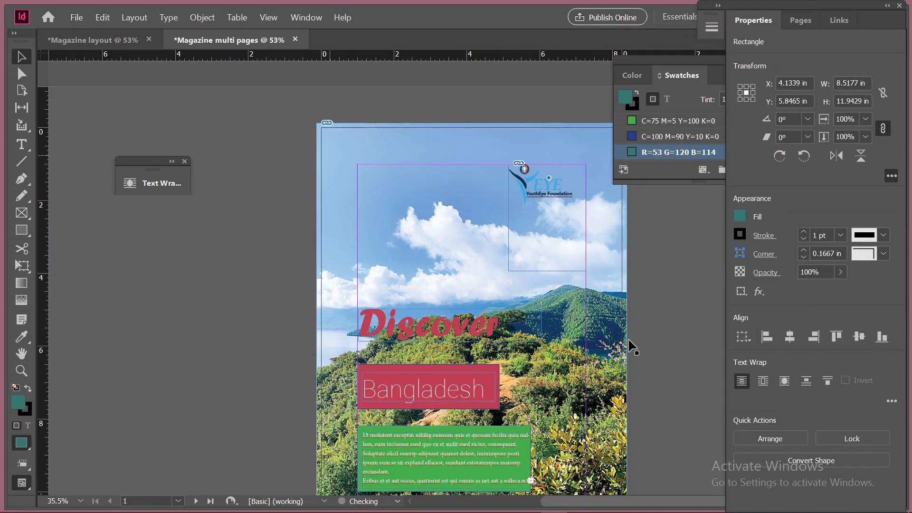
# Examine how the logo, titles and placeholder text block sit against the background photo on the cover
pyautogui.scroll(-4, 635, 403)
pyautogui.scroll(4, 634, 403)
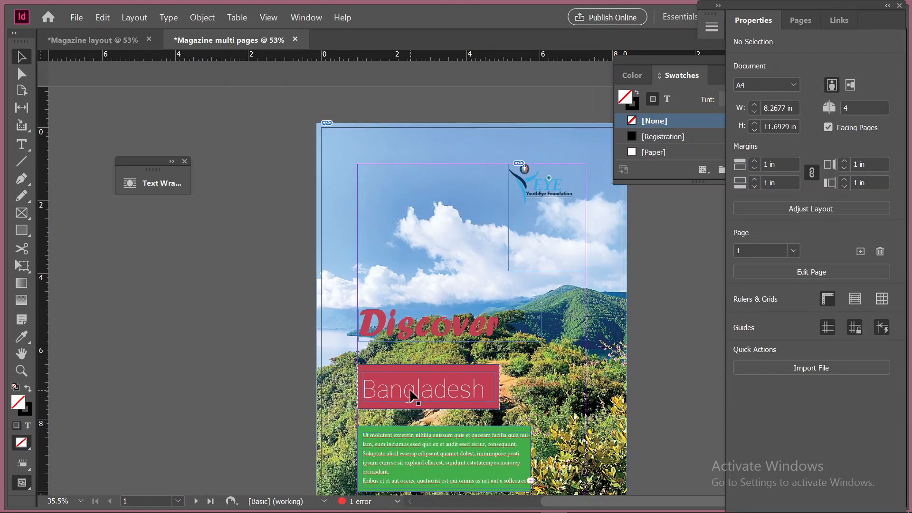
pyautogui.scroll(-1, 457, 380)
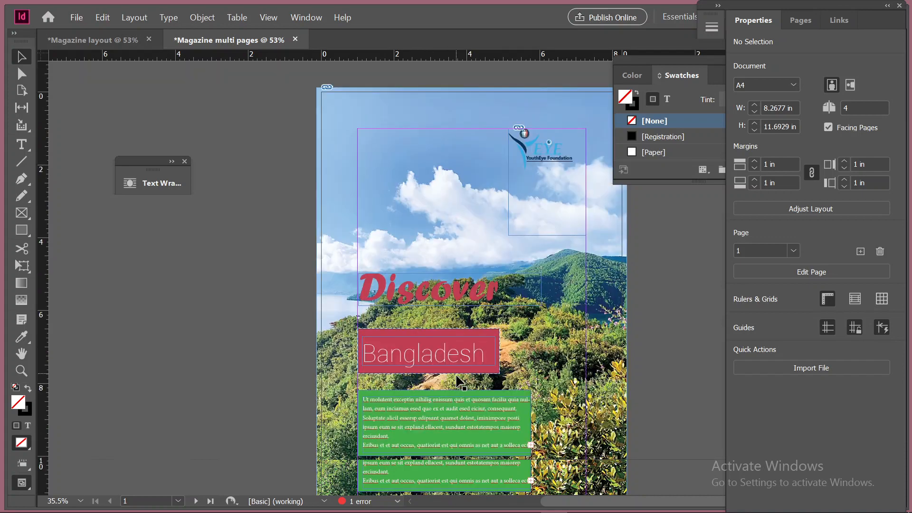
pyautogui.scroll(-6, 457, 380)
pyautogui.scroll(3, 278, 354)
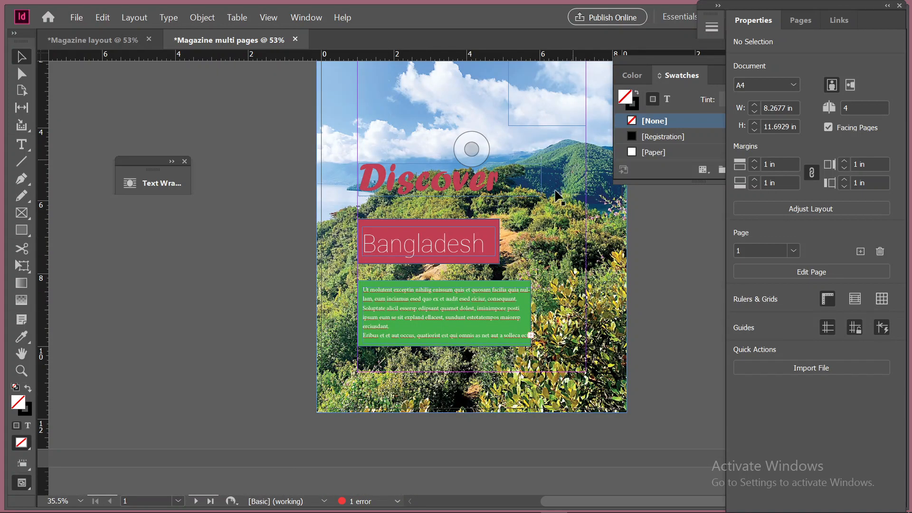
pyautogui.scroll(2, 453, 354)
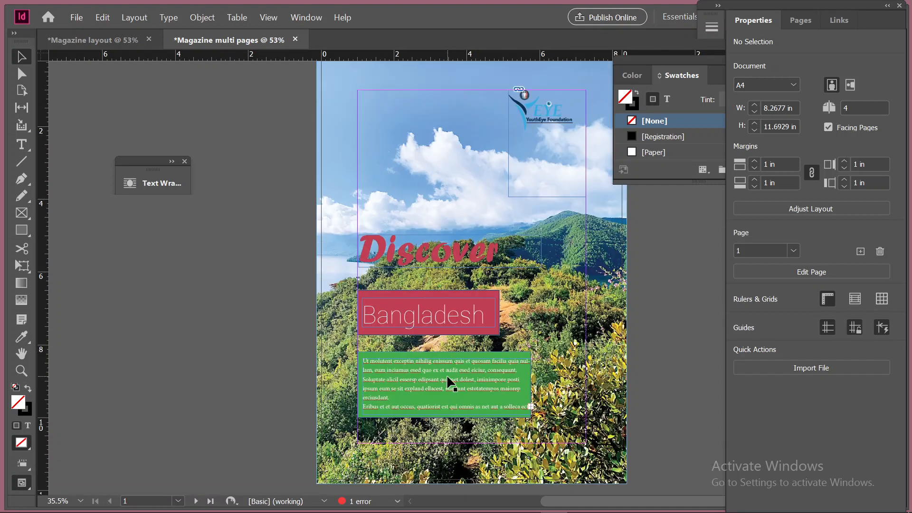
pyautogui.click(522, 377)
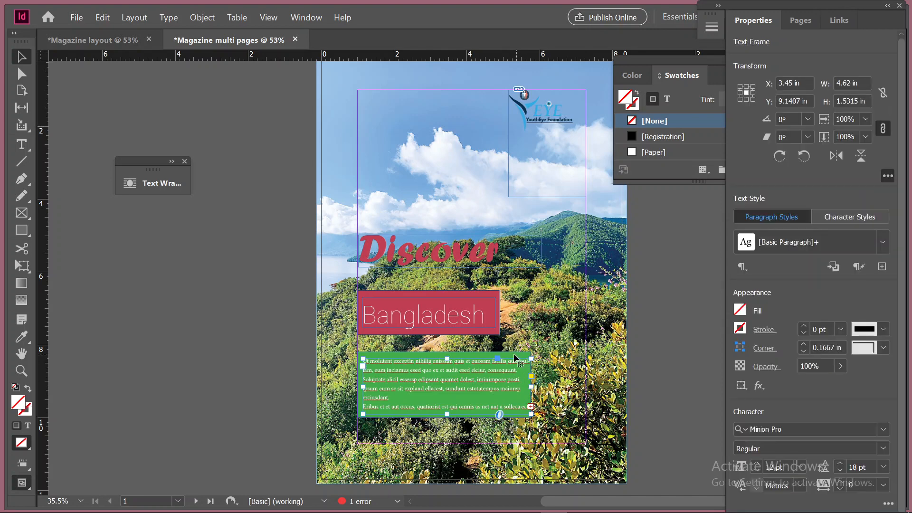
pyautogui.click(232, 349)
pyautogui.click(228, 337)
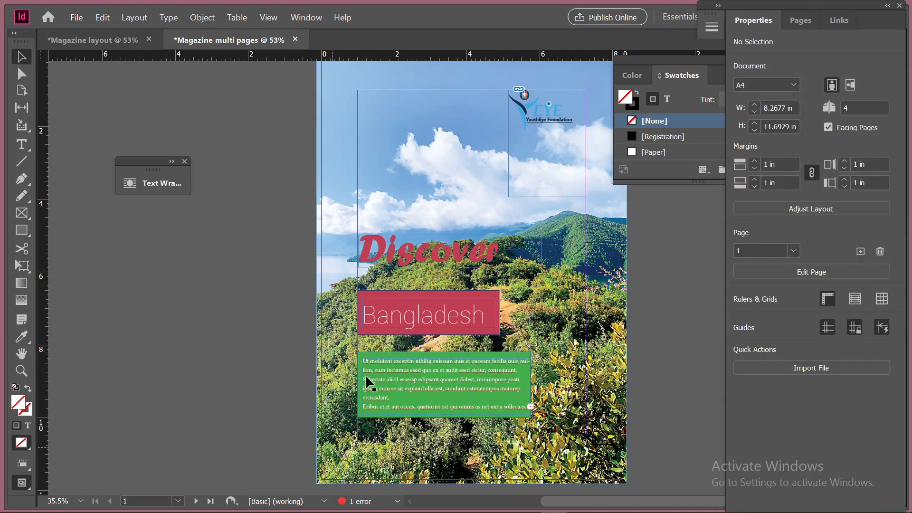
# Fill the green rectangle behind the placeholder text with light blue sampled from the photo's sky using the Eyedropper
pyautogui.click(364, 356)
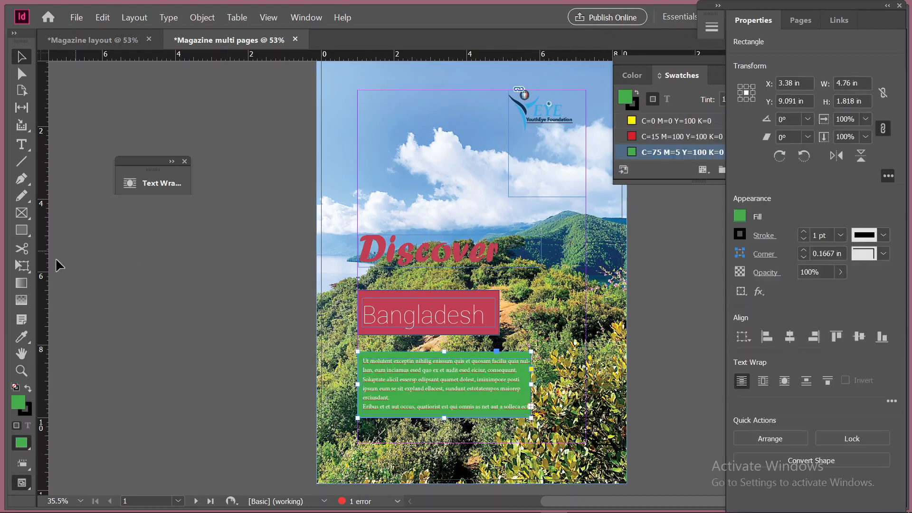
pyautogui.click(22, 338)
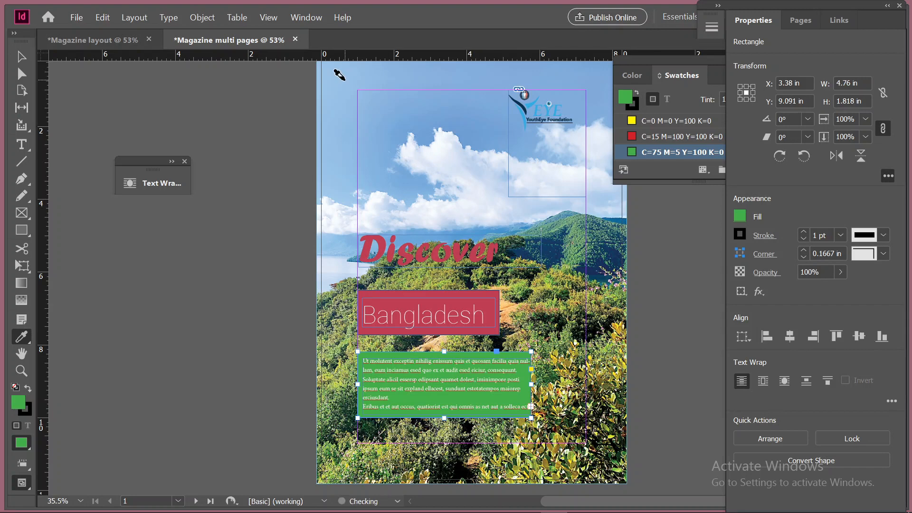
pyautogui.click(346, 79)
pyautogui.click(21, 56)
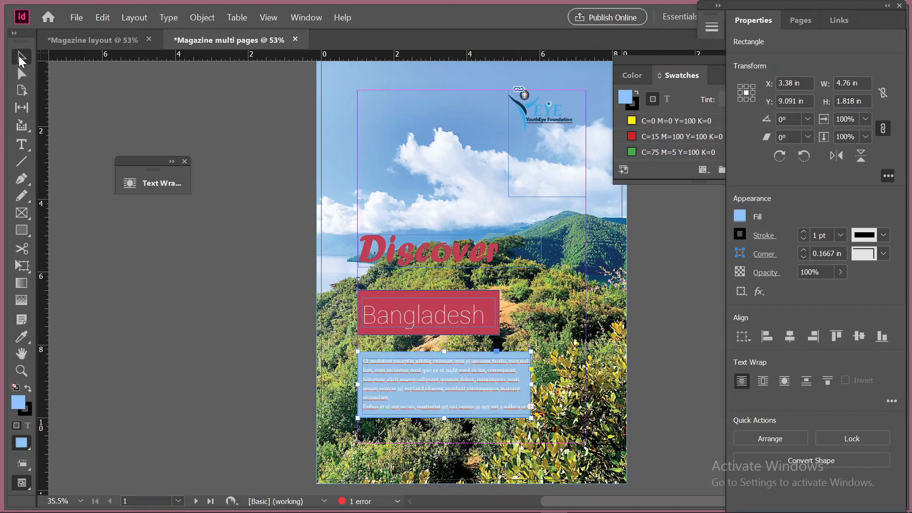
pyautogui.click(240, 347)
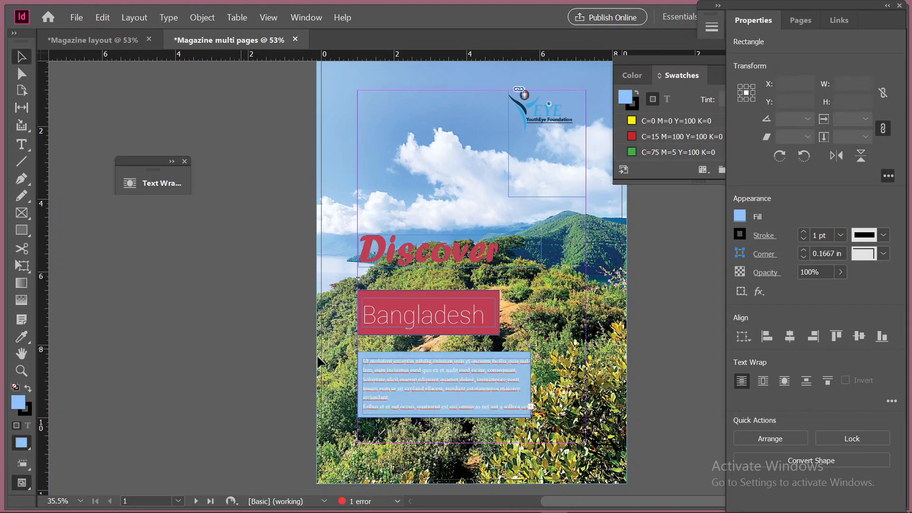
# Try colouring all the placeholder text in the light blue box with the red swatch R=192 G=62 B=84
pyautogui.click(404, 363)
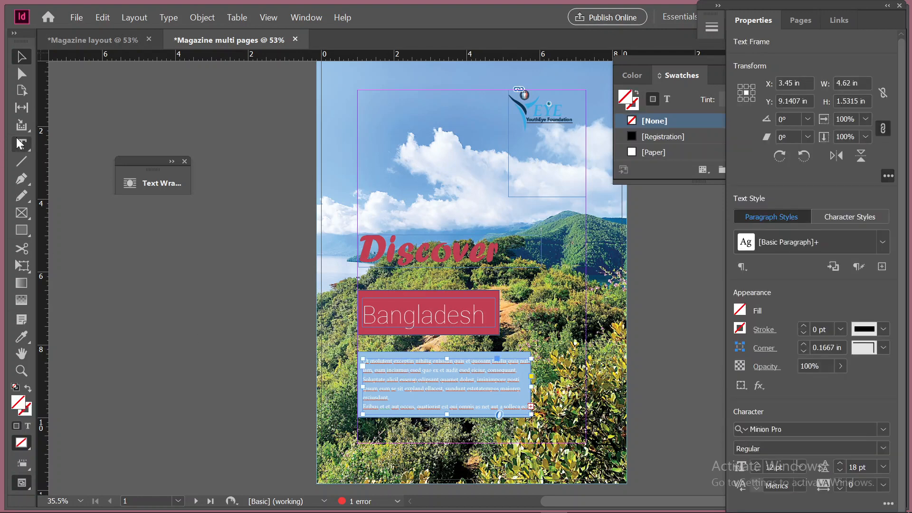
pyautogui.press('t')
pyautogui.click(401, 369)
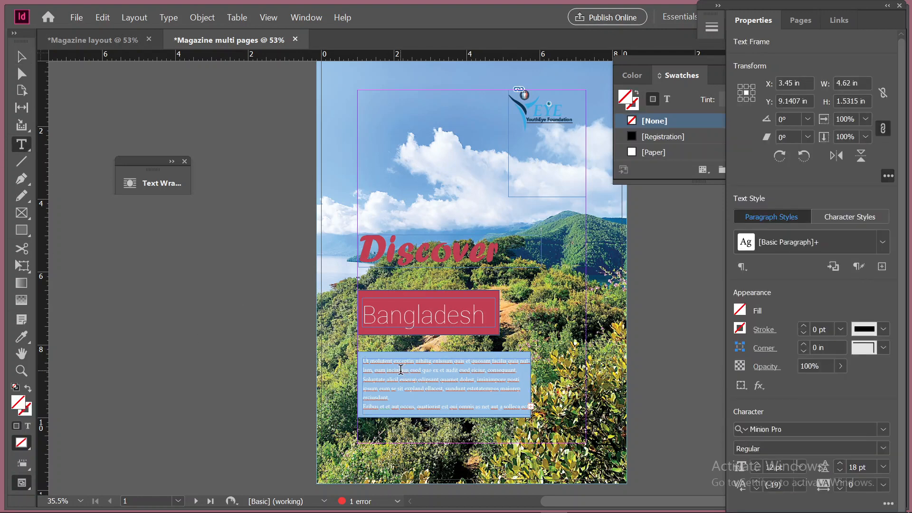
pyautogui.hotkey('ctrl', 'a')
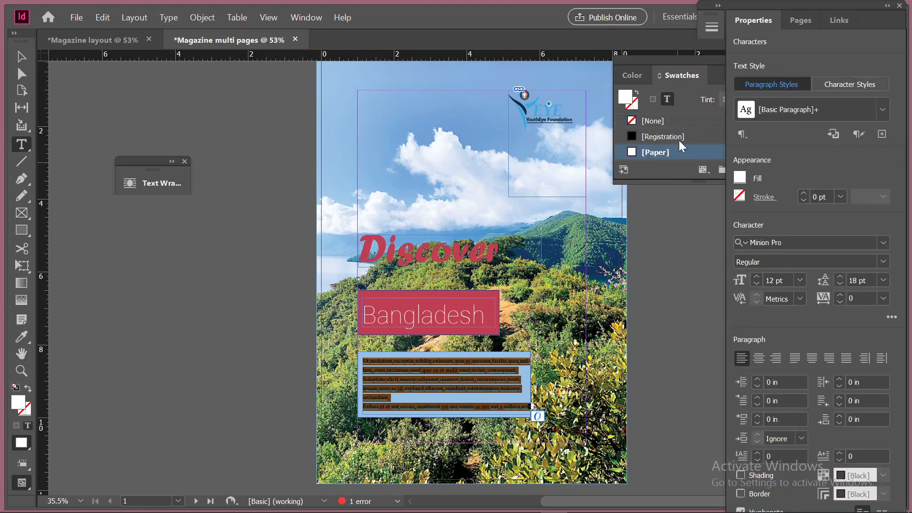
pyautogui.scroll(-3, 679, 138)
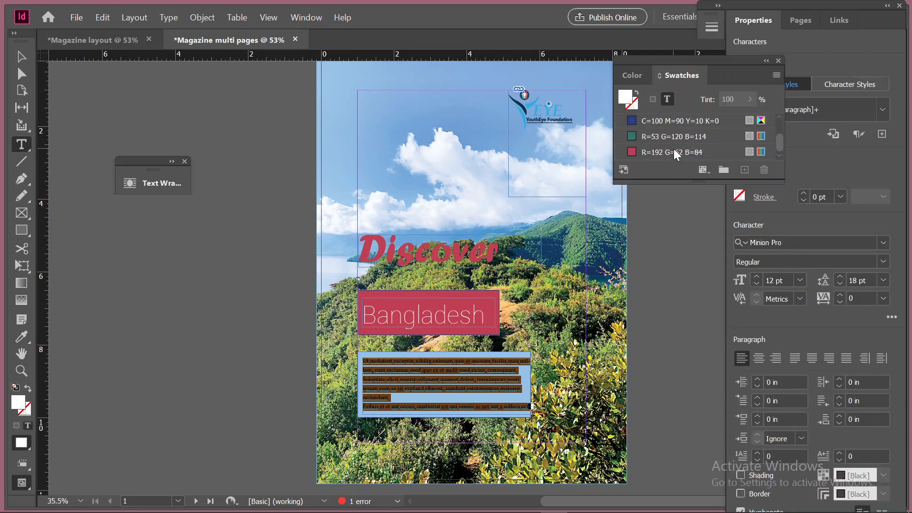
pyautogui.click(673, 150)
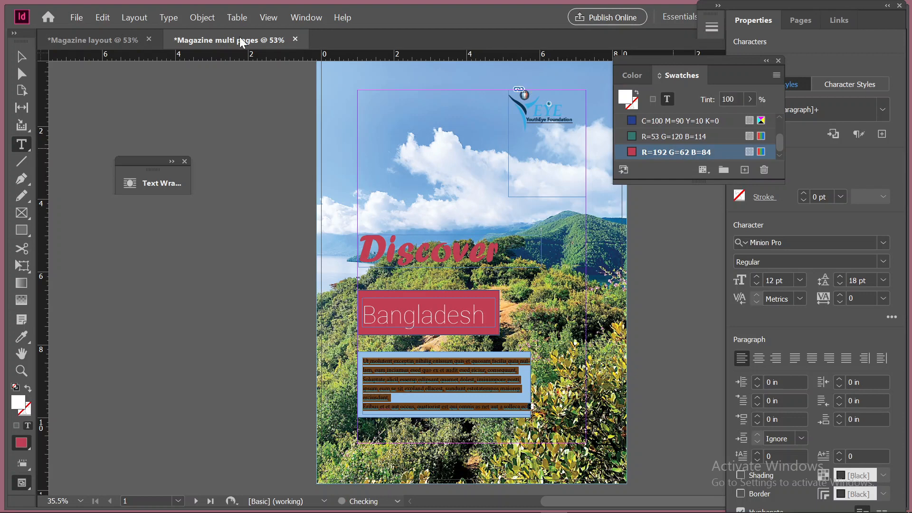
pyautogui.click(169, 238)
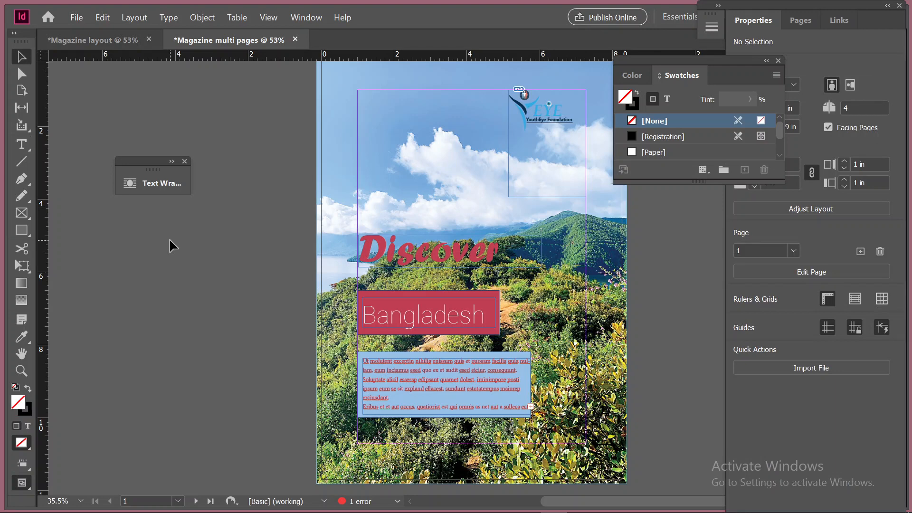
# Select all the placeholder text in the light blue box and colour it with the [Black] swatch
pyautogui.click(21, 144)
pyautogui.click(402, 369)
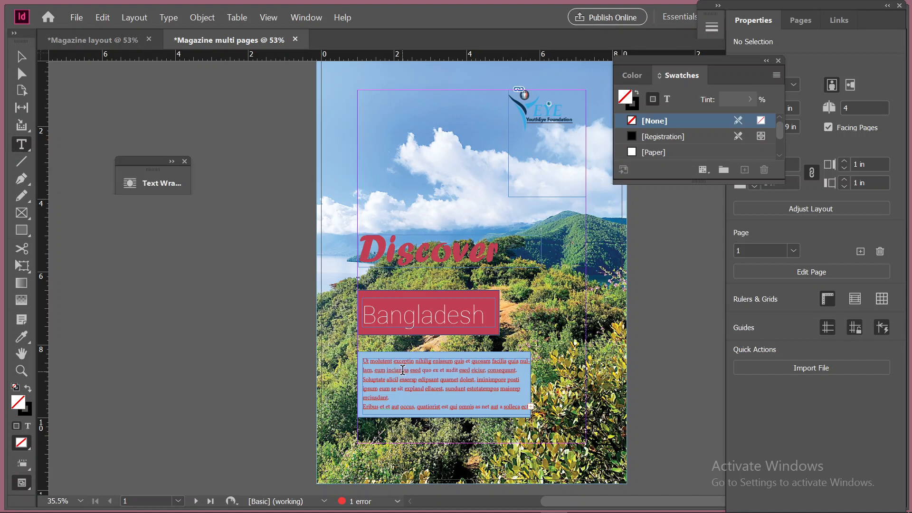
pyautogui.hotkey('ctrl', 'a')
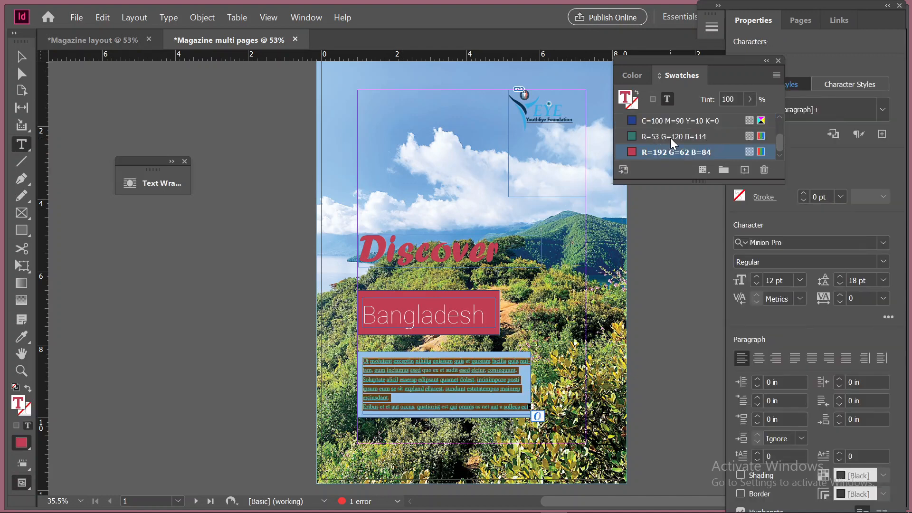
pyautogui.scroll(3, 668, 141)
pyautogui.click(666, 137)
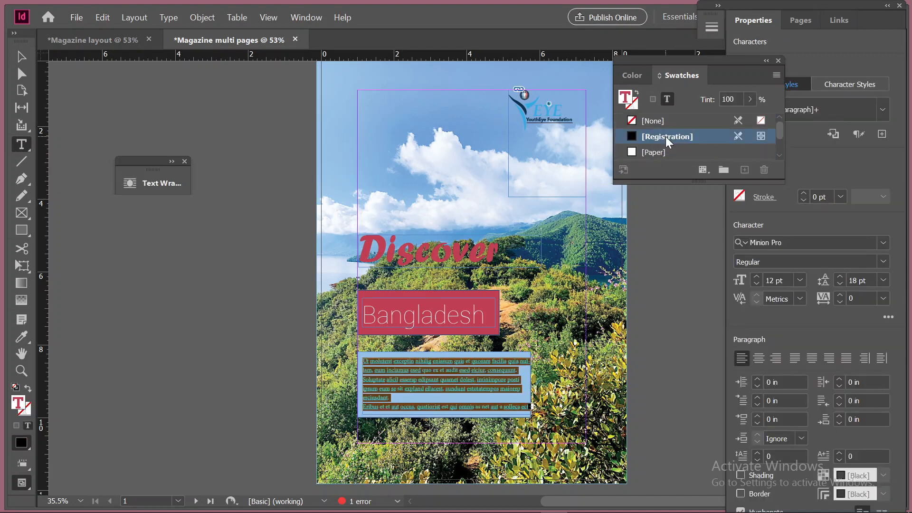
pyautogui.scroll(-1, 674, 140)
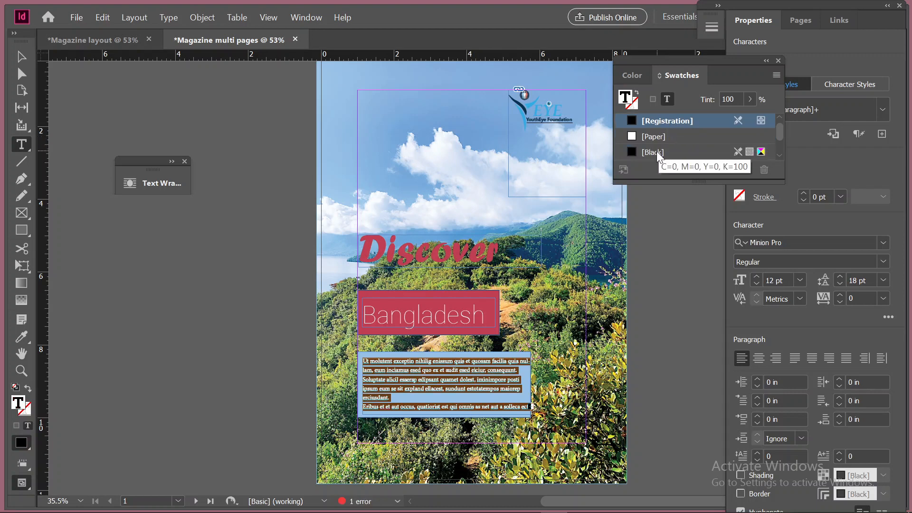
pyautogui.click(658, 155)
pyautogui.click(21, 56)
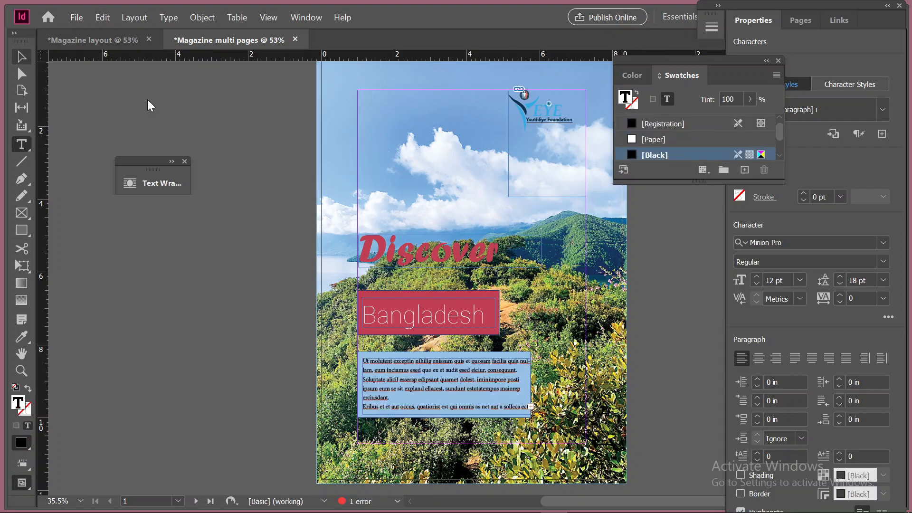
pyautogui.click(242, 346)
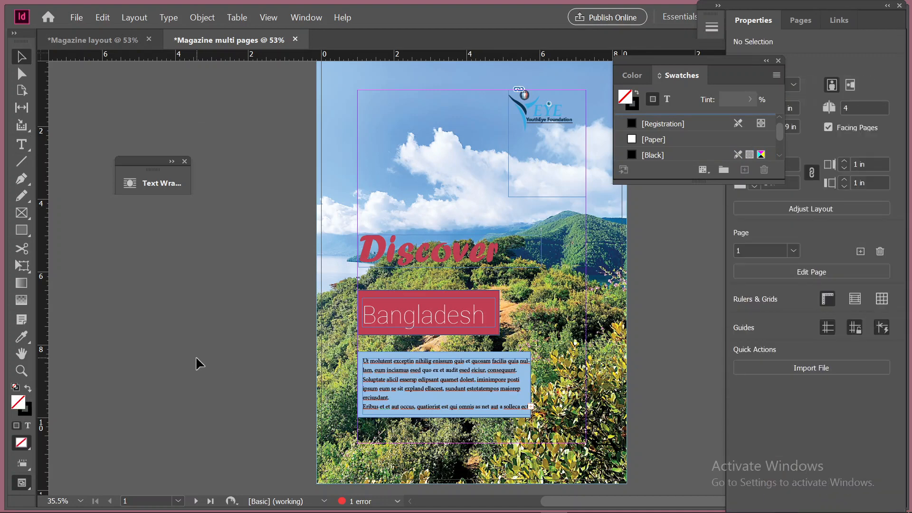
pyautogui.scroll(-10, 418, 344)
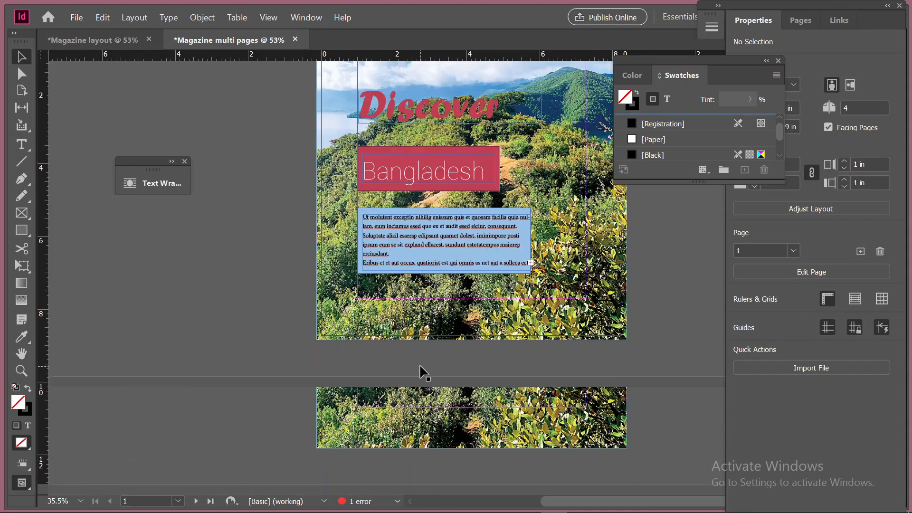
pyautogui.scroll(-8, 546, 335)
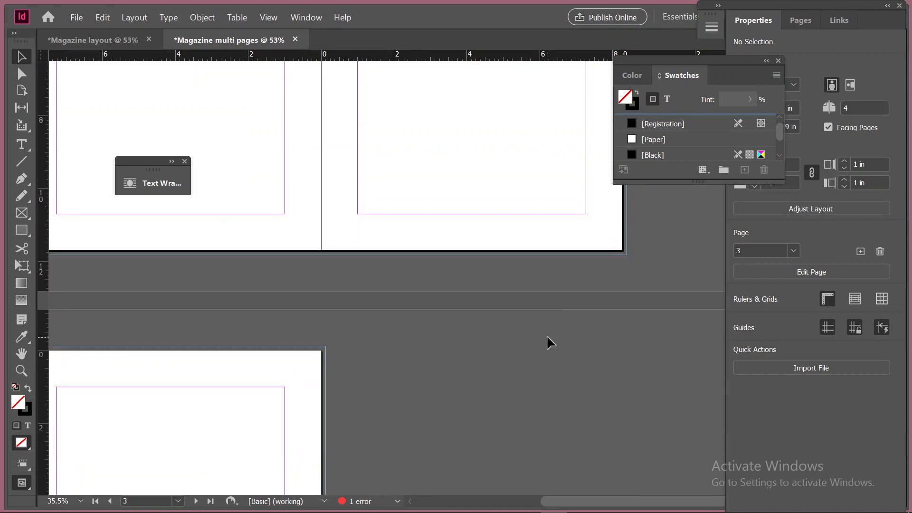
pyautogui.scroll(12, 278, 391)
pyautogui.scroll(12, 279, 391)
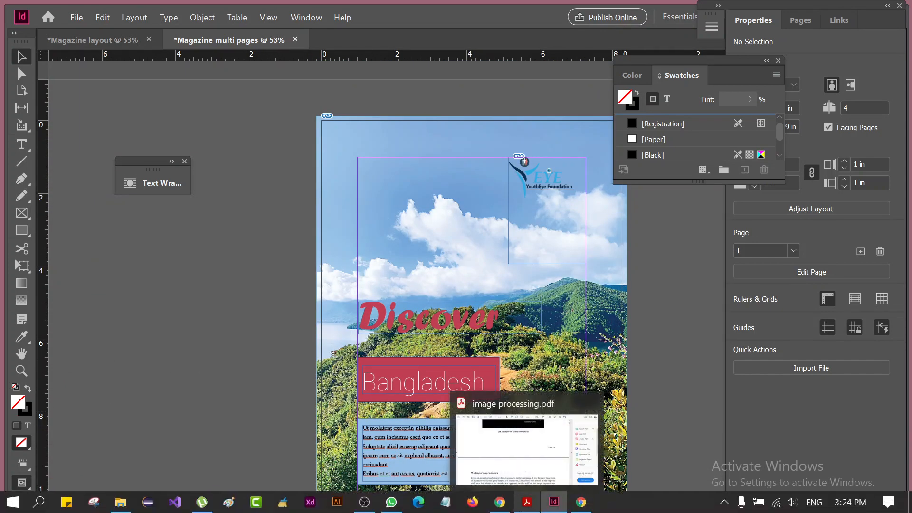
pyautogui.scroll(-1, 418, 291)
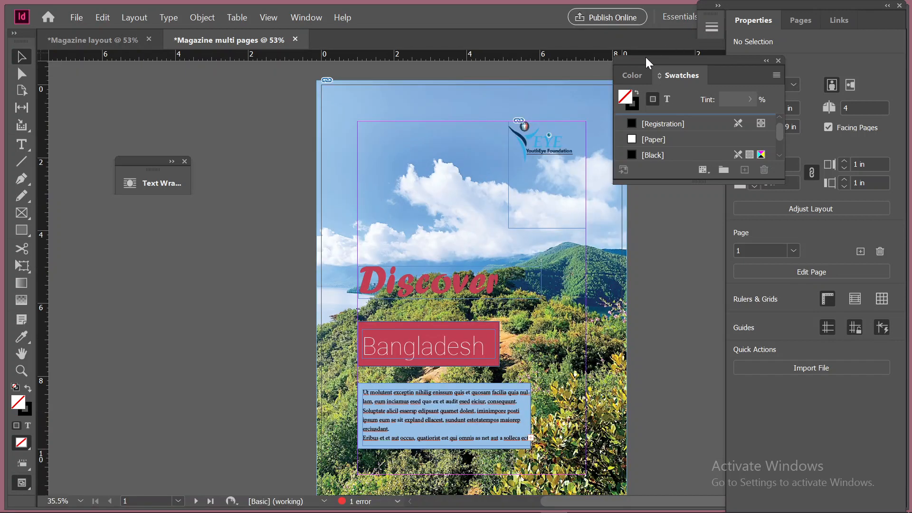
# Move the Swatches and Color panels onto the empty pasteboard beside the cover, grouped together in one floating panel
pyautogui.moveTo(646, 57); pyautogui.dragTo(691, 79)
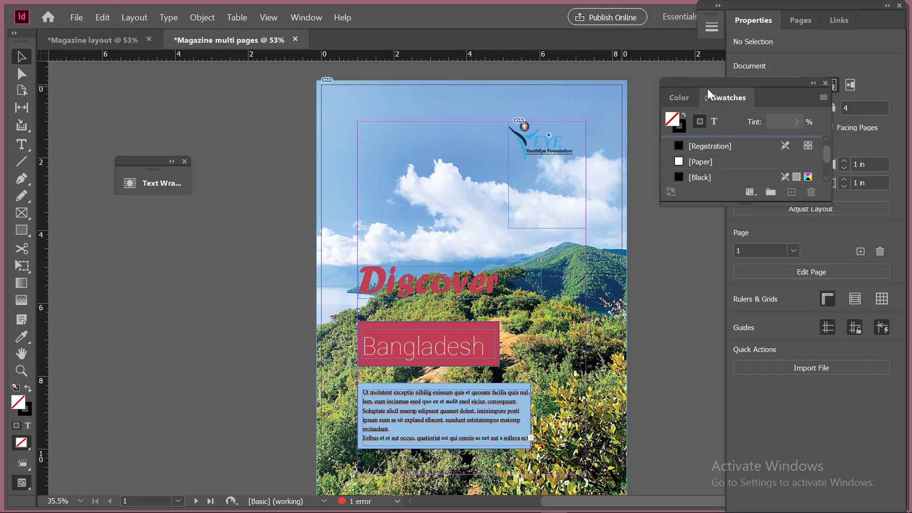
pyautogui.moveTo(707, 88); pyautogui.dragTo(106, 229)
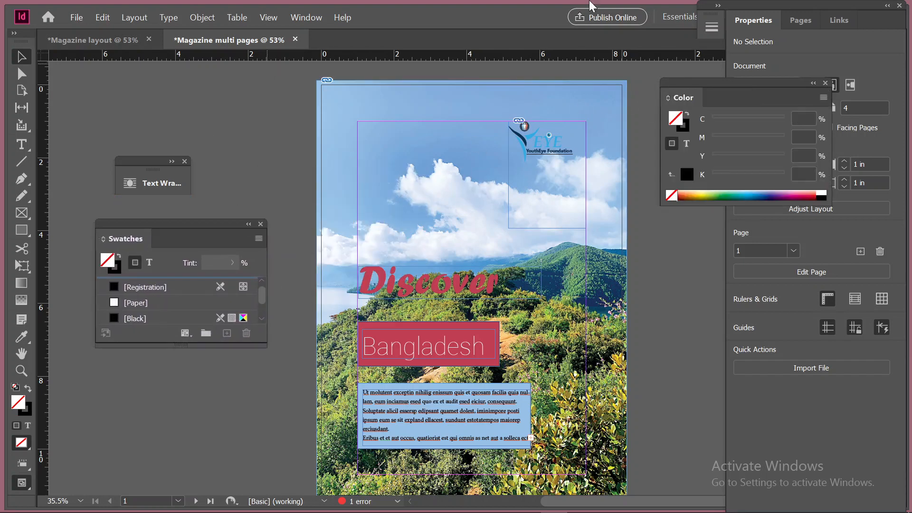
pyautogui.moveTo(679, 102); pyautogui.dragTo(176, 249)
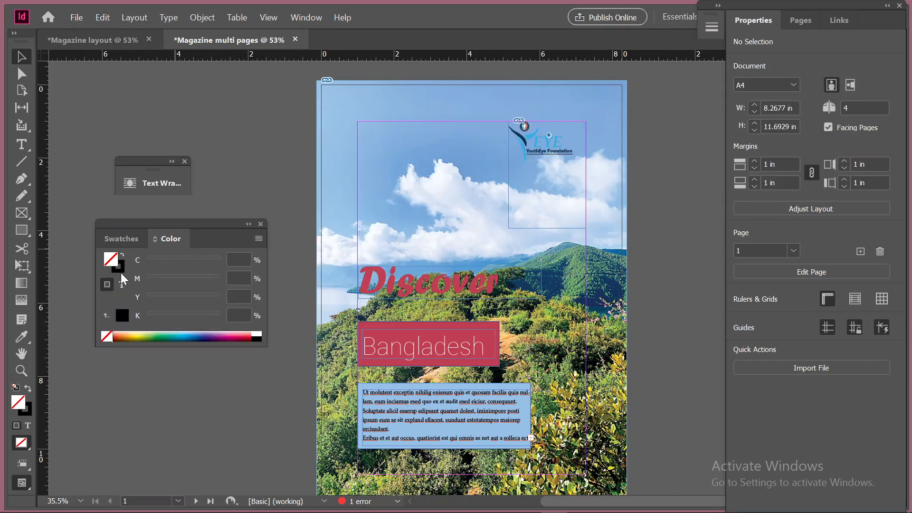
# Review the document's page size presets and the page size, margin, bleed and font options in Adjust Layout
pyautogui.click(547, 175)
pyautogui.click(471, 183)
pyautogui.click(779, 86)
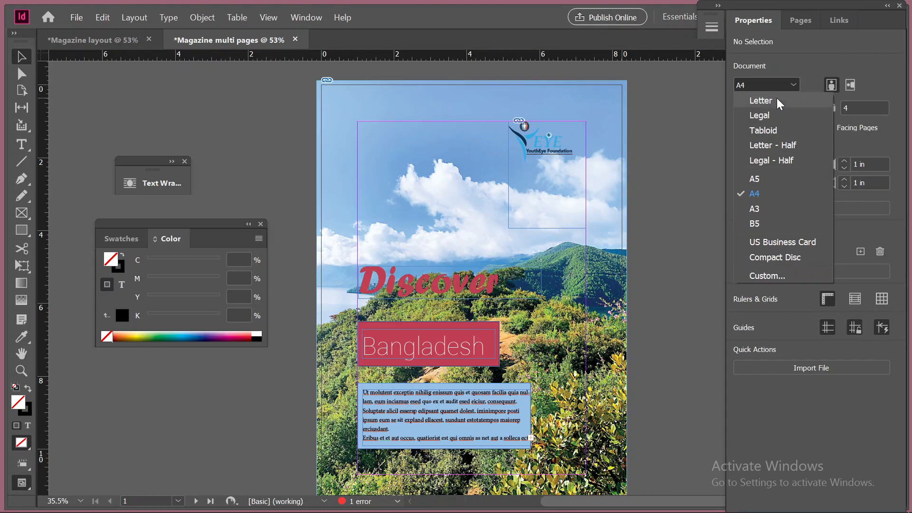
pyautogui.click(689, 119)
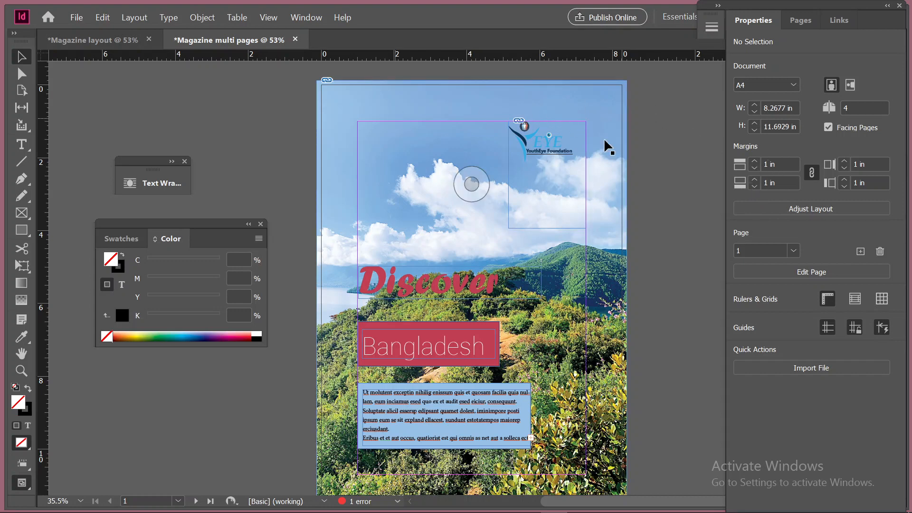
pyautogui.click(830, 206)
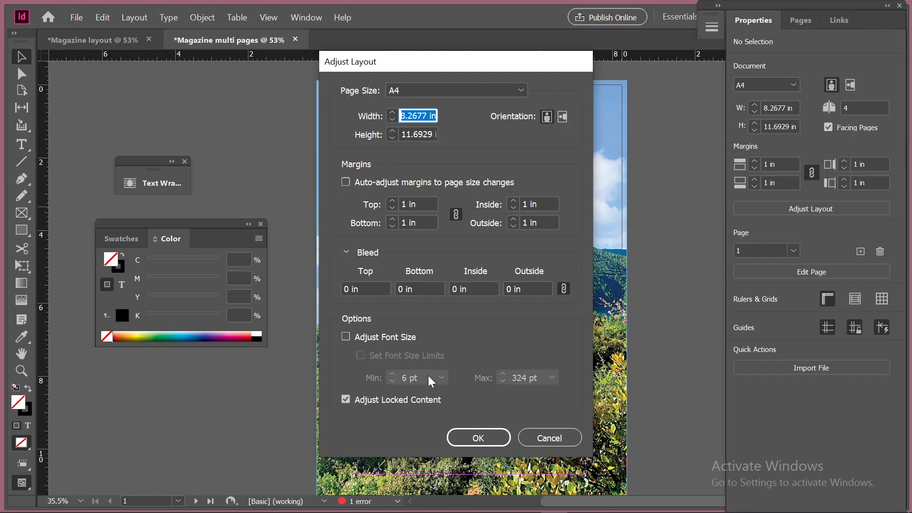
pyautogui.click(548, 437)
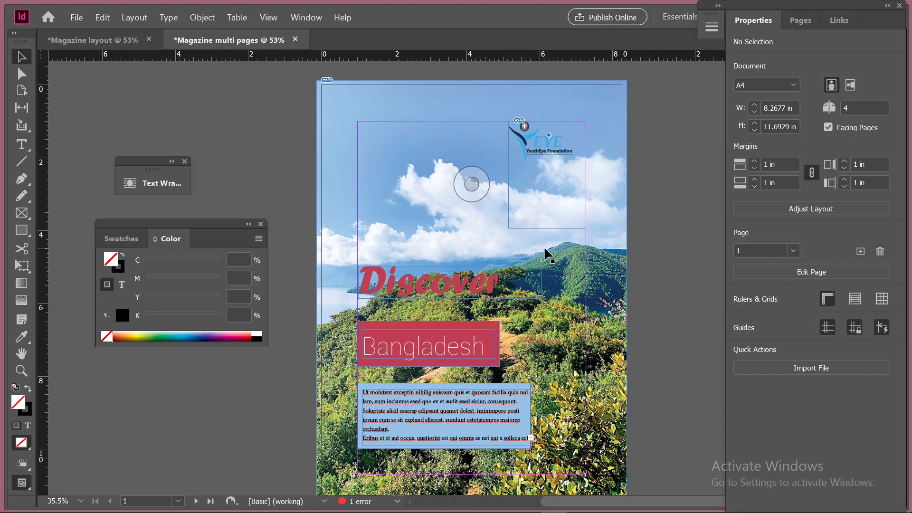
# Compare the cover in Preview and Normal screen modes, with the background photo selected to check its bleed beyond the page edge
pyautogui.press('w')
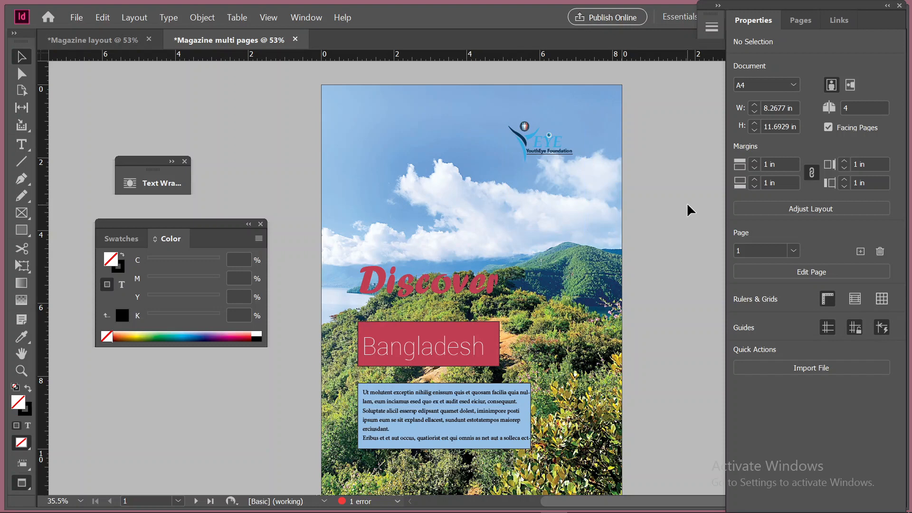
pyautogui.scroll(-3, 691, 206)
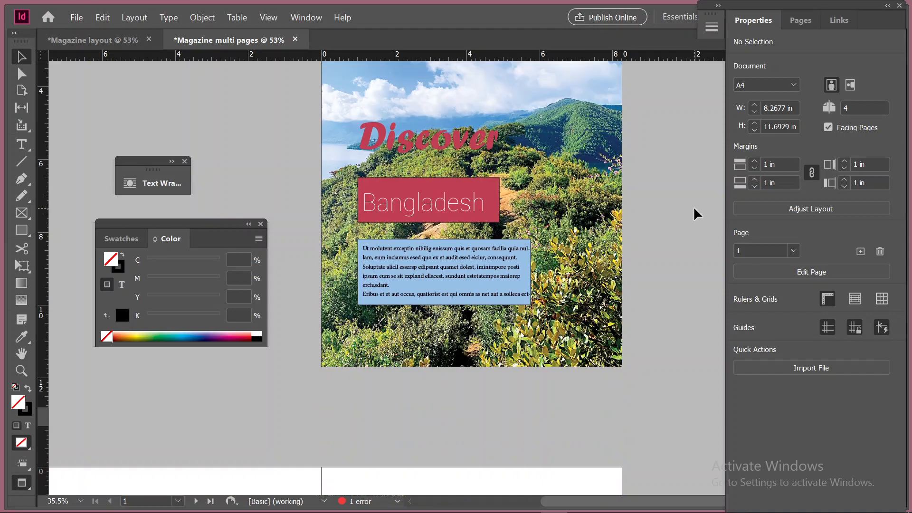
pyautogui.scroll(2, 694, 206)
pyautogui.scroll(1, 696, 206)
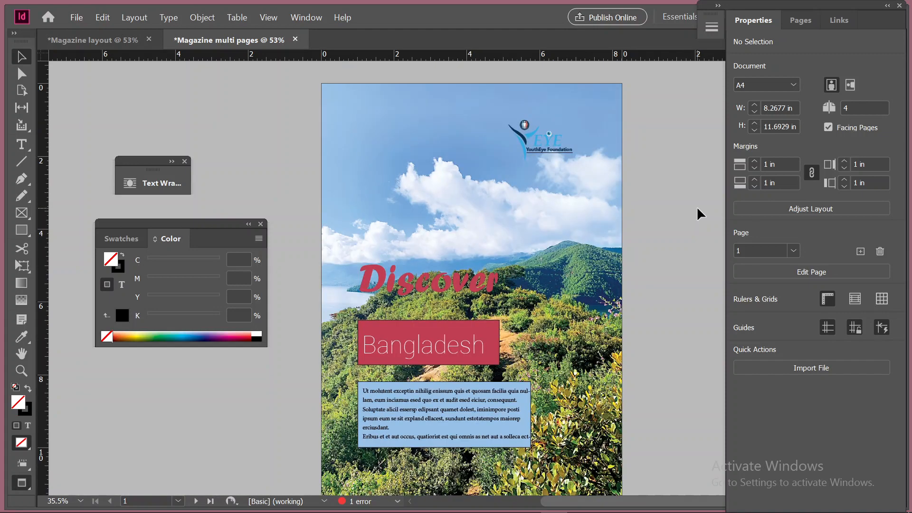
pyautogui.click(343, 82)
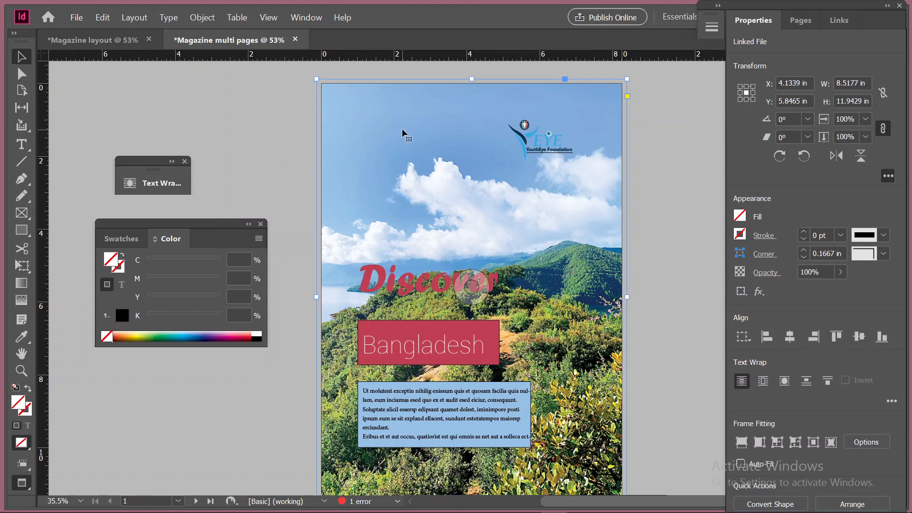
pyautogui.press('w')
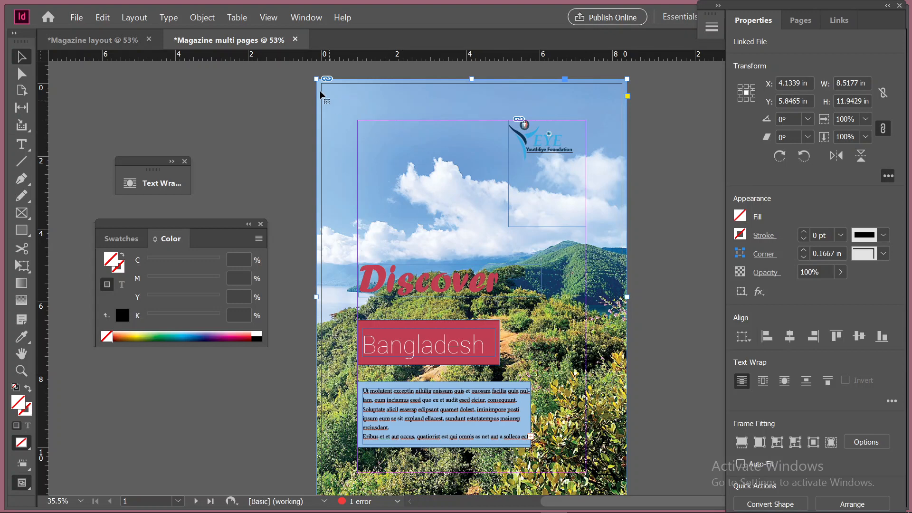
pyautogui.press('w')
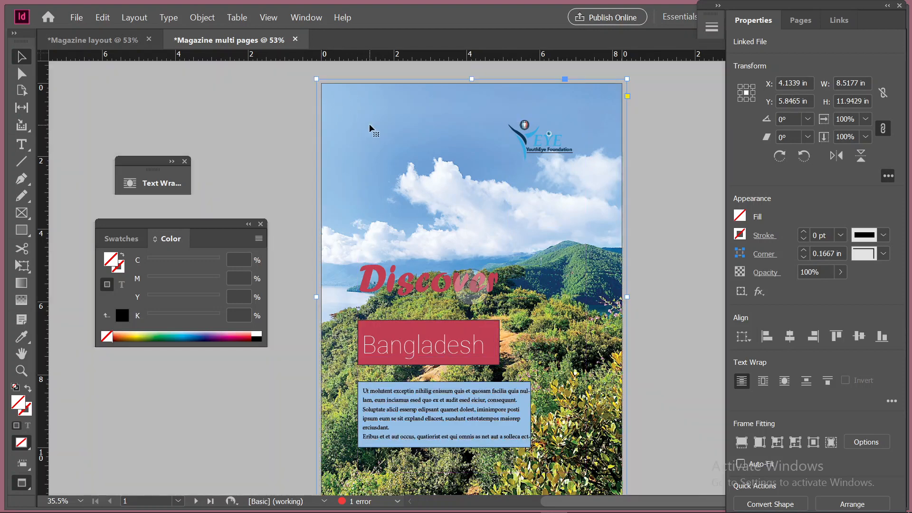
pyautogui.press('w')
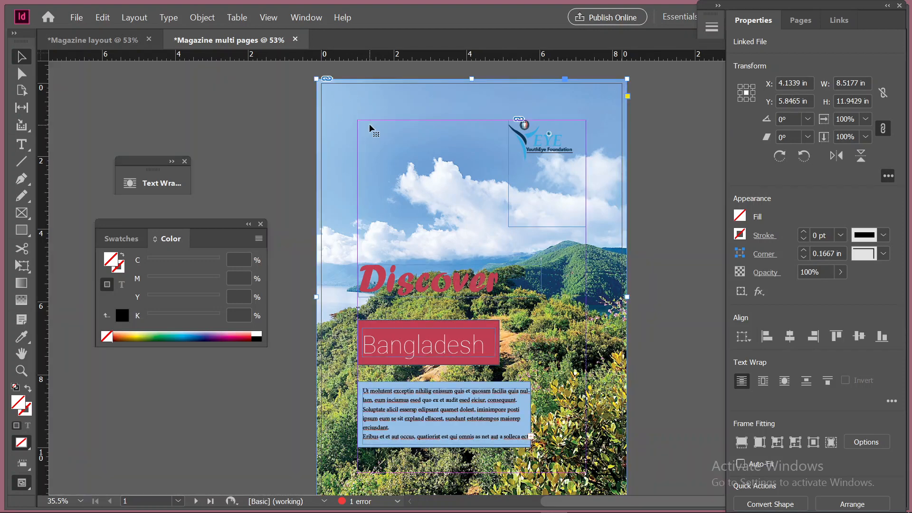
# Select the red rectangle behind "Bangladesh" inside its group and set its stroke to [None]
pyautogui.click(497, 327)
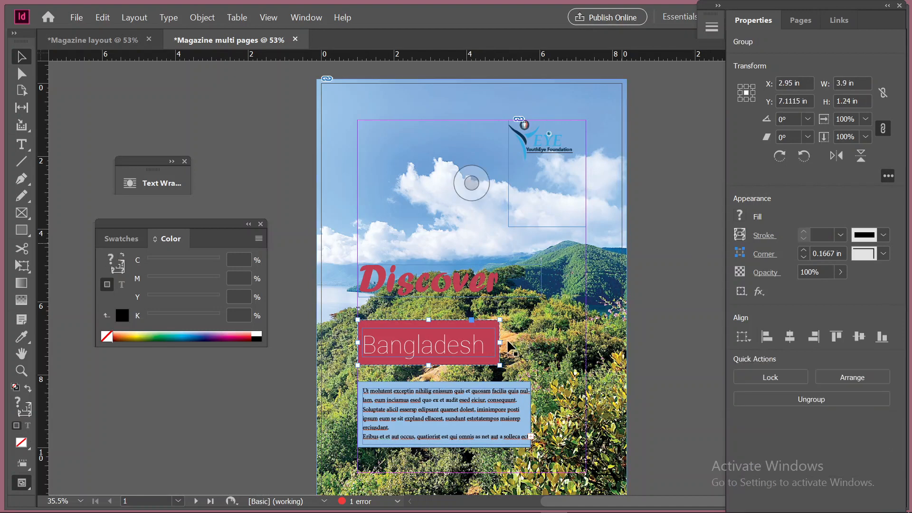
pyautogui.rightClick(493, 329)
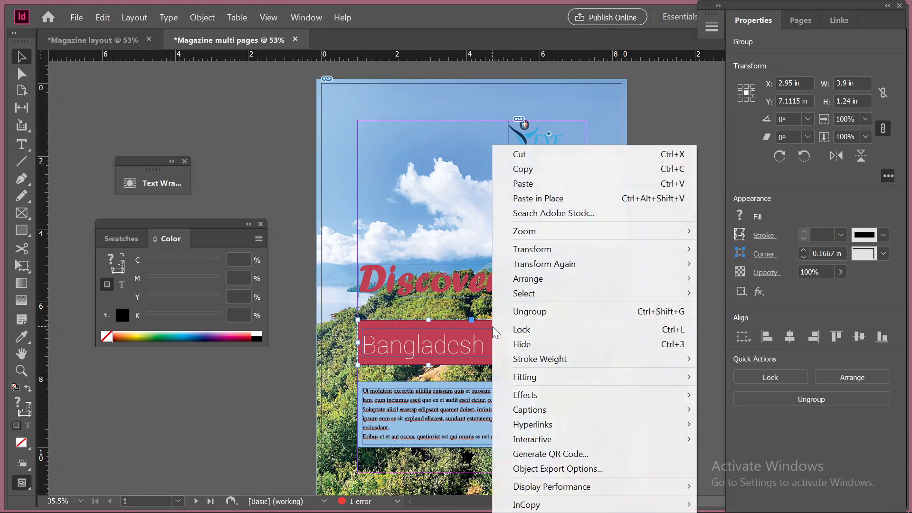
pyautogui.press('Escape')
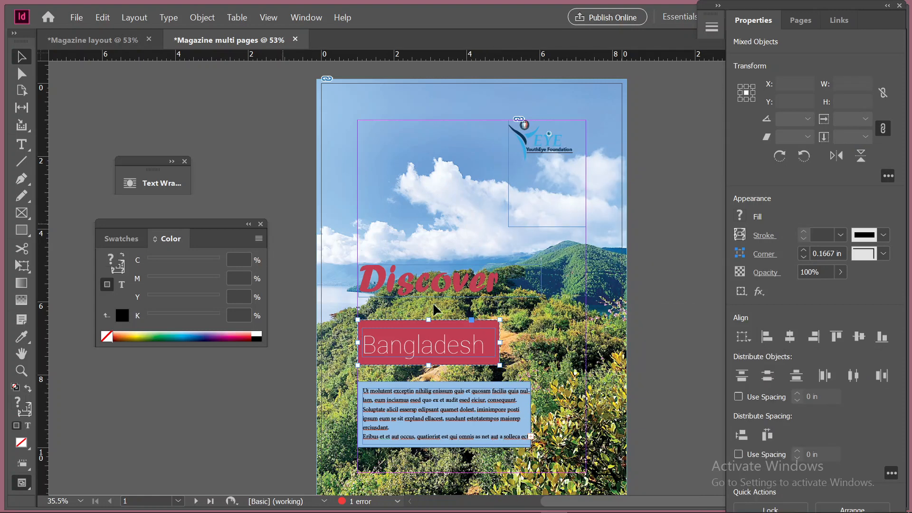
pyautogui.doubleClick(477, 326)
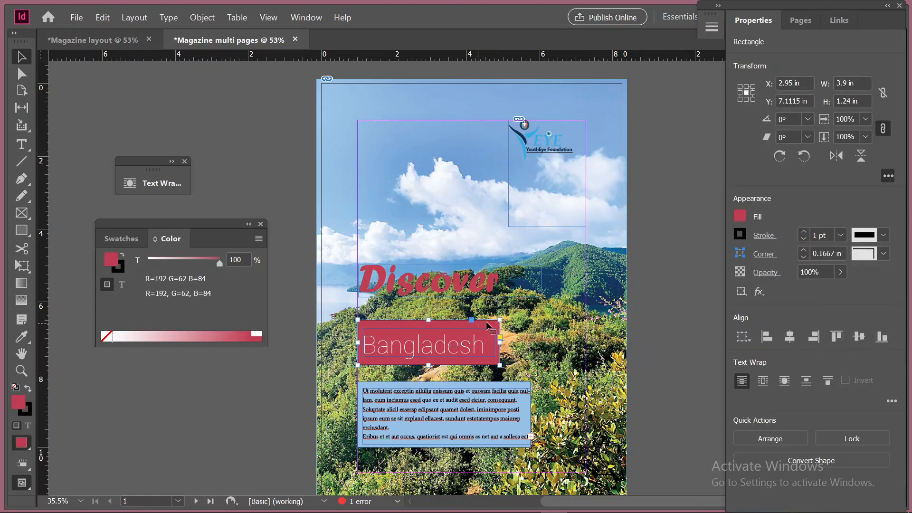
pyautogui.click(739, 234)
pyautogui.click(740, 234)
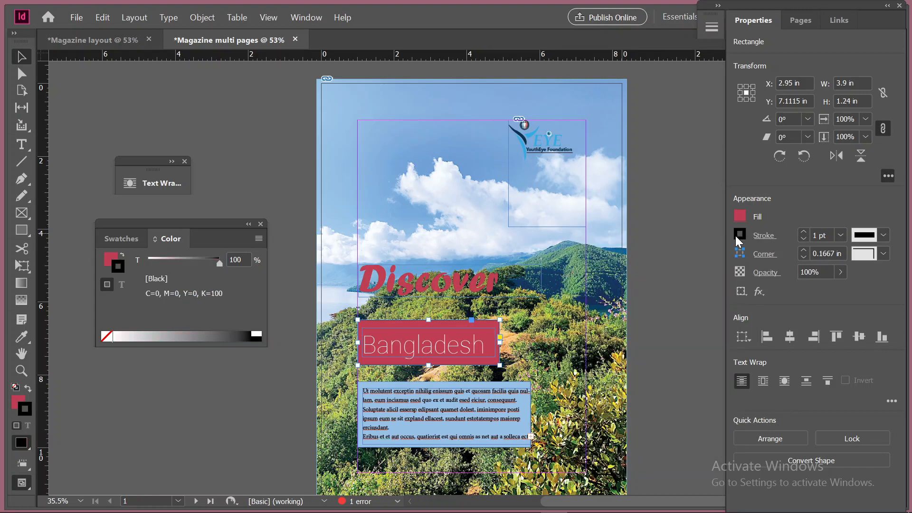
pyautogui.click(736, 236)
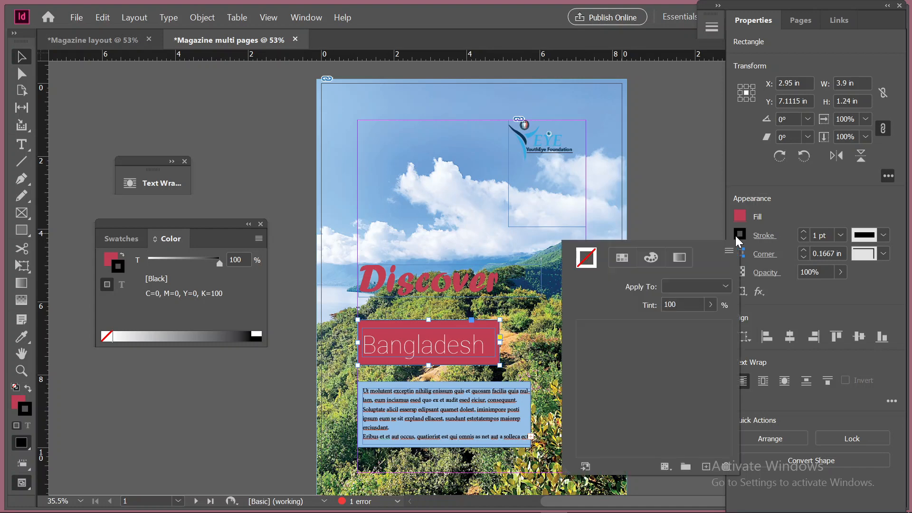
pyautogui.click(735, 236)
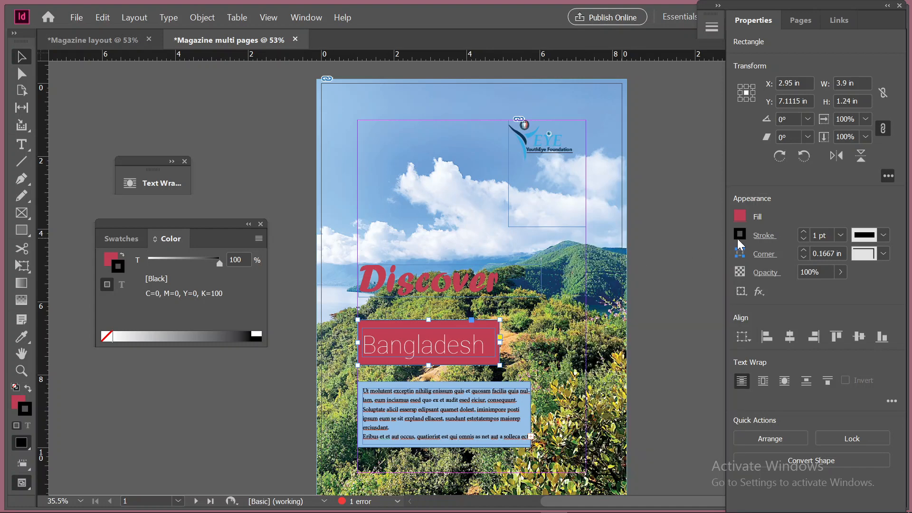
pyautogui.click(737, 238)
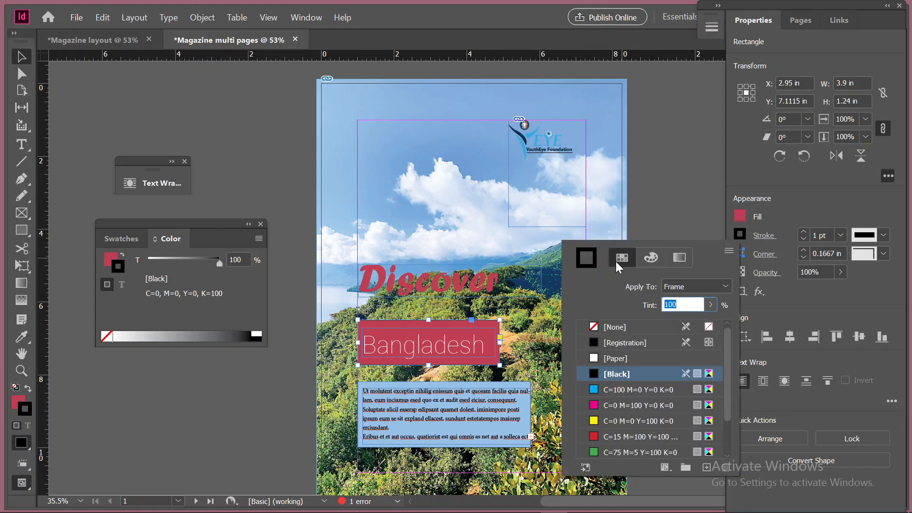
pyautogui.click(595, 325)
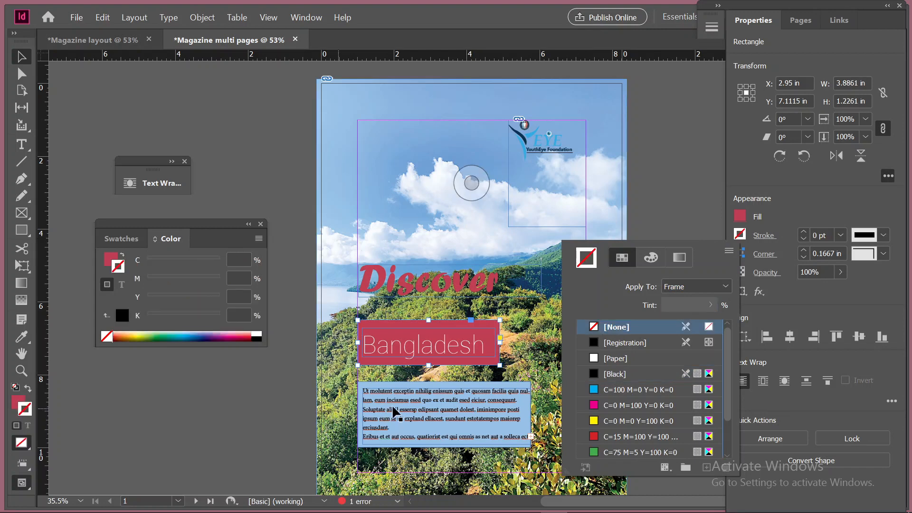
pyautogui.click(525, 400)
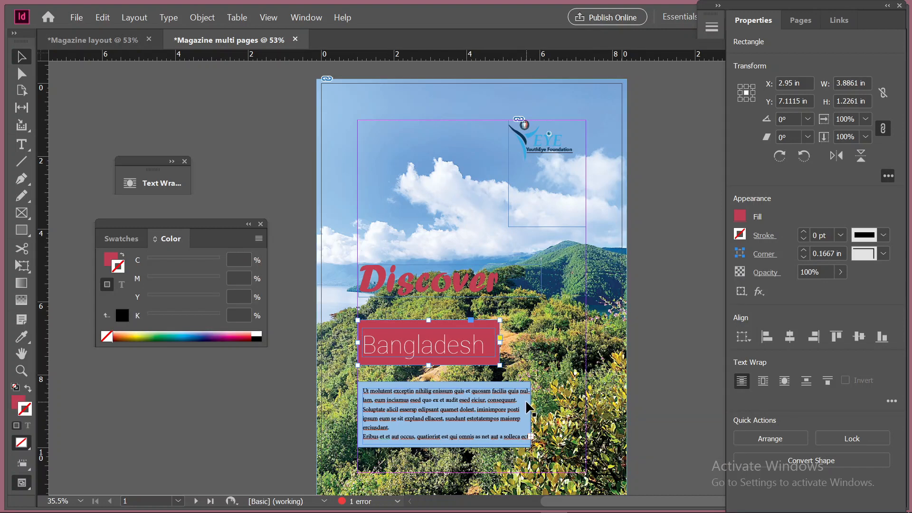
# Set the stroke of the light blue rectangle behind the placeholder text to [None] and deselect it
pyautogui.click(358, 380)
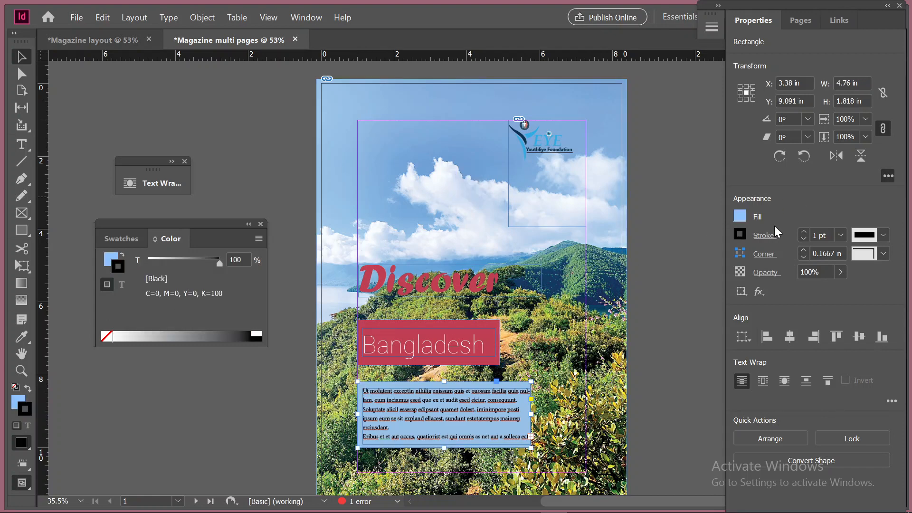
pyautogui.click(741, 234)
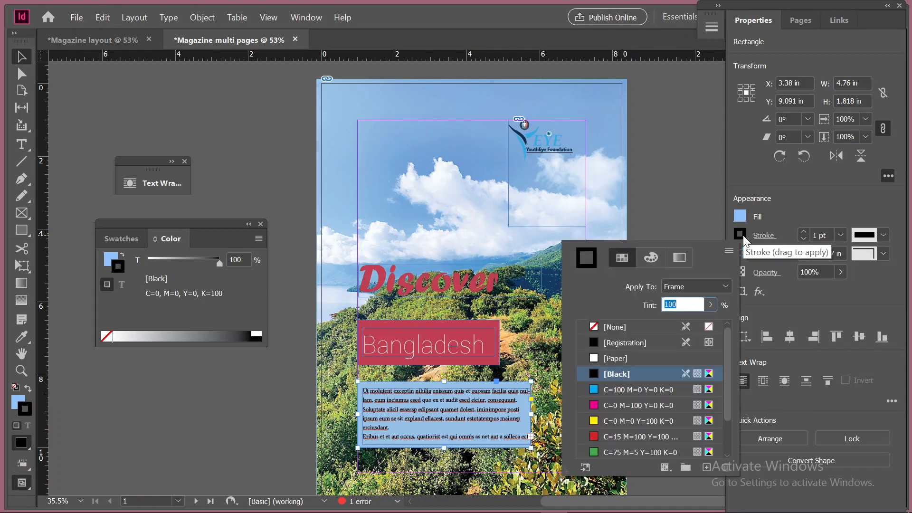
pyautogui.click(614, 326)
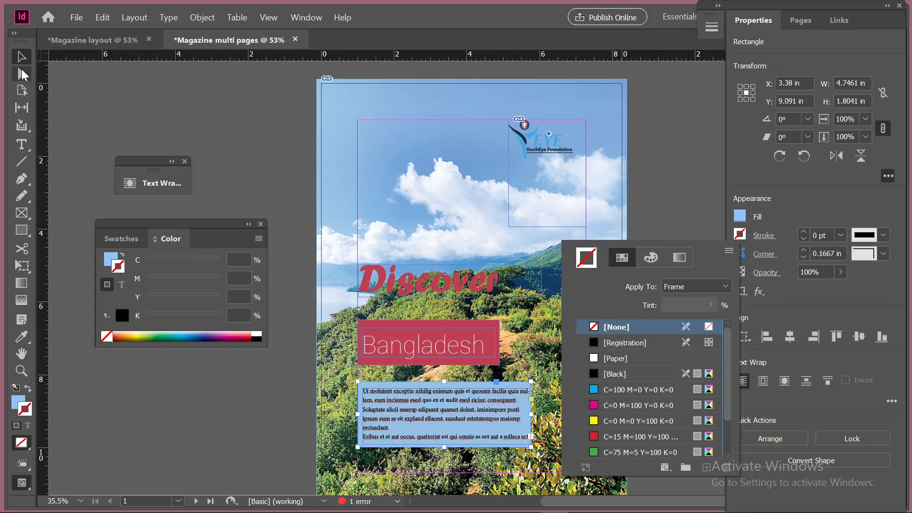
pyautogui.click(173, 110)
pyautogui.click(201, 110)
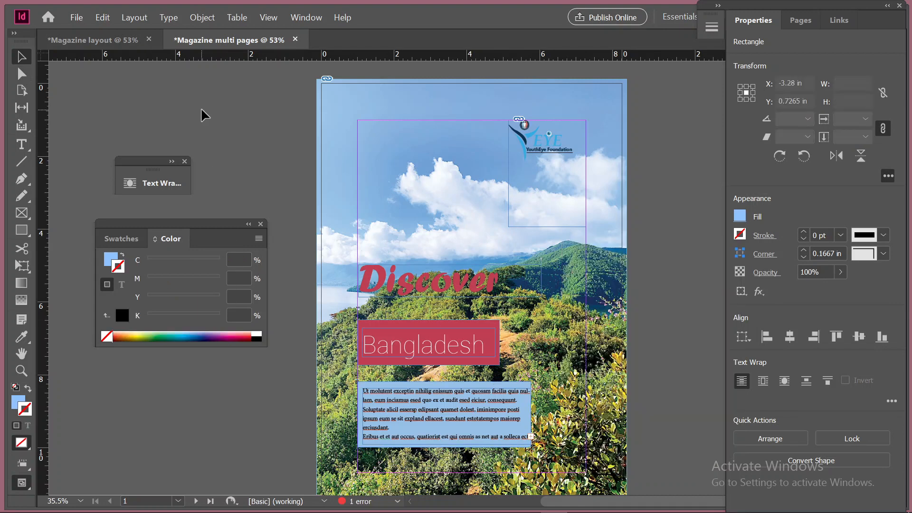
pyautogui.click(264, 414)
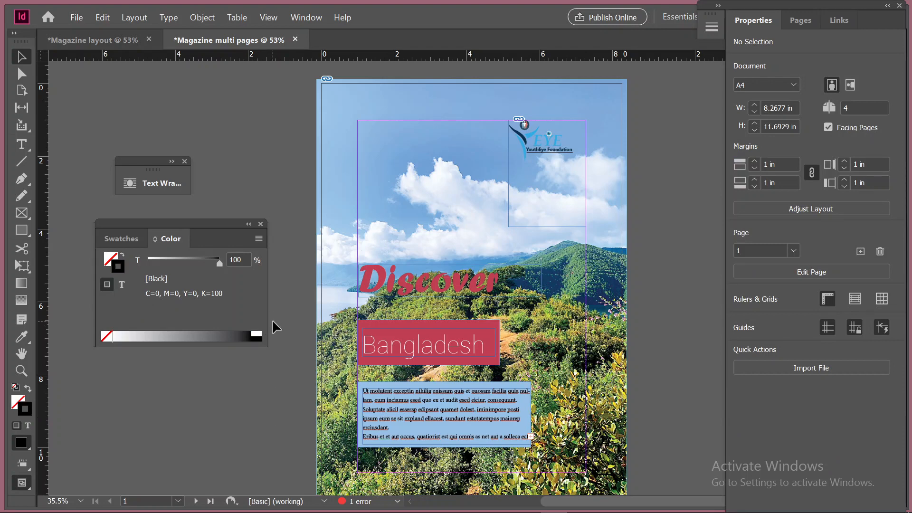
pyautogui.scroll(-10, 328, 402)
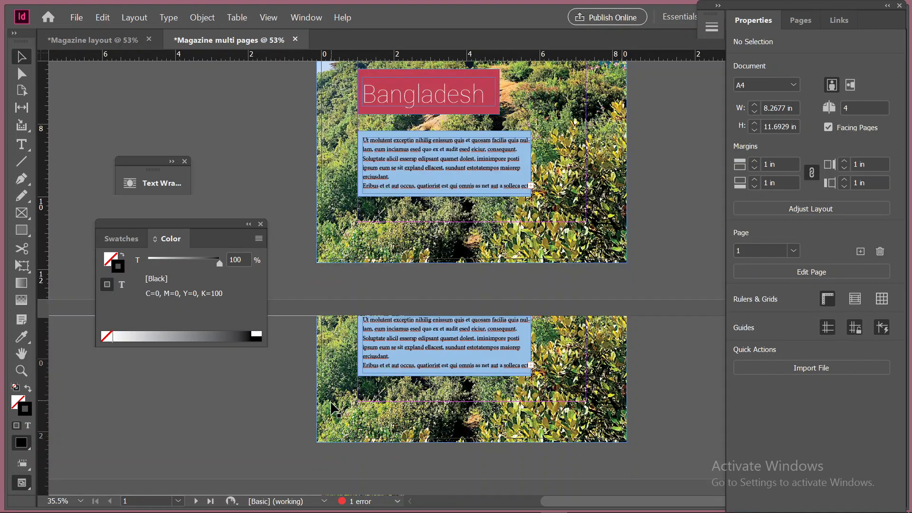
# Review the finished cover and the blank inside pages of the Magazine multi pages document
pyautogui.scroll(-20, 331, 406)
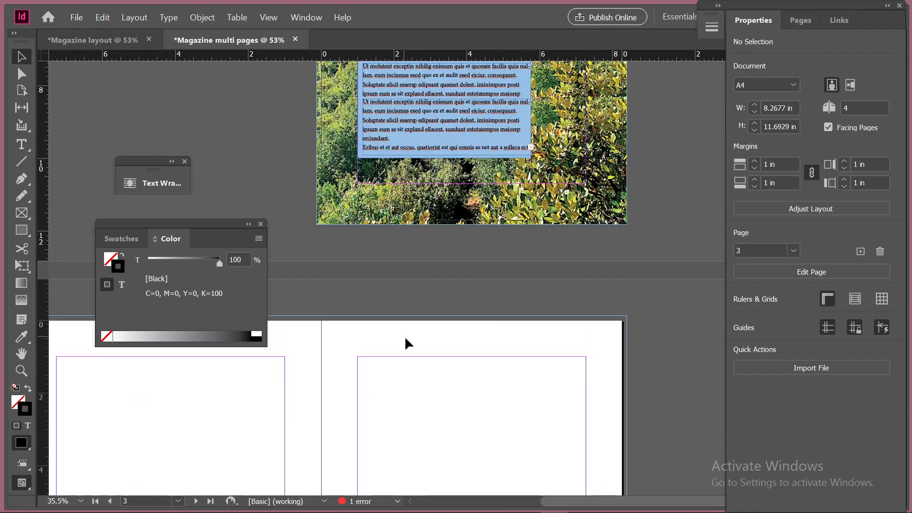
pyautogui.scroll(3, 405, 338)
pyautogui.scroll(-4, 405, 338)
pyautogui.scroll(8, 407, 338)
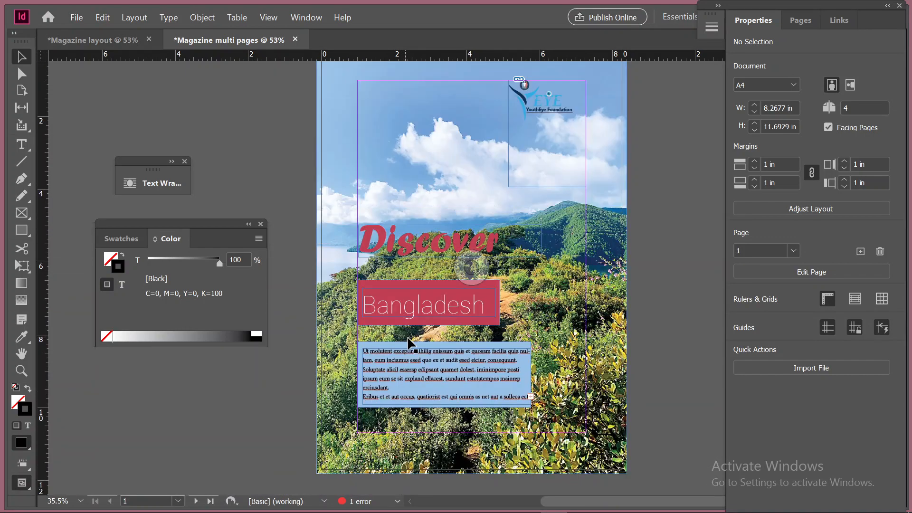
pyautogui.scroll(2, 407, 342)
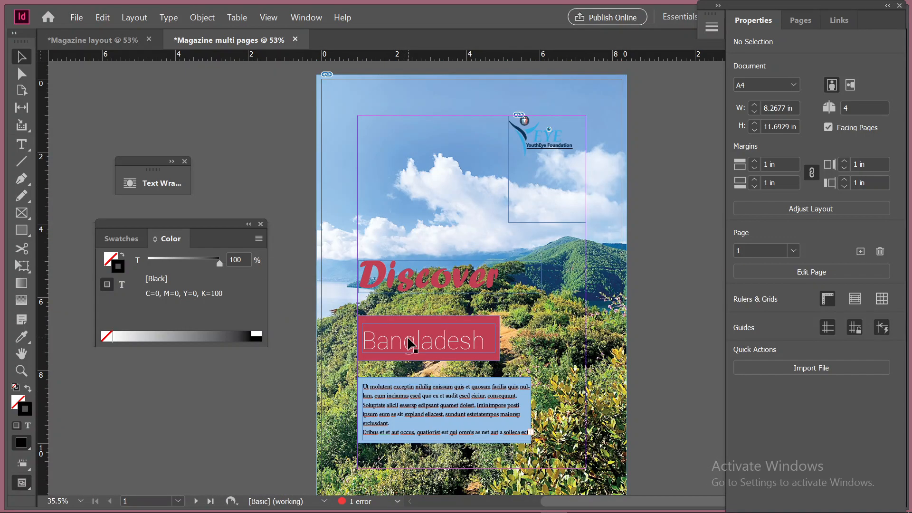
pyautogui.scroll(-20, 408, 342)
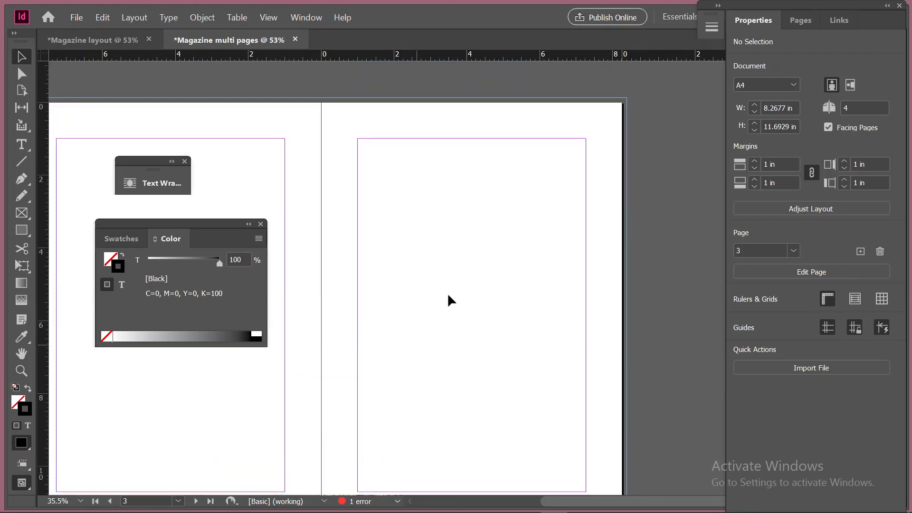
pyautogui.scroll(-20, 465, 254)
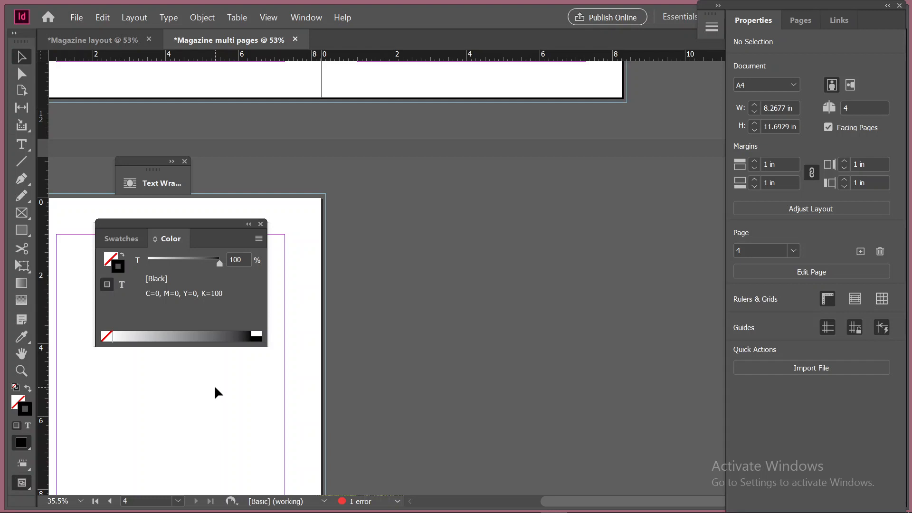
# In the Magazine layout document, review the page thumbnails, the page list and the Adjust Layout settings
pyautogui.click(105, 38)
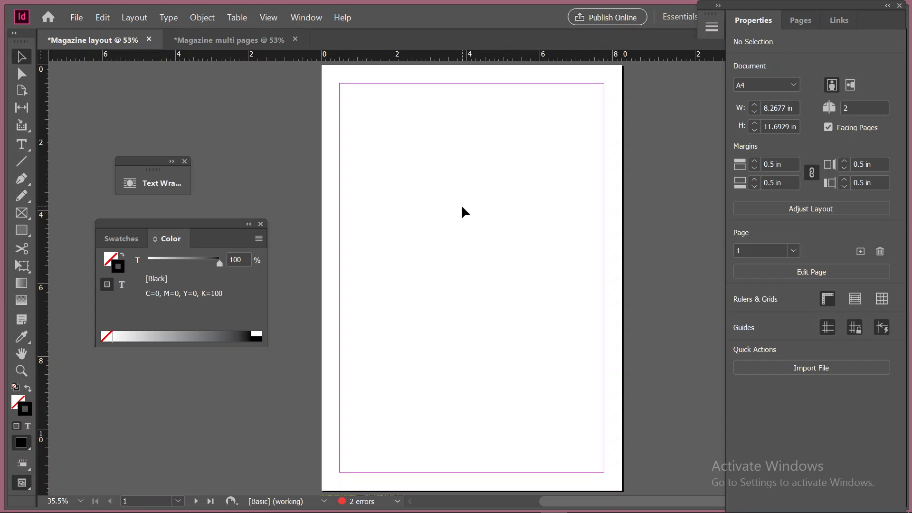
pyautogui.click(799, 22)
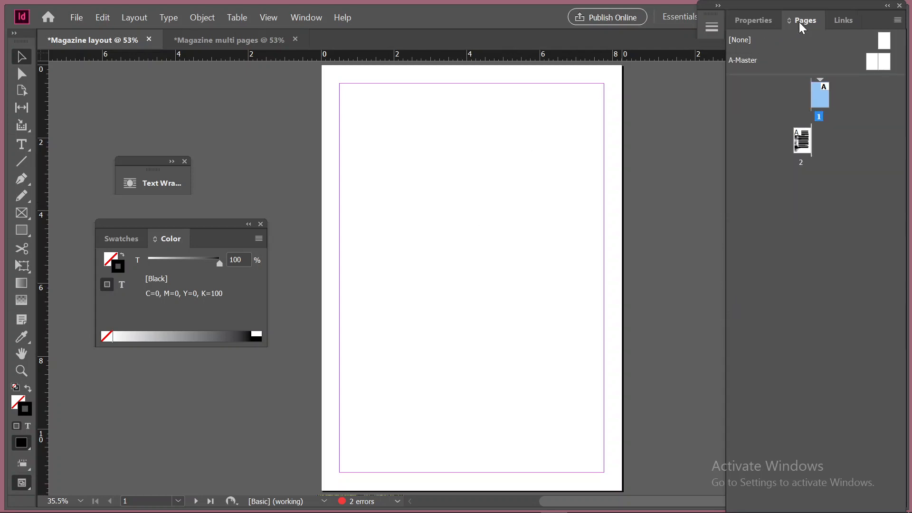
pyautogui.click(760, 19)
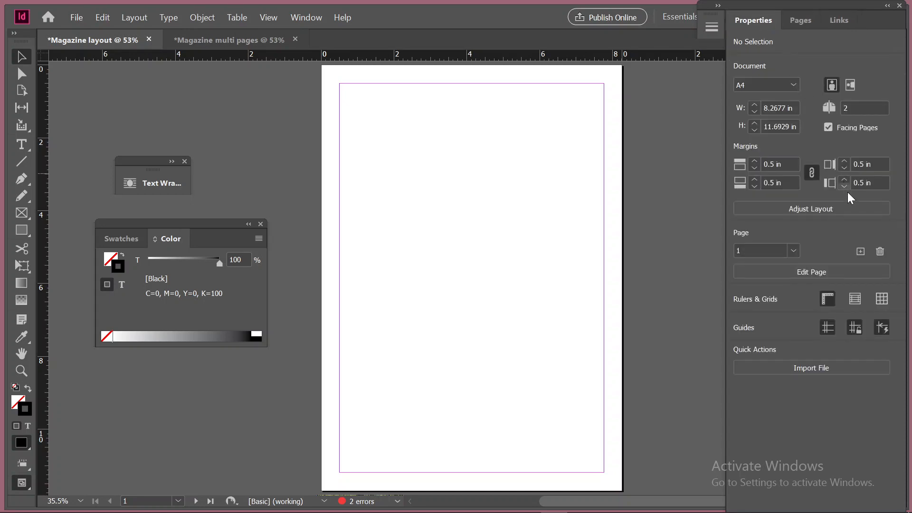
pyautogui.click(793, 252)
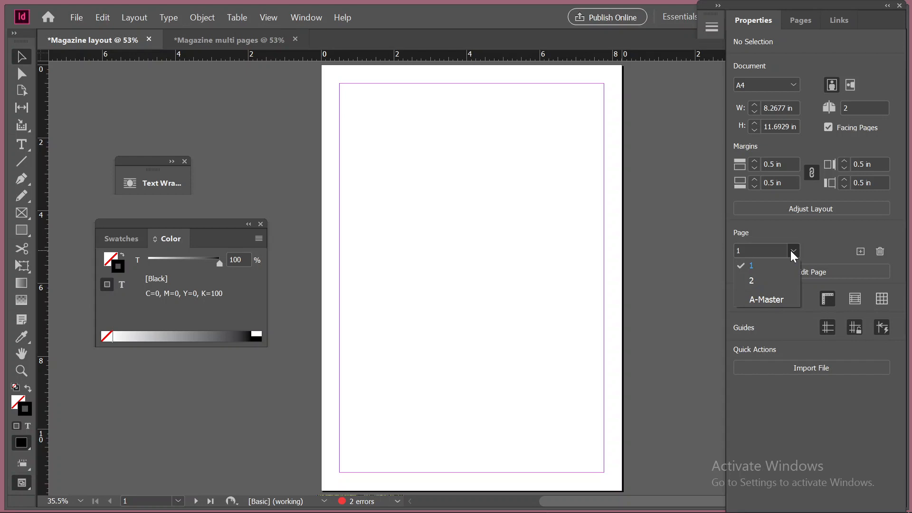
pyautogui.click(793, 252)
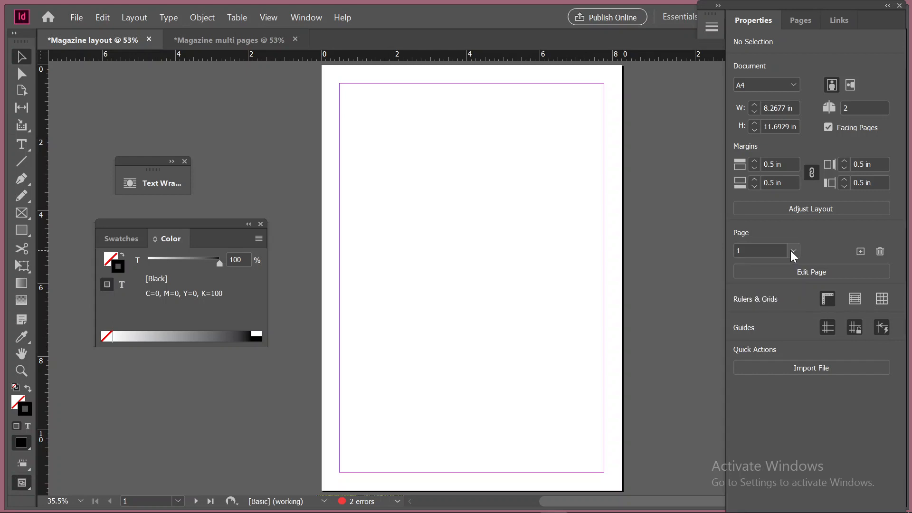
pyautogui.click(817, 207)
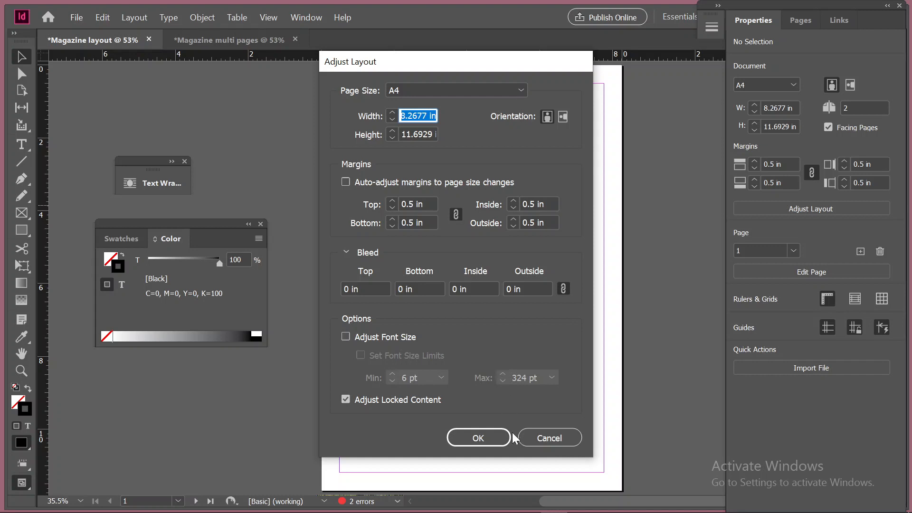
pyautogui.click(549, 437)
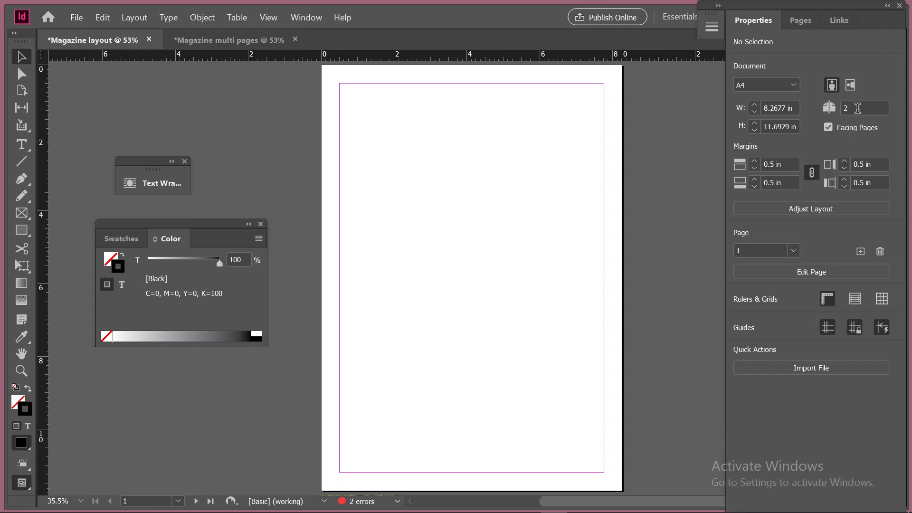
# View page 2 of the Magazine layout document and return to page 1
pyautogui.click(793, 251)
pyautogui.click(750, 280)
pyautogui.click(792, 251)
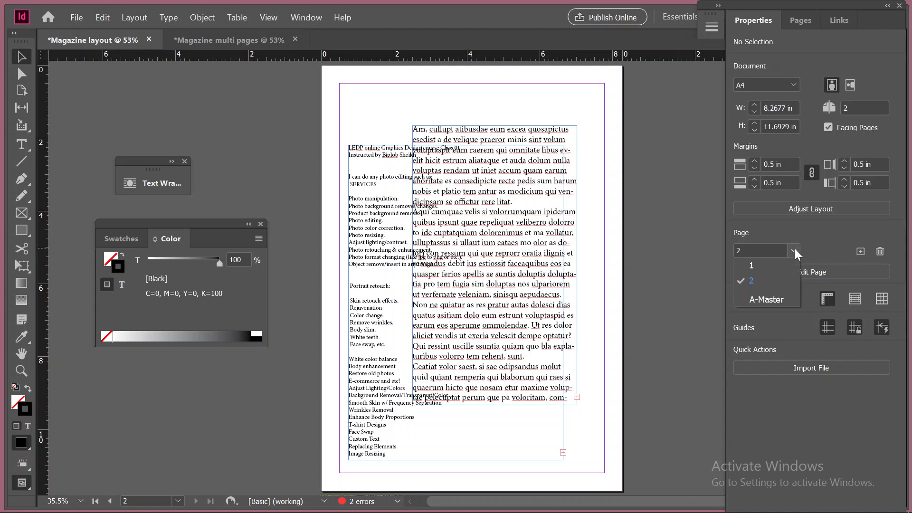
pyautogui.click(770, 261)
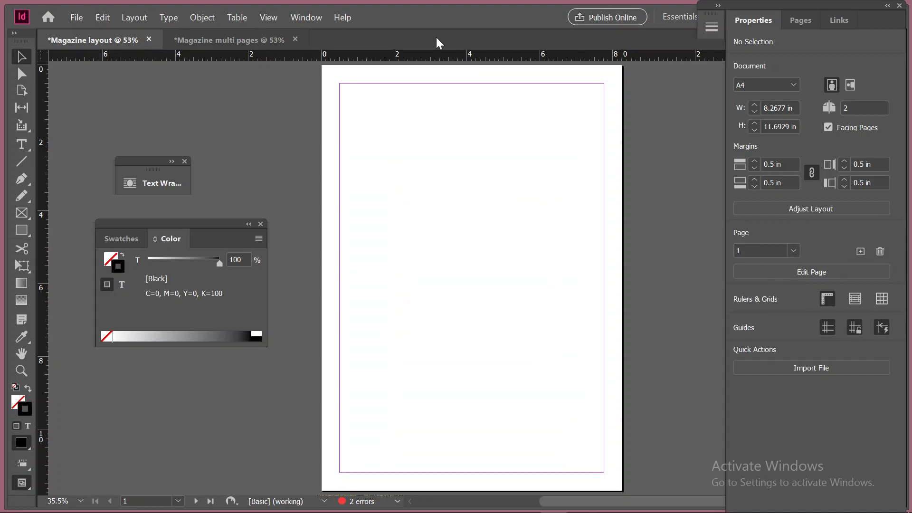
# Switch to the Magazine multi pages document and show its cover in Preview screen mode
pyautogui.click(244, 42)
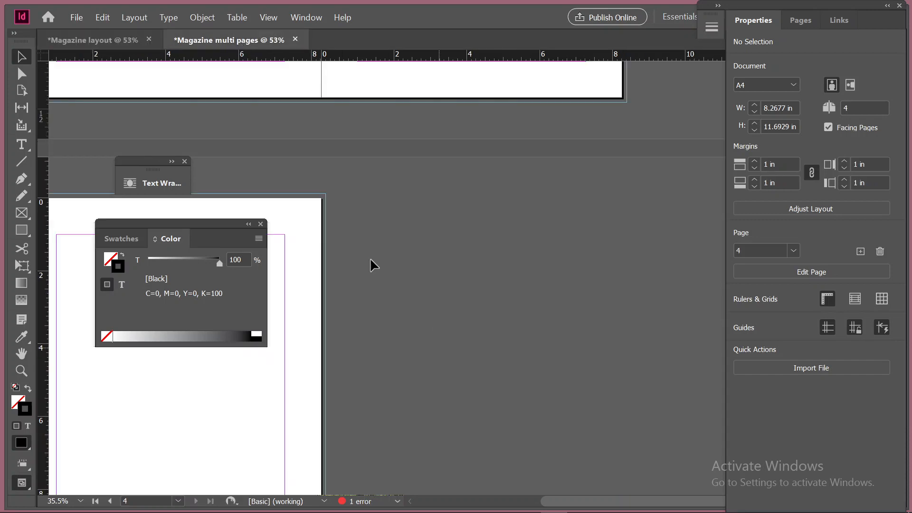
pyautogui.scroll(10, 319, 259)
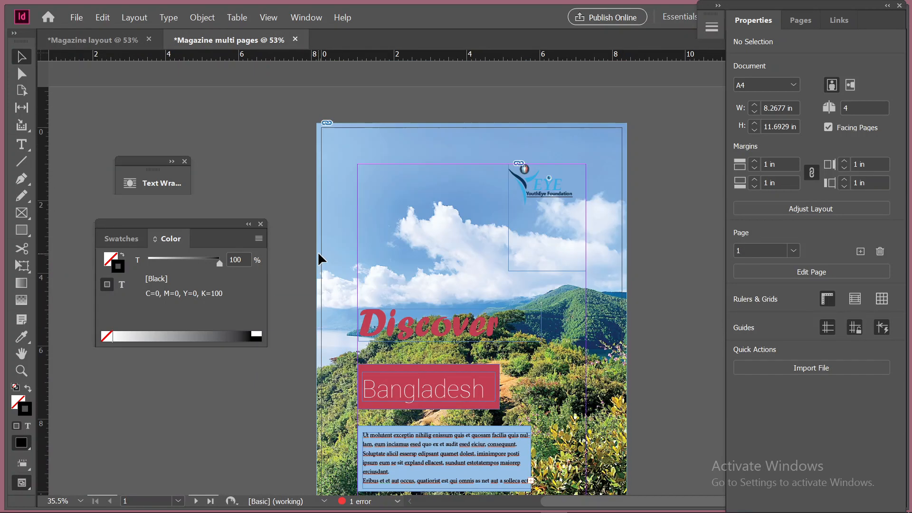
pyautogui.scroll(-1, 318, 261)
pyautogui.press('w')
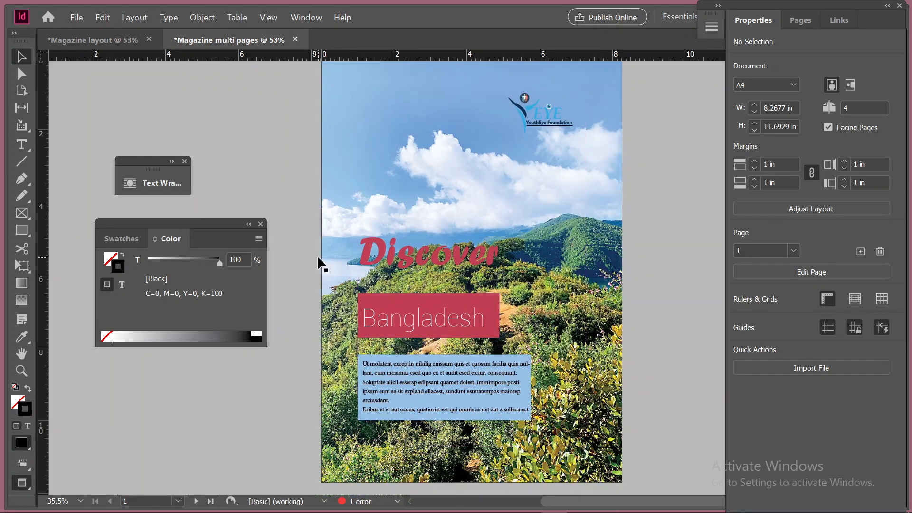
# Close the floating Color and Text Wrap panels to leave the cover page unobstructed
pyautogui.click(262, 224)
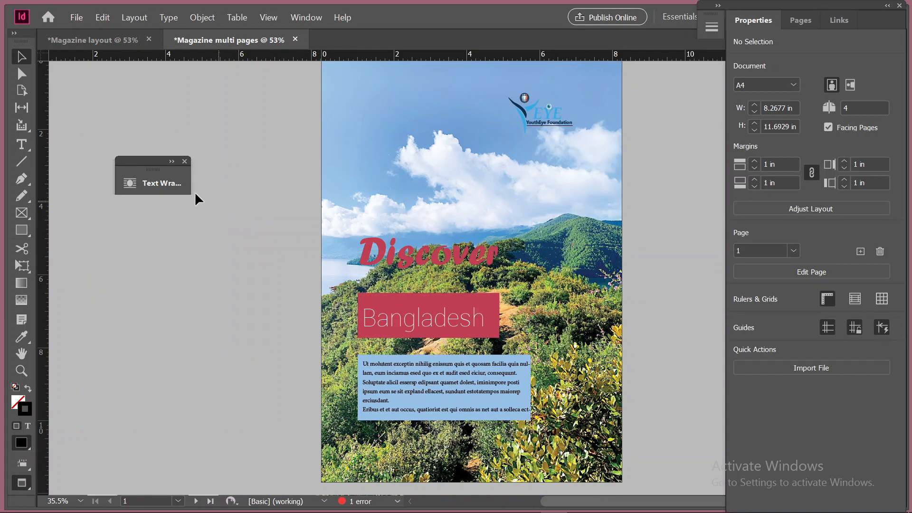
pyautogui.click(184, 161)
pyautogui.scroll(2, 559, 320)
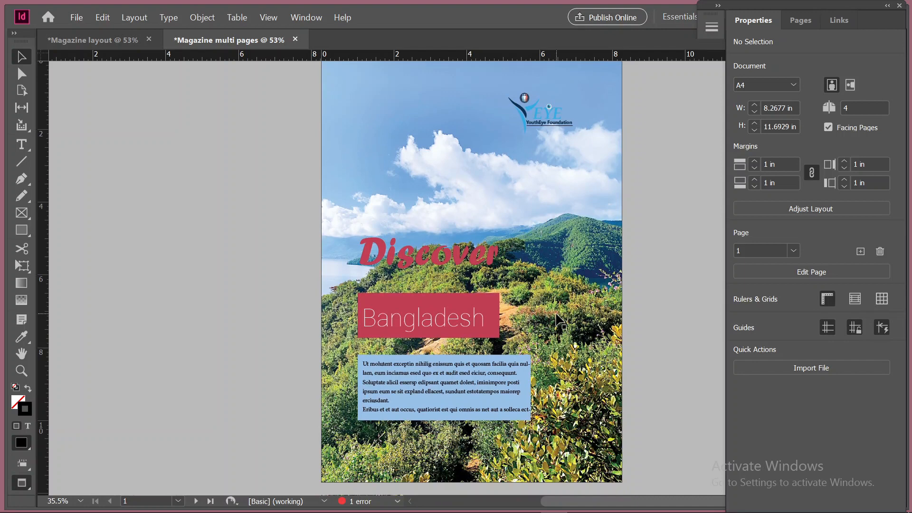
pyautogui.scroll(1, 560, 321)
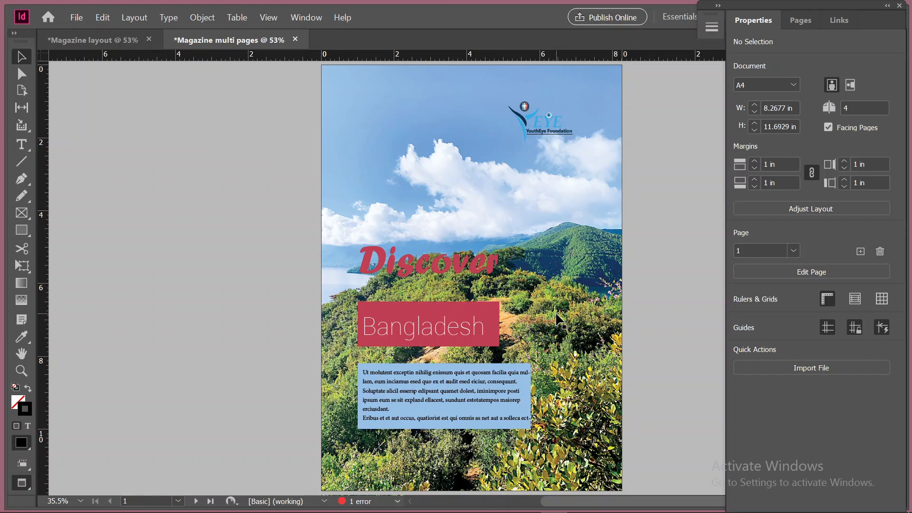
# Create a new landscape document, 11.6929 by 8.2677 in, with 1 page and 3 columns
pyautogui.click(72, 19)
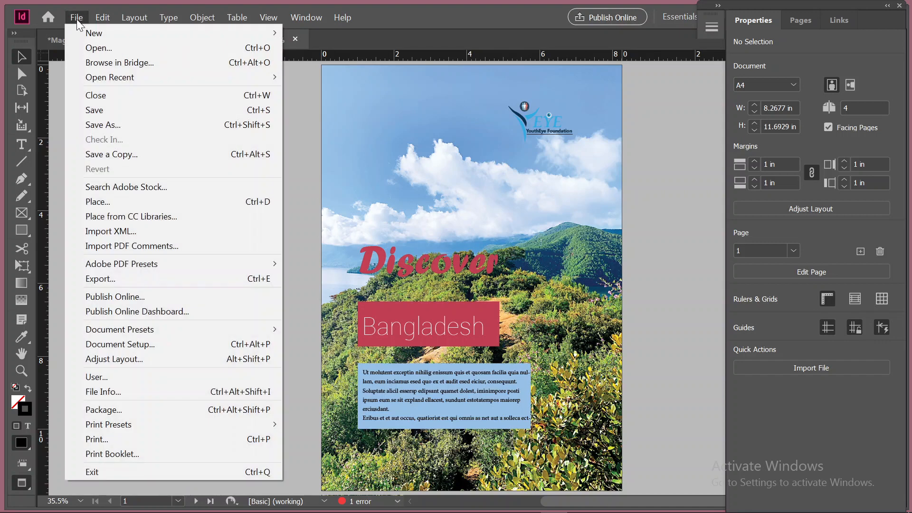
pyautogui.moveTo(90, 35)
pyautogui.click(311, 31)
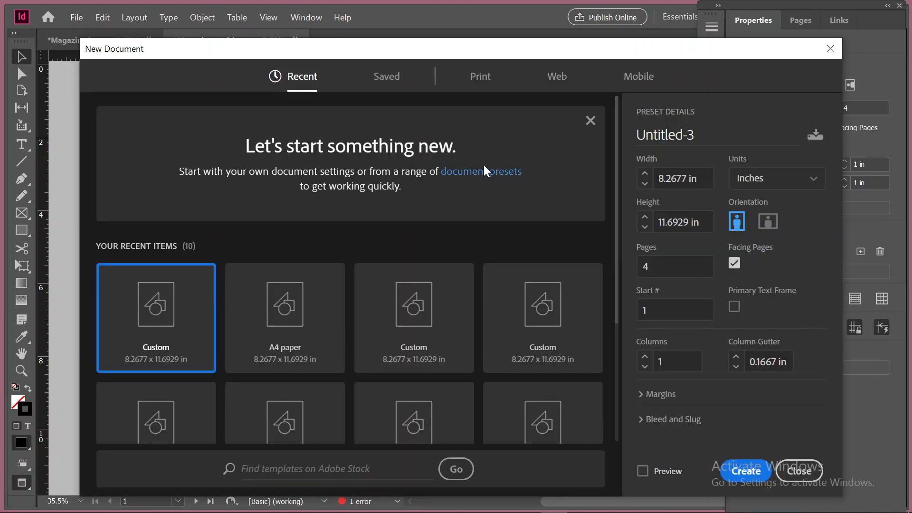
pyautogui.moveTo(660, 267); pyautogui.dragTo(577, 271)
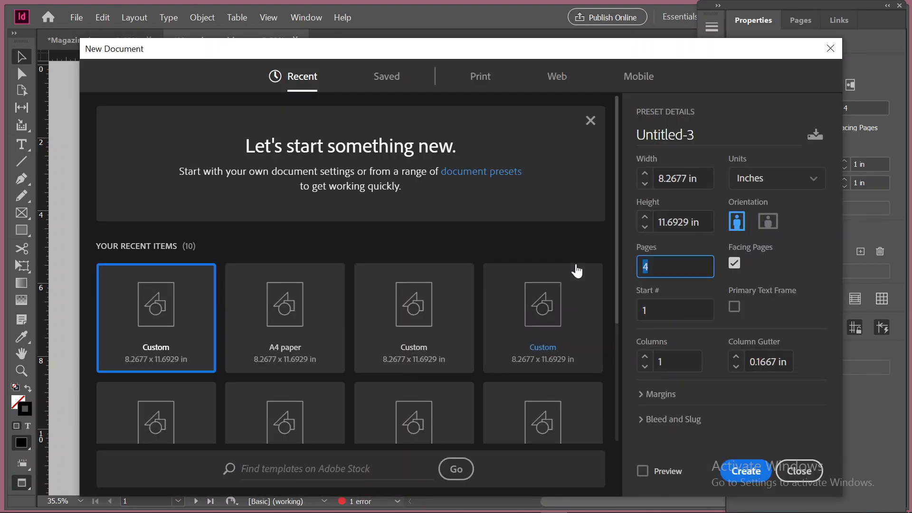
pyautogui.write('1')
pyautogui.click(645, 356)
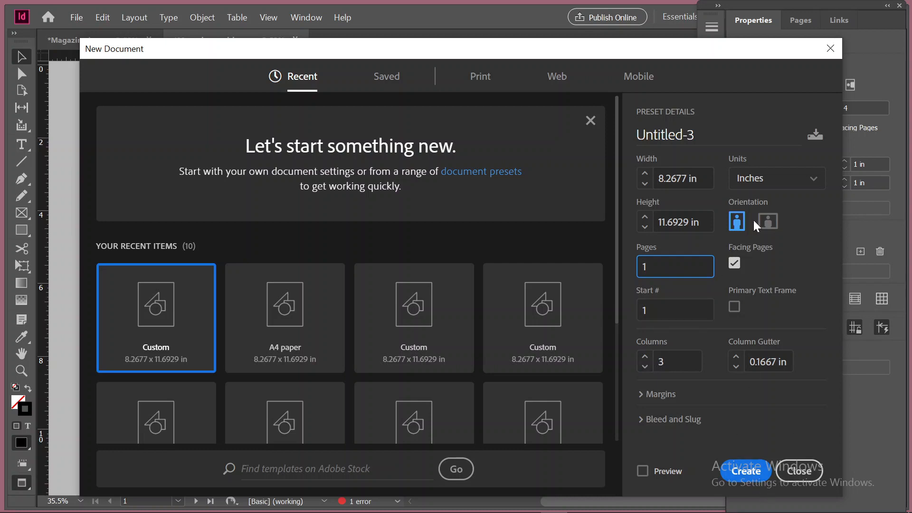
pyautogui.click(768, 222)
pyautogui.click(746, 471)
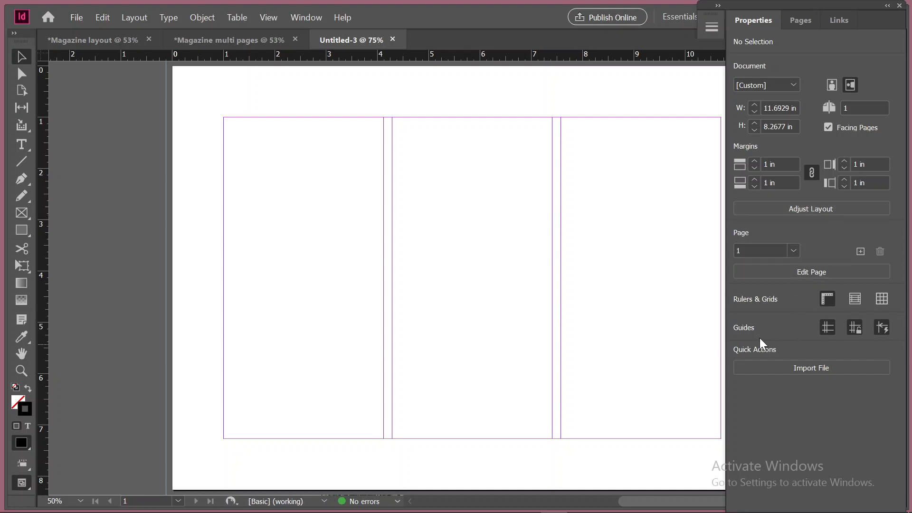
# Draw a text frame inside the first column of the page and fill it with placeholder text
pyautogui.click(814, 265)
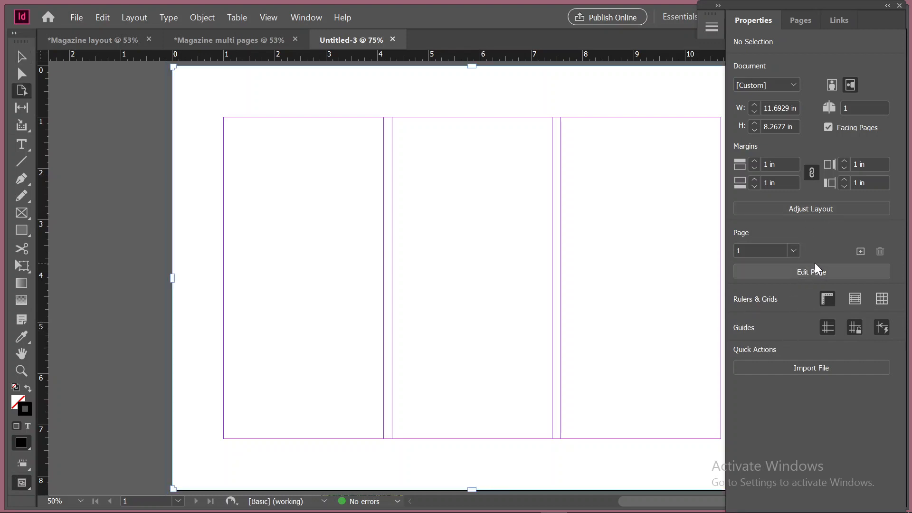
pyautogui.click(821, 268)
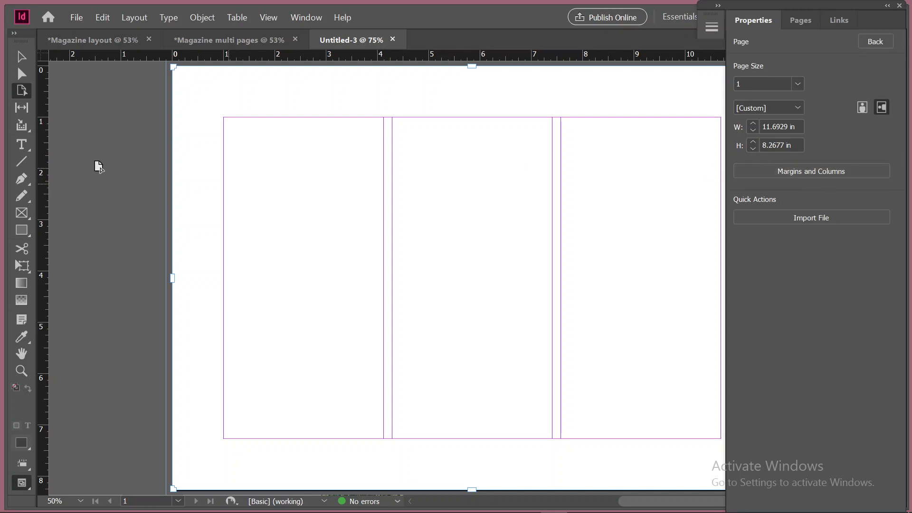
pyautogui.click(24, 145)
pyautogui.moveTo(229, 138); pyautogui.dragTo(367, 412)
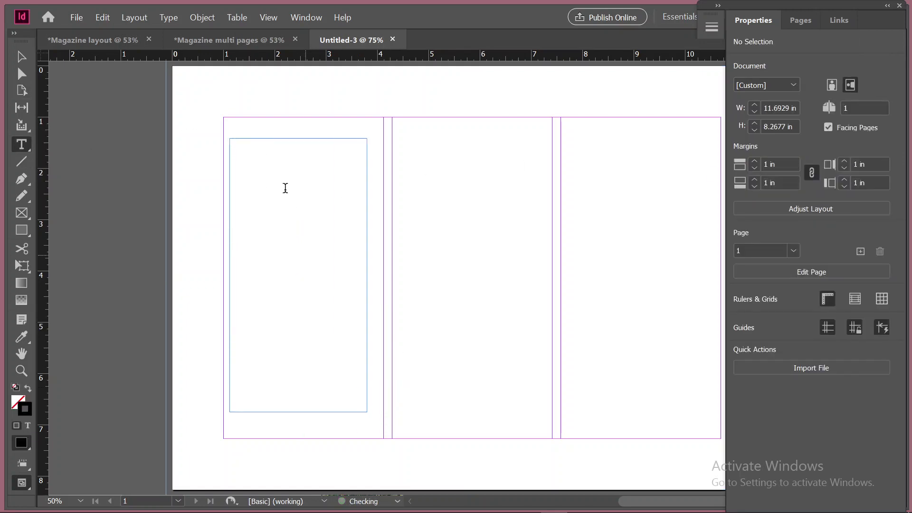
pyautogui.rightClick(285, 188)
pyautogui.click(358, 401)
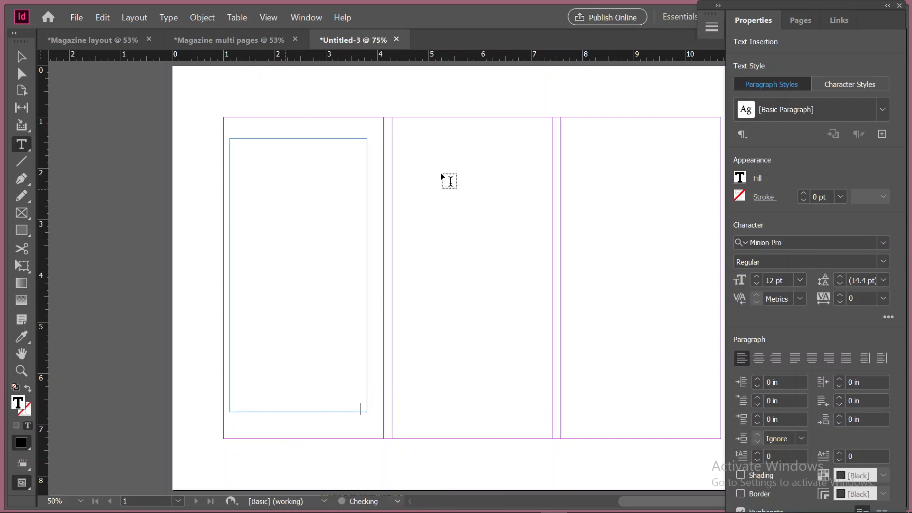
# Draw a matching text frame in the middle column and fill it with placeholder text
pyautogui.moveTo(413, 138); pyautogui.dragTo(540, 412)
pyautogui.rightClick(460, 195)
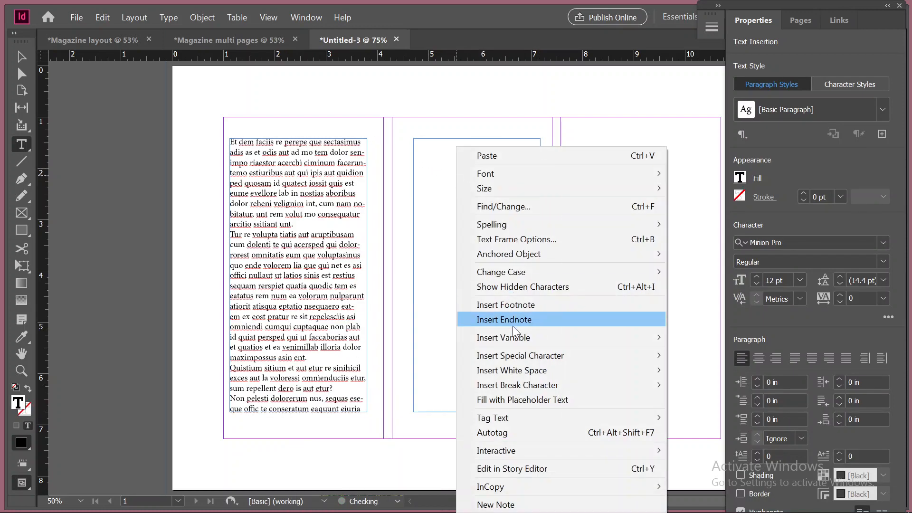
pyautogui.click(540, 398)
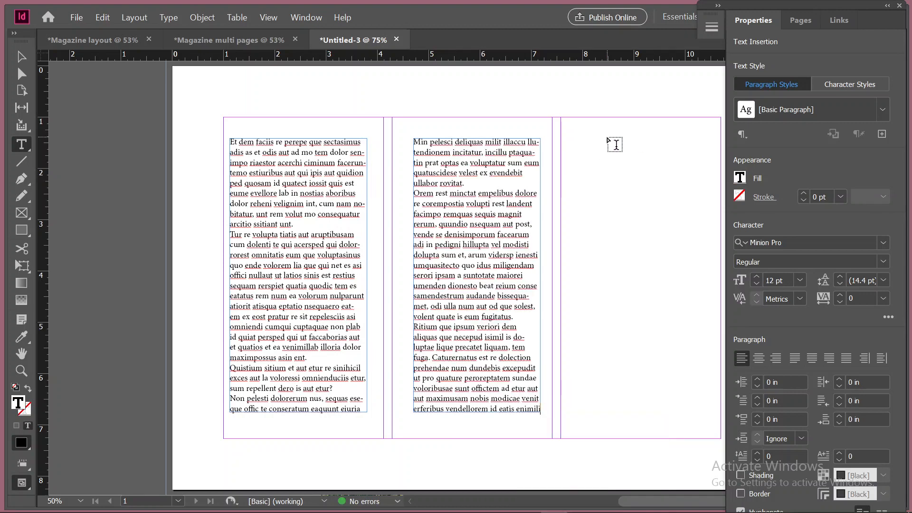
# Draw a text frame about 2.21 by 5.34 in in the third column and fill it with placeholder text
pyautogui.moveTo(607, 146); pyautogui.dragTo(723, 420)
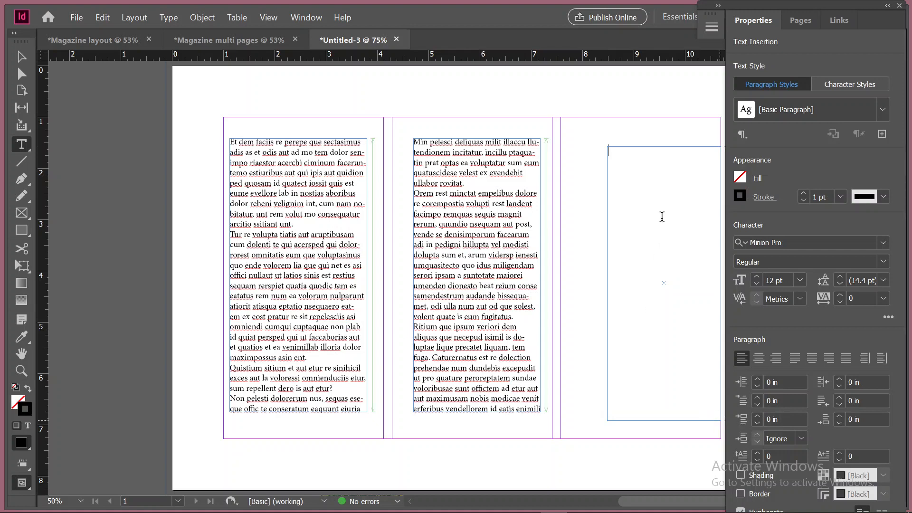
pyautogui.rightClick(663, 207)
pyautogui.click(716, 400)
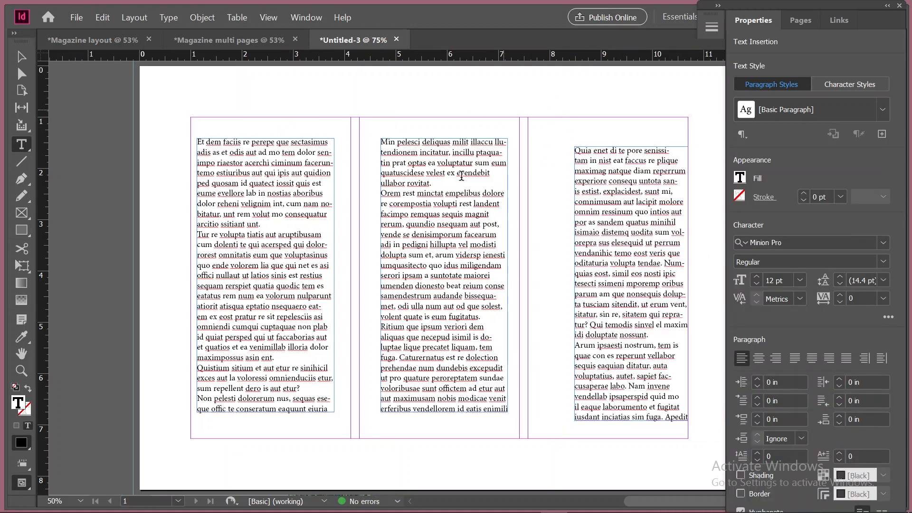
pyautogui.click(22, 57)
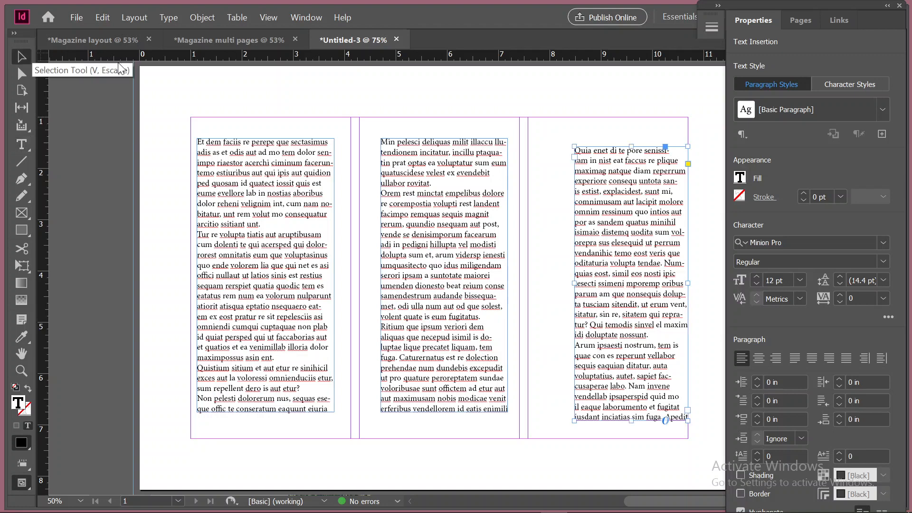
pyautogui.click(578, 287)
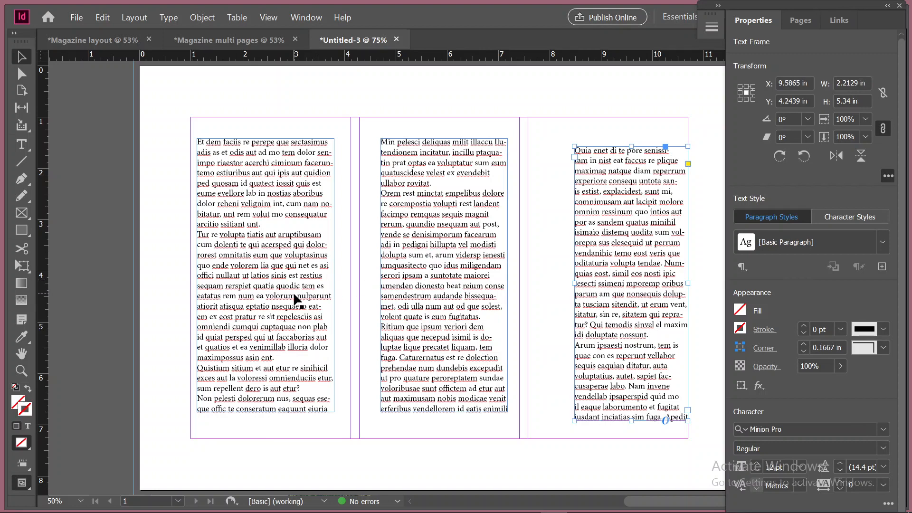
pyautogui.scroll(2, 295, 299)
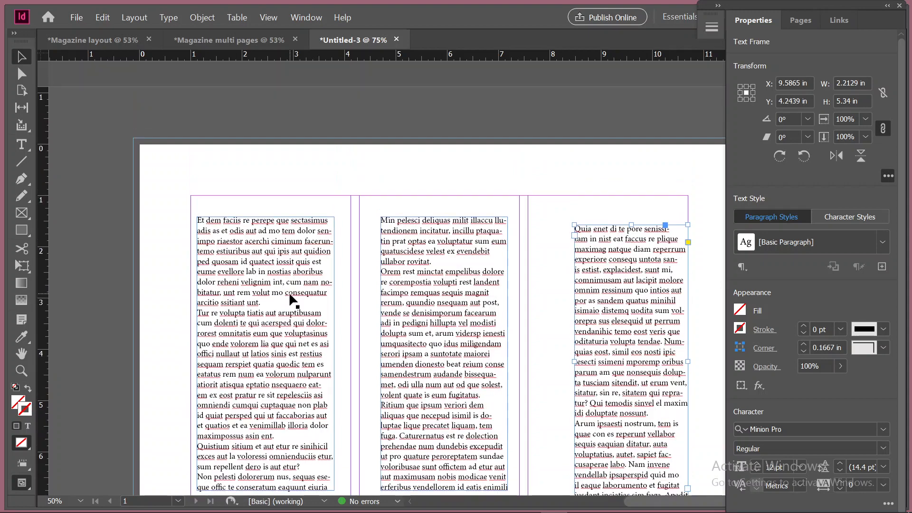
pyautogui.scroll(-4, 294, 299)
pyautogui.scroll(3, 290, 300)
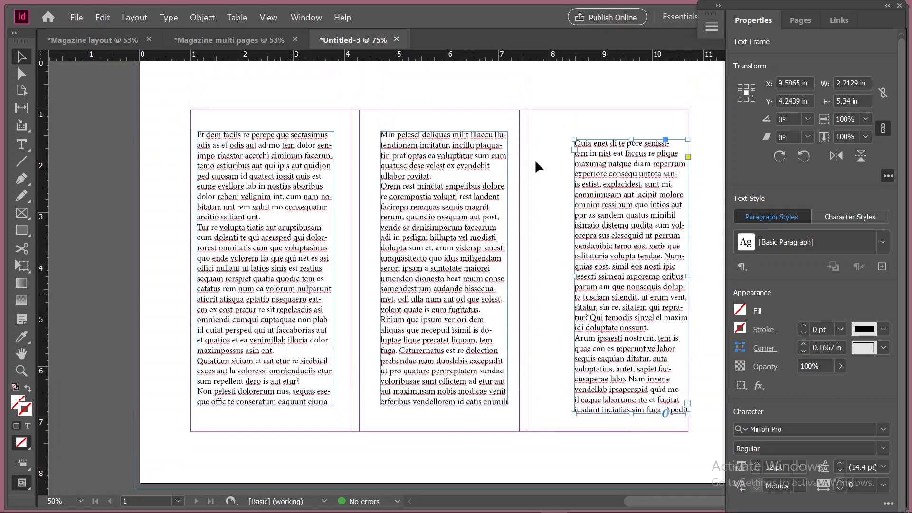
pyautogui.hotkey('ctrl', 'alt', '5')
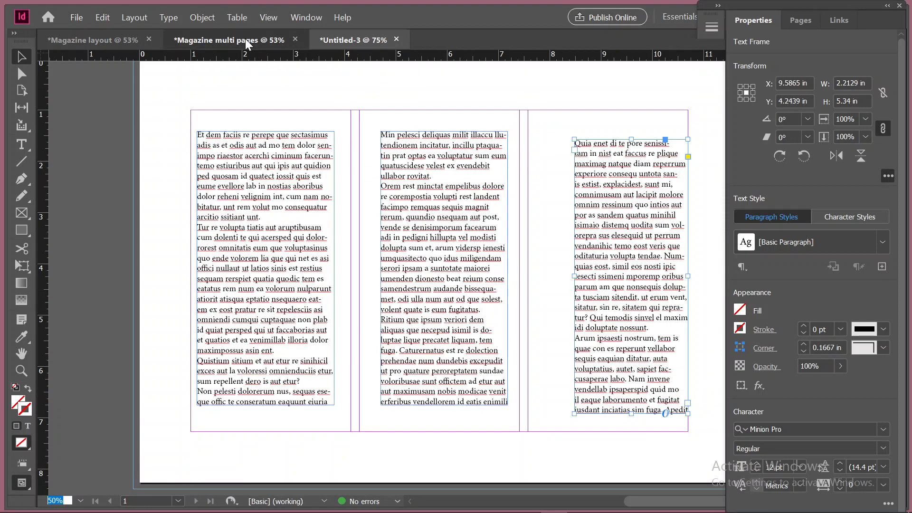
# Switch to the Magazine multi pages document and look through its cover and inner pages
pyautogui.click(247, 45)
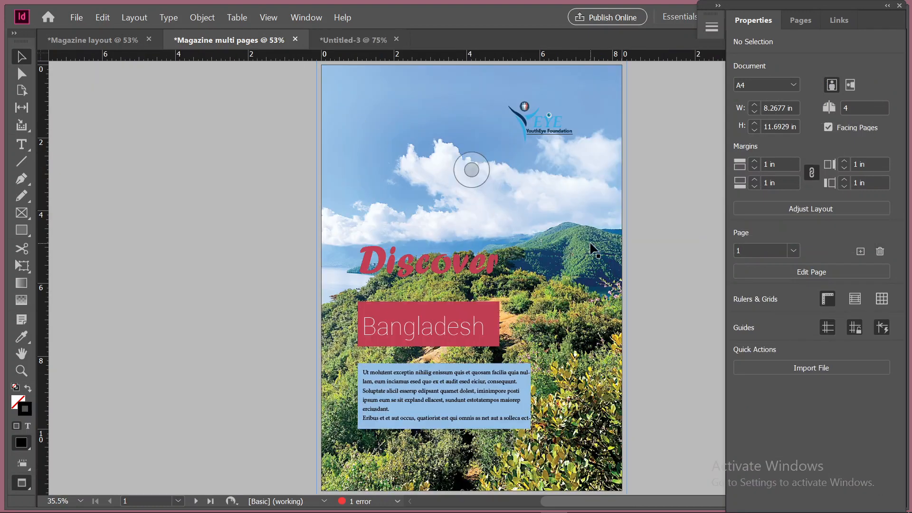
pyautogui.scroll(1, 518, 282)
pyautogui.scroll(-8, 515, 273)
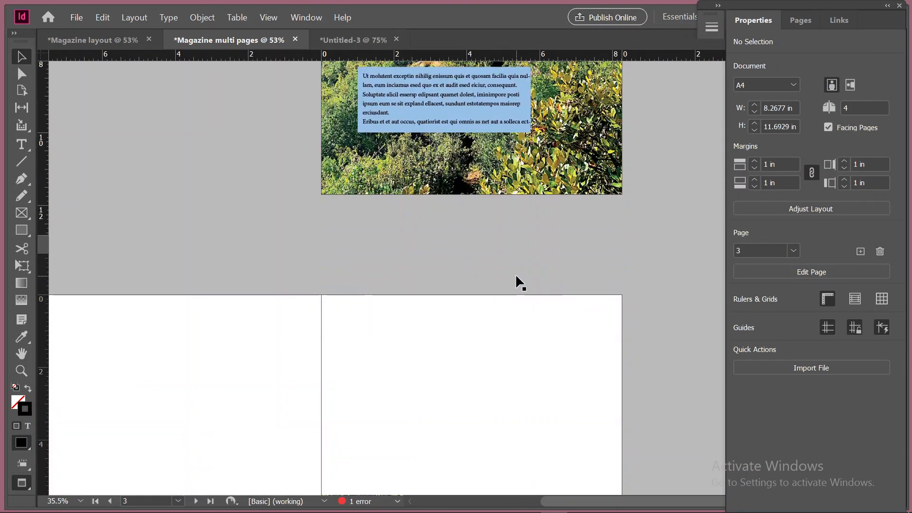
pyautogui.scroll(-5, 312, 361)
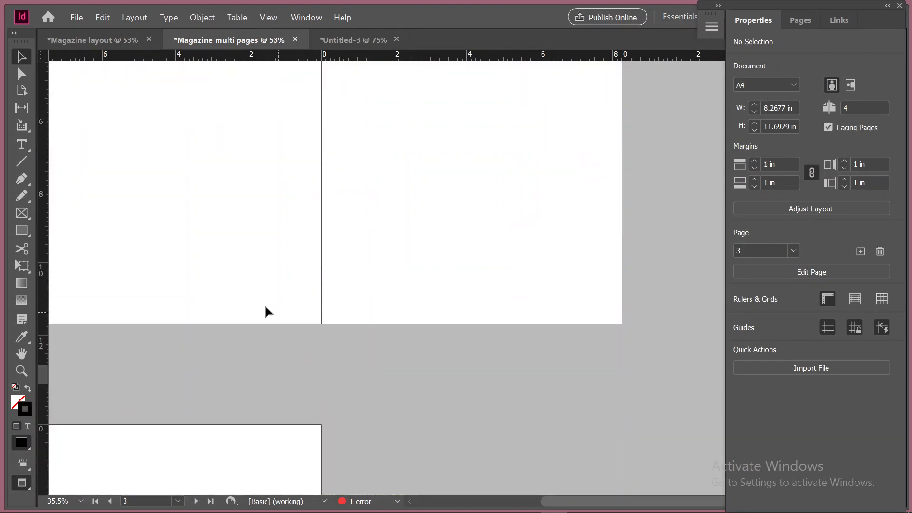
pyautogui.scroll(12, 199, 373)
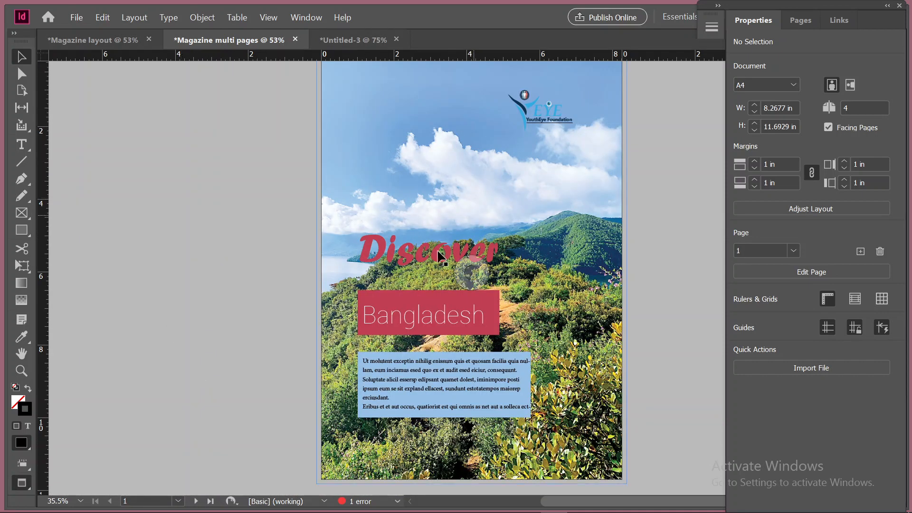
# Select the Discover title on the cover and switch from preview to the normal view showing frames and margins
pyautogui.click(383, 244)
pyautogui.scroll(2, 304, 266)
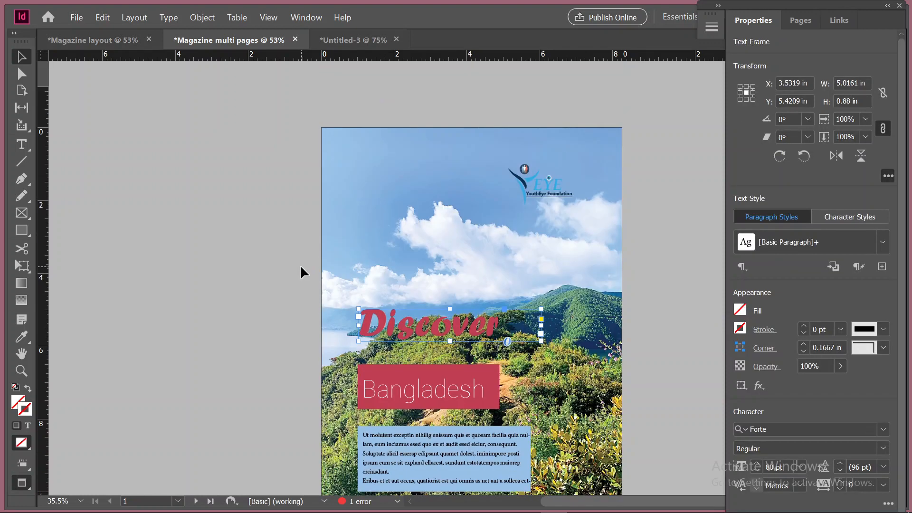
pyautogui.press('w')
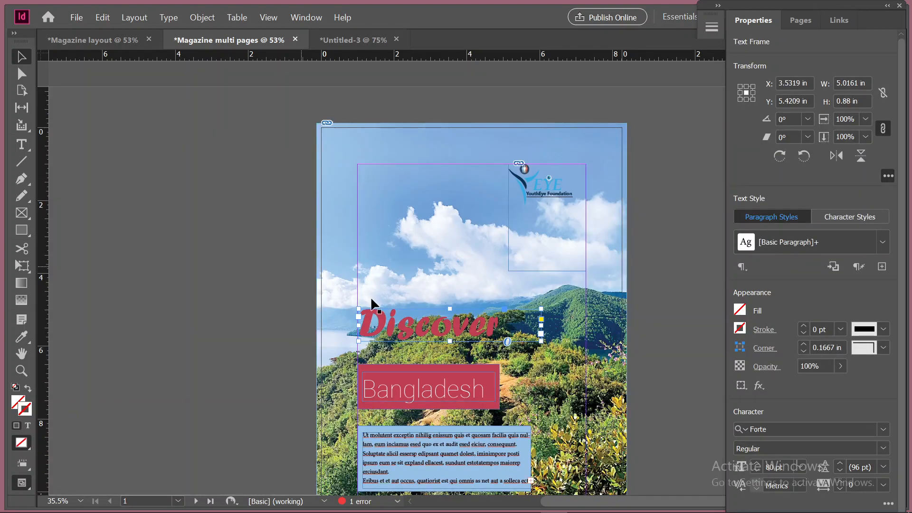
pyautogui.scroll(-1, 375, 275)
pyautogui.scroll(-1, 380, 254)
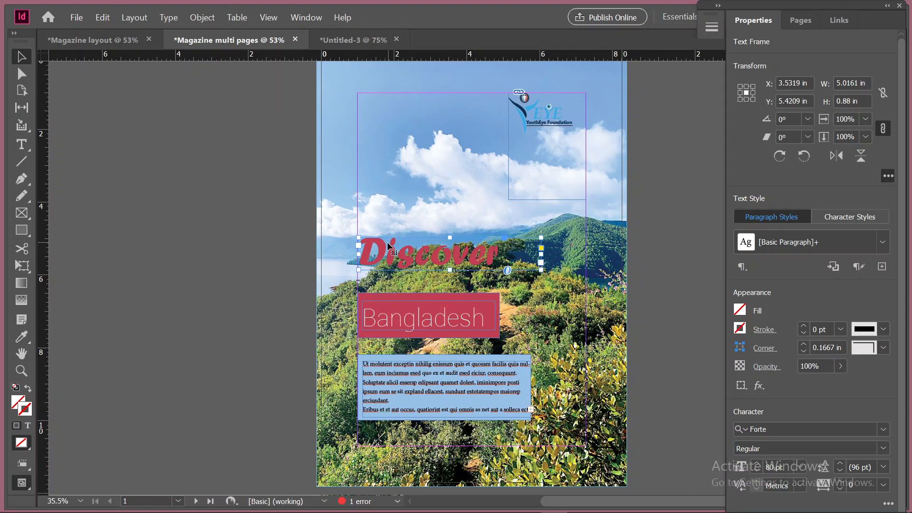
# Change the text color of the Discover title on the cover to the [Paper] swatch
pyautogui.click(21, 144)
pyautogui.doubleClick(428, 243)
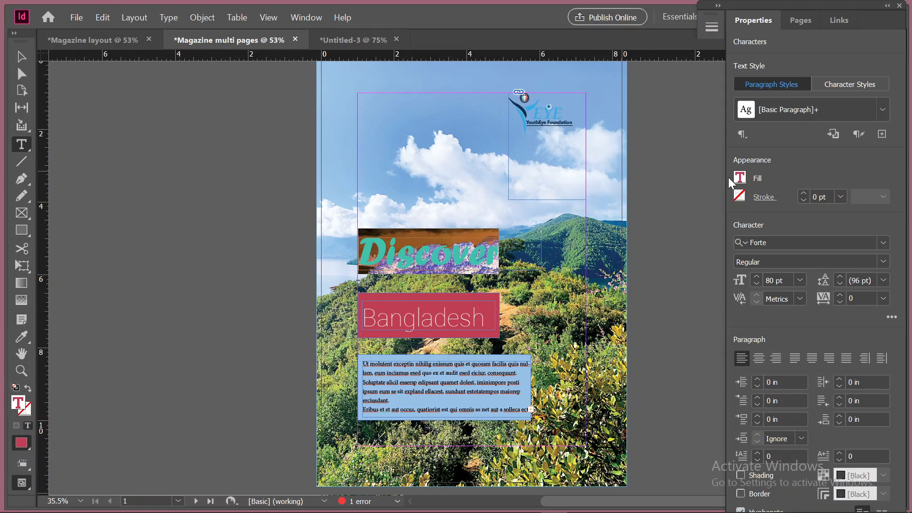
pyautogui.click(728, 177)
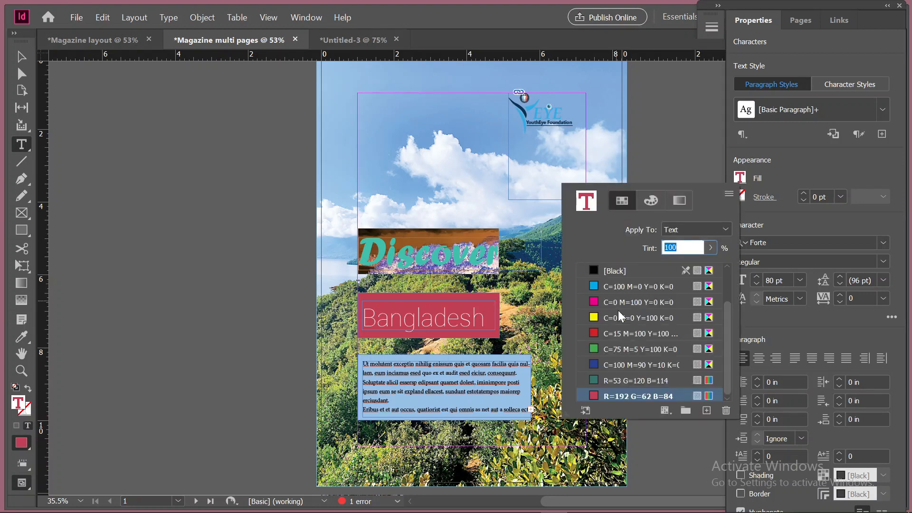
pyautogui.scroll(3, 619, 311)
pyautogui.click(622, 301)
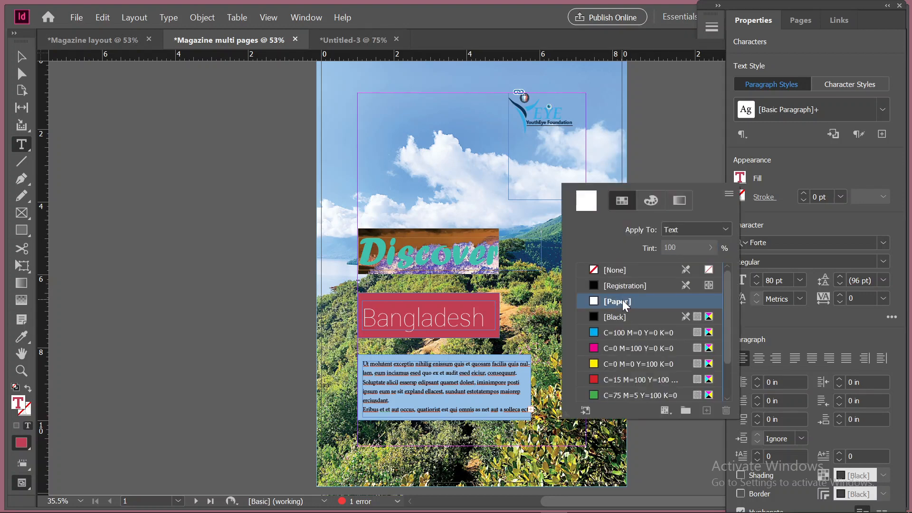
pyautogui.click(114, 167)
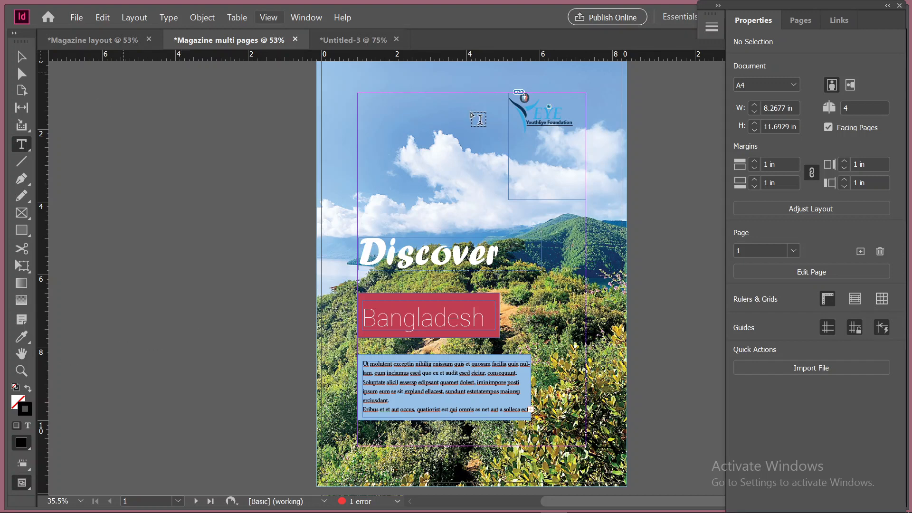
# Shorten the logo frame on the cover from below to a height of about 1.23 in
pyautogui.click(21, 56)
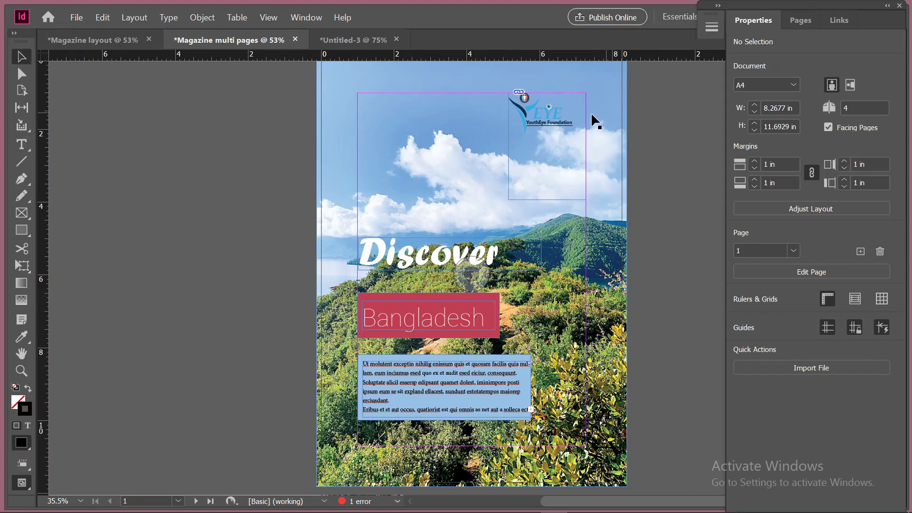
pyautogui.click(546, 124)
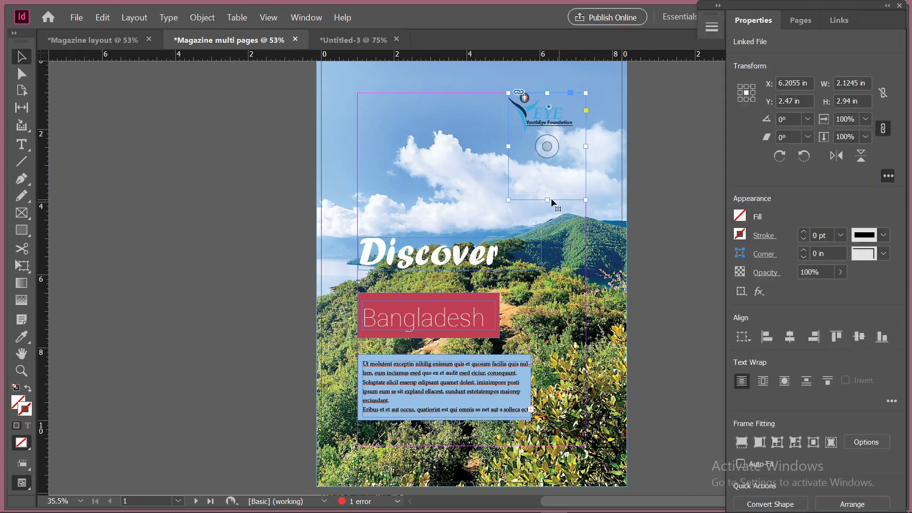
pyautogui.moveTo(547, 200); pyautogui.dragTo(555, 137)
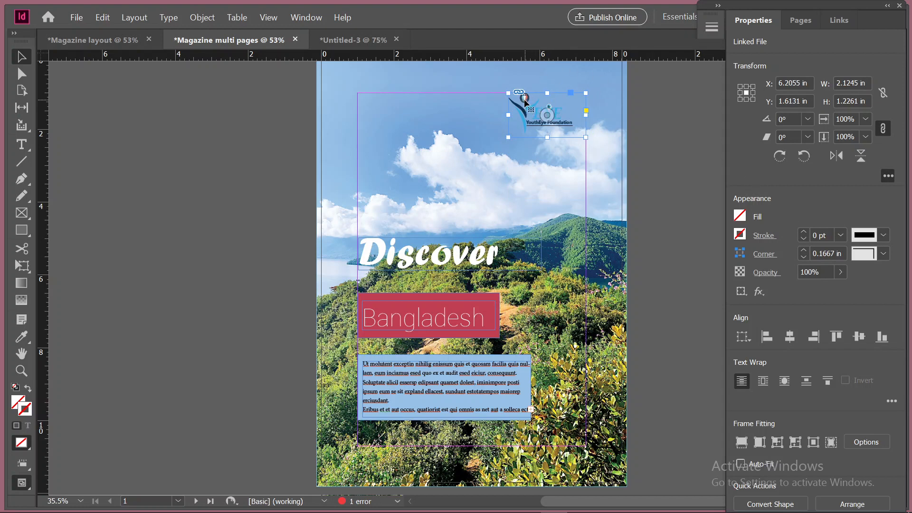
# Try a [Paper] fill behind the cover logo and return the frame's fill to [None]
pyautogui.click(740, 215)
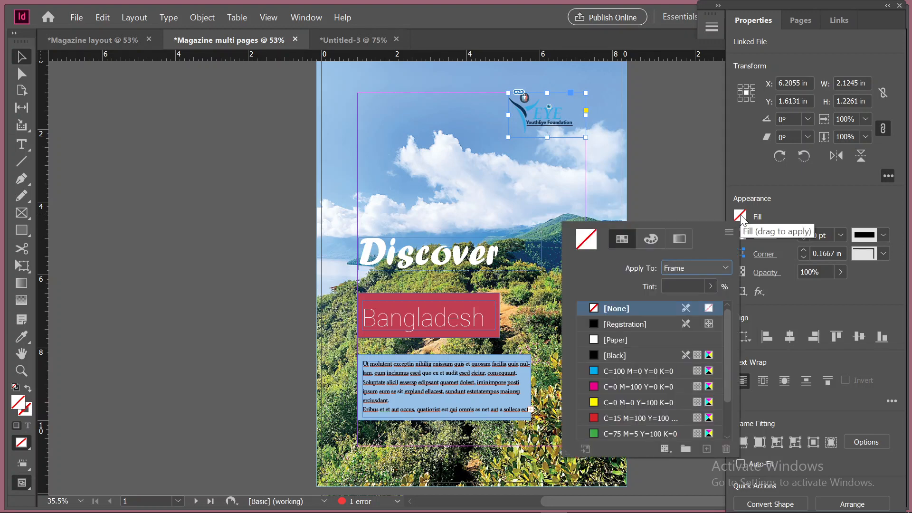
pyautogui.click(636, 339)
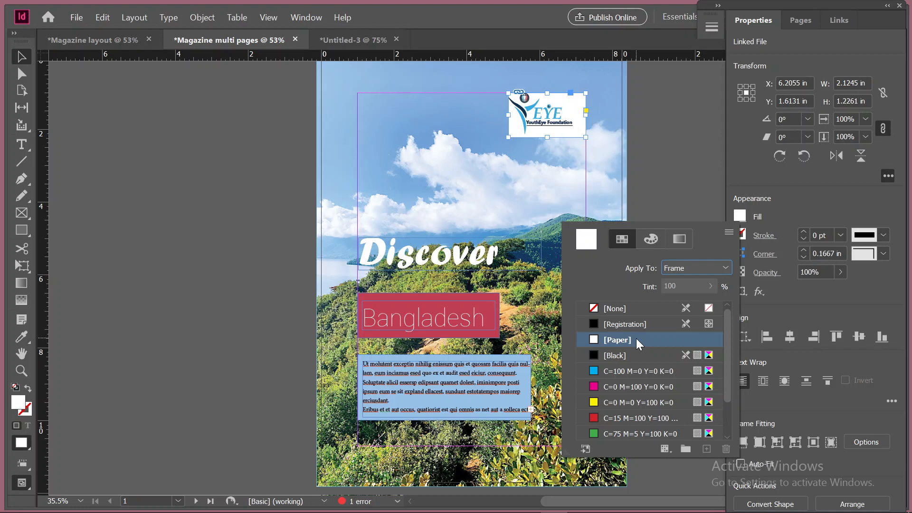
pyautogui.click(621, 309)
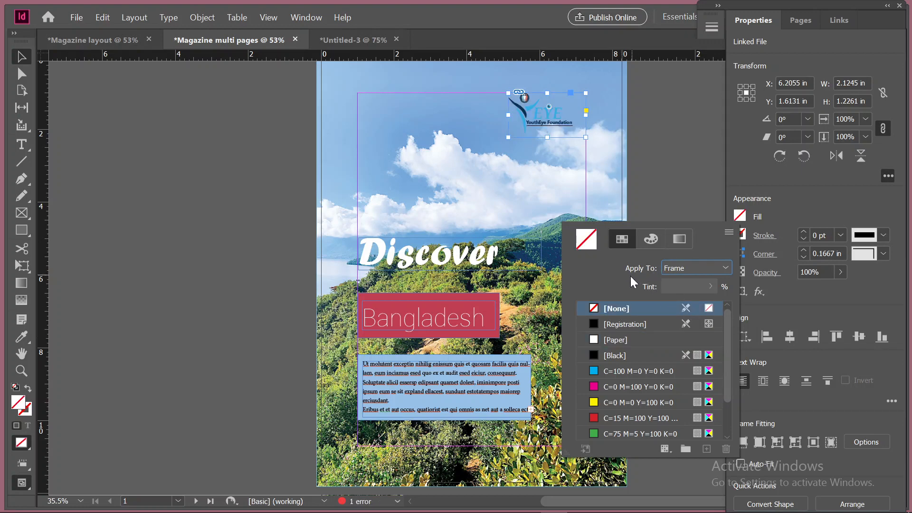
# Examine the color mixer and the apply-to choices for the logo frame's fill, and deselect the frame
pyautogui.click(649, 240)
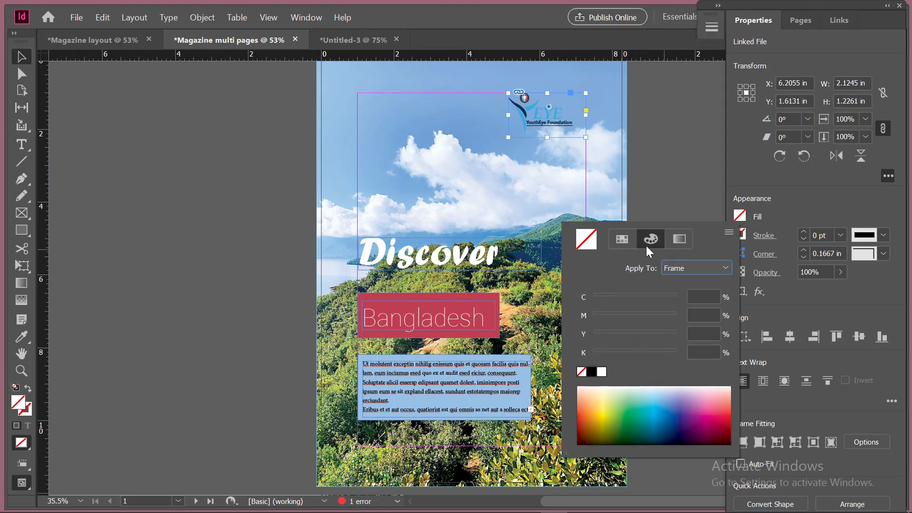
pyautogui.click(622, 237)
pyautogui.click(688, 268)
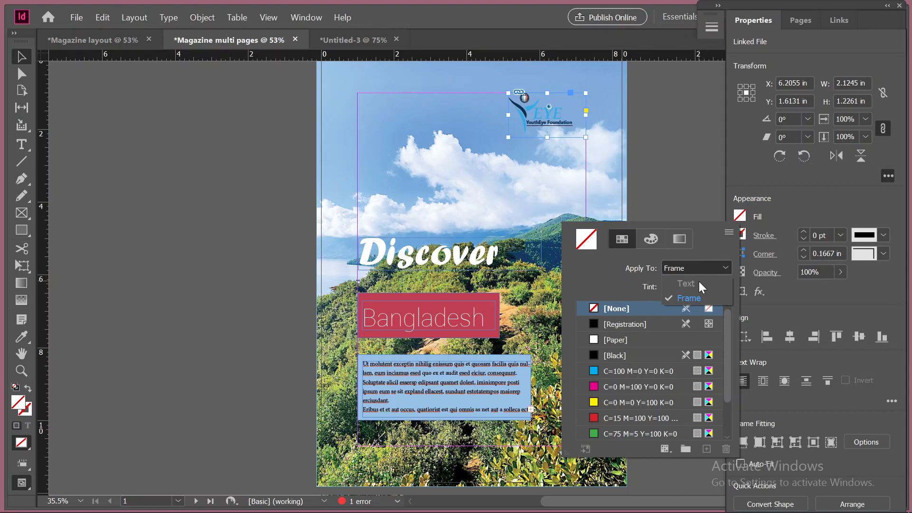
pyautogui.click(656, 246)
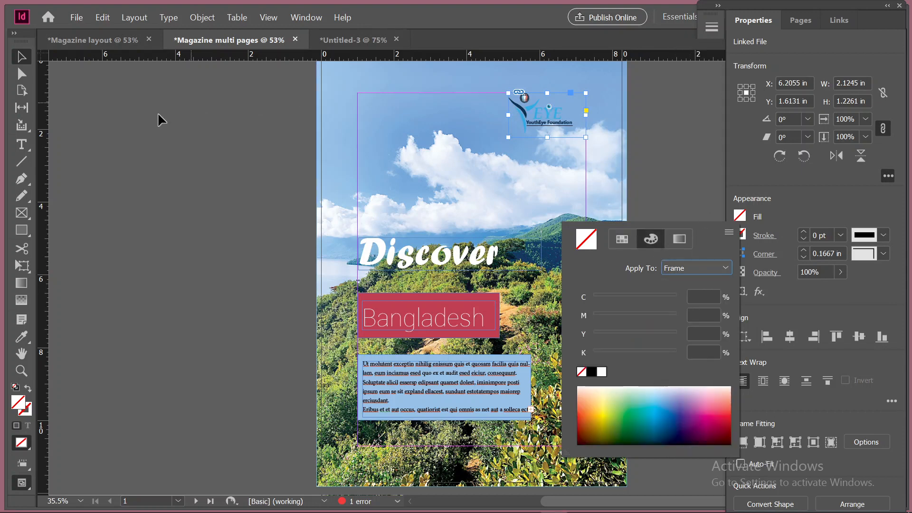
pyautogui.click(114, 107)
pyautogui.click(670, 135)
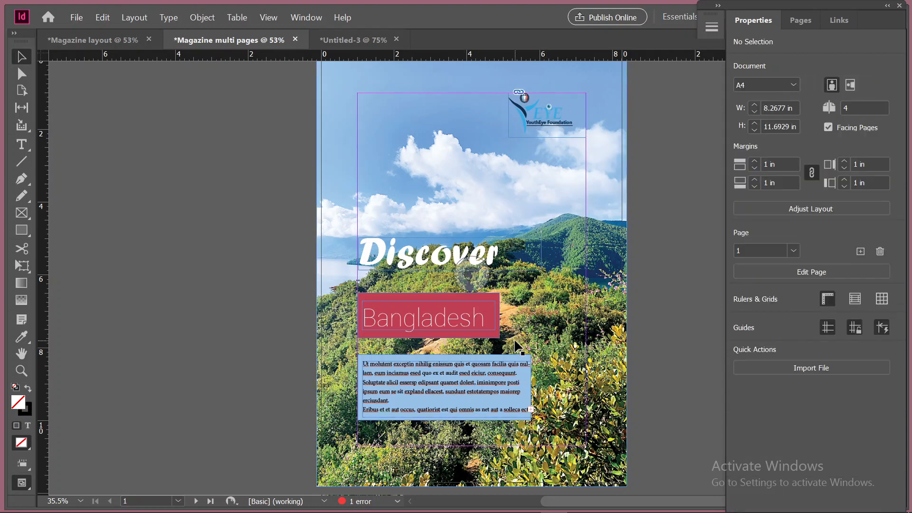
# Move the floating Properties panel down to uncover the workspace selector, and switch the workspace to Advanced
pyautogui.scroll(-4, 518, 347)
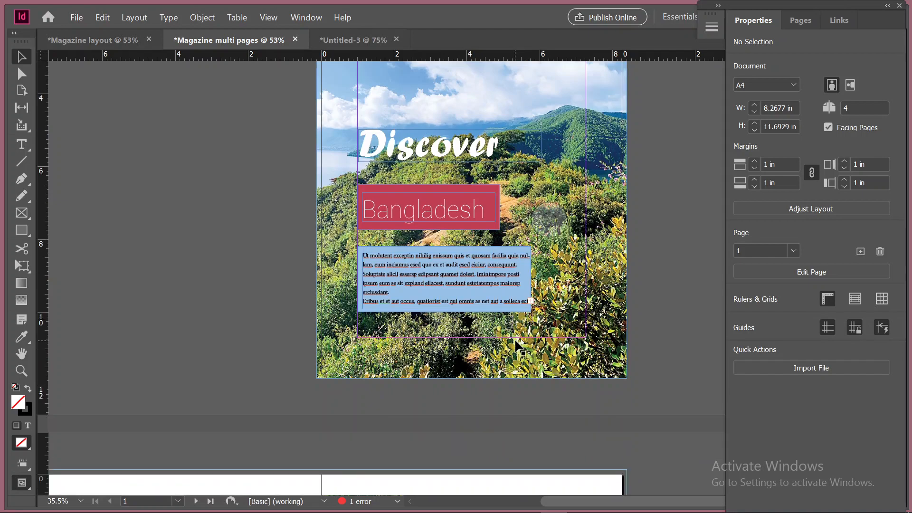
pyautogui.scroll(6, 519, 348)
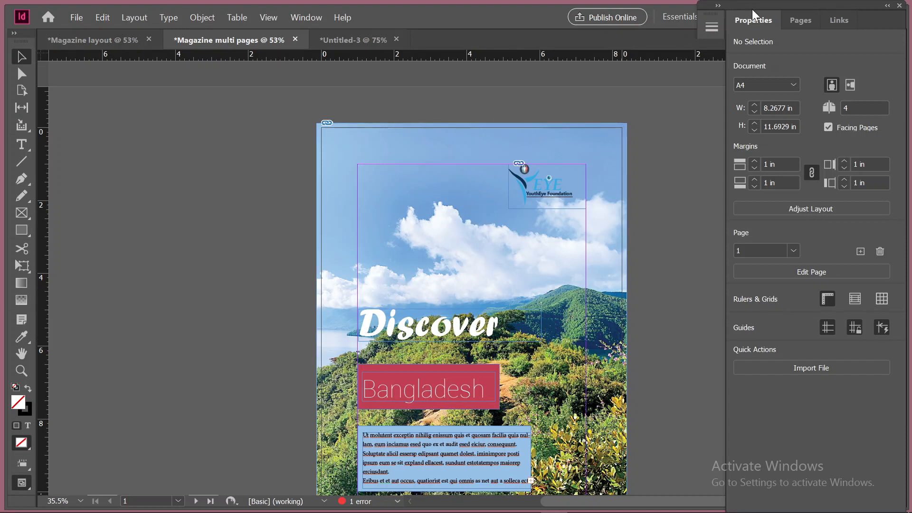
pyautogui.moveTo(832, 4); pyautogui.dragTo(843, 70)
pyautogui.click(678, 14)
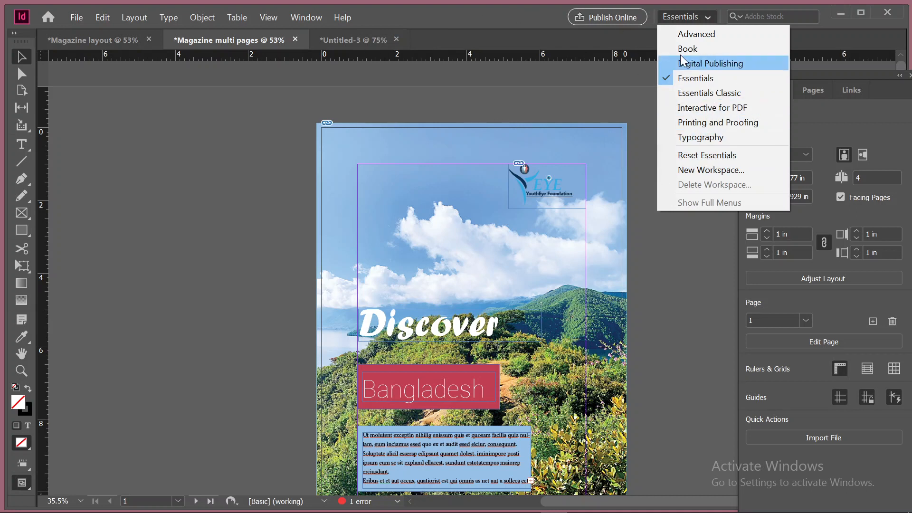
pyautogui.click(683, 34)
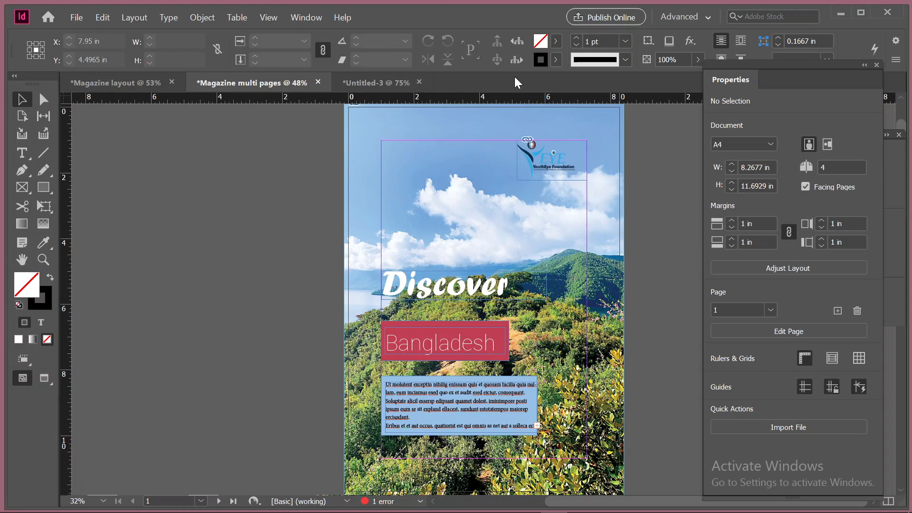
# Switch the workspace from Advanced back to Essentials
pyautogui.click(678, 18)
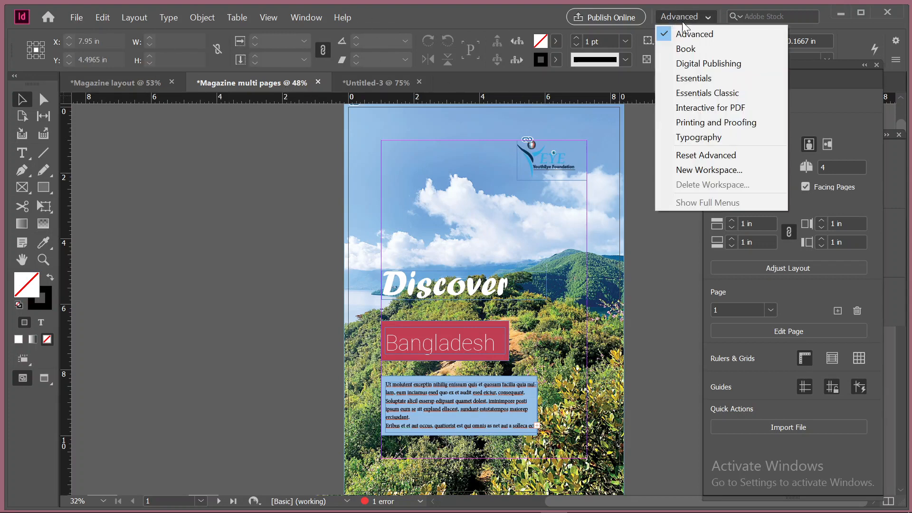
pyautogui.click(703, 82)
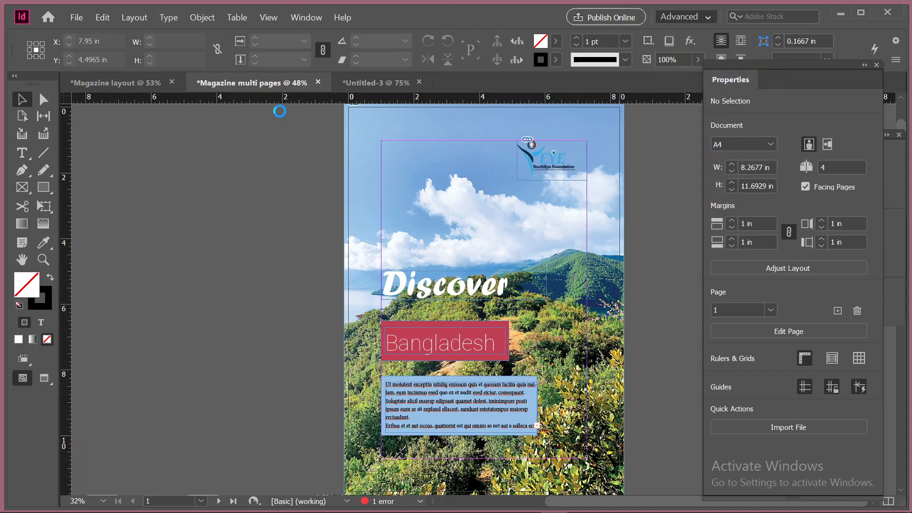
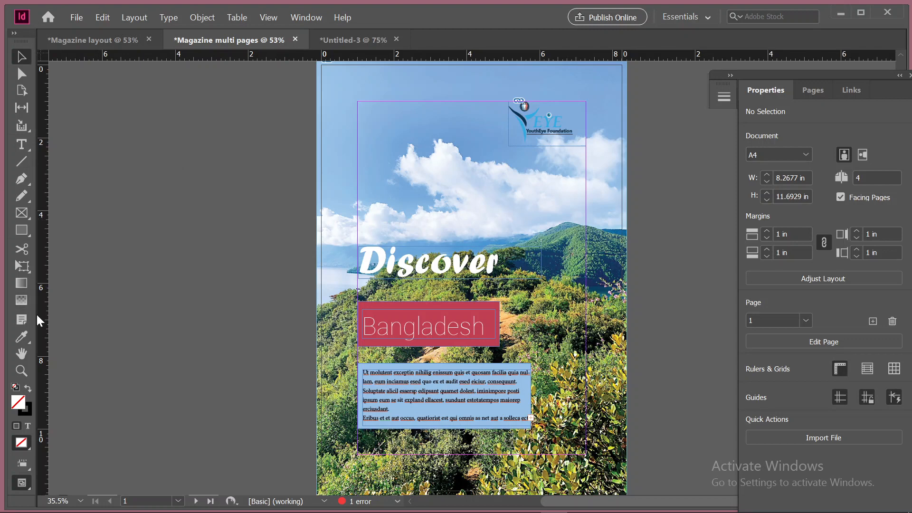
# Close the Untitled-3 document without saving its changes
pyautogui.scroll(-10, 422, 463)
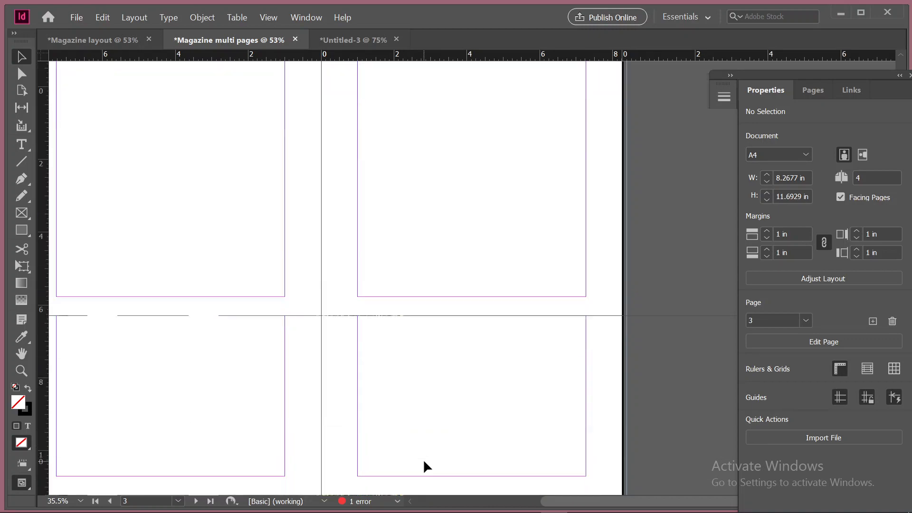
pyautogui.scroll(6, 423, 466)
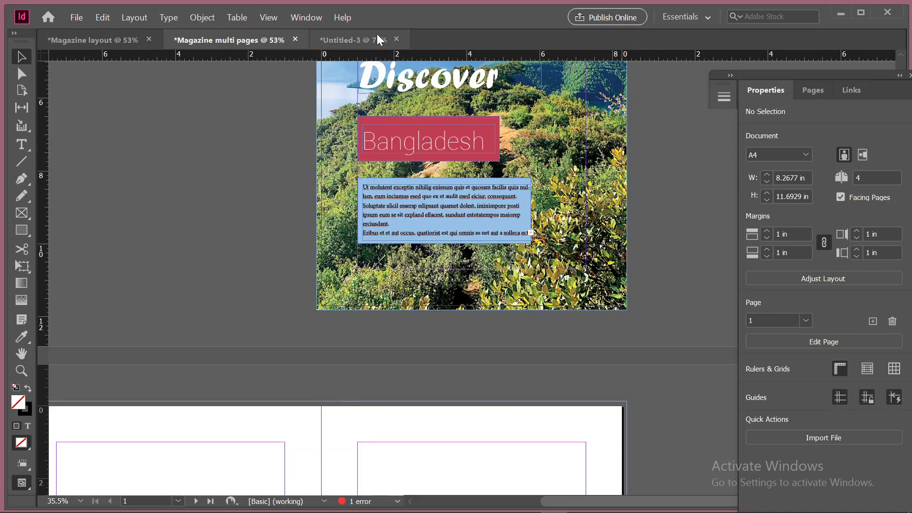
pyautogui.click(396, 39)
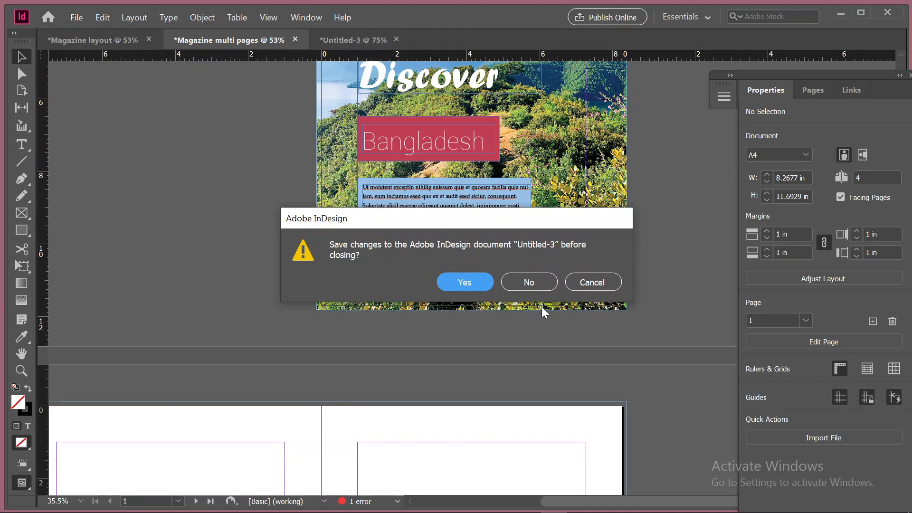
pyautogui.click(529, 283)
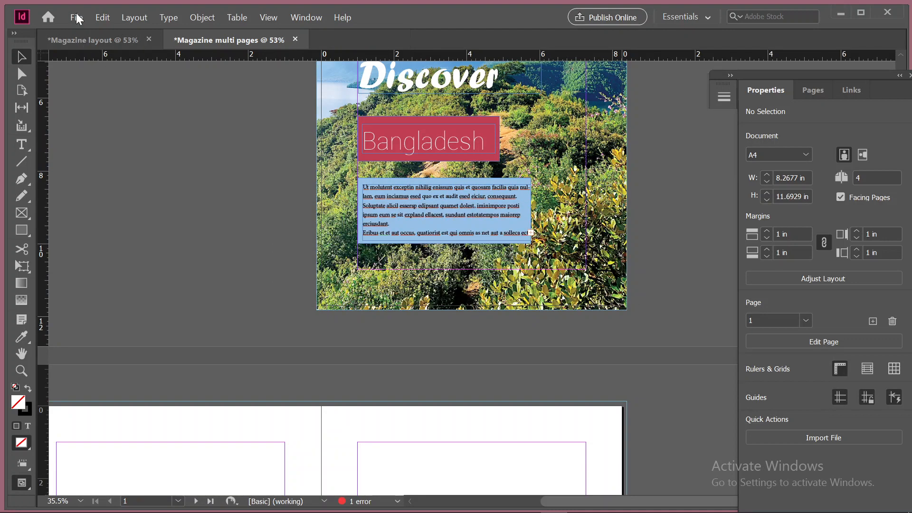
# Open the setup dialog for a new document
pyautogui.click(80, 20)
pyautogui.click(81, 20)
pyautogui.click(79, 19)
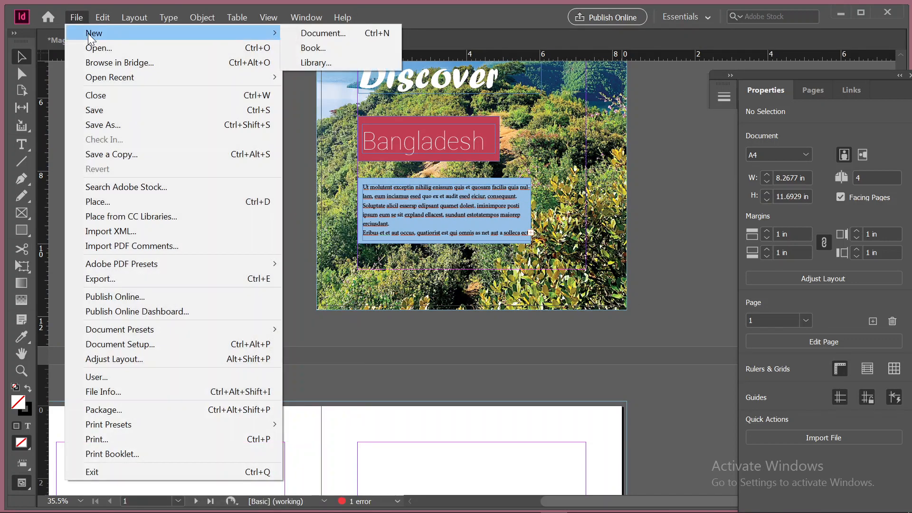
pyautogui.click(312, 32)
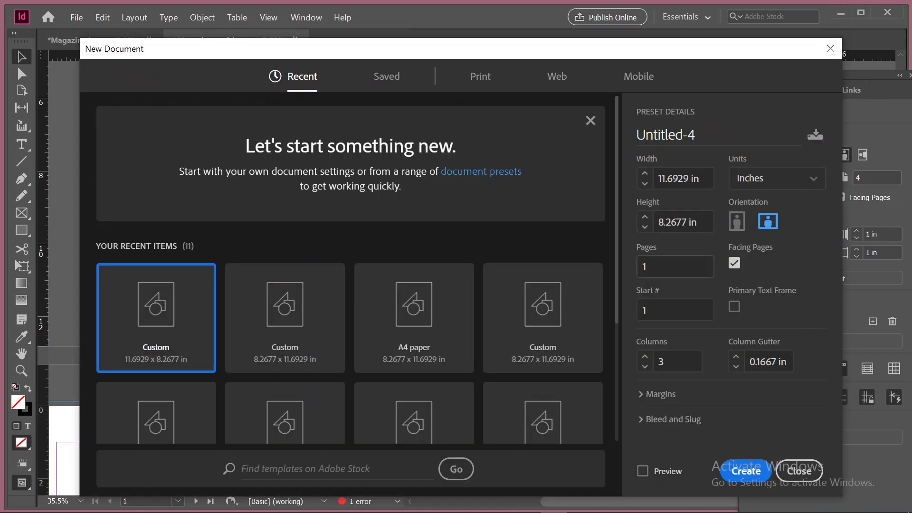
# Set the new document's page count to 30
pyautogui.moveTo(657, 267); pyautogui.dragTo(601, 274)
pyautogui.write('2')
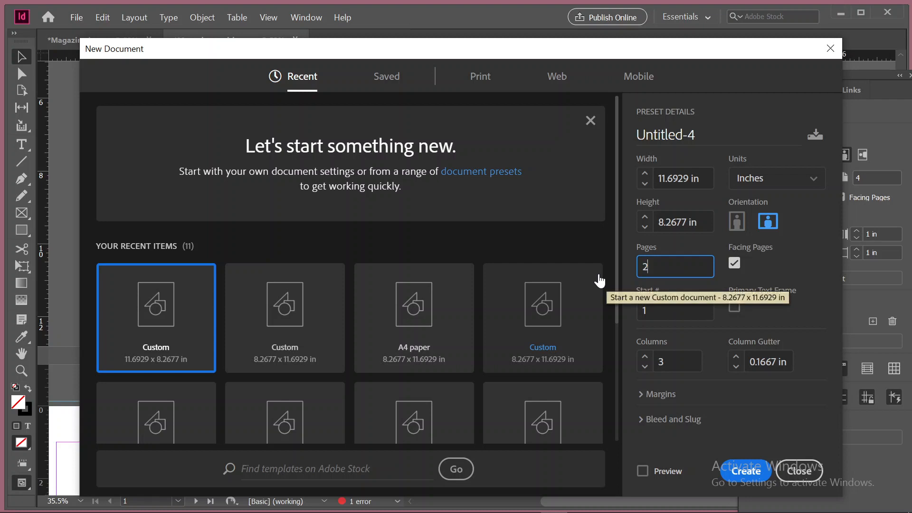
pyautogui.press('BackSpace')
pyautogui.write('30')
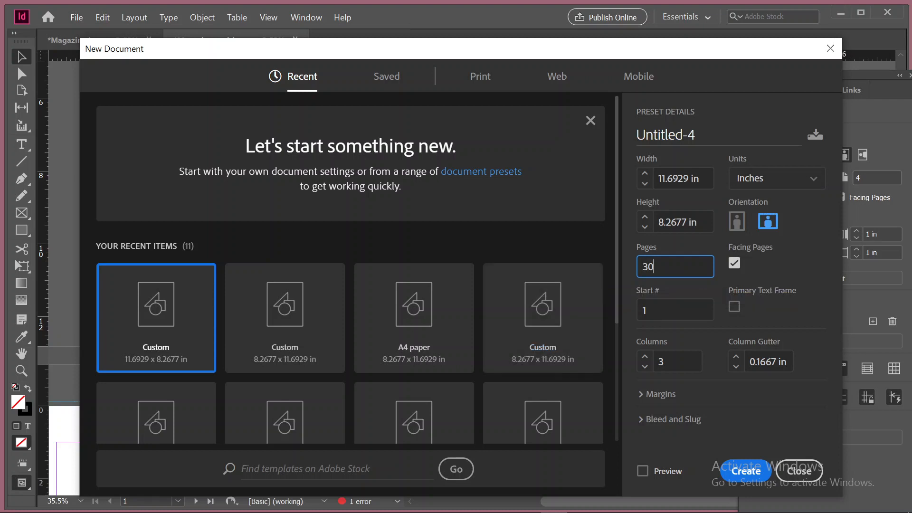
pyautogui.scroll(-3, 577, 405)
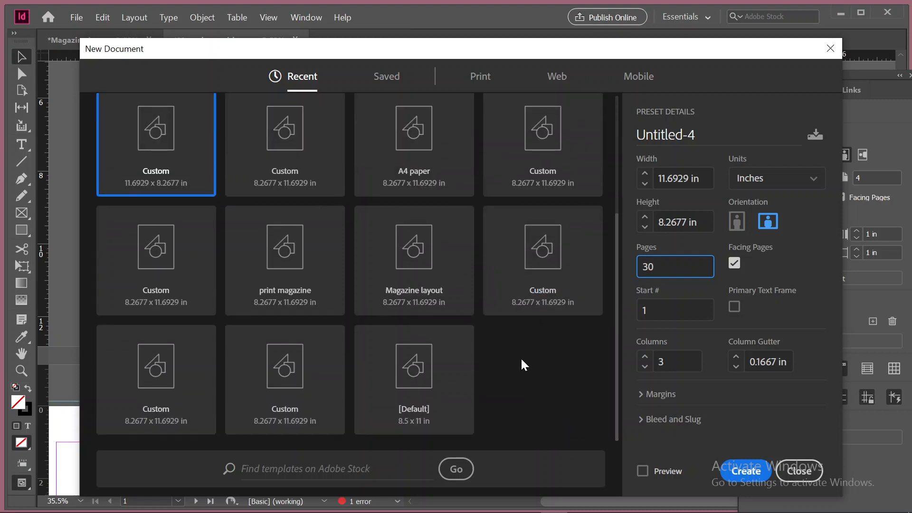
pyautogui.scroll(3, 476, 414)
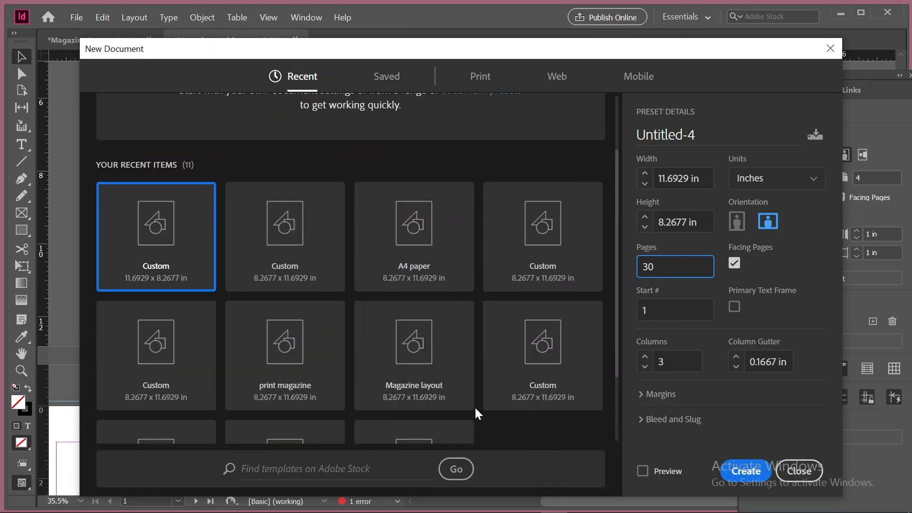
# Create a one-page portrait document from the A3 print preset with 0.5 in margins
pyautogui.click(484, 78)
pyautogui.click(527, 319)
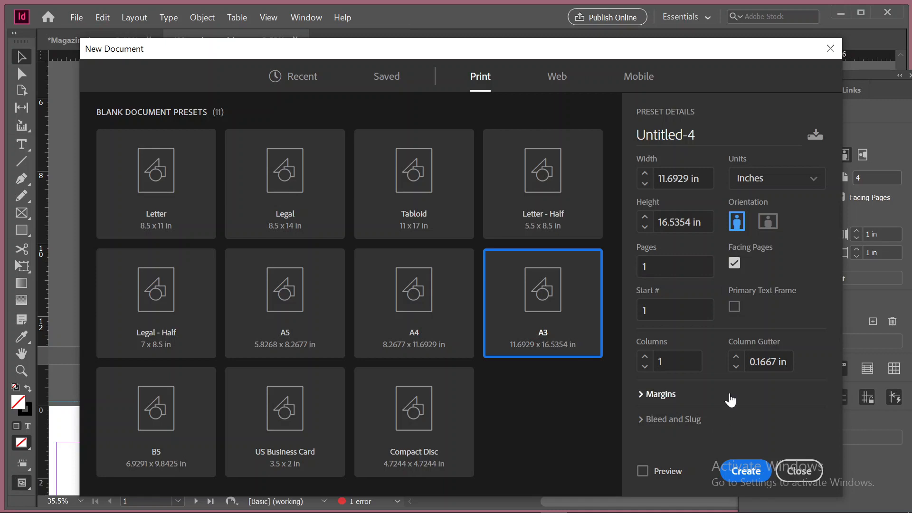
pyautogui.click(642, 395)
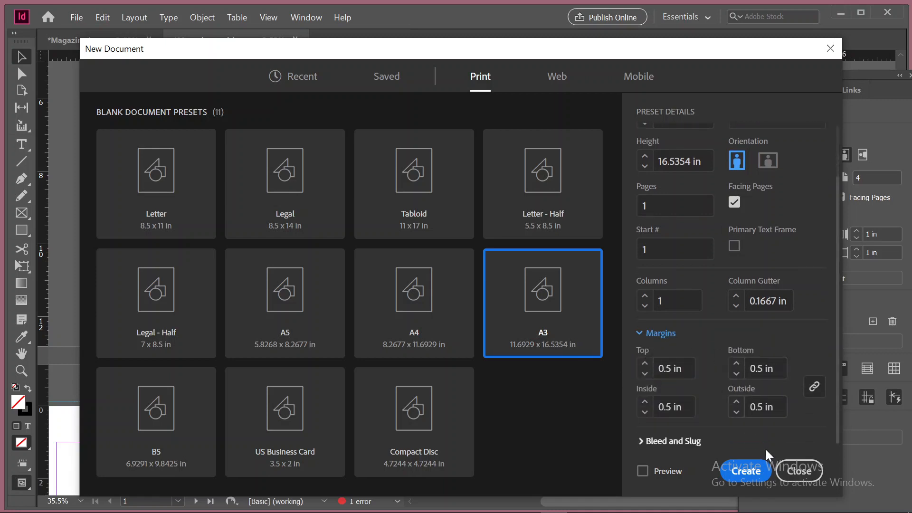
pyautogui.click(748, 471)
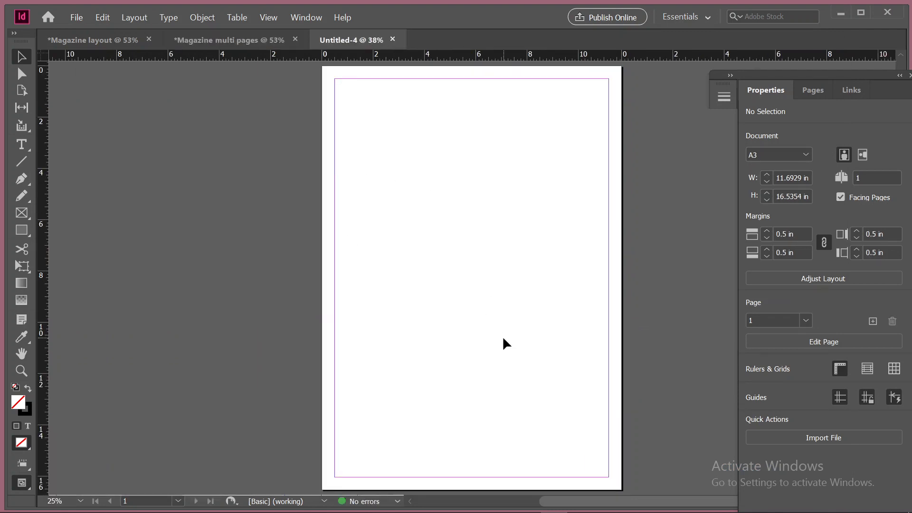
# Examine the blank A3 document, its page overview and its layout adjustment settings without changing them
pyautogui.scroll(2, 502, 335)
pyautogui.scroll(-3, 502, 336)
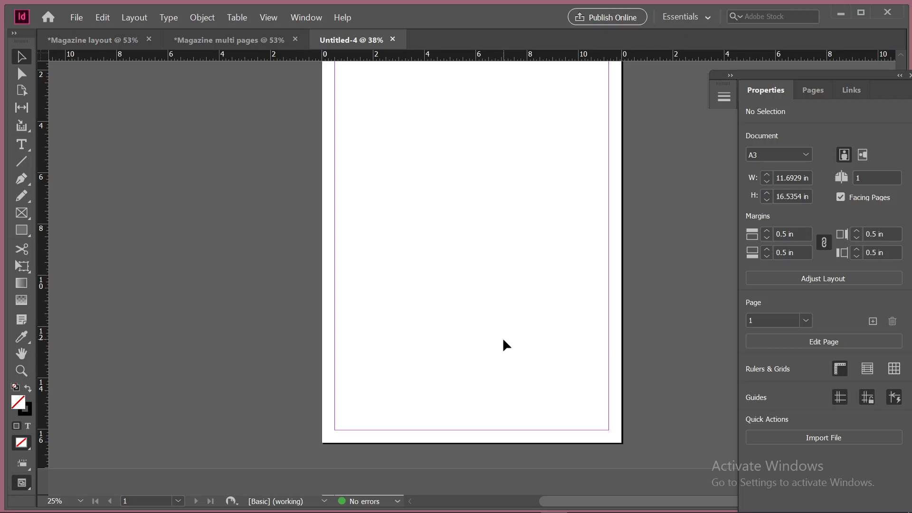
pyautogui.scroll(3, 504, 340)
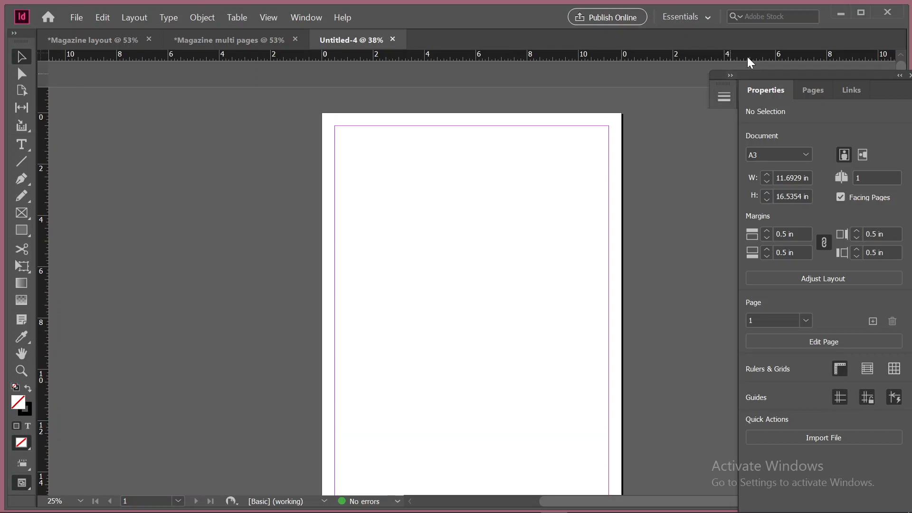
pyautogui.click(804, 90)
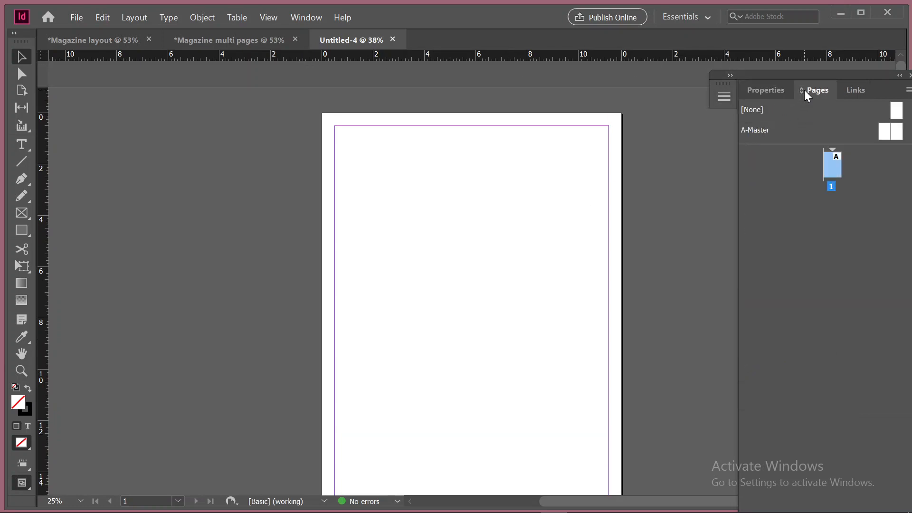
pyautogui.click(762, 86)
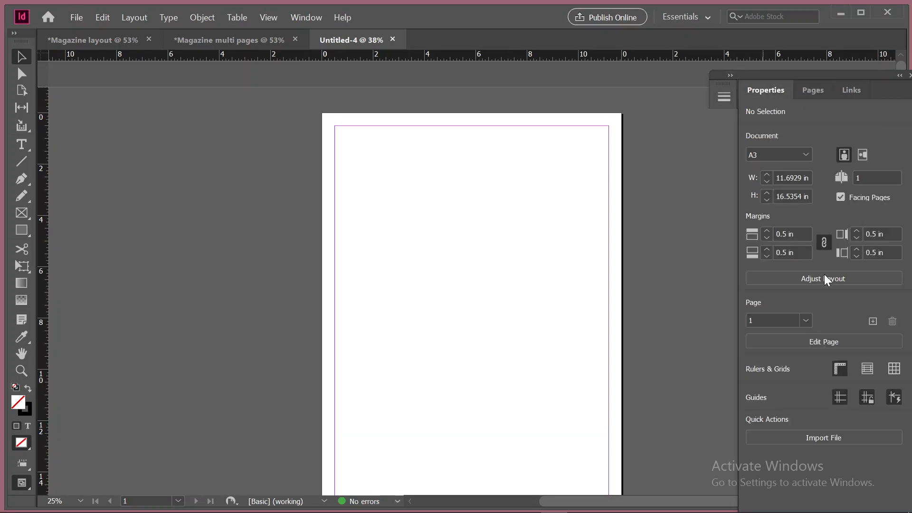
pyautogui.click(824, 277)
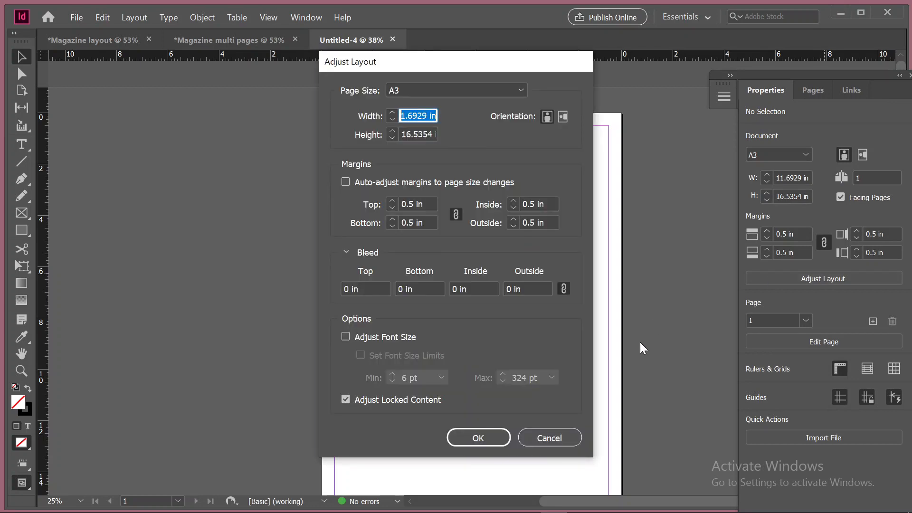
pyautogui.click(573, 438)
# Examine the page editing settings and the list of pages available in the document
pyautogui.click(830, 339)
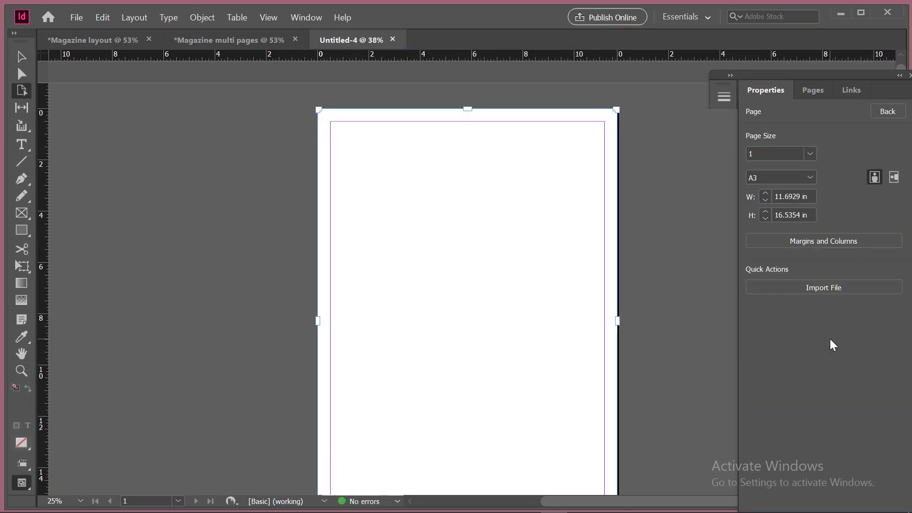
pyautogui.click(808, 155)
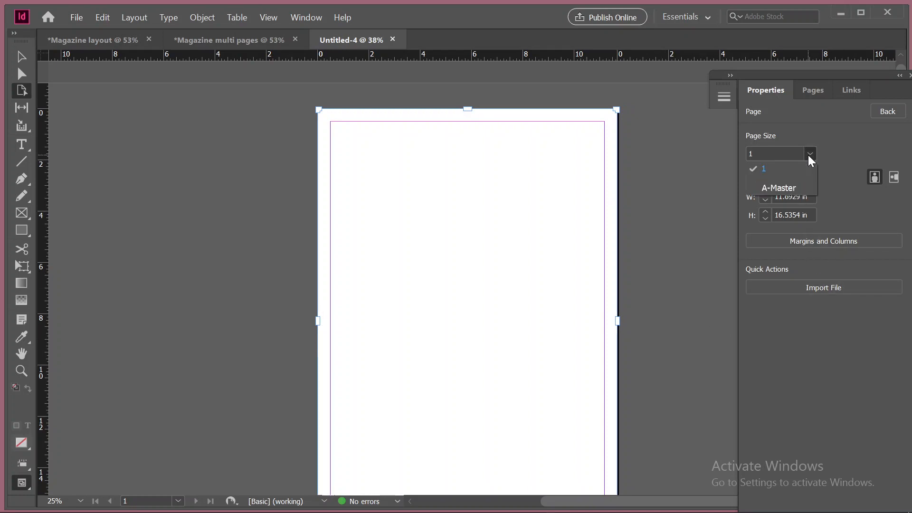
pyautogui.click(684, 162)
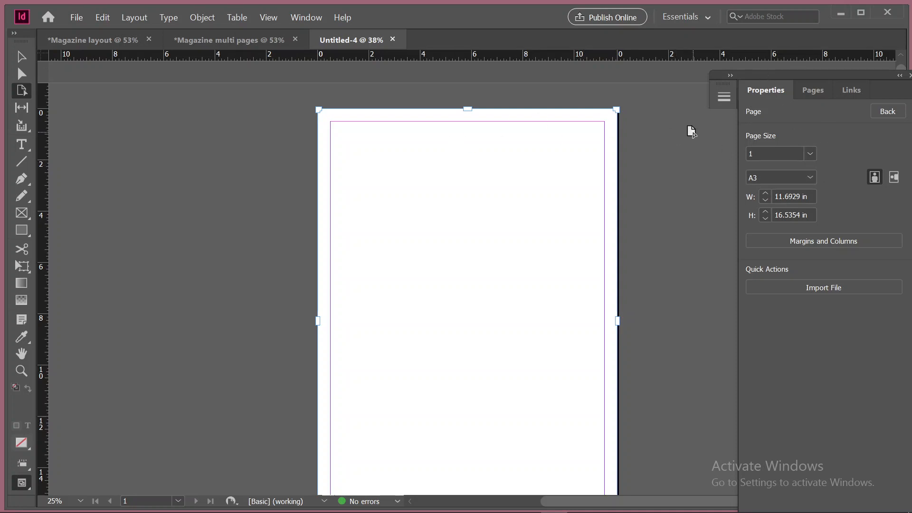
pyautogui.scroll(-3, 604, 332)
pyautogui.scroll(3, 606, 330)
pyautogui.click(702, 162)
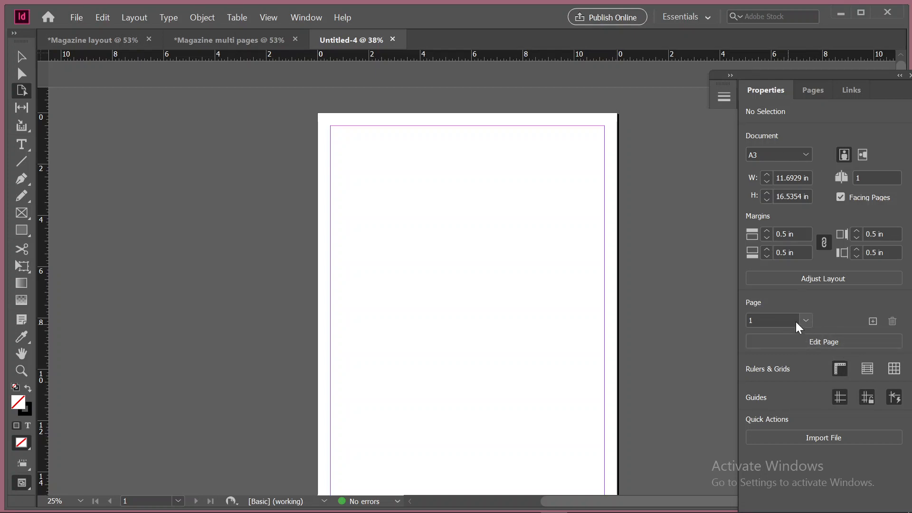
pyautogui.click(809, 320)
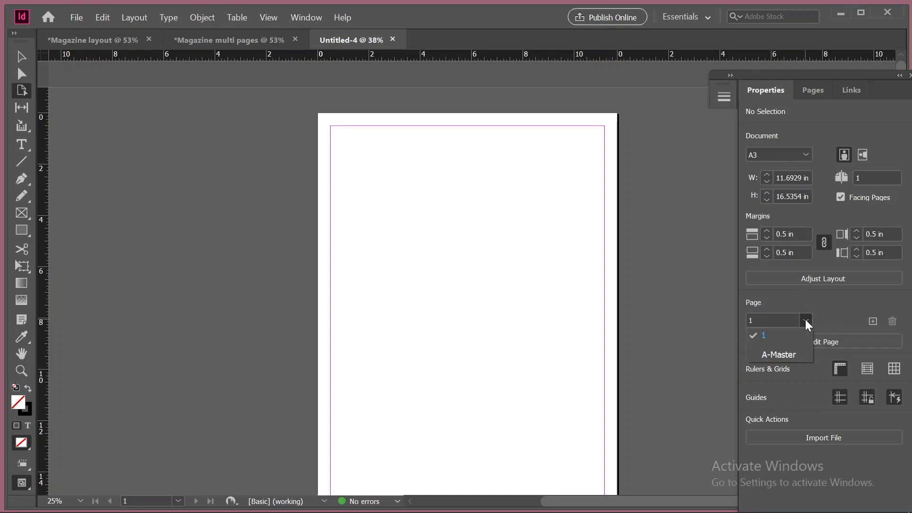
pyautogui.click(805, 319)
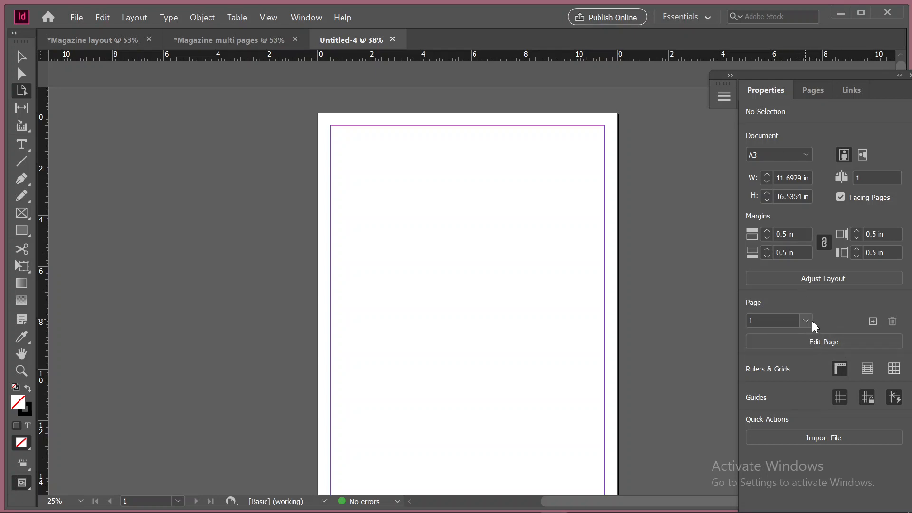
pyautogui.click(840, 340)
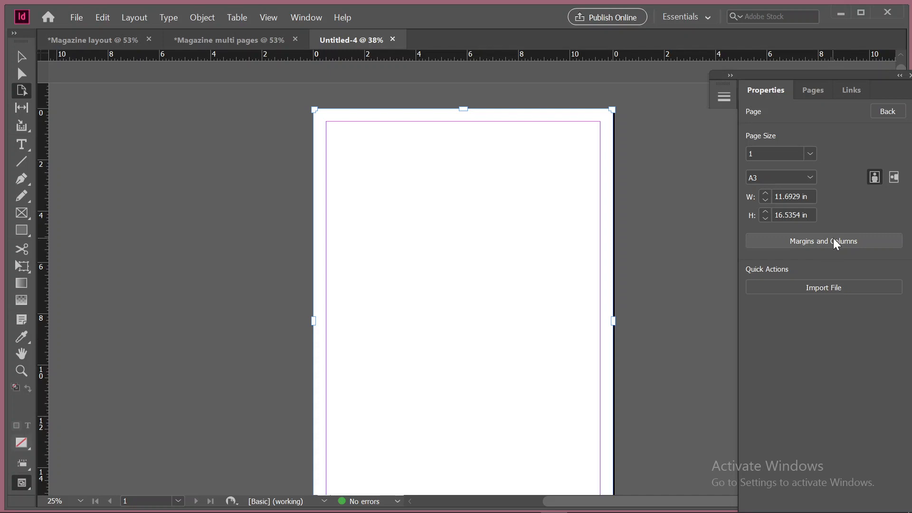
# Insert 30 pages after page 1 with the master set to [None], and look over the added spreads
pyautogui.click(817, 98)
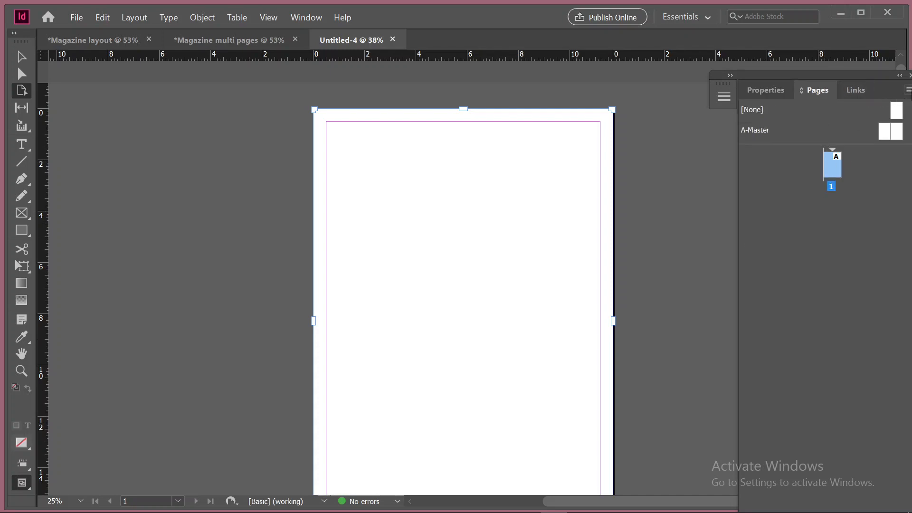
pyautogui.click(908, 91)
pyautogui.click(754, 93)
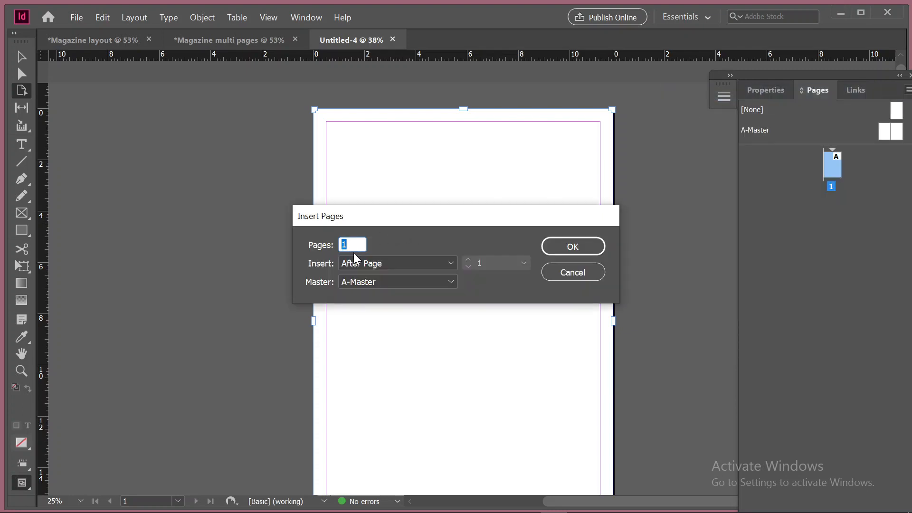
pyautogui.write('30')
pyautogui.click(389, 278)
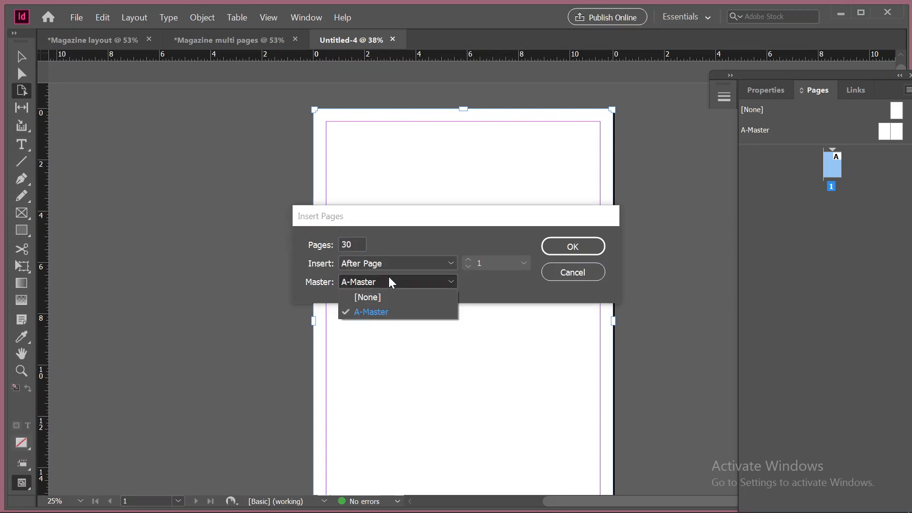
pyautogui.click(389, 276)
pyautogui.click(389, 276)
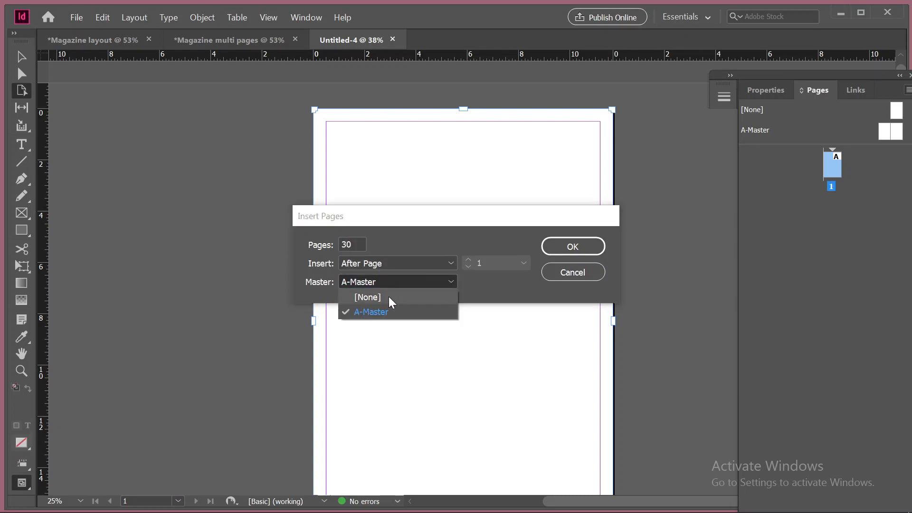
pyautogui.click(389, 296)
pyautogui.click(381, 265)
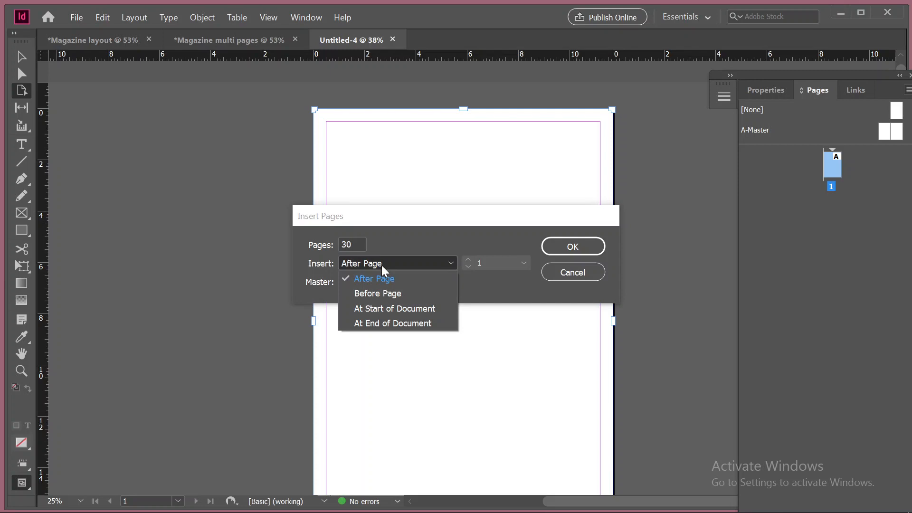
pyautogui.click(440, 258)
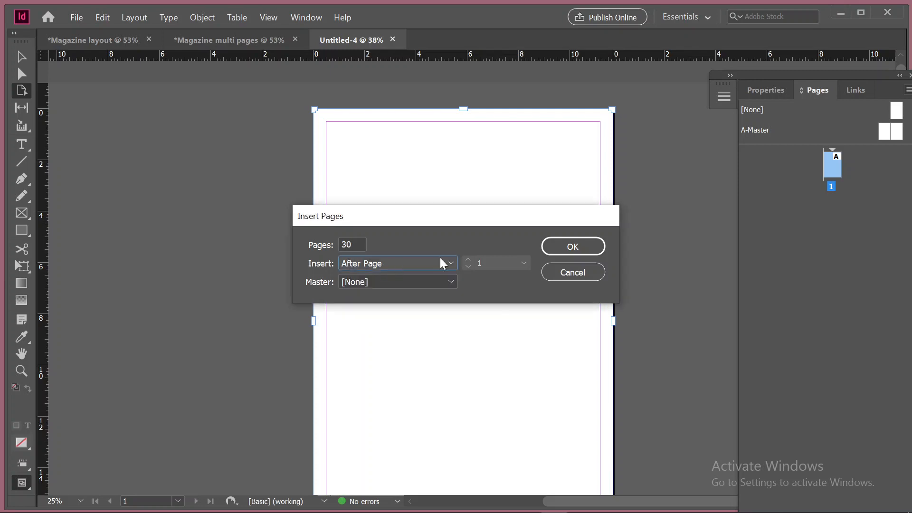
pyautogui.click(571, 246)
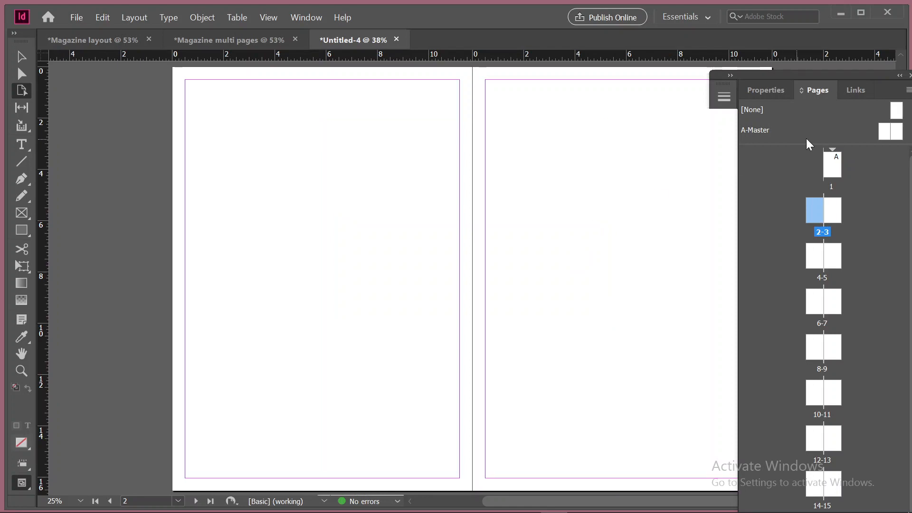
pyautogui.scroll(-5, 857, 393)
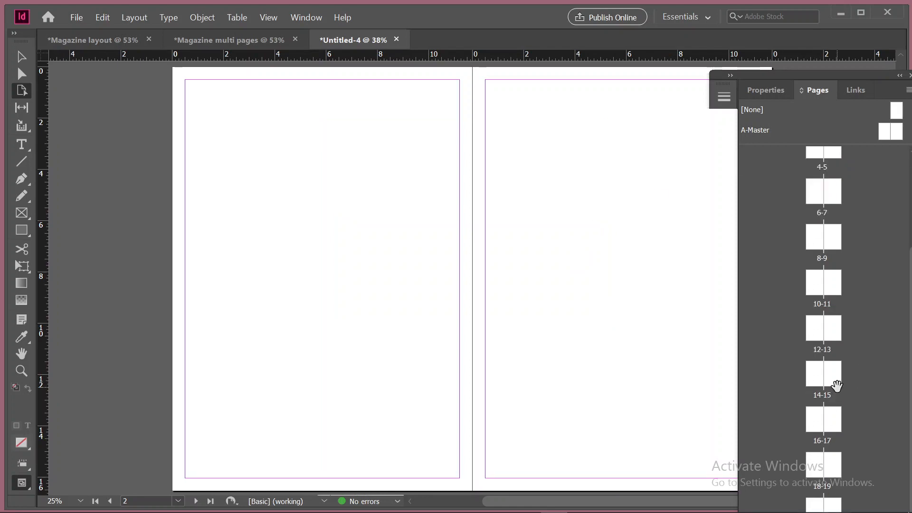
pyautogui.scroll(-5, 501, 362)
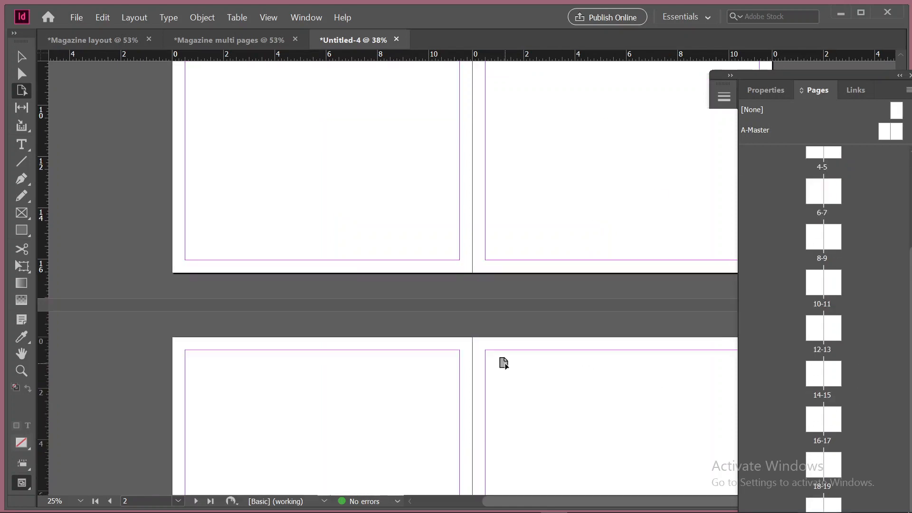
pyautogui.scroll(-15, 516, 373)
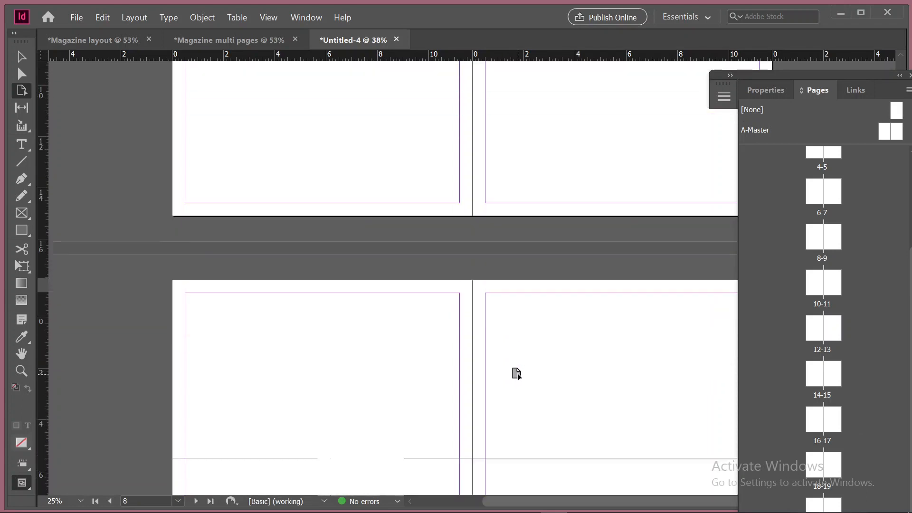
# Look over the added spreads at a reduced zoom, going back up to page 1
pyautogui.scroll(-3, 516, 373)
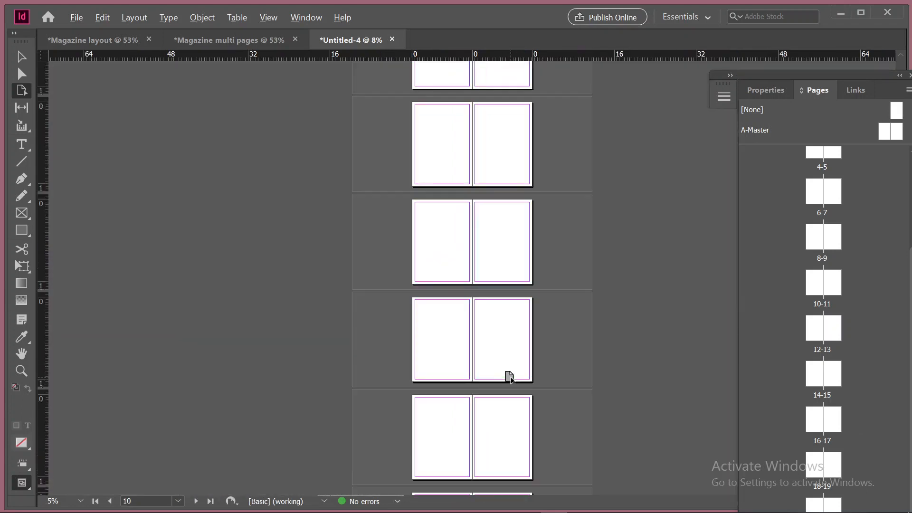
pyautogui.scroll(3, 464, 322)
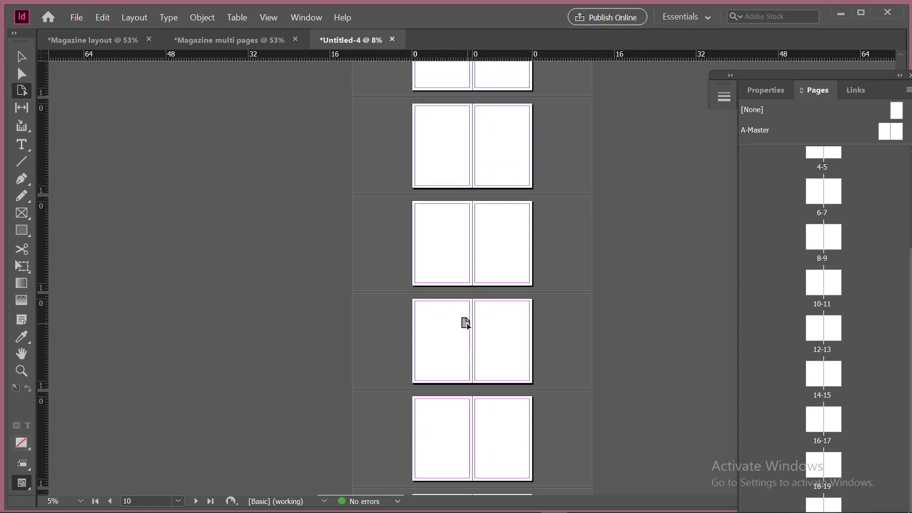
pyautogui.scroll(5, 465, 322)
pyautogui.scroll(-15, 465, 323)
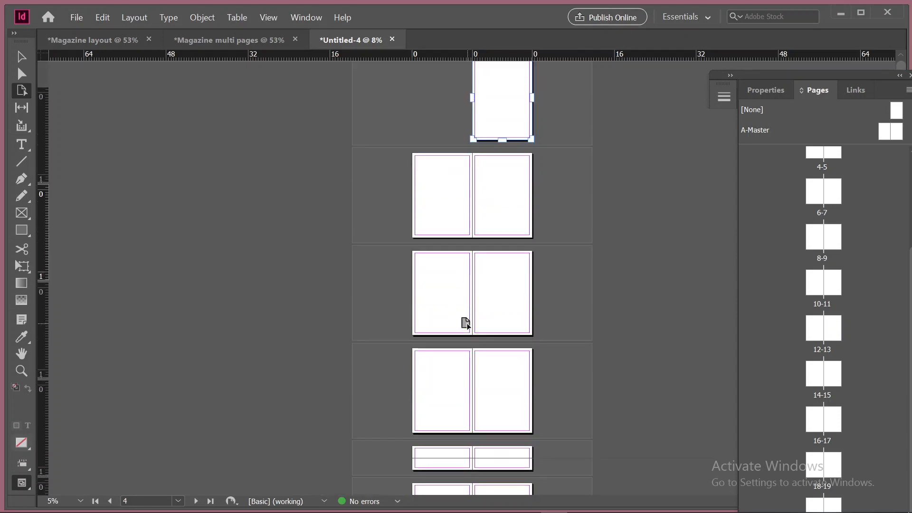
pyautogui.scroll(3, 465, 322)
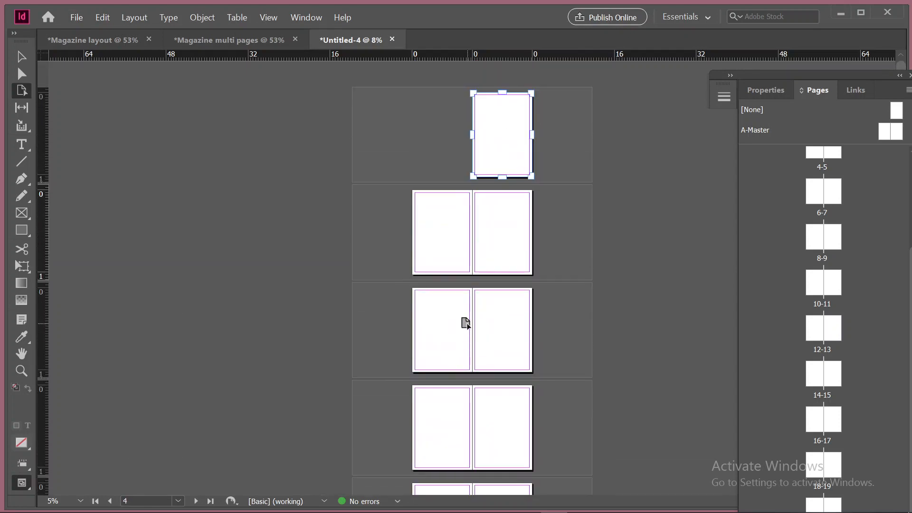
pyautogui.click(487, 123)
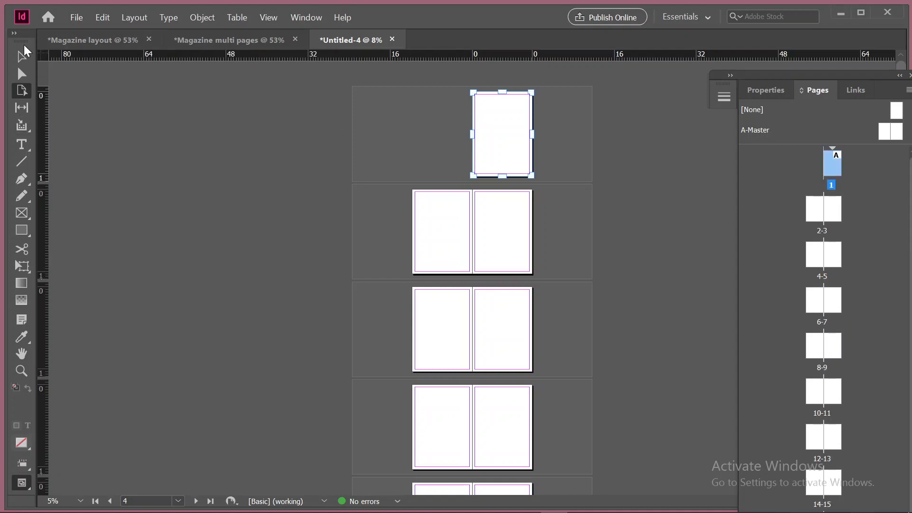
pyautogui.click(22, 56)
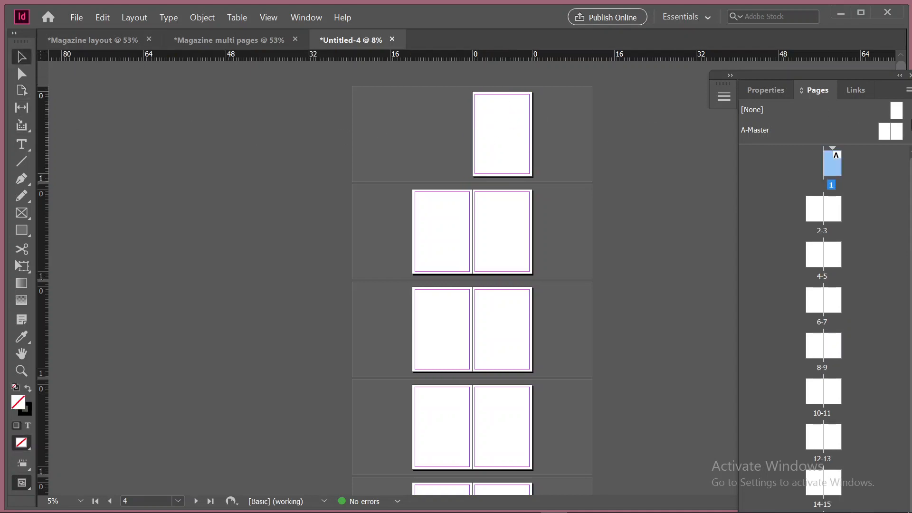
# Open A-Master for editing and draw a text frame about 3.4 by 1.3 in near the lower right corner of its left page
pyautogui.click(885, 130)
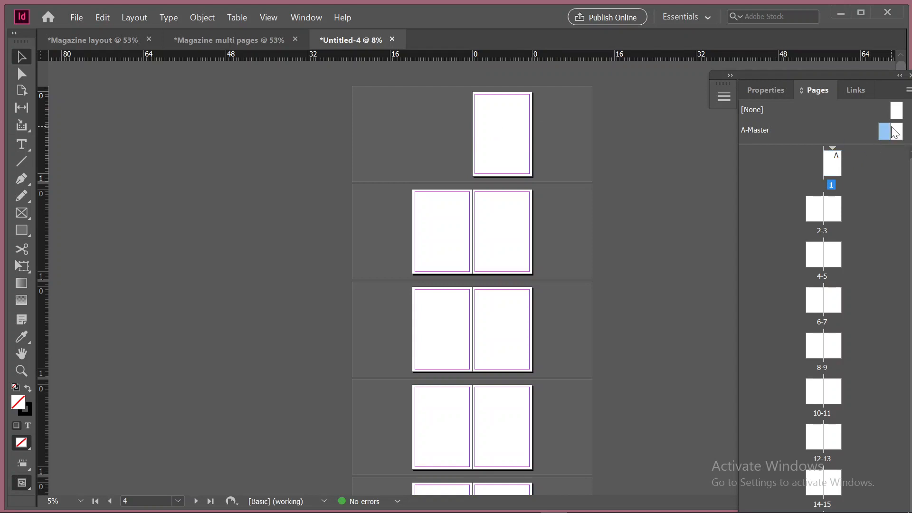
pyautogui.click(896, 110)
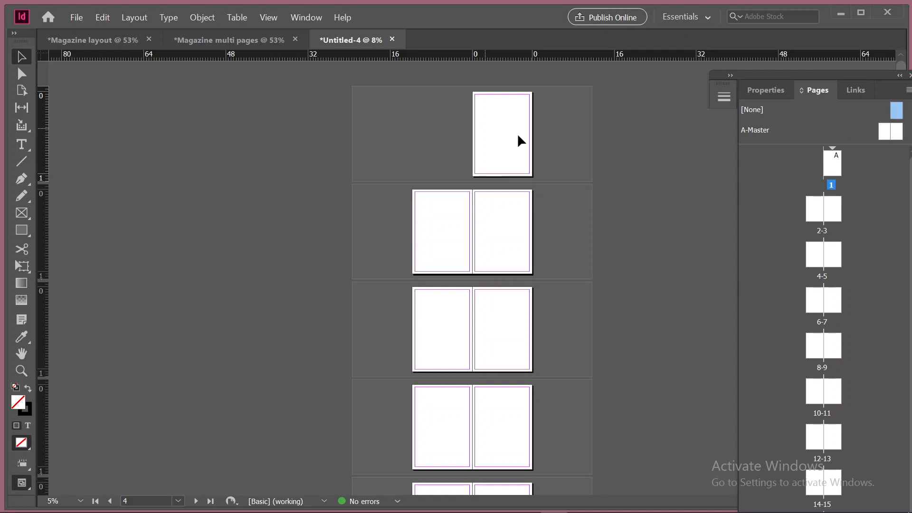
pyautogui.click(879, 129)
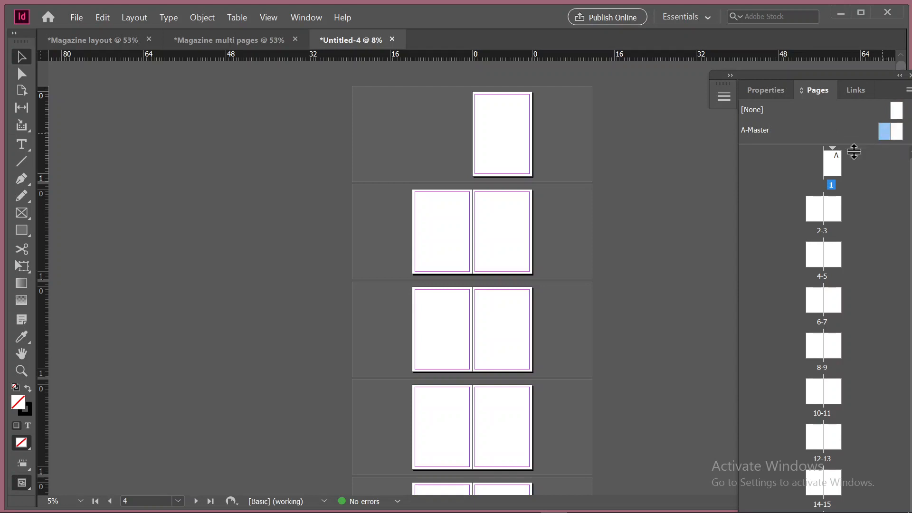
pyautogui.click(434, 245)
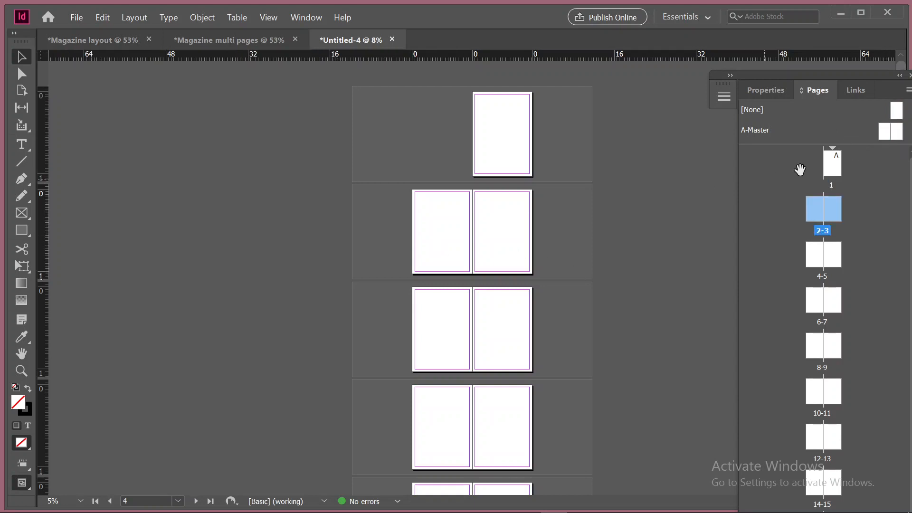
pyautogui.click(886, 135)
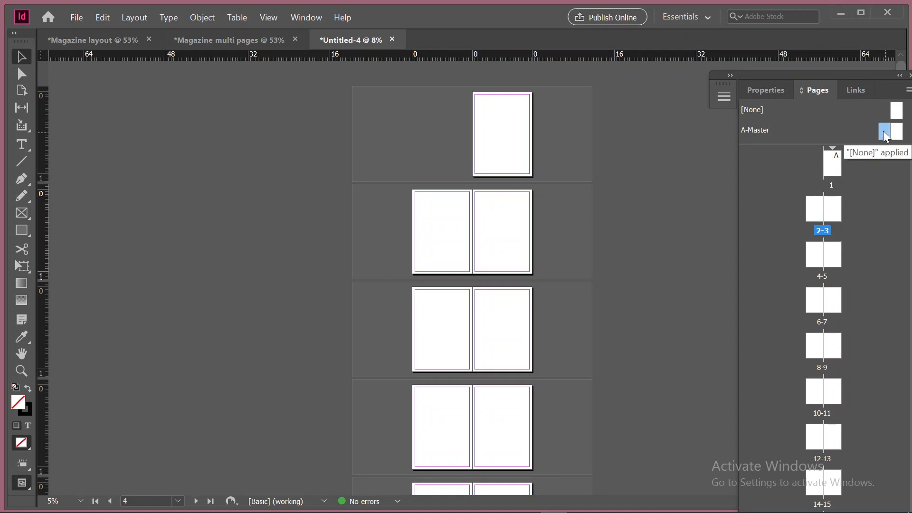
pyautogui.doubleClick(884, 130)
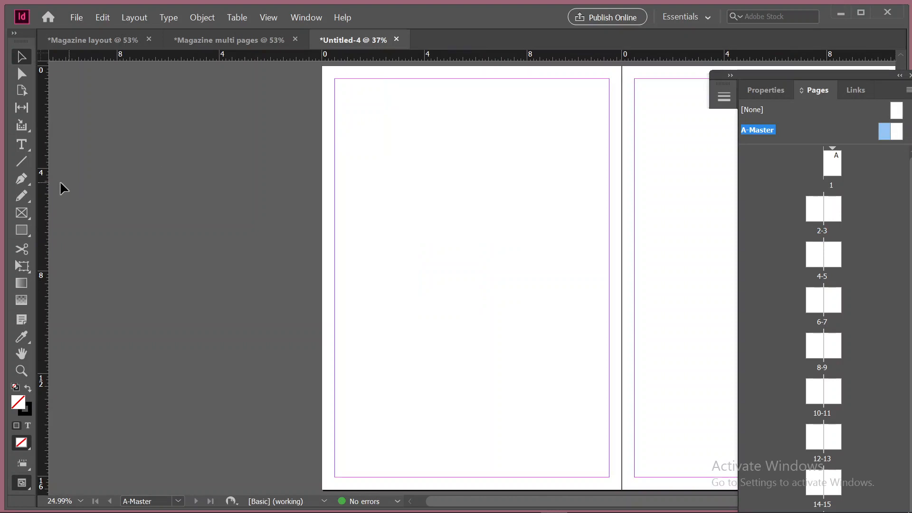
pyautogui.click(21, 144)
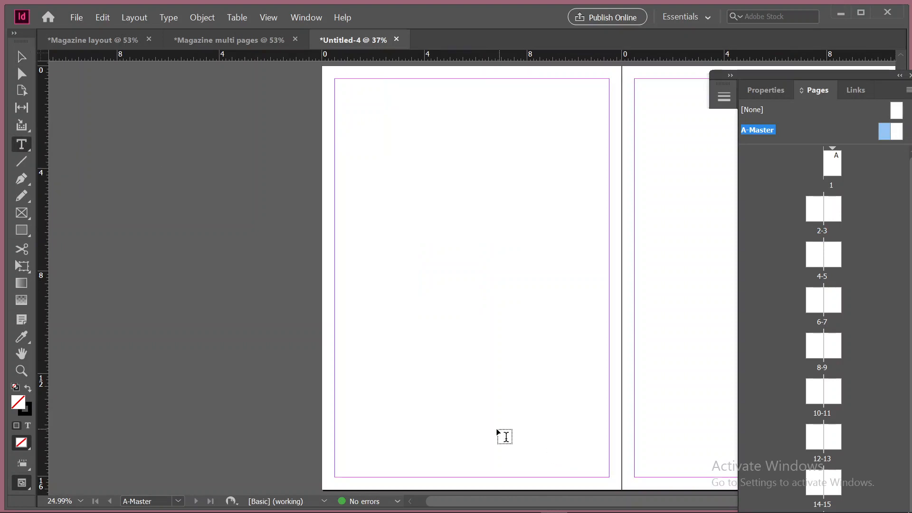
pyautogui.moveTo(509, 445); pyautogui.dragTo(595, 476)
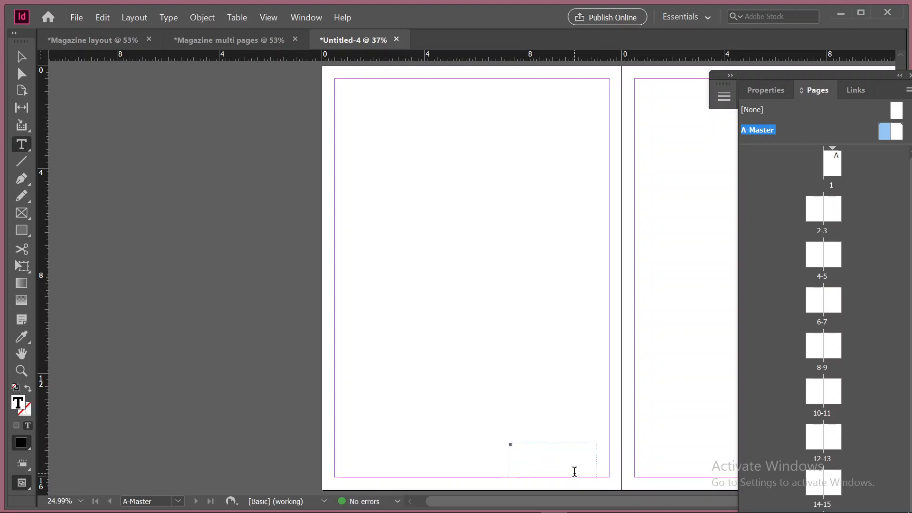
# Try to insert a current page number marker in the new text frame
pyautogui.hotkey('ctrl', 'alt', 'shift', 'n')
pyautogui.moveTo(523, 444); pyautogui.dragTo(455, 445)
pyautogui.hotkey('ctrl', 'c')
pyautogui.click(535, 449)
pyautogui.press('BackSpace')
pyautogui.press('BackSpace')
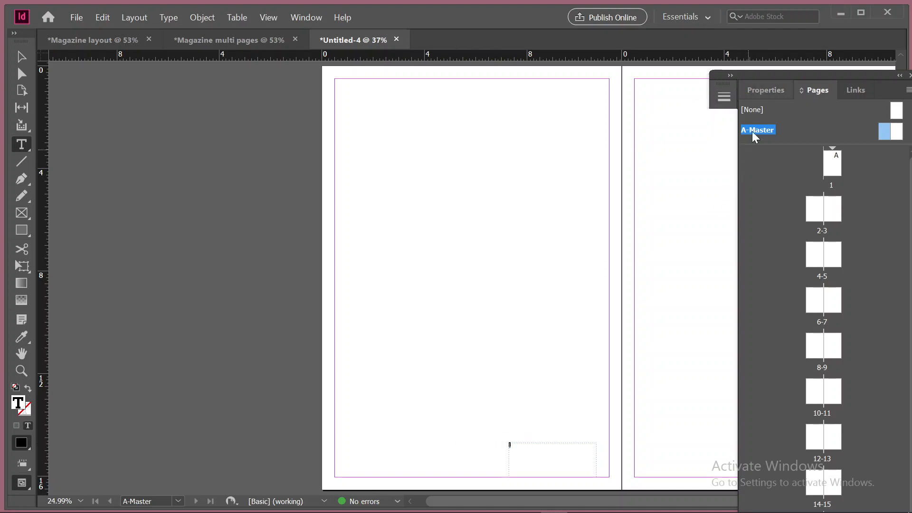
# Set the selected character's font size to 60 pt and replace it with the letter A
pyautogui.click(759, 93)
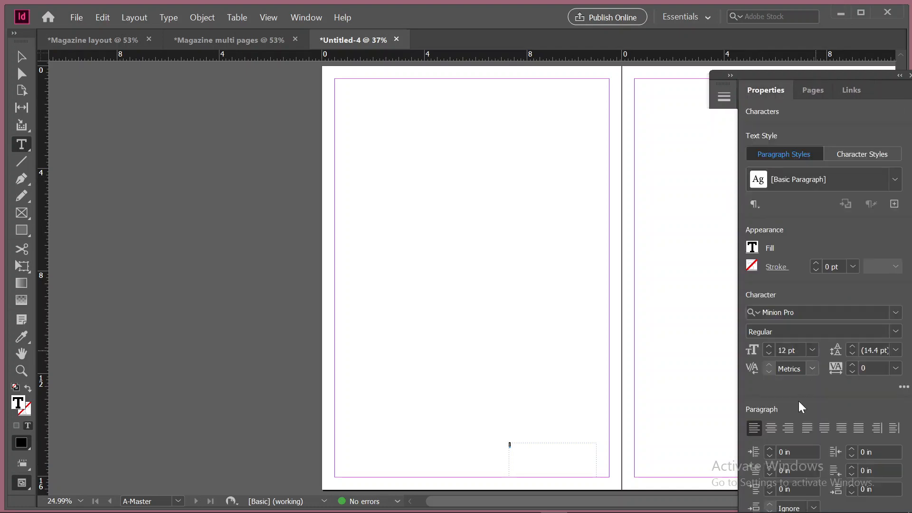
pyautogui.click(811, 350)
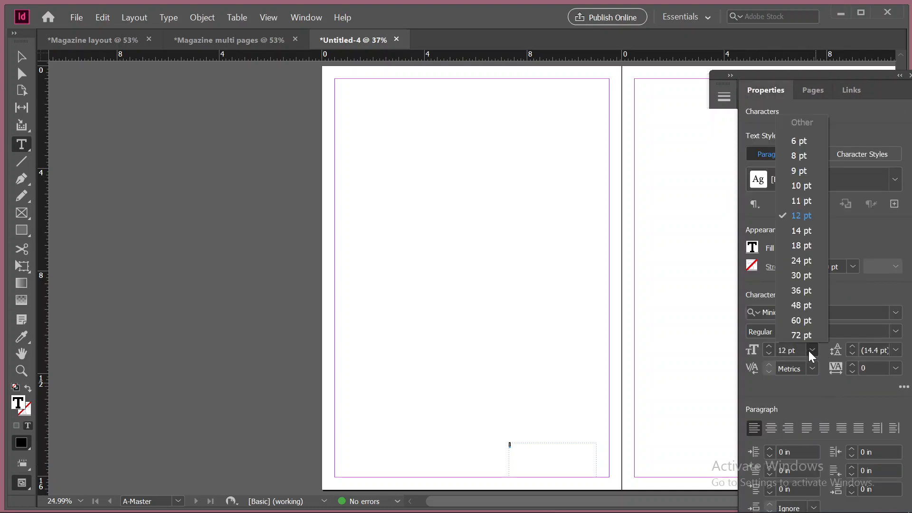
pyautogui.click(802, 319)
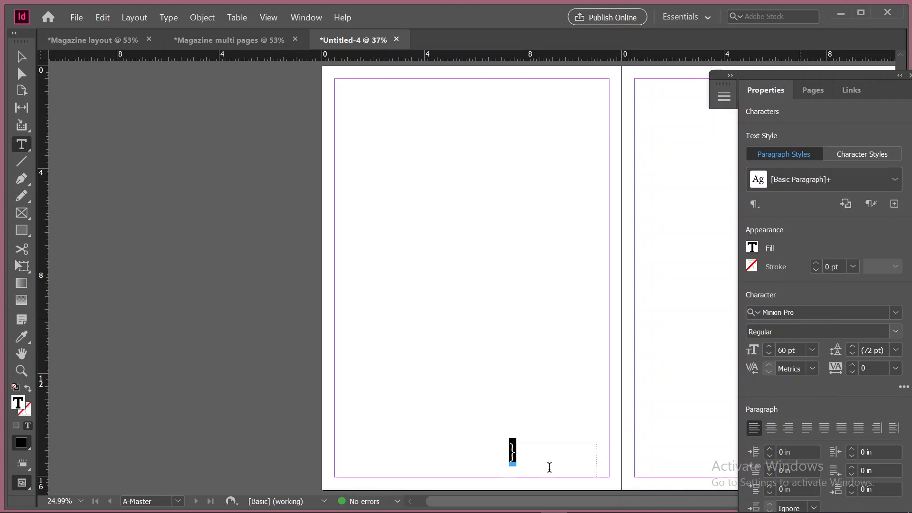
pyautogui.write('A')
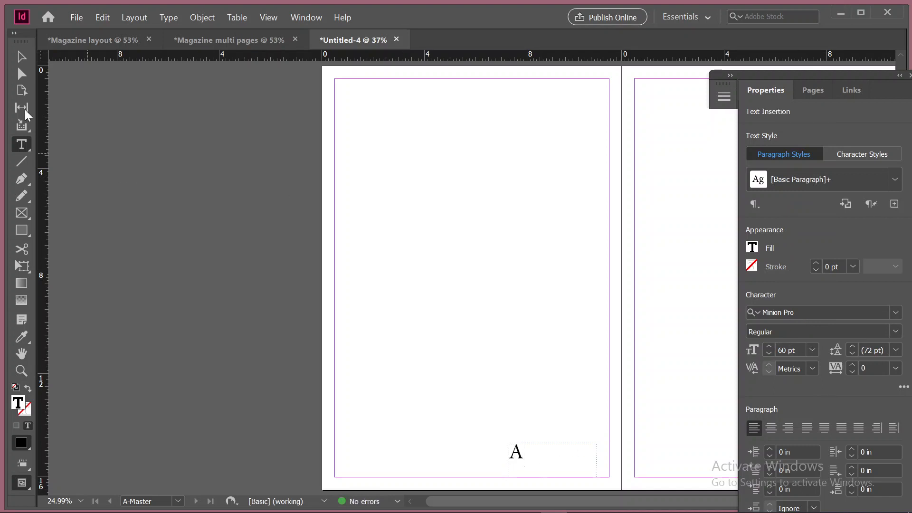
pyautogui.click(21, 58)
pyautogui.press('Escape')
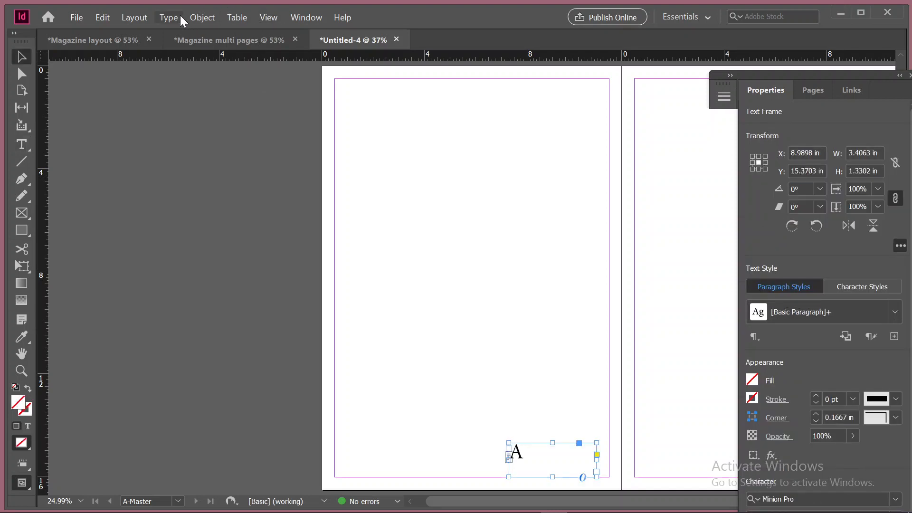
pyautogui.click(201, 18)
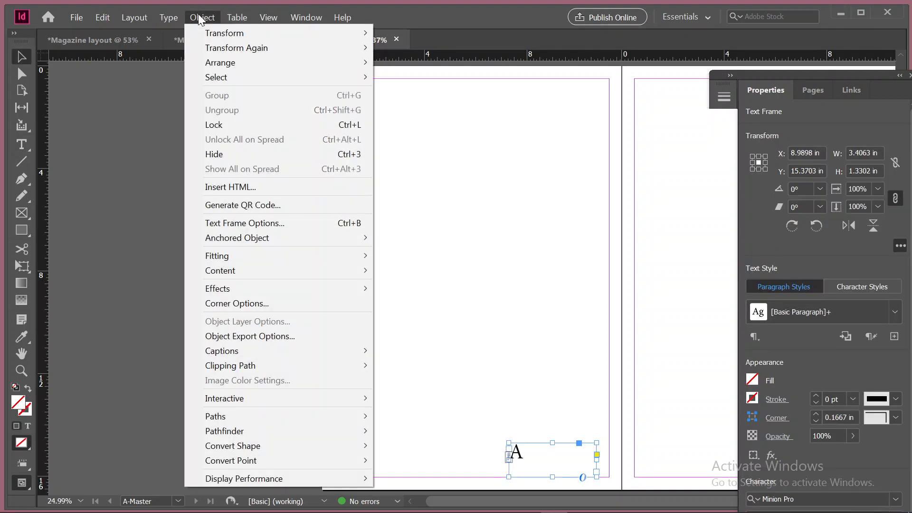
pyautogui.moveTo(237, 17)
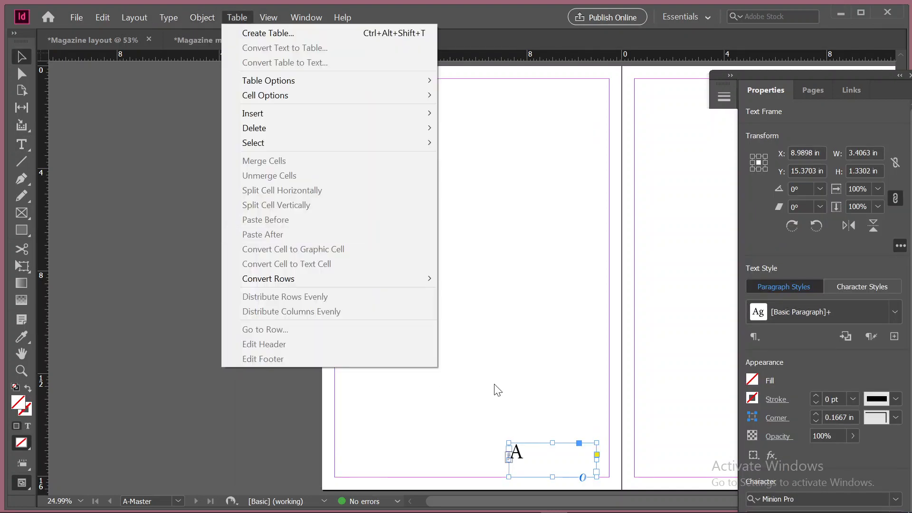
pyautogui.rightClick(538, 450)
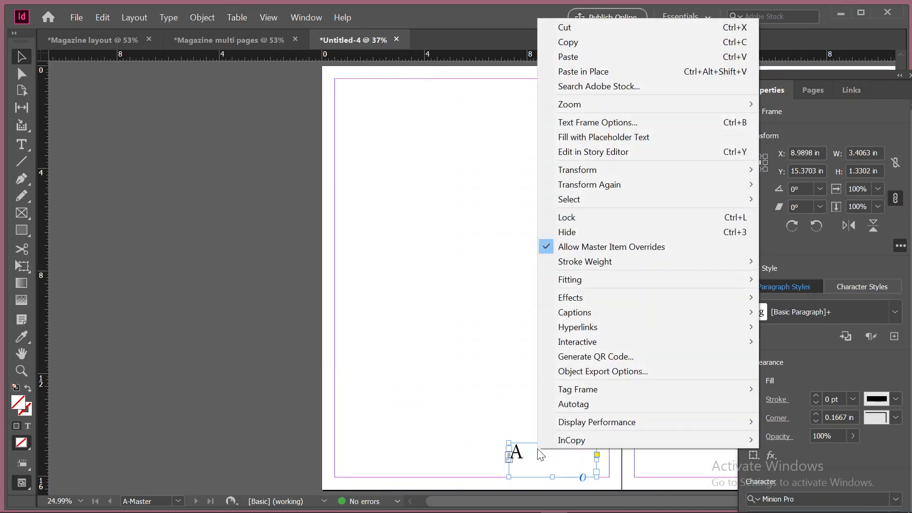
# Replace the letter A in the master page's text frame with the Current Page Number marker
pyautogui.click(22, 144)
pyautogui.moveTo(523, 451); pyautogui.dragTo(509, 451)
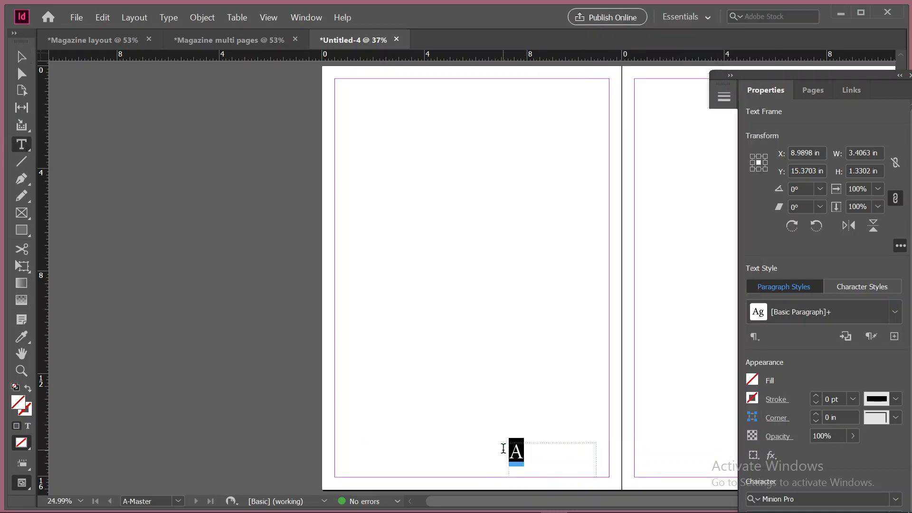
pyautogui.rightClick(514, 450)
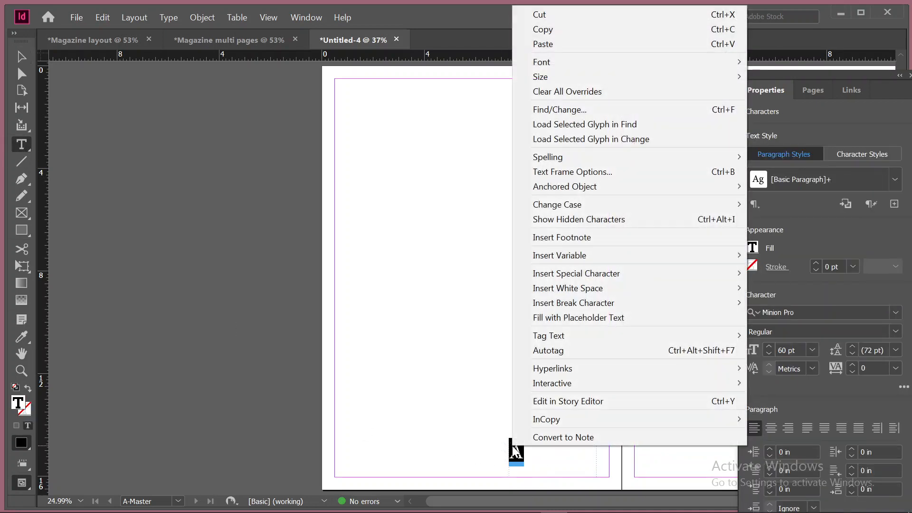
pyautogui.moveTo(610, 308)
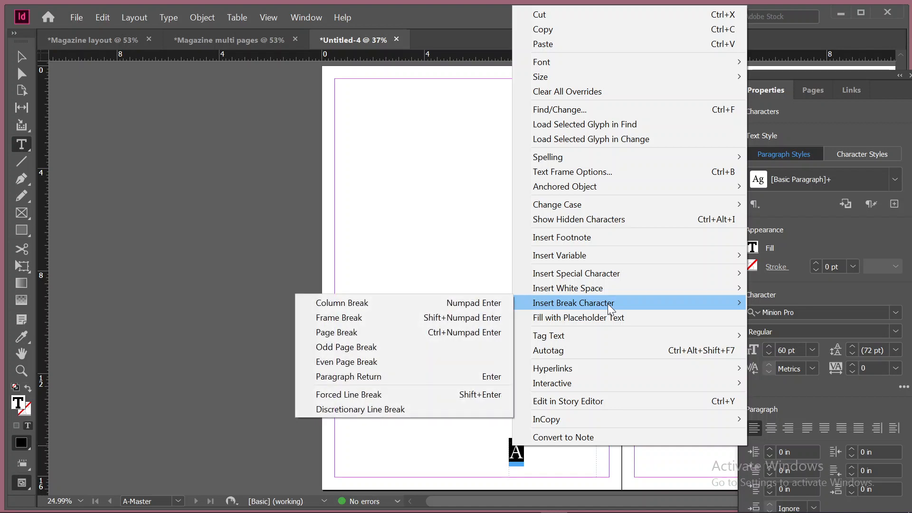
pyautogui.moveTo(610, 274)
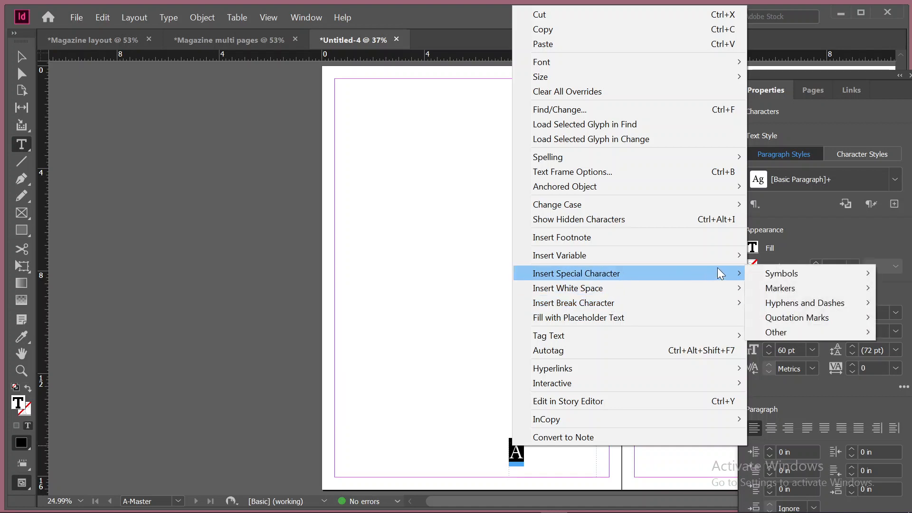
pyautogui.moveTo(789, 289)
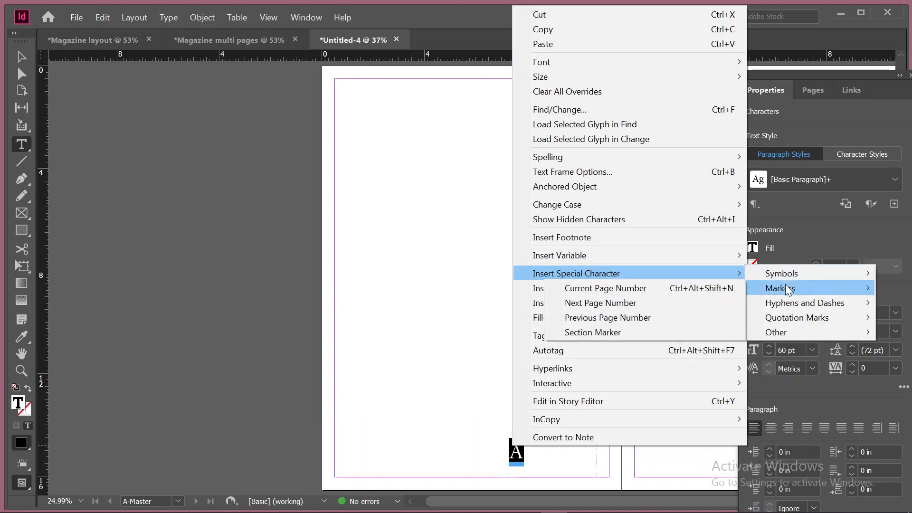
pyautogui.click(694, 288)
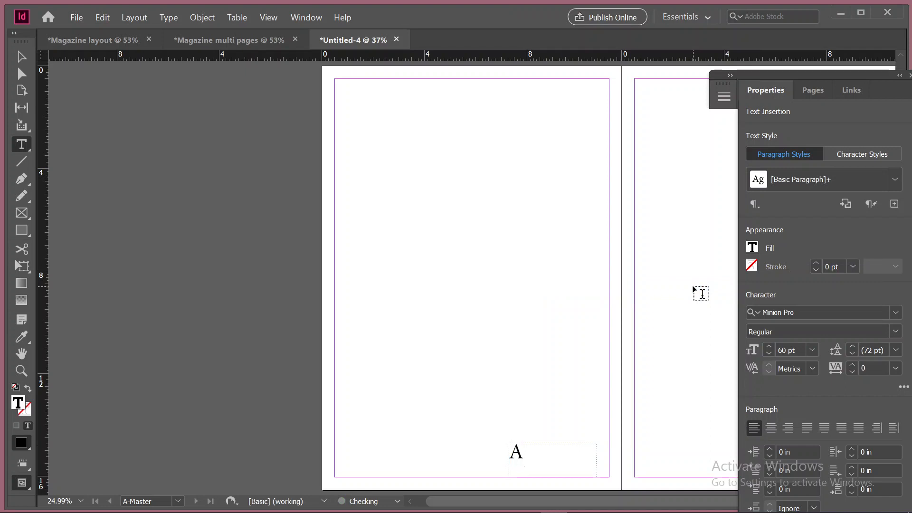
pyautogui.click(21, 57)
pyautogui.scroll(-1, 494, 475)
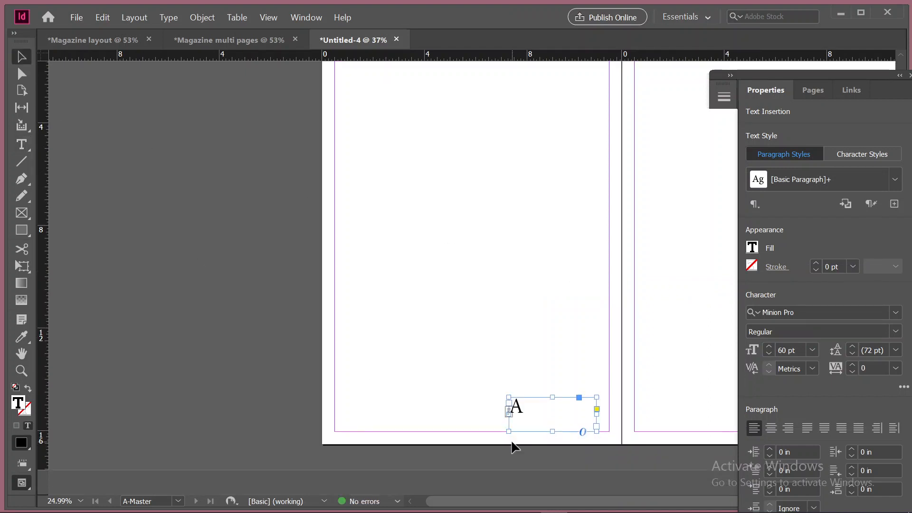
pyautogui.scroll(2, 518, 446)
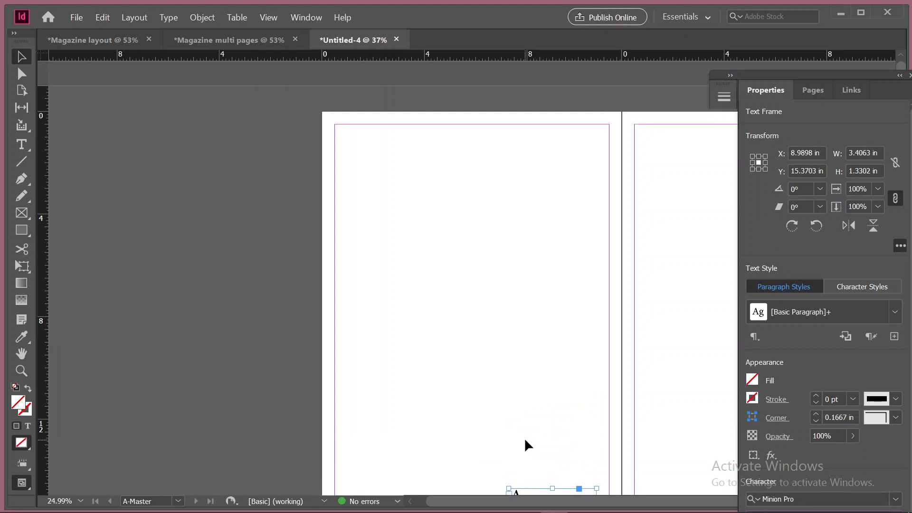
# Compare A-Master with the document pages and open spread 2-3 to check for the page number
pyautogui.click(812, 90)
pyautogui.click(810, 210)
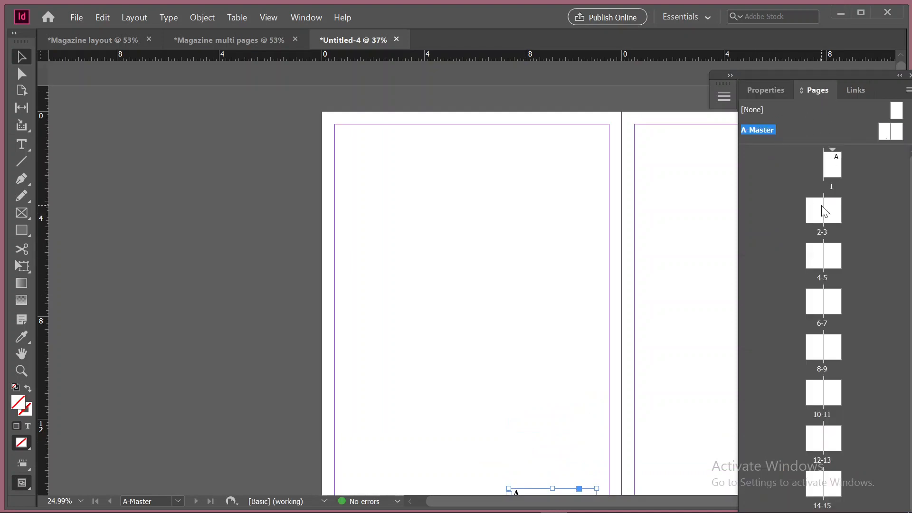
pyautogui.click(837, 160)
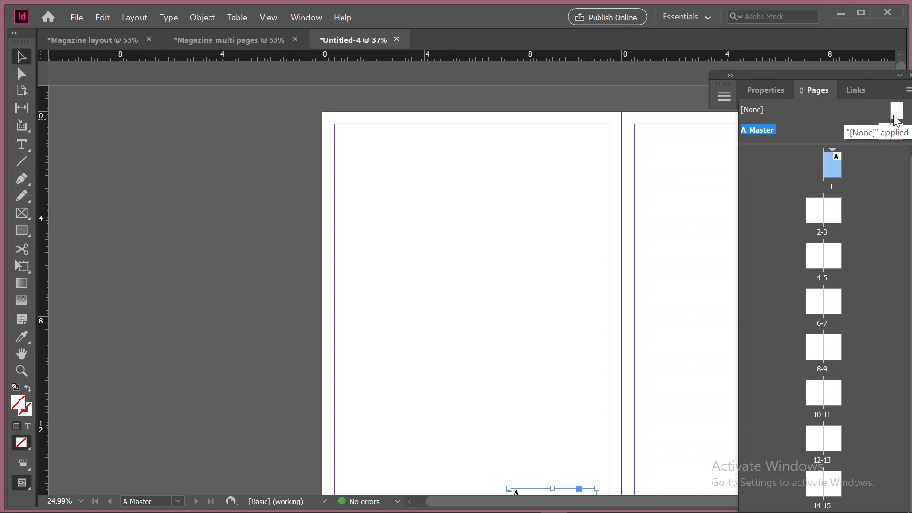
pyautogui.doubleClick(886, 132)
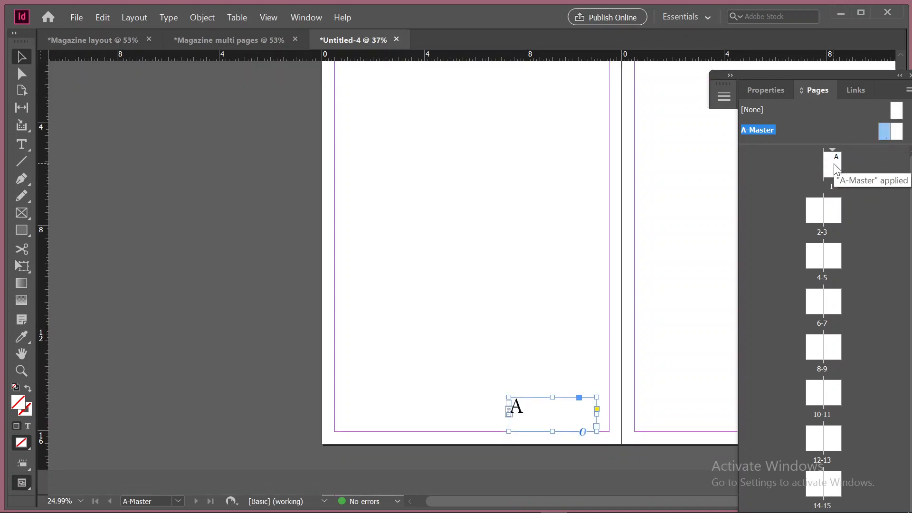
pyautogui.doubleClick(816, 215)
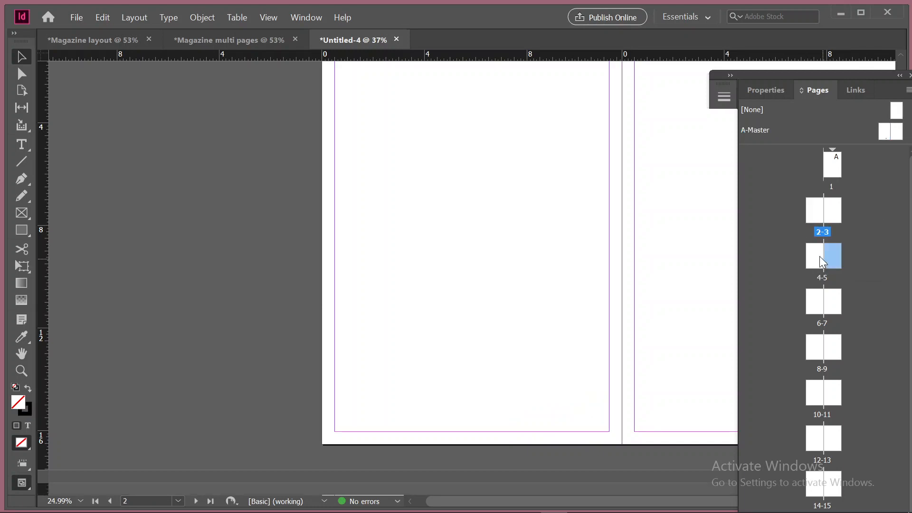
# Look through the document's spreads to check whether the page number from A-Master appears on them
pyautogui.scroll(-10, 380, 305)
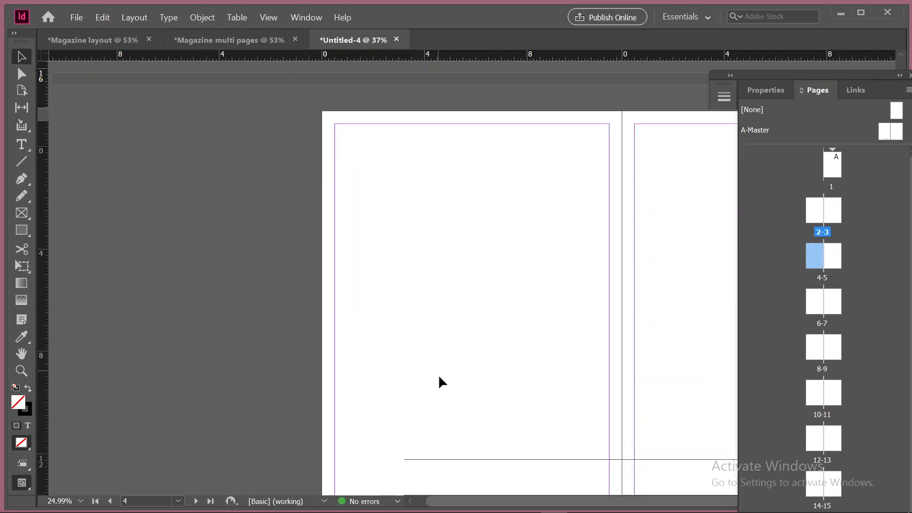
pyautogui.scroll(-5, 440, 381)
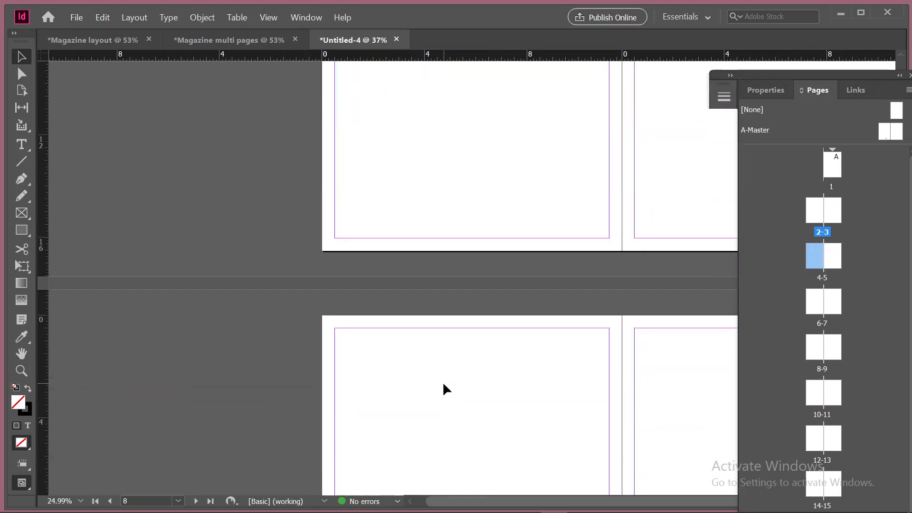
pyautogui.scroll(20, 437, 365)
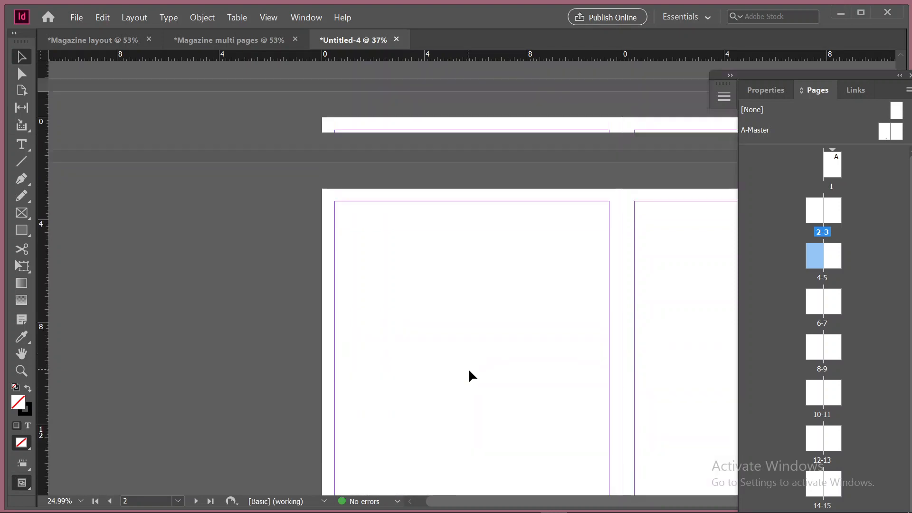
pyautogui.scroll(-5, 644, 325)
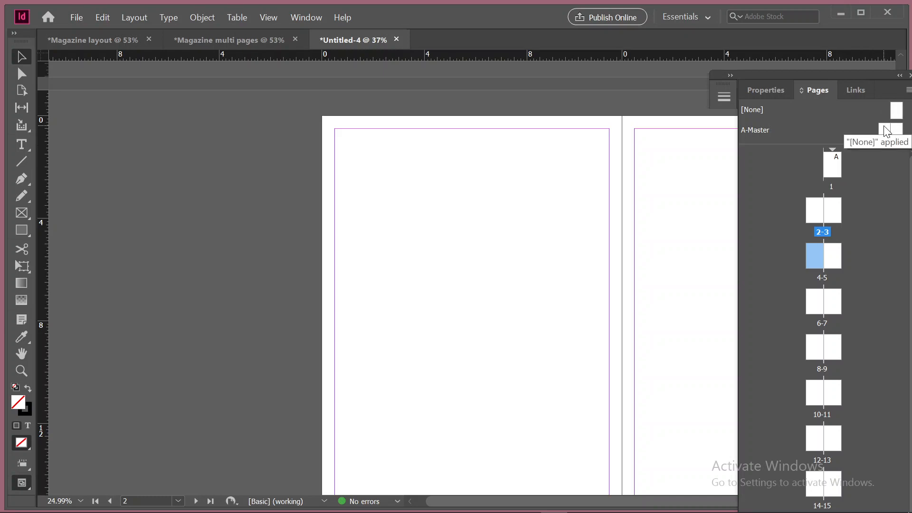
pyautogui.scroll(-7, 434, 238)
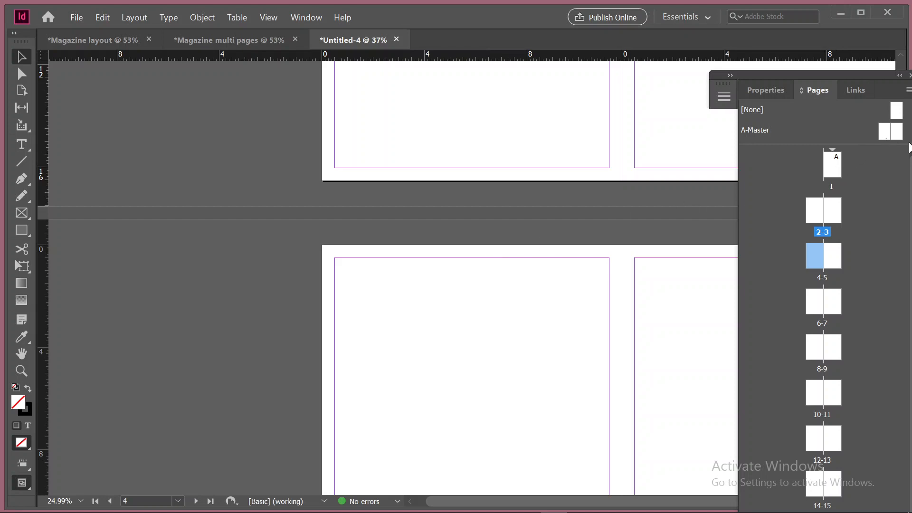
pyautogui.click(899, 132)
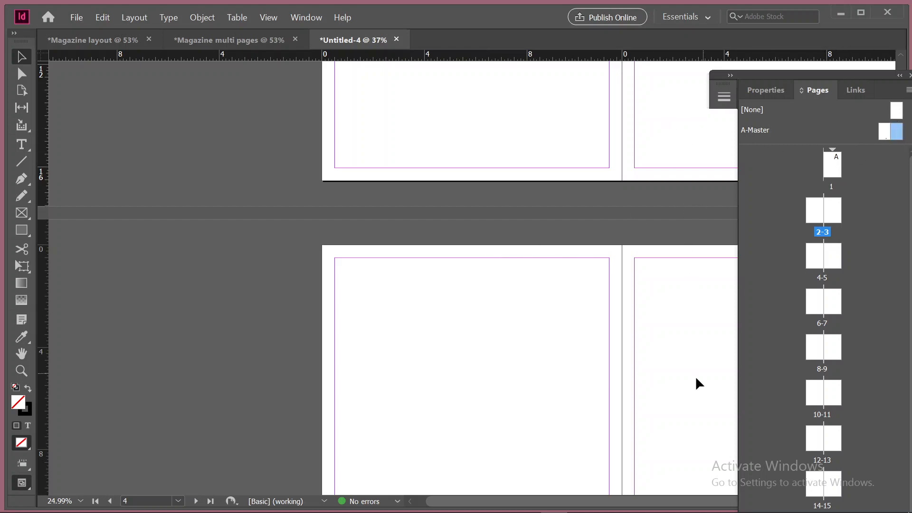
pyautogui.scroll(-15, 696, 380)
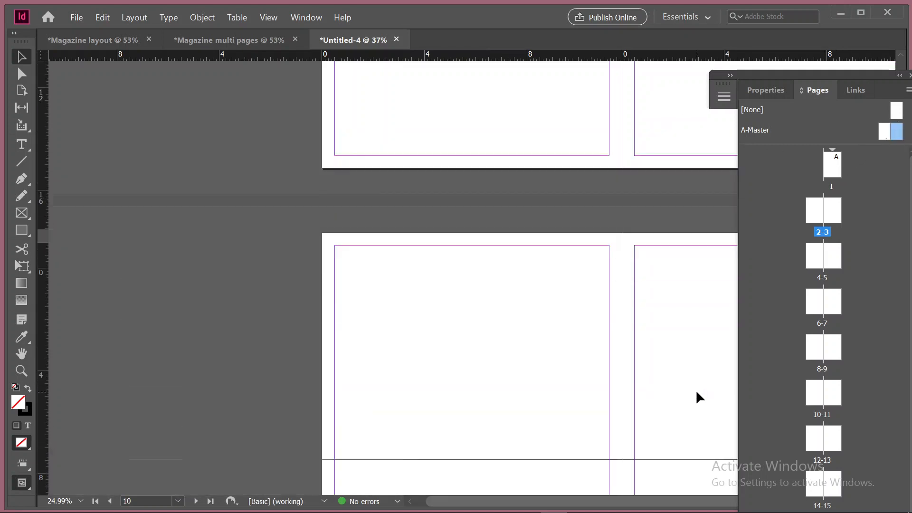
pyautogui.scroll(-10, 695, 390)
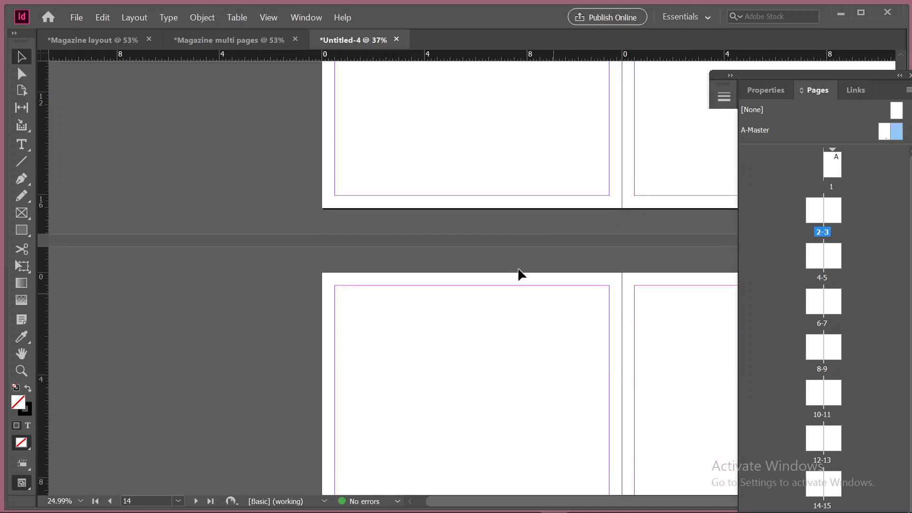
pyautogui.scroll(-10, 588, 397)
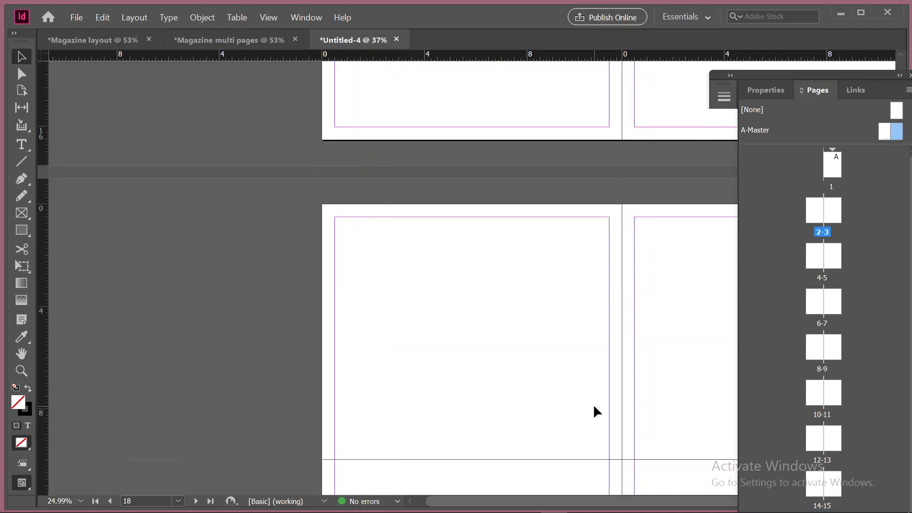
pyautogui.scroll(-10, 594, 407)
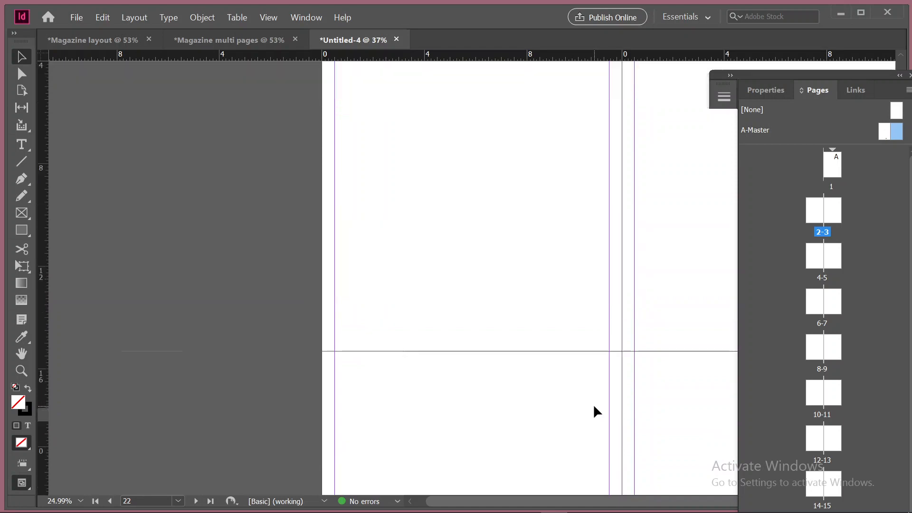
pyautogui.scroll(-2, 593, 407)
pyautogui.scroll(-8, 495, 274)
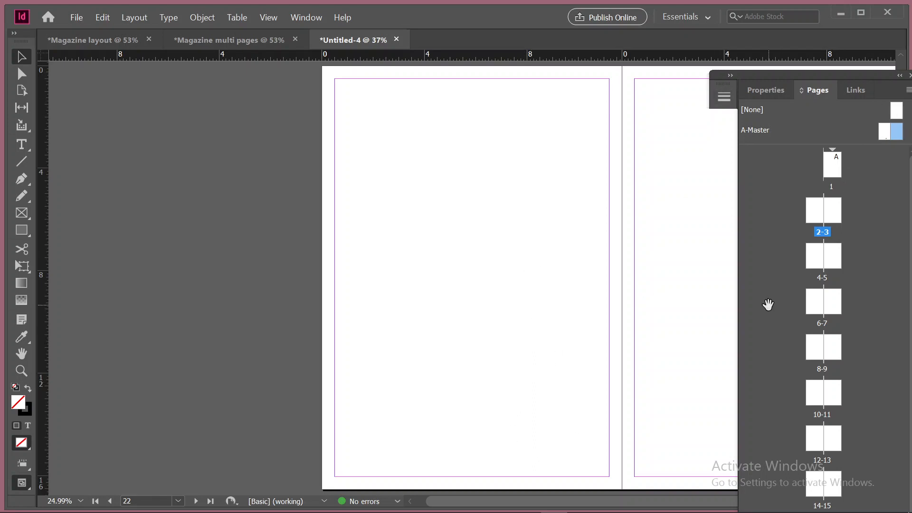
pyautogui.scroll(-10, 490, 326)
pyautogui.scroll(-10, 489, 323)
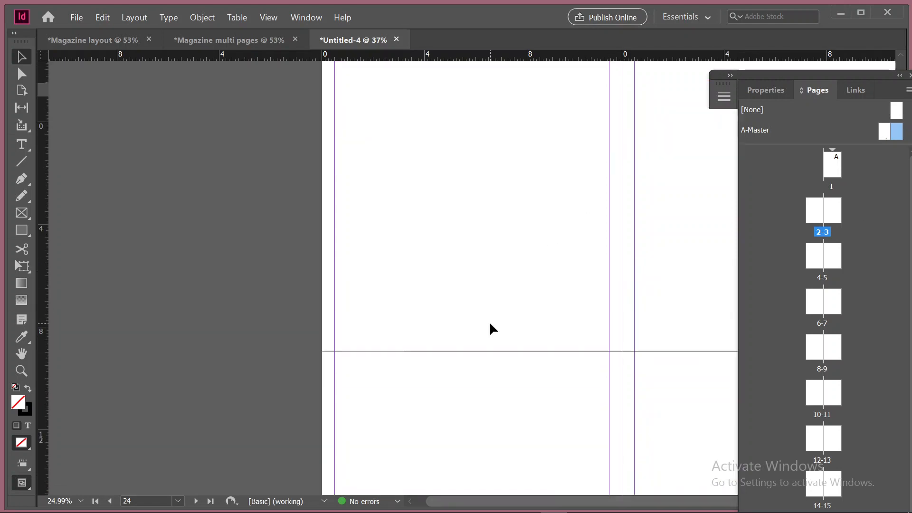
pyautogui.scroll(10, 530, 291)
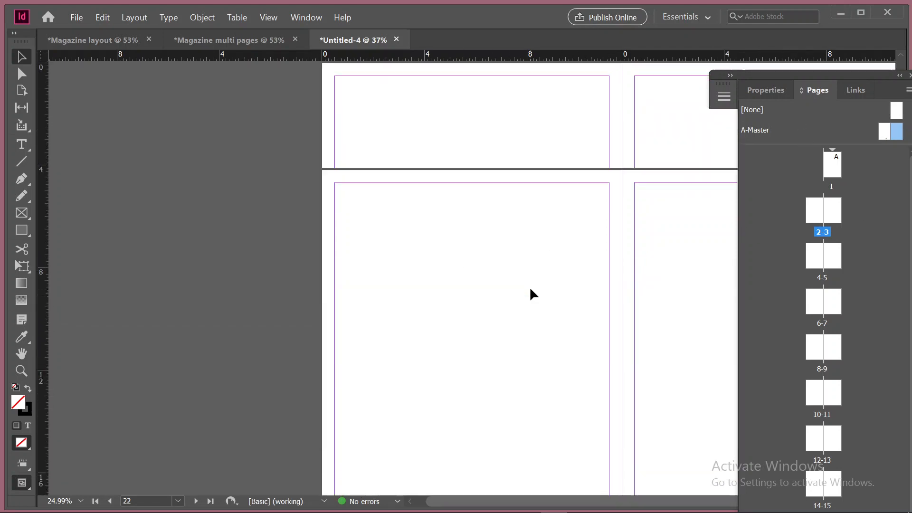
pyautogui.scroll(10, 529, 286)
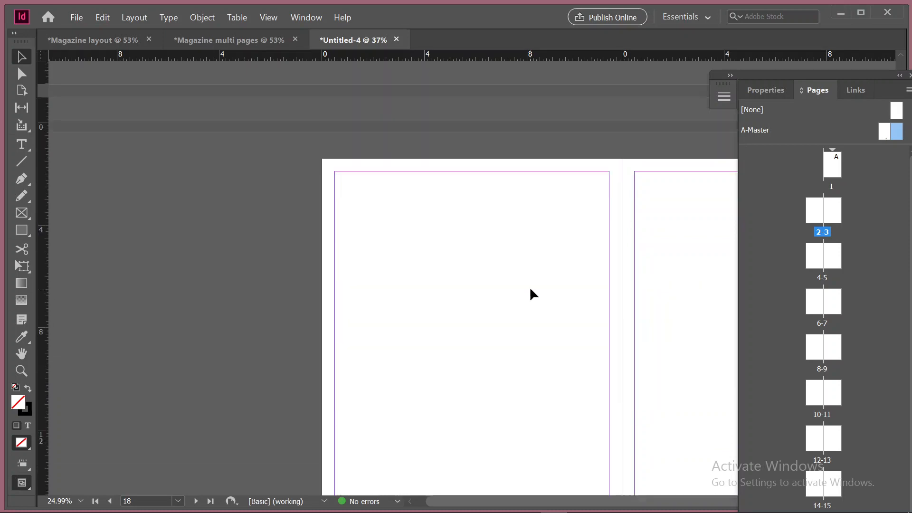
pyautogui.scroll(3, 528, 293)
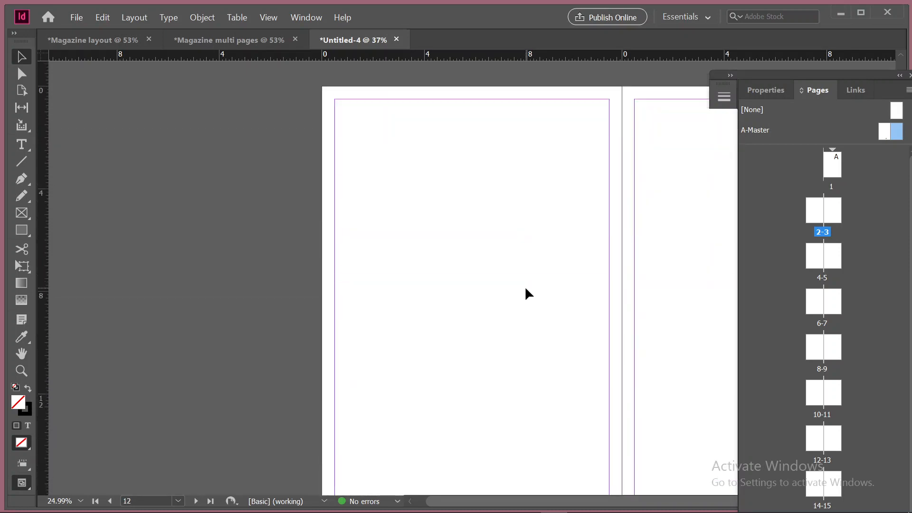
# Show the Magazine multi pages document in Preview mode and inspect the properties of its cover background image
pyautogui.click(239, 40)
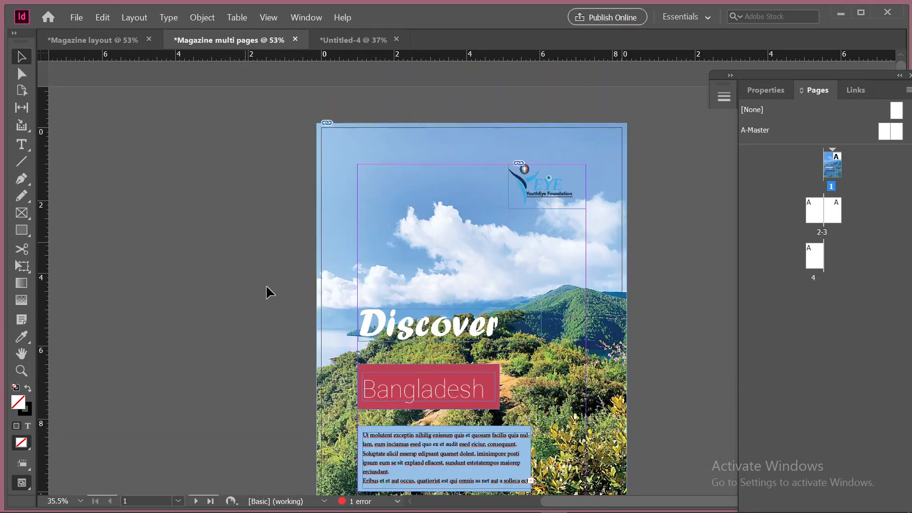
pyautogui.press('w')
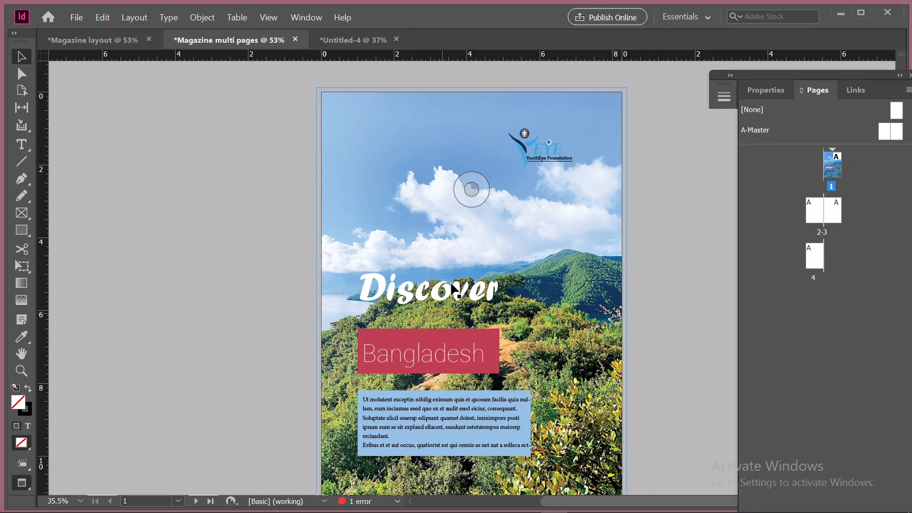
pyautogui.click(554, 87)
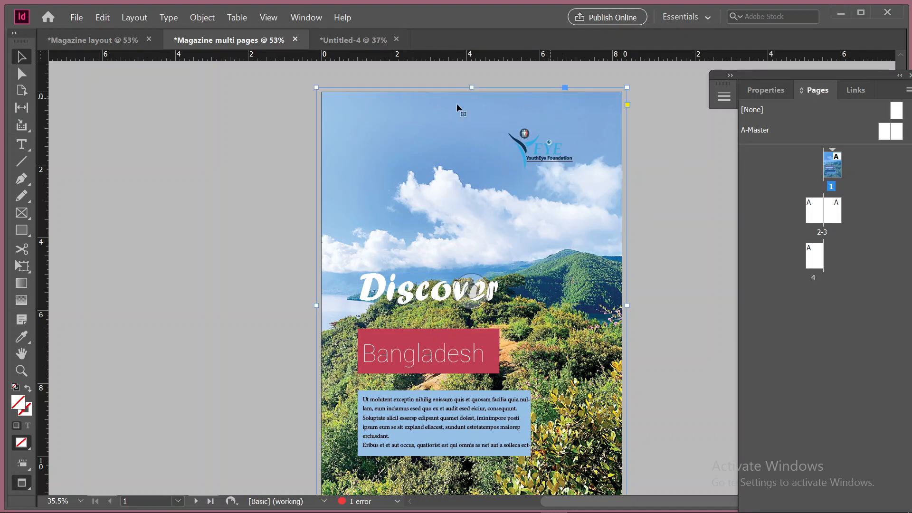
pyautogui.click(760, 91)
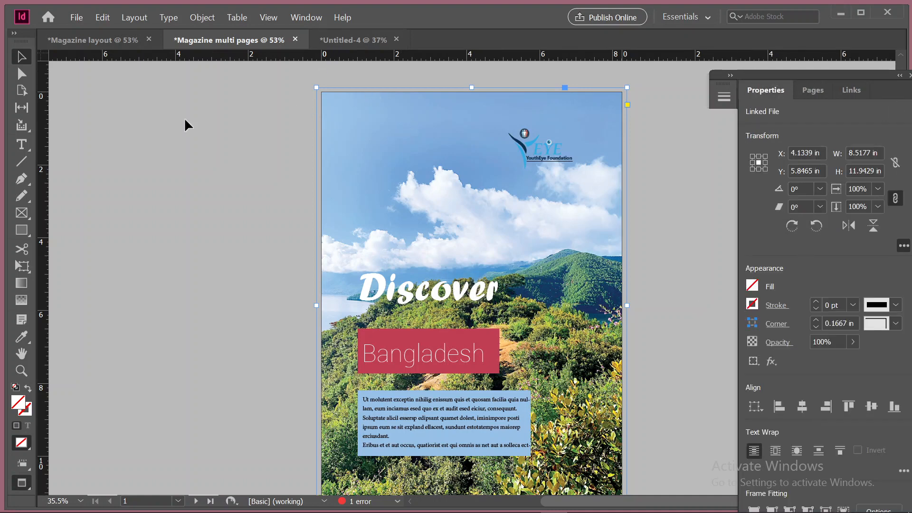
pyautogui.scroll(-5, 325, 289)
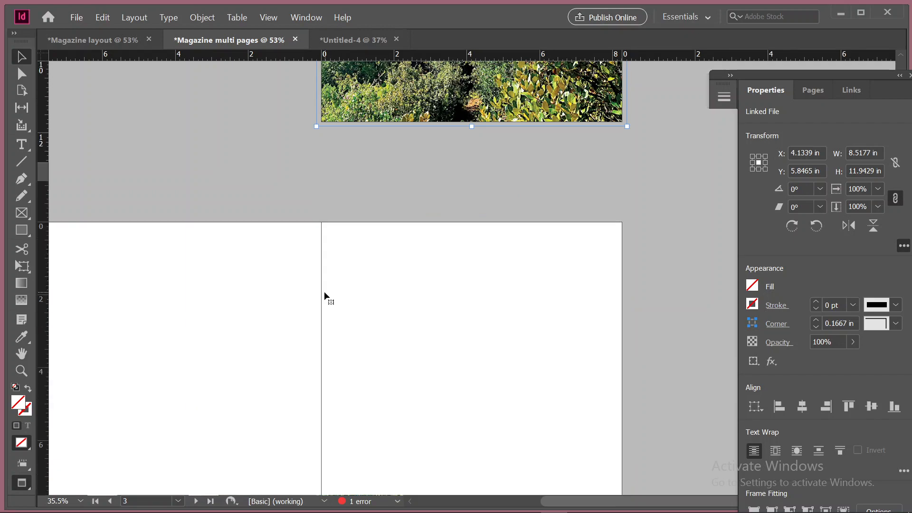
pyautogui.scroll(3, 324, 291)
pyautogui.scroll(2, 325, 295)
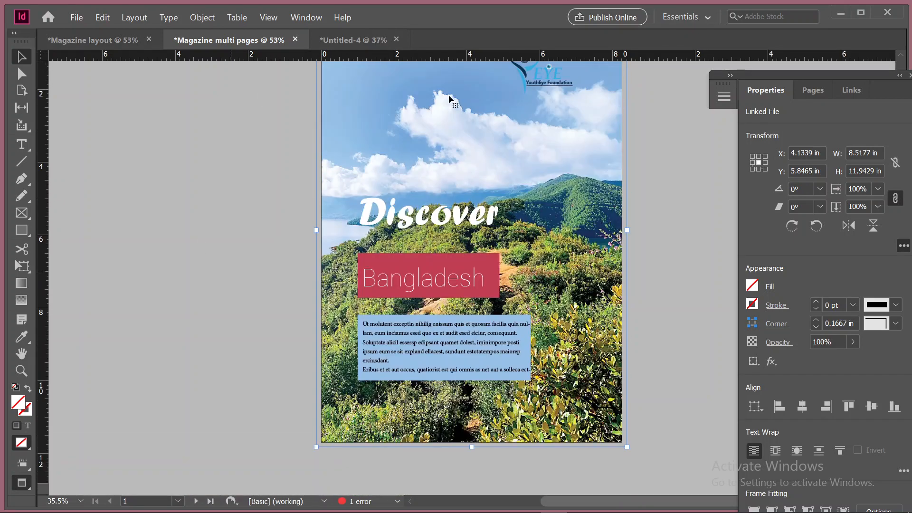
pyautogui.scroll(1, 569, 223)
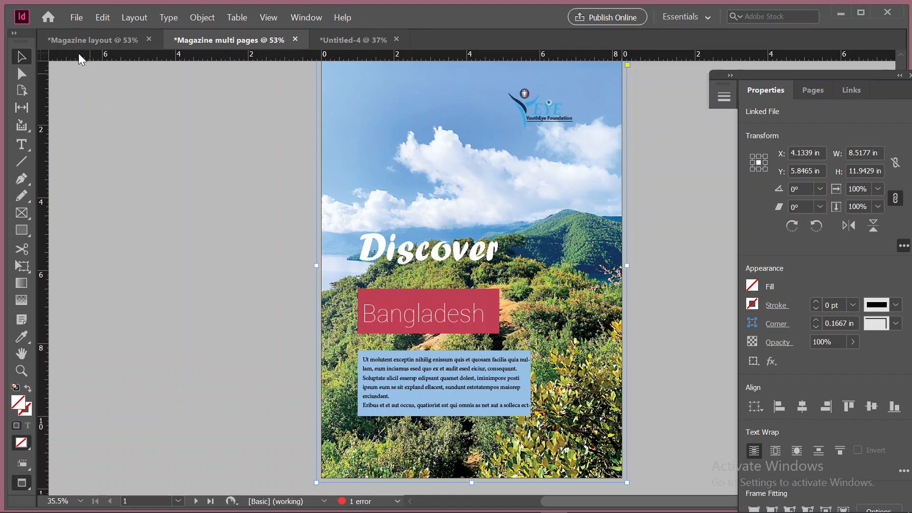
# Review the file formats available for exporting the magazine document, and leave without exporting
pyautogui.click(79, 17)
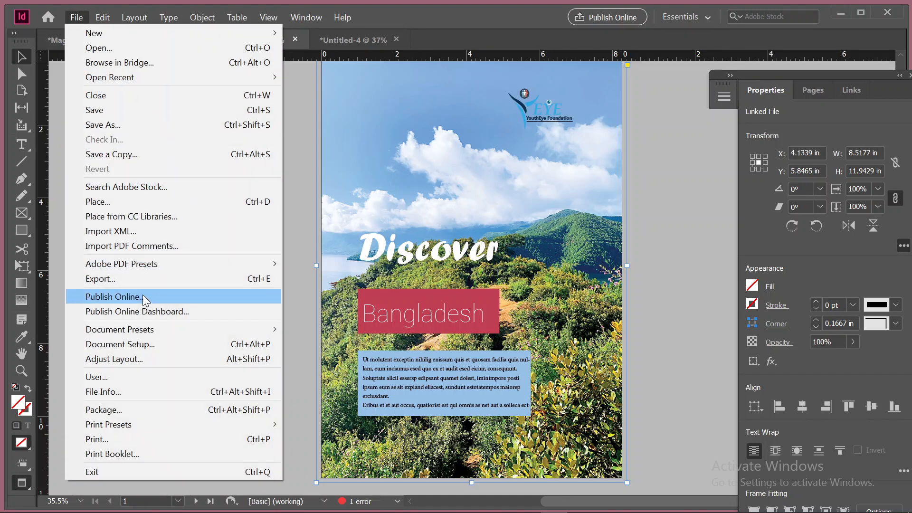
pyautogui.click(257, 279)
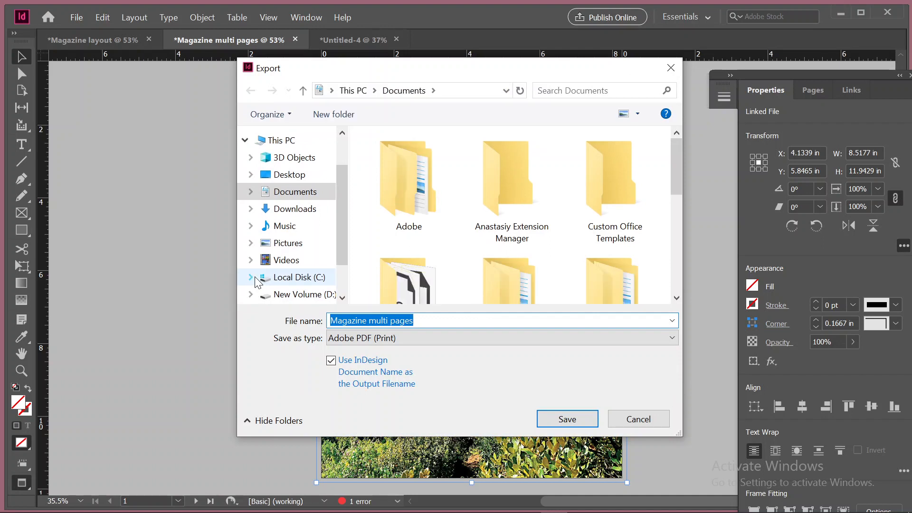
pyautogui.click(379, 339)
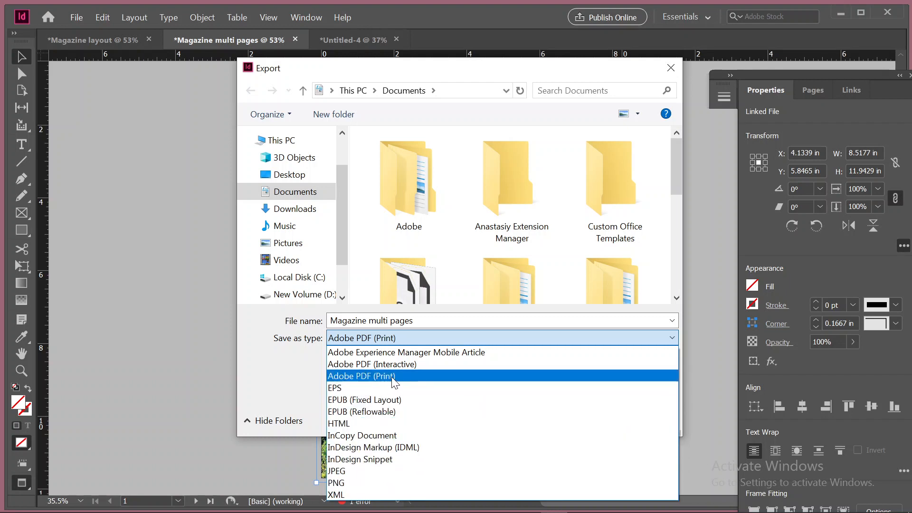
pyautogui.click(127, 205)
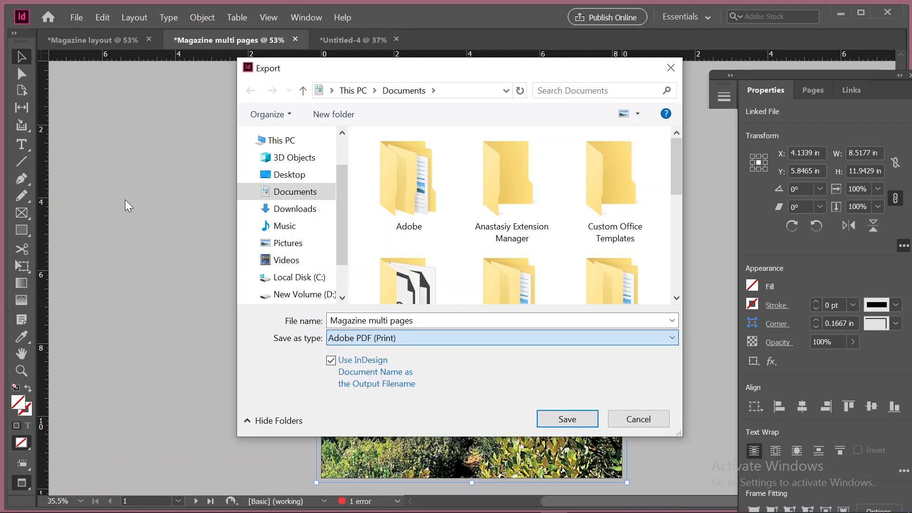
pyautogui.click(639, 417)
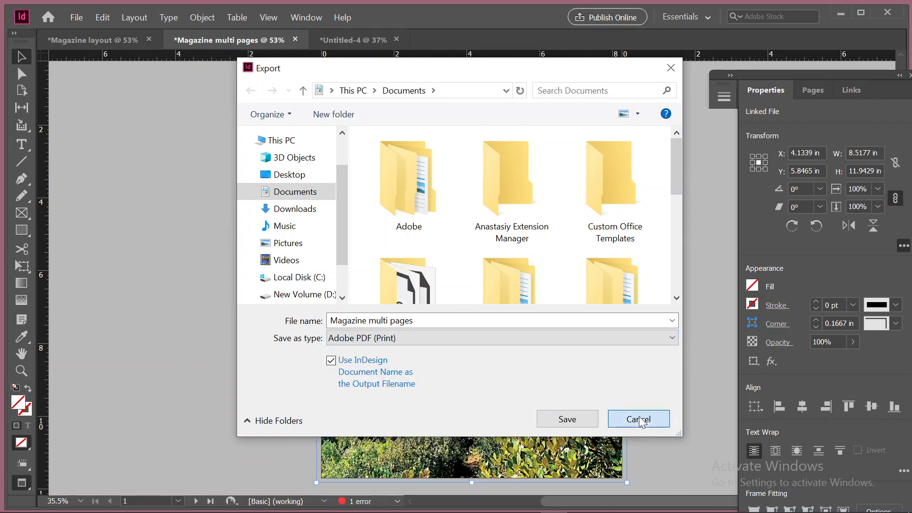
# Review the file types available for saving a copy of the magazine under Save As, and leave without saving
pyautogui.click(76, 18)
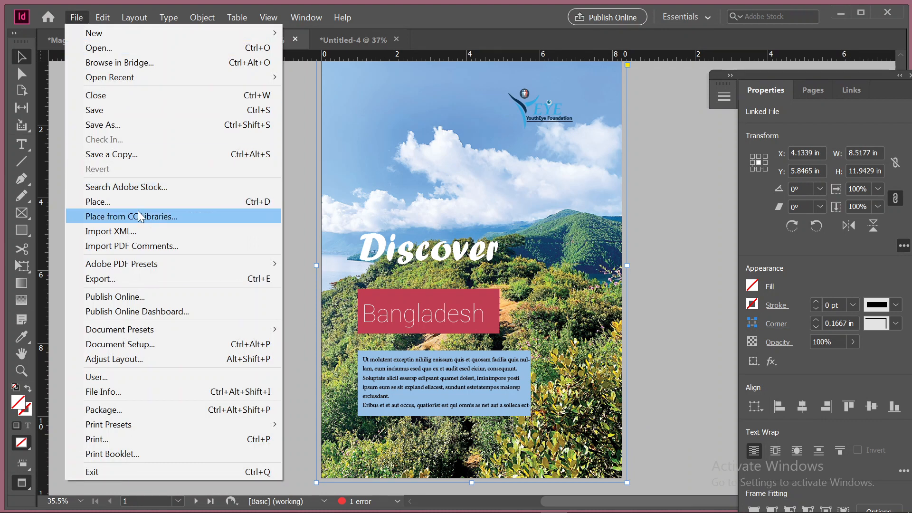
pyautogui.click(126, 124)
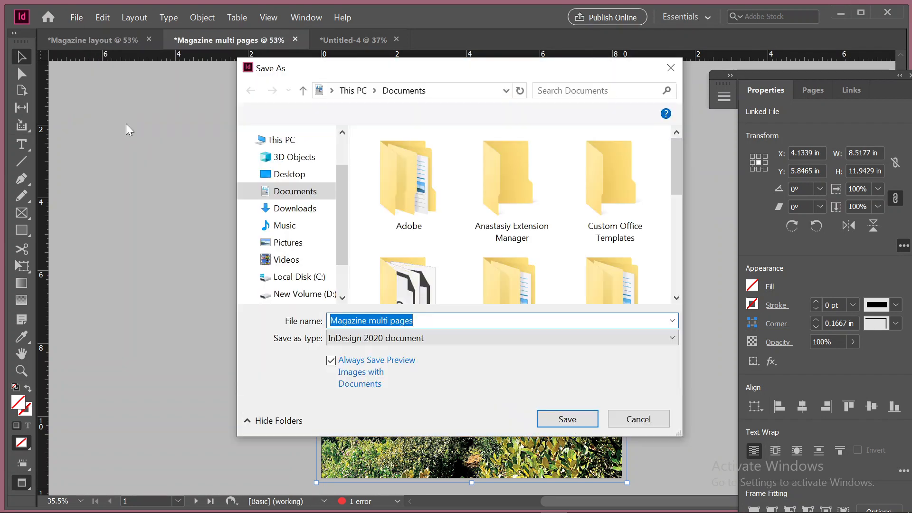
pyautogui.click(496, 337)
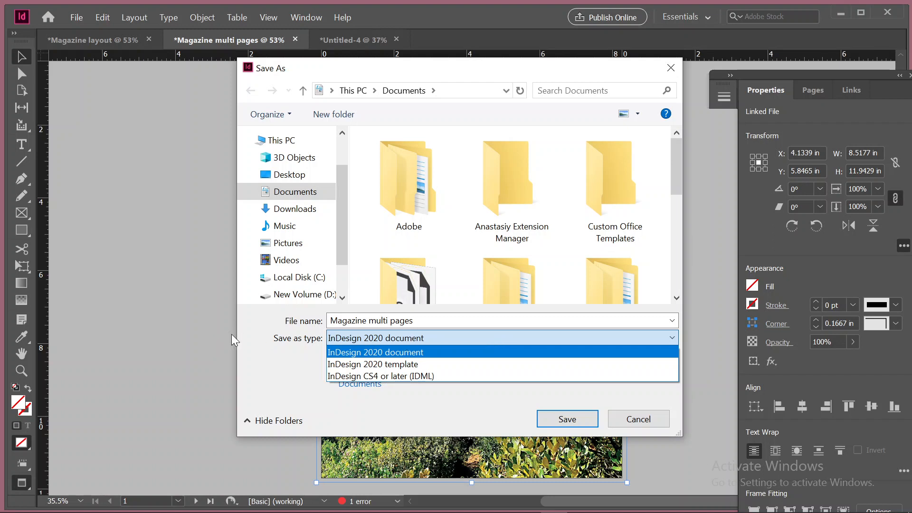
pyautogui.click(208, 330)
pyautogui.click(429, 340)
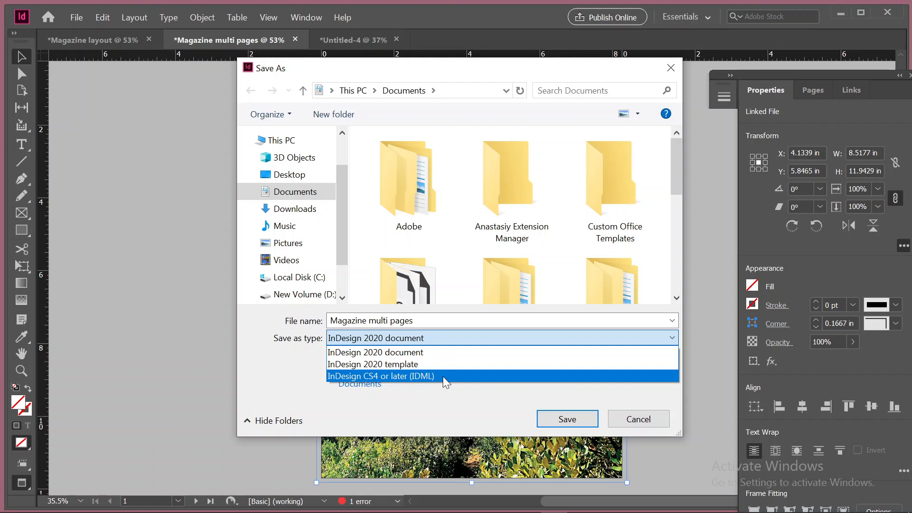
pyautogui.click(649, 422)
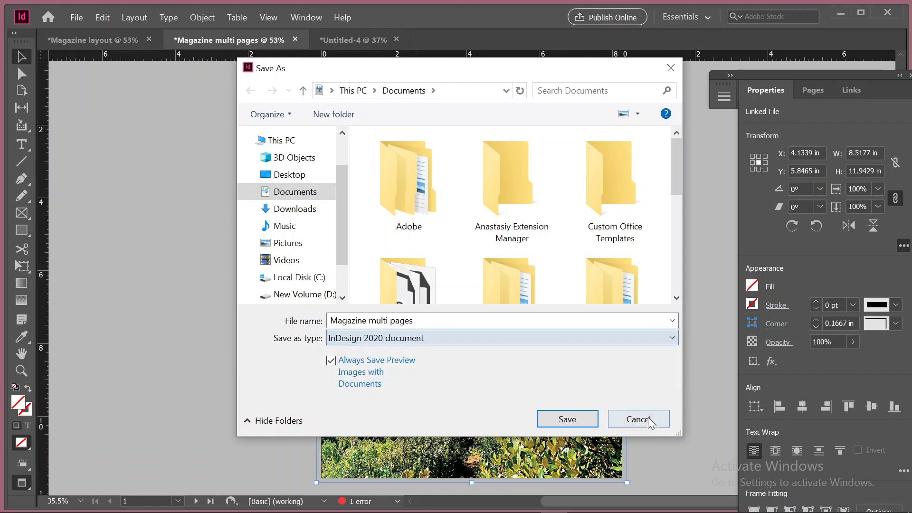
pyautogui.click(652, 417)
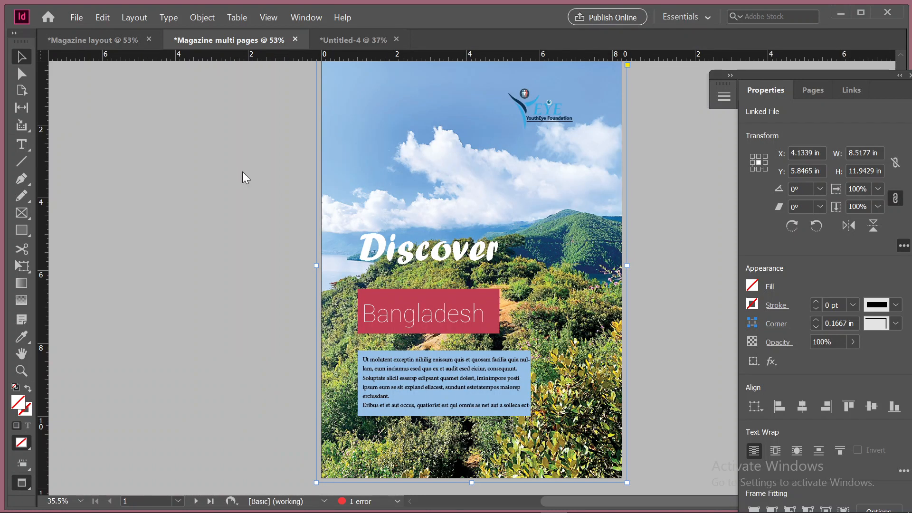
# Review the Package summary, fonts, links and images, colors and inks, print settings and external plug-ins, and leave without packaging
pyautogui.click(75, 17)
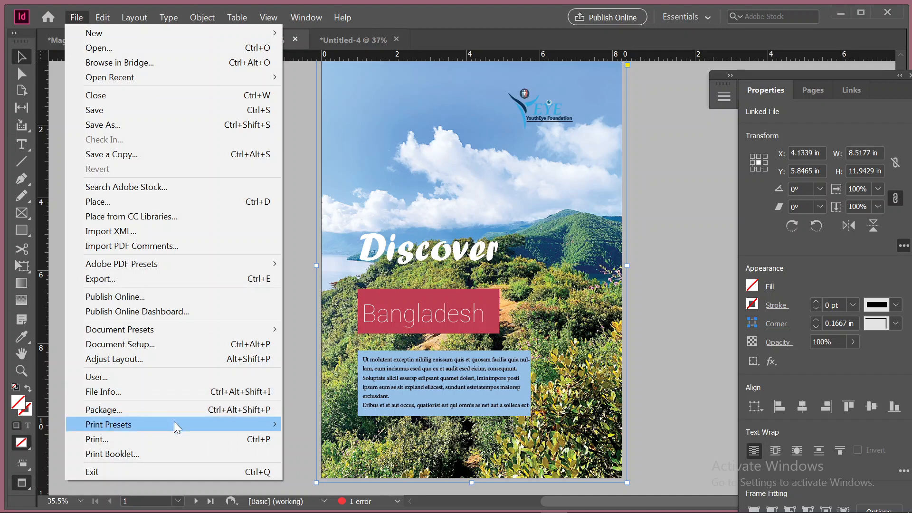
pyautogui.click(168, 410)
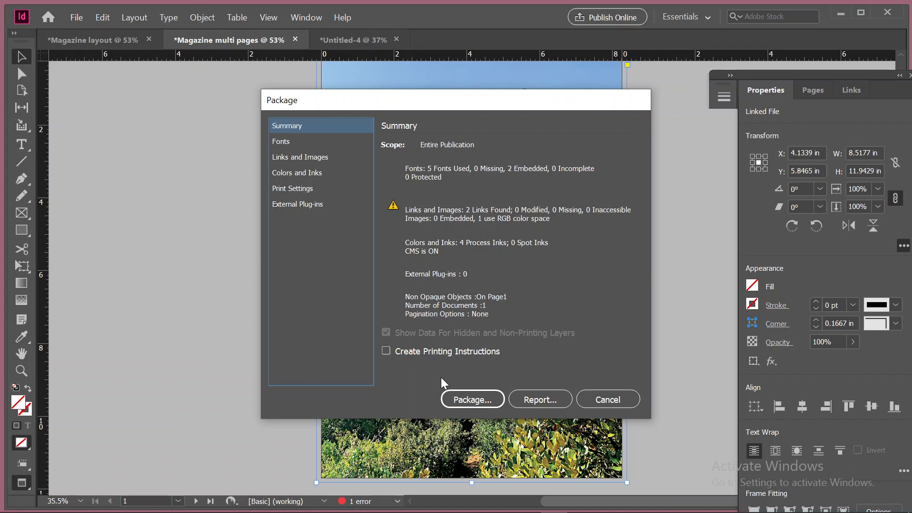
pyautogui.click(285, 141)
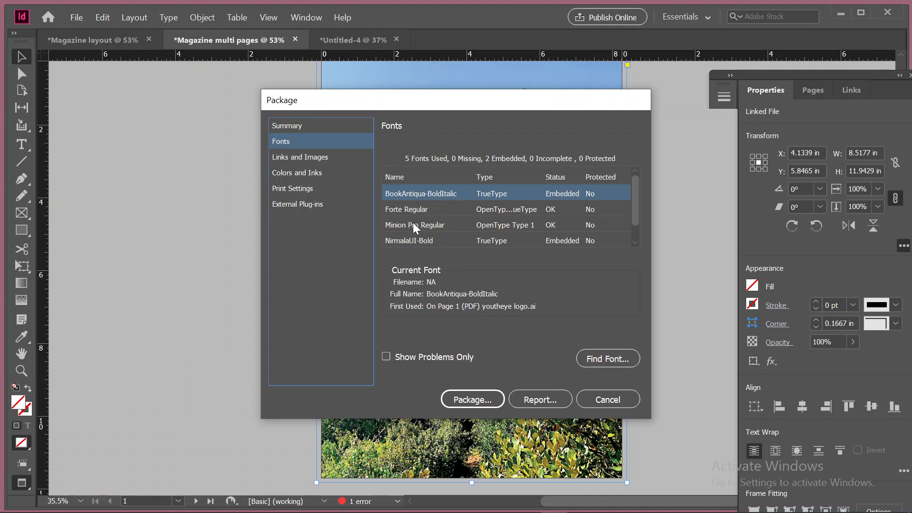
pyautogui.click(299, 160)
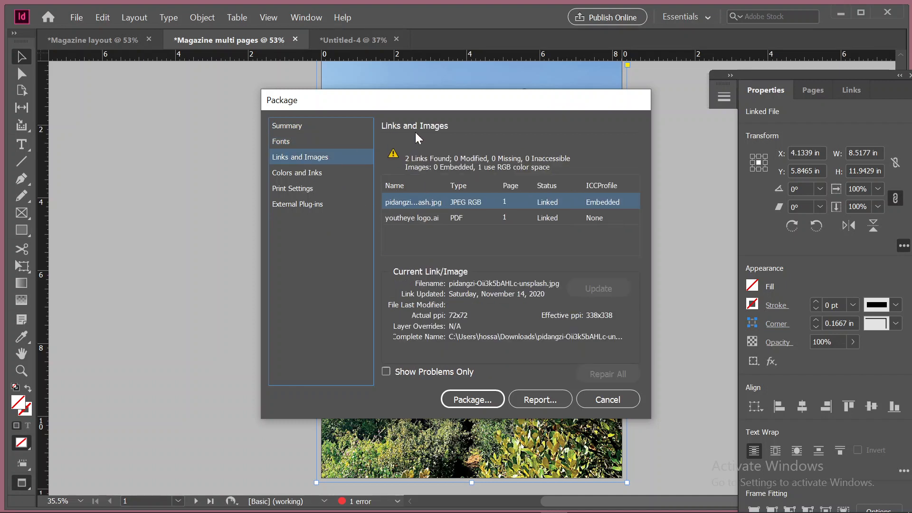
pyautogui.click(308, 174)
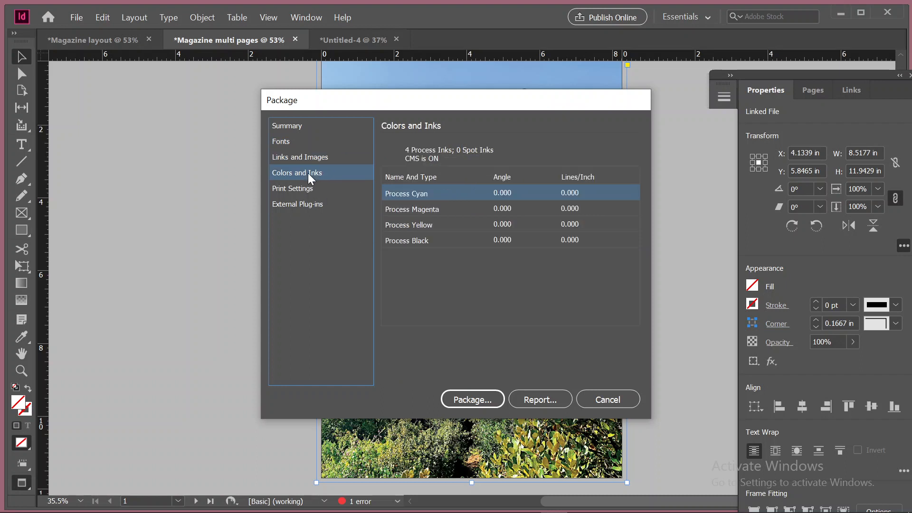
pyautogui.click(298, 190)
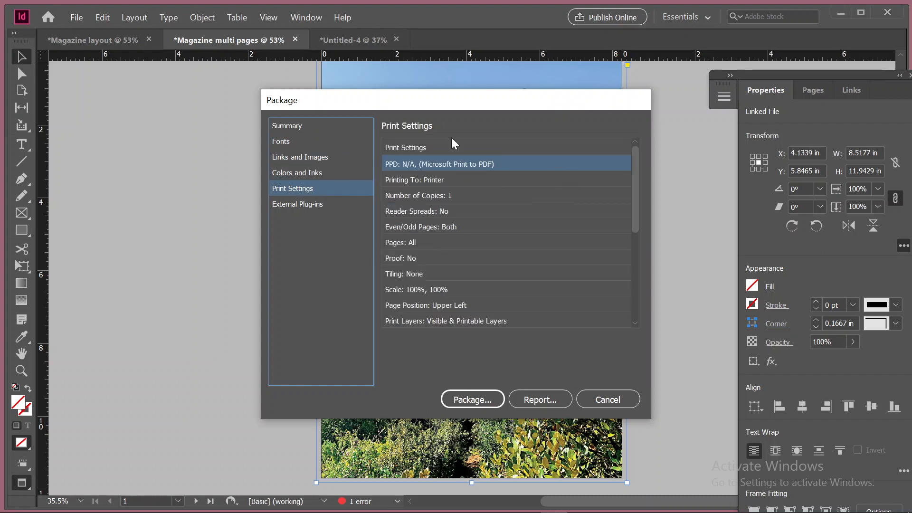
pyautogui.click(311, 208)
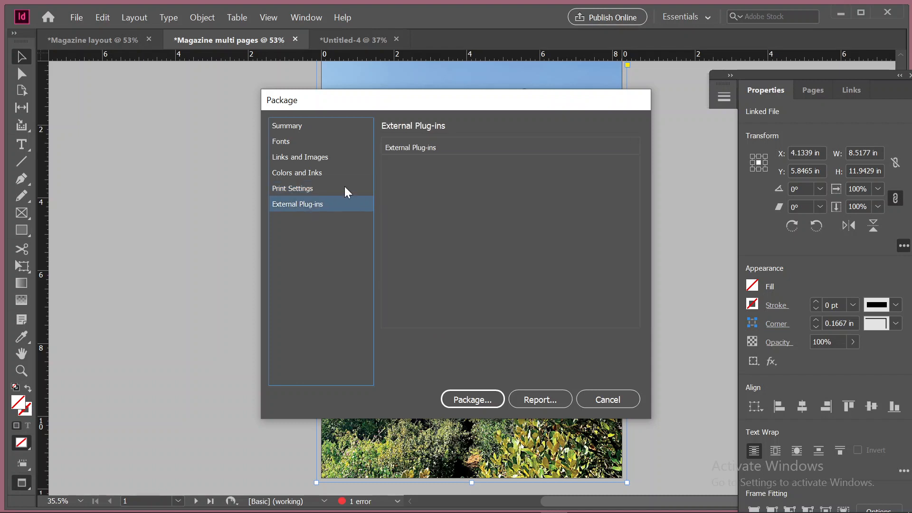
pyautogui.click(317, 126)
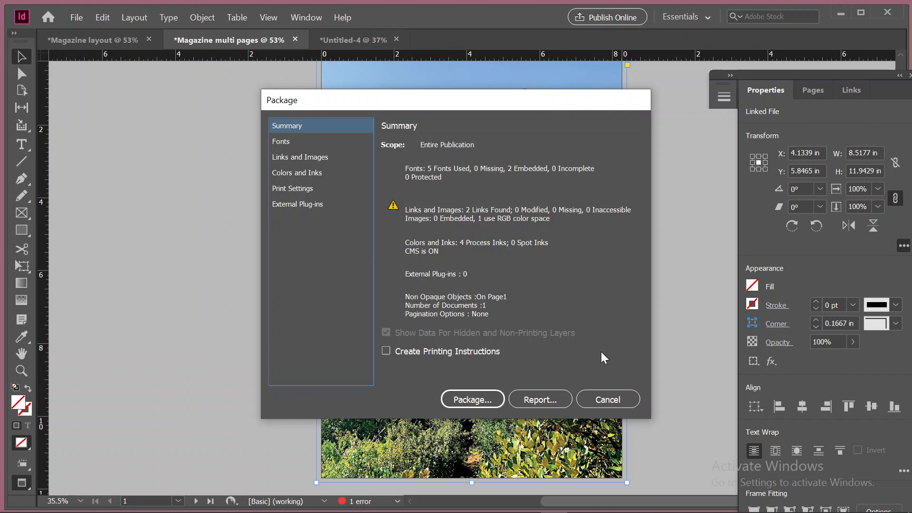
pyautogui.click(609, 399)
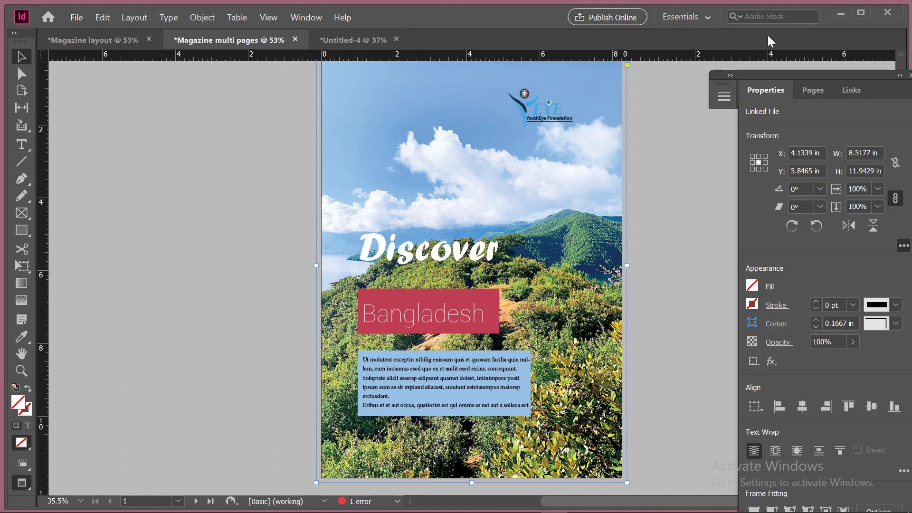
# Minimize the magazine document, switch to the Google Meet call in Chrome and dismiss the browser's downloads bar
pyautogui.click(840, 17)
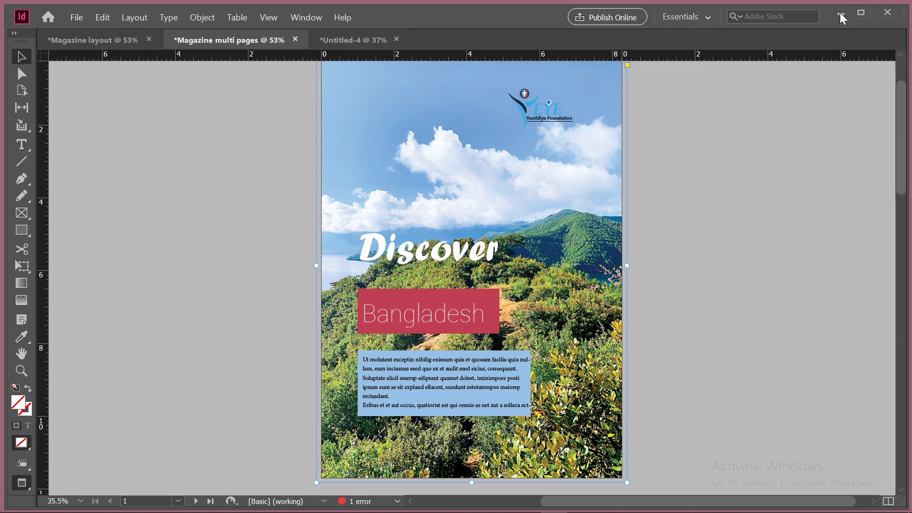
pyautogui.click(581, 504)
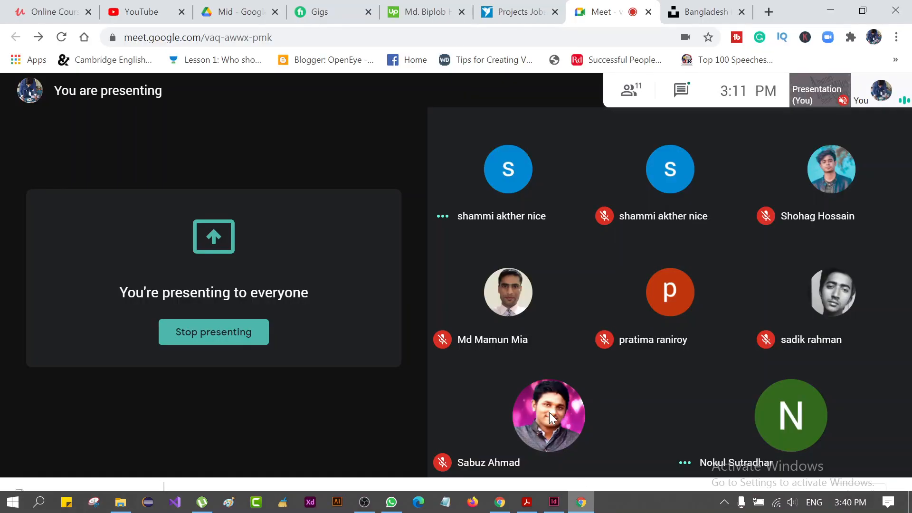
pyautogui.moveTo(471, 207)
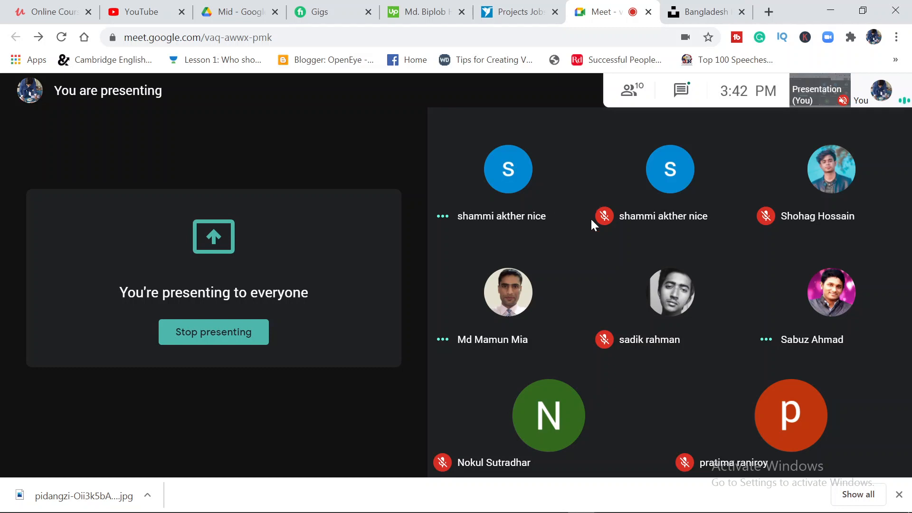
pyautogui.click(901, 494)
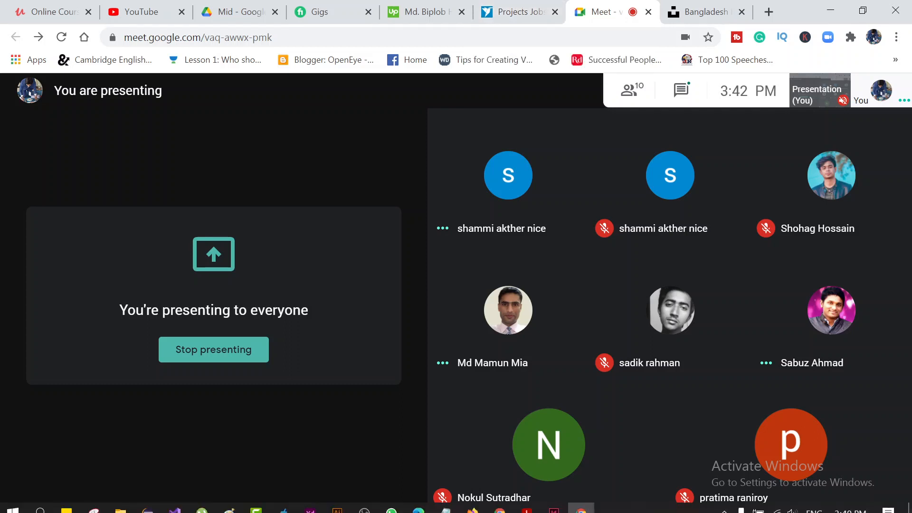
# Mute the microphone in the Google Meet call and stop presenting the screen
pyautogui.moveTo(580, 504)
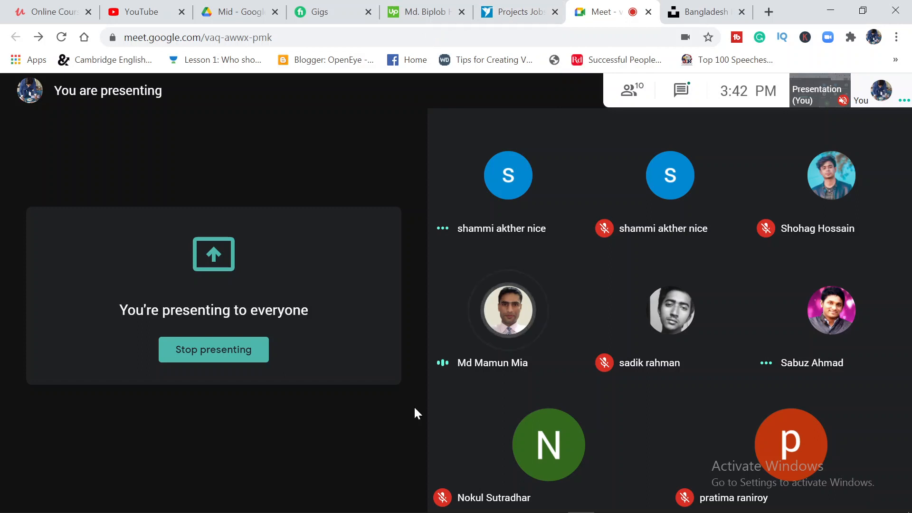
pyautogui.moveTo(459, 490)
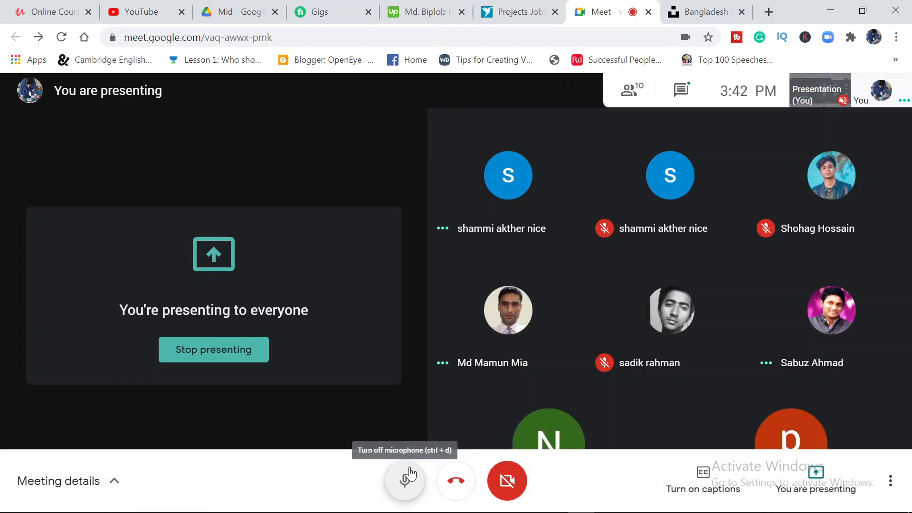
pyautogui.click(410, 473)
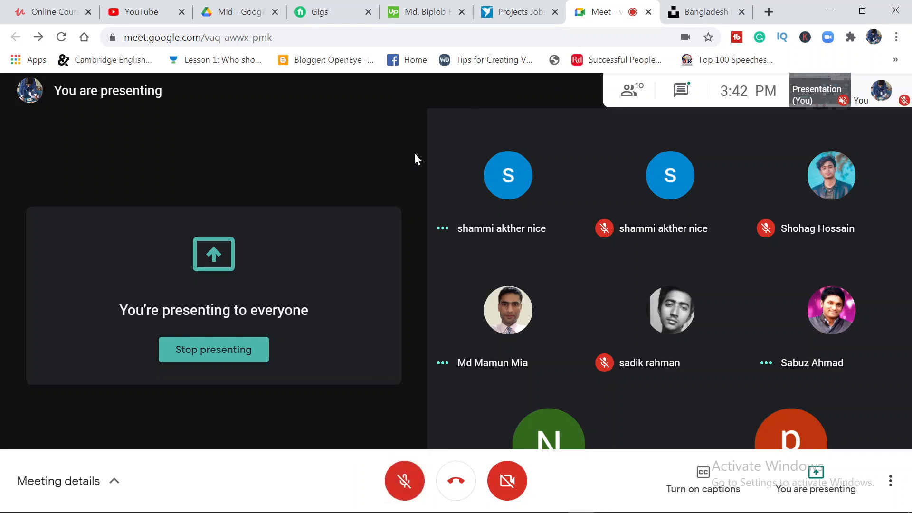
pyautogui.click(229, 360)
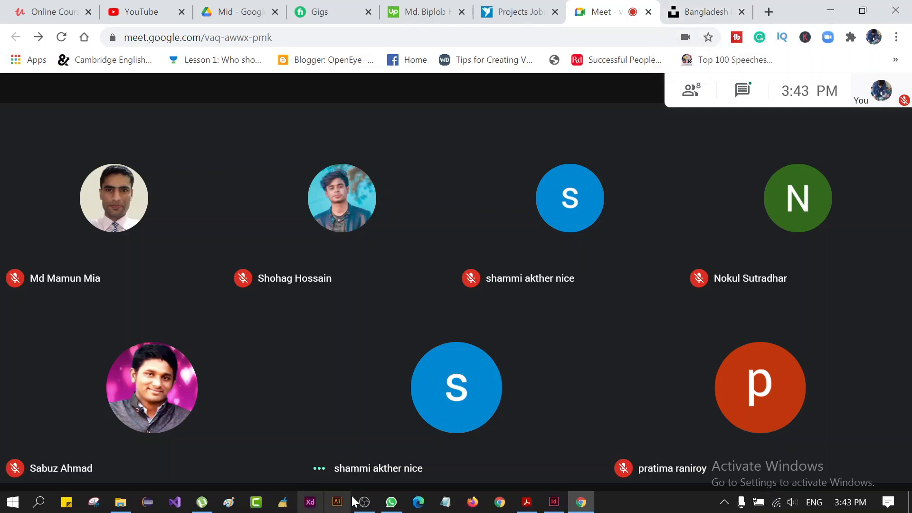
# Switch to µTorrent, pause the 7.44 GB Photoshop CC 2018 and 2.87 GB Illustrator CC One-on-One downloads, and minimize the window
pyautogui.moveTo(386, 506)
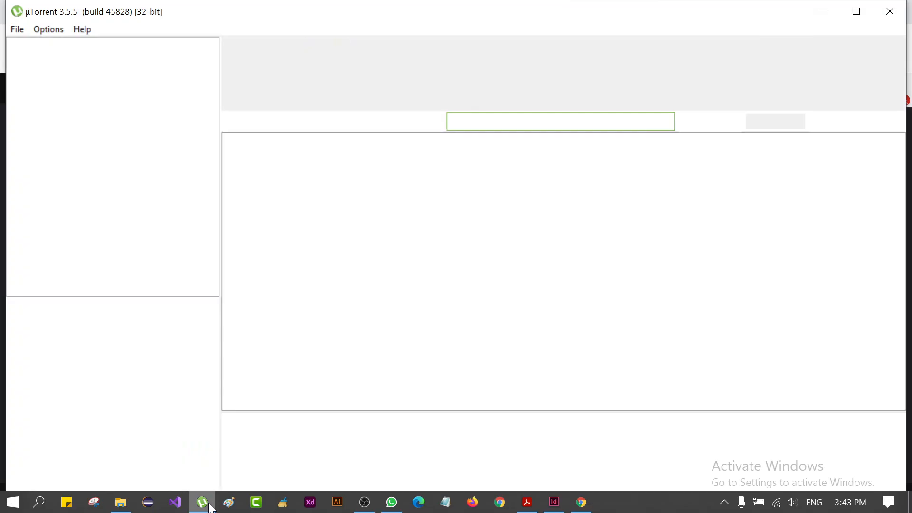
pyautogui.click(202, 502)
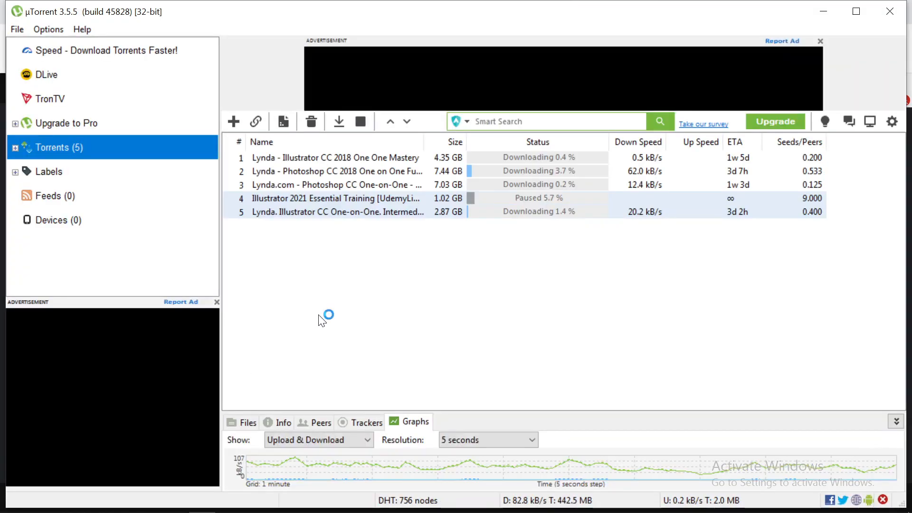
pyautogui.rightClick(500, 169)
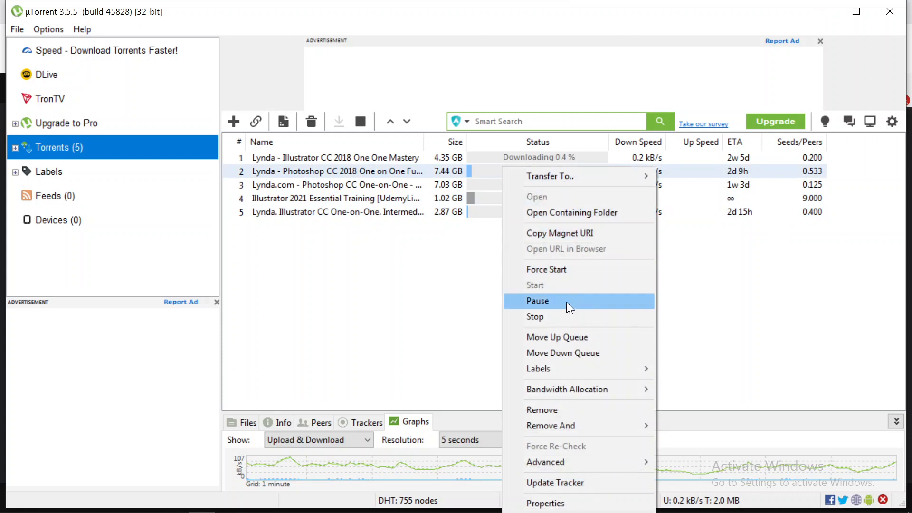
pyautogui.click(567, 301)
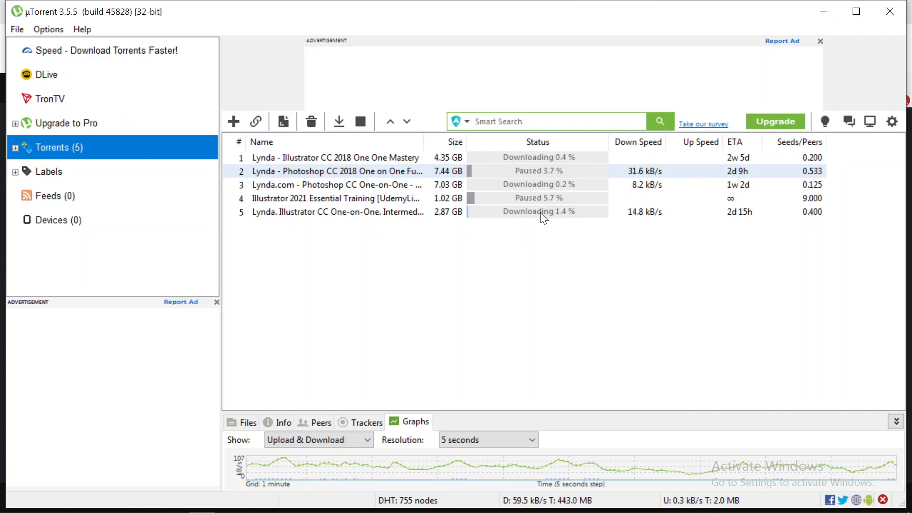
pyautogui.rightClick(541, 212)
pyautogui.click(576, 301)
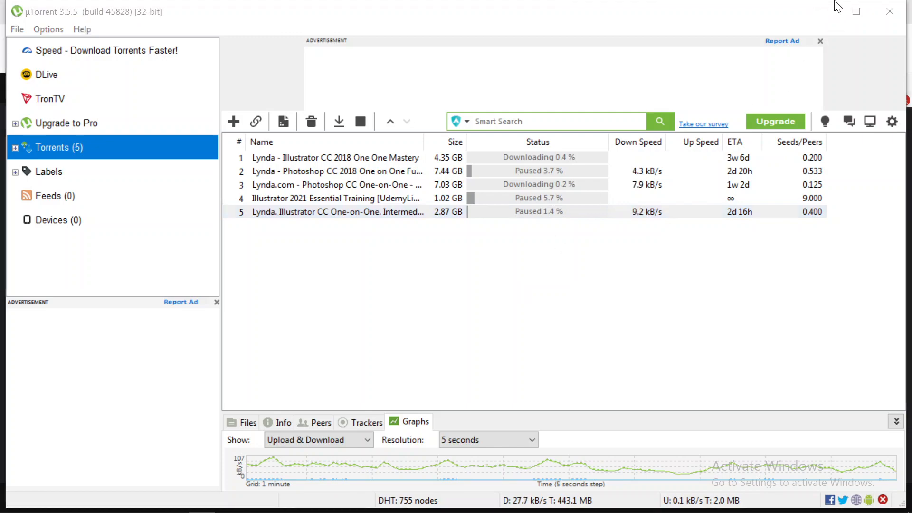
pyautogui.click(824, 10)
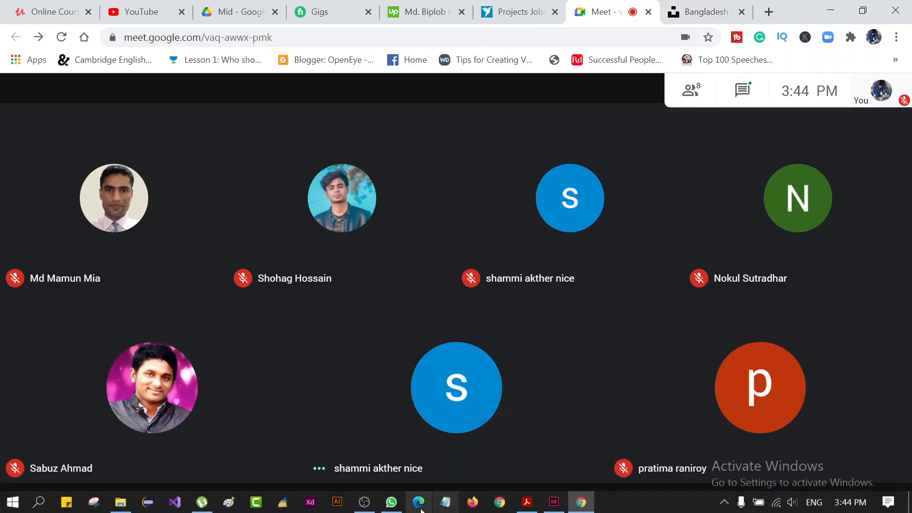
# Switch to WhatsApp and read back through the recent messages of the HG-SP-GD-04 group
pyautogui.moveTo(394, 502)
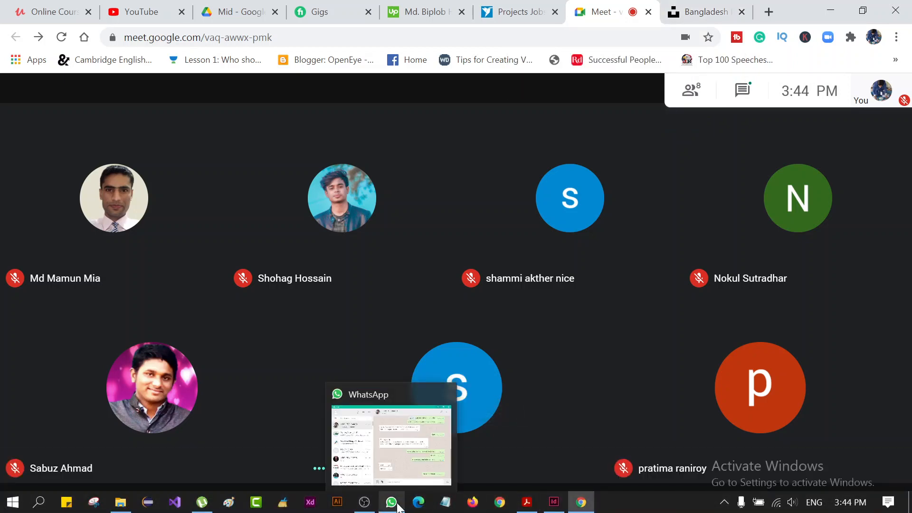
pyautogui.click(397, 506)
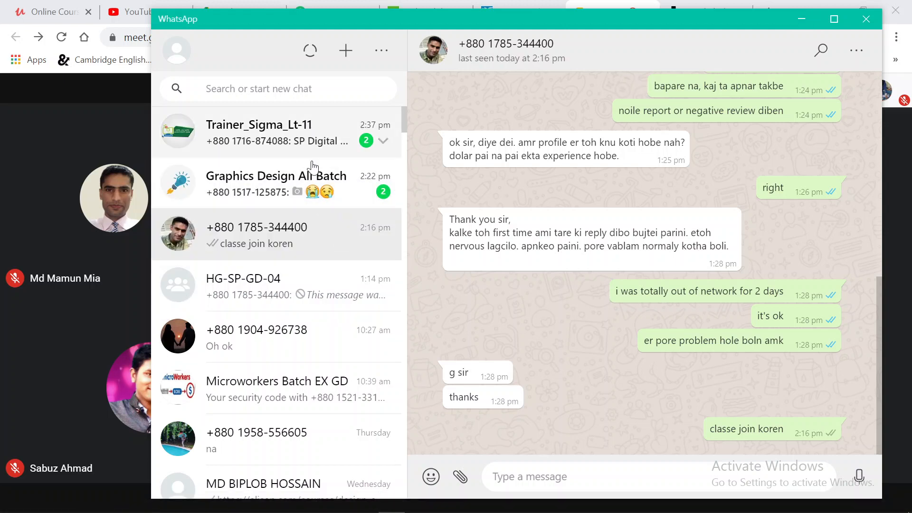
pyautogui.click(309, 308)
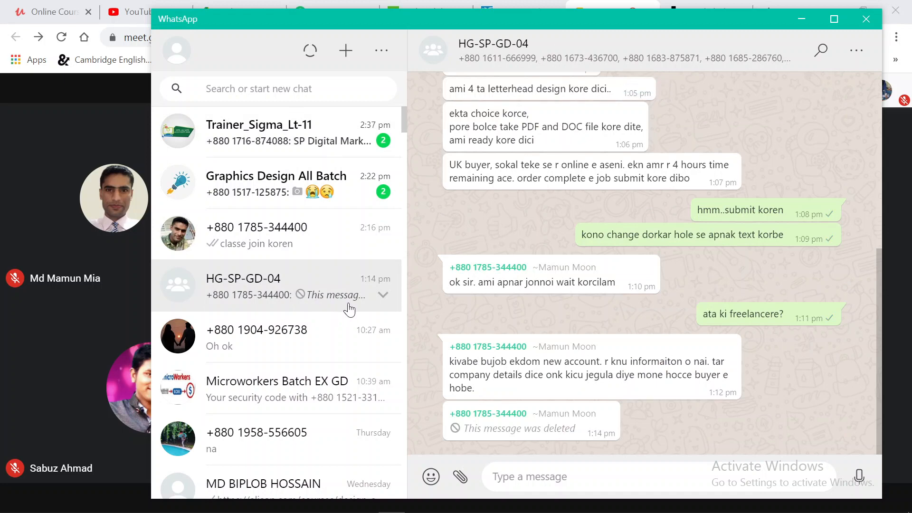
pyautogui.scroll(2, 512, 360)
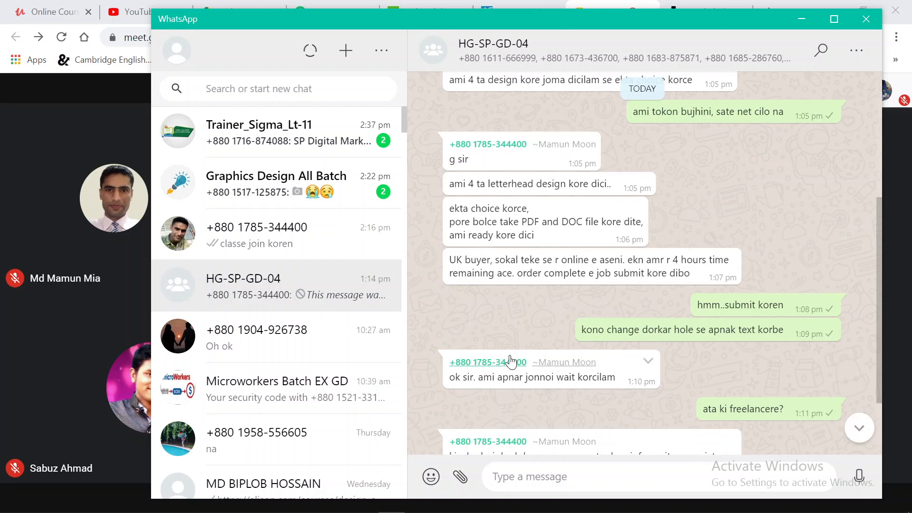
pyautogui.scroll(2, 511, 362)
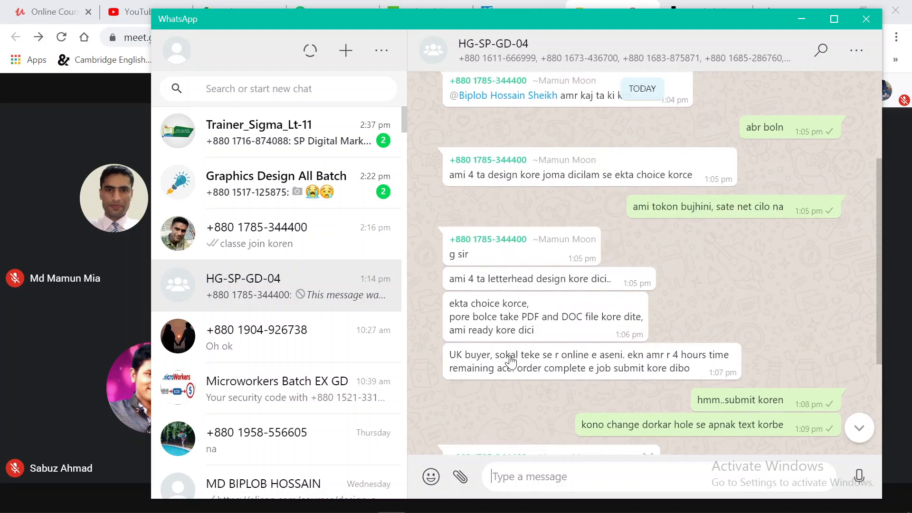
pyautogui.scroll(10, 511, 362)
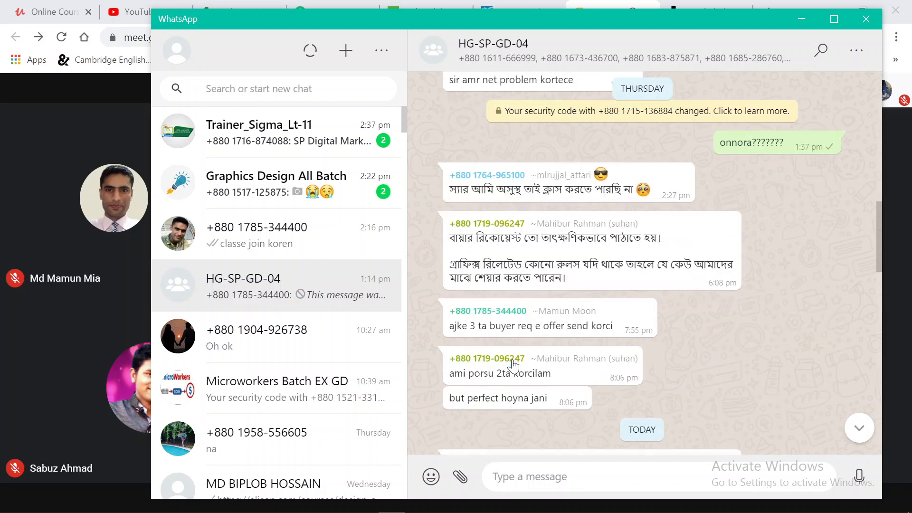
pyautogui.scroll(-10, 513, 366)
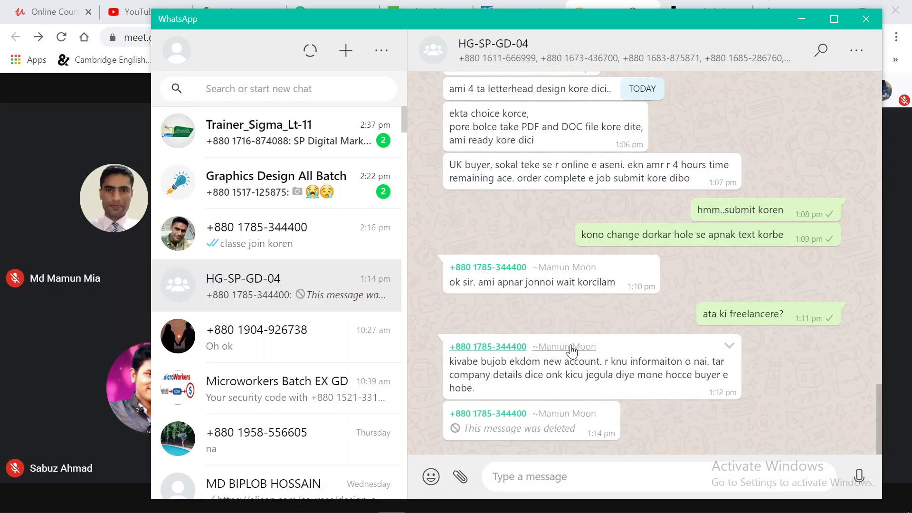
# Read the unread and earlier messages in the Trainer_Sigma_Lt-11 and Graphics Design All Batch groups
pyautogui.click(290, 144)
pyautogui.scroll(5, 531, 374)
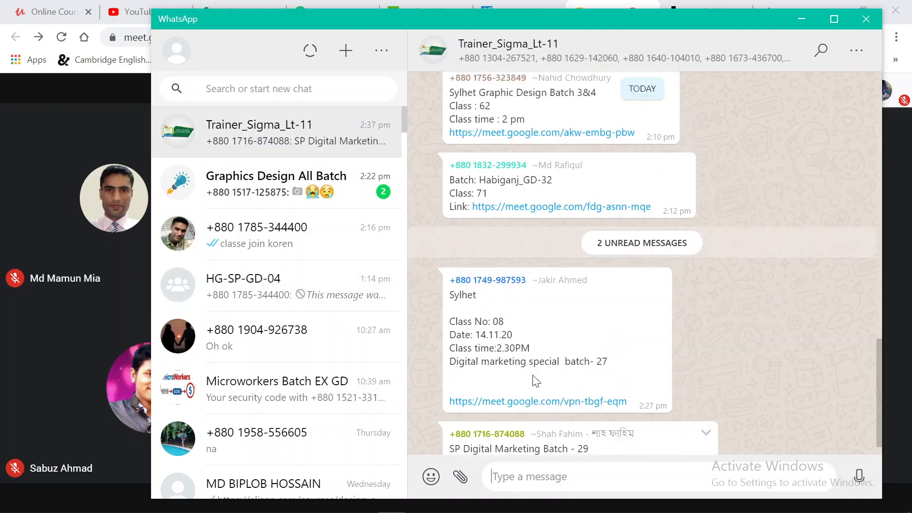
pyautogui.scroll(5, 532, 375)
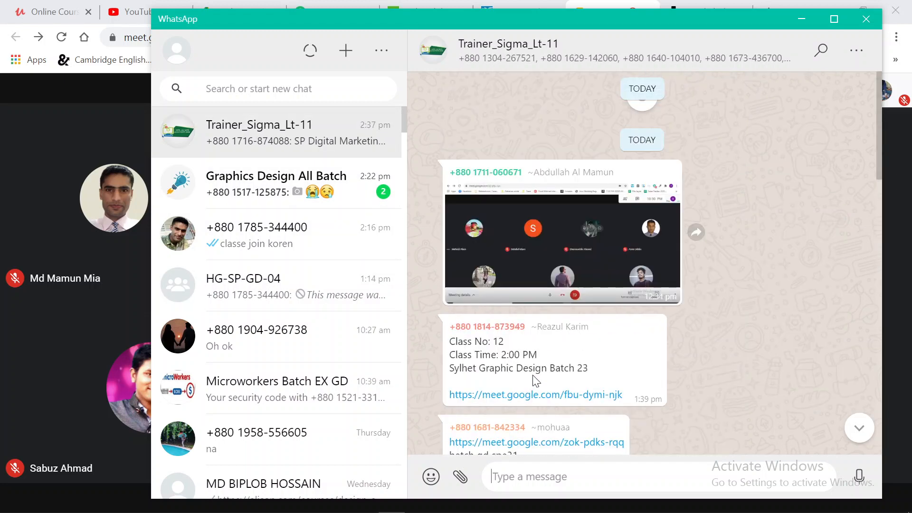
pyautogui.click(282, 188)
pyautogui.scroll(3, 491, 389)
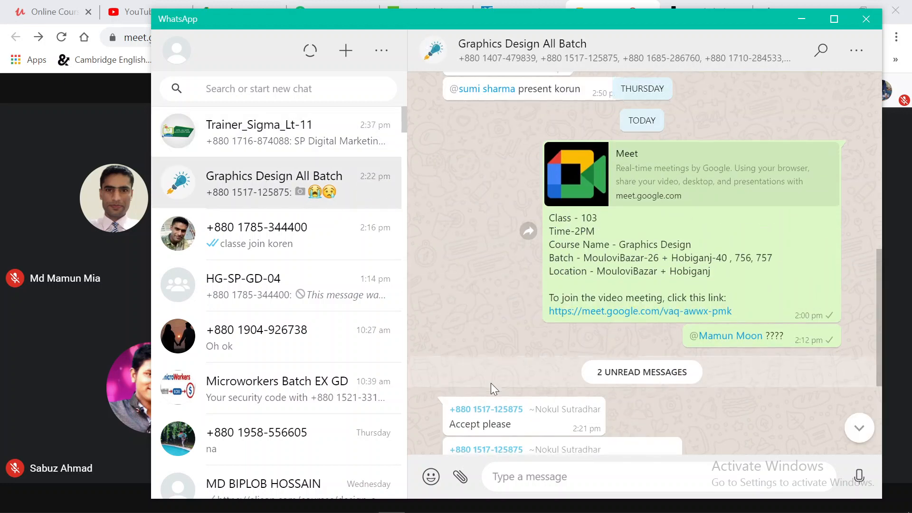
pyautogui.scroll(-3, 491, 388)
# Return to the HG-SP-GD-04 group and look back to Thursday's Class-80 announcement
pyautogui.click(289, 294)
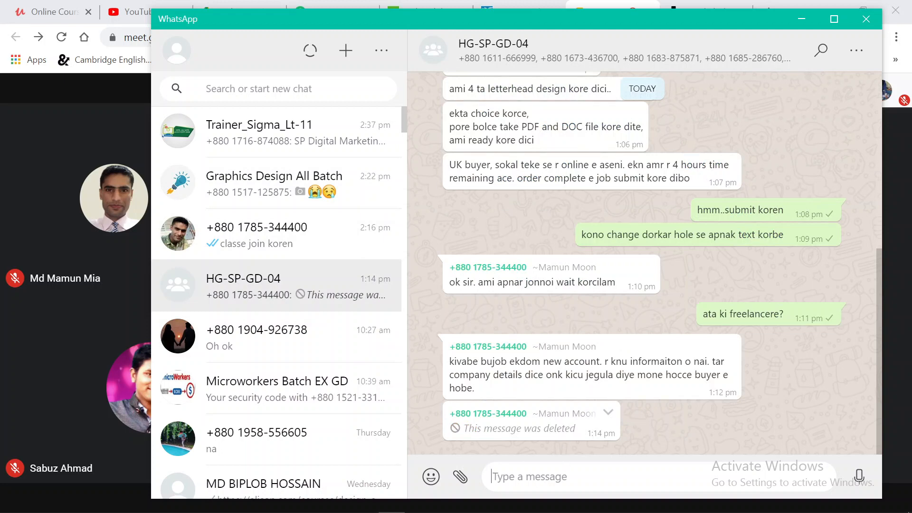
pyautogui.scroll(8, 555, 431)
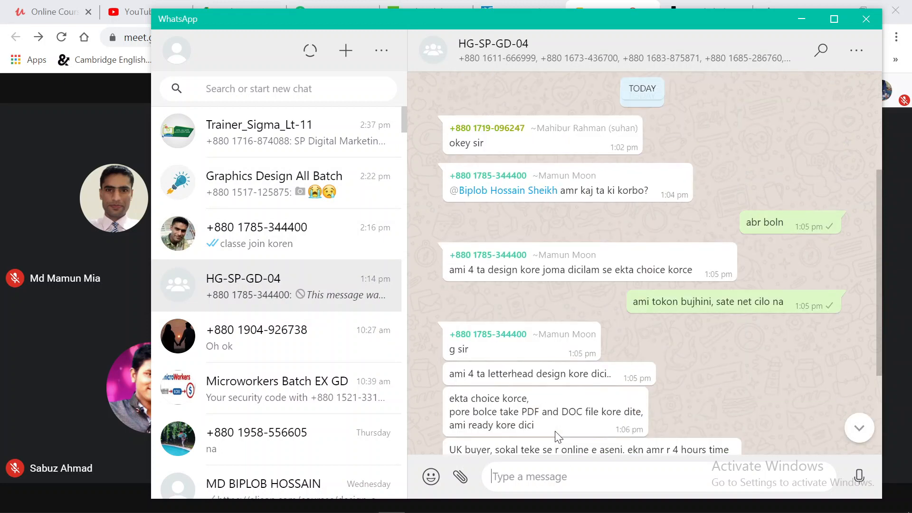
pyautogui.scroll(10, 556, 436)
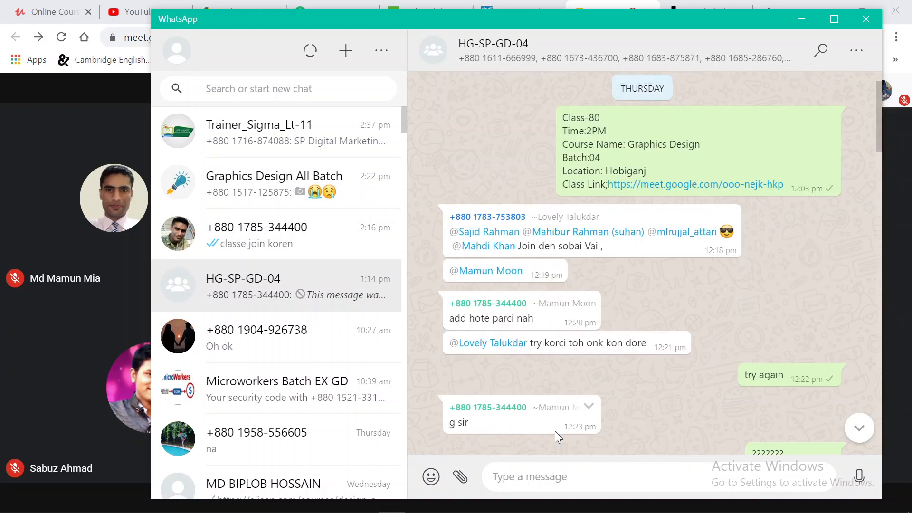
# Send the message "remainder: Class 4 tay hobe" to the HG-SP-GD-04 group
pyautogui.scroll(-8, 555, 436)
pyautogui.scroll(-10, 555, 431)
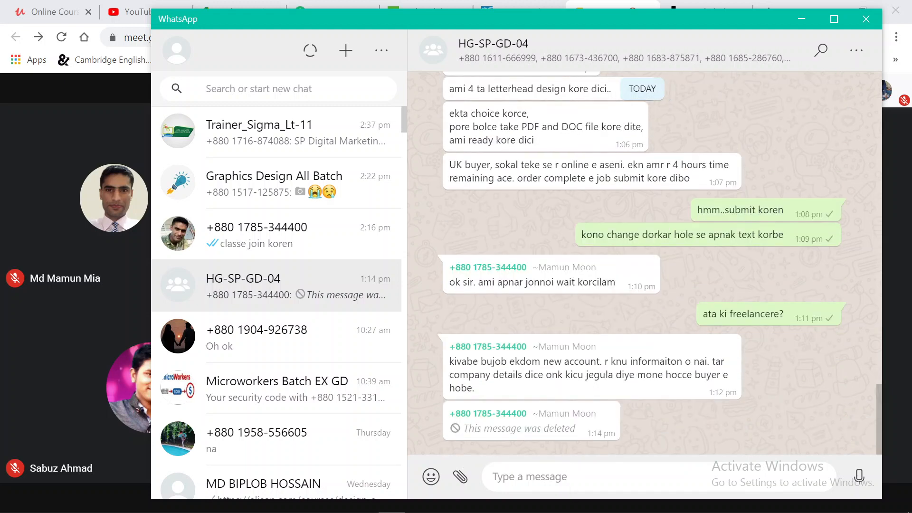
pyautogui.write('Cla')
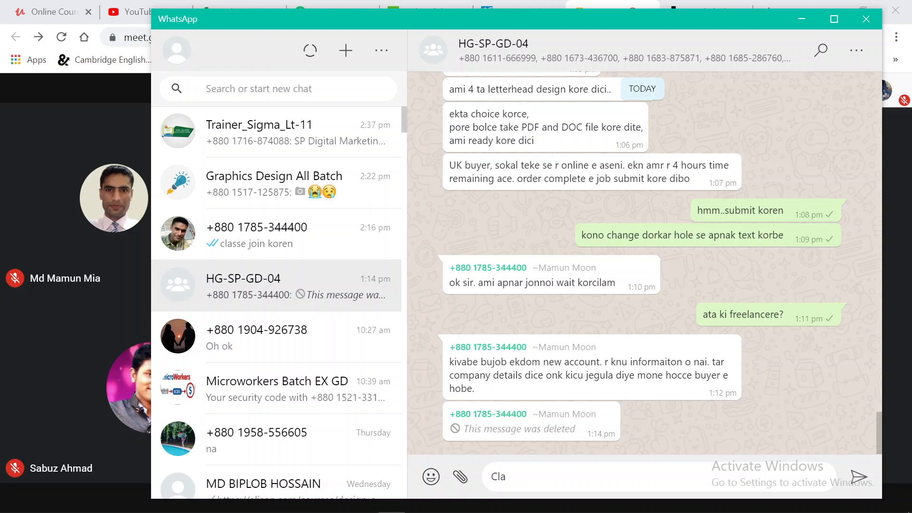
pyautogui.press('BackSpace')
pyautogui.press('BackSpace')
pyautogui.press('BackSpace')
pyautogui.write('tremain')
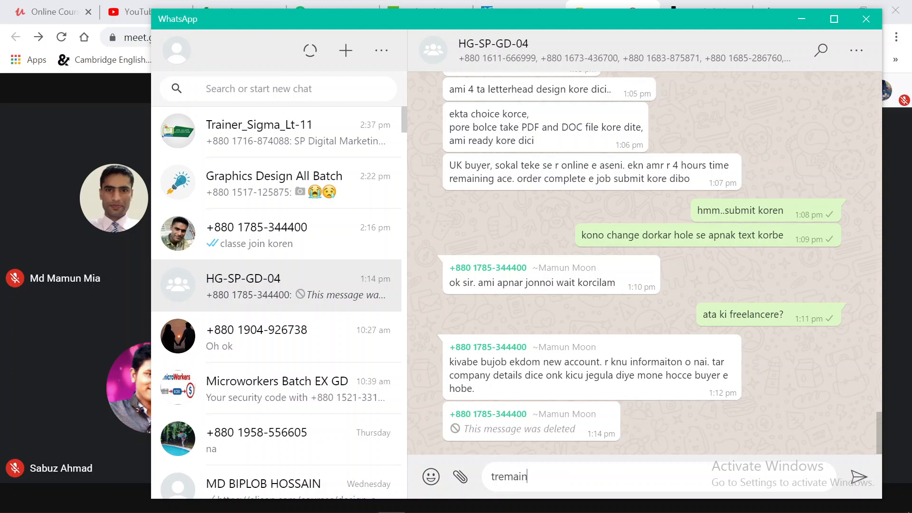
pyautogui.write('der: Class 4 tay hobe')
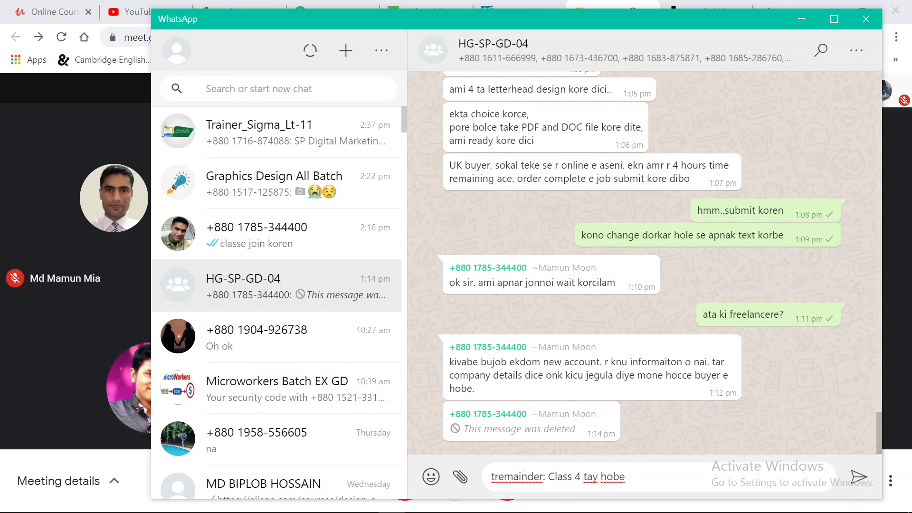
pyautogui.press('Delete')
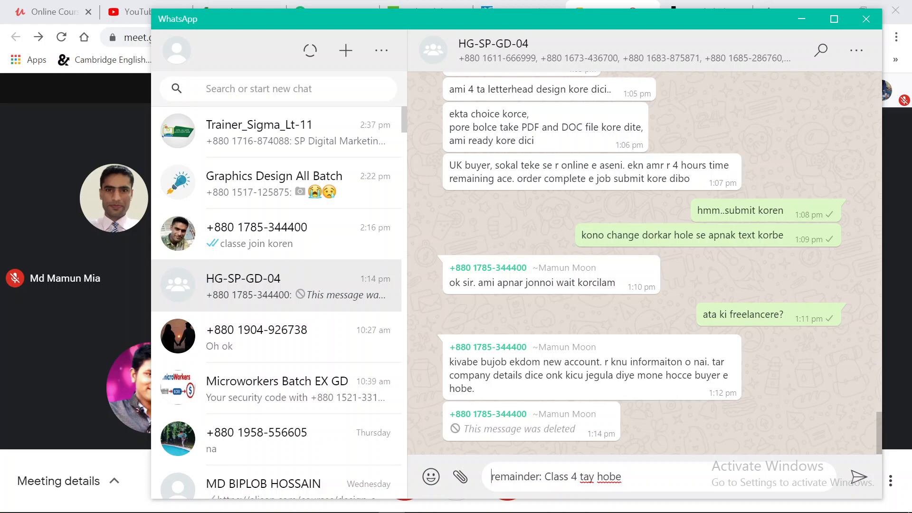
pyautogui.press('Return')
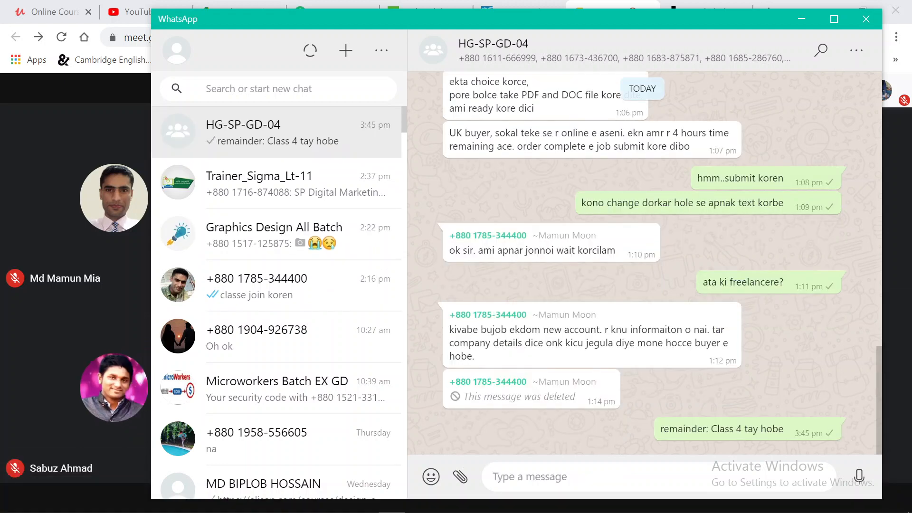
# Minimize WhatsApp to return to the Google Meet call and lower the system volume to 18
pyautogui.click(801, 19)
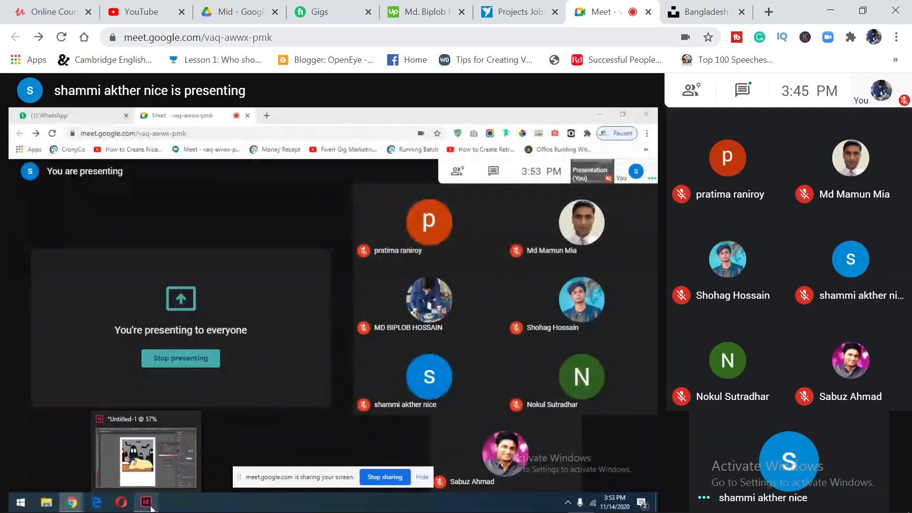
pyautogui.press('XF86AudioRaiseVolume')
pyautogui.press('XF86AudioLowerVolume')
pyautogui.press('XF86AudioLowerVolume')
pyautogui.press('XF86AudioLowerVolume')
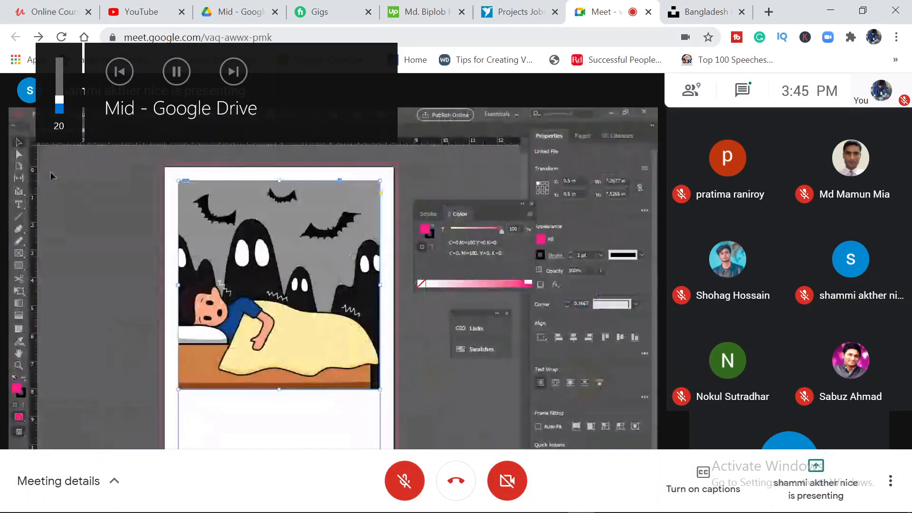
# Switch to the Unsplash results for "bangladesh hill" and browse the photos for a suitable hill landscape
pyautogui.click(703, 10)
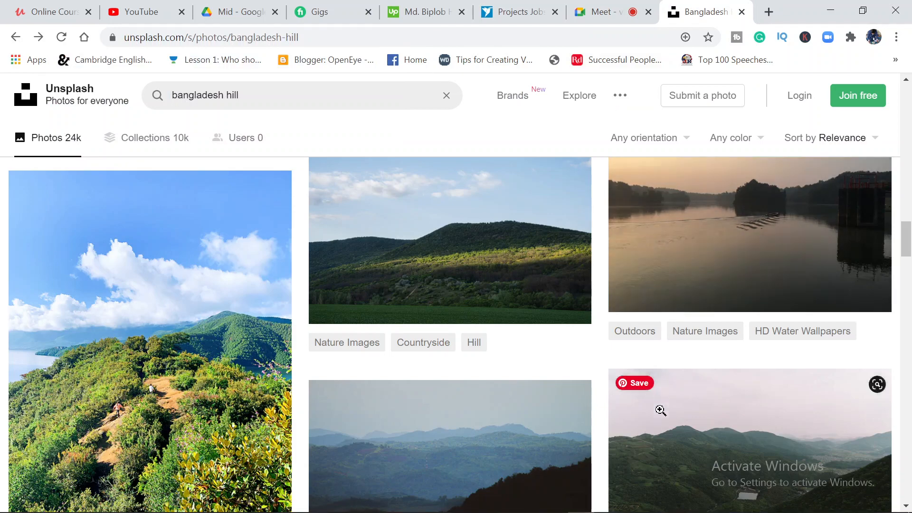
pyautogui.scroll(-10, 656, 428)
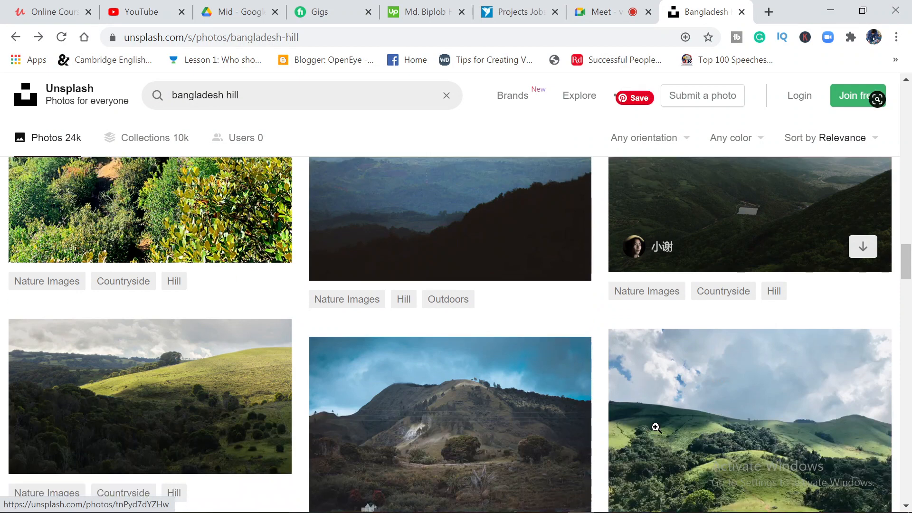
pyautogui.scroll(-9, 594, 422)
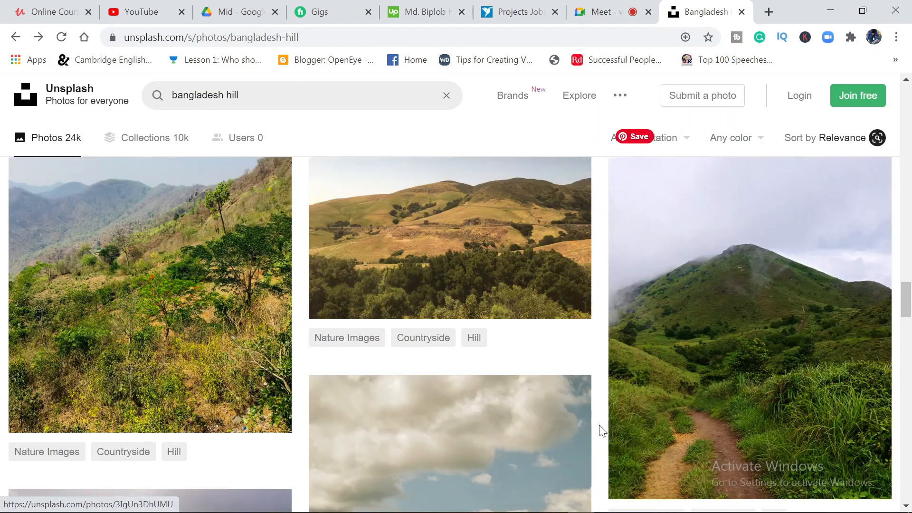
pyautogui.scroll(4, 527, 402)
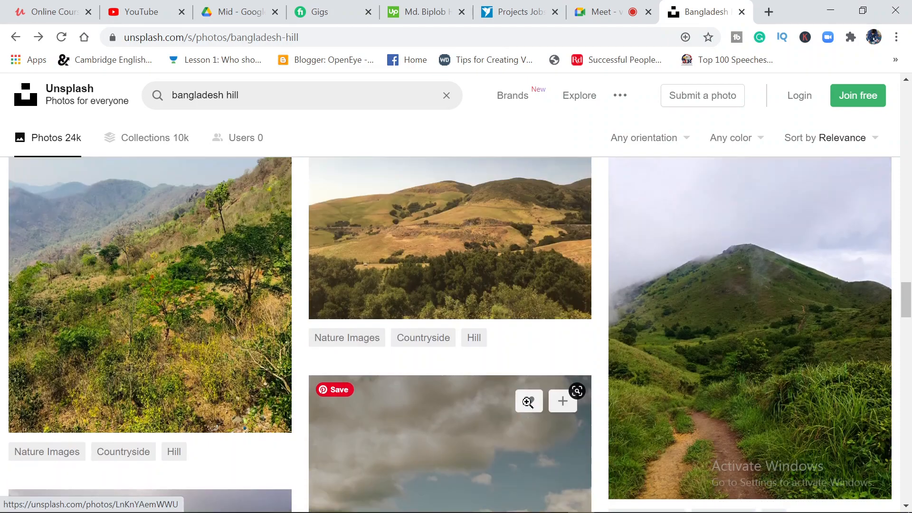
pyautogui.scroll(-4, 525, 409)
pyautogui.scroll(-4, 523, 413)
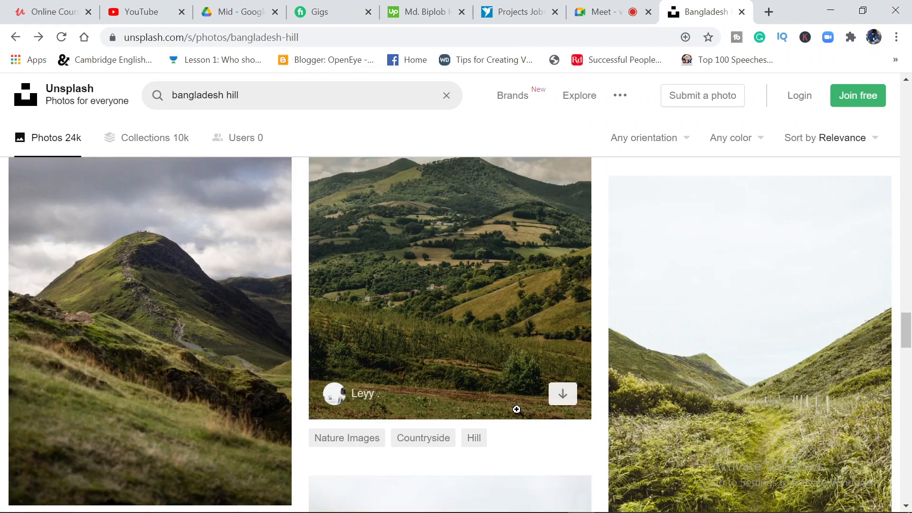
pyautogui.scroll(2, 520, 408)
pyautogui.scroll(-4, 517, 409)
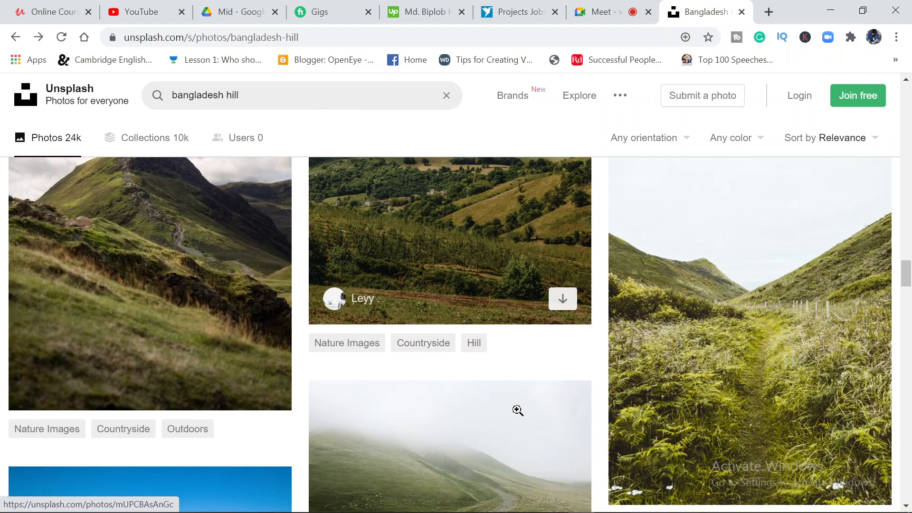
pyautogui.scroll(-4, 517, 410)
pyautogui.scroll(-2, 520, 416)
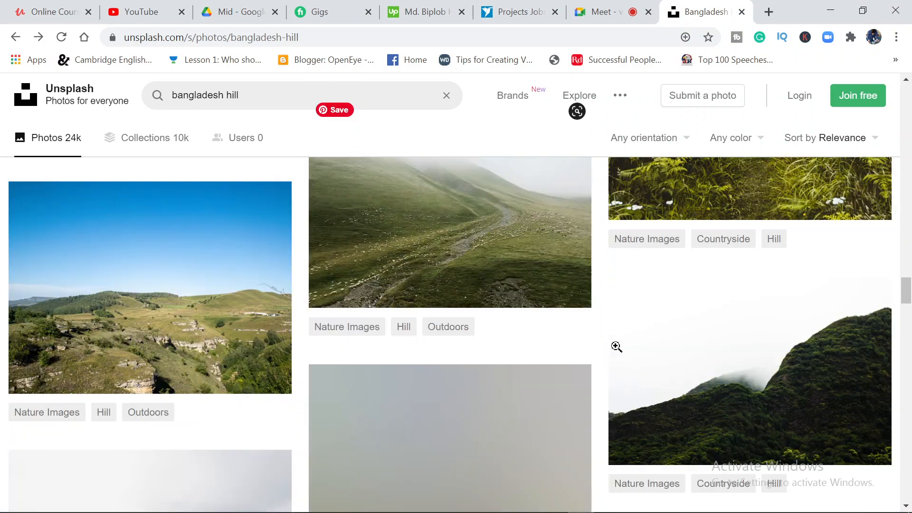
pyautogui.scroll(-4, 349, 261)
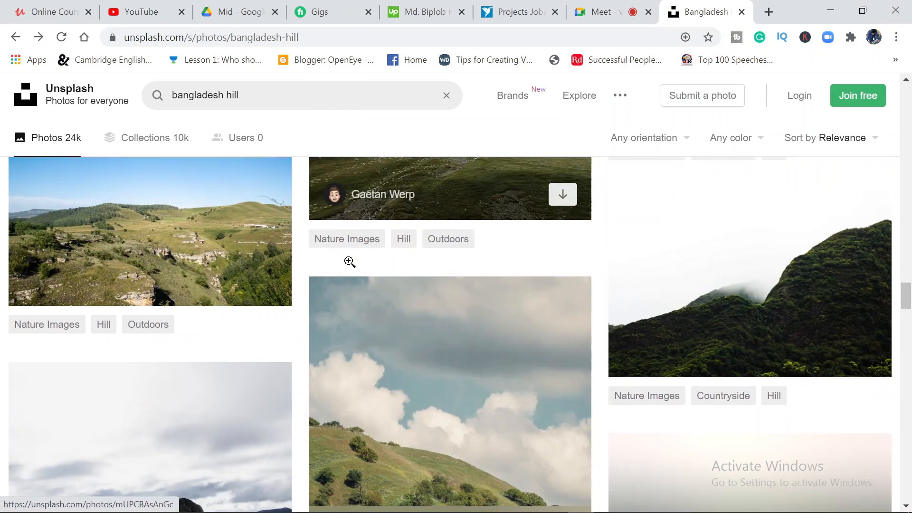
pyautogui.scroll(6, 346, 316)
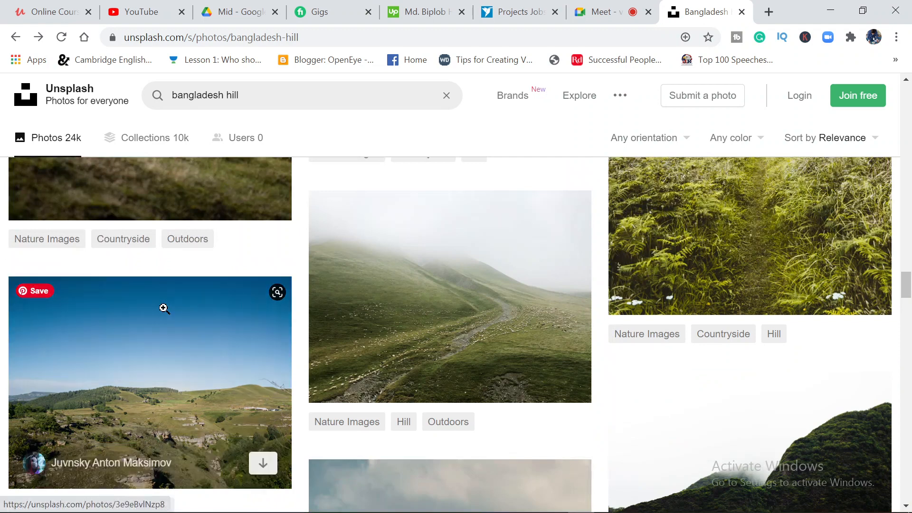
# Download the photo of grassy, rocky hills under a clear blue sky to the Downloads folder as a JPEG and return to the search results
pyautogui.click(163, 308)
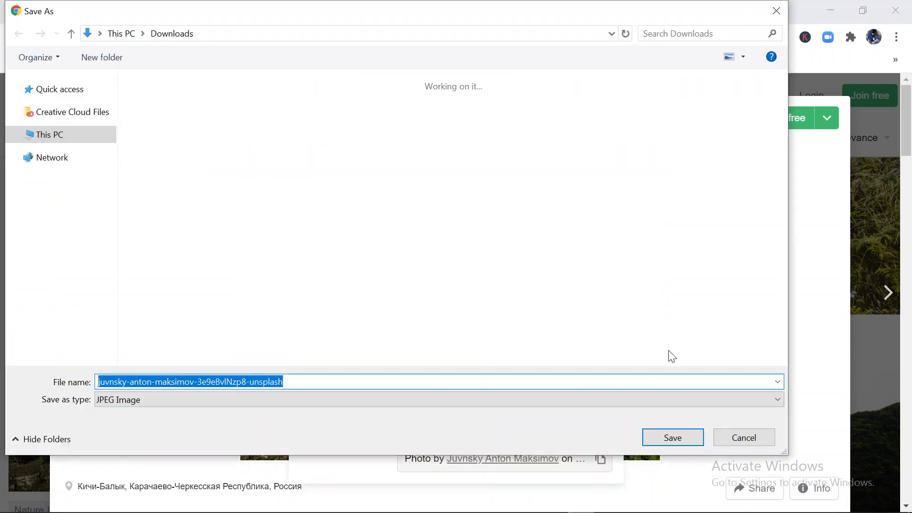
pyautogui.click(690, 437)
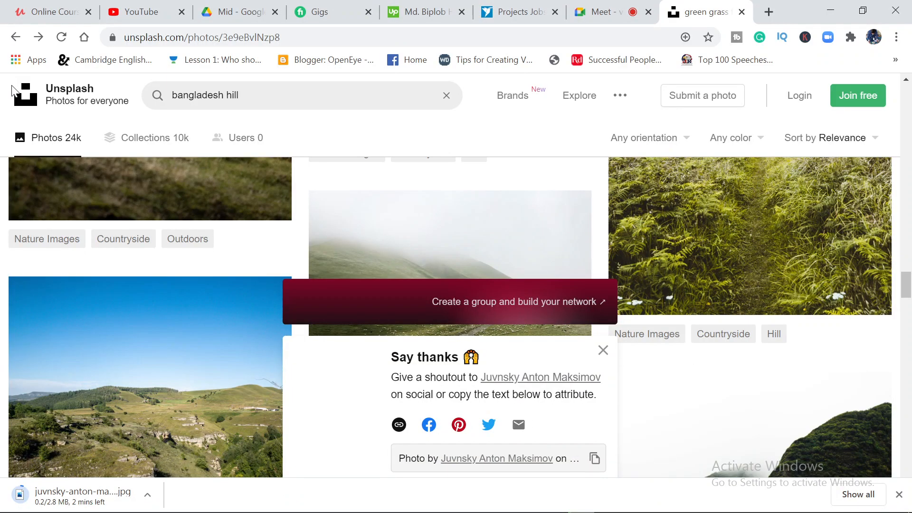
pyautogui.click(15, 89)
pyautogui.scroll(-10, 152, 368)
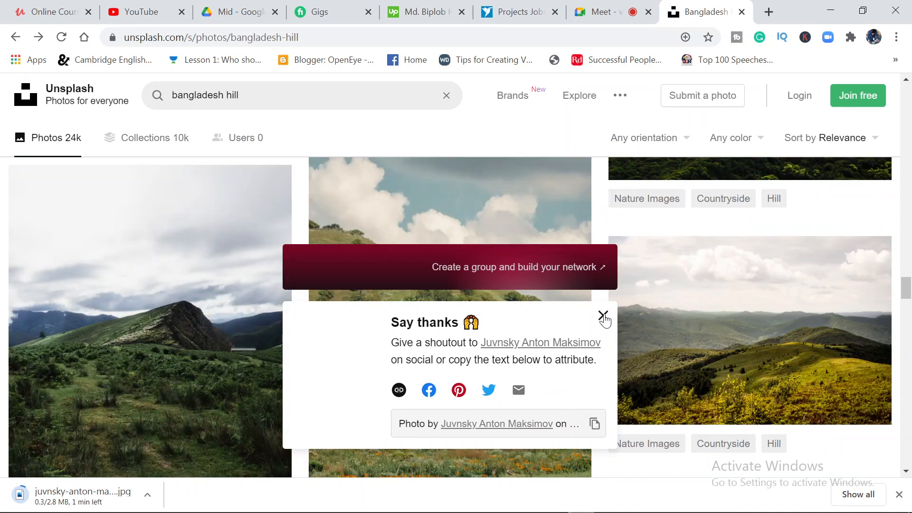
pyautogui.click(603, 315)
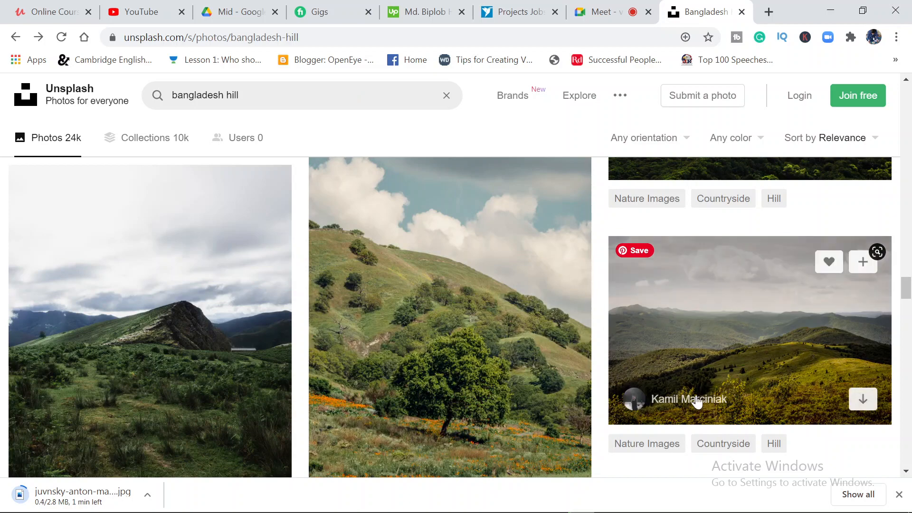
# Browse more of the "bangladesh hill" results, back among the earlier photos, for a second landscape image
pyautogui.scroll(-5, 695, 404)
pyautogui.scroll(-1, 698, 401)
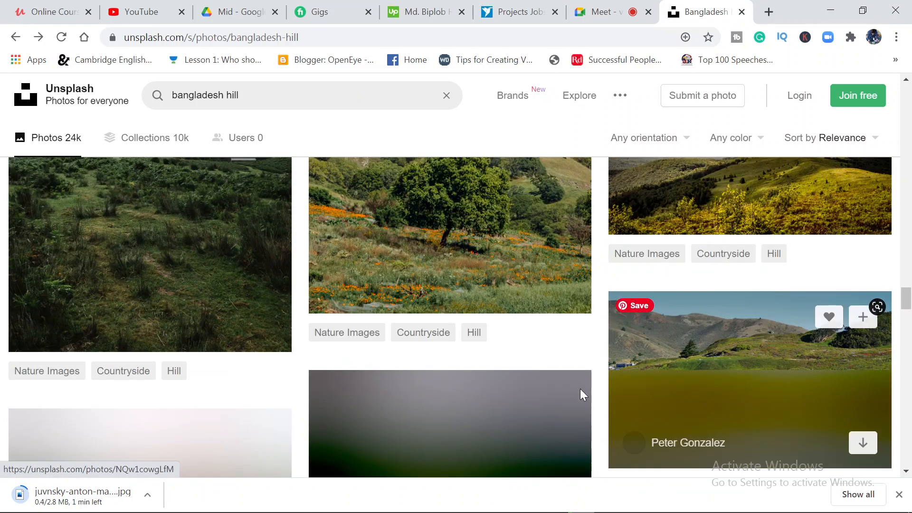
pyautogui.scroll(2, 428, 363)
pyautogui.scroll(3, 475, 376)
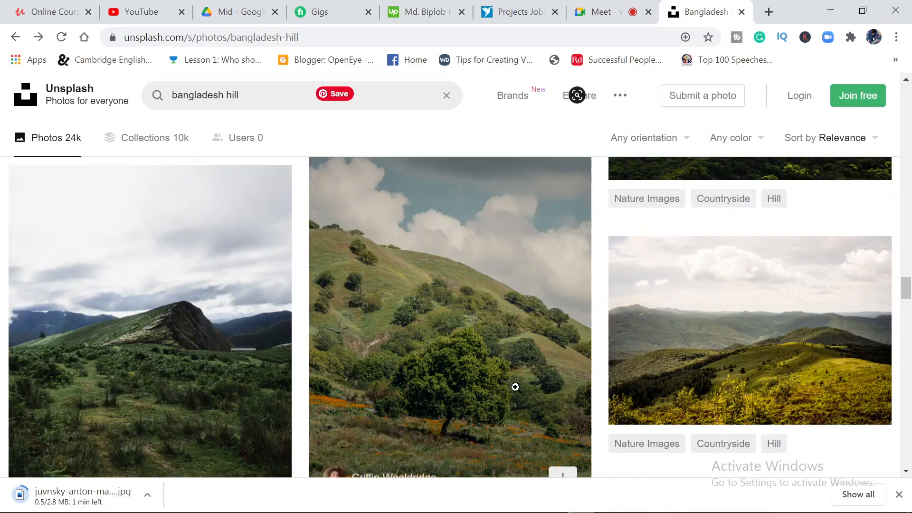
pyautogui.scroll(3, 532, 285)
pyautogui.scroll(15, 532, 271)
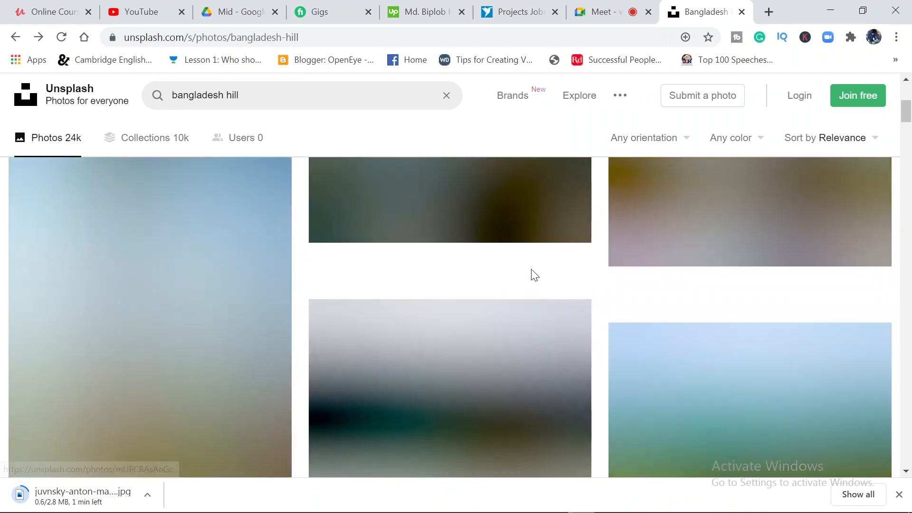
pyautogui.scroll(-6, 531, 275)
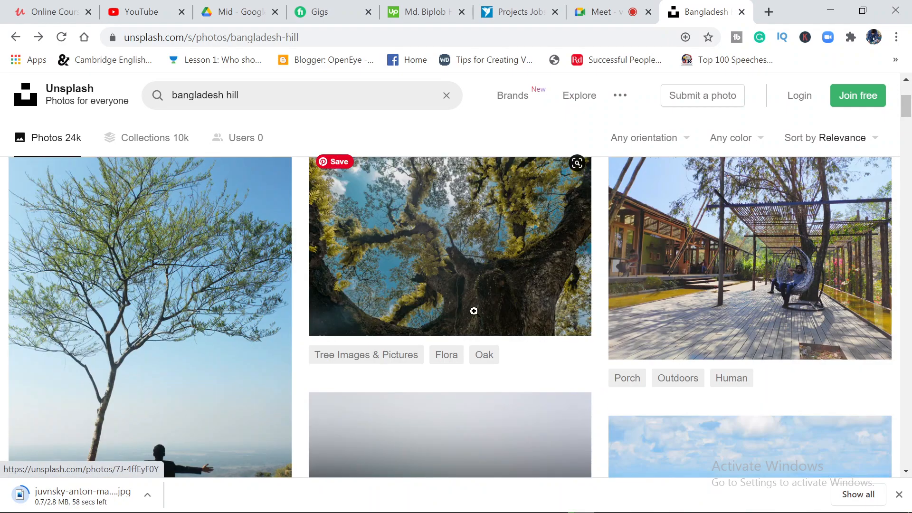
pyautogui.scroll(-7, 480, 312)
pyautogui.scroll(3, 494, 318)
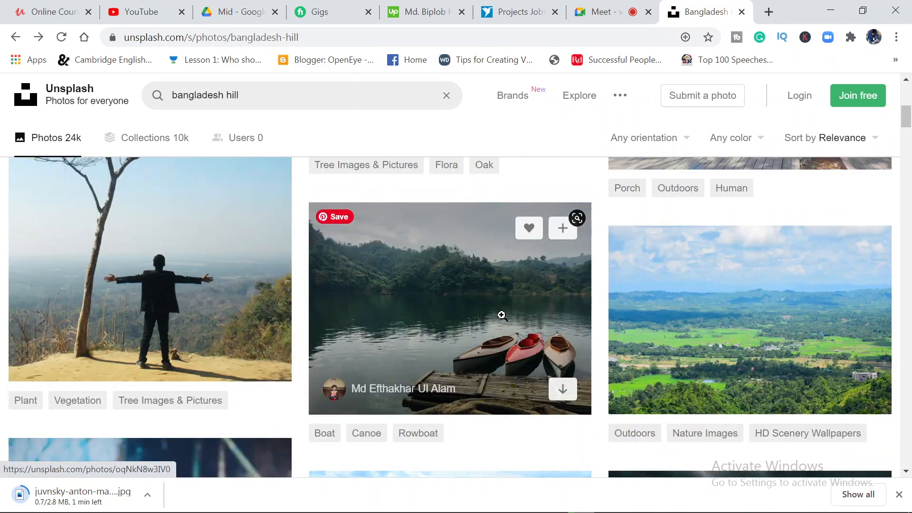
pyautogui.scroll(-2, 501, 315)
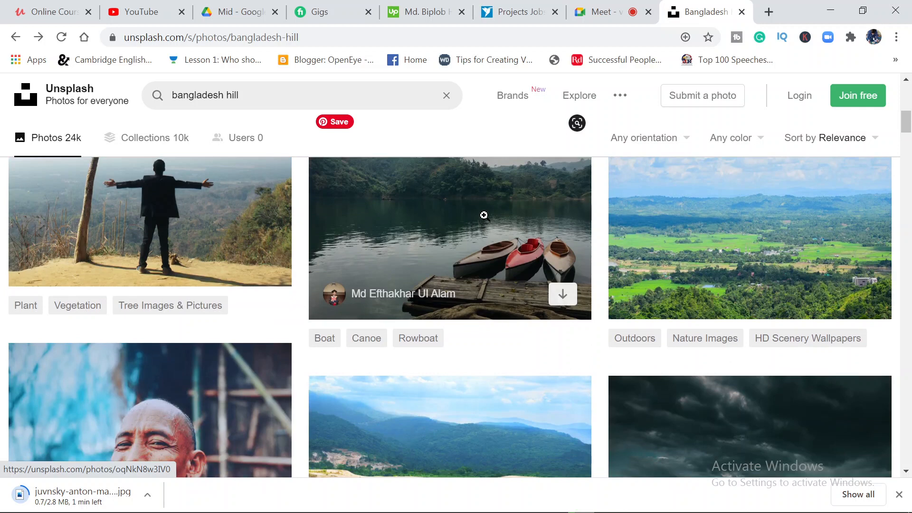
# Download the lake photo with three boats to the Downloads folder as a JPEG, and close the Unsplash page and the downloads bar
pyautogui.click(483, 215)
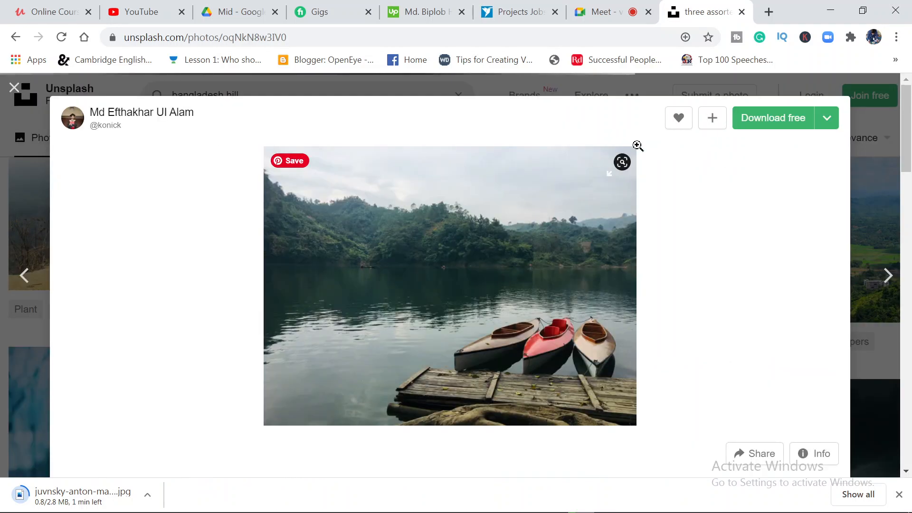
pyautogui.click(763, 127)
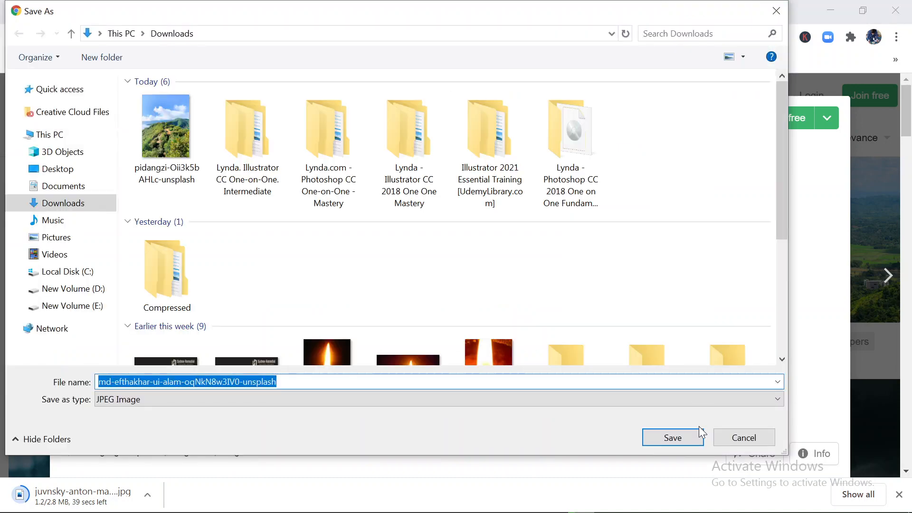
pyautogui.click(688, 437)
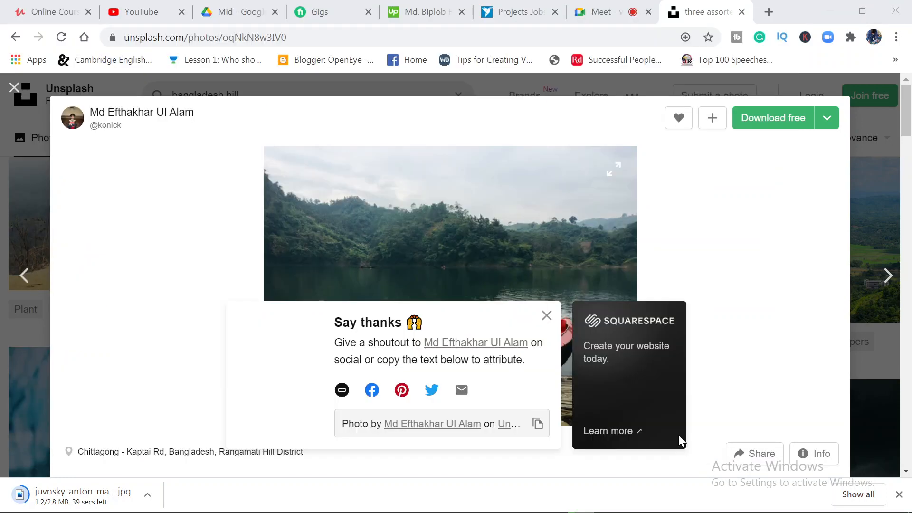
pyautogui.click(741, 12)
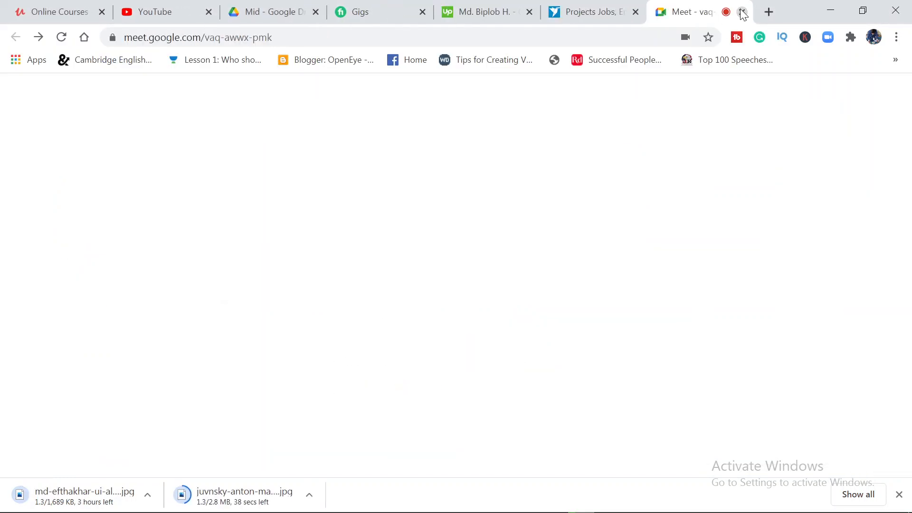
pyautogui.click(899, 495)
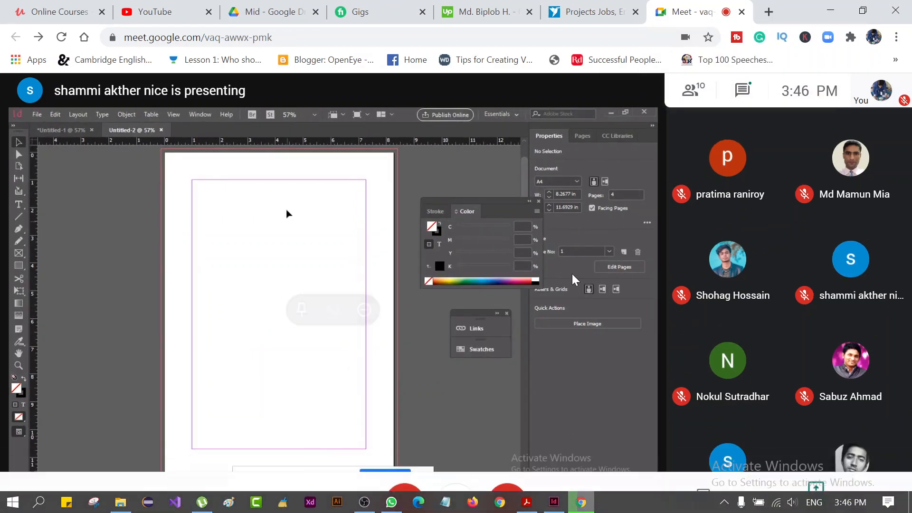
# Switch to OBS to check the running recording, and minimize its window to return to the Meet presentation
pyautogui.moveTo(435, 506)
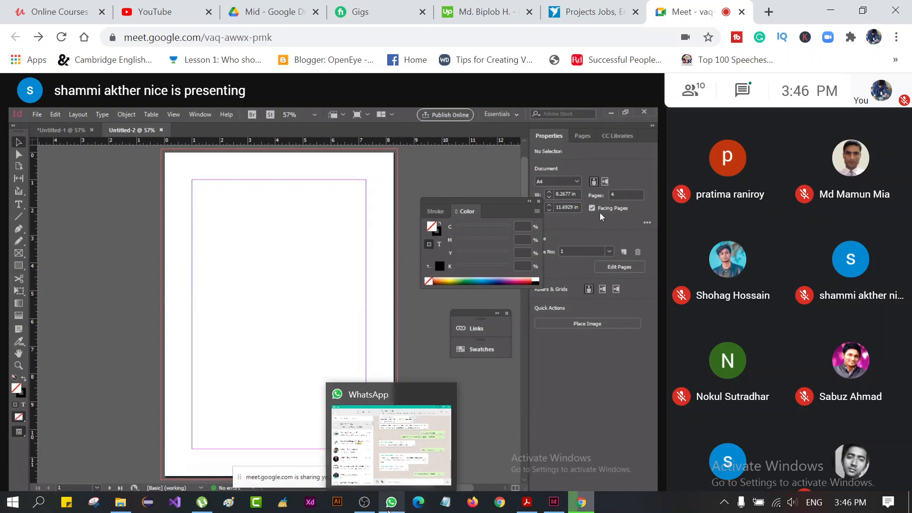
pyautogui.click(363, 506)
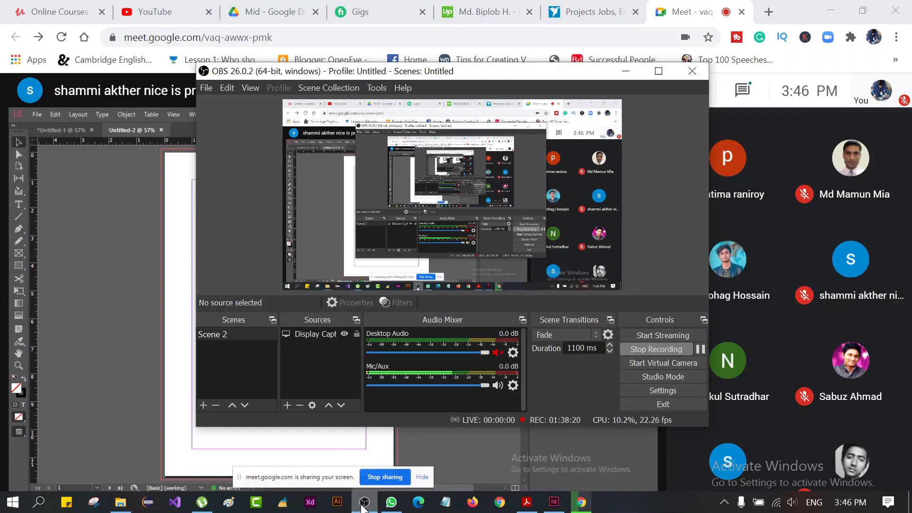
pyautogui.click(625, 71)
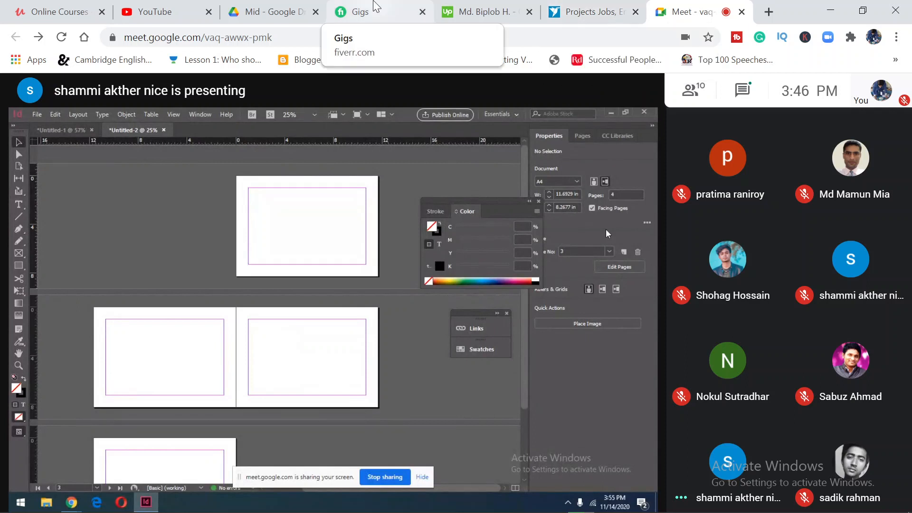
# Open another Fiverr page from the More options on the Gigs page, and return to the Meet class while it loads
pyautogui.click(373, 7)
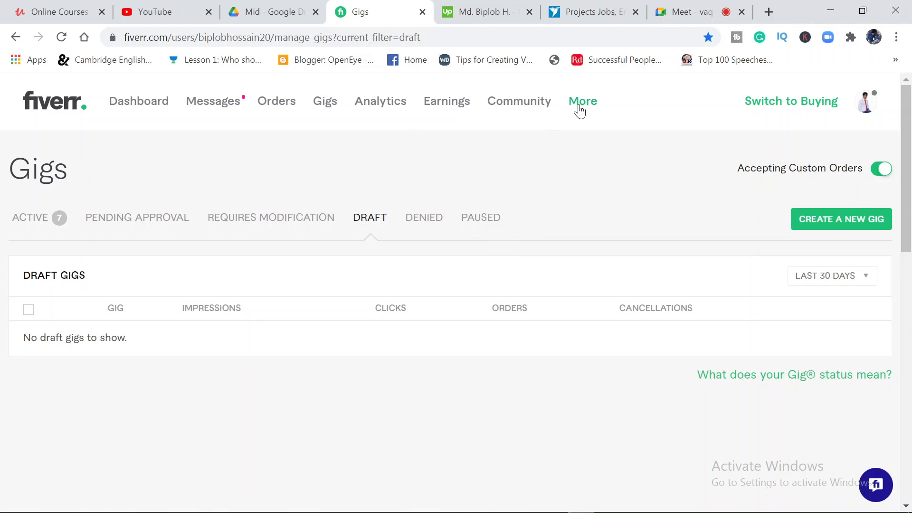
pyautogui.moveTo(591, 108)
pyautogui.click(593, 148)
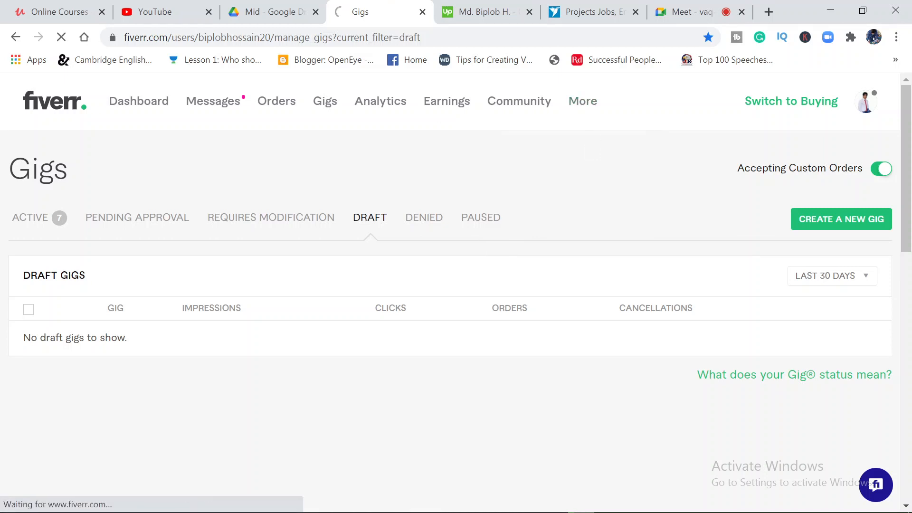
pyautogui.click(674, 12)
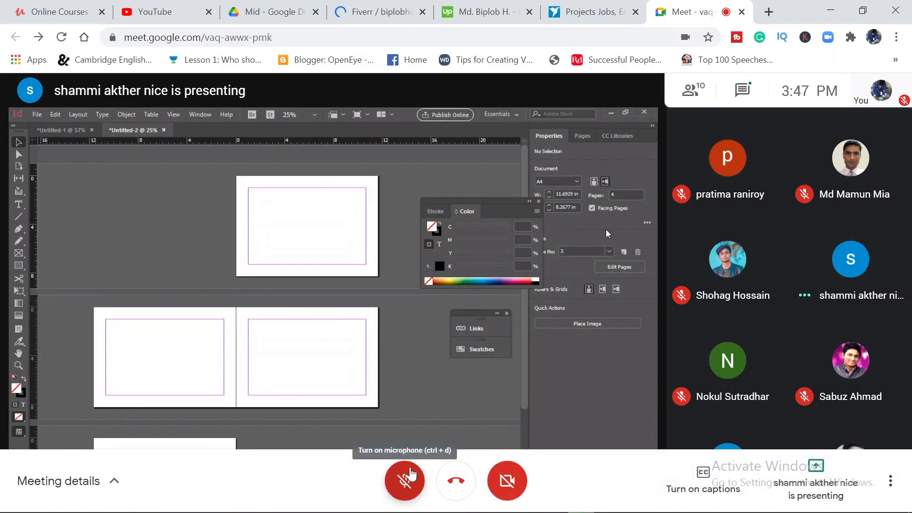
# Unmute the microphone twice to speak to the presenting student, muting it again after each time
pyautogui.click(411, 474)
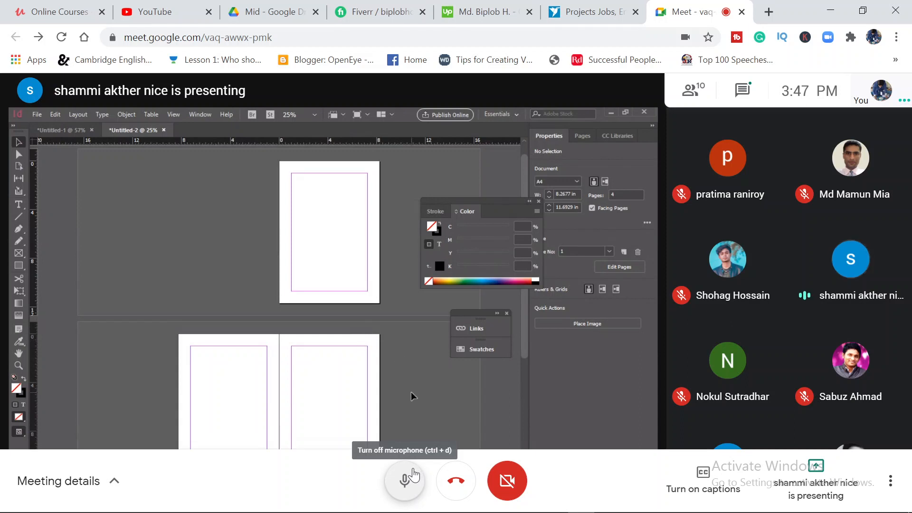
pyautogui.click(413, 474)
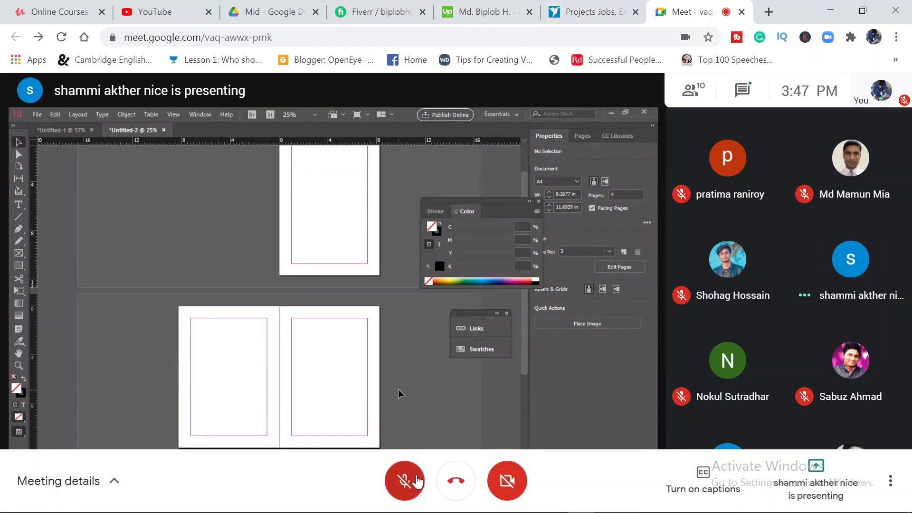
pyautogui.click(417, 481)
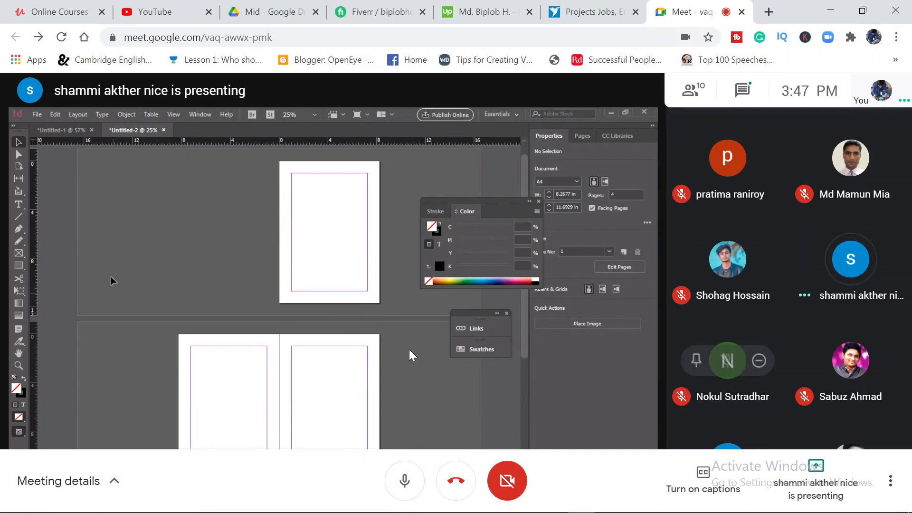
pyautogui.click(412, 478)
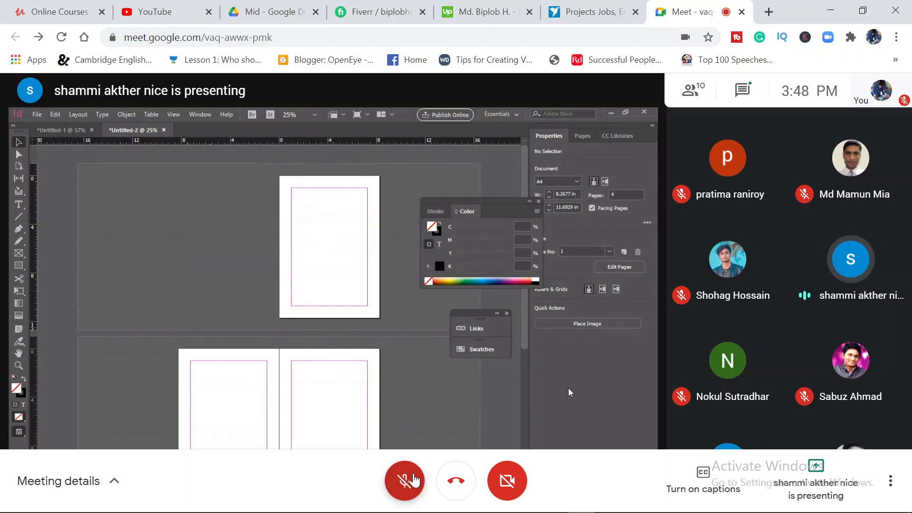
pyautogui.moveTo(478, 318); pyautogui.dragTo(512, 331)
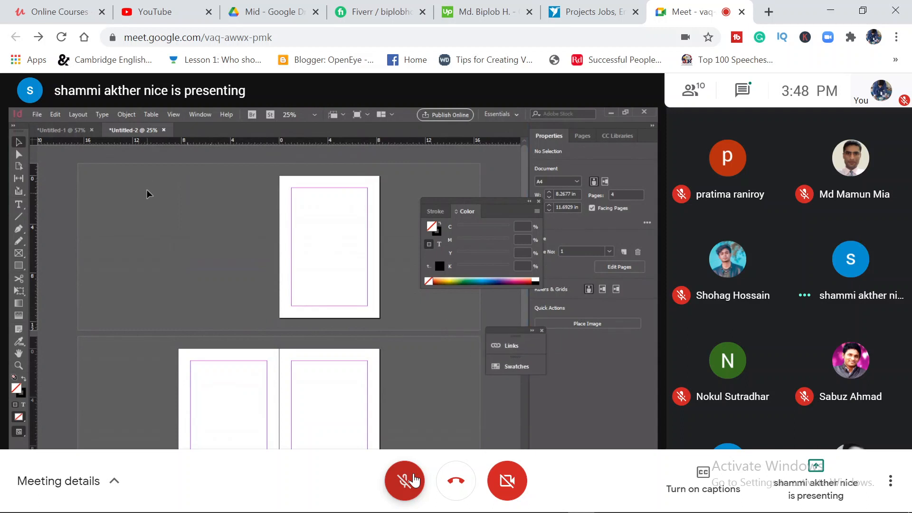
pyautogui.click(164, 131)
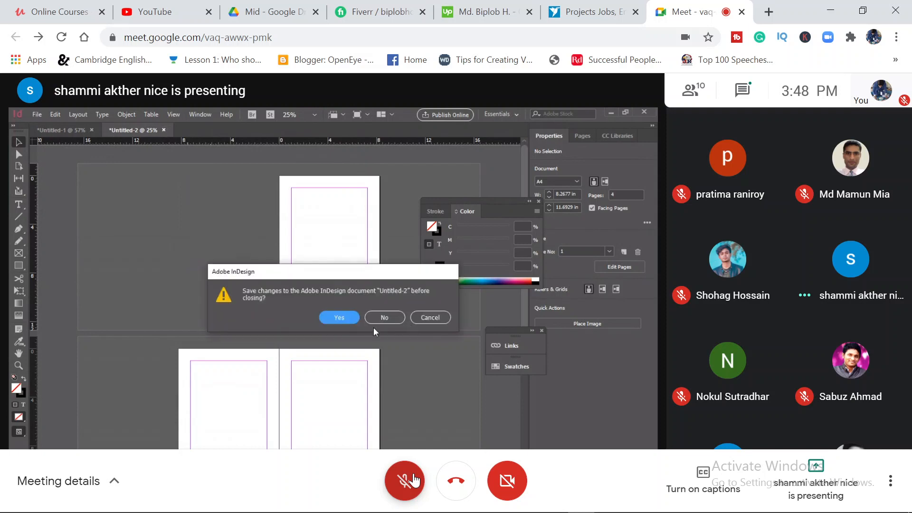
pyautogui.click(383, 317)
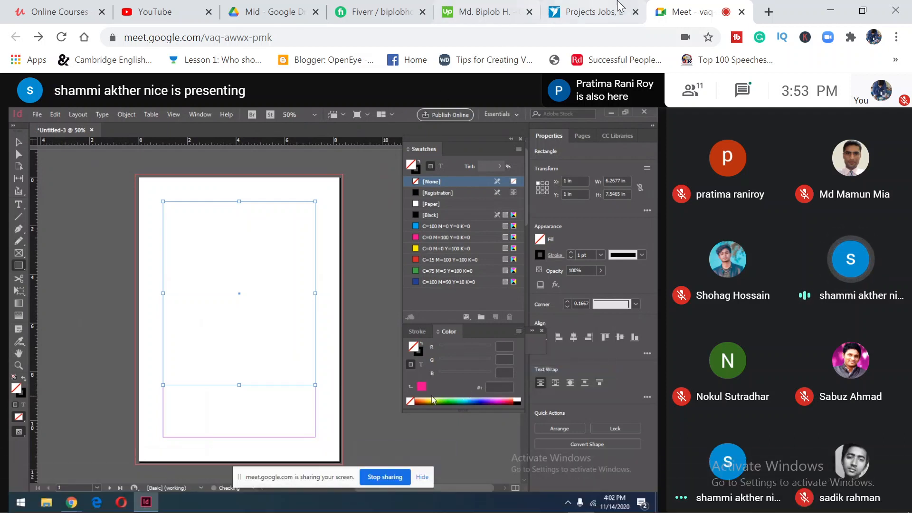
# Switch to OBS to check that the class is still being recorded, and minimize it again over the Meet presentation
pyautogui.click(831, 6)
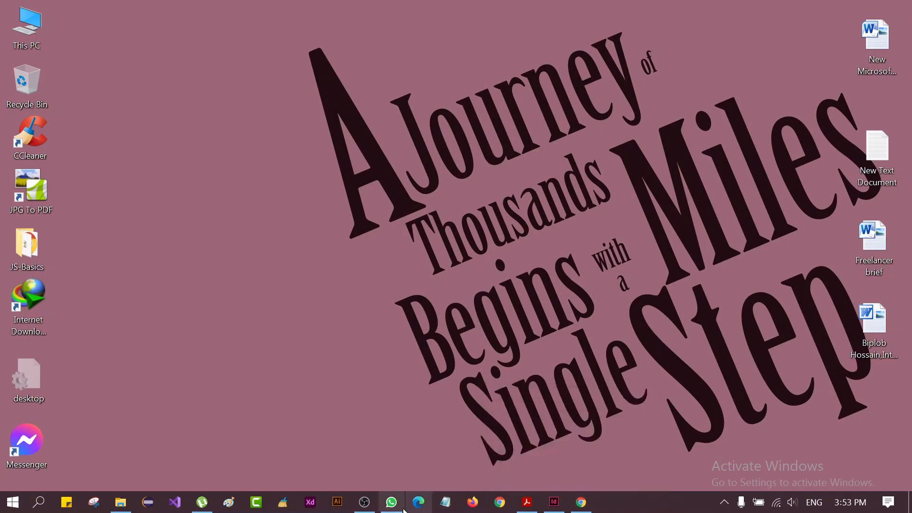
pyautogui.click(581, 502)
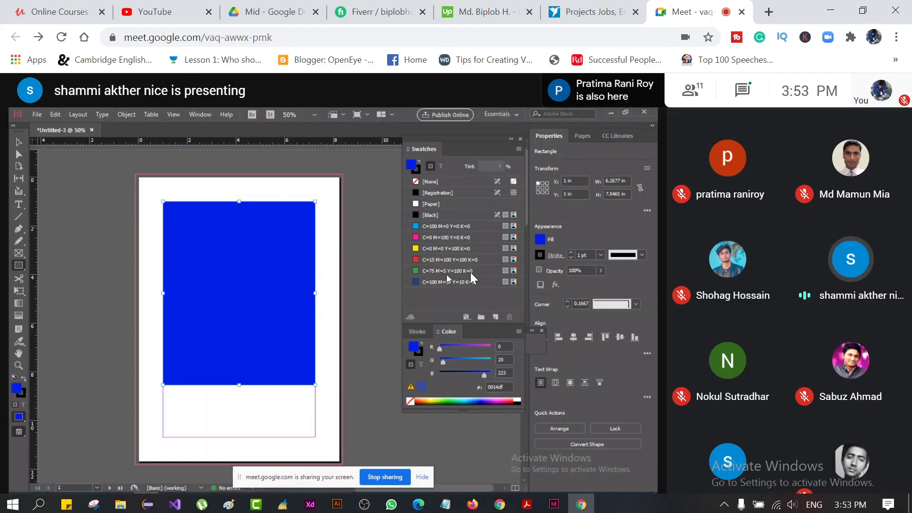
pyautogui.click(363, 503)
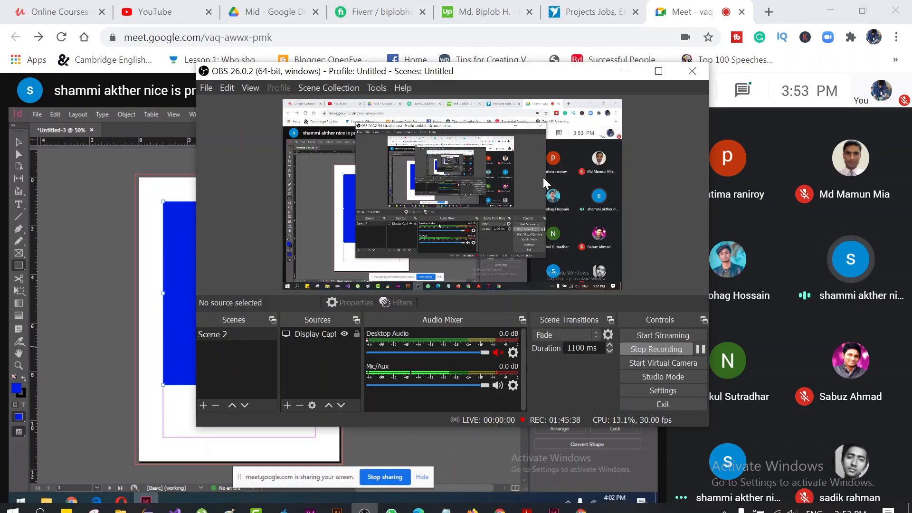
pyautogui.click(625, 70)
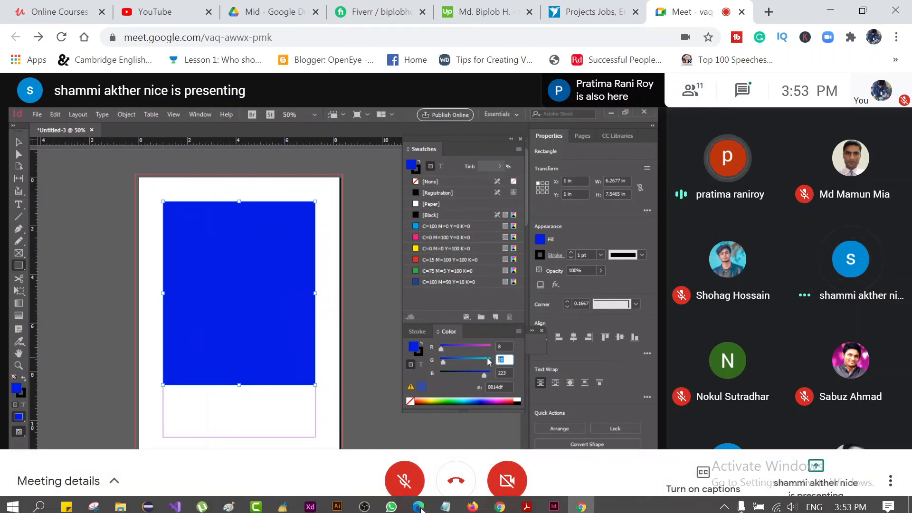
# Find the Class-80 announcement in the HG-SP-GD-04 group on WhatsApp and copy its full text, including the class link
pyautogui.click(391, 507)
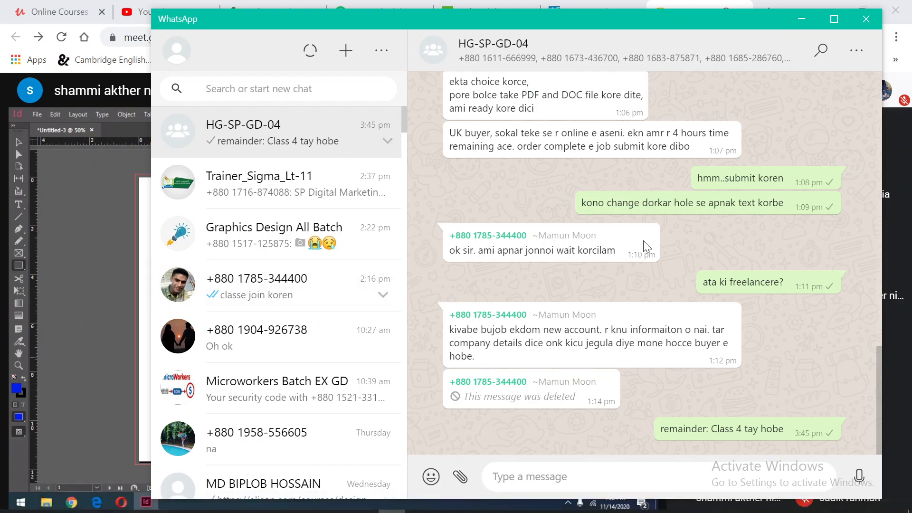
pyautogui.scroll(8, 716, 354)
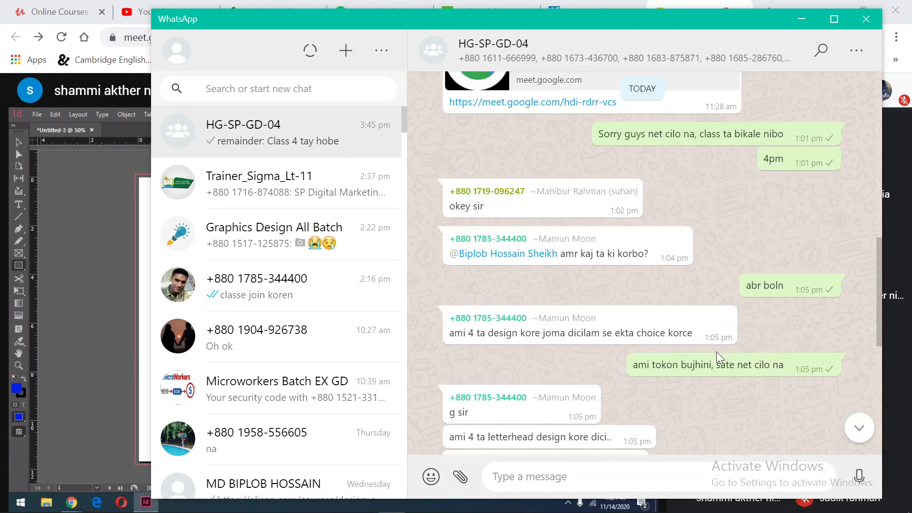
pyautogui.scroll(10, 717, 353)
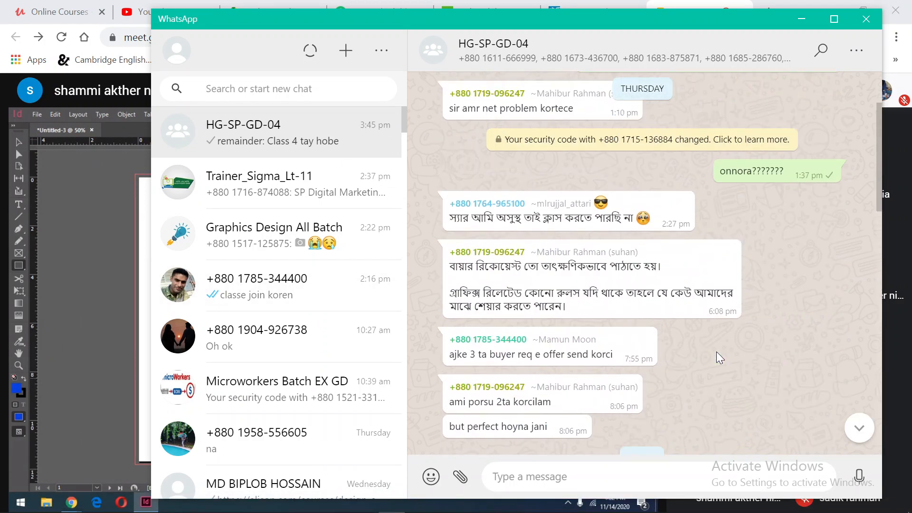
pyautogui.scroll(10, 716, 351)
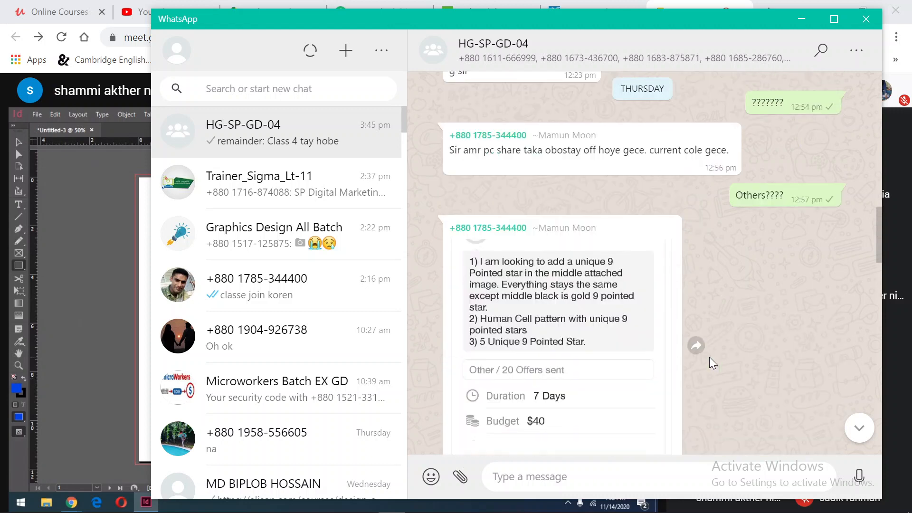
pyautogui.scroll(10, 639, 369)
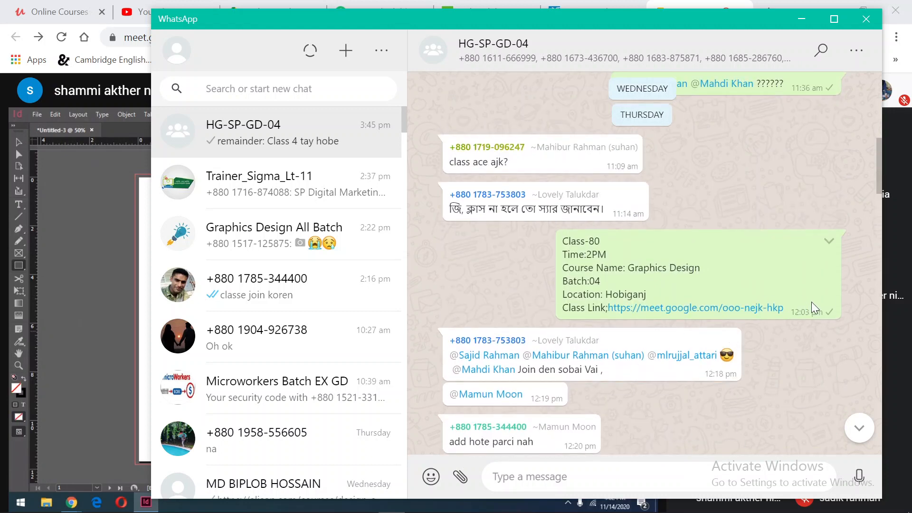
pyautogui.moveTo(559, 240); pyautogui.dragTo(783, 308)
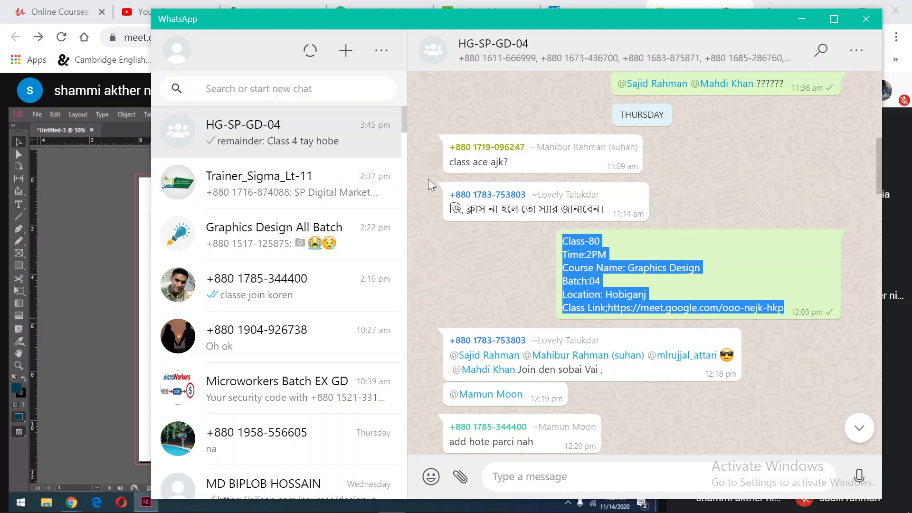
# Check the class posts in the Trainer_Sigma_Lt-11 group, go back to the HG-SP-GD-04 chat, and minimize WhatsApp
pyautogui.click(300, 185)
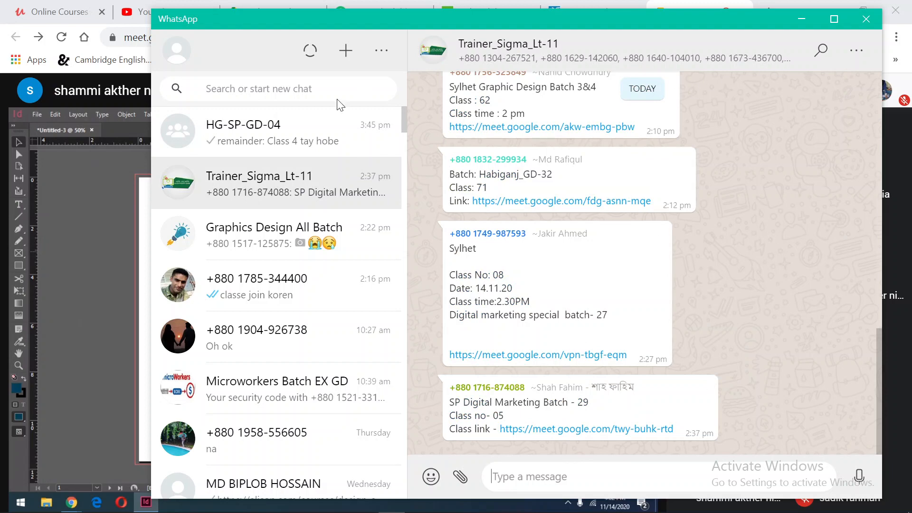
pyautogui.click(334, 134)
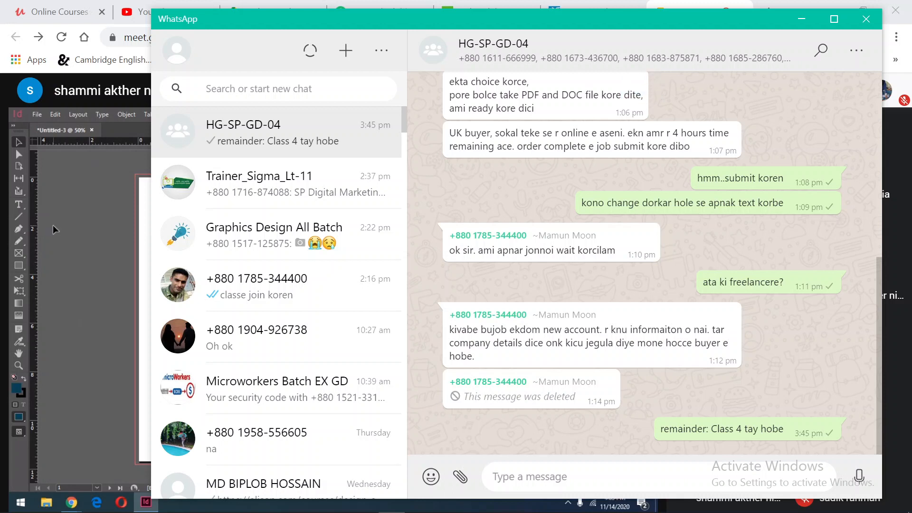
pyautogui.click(793, 21)
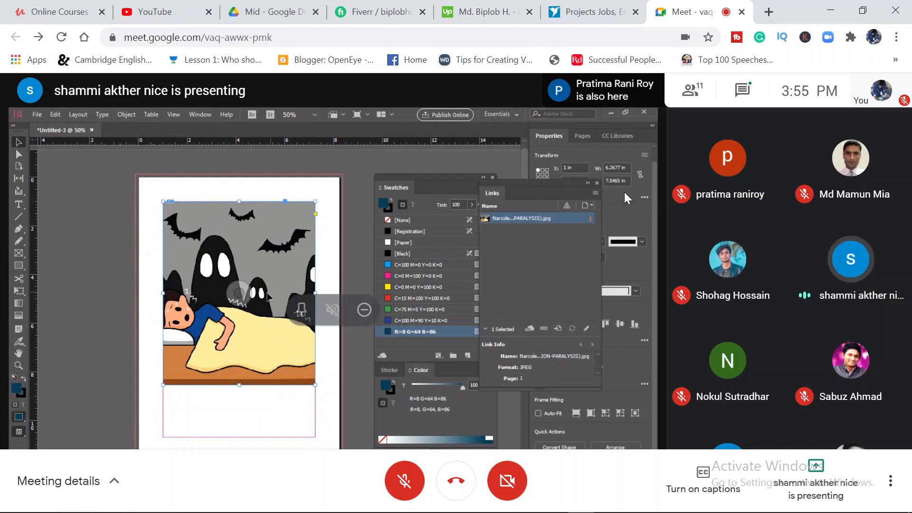
# Unmute the microphone to talk during the student's image-linking demonstration, and mute it again
pyautogui.click(407, 475)
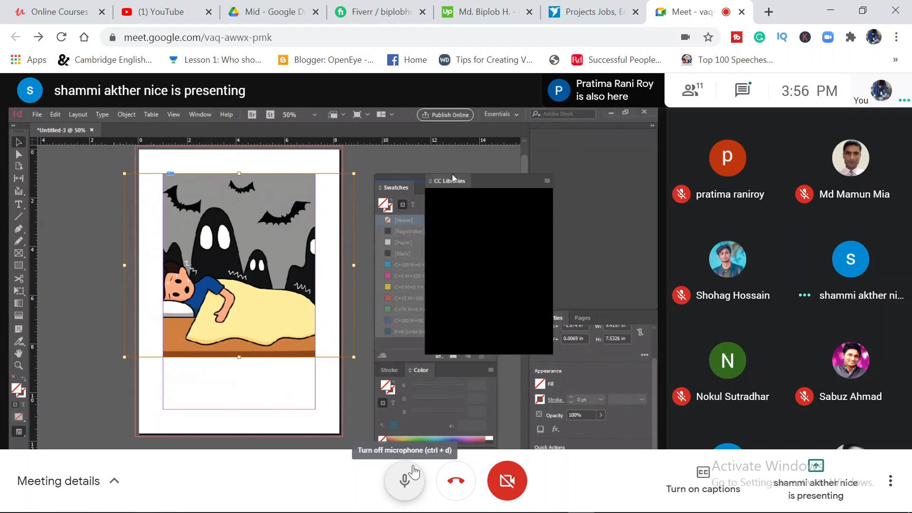
pyautogui.click(414, 471)
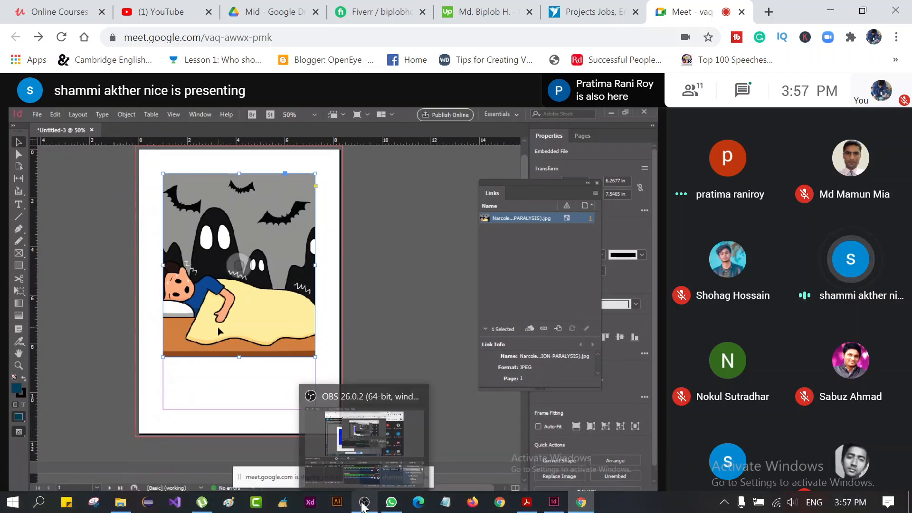
# Post the copied class announcement in the HG-SP-GD-04 WhatsApp group with the class number changed to Class-81
pyautogui.click(389, 503)
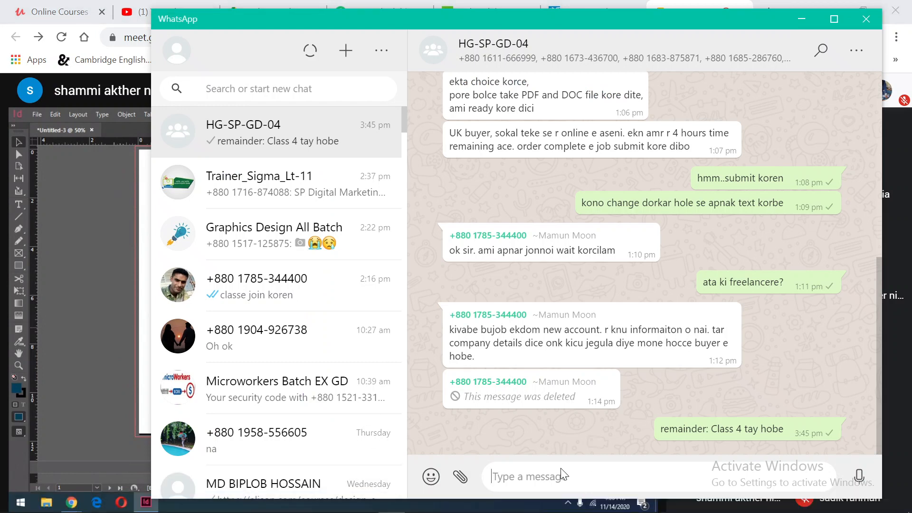
pyautogui.hotkey('ctrl', 'v')
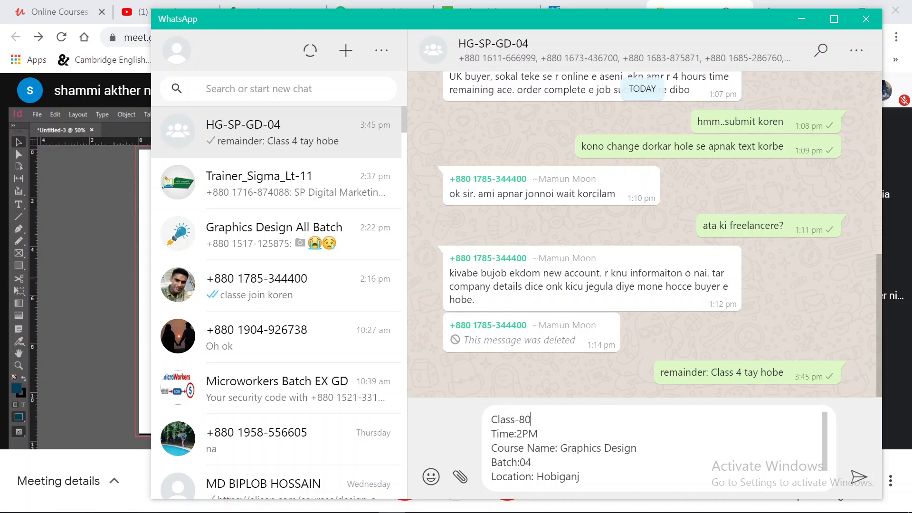
pyautogui.write('1')
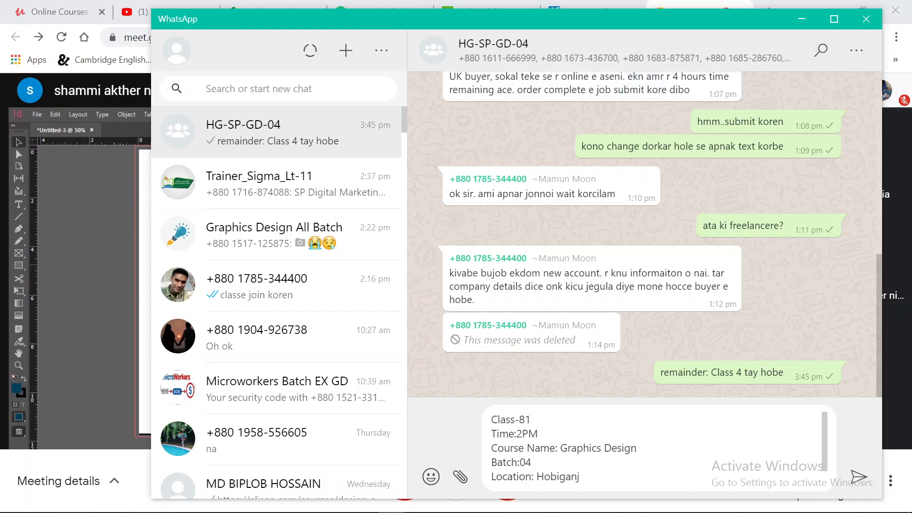
pyautogui.press('Return')
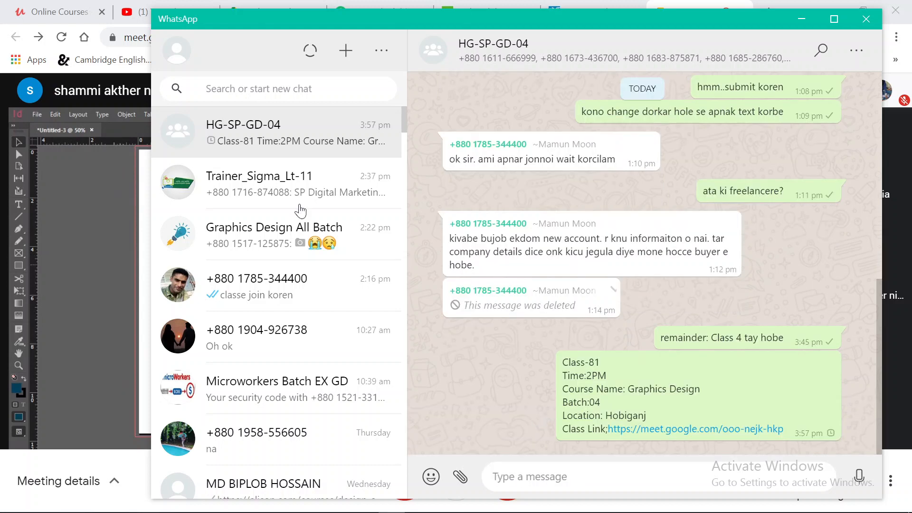
# Look at the latest class posts in the Trainer_Sigma_Lt-11 group, and minimize WhatsApp to return to Meet
pyautogui.click(266, 188)
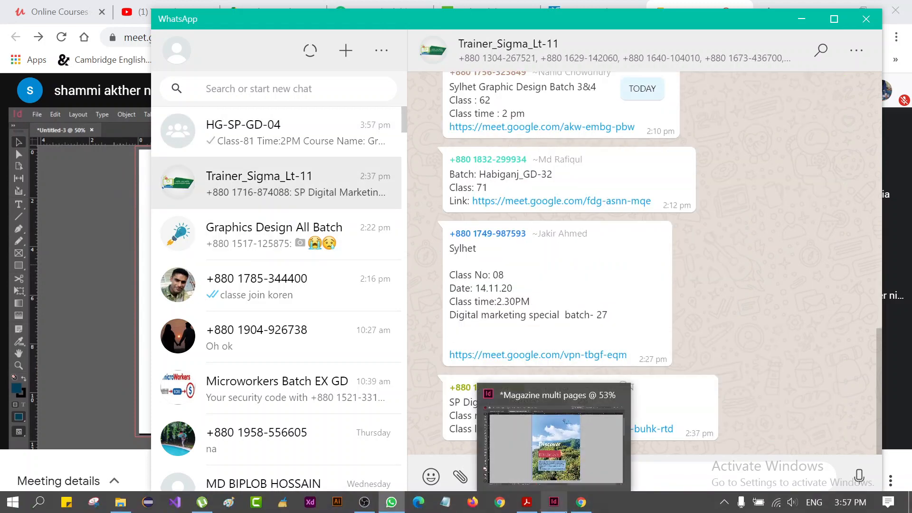
pyautogui.click(801, 19)
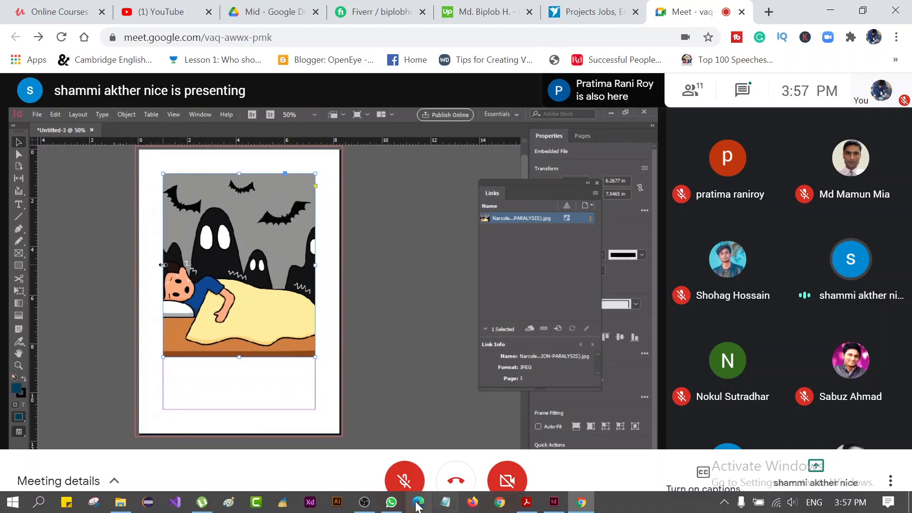
# Open the Meet link from the Class-81 announcement in the HG-SP-GD-04 group, minimize WhatsApp, and show the new meeting's join page
pyautogui.click(391, 502)
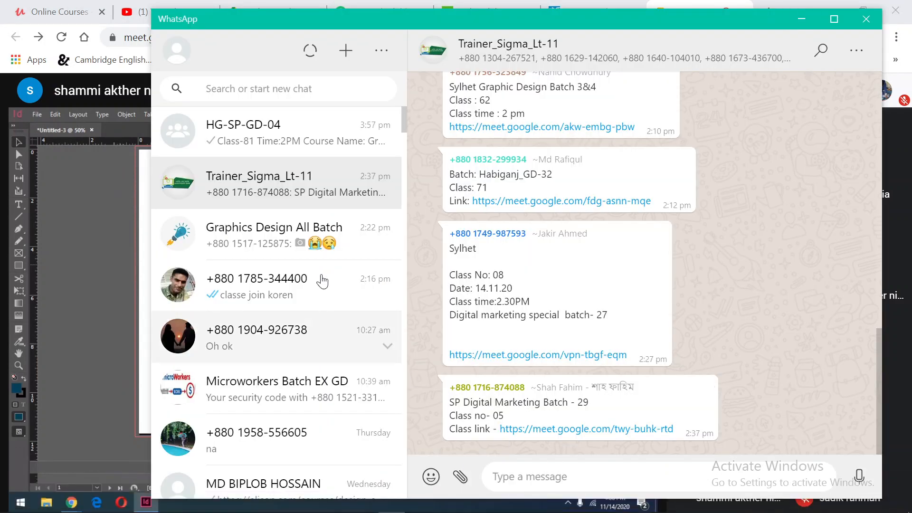
pyautogui.click(309, 140)
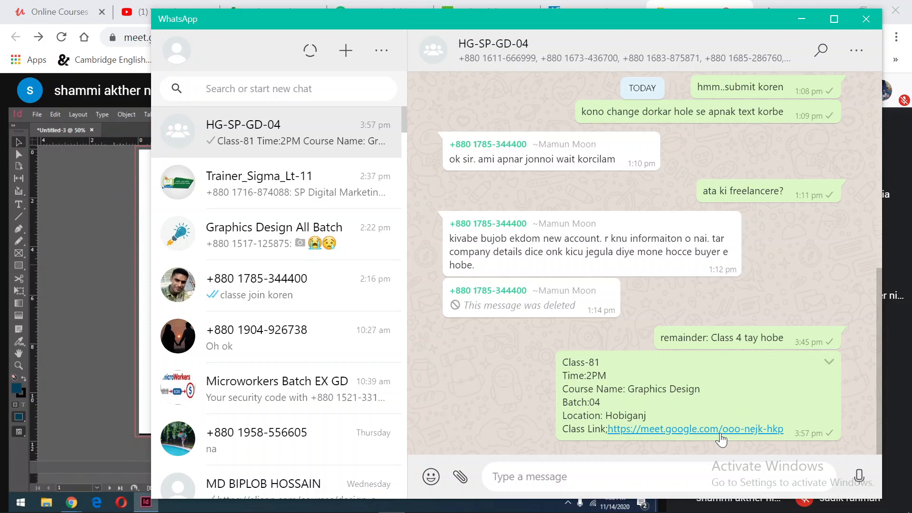
pyautogui.click(800, 22)
pyautogui.click(615, 6)
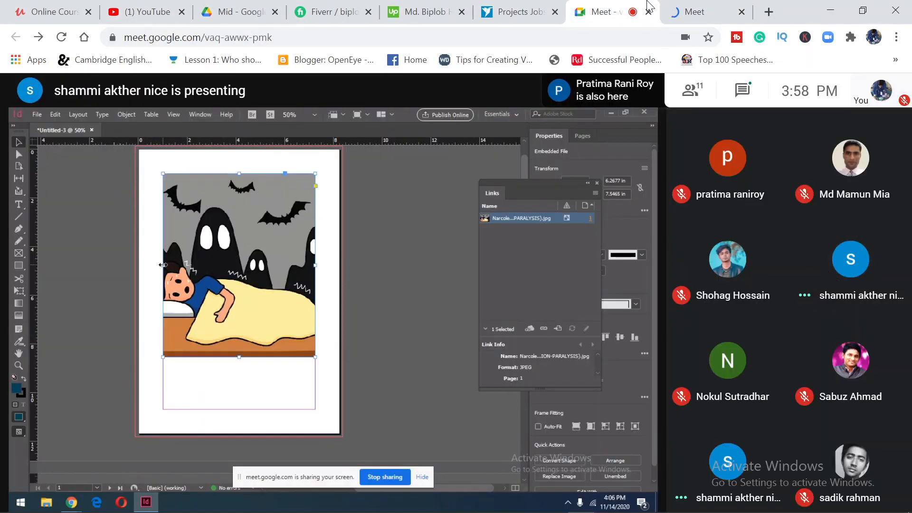
pyautogui.click(684, 7)
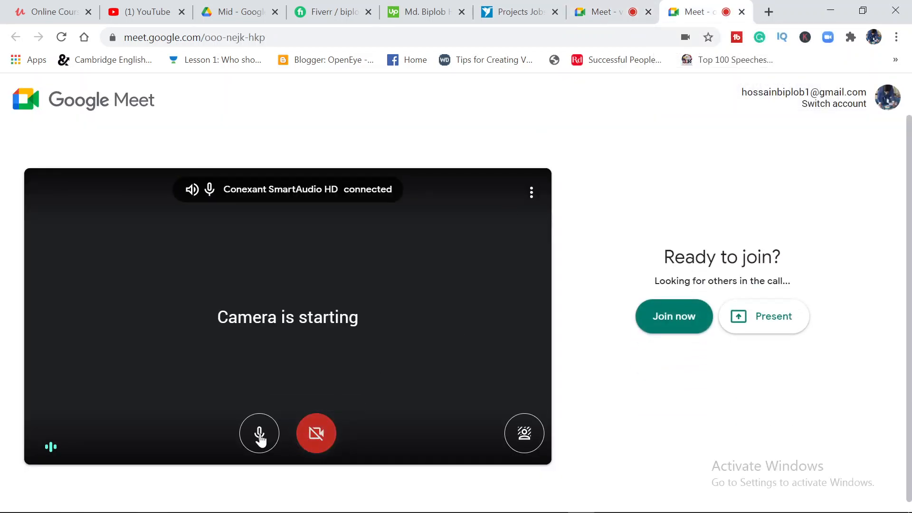
# Join the Class-81 meeting with the microphone muted, and return to the meeting where the student is presenting
pyautogui.click(261, 442)
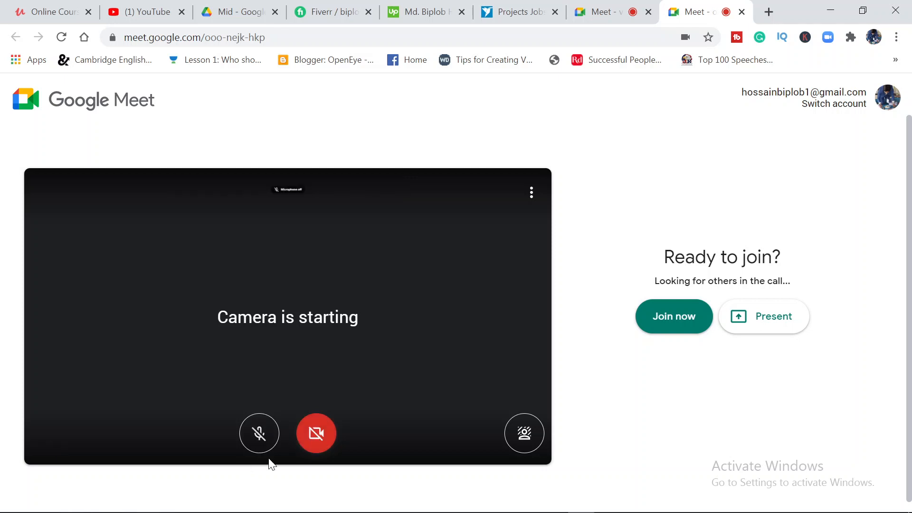
pyautogui.click(651, 327)
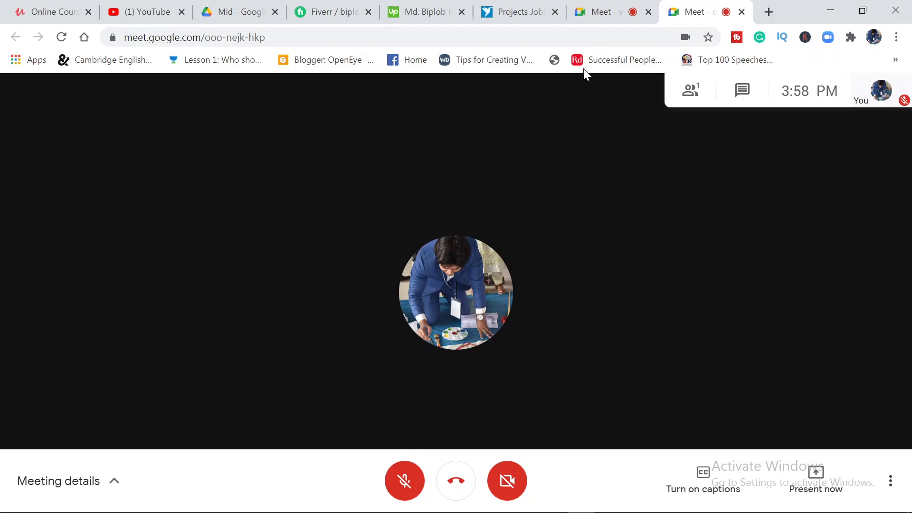
pyautogui.click(595, 4)
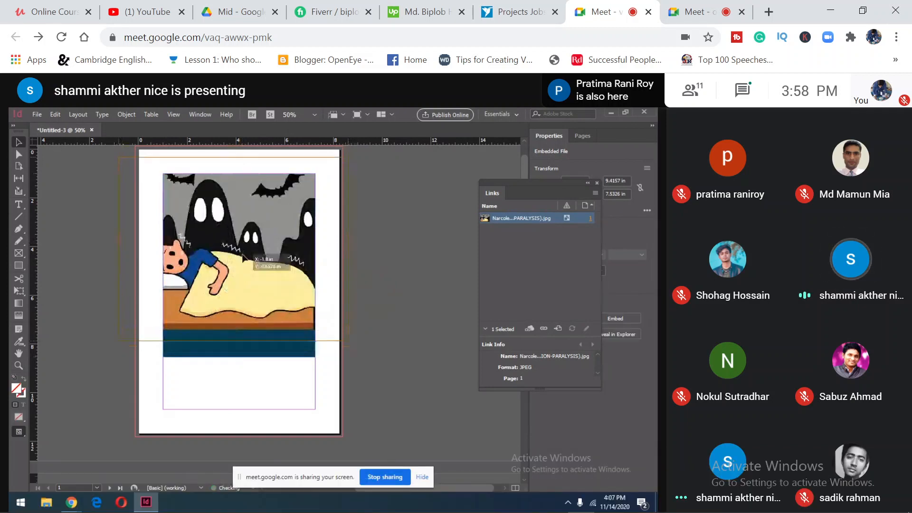
# Post the copied Class-81 Graphics Design announcement with its Meet link in the Trainer_Sigma_Lt-11 WhatsApp group
pyautogui.moveTo(567, 509)
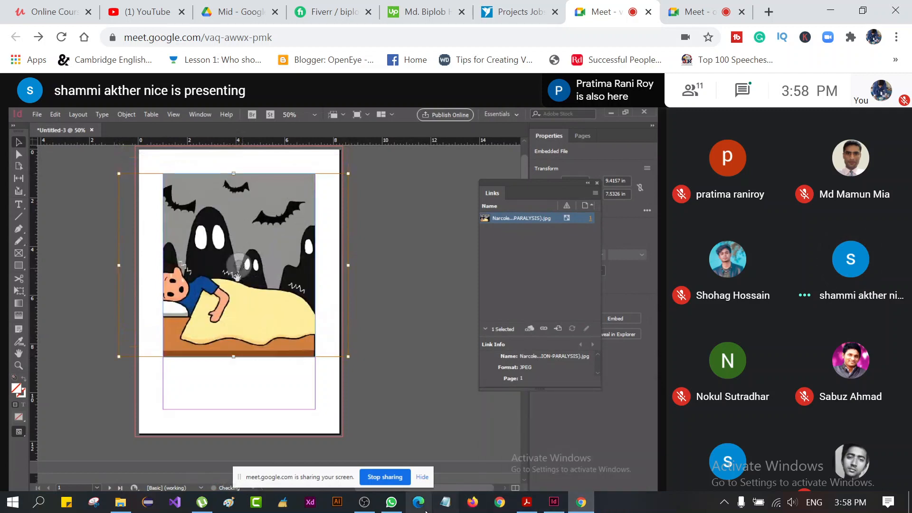
pyautogui.moveTo(391, 507)
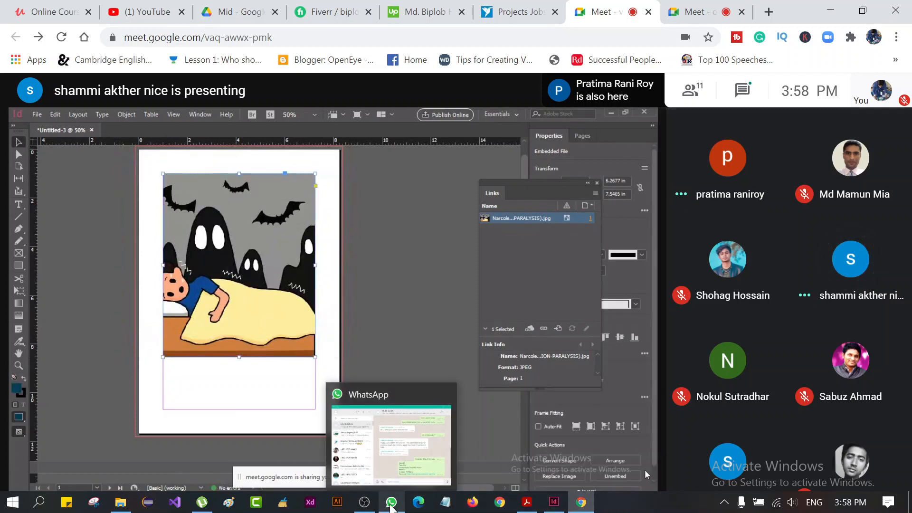
pyautogui.click(391, 505)
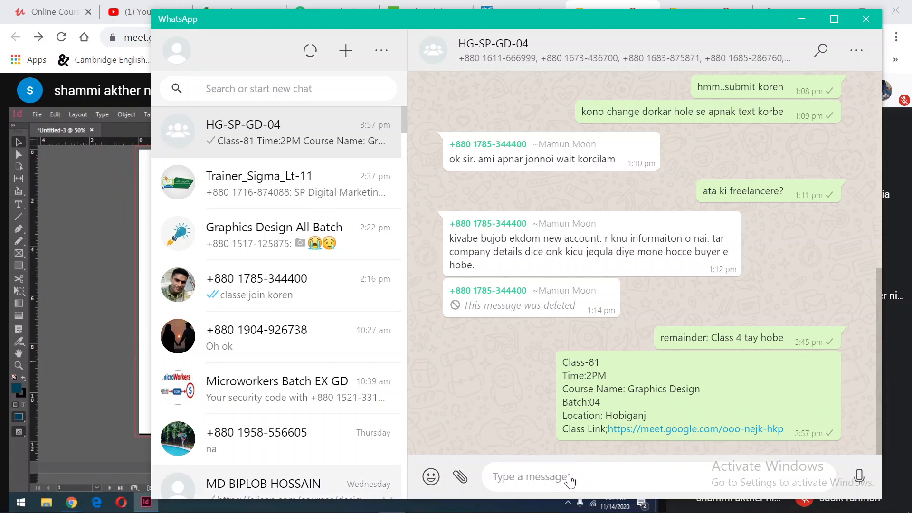
pyautogui.click(350, 204)
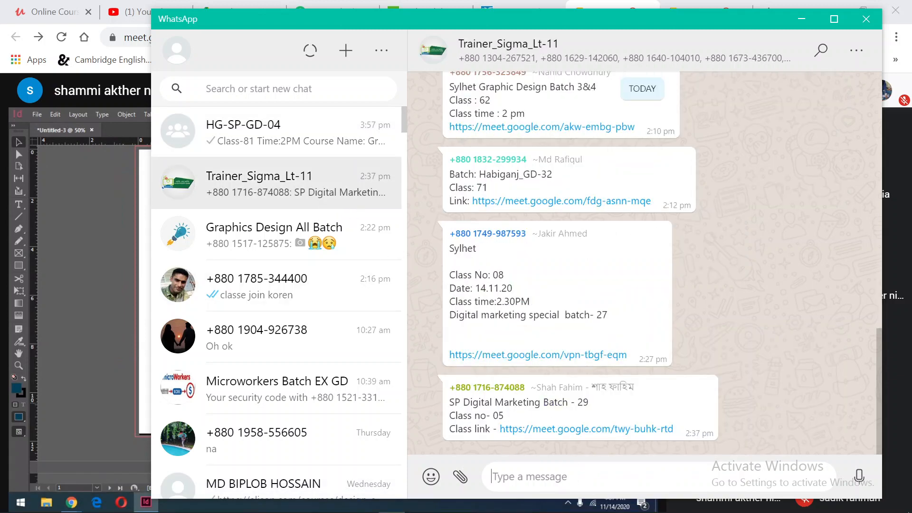
pyautogui.hotkey('ctrl', 'v')
pyautogui.press('Up')
pyautogui.press('Up')
pyautogui.press('Up')
pyautogui.press('Up')
pyautogui.press('Up')
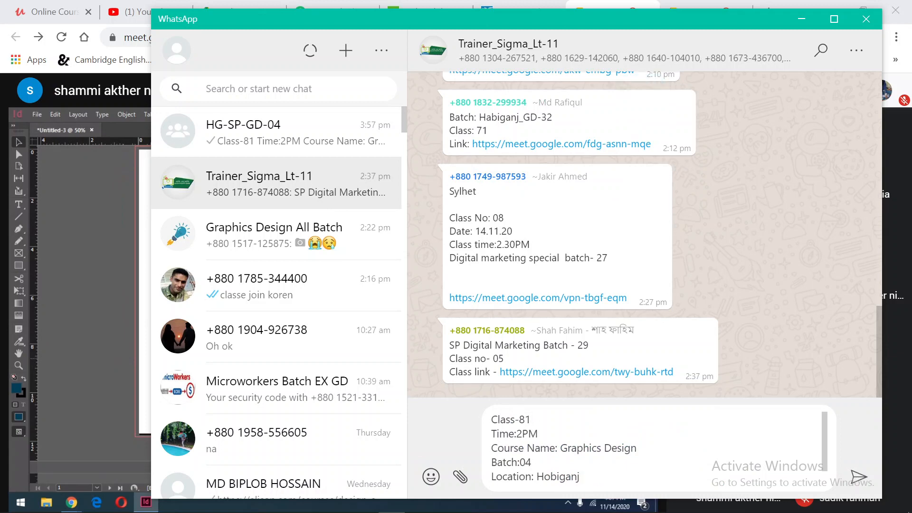
pyautogui.press('Return')
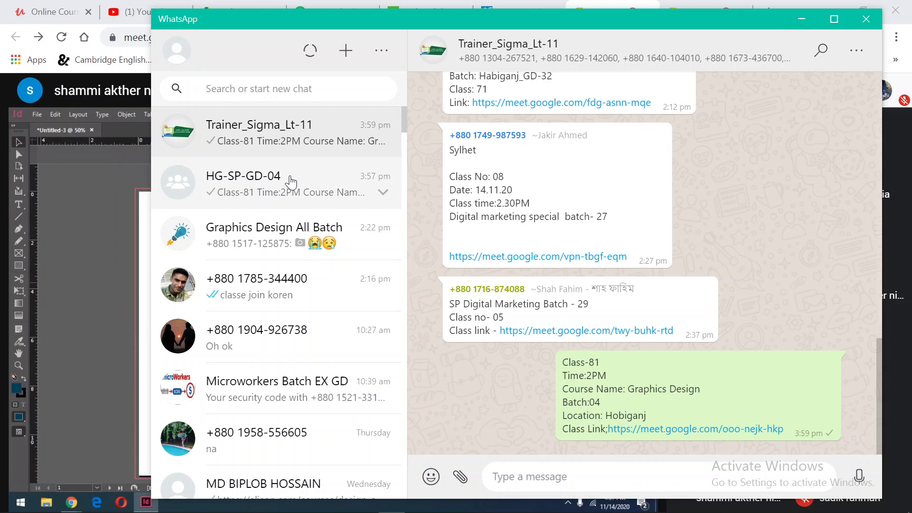
# Look back through the earlier class announcements in the HG-SP-GD-04 group, and minimize WhatsApp to return to Meet
pyautogui.click(291, 182)
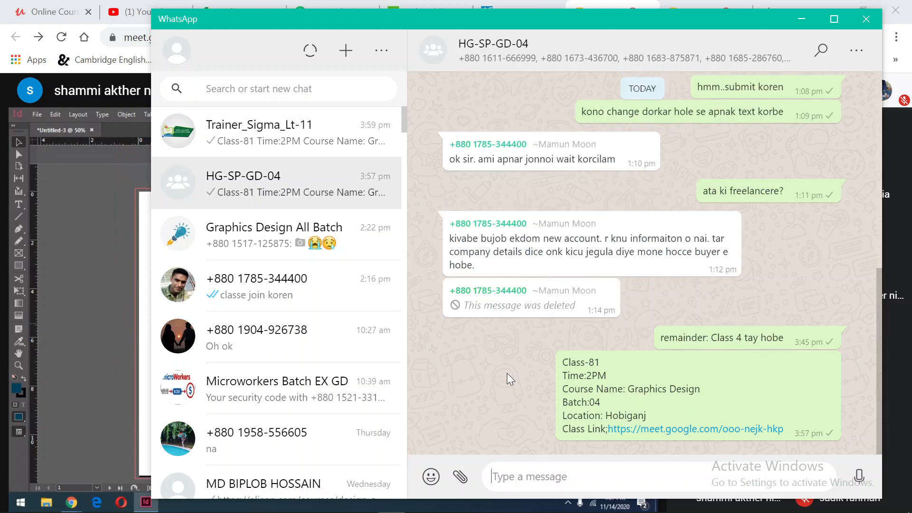
pyautogui.scroll(10, 510, 379)
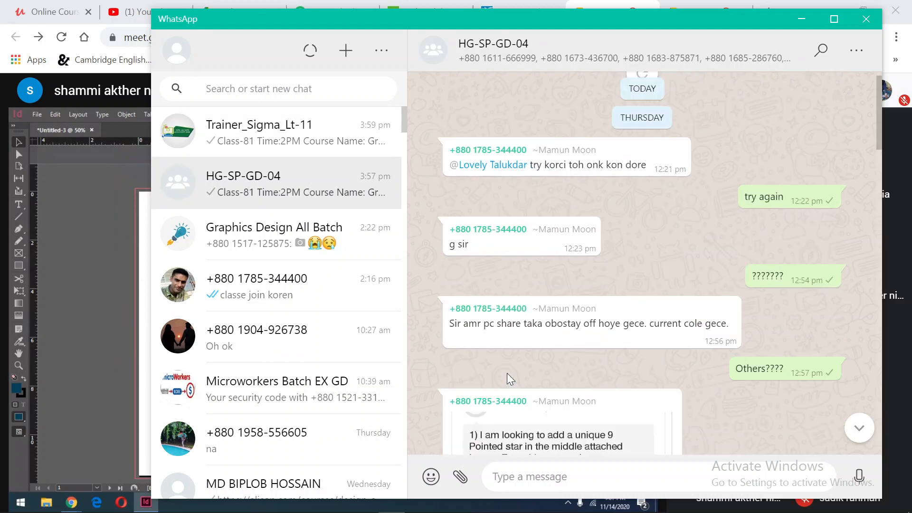
pyautogui.scroll(5, 509, 379)
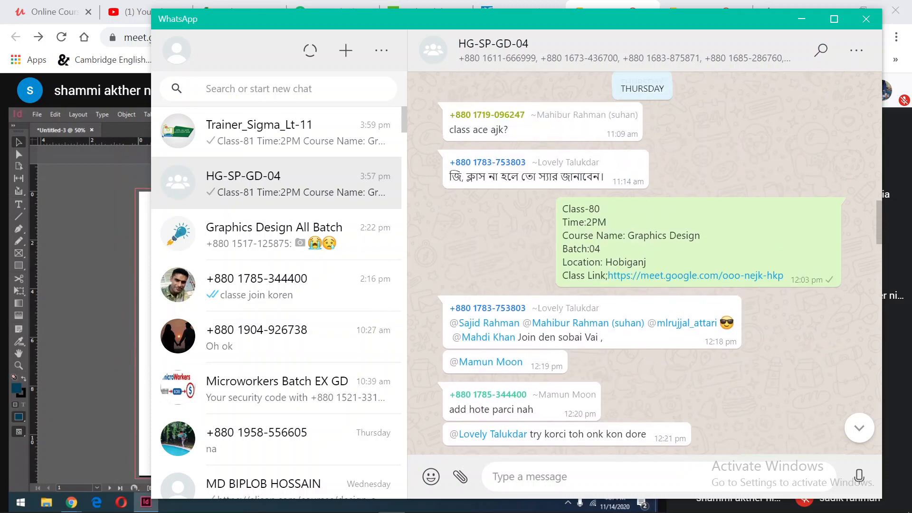
pyautogui.scroll(10, 426, 371)
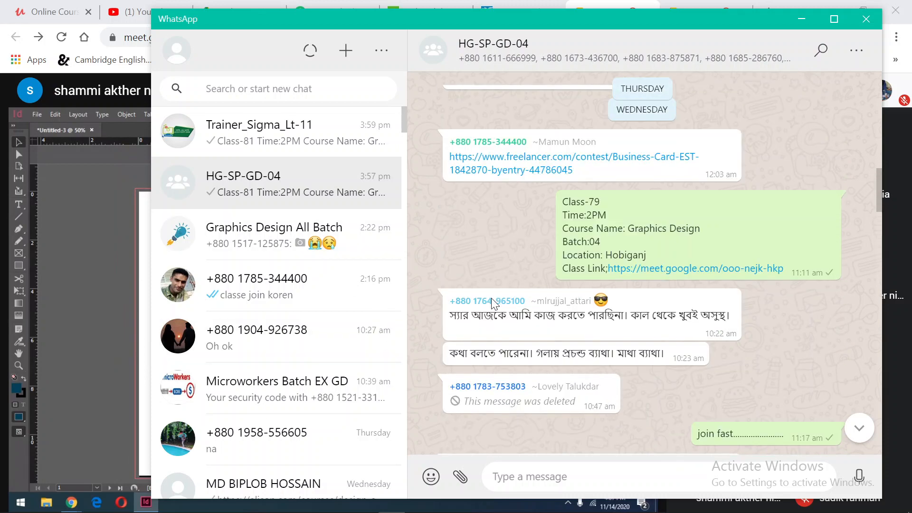
pyautogui.click(801, 19)
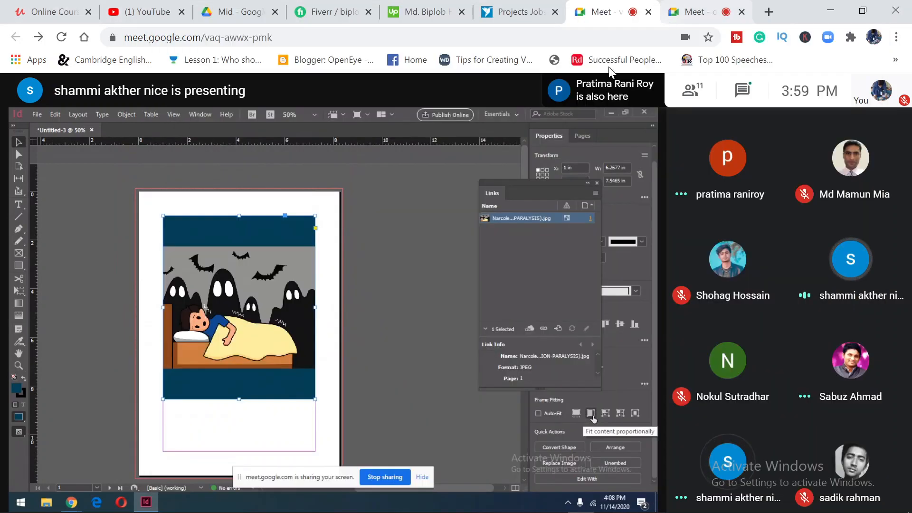
# Check the Class-81 meeting for participants and the recording in OBS, ending on the meeting with the student's presentation
pyautogui.click(694, 9)
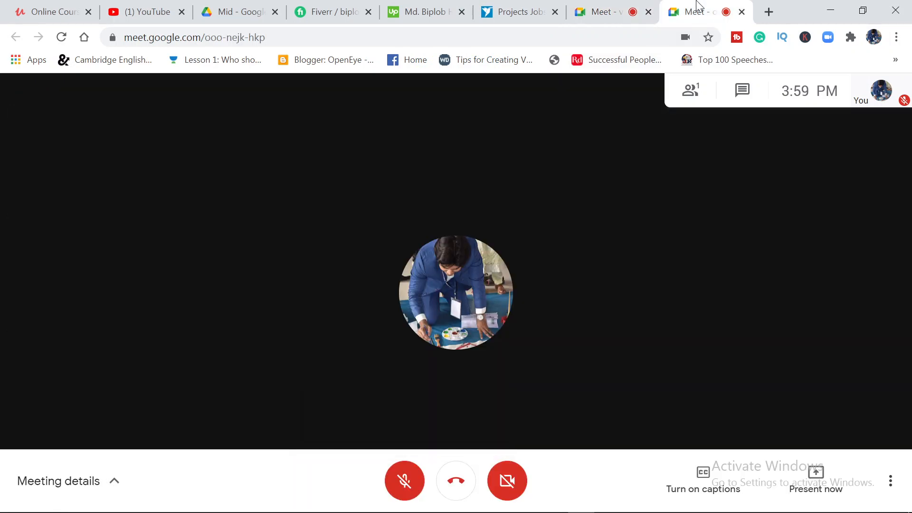
pyautogui.click(605, 11)
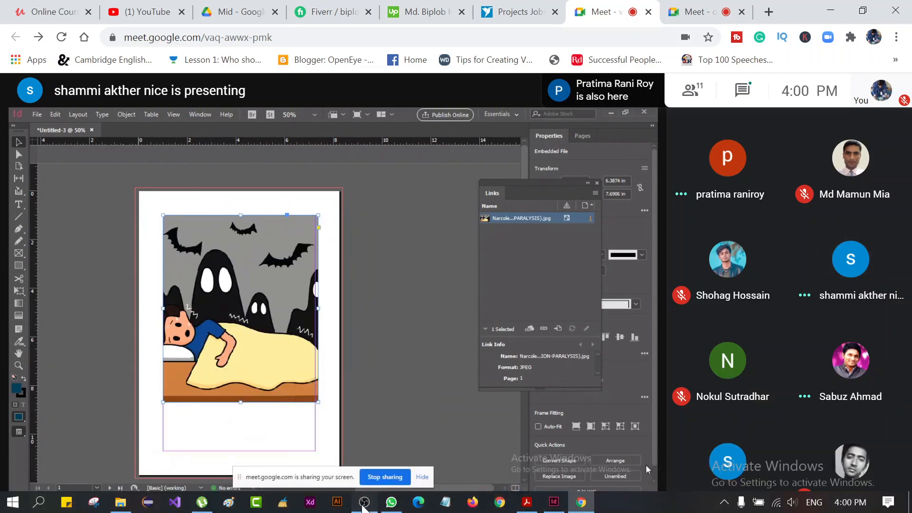
pyautogui.click(364, 503)
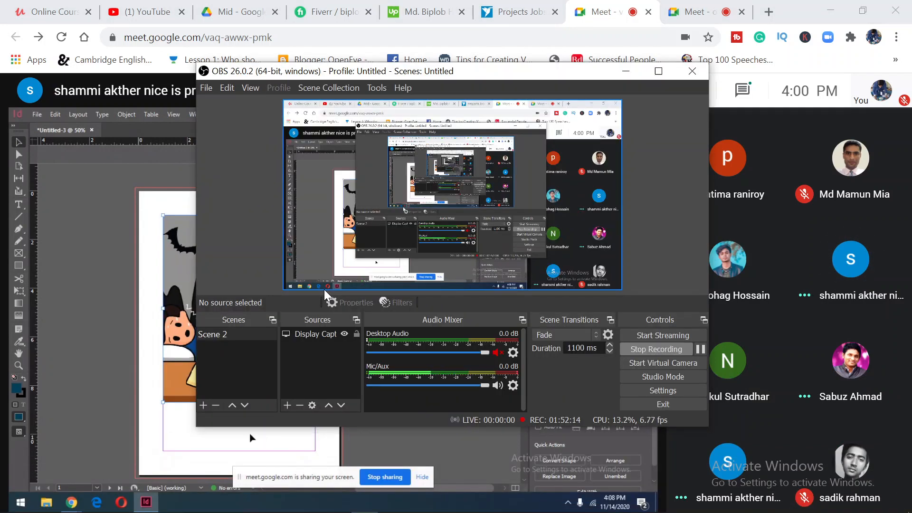
pyautogui.click(626, 71)
pyautogui.click(674, 5)
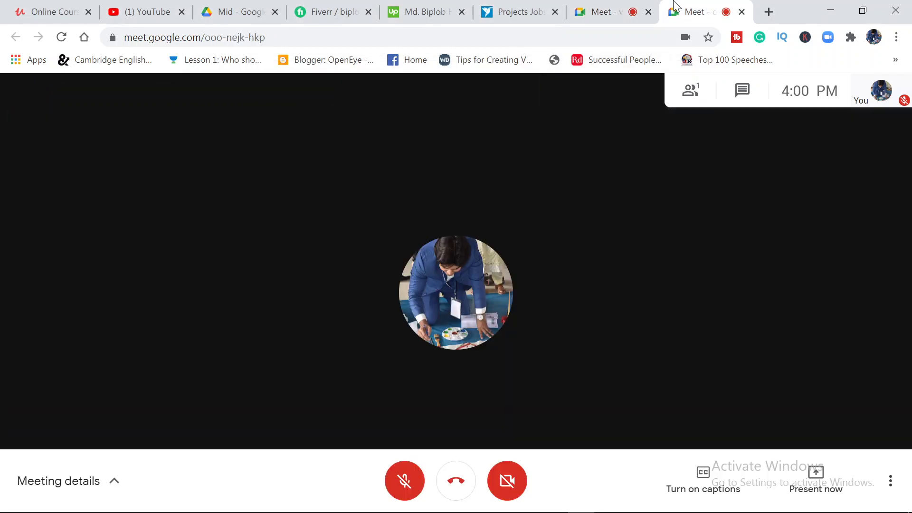
pyautogui.click(599, 12)
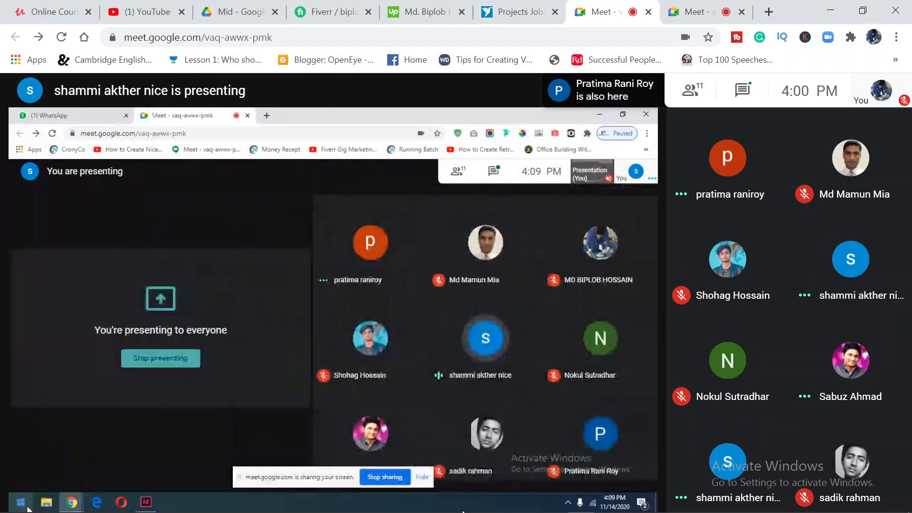
# Look at the newest messages in the HG-SP-GD-04 WhatsApp group for replies to the announcement, and minimize WhatsApp
pyautogui.click(390, 504)
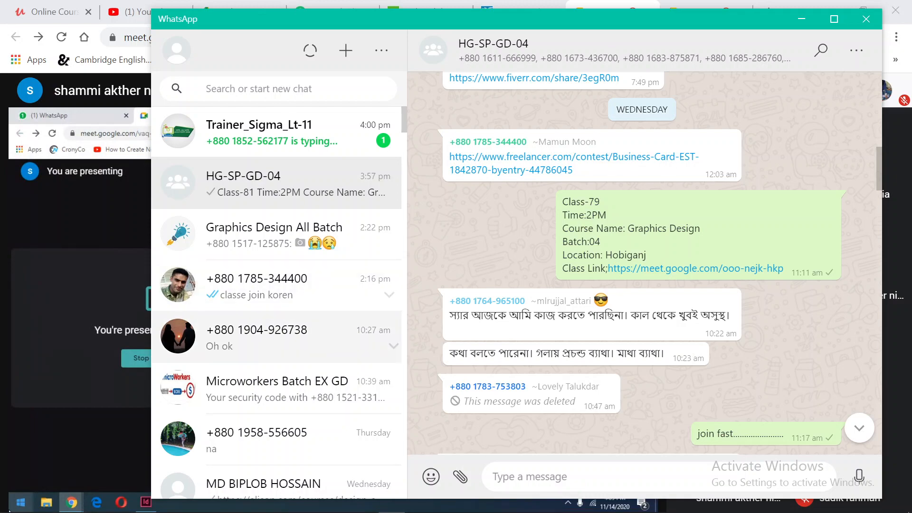
pyautogui.scroll(-15, 550, 380)
pyautogui.scroll(-10, 558, 385)
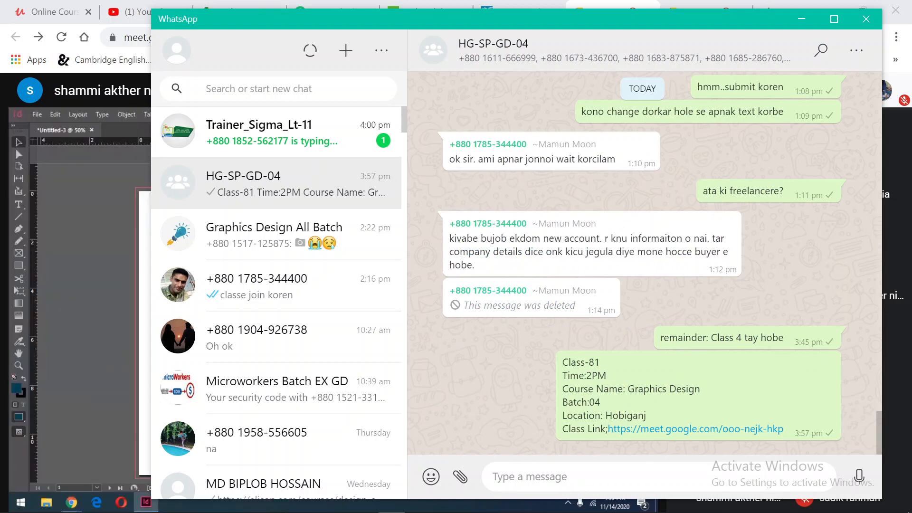
pyautogui.click(802, 19)
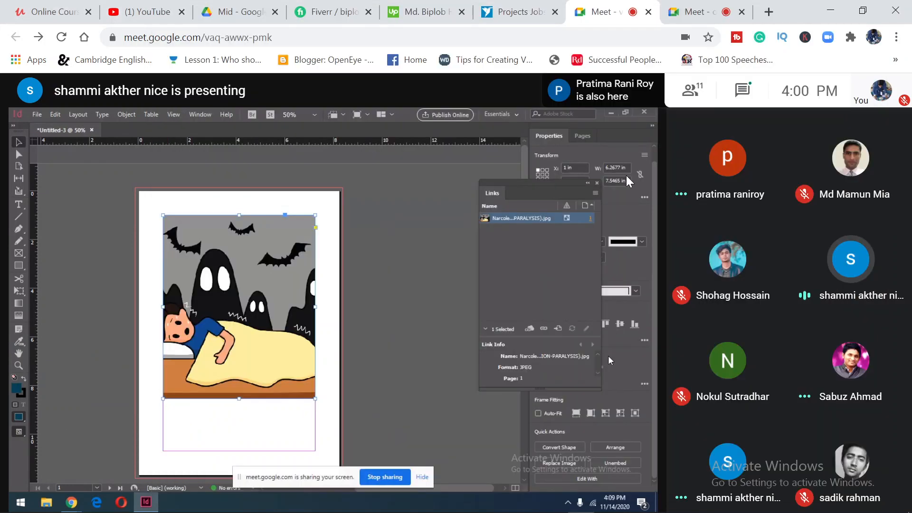
# Check once more who has joined the Class-81 meeting, and return to the student's InDesign presentation
pyautogui.click(704, 10)
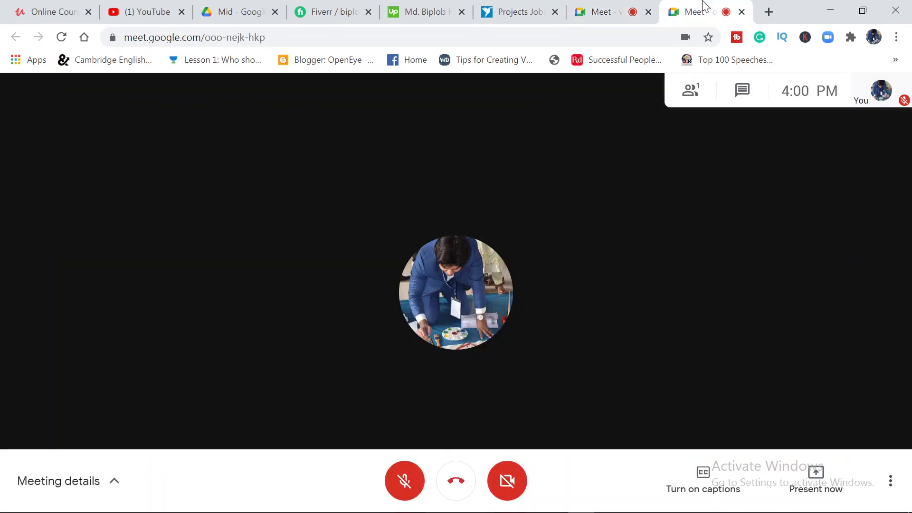
pyautogui.moveTo(392, 503)
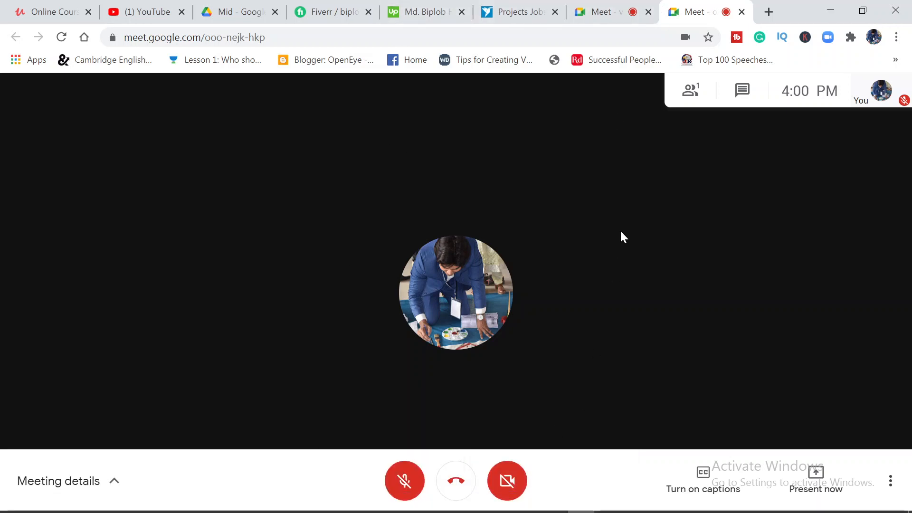
pyautogui.click(588, 6)
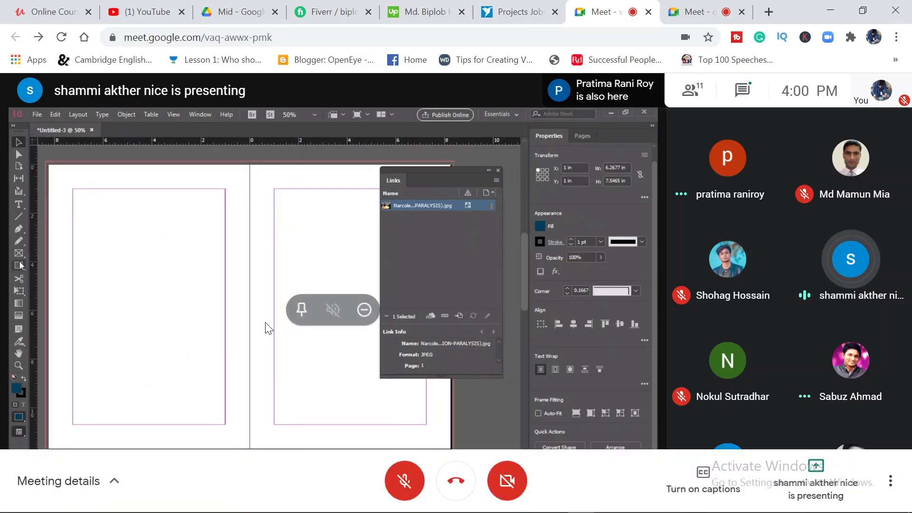
# Bring up the OBS window to reach the controls of the running class recording
pyautogui.moveTo(375, 506)
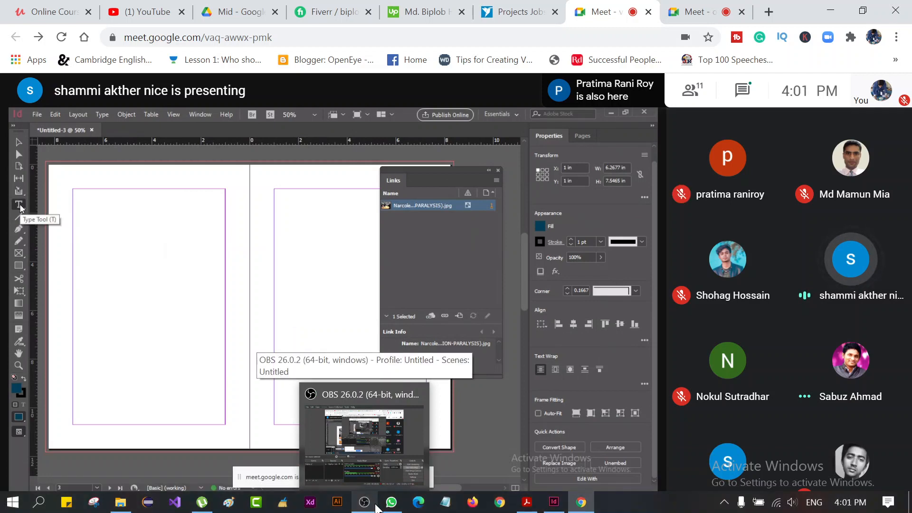
pyautogui.click(376, 506)
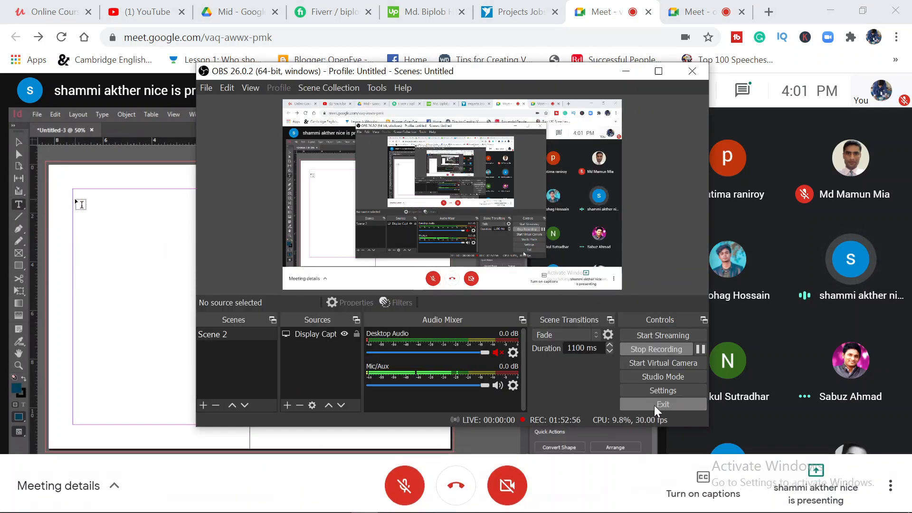